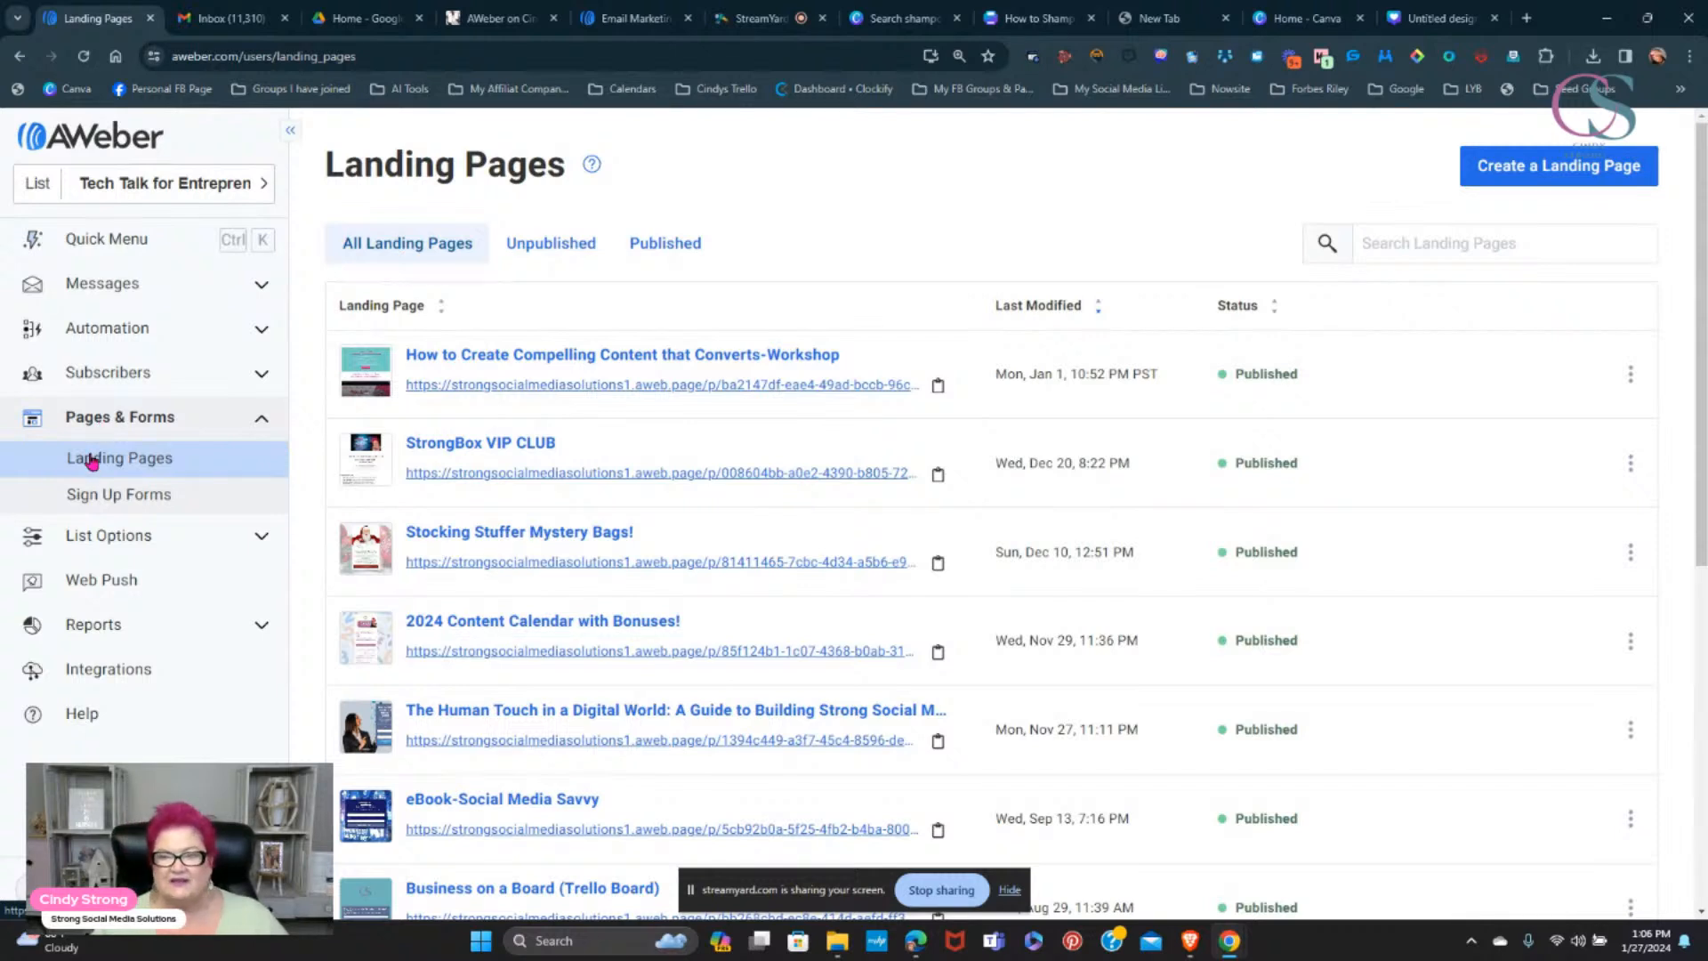
- Create a new landing page from the Simple Sign Up template
{"action": "left_click", "coordinate": [1563, 173]}
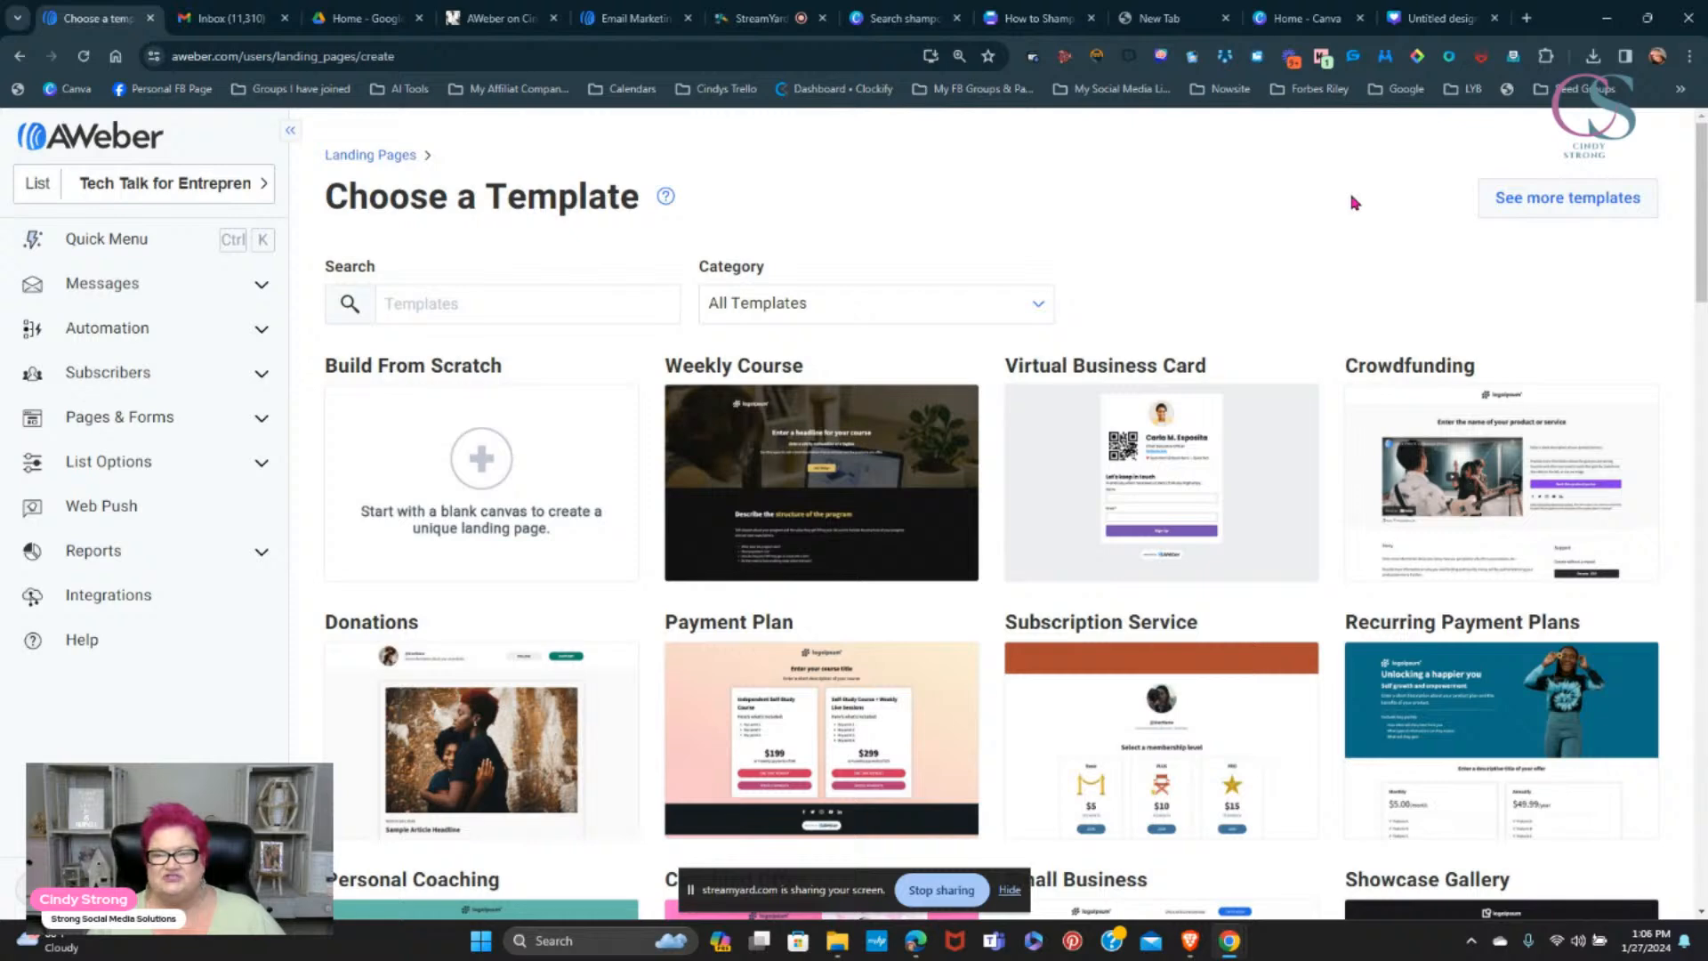
{"action": "scroll", "coordinate": [1354, 203], "scroll_direction": "down", "scroll_amount": 3}
{"action": "scroll", "coordinate": [1353, 202], "scroll_direction": "up", "scroll_amount": 3}
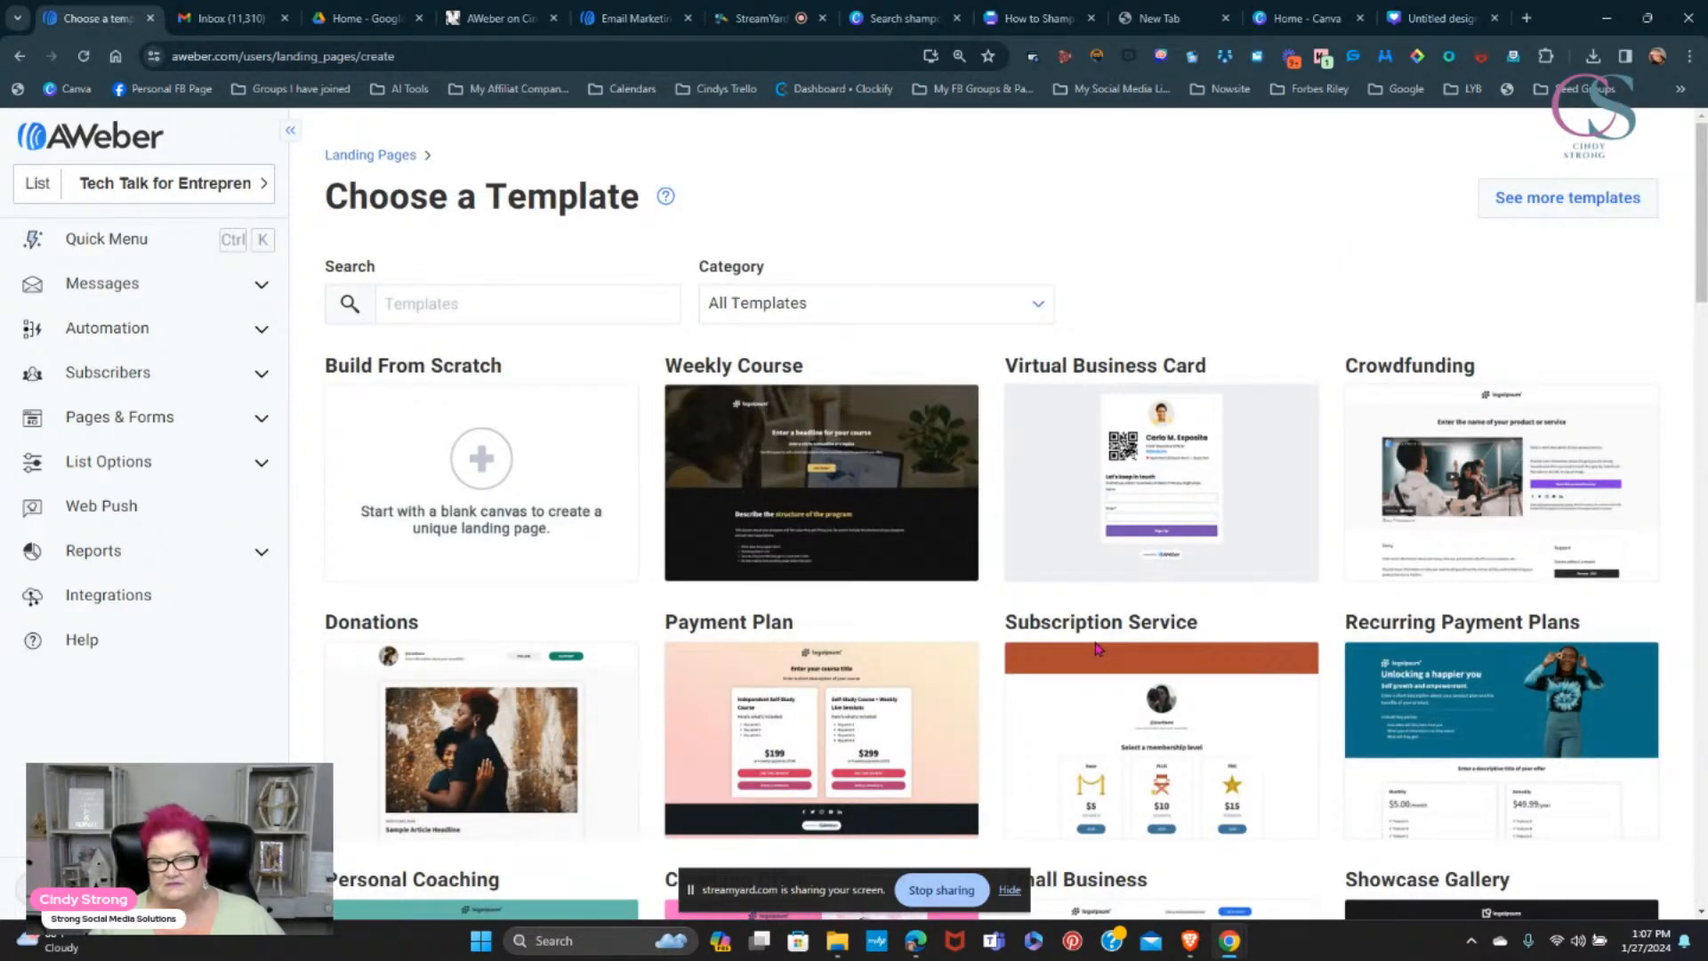
{"action": "scroll", "coordinate": [1098, 648], "scroll_direction": "down", "scroll_amount": 2}
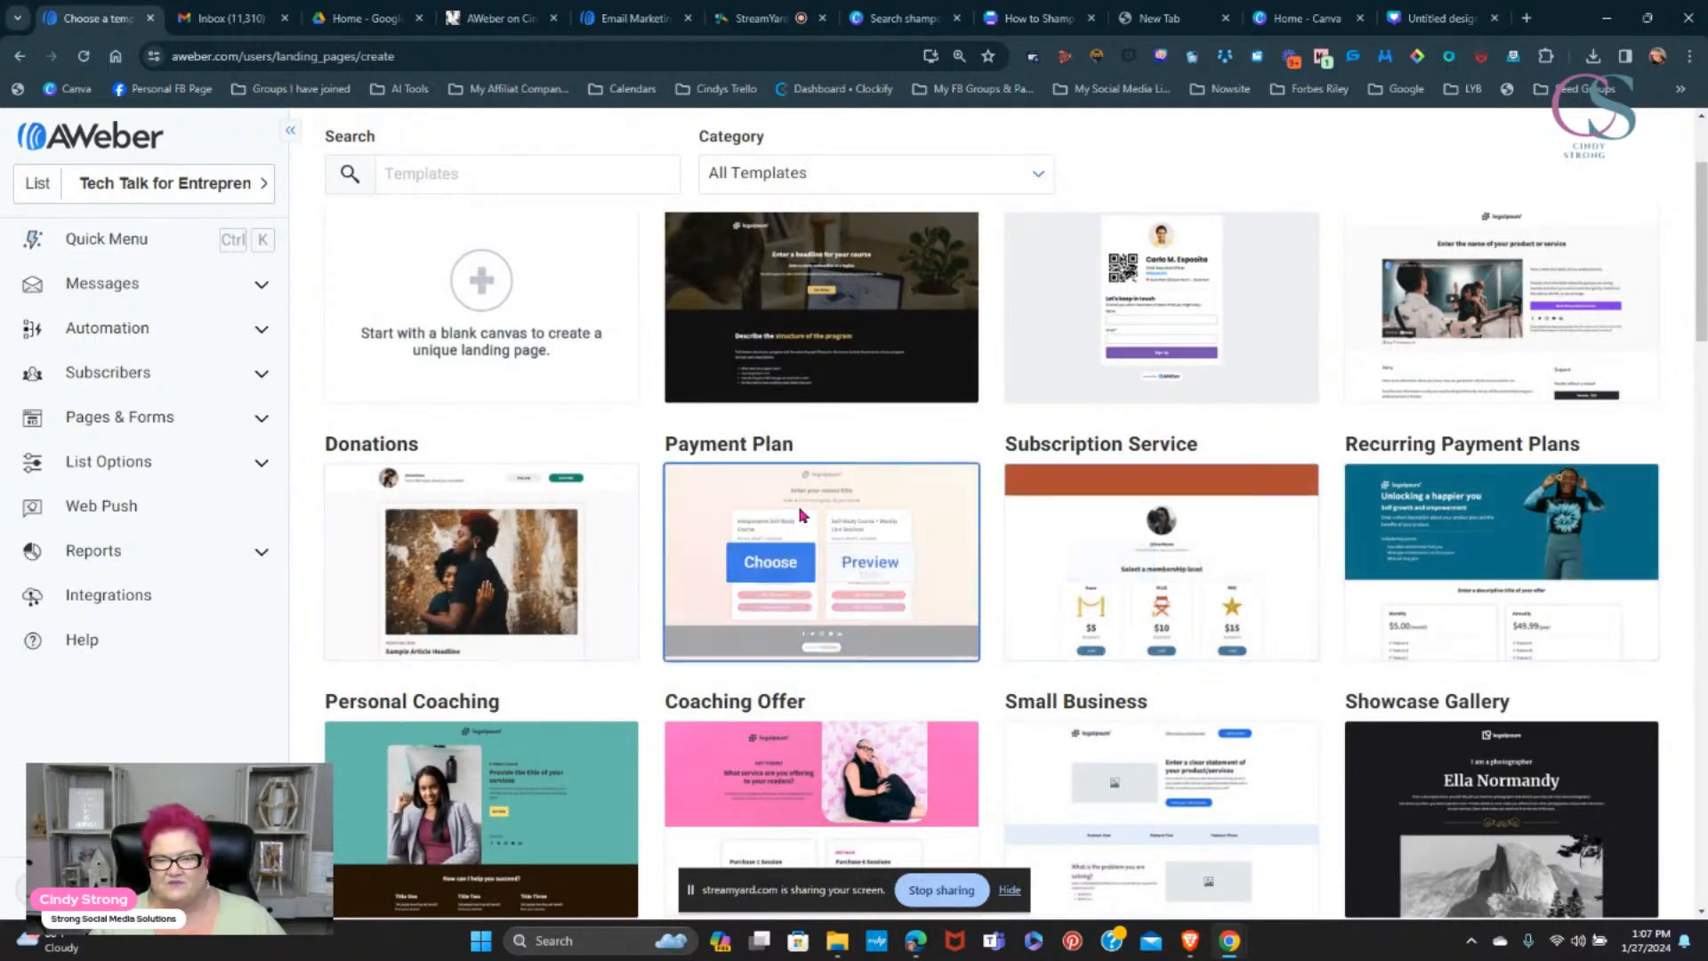
{"action": "scroll", "coordinate": [779, 594], "scroll_direction": "down", "scroll_amount": 1}
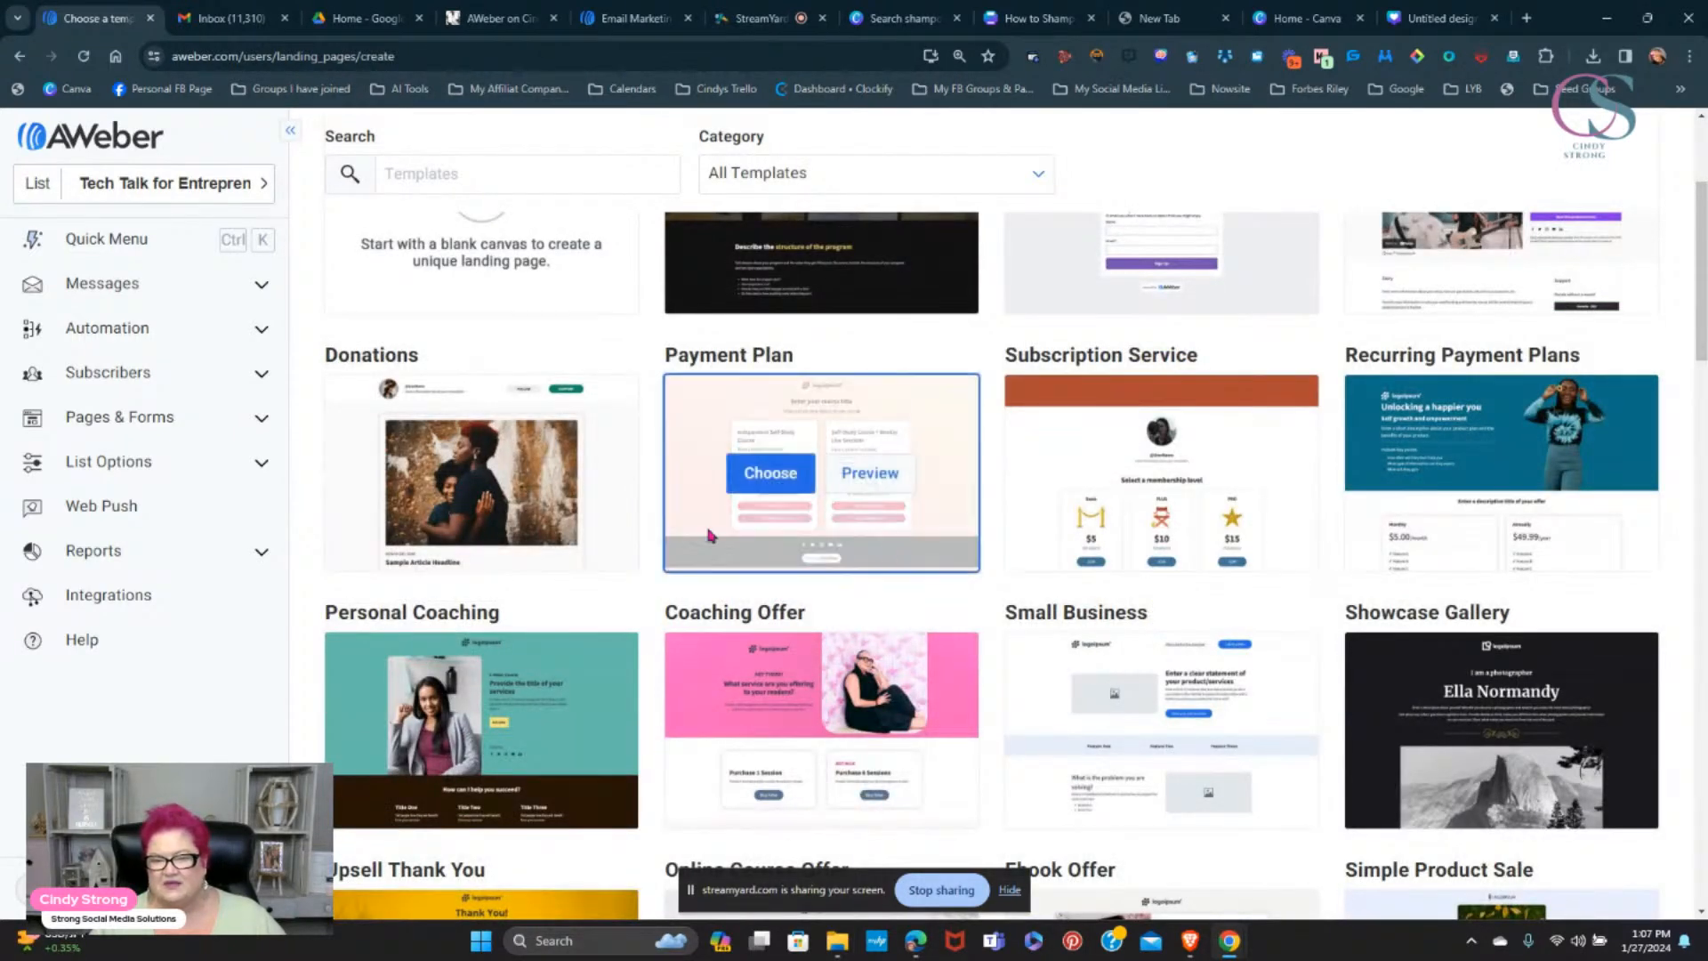
{"action": "scroll", "coordinate": [987, 580], "scroll_direction": "down", "scroll_amount": 1}
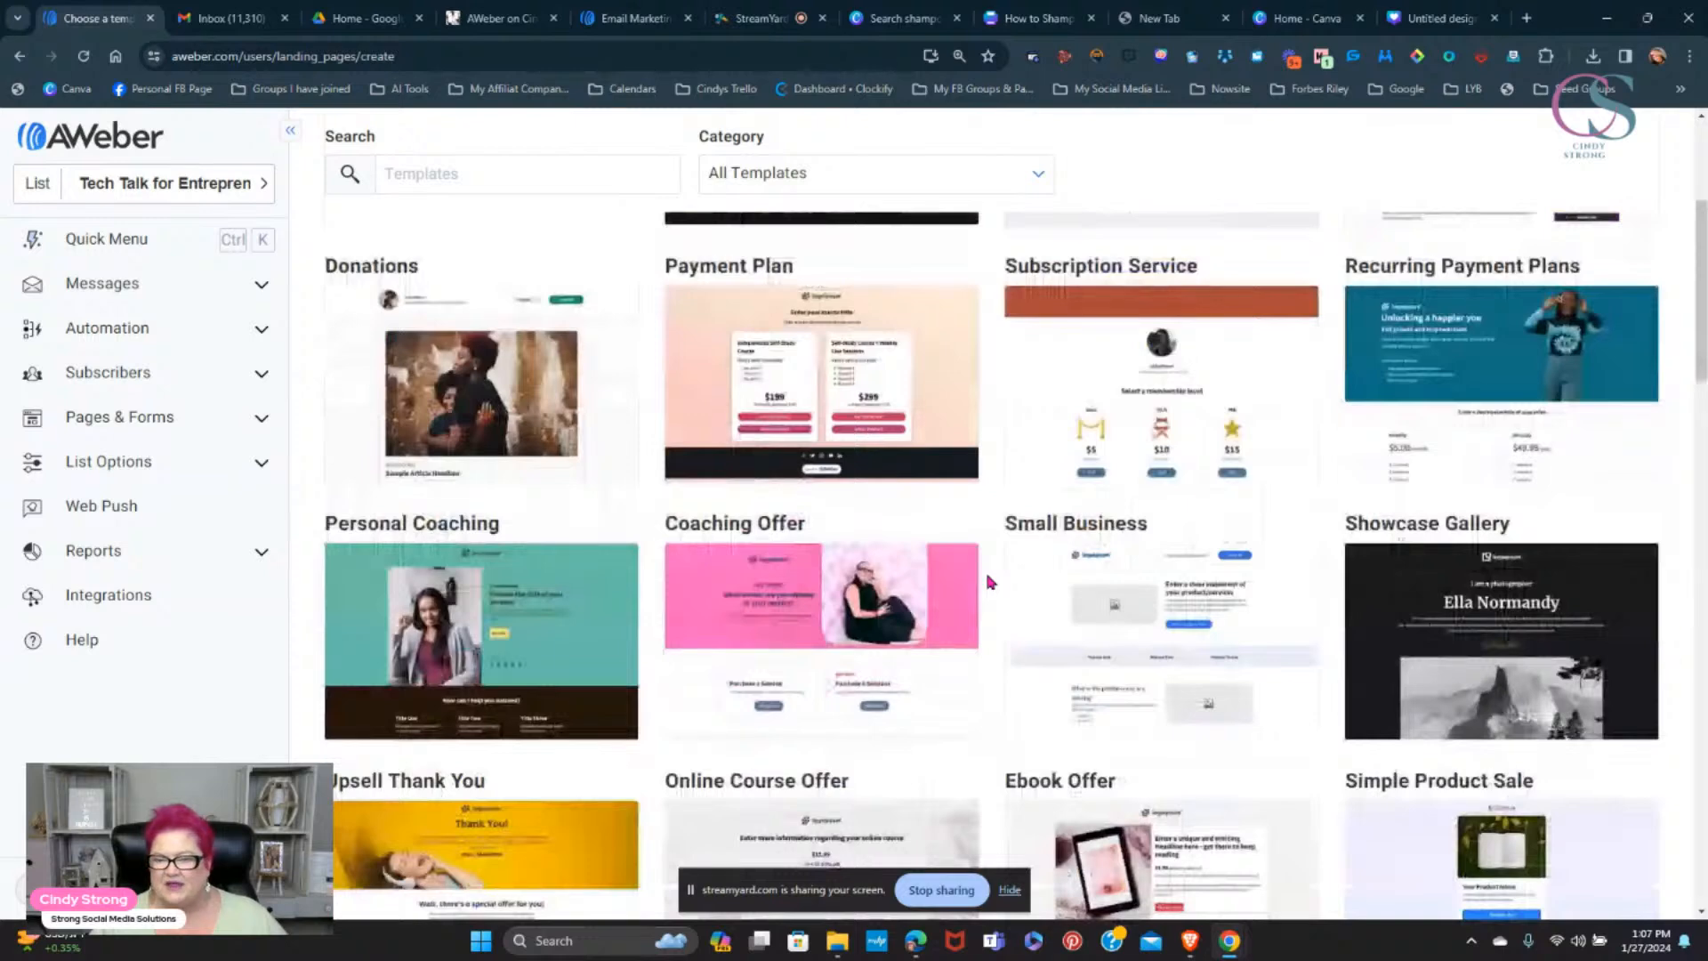
{"action": "scroll", "coordinate": [989, 577], "scroll_direction": "down", "scroll_amount": 2}
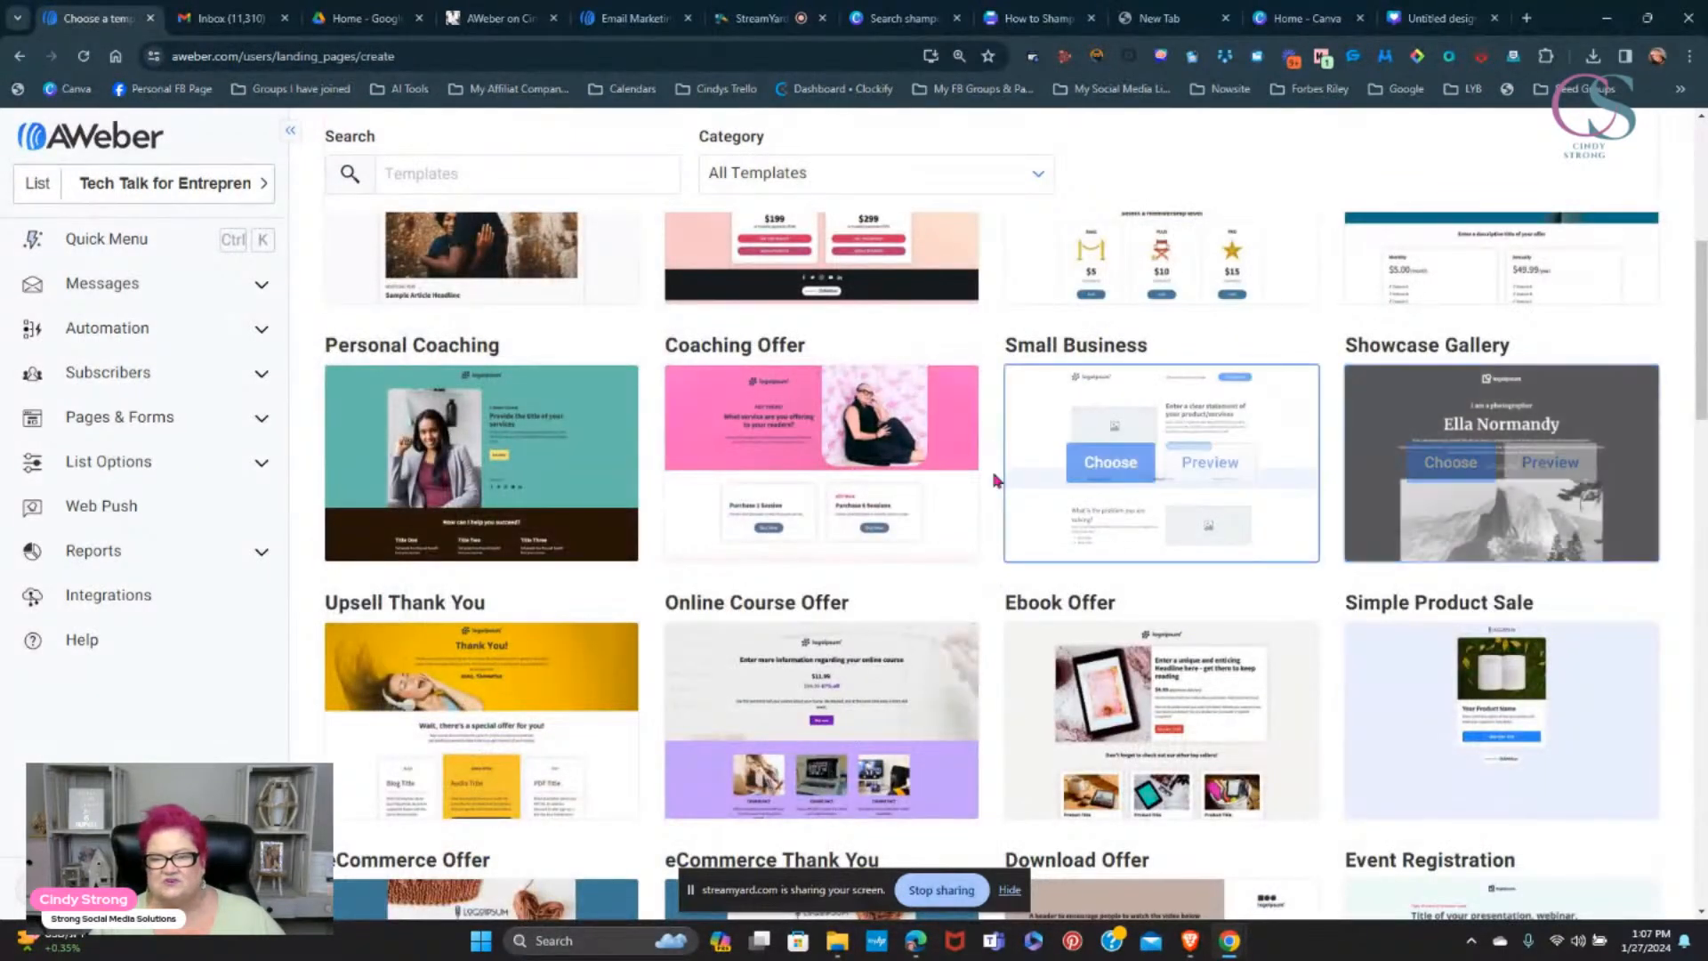
{"action": "scroll", "coordinate": [1409, 565], "scroll_direction": "down", "scroll_amount": 1}
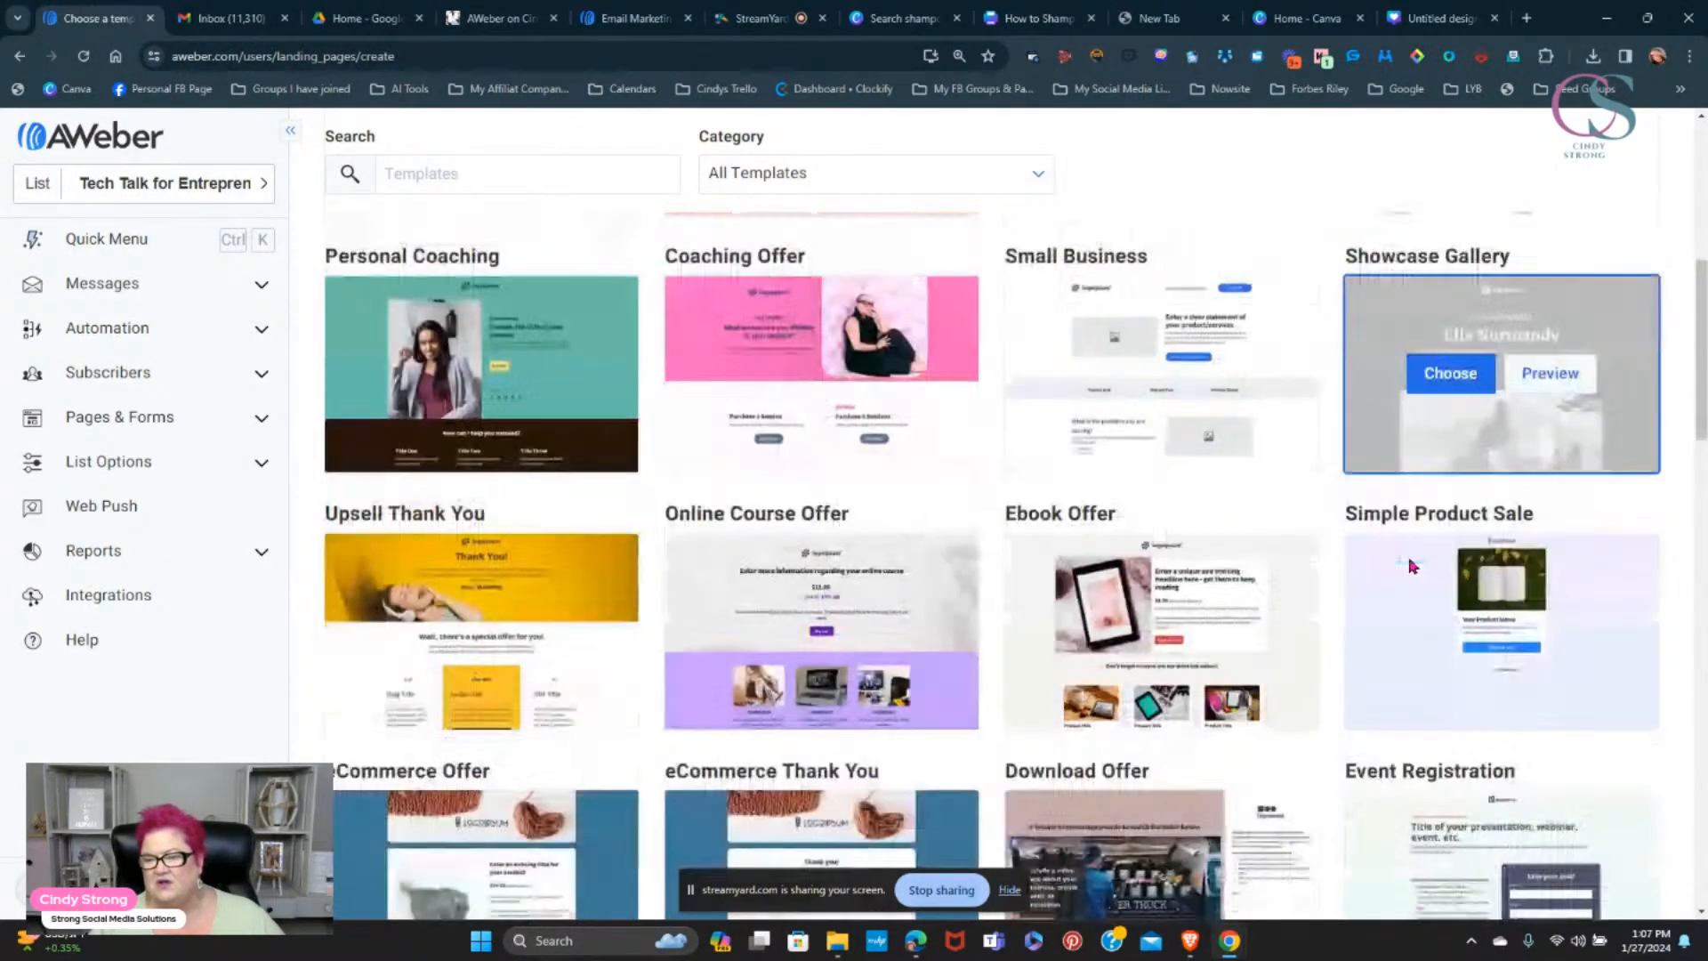
{"action": "scroll", "coordinate": [1410, 564], "scroll_direction": "down", "scroll_amount": 1}
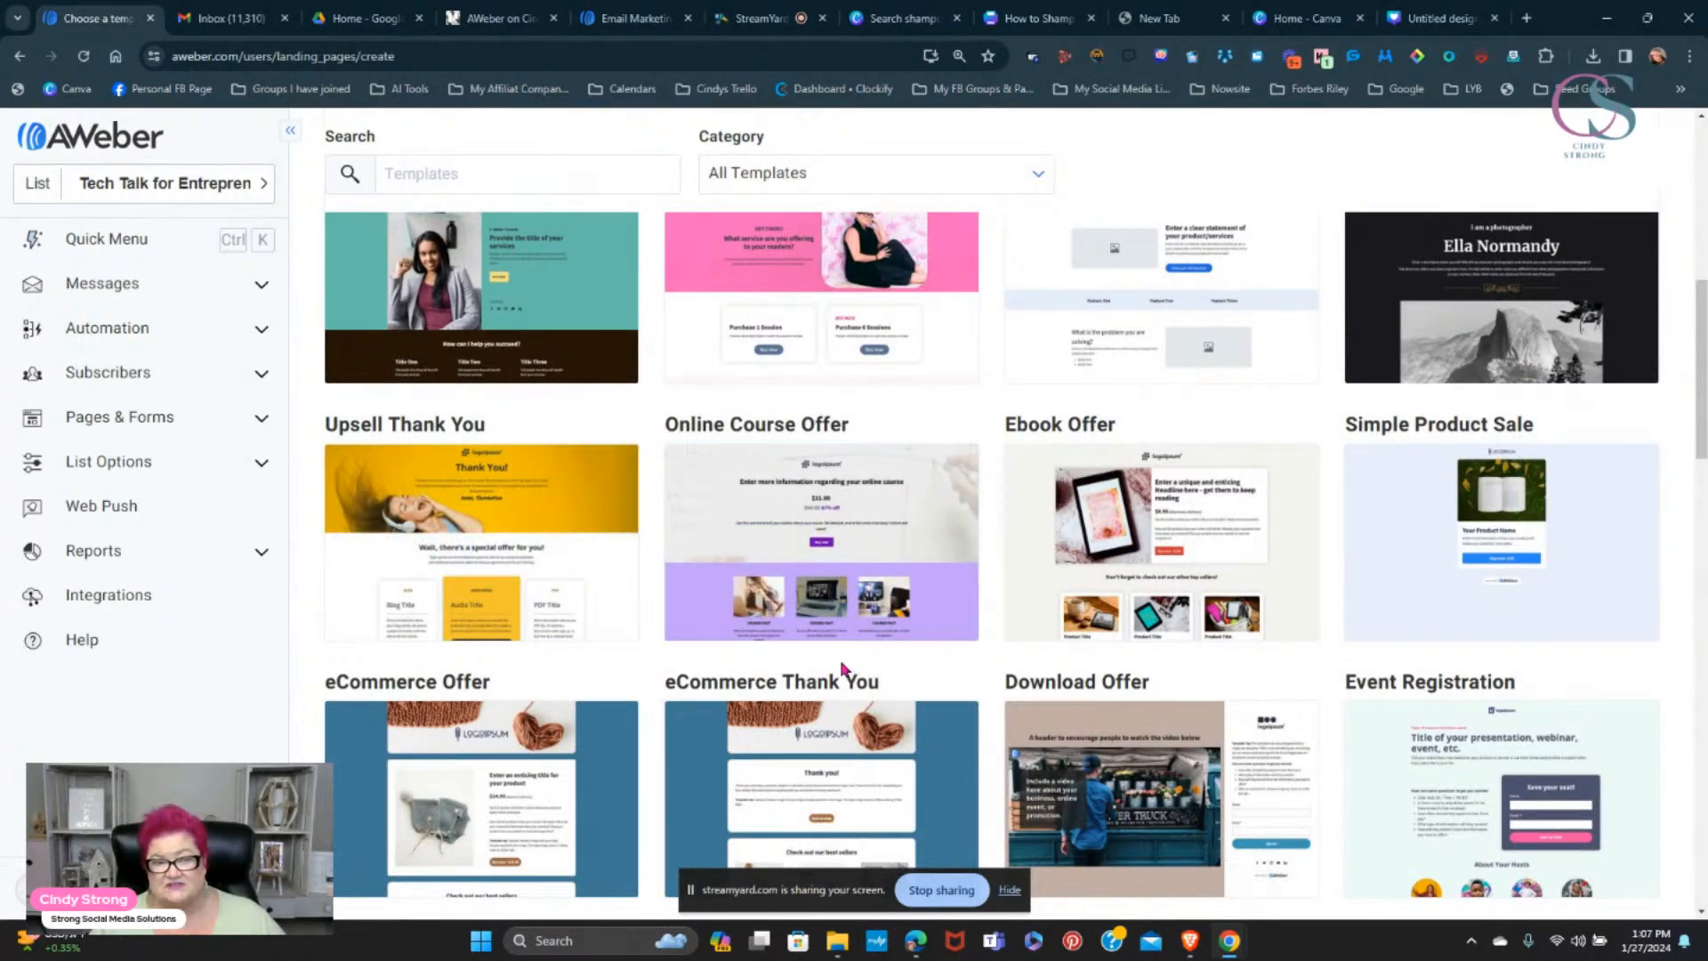
{"action": "scroll", "coordinate": [841, 667], "scroll_direction": "down", "scroll_amount": 1}
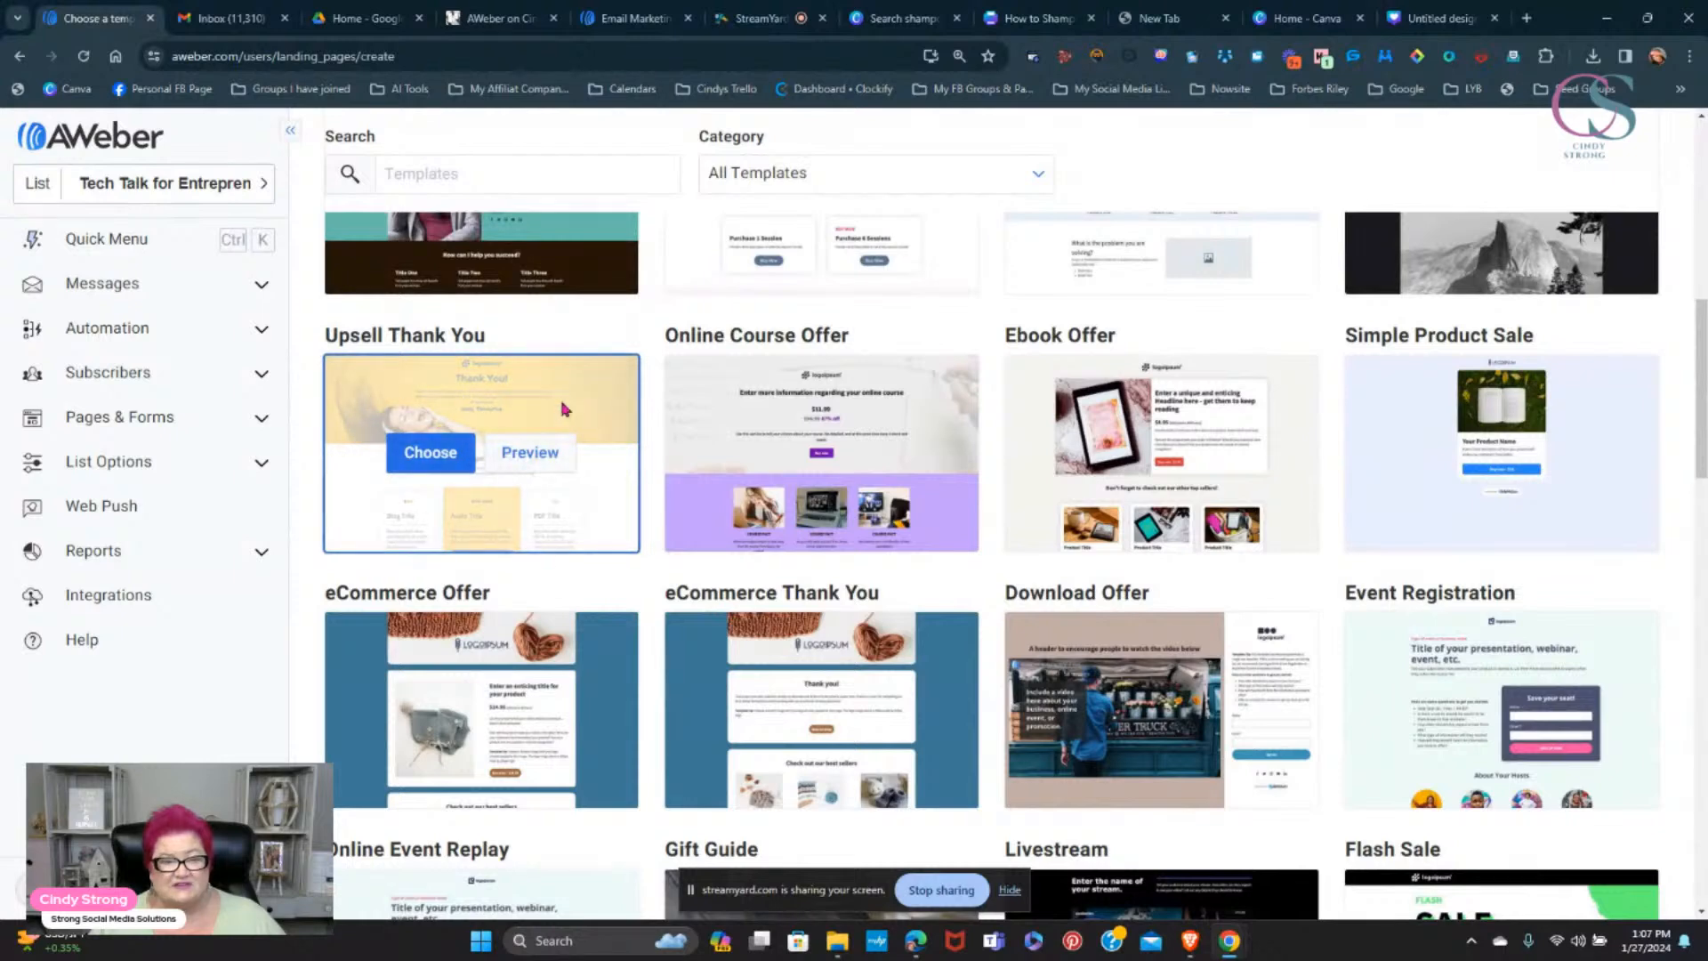
{"action": "scroll", "coordinate": [574, 640], "scroll_direction": "down", "scroll_amount": 2}
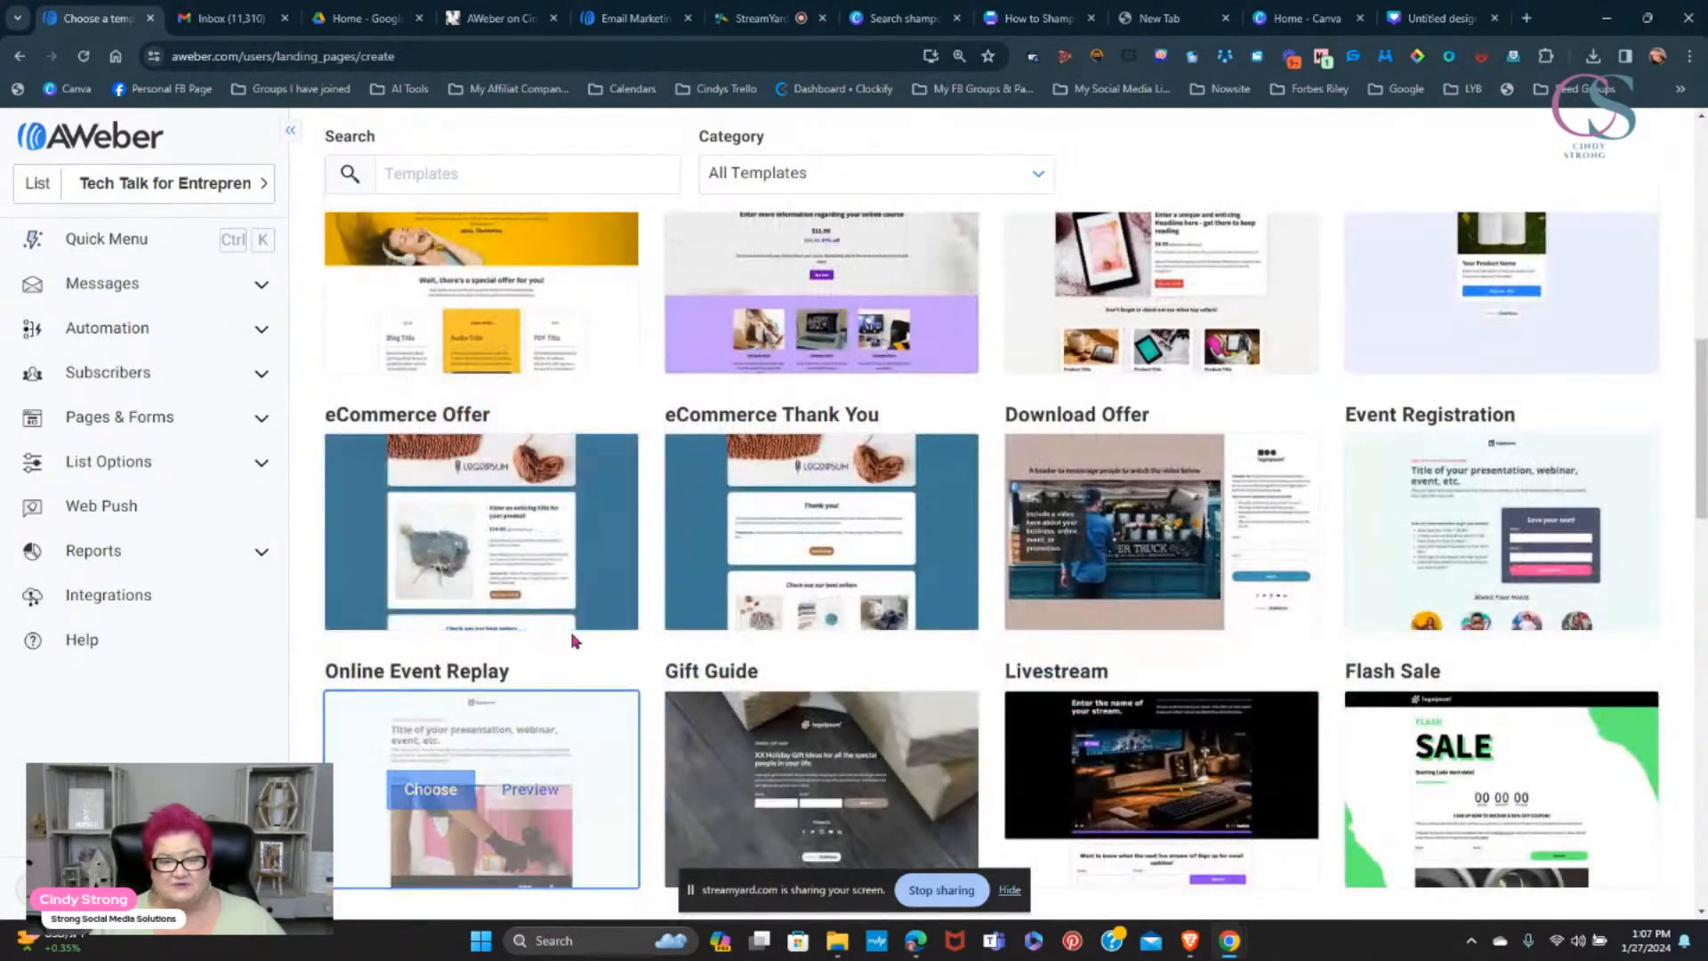
{"action": "scroll", "coordinate": [573, 641], "scroll_direction": "down", "scroll_amount": 1}
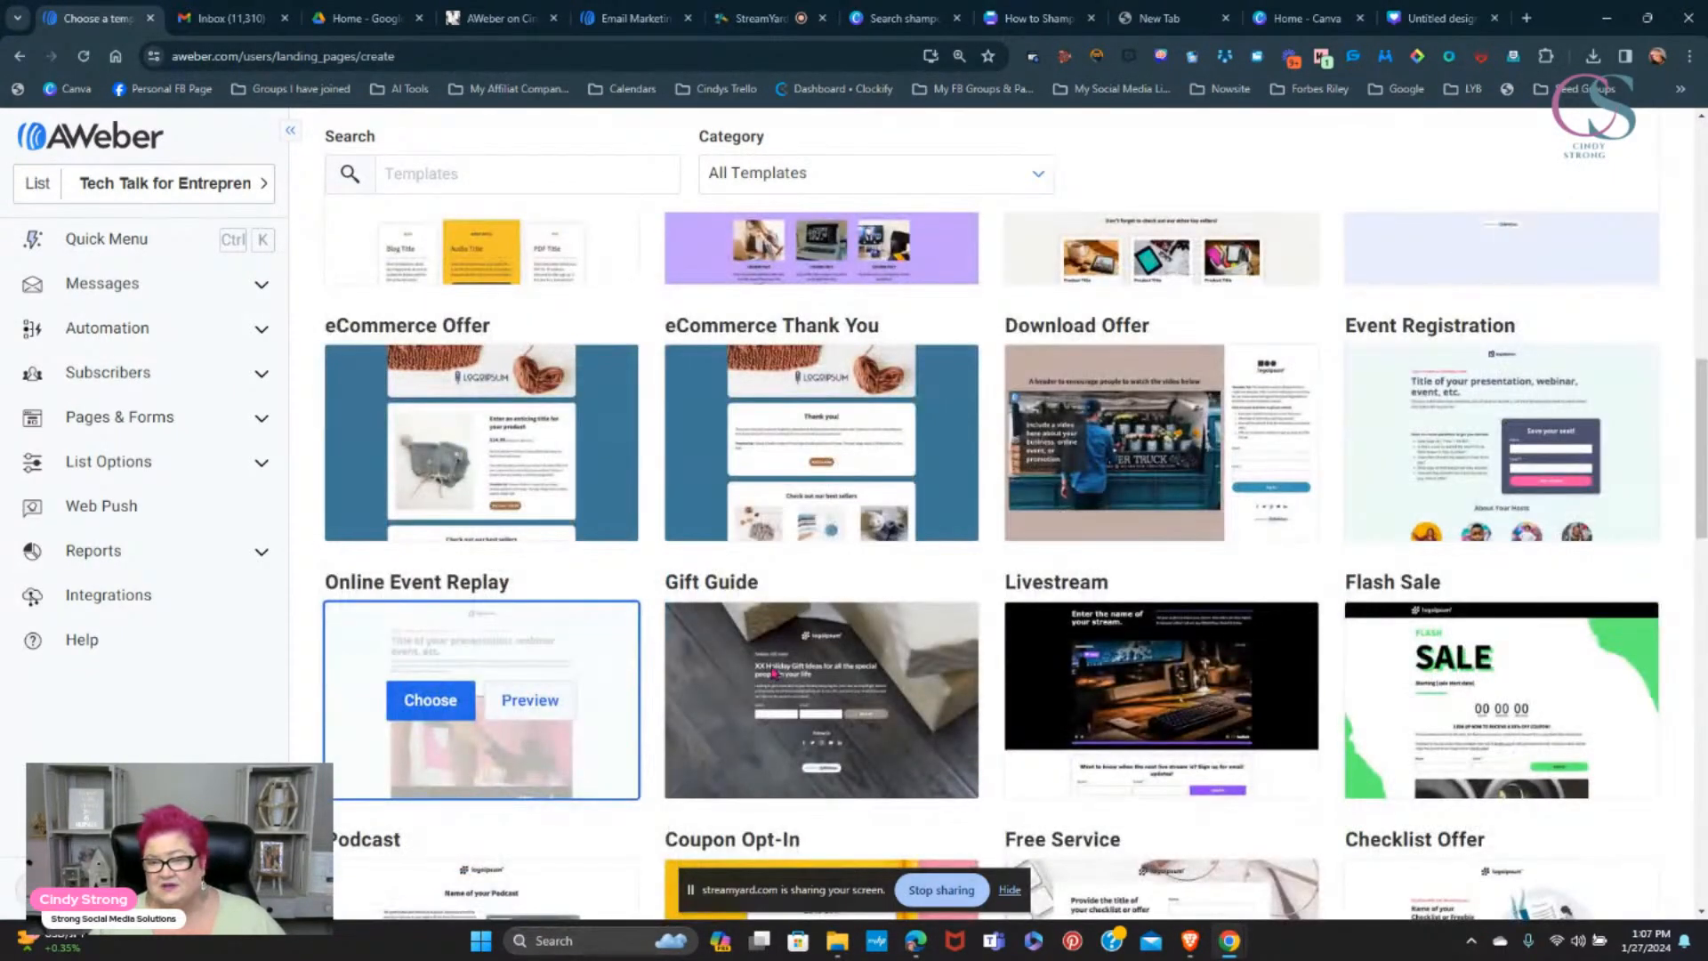
{"action": "scroll", "coordinate": [1110, 673], "scroll_direction": "down", "scroll_amount": 1}
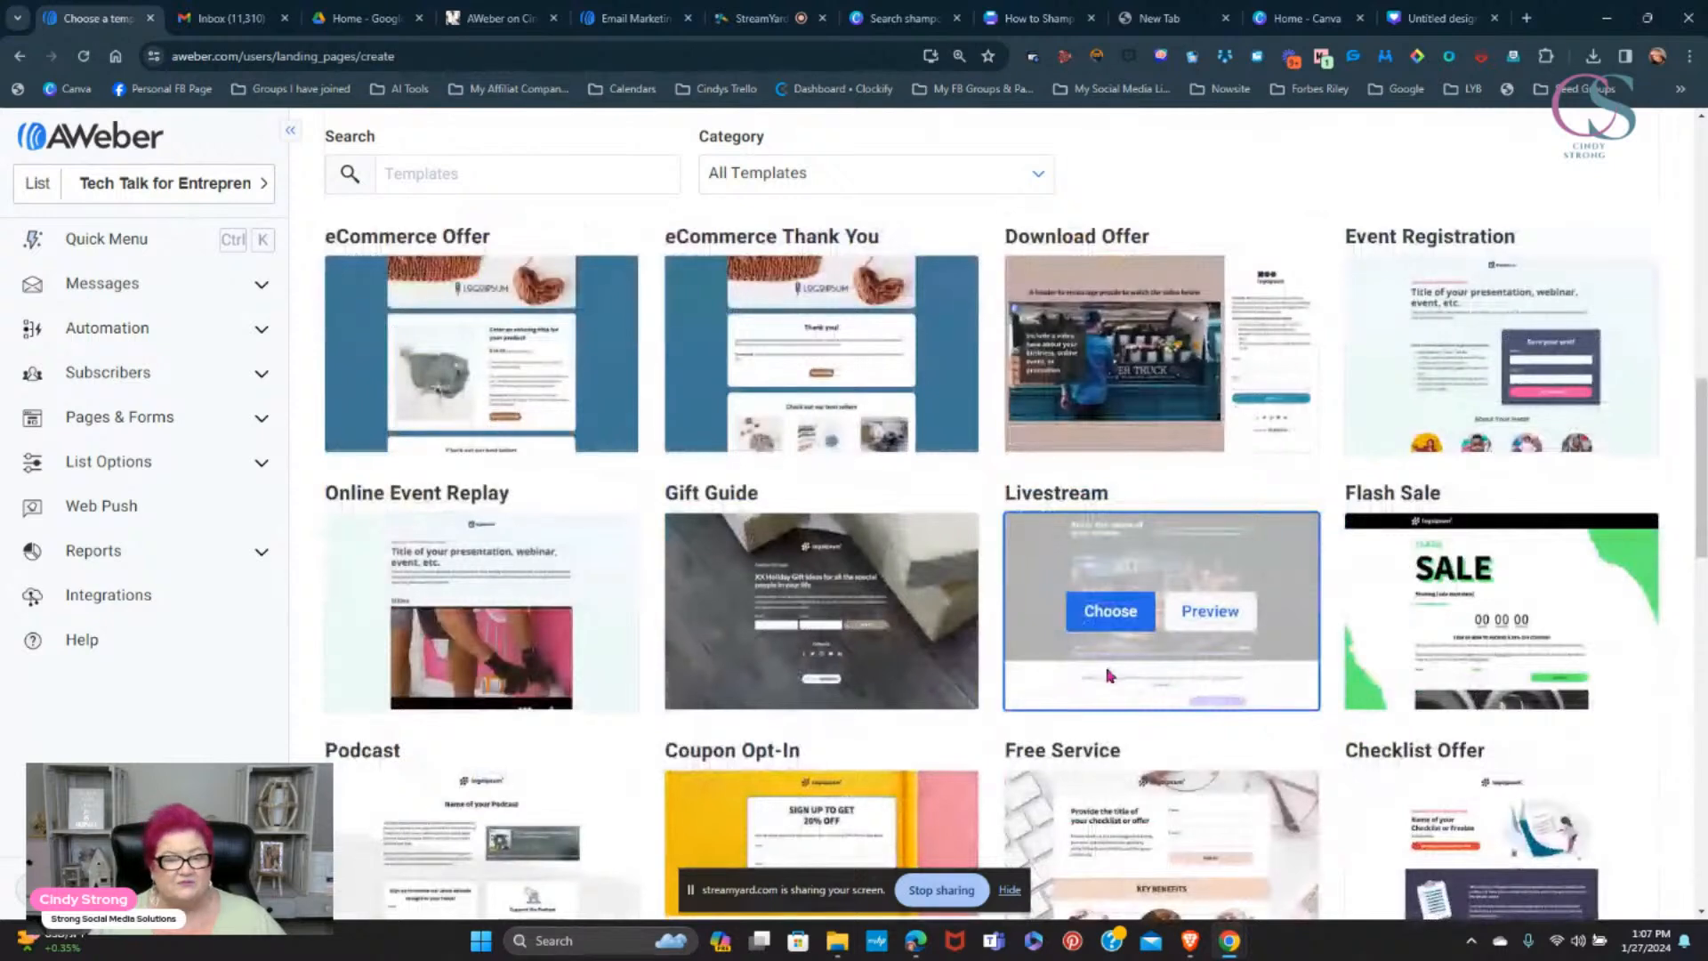
{"action": "scroll", "coordinate": [1023, 703], "scroll_direction": "down", "scroll_amount": 2}
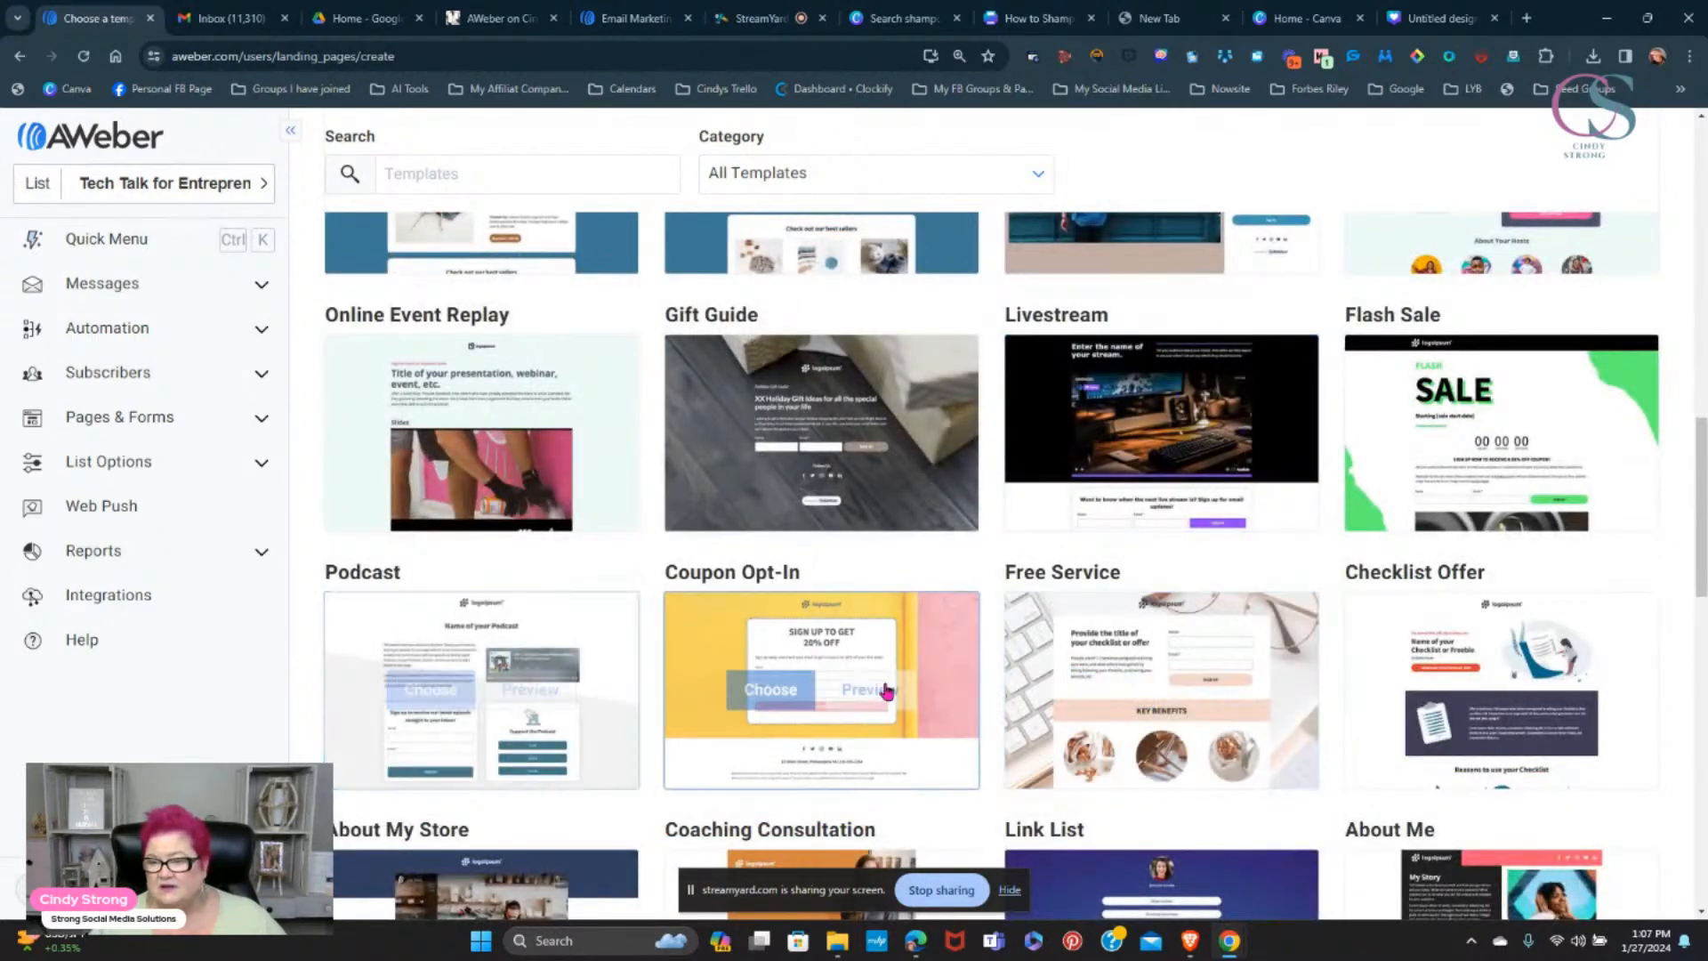
{"action": "scroll", "coordinate": [1194, 778], "scroll_direction": "down", "scroll_amount": 3}
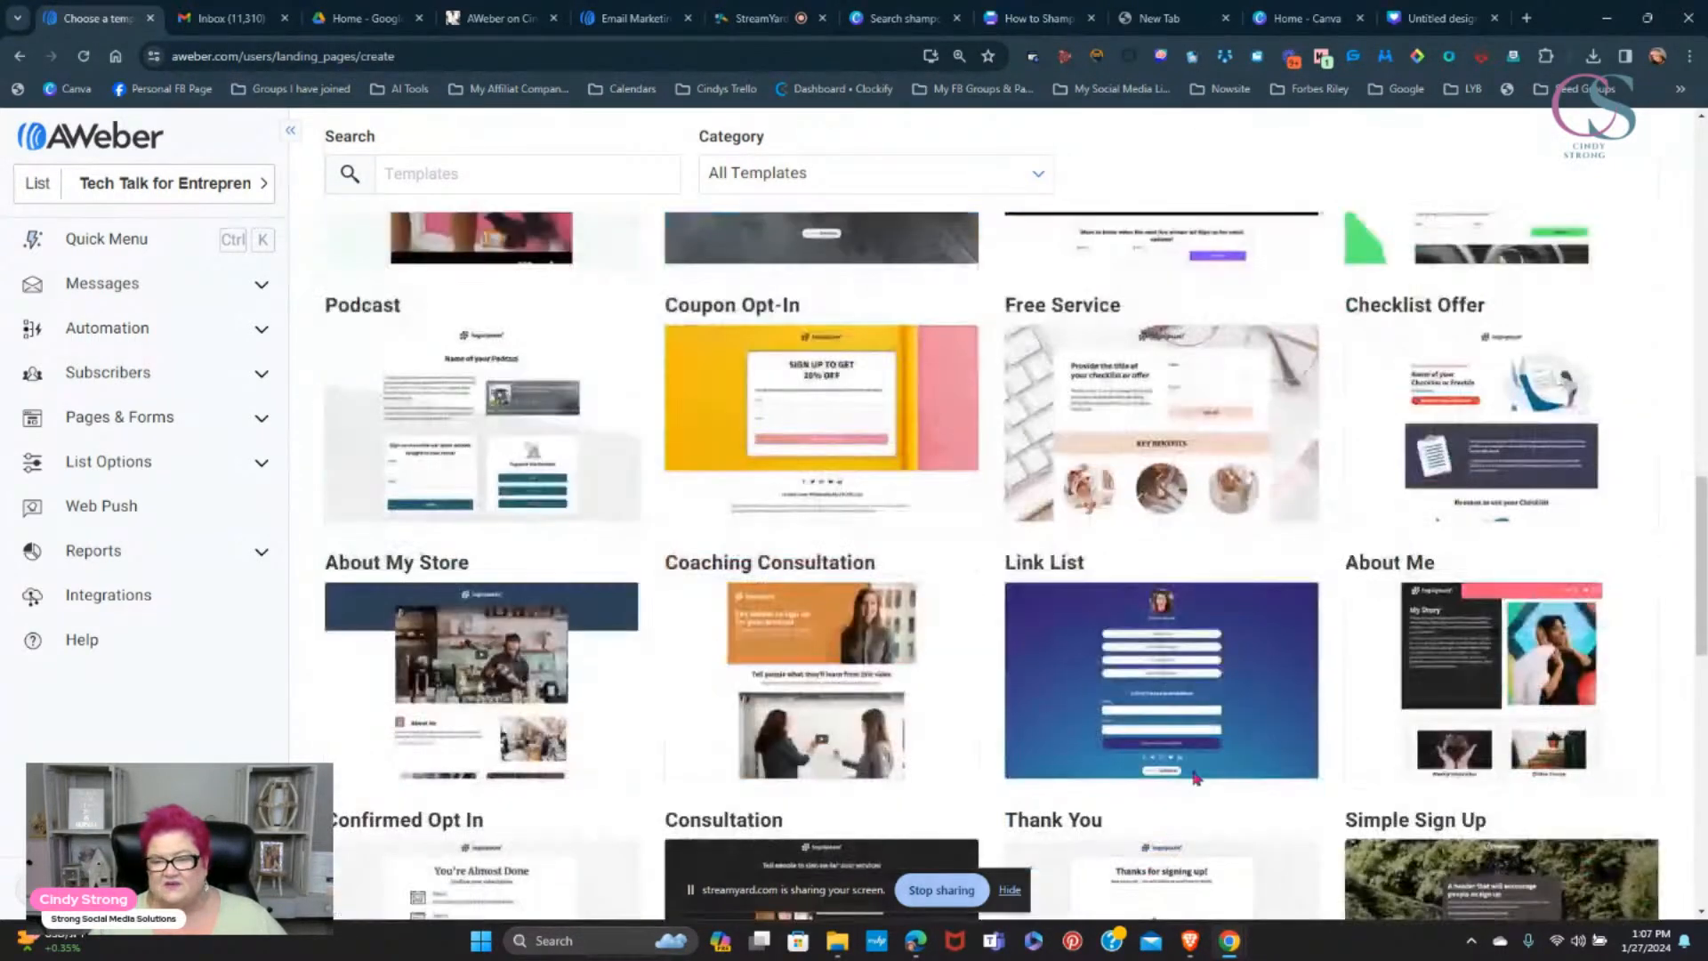
{"action": "scroll", "coordinate": [747, 847], "scroll_direction": "down", "scroll_amount": 2}
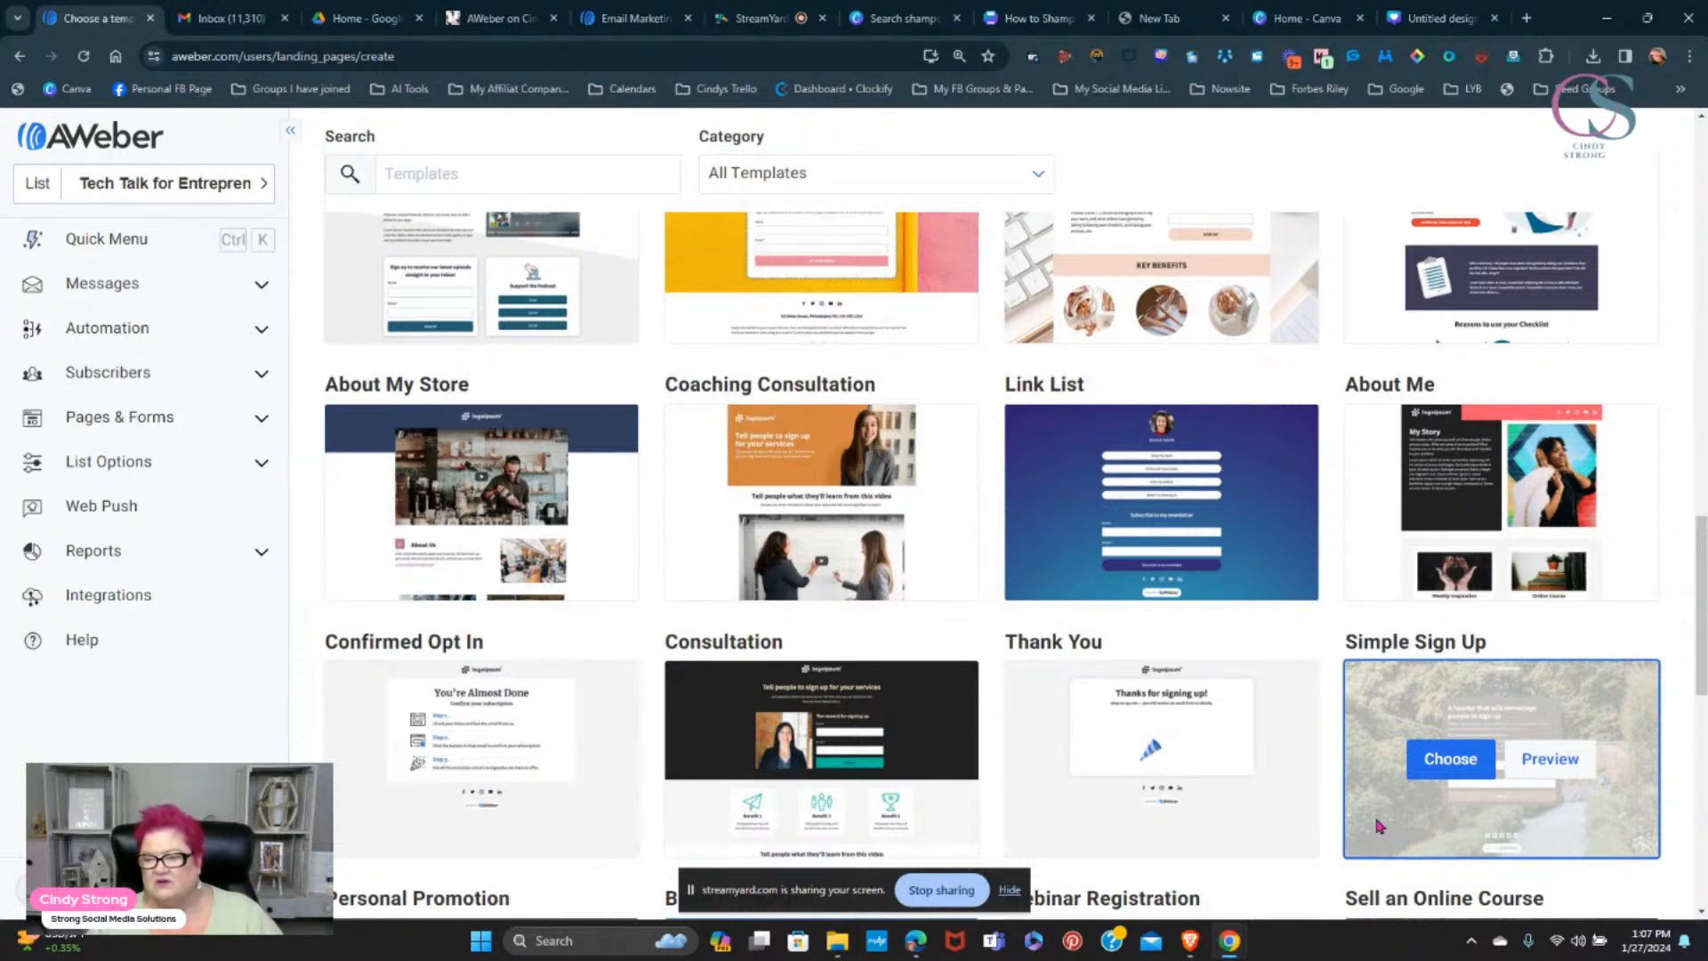
{"action": "left_click", "coordinate": [1470, 768]}
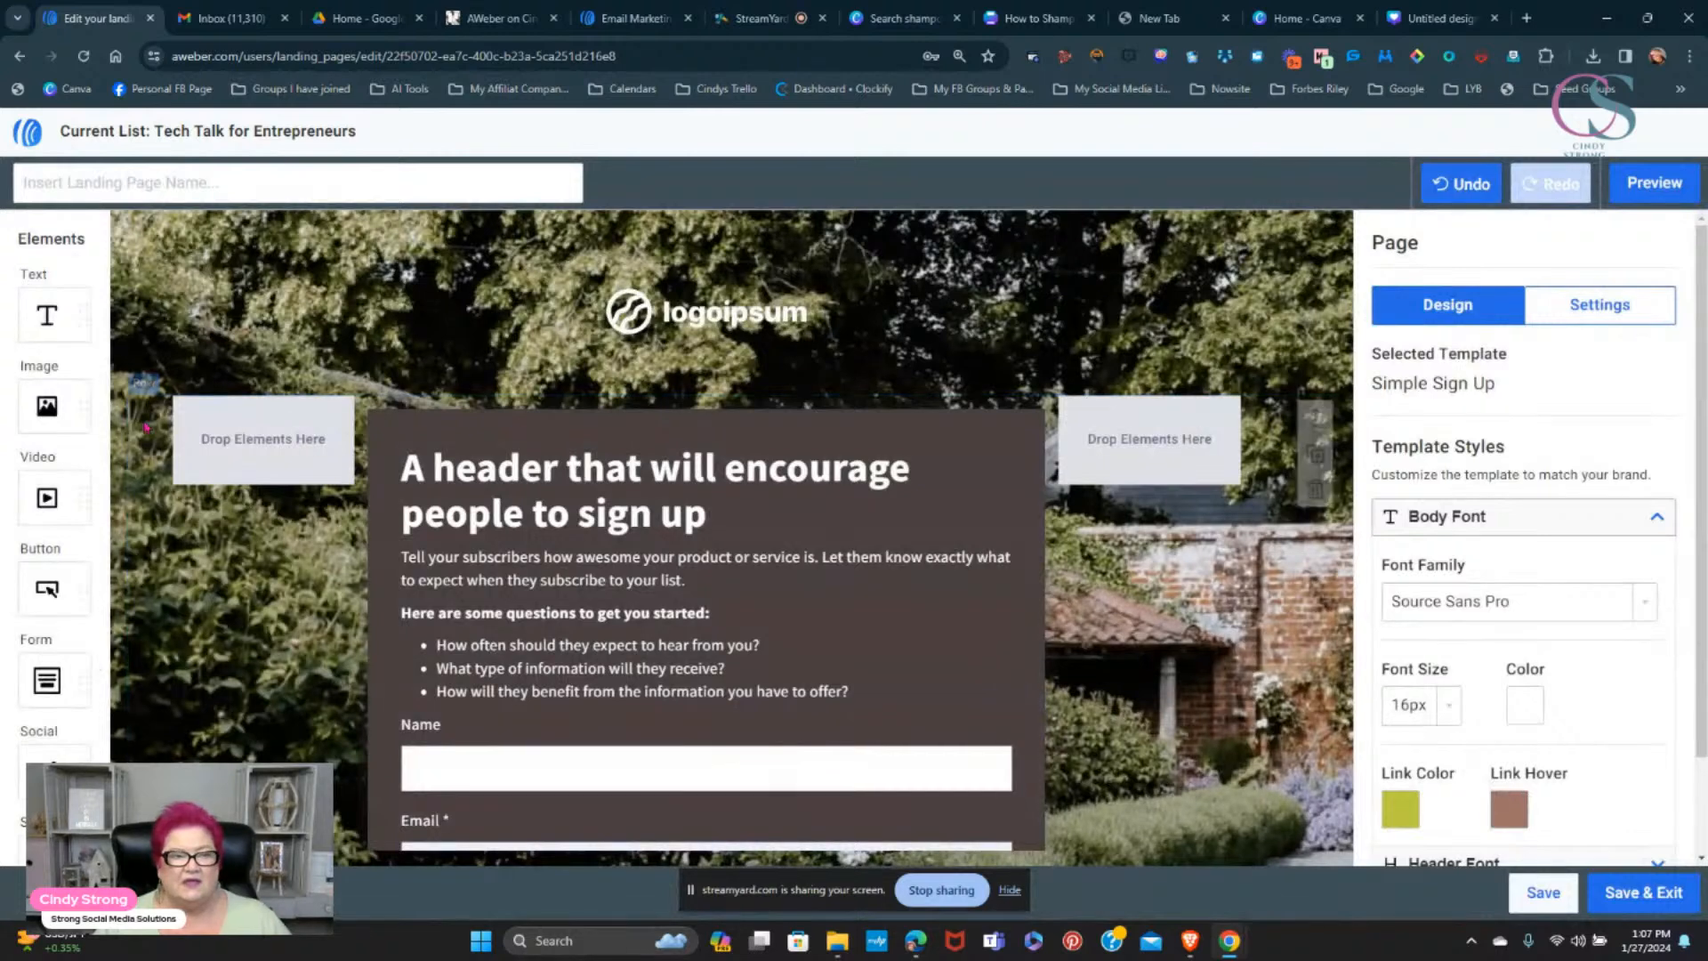
- Name the landing page "How to Shampoo your Hair Like a Pro"
{"action": "left_click", "coordinate": [51, 182]}
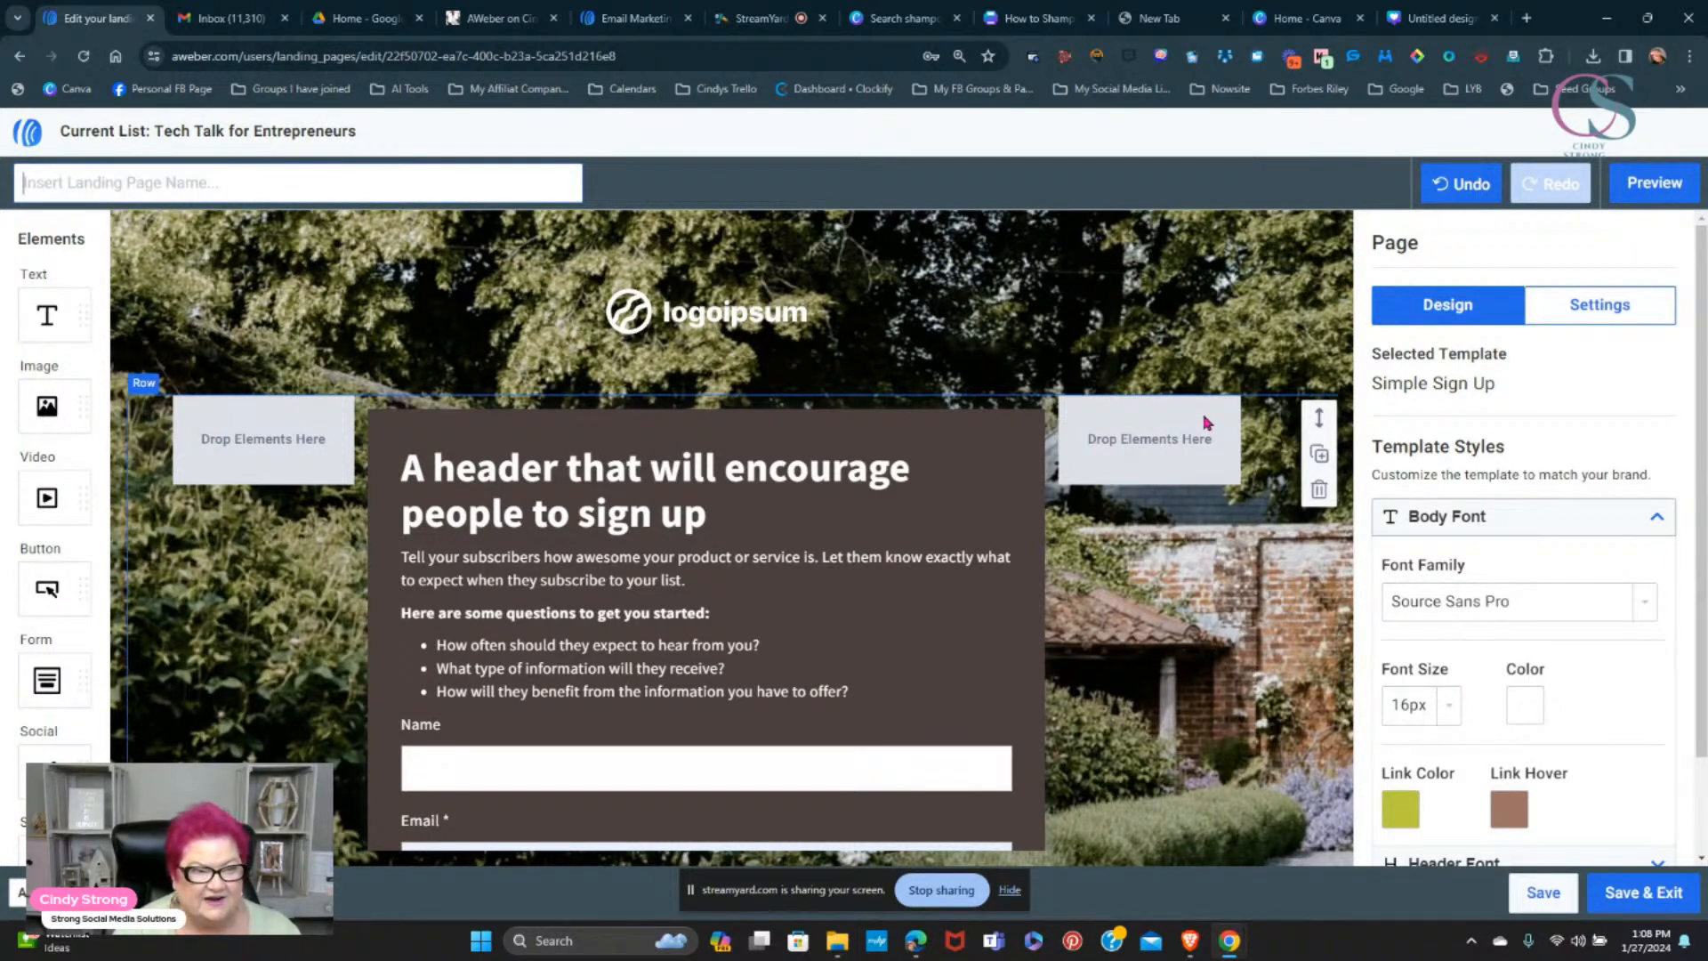
{"action": "type", "text": "How t"}
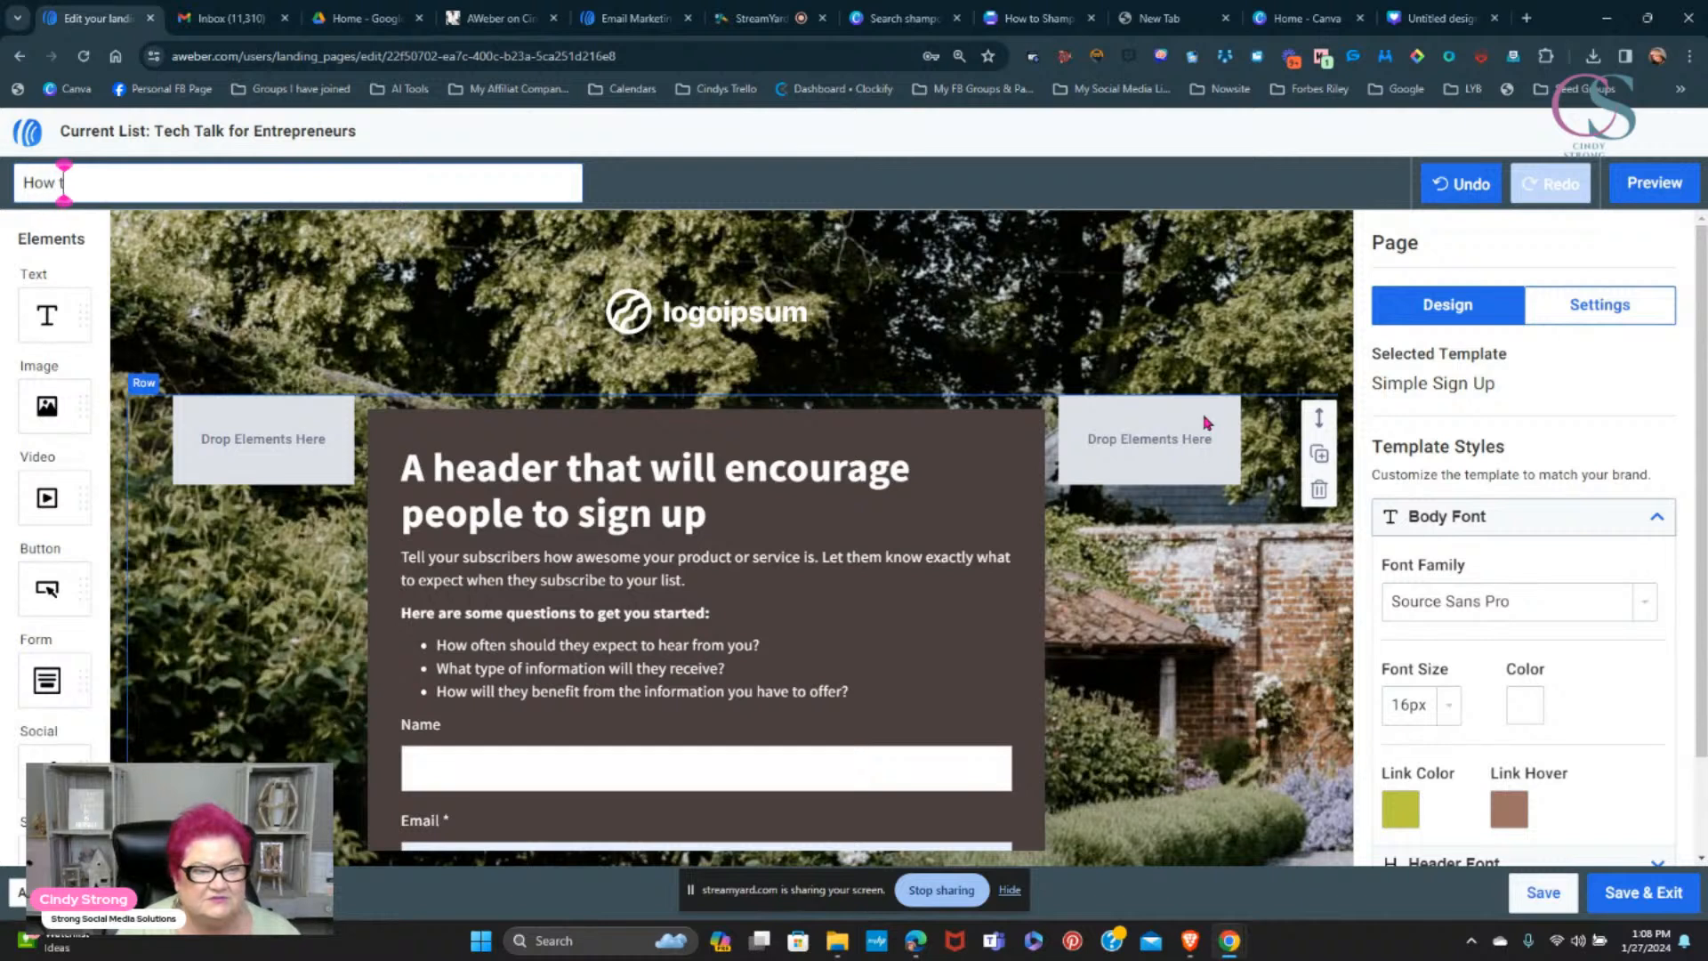
{"action": "type", "text": "o Sha"}
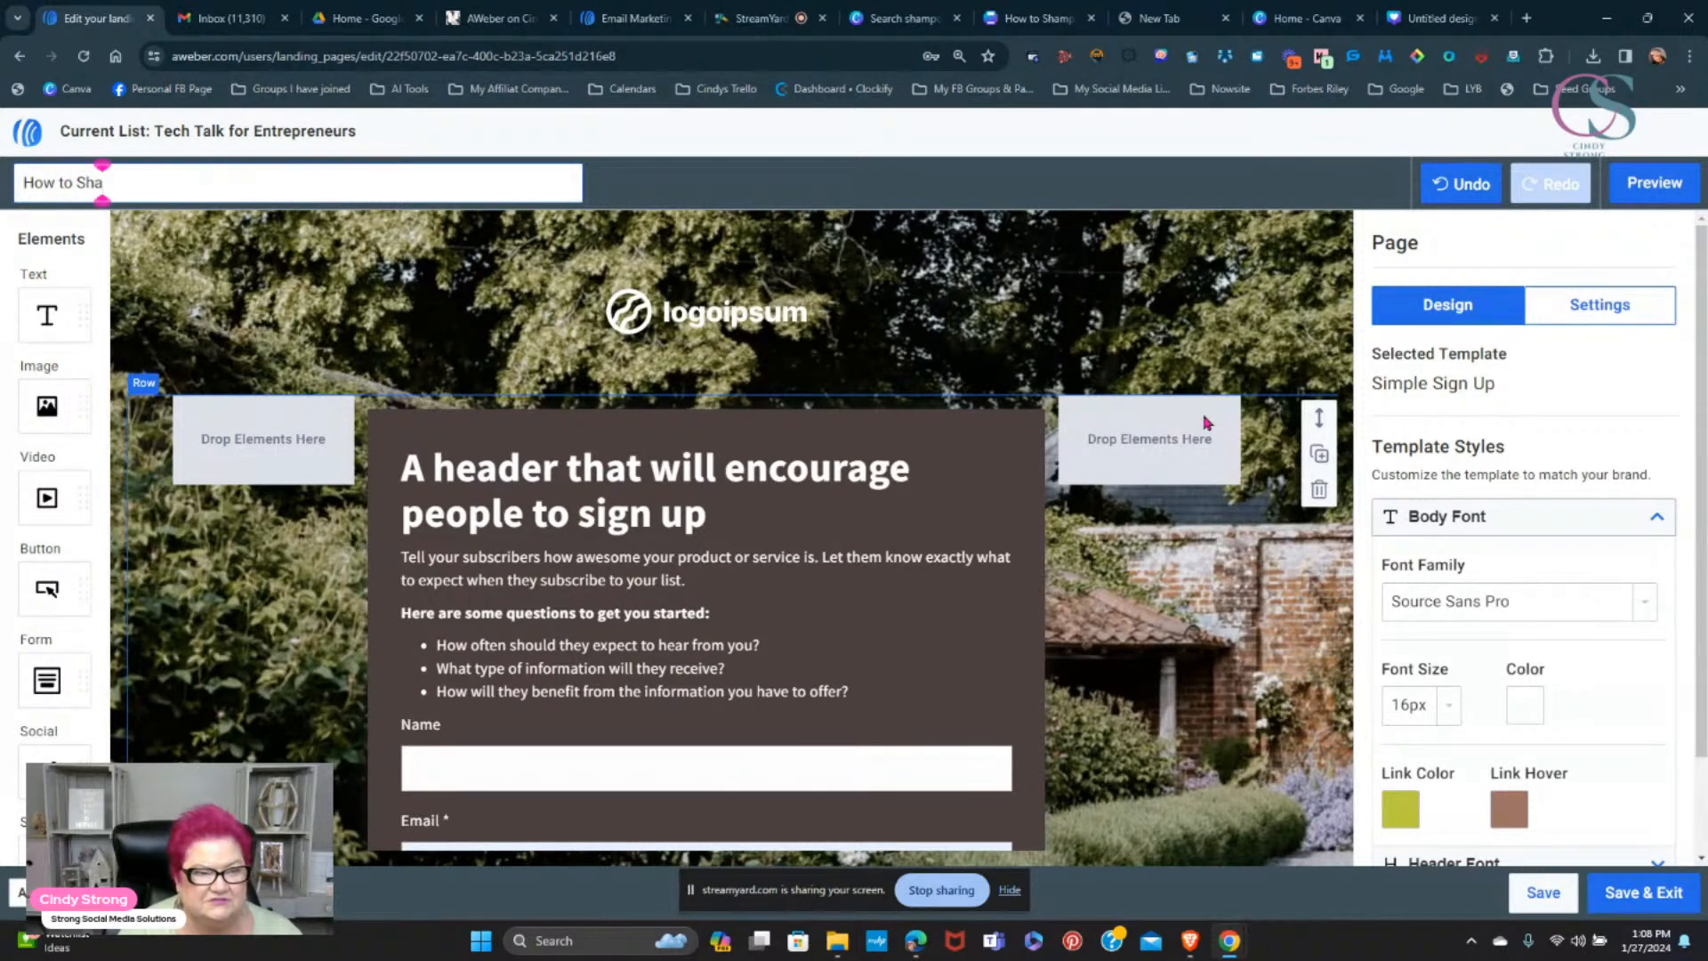
{"action": "type", "text": "mpoo"}
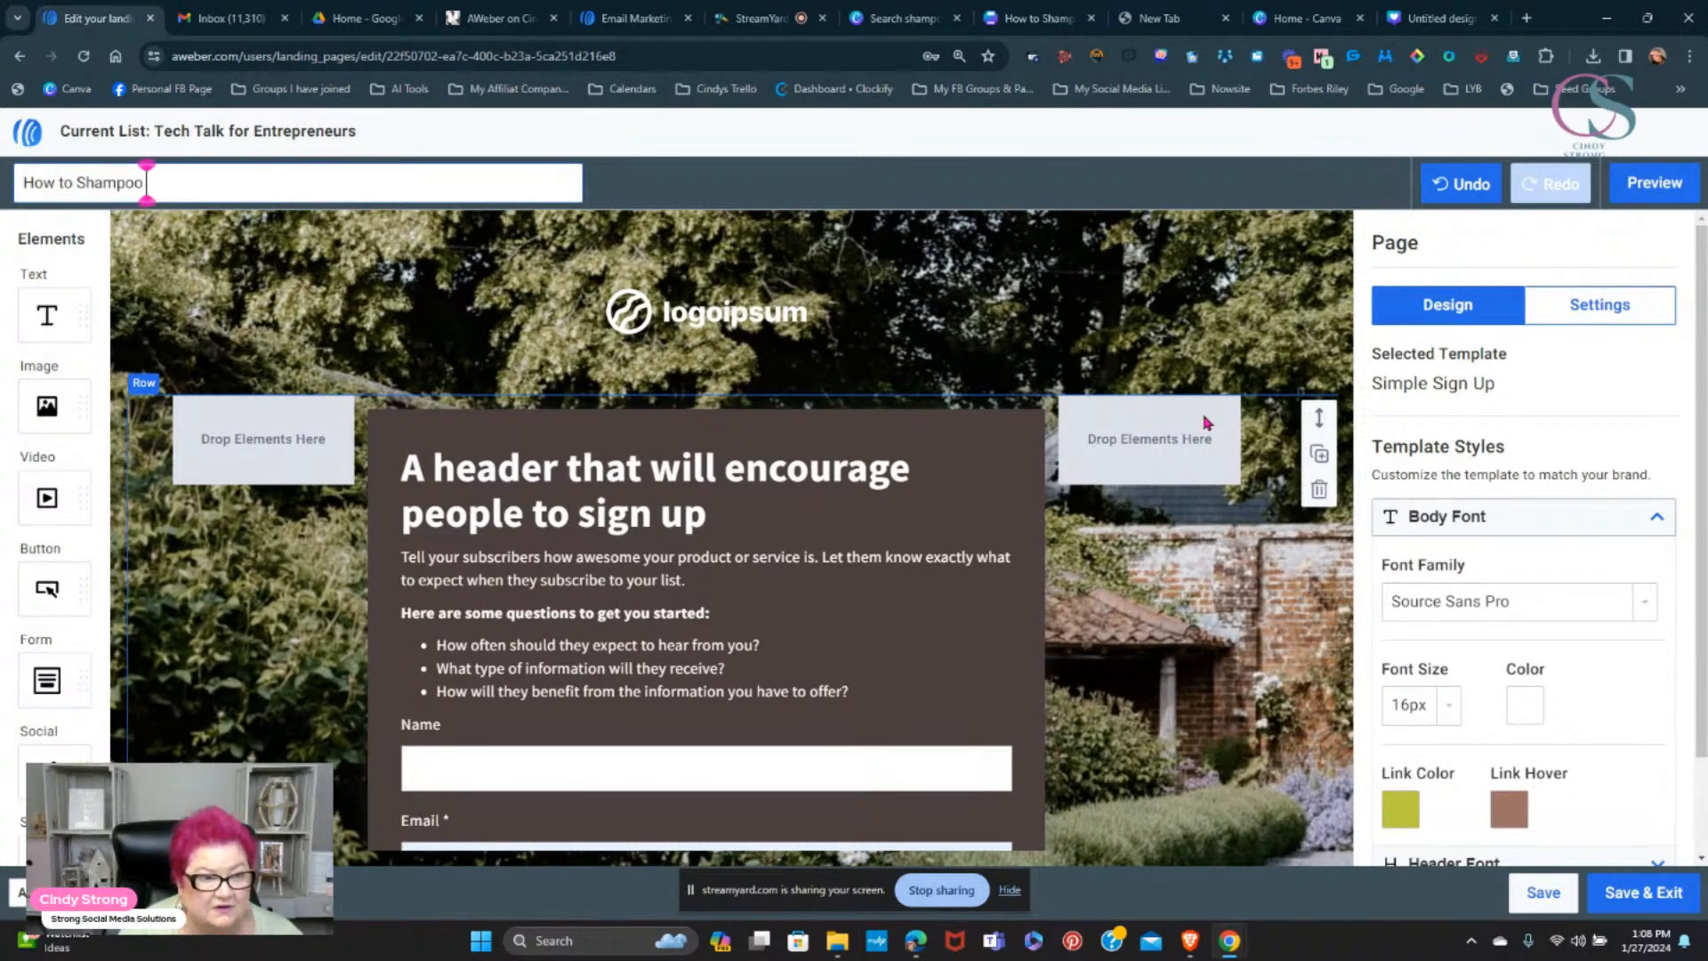
{"action": "type", "text": " You"}
{"action": "key", "text": "BackSpace"}
{"action": "key", "text": "BackSpace"}
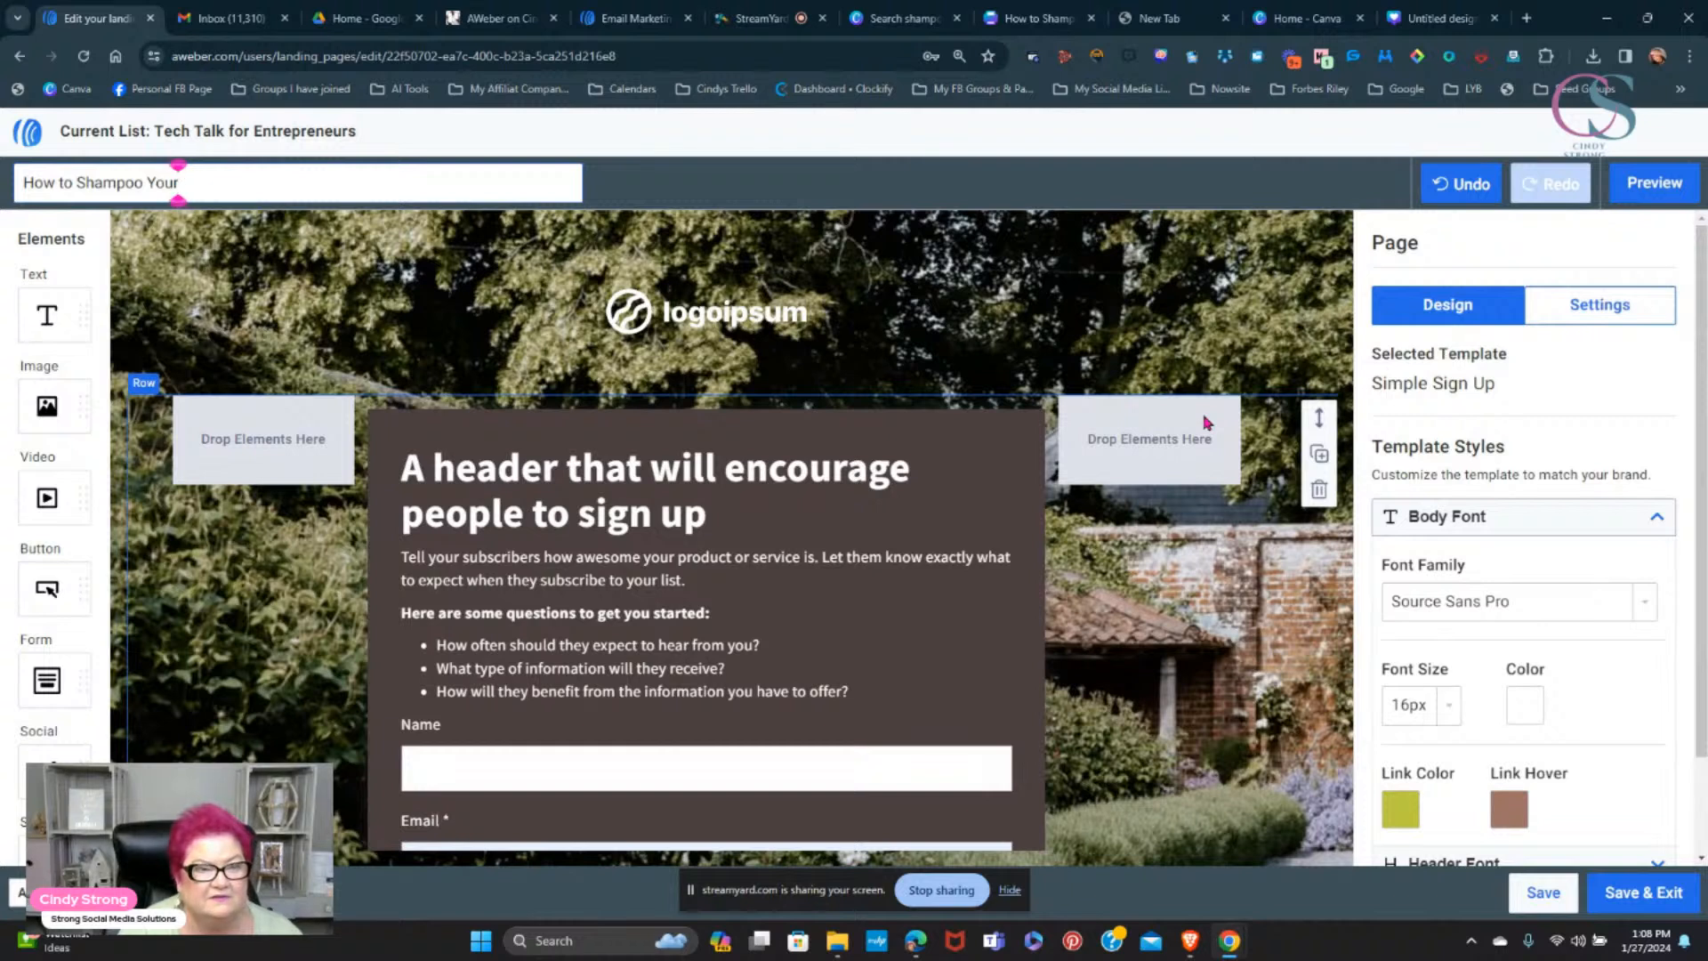
{"action": "key", "text": "BackSpace"}
{"action": "type", "text": "you"}
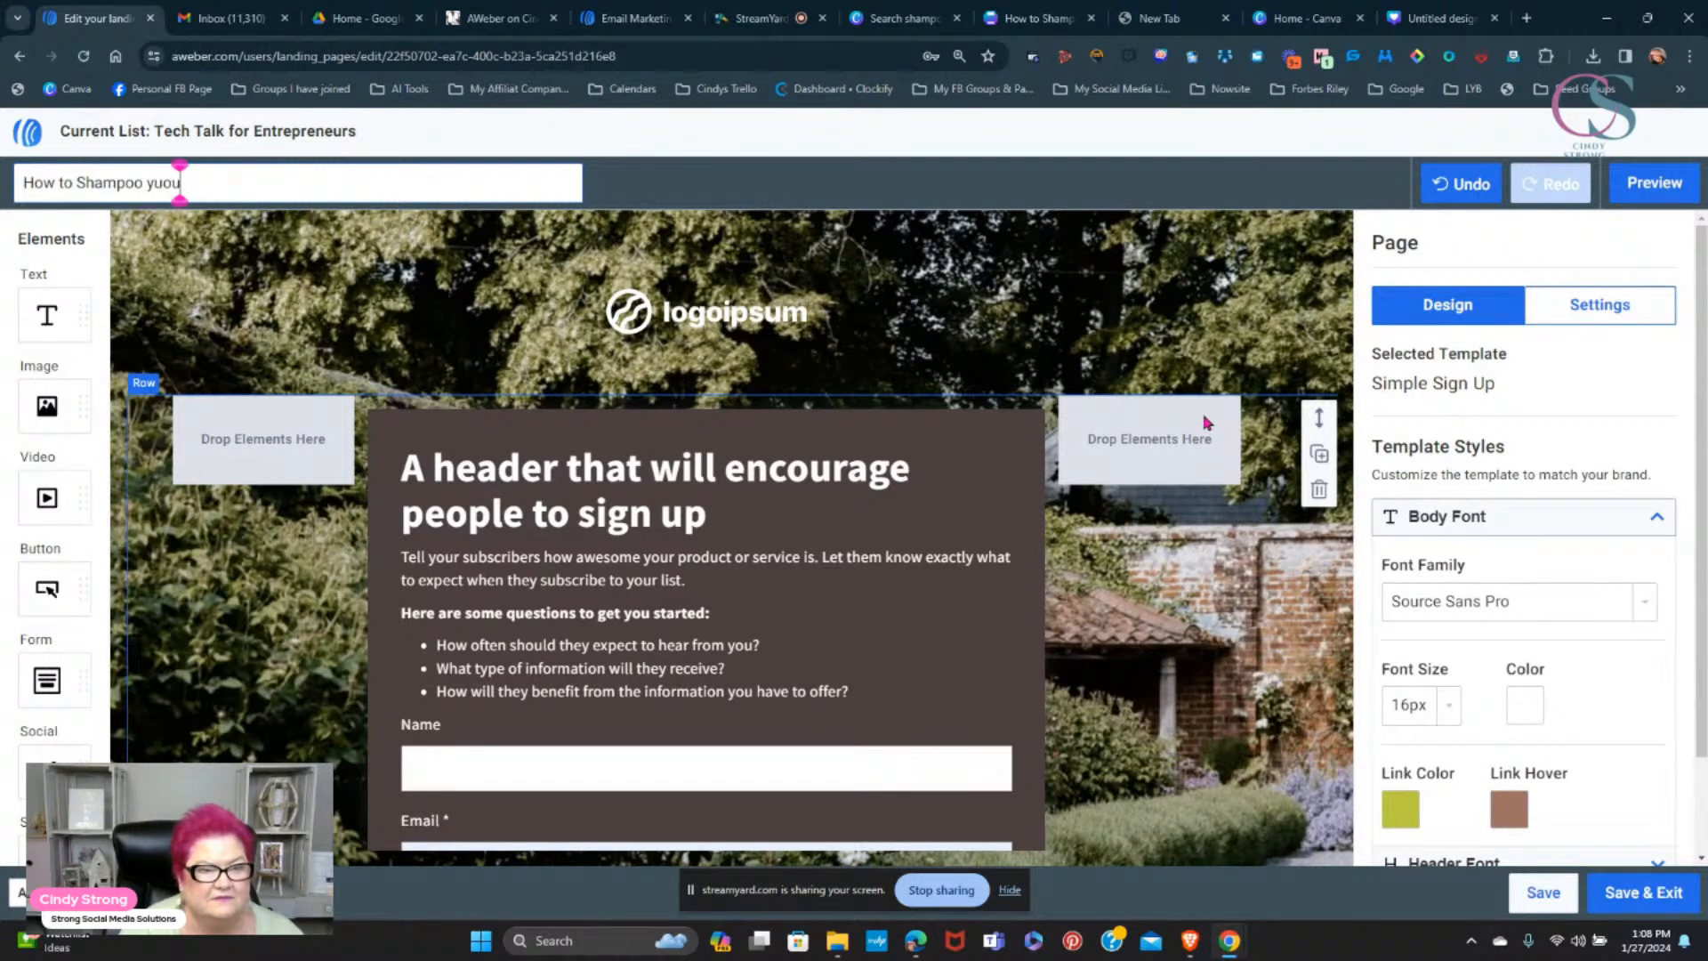
{"action": "key", "text": "BackSpace"}
{"action": "key", "text": "BackSpace"}
{"action": "type", "text": "our"}
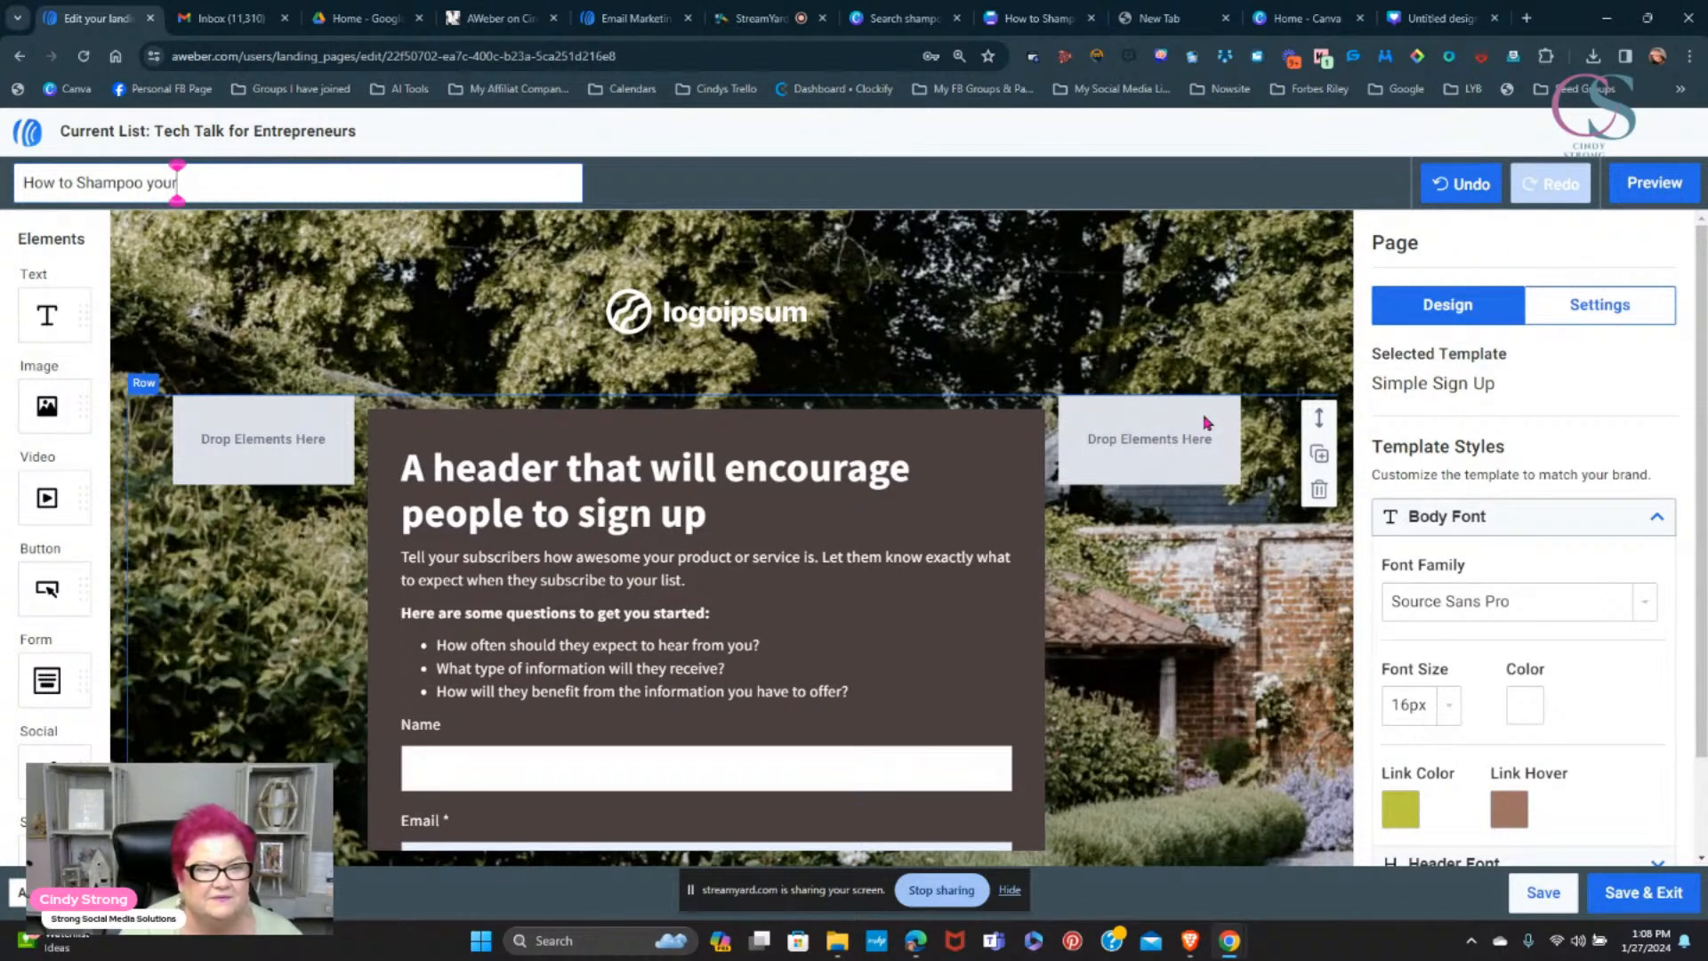
{"action": "type", "text": " Hai"}
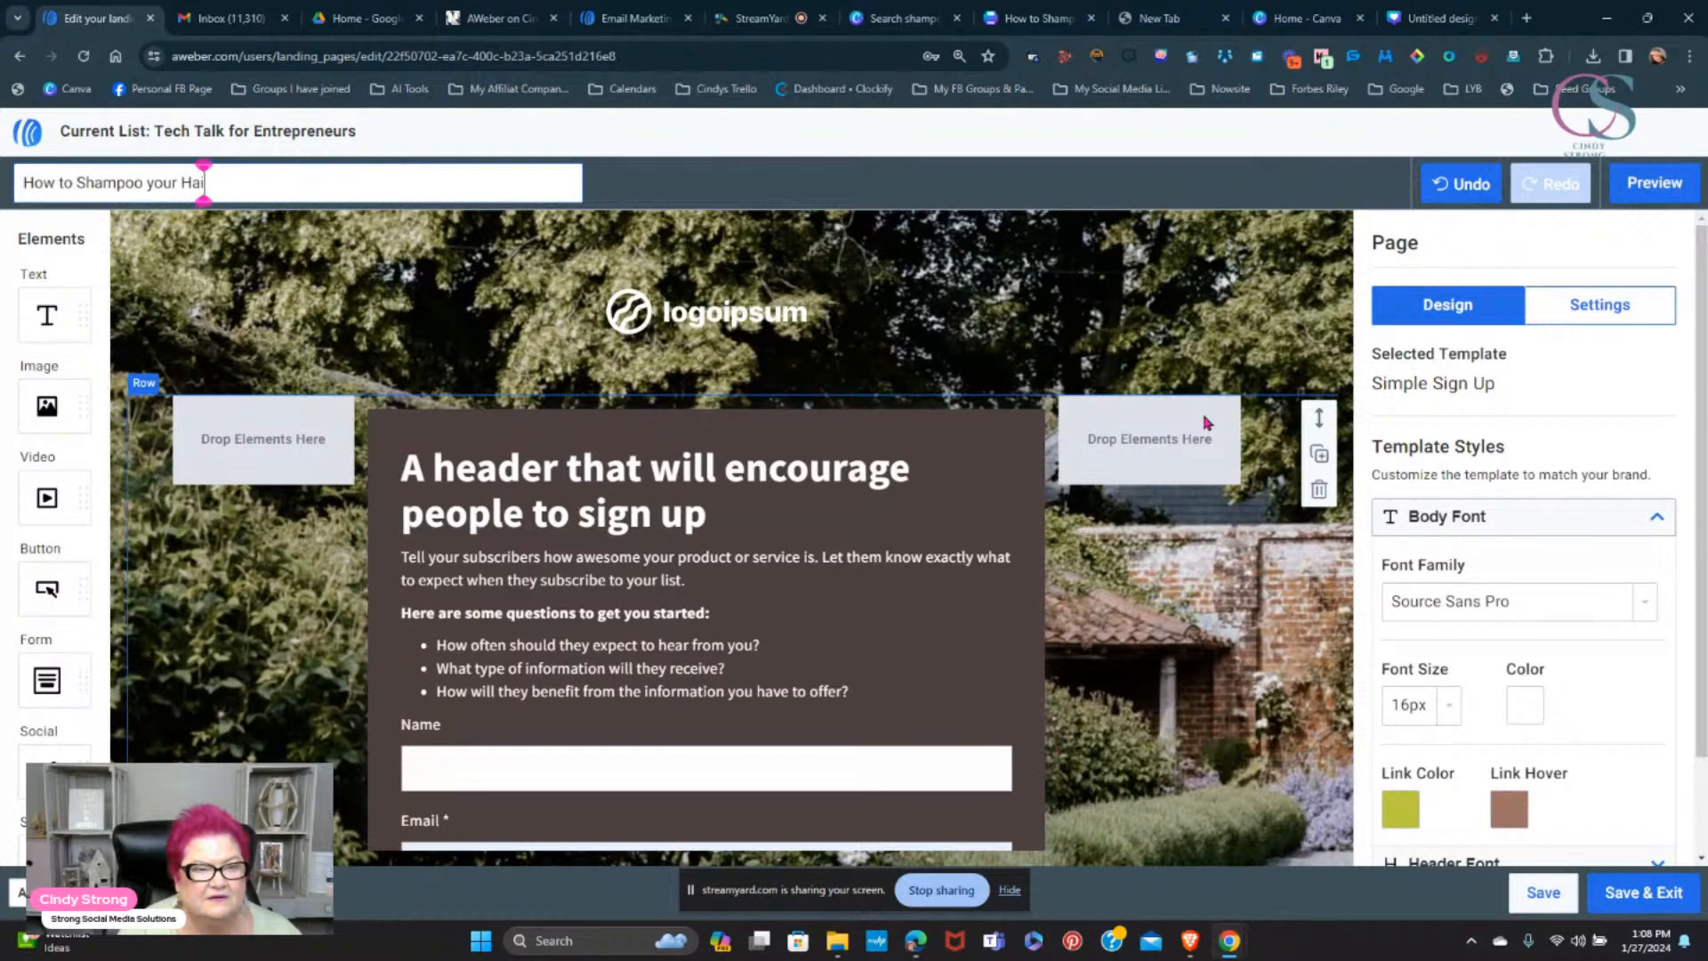
{"action": "type", "text": "r Like"}
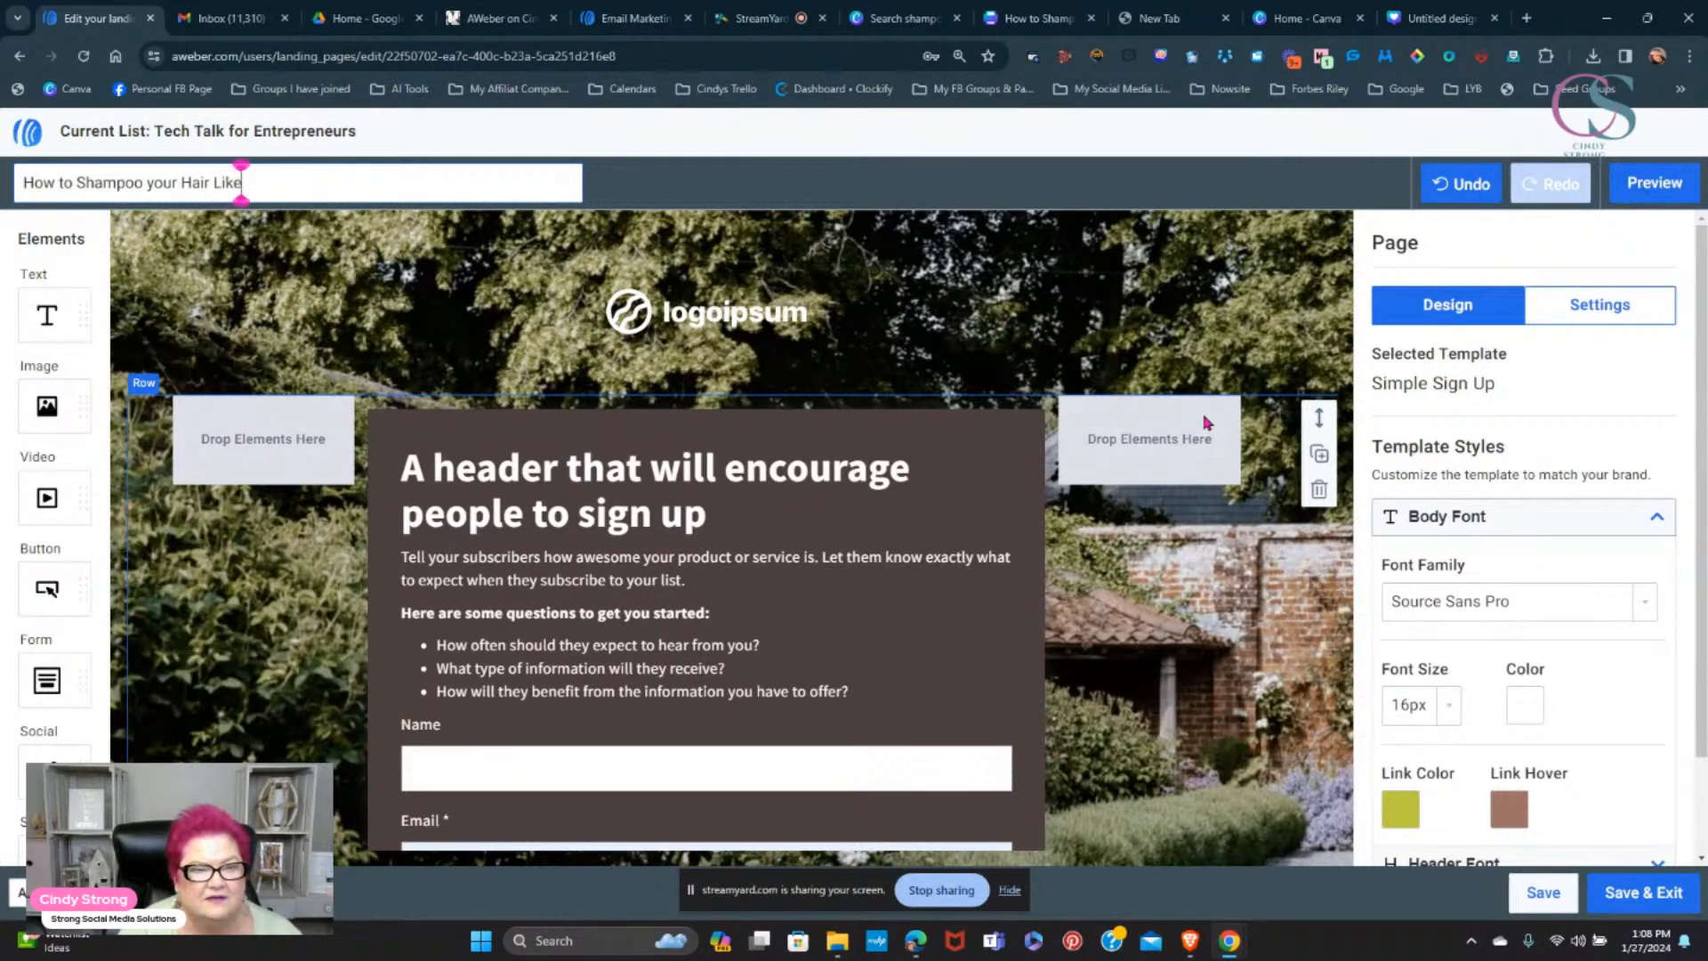
{"action": "type", "text": " a Pro"}
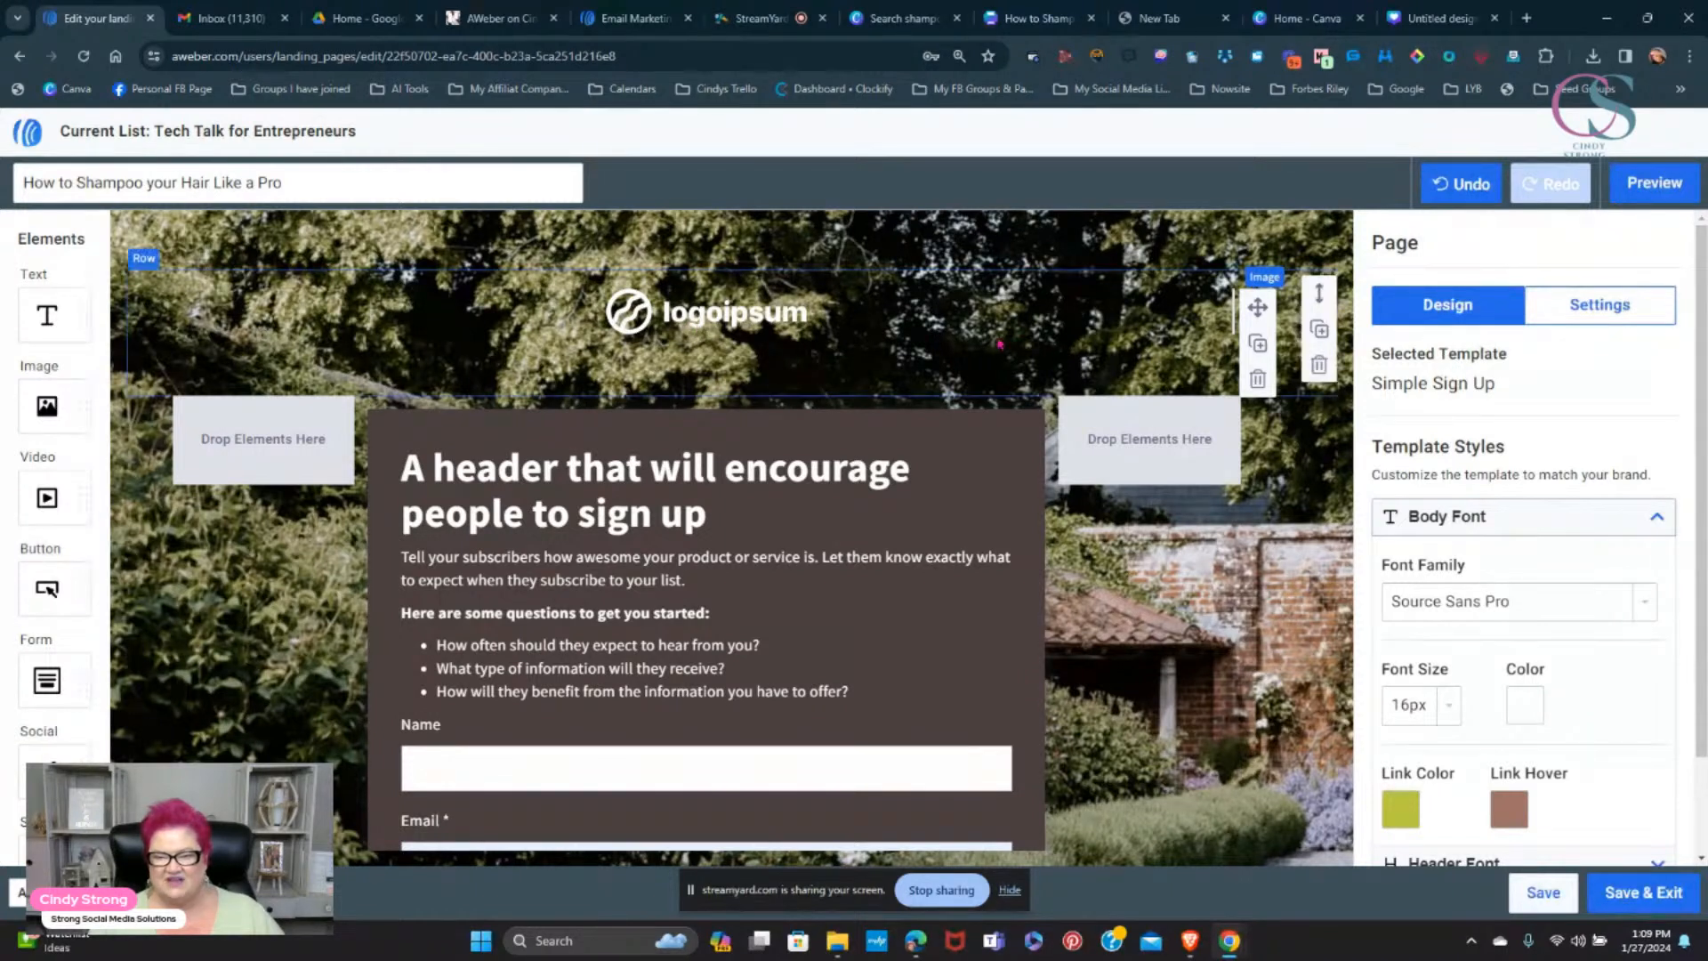
- Delete the placeholder logo image from the row above the sign-up form
{"action": "left_click", "coordinate": [1319, 373]}
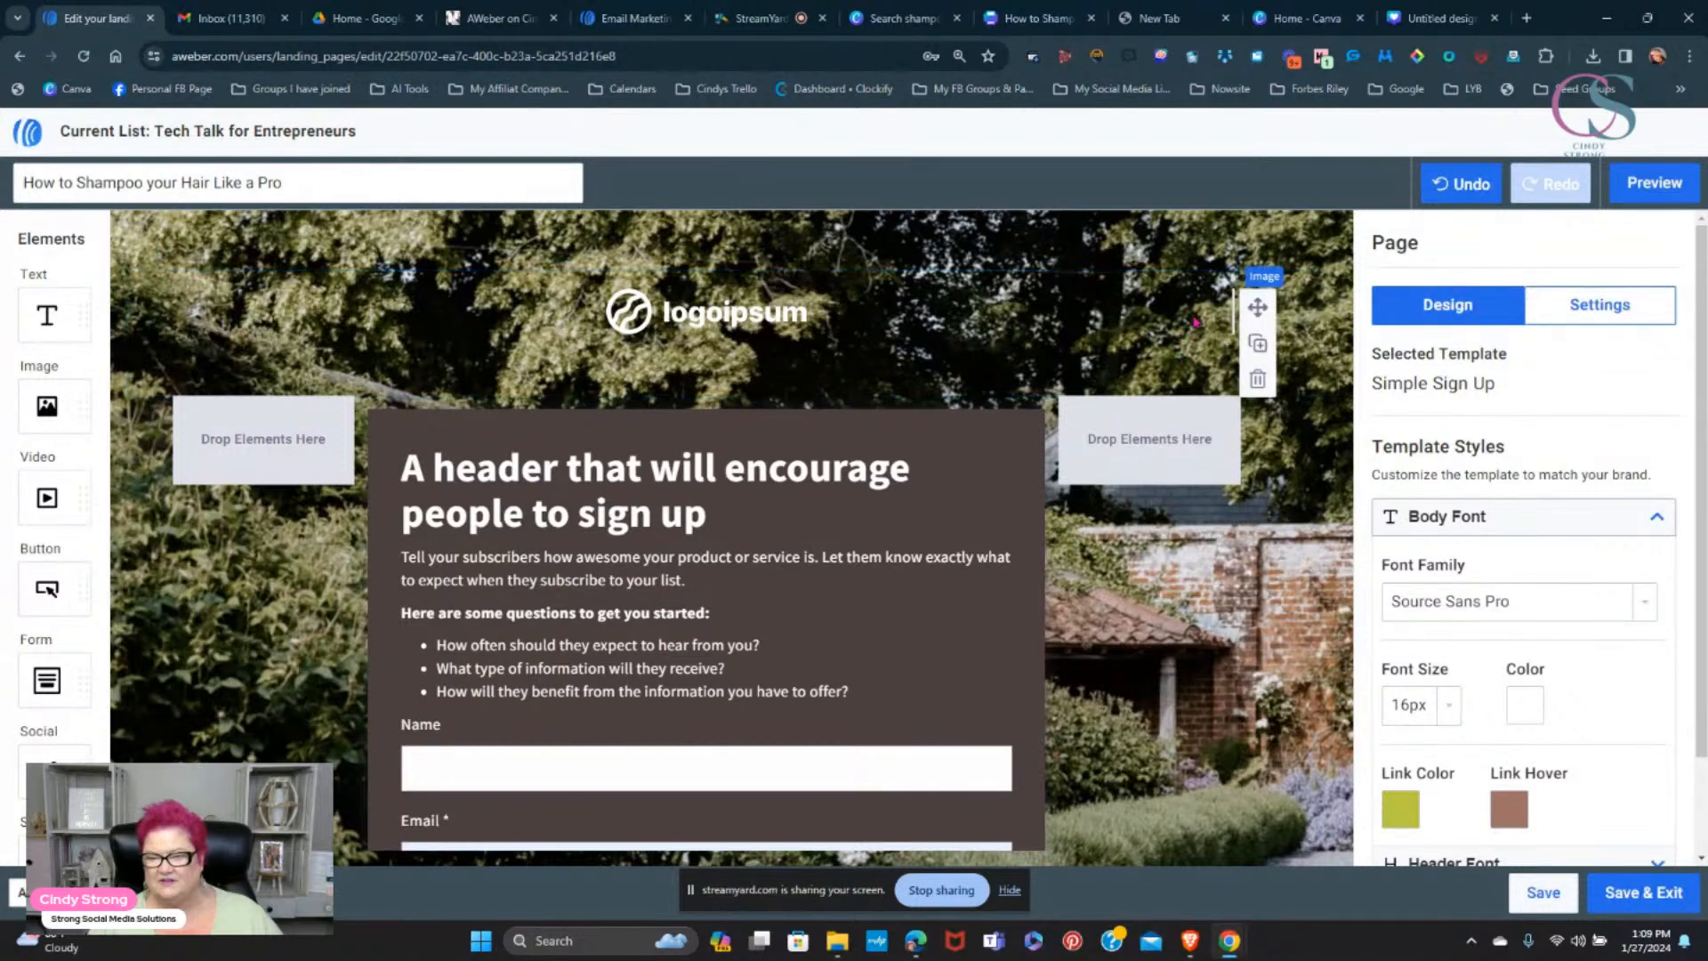
{"action": "left_click", "coordinate": [1258, 380]}
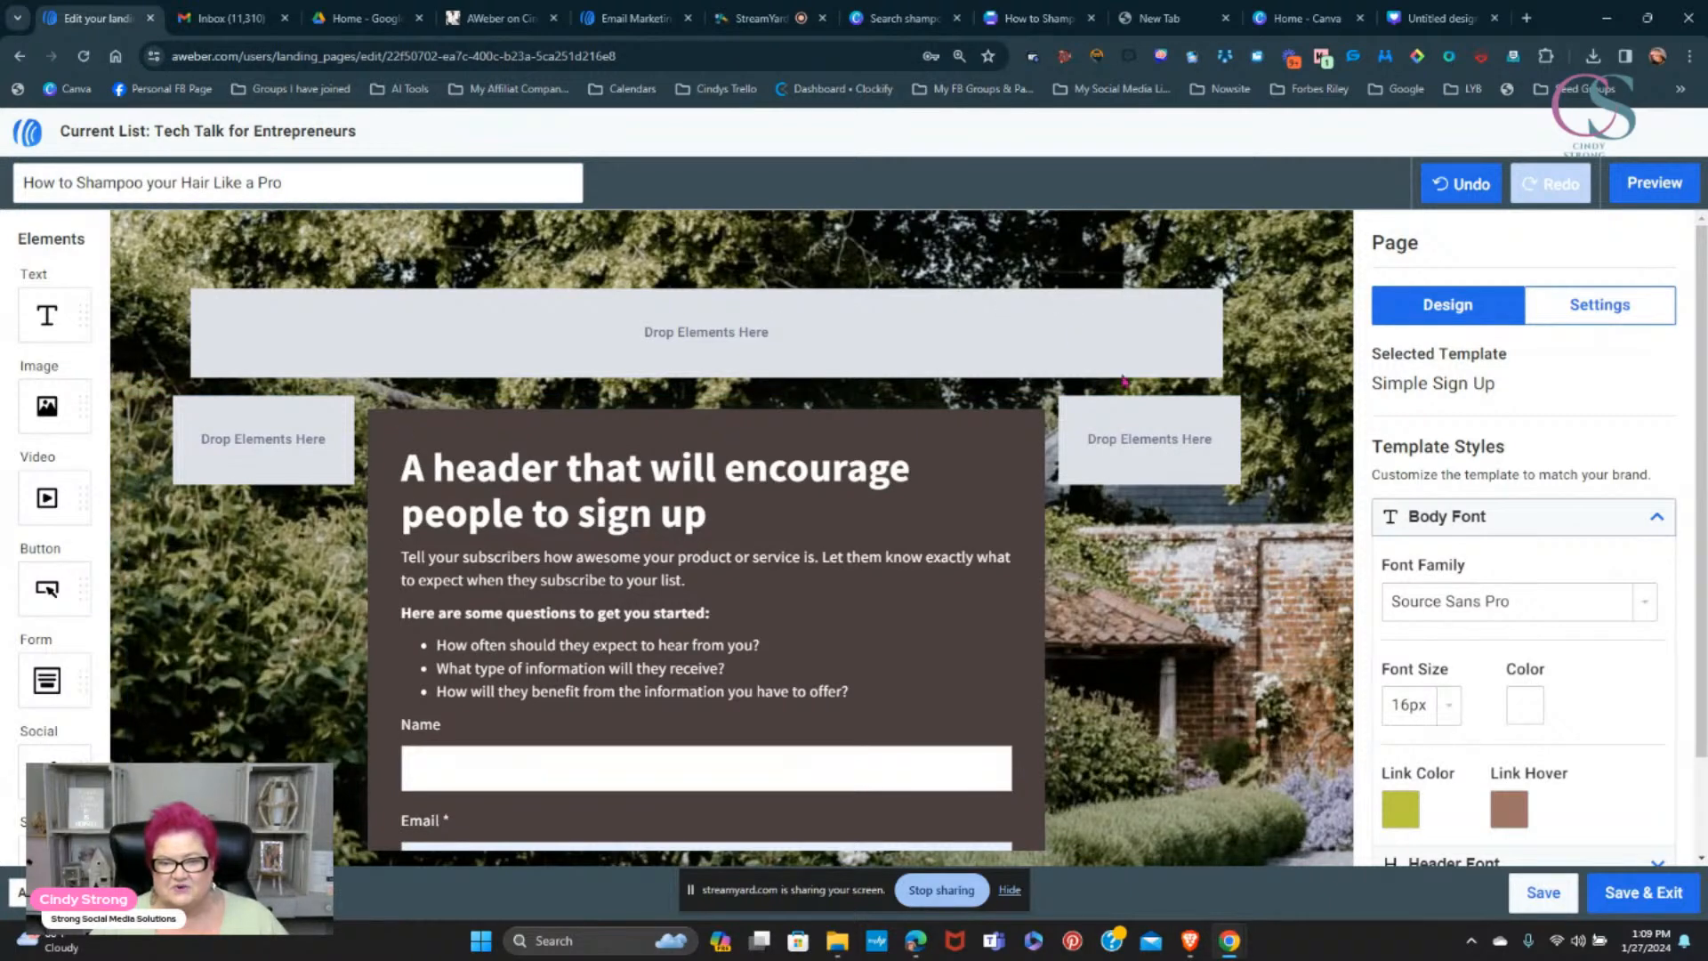
- Preview the landing page in its mobile layout and return to the editor
{"action": "left_click", "coordinate": [1641, 184]}
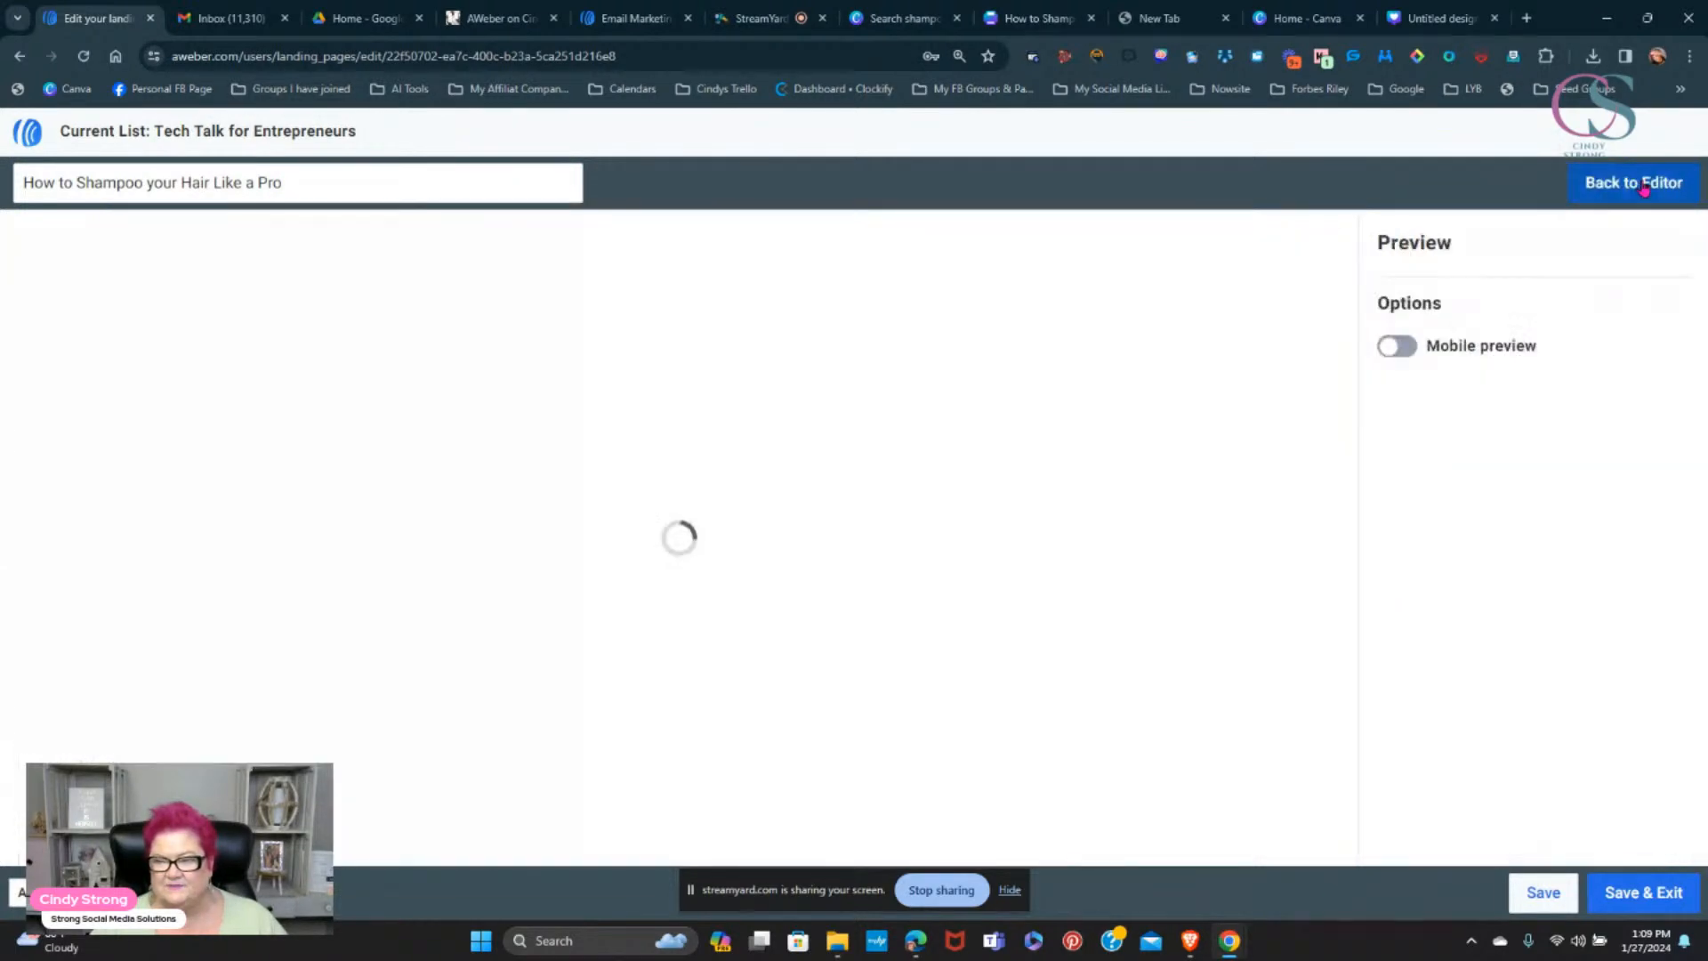
{"action": "left_click", "coordinate": [1398, 348]}
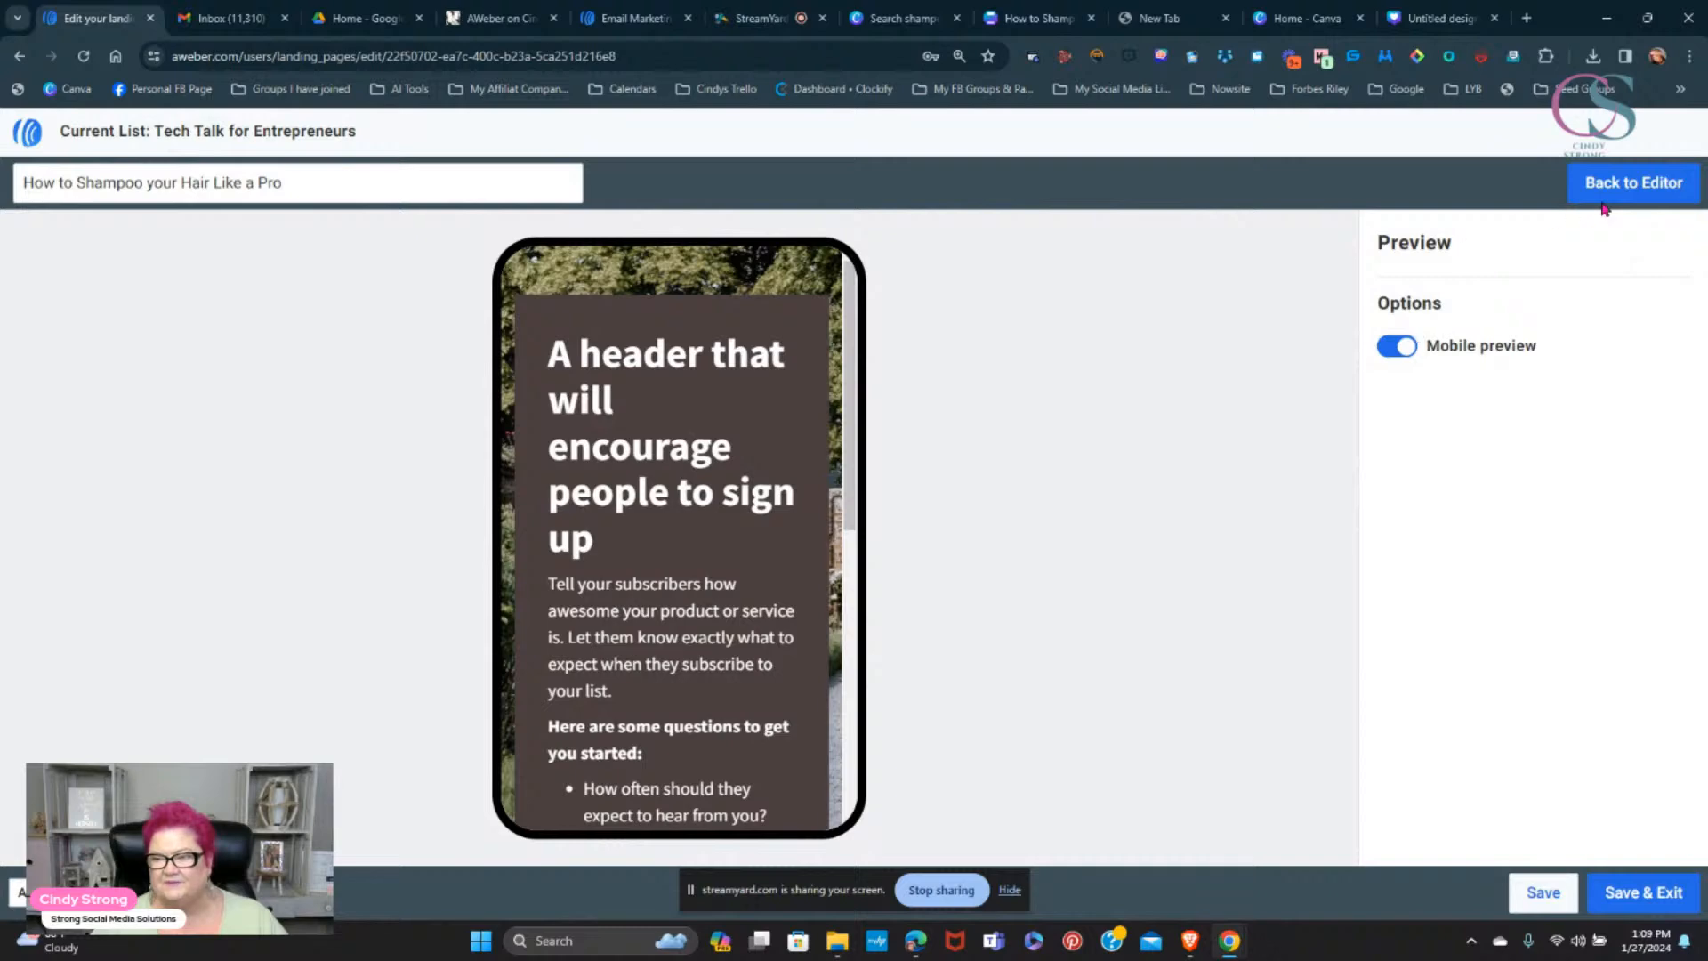
{"action": "left_click", "coordinate": [1593, 187]}
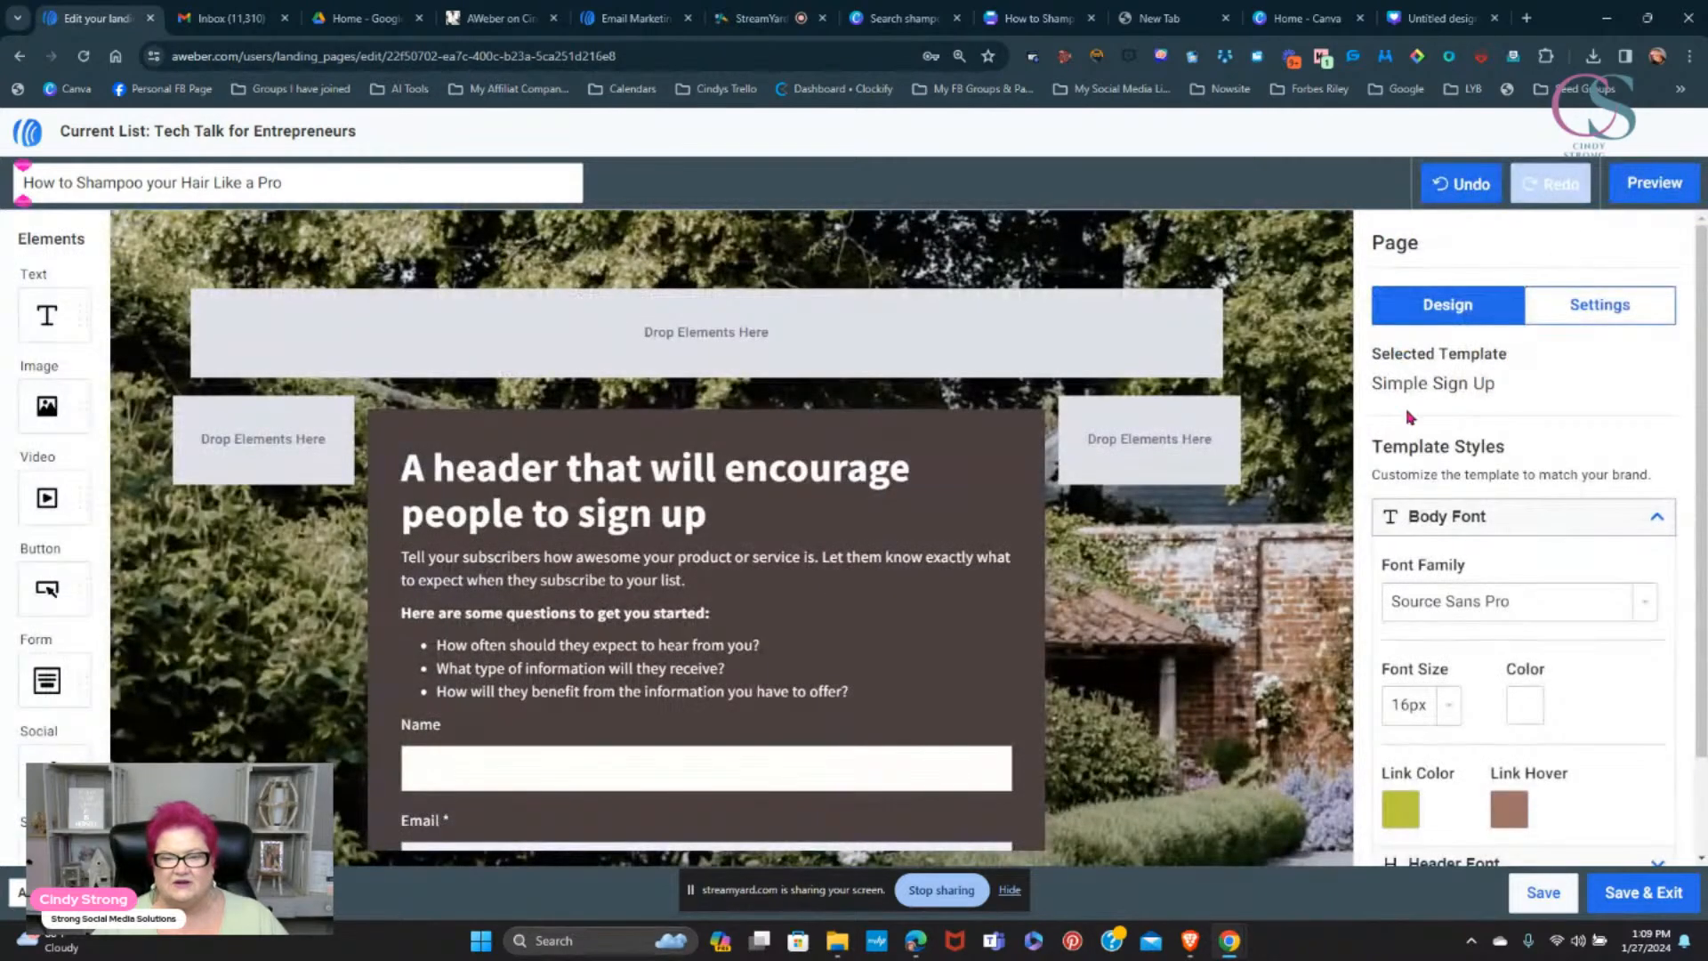
- Replace the placeholder header above the sign-up form with "How to Shampoo your Hair Like a Pro"
{"action": "left_click", "coordinate": [736, 521]}
{"action": "left_click_drag", "start_coordinate": [736, 521], "coordinate": [386, 484]}
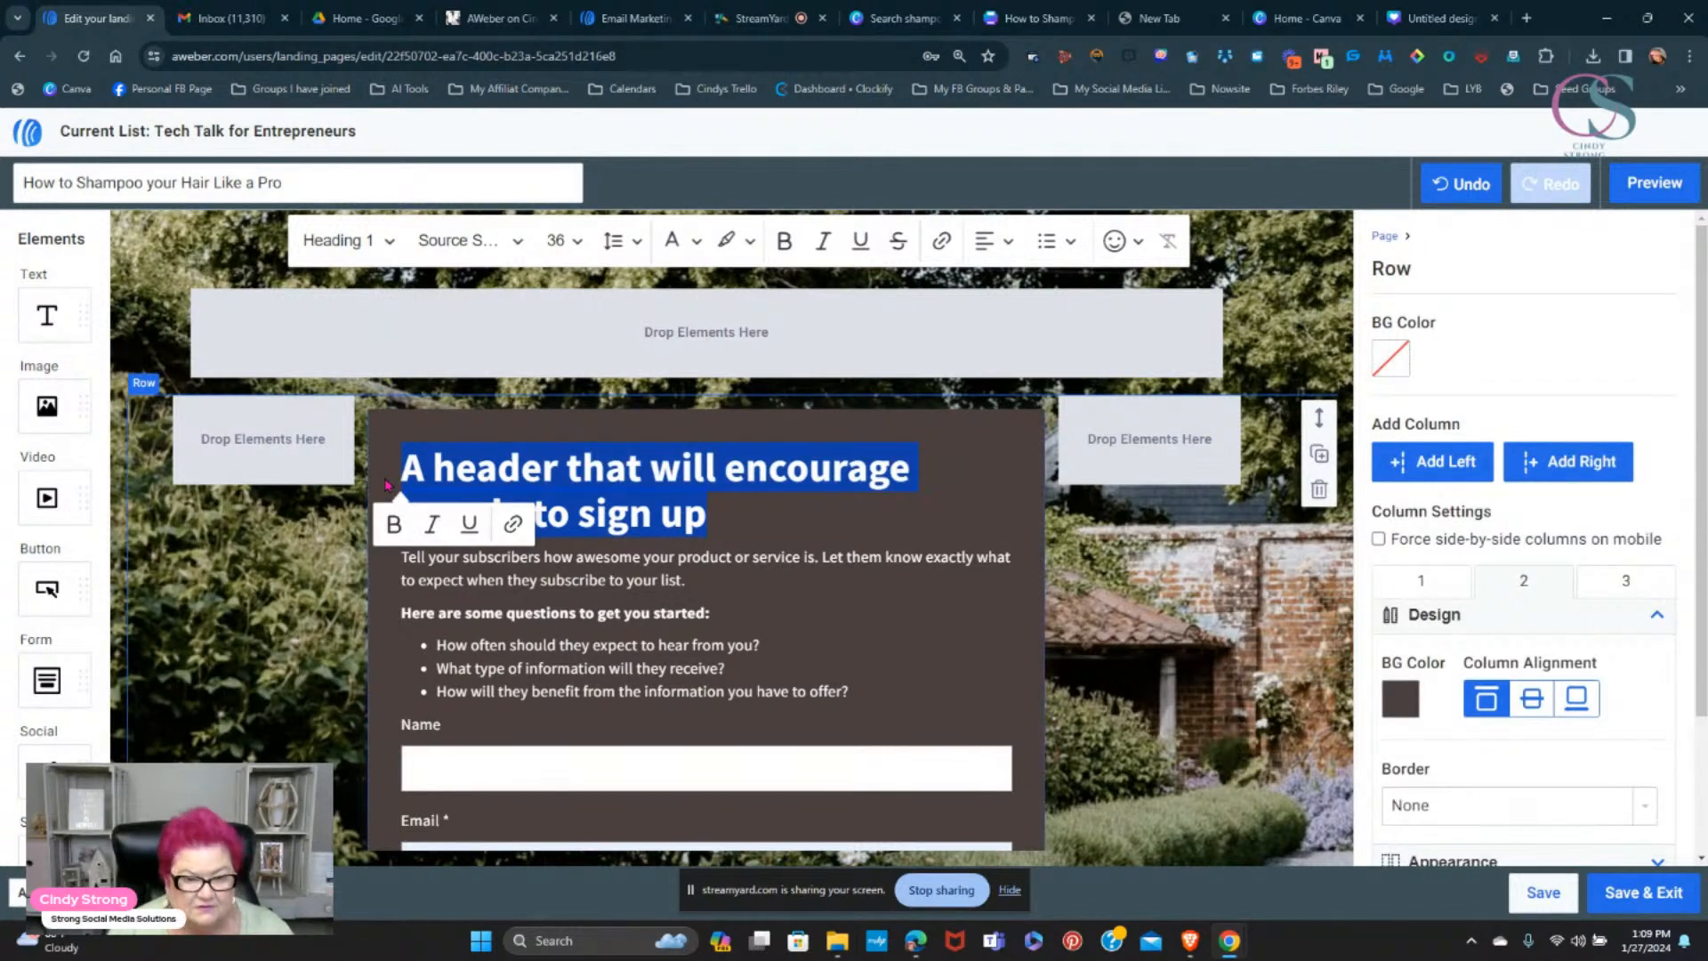
{"action": "type", "text": "How to"}
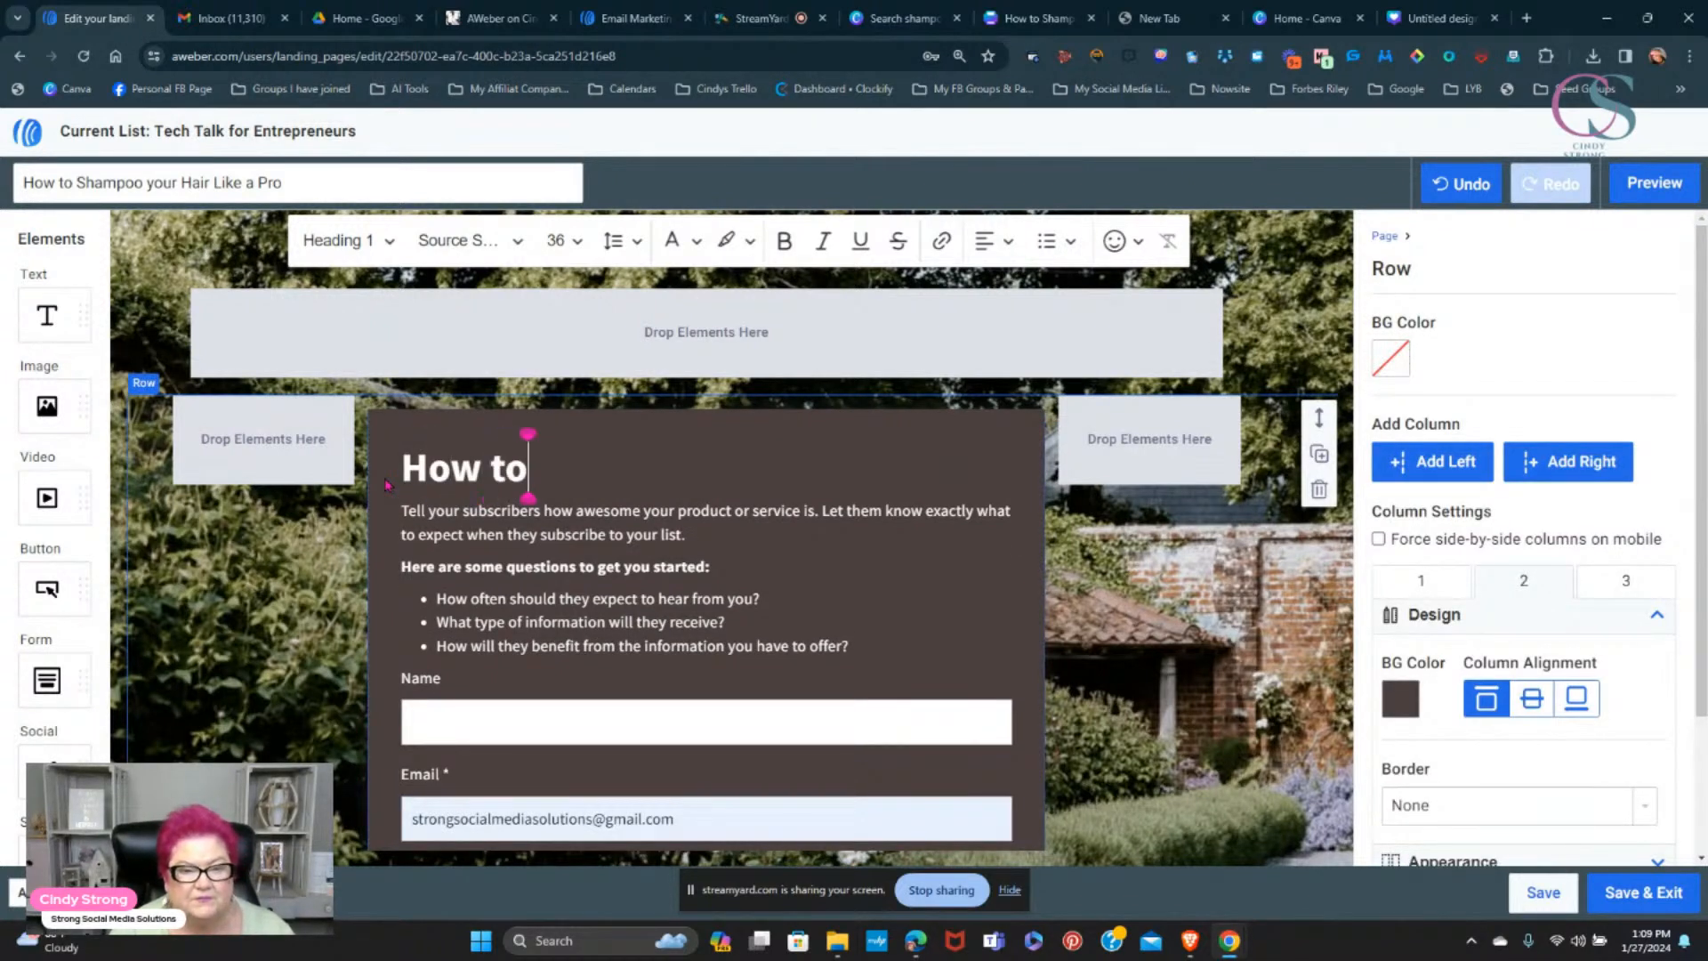
{"action": "type", "text": " Sham"}
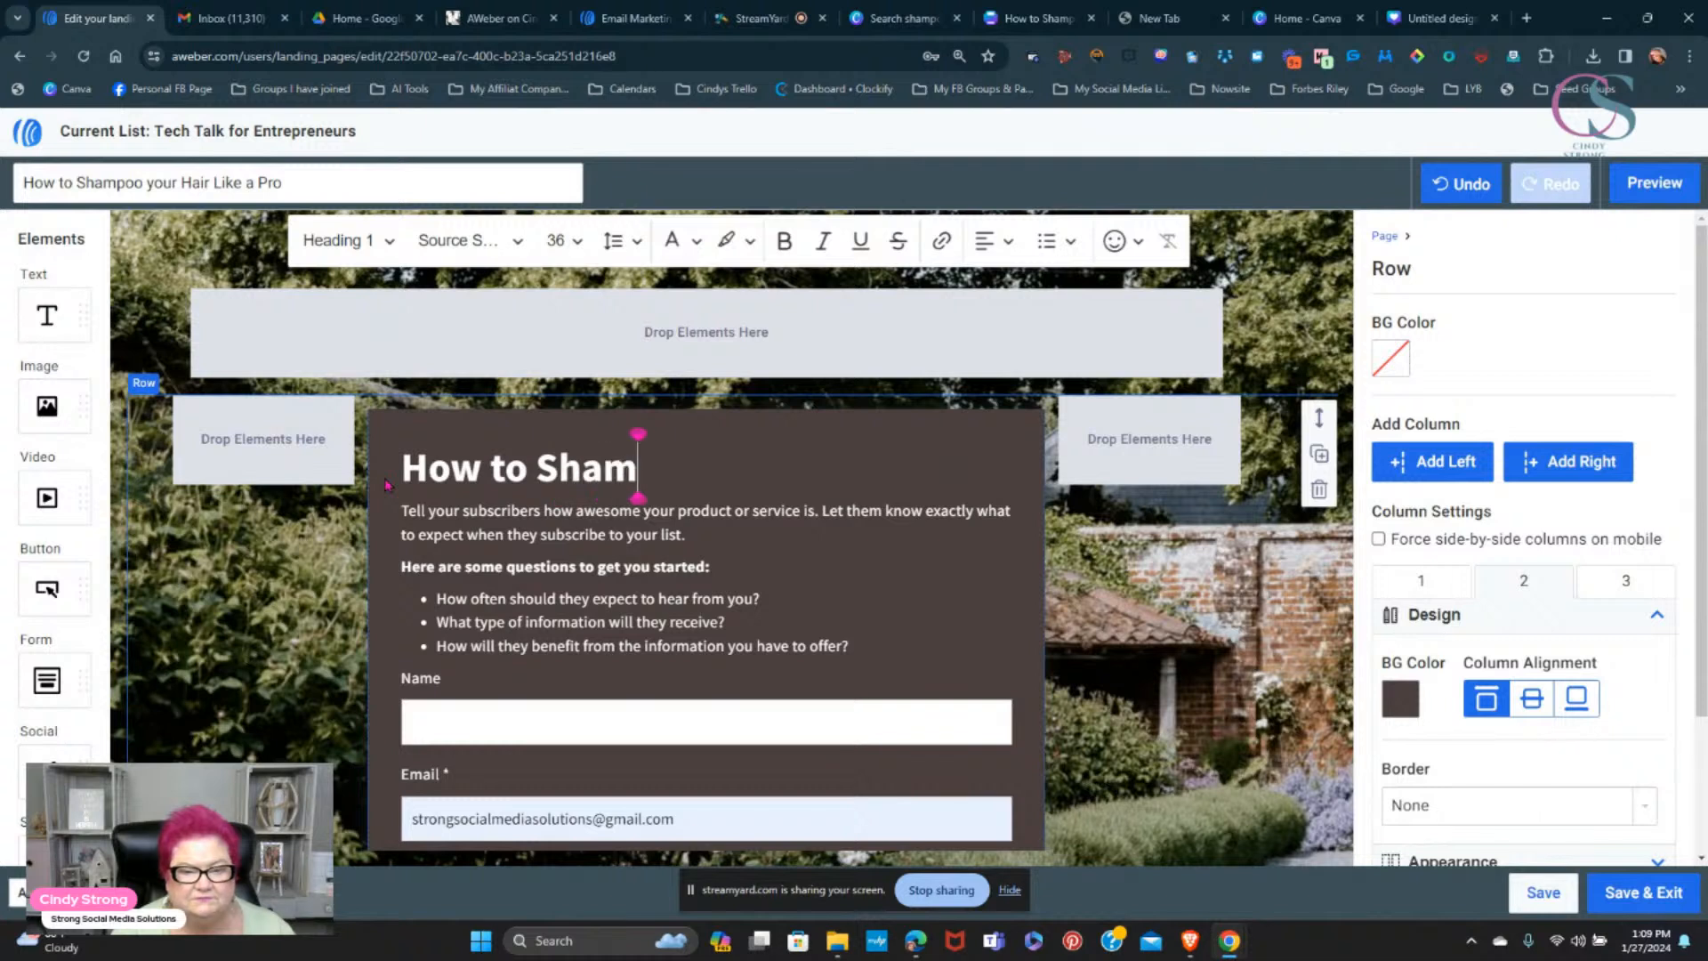
{"action": "type", "text": "poo"}
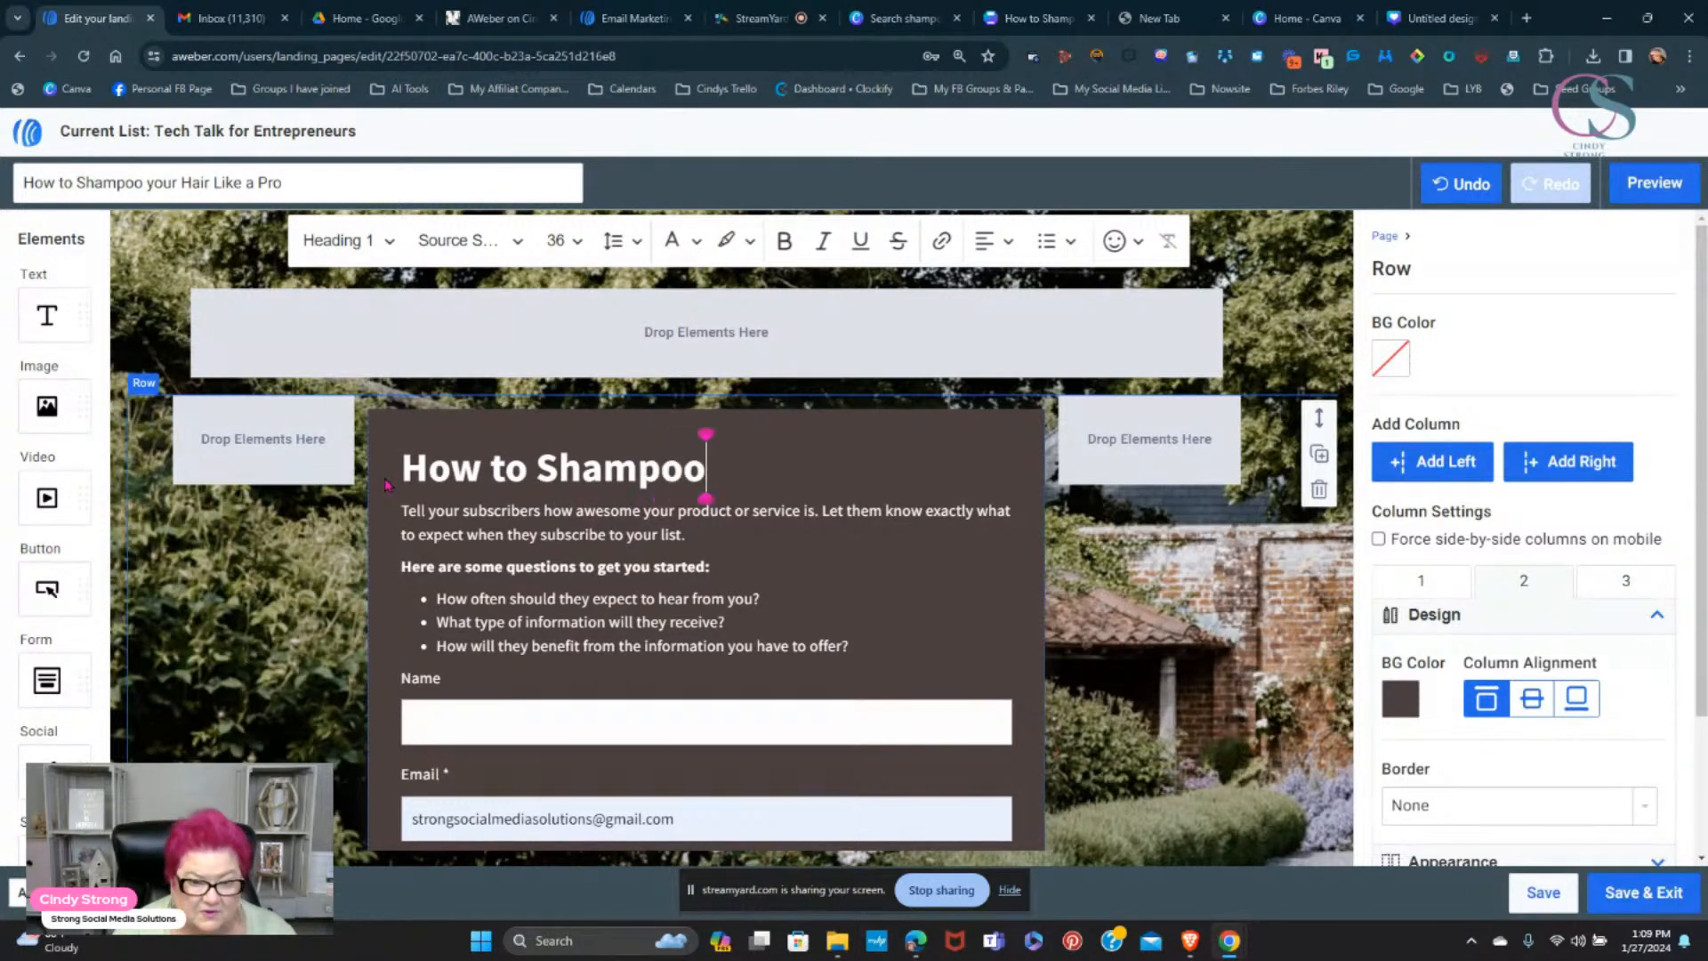
{"action": "type", "text": " your H"}
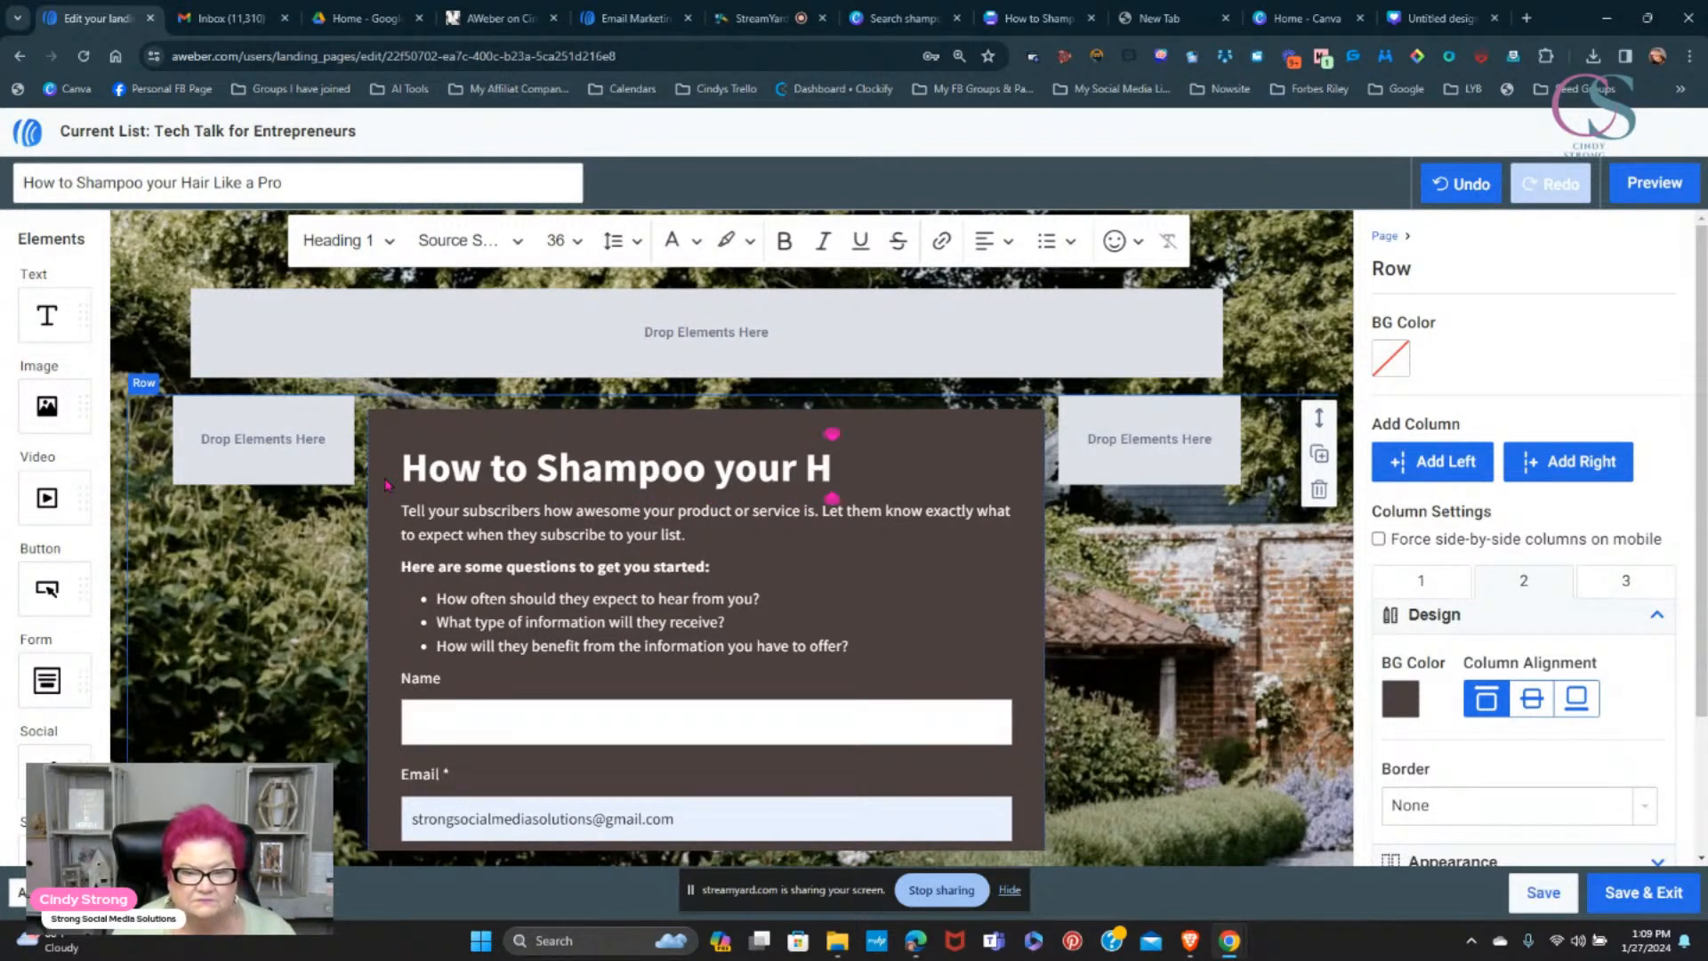
{"action": "type", "text": "air"}
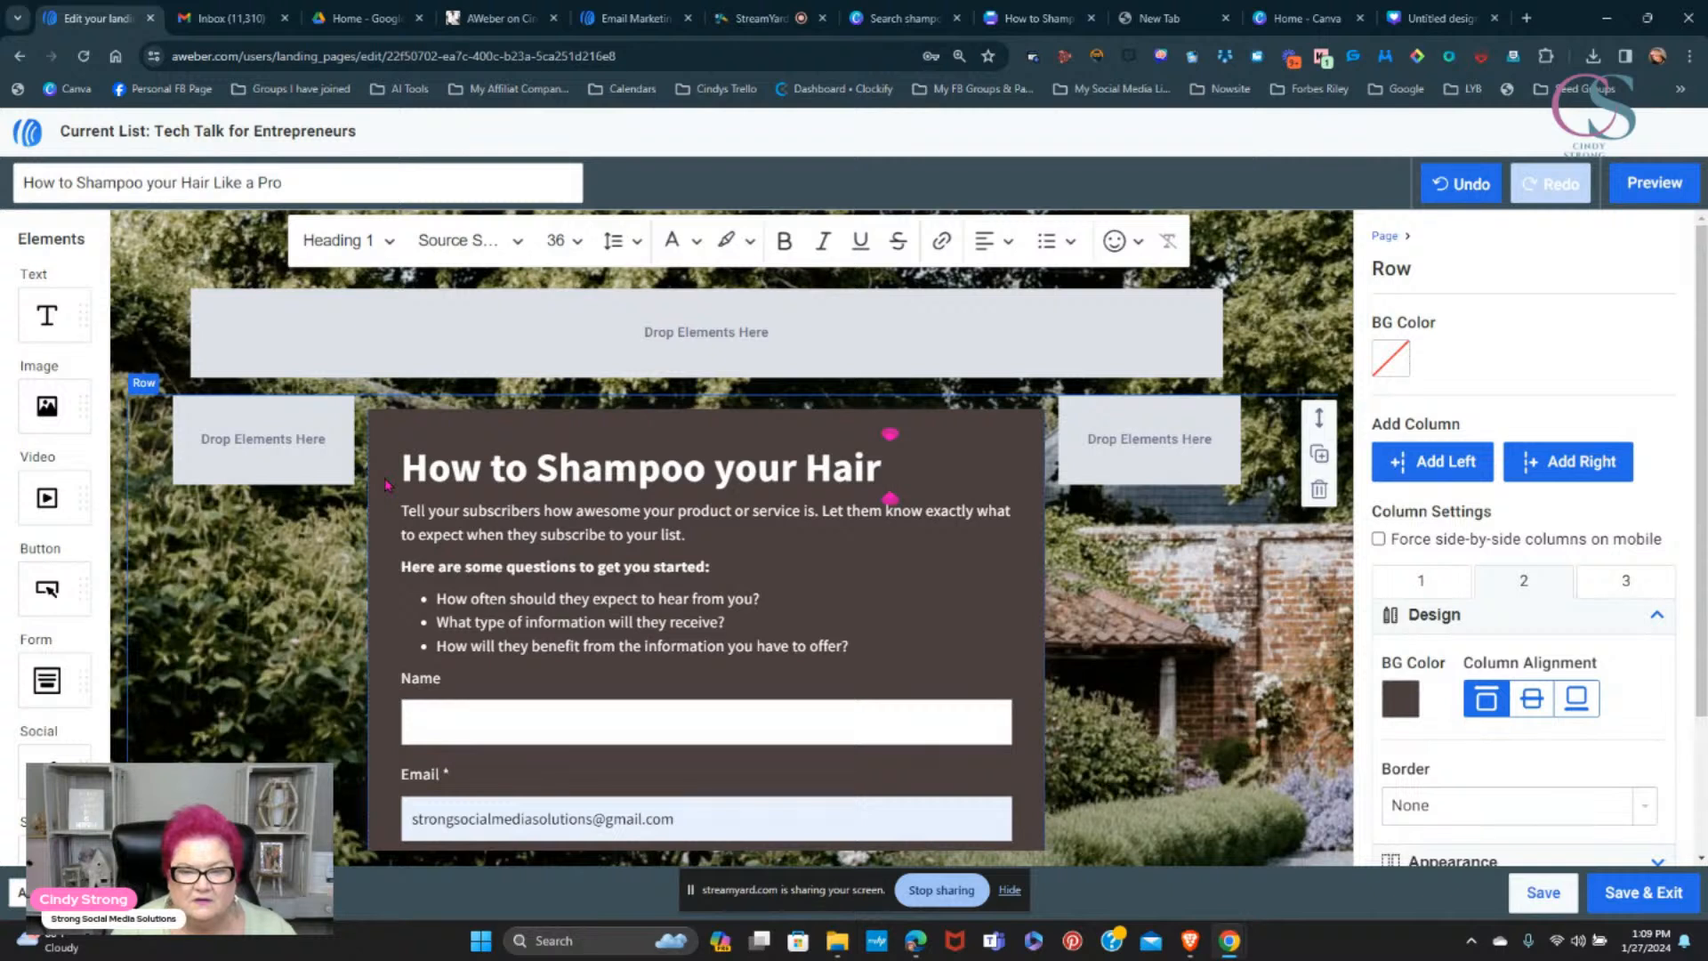
{"action": "type", "text": " Like a Pr"}
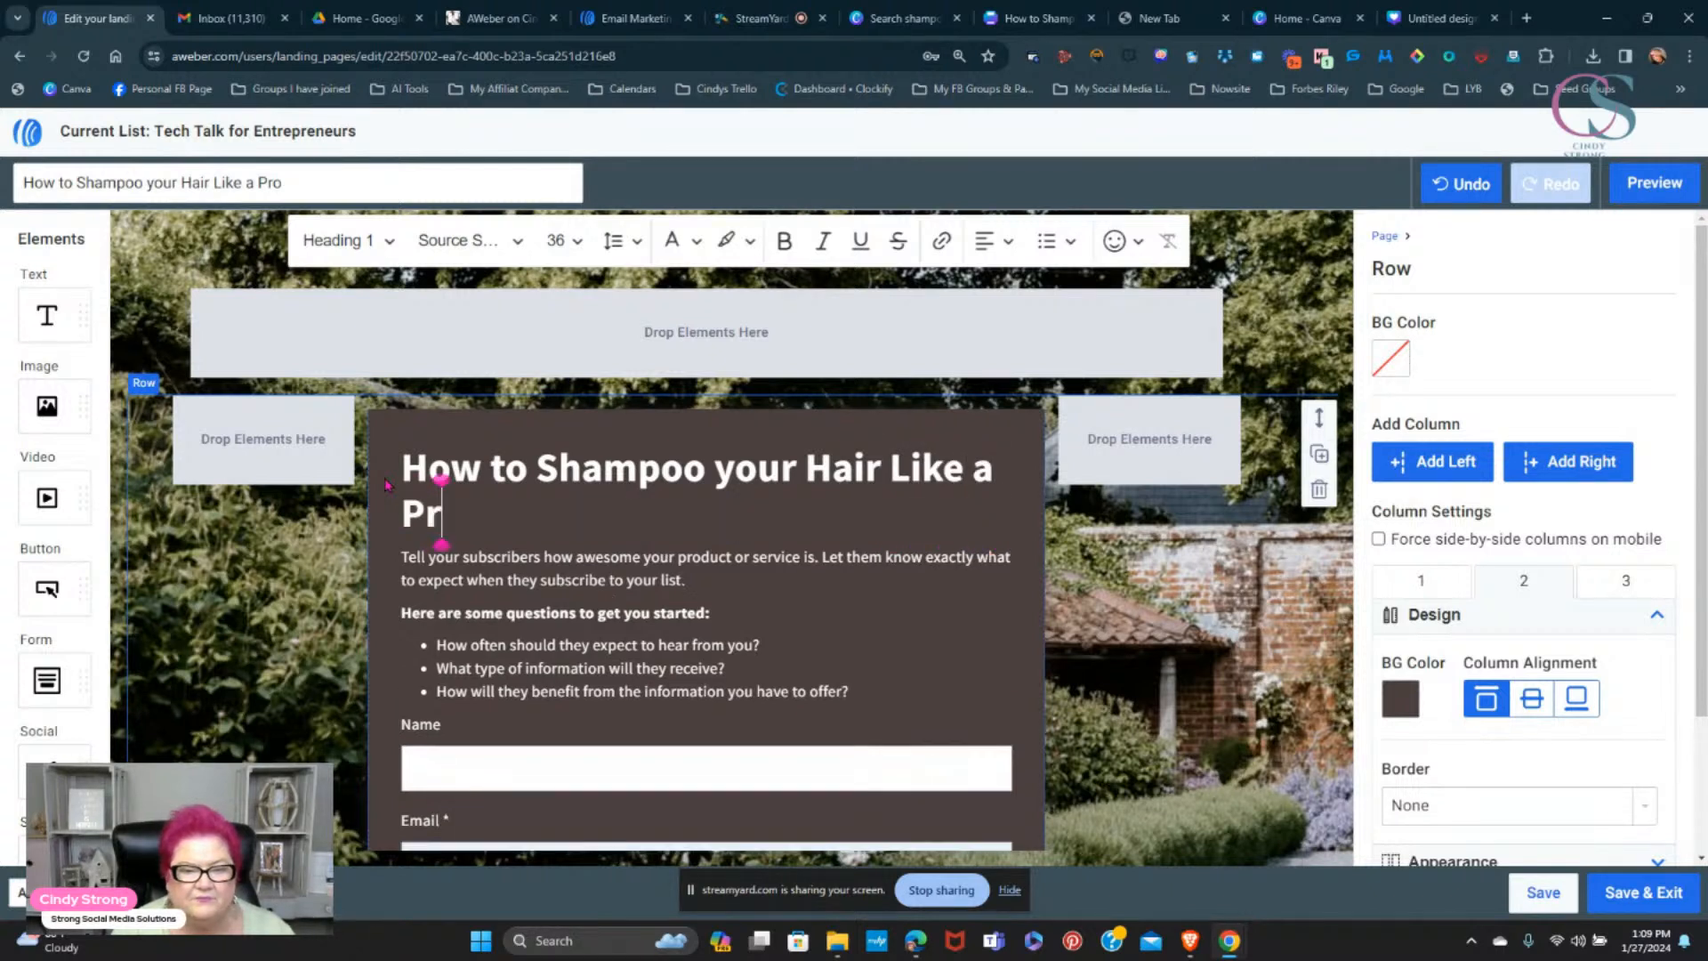
{"action": "type", "text": "o"}
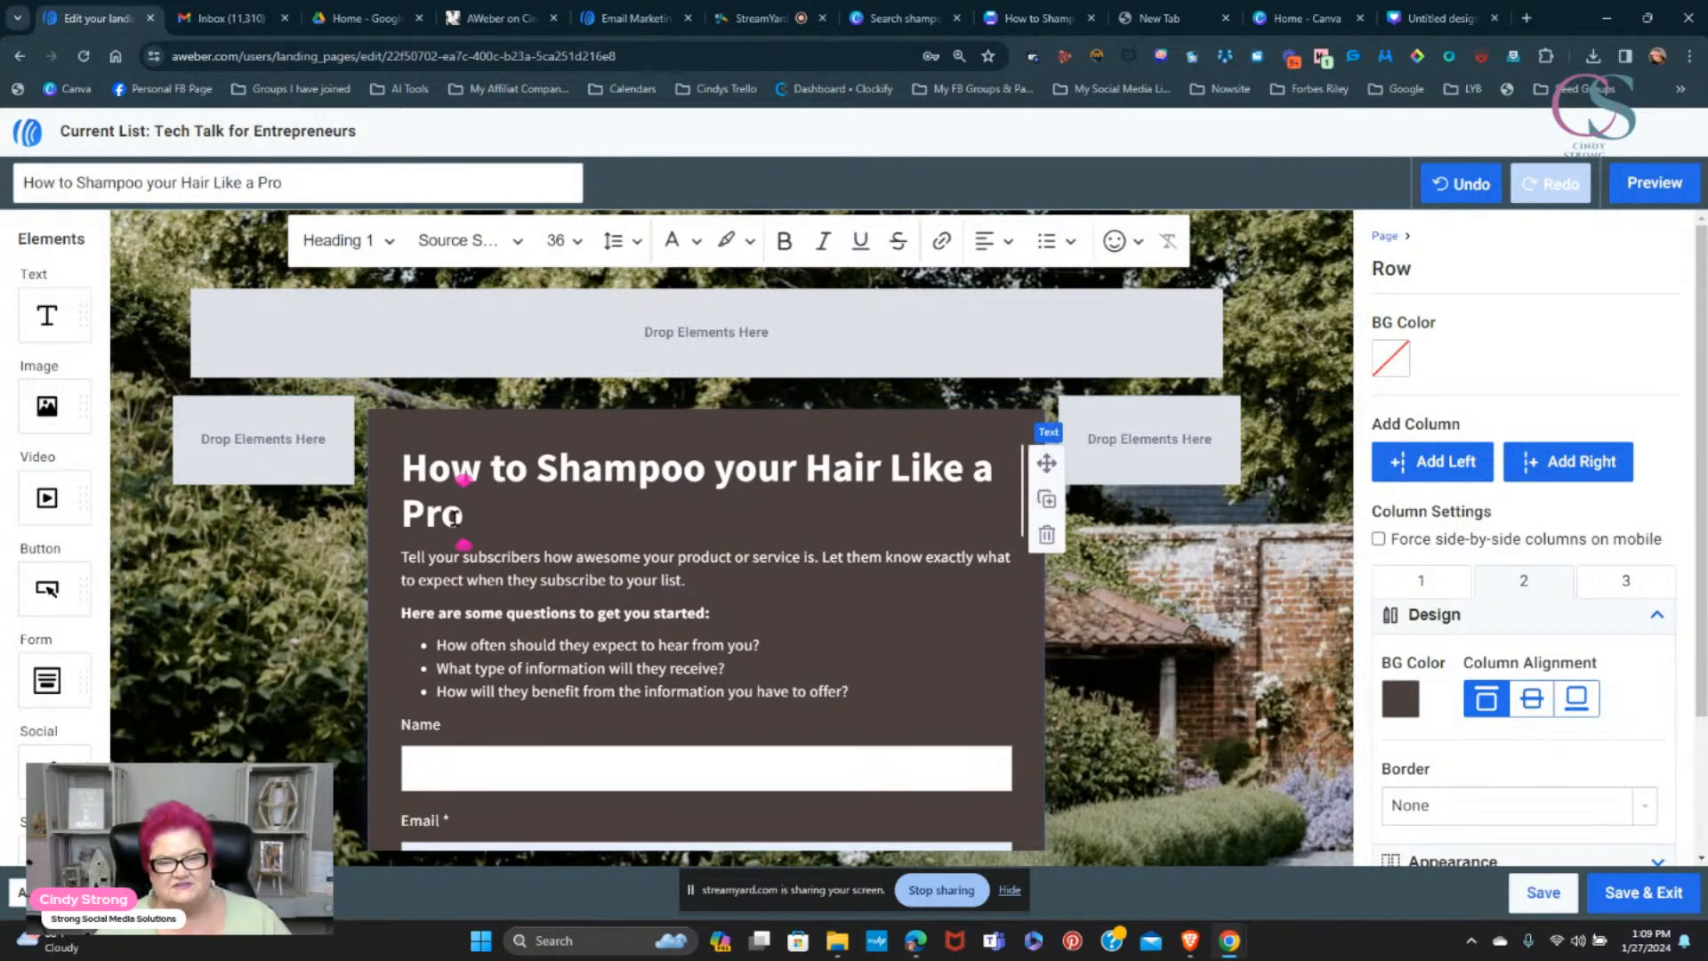
- Center the form's heading and break it onto a second line before "Hair"
{"action": "left_click_drag", "start_coordinate": [464, 515], "coordinate": [395, 478]}
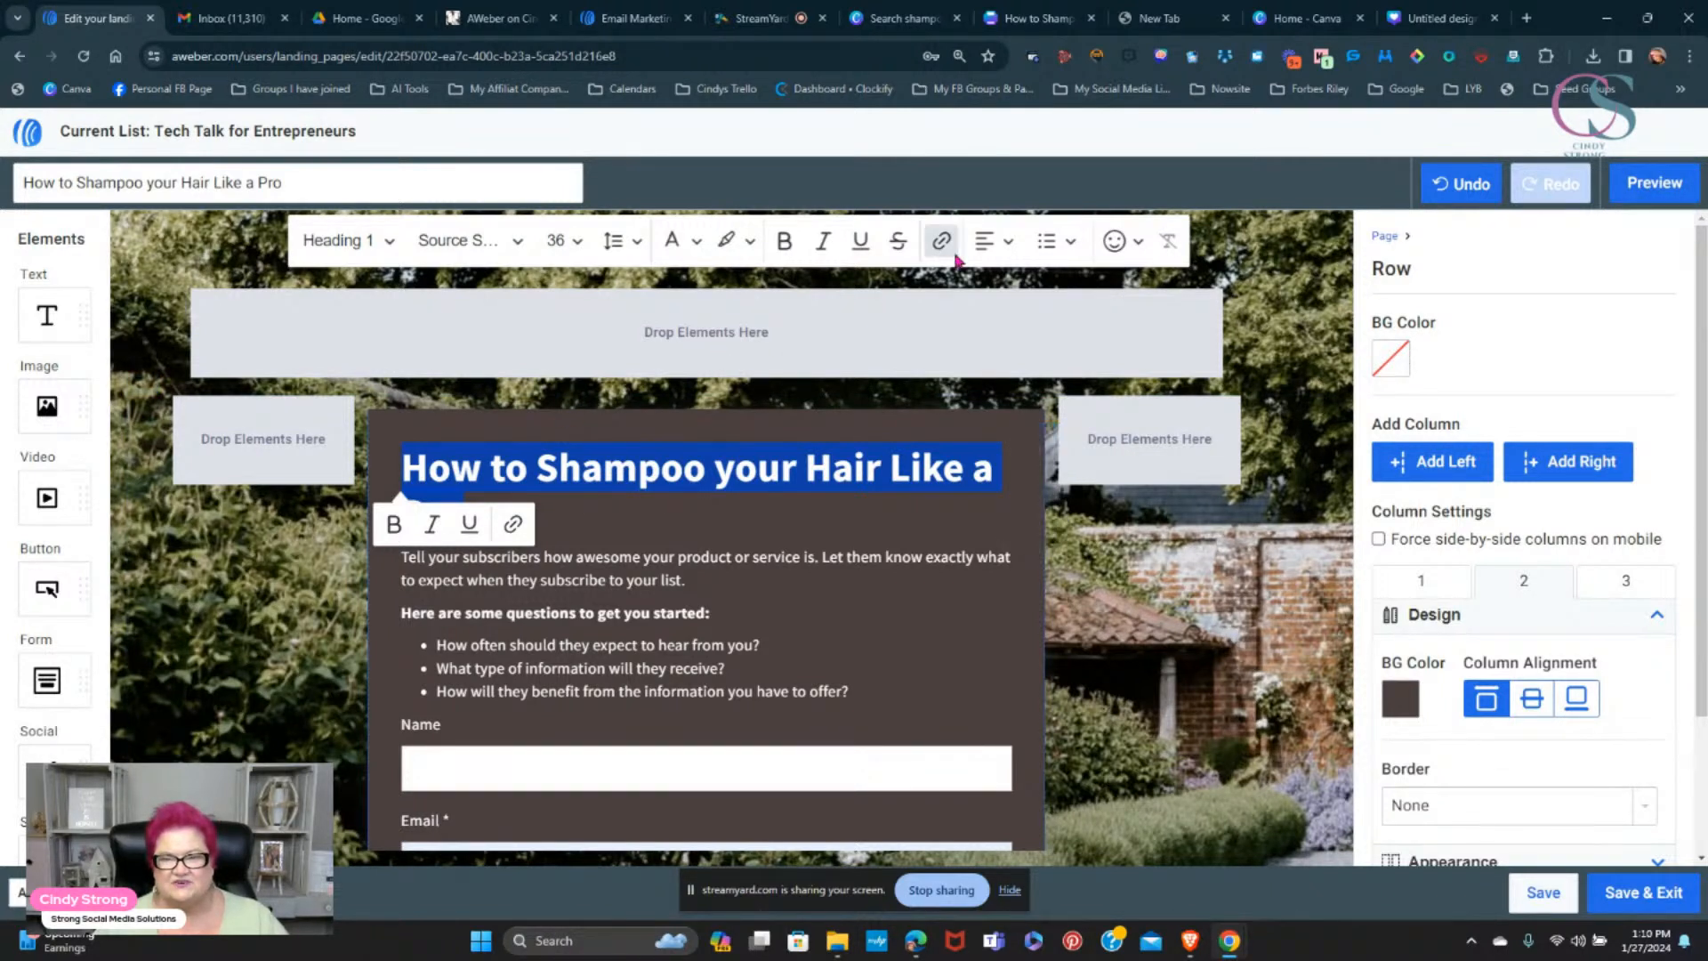
{"action": "left_click", "coordinate": [998, 248]}
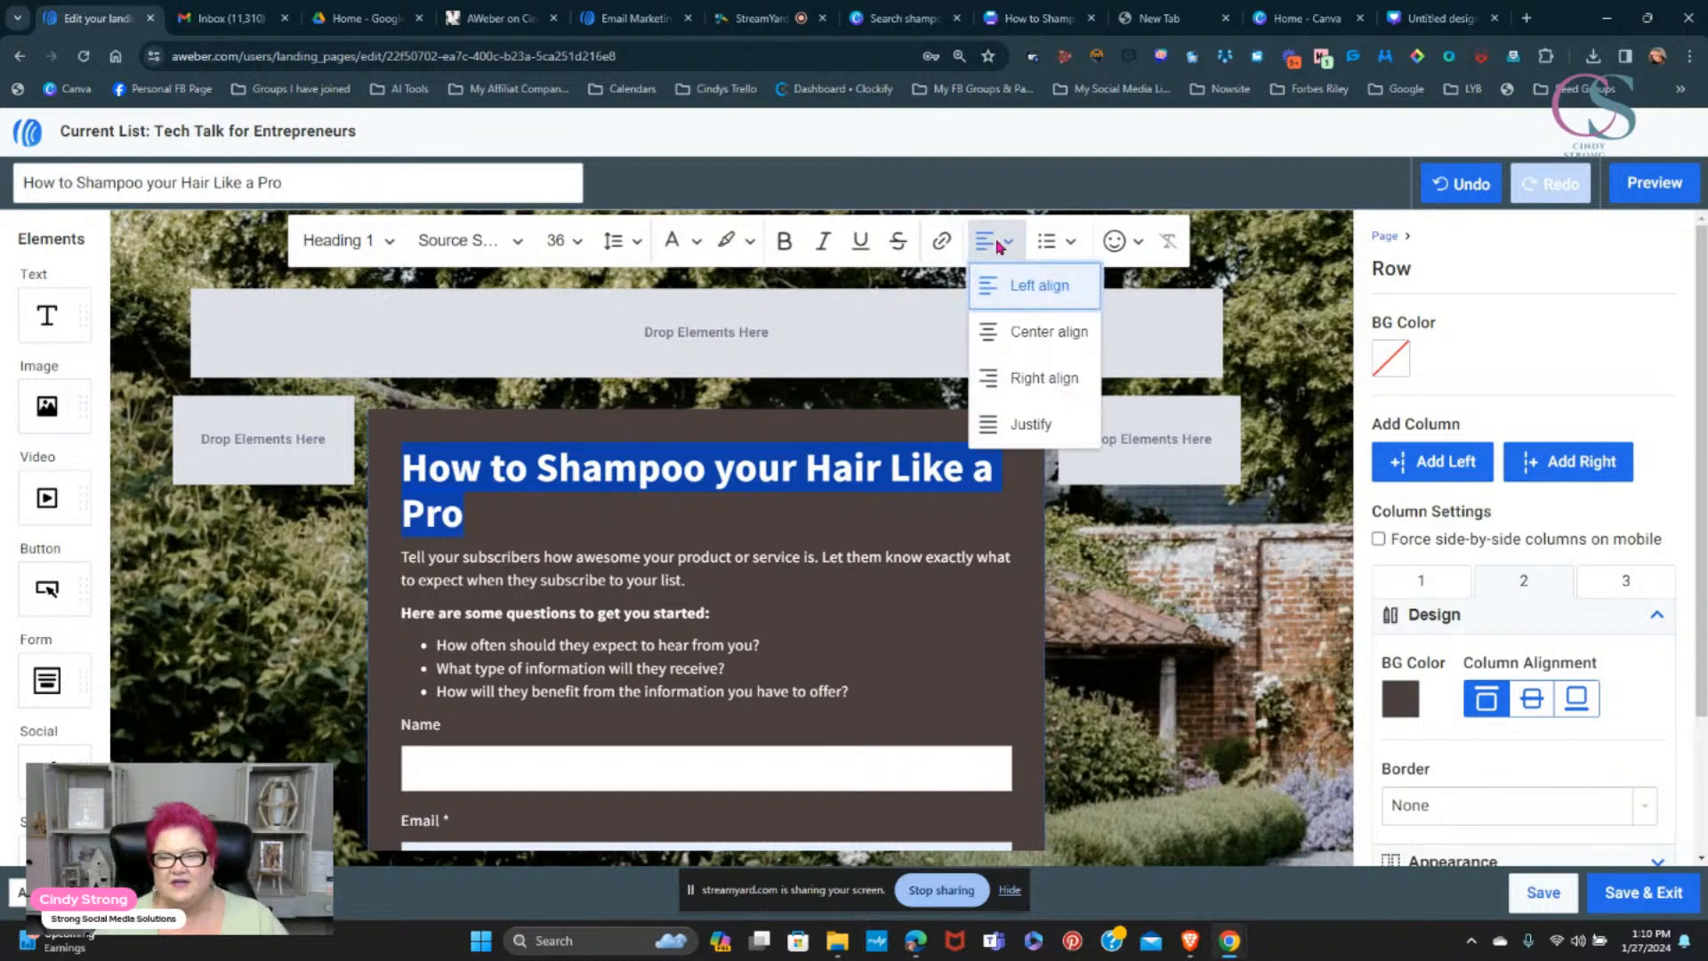
{"action": "left_click", "coordinate": [1011, 338]}
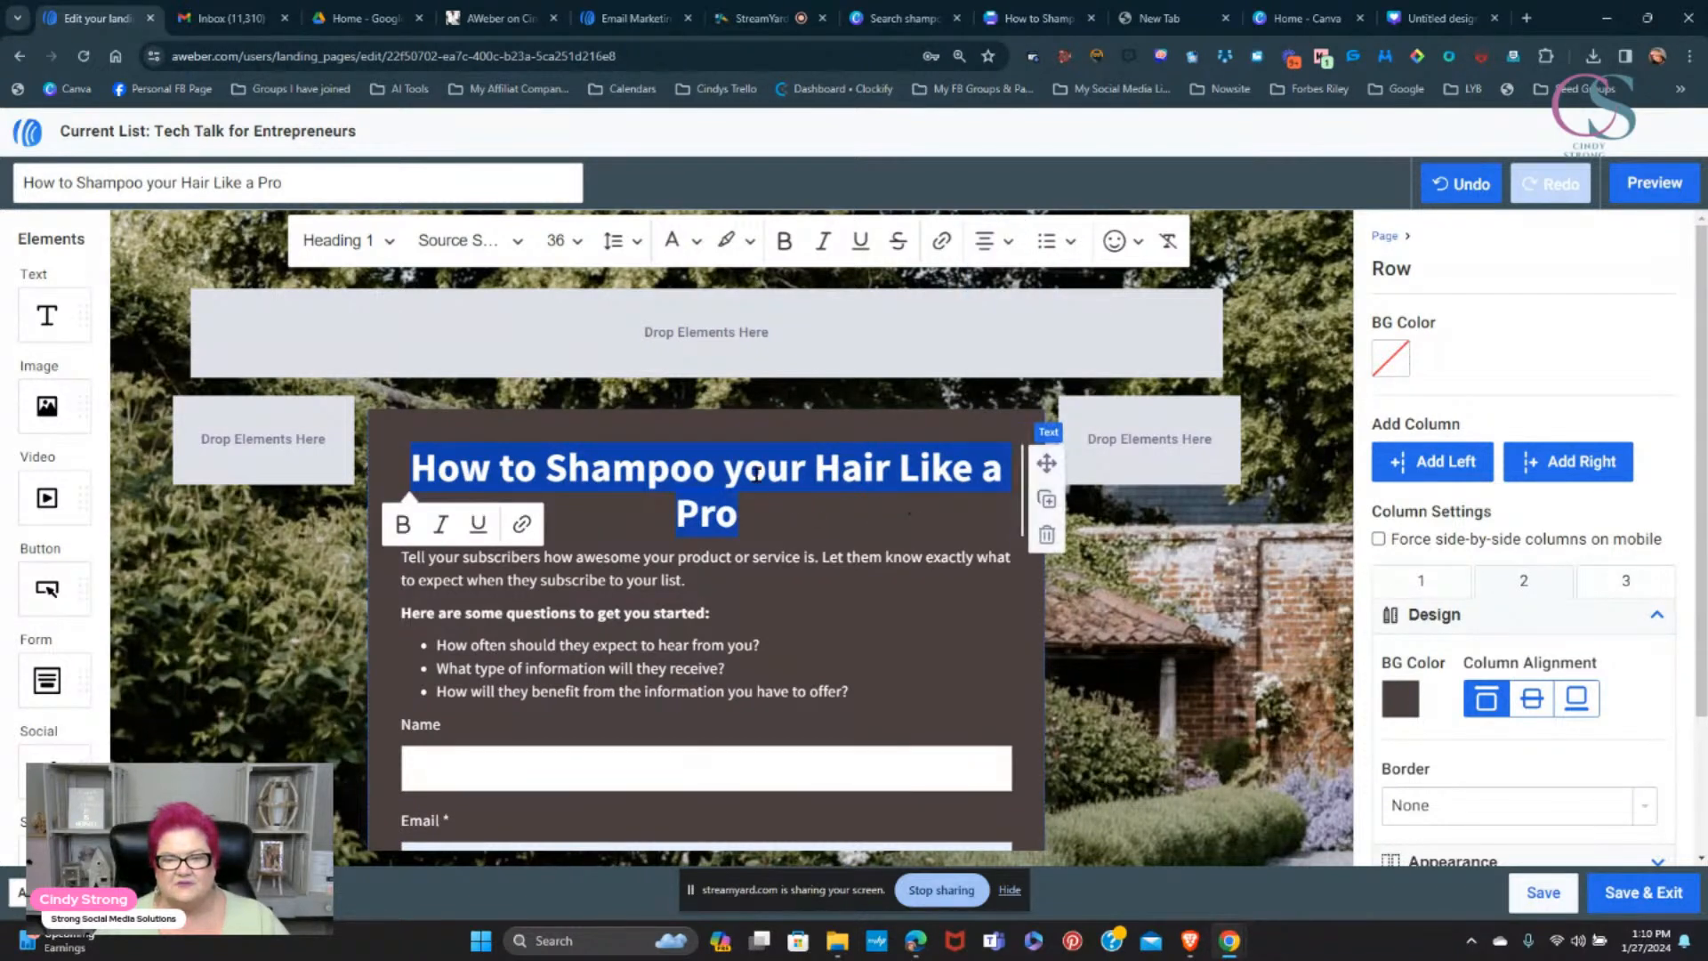
{"action": "left_click", "coordinate": [811, 468]}
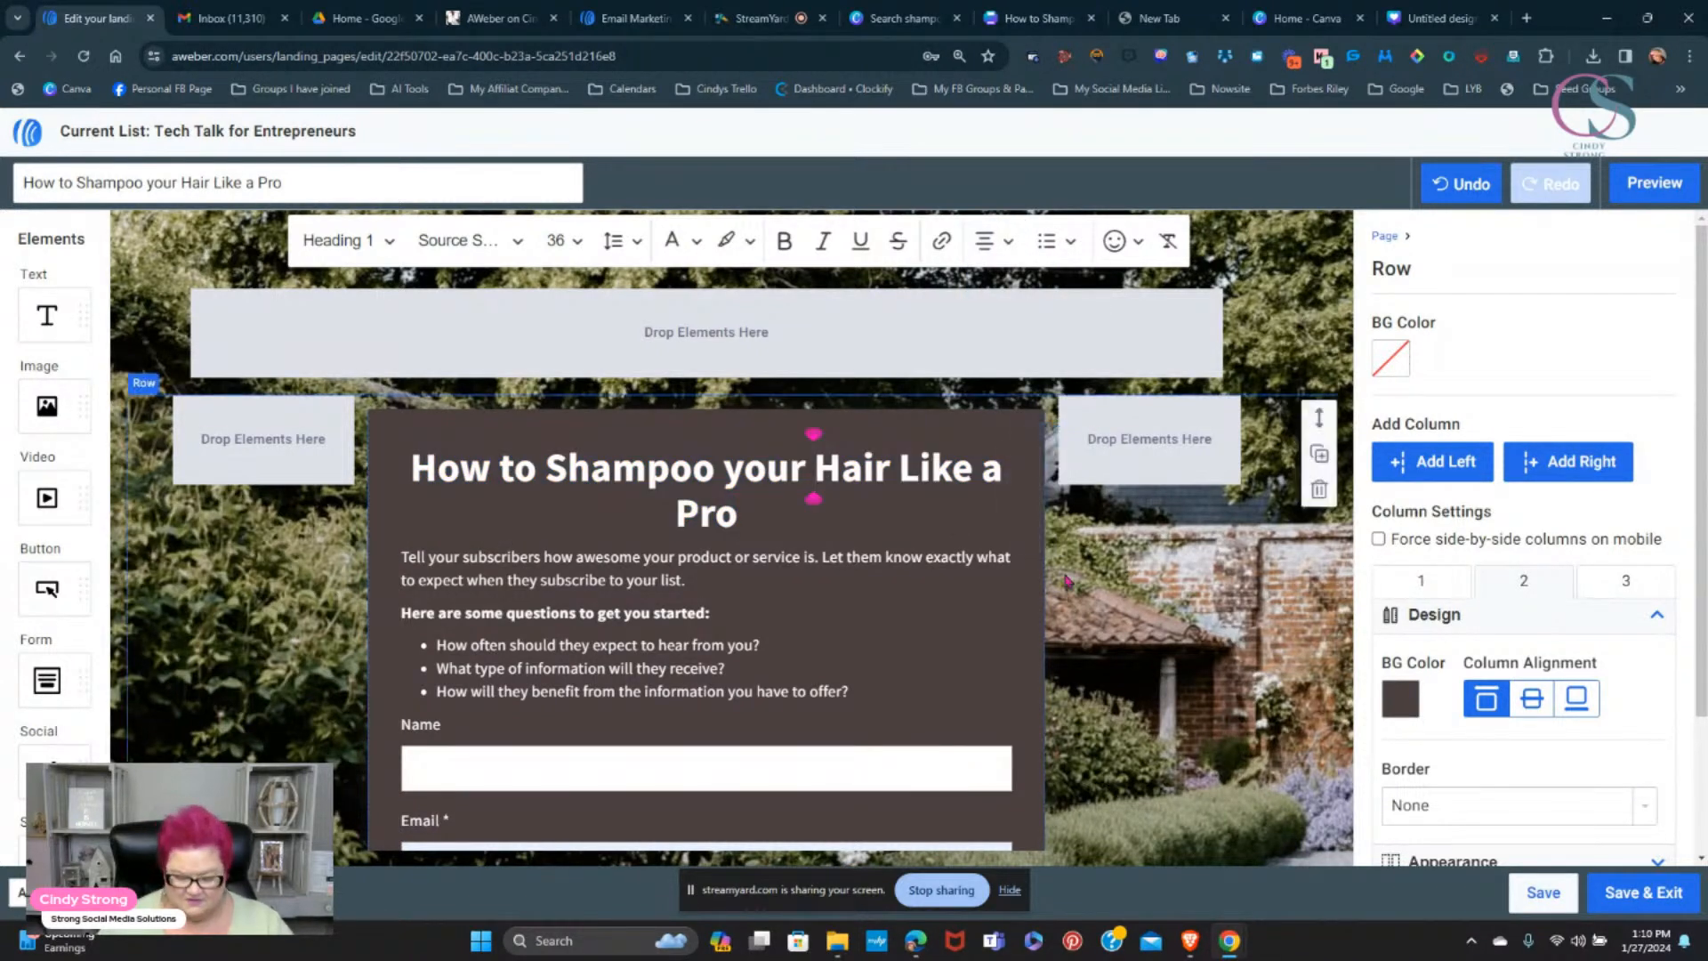
{"action": "key", "text": "Return"}
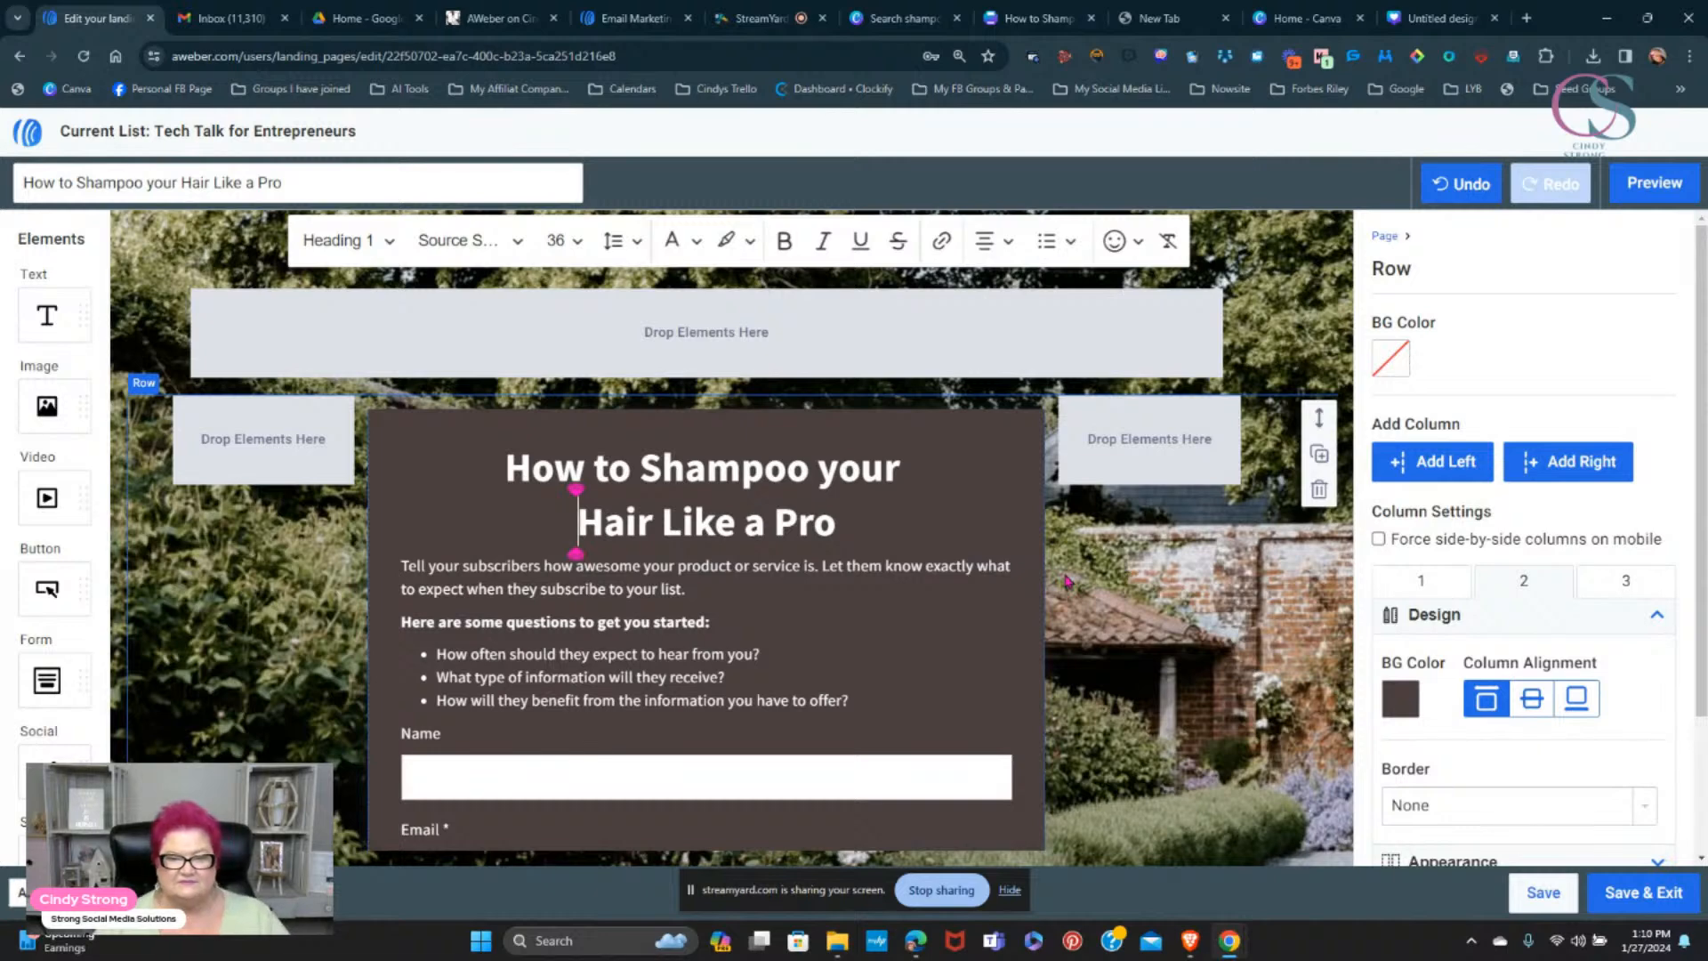
- Replace the introductory paragraph under the heading with "A comprehensive guide for having the best hair days ever!"
{"action": "scroll", "coordinate": [674, 489], "scroll_direction": "down", "scroll_amount": 1}
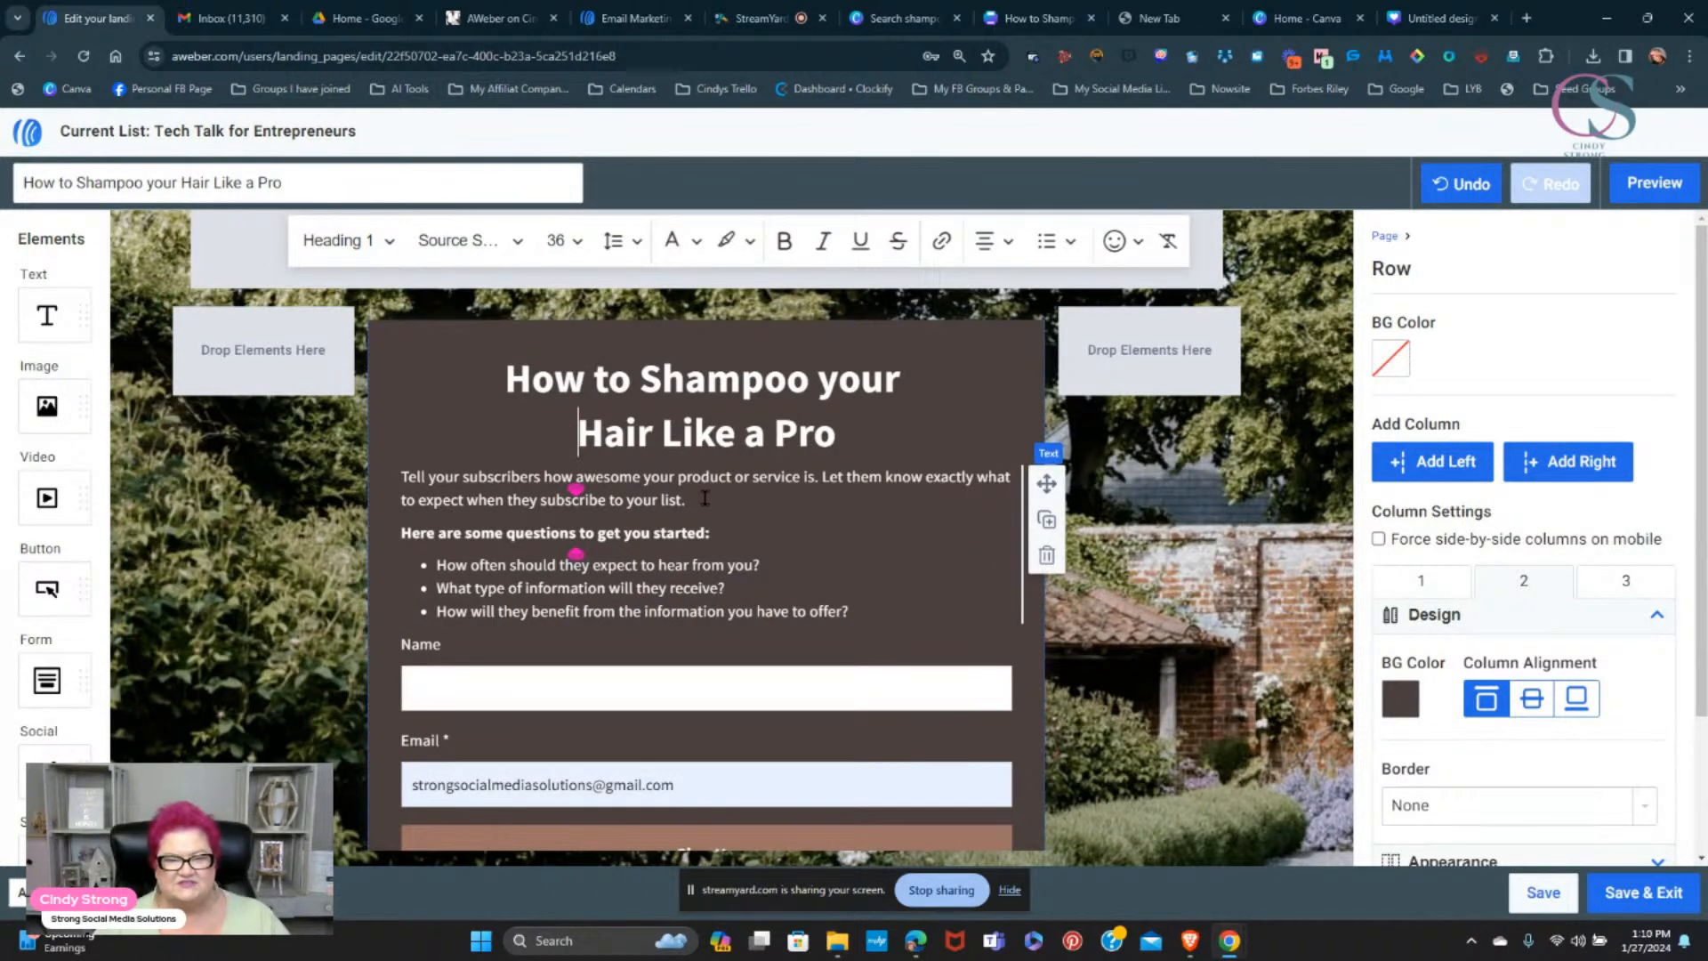
{"action": "left_click_drag", "start_coordinate": [687, 500], "coordinate": [378, 487]}
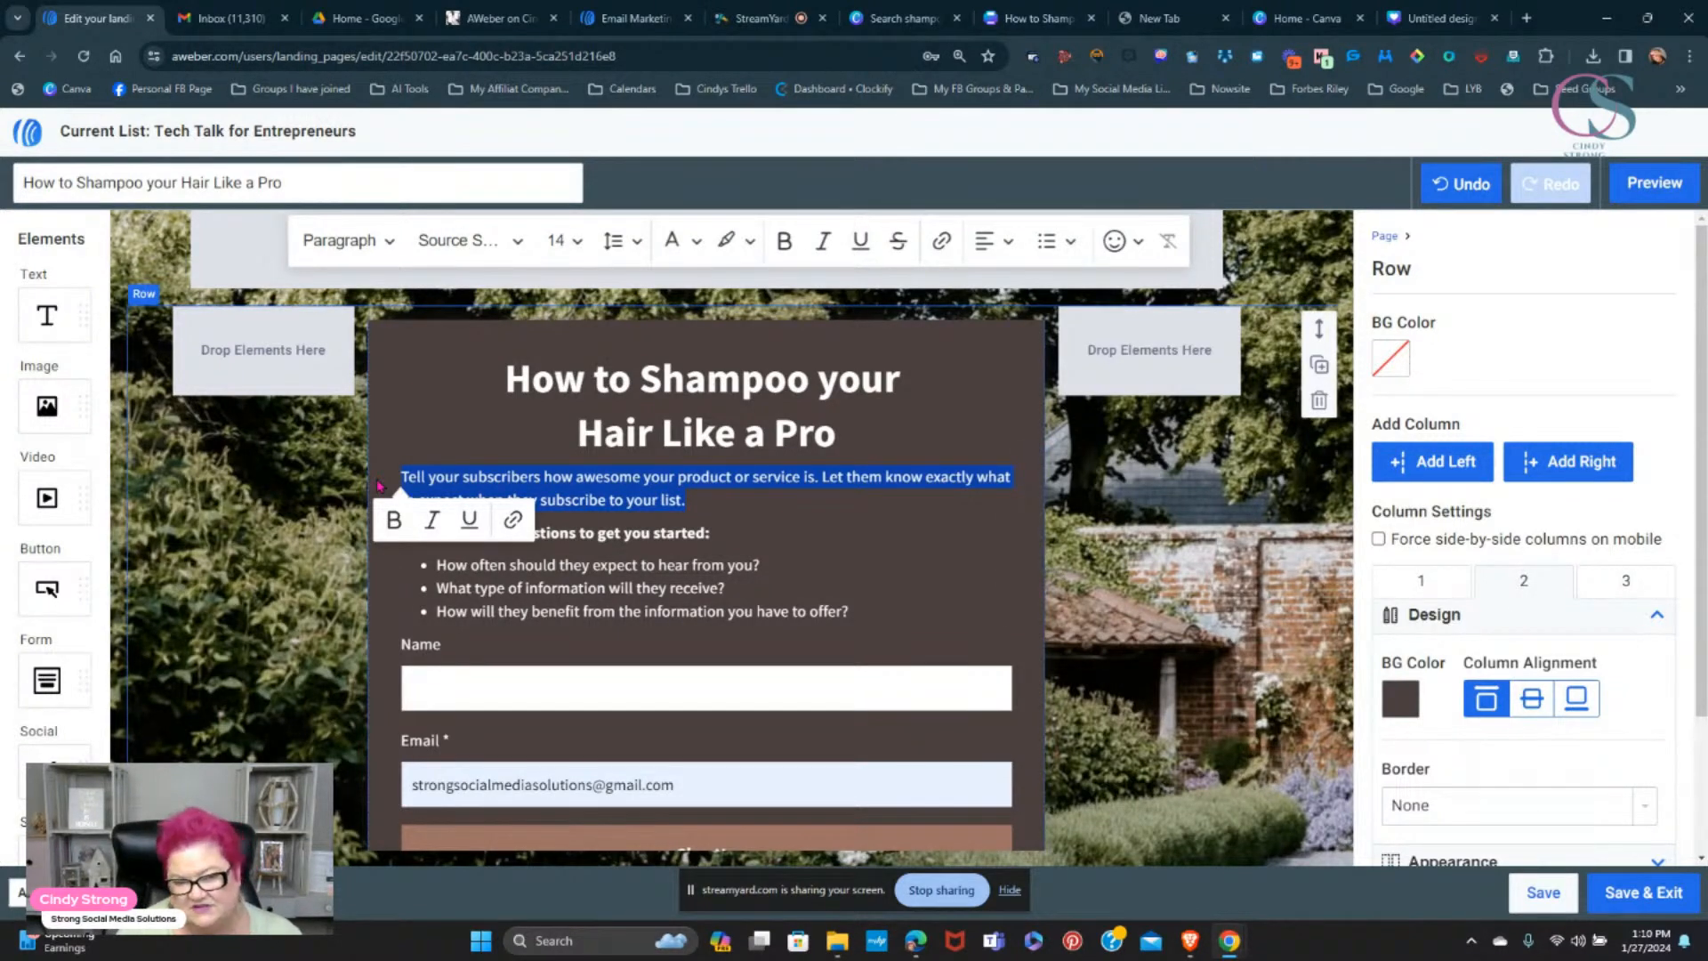
{"action": "key", "text": "BackSpace"}
{"action": "type", "text": "A c"}
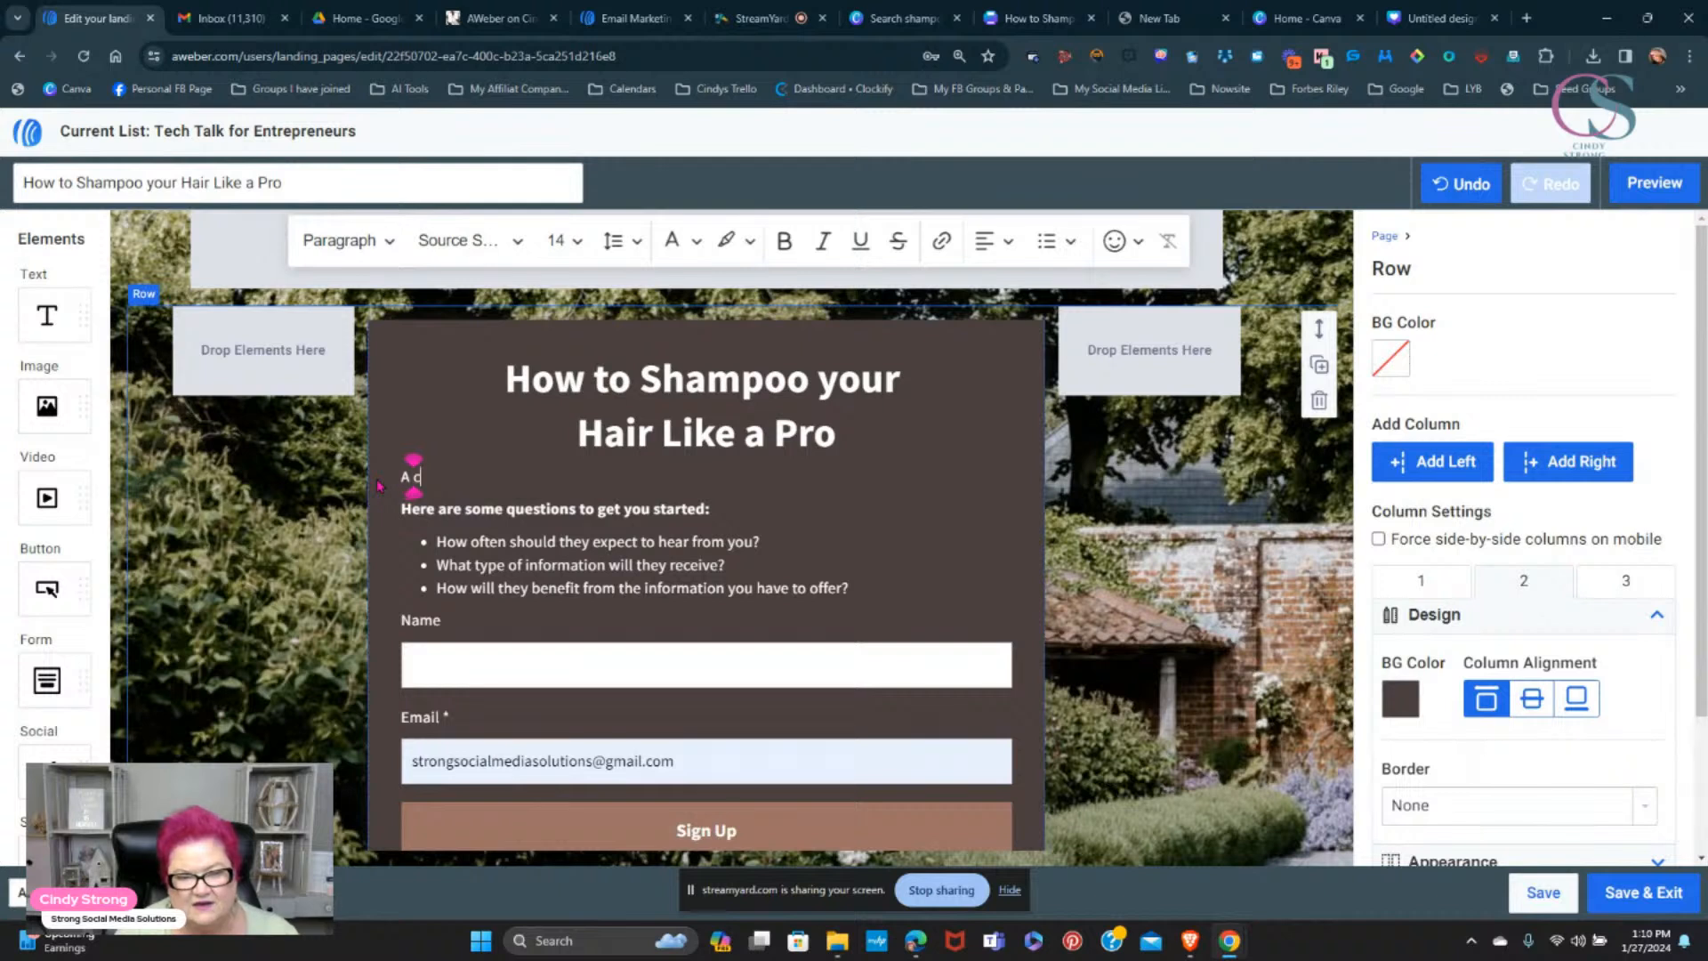
{"action": "type", "text": "ompre"}
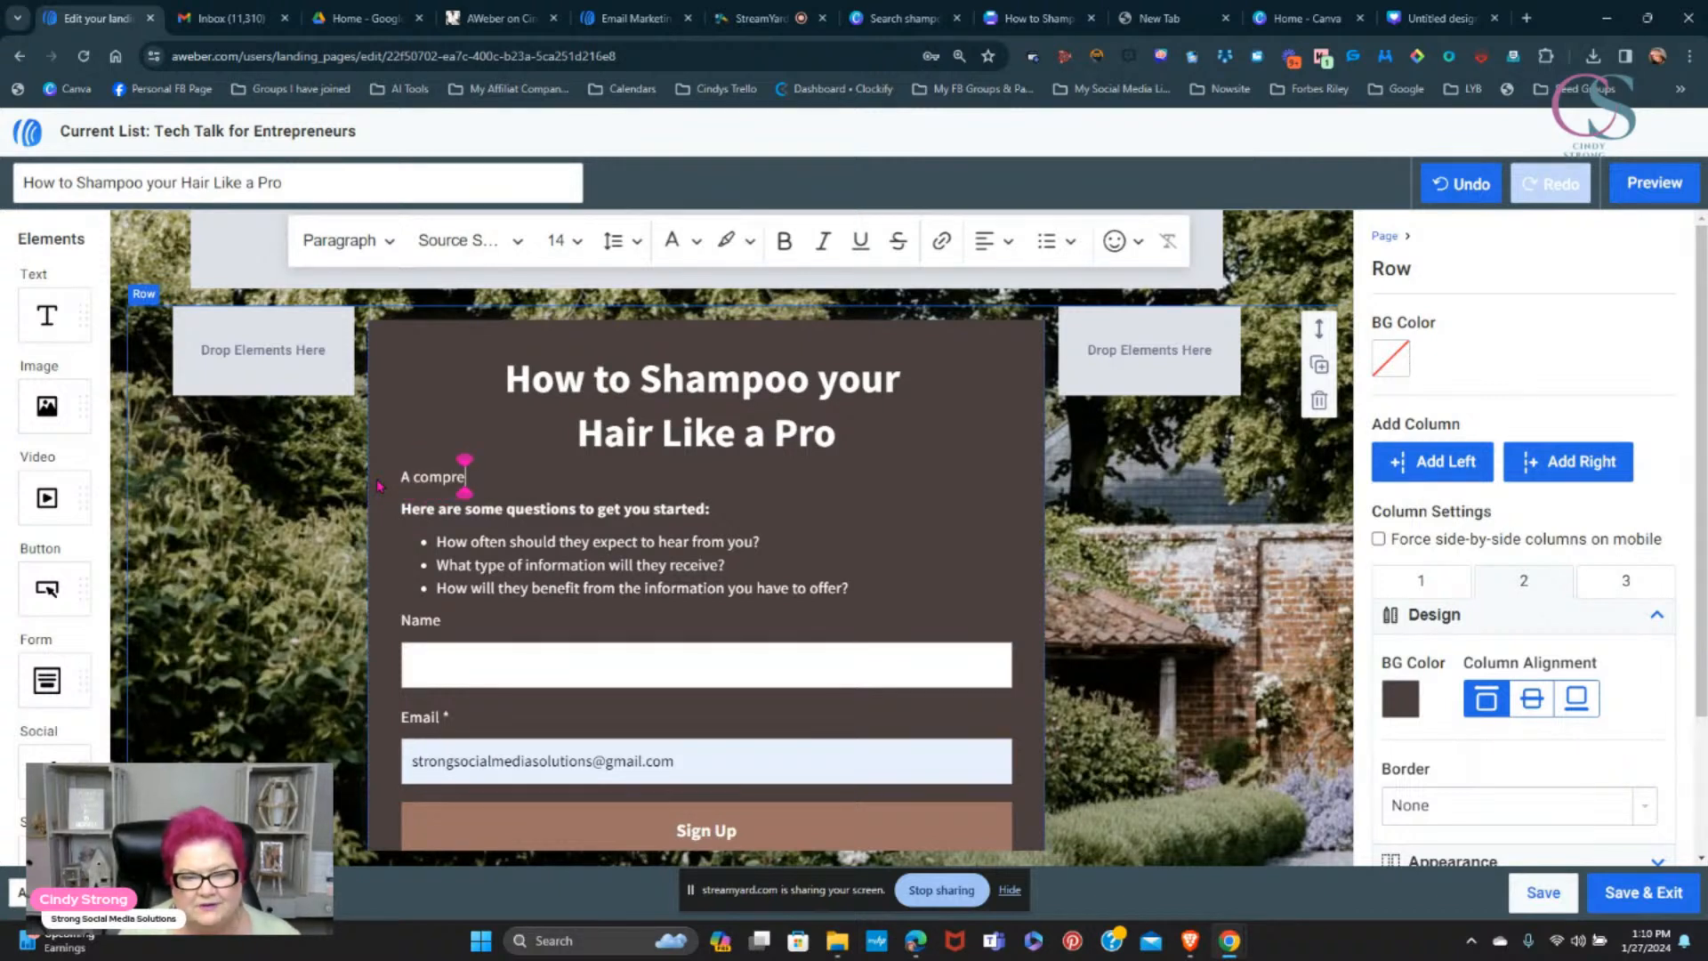
{"action": "type", "text": "hen"}
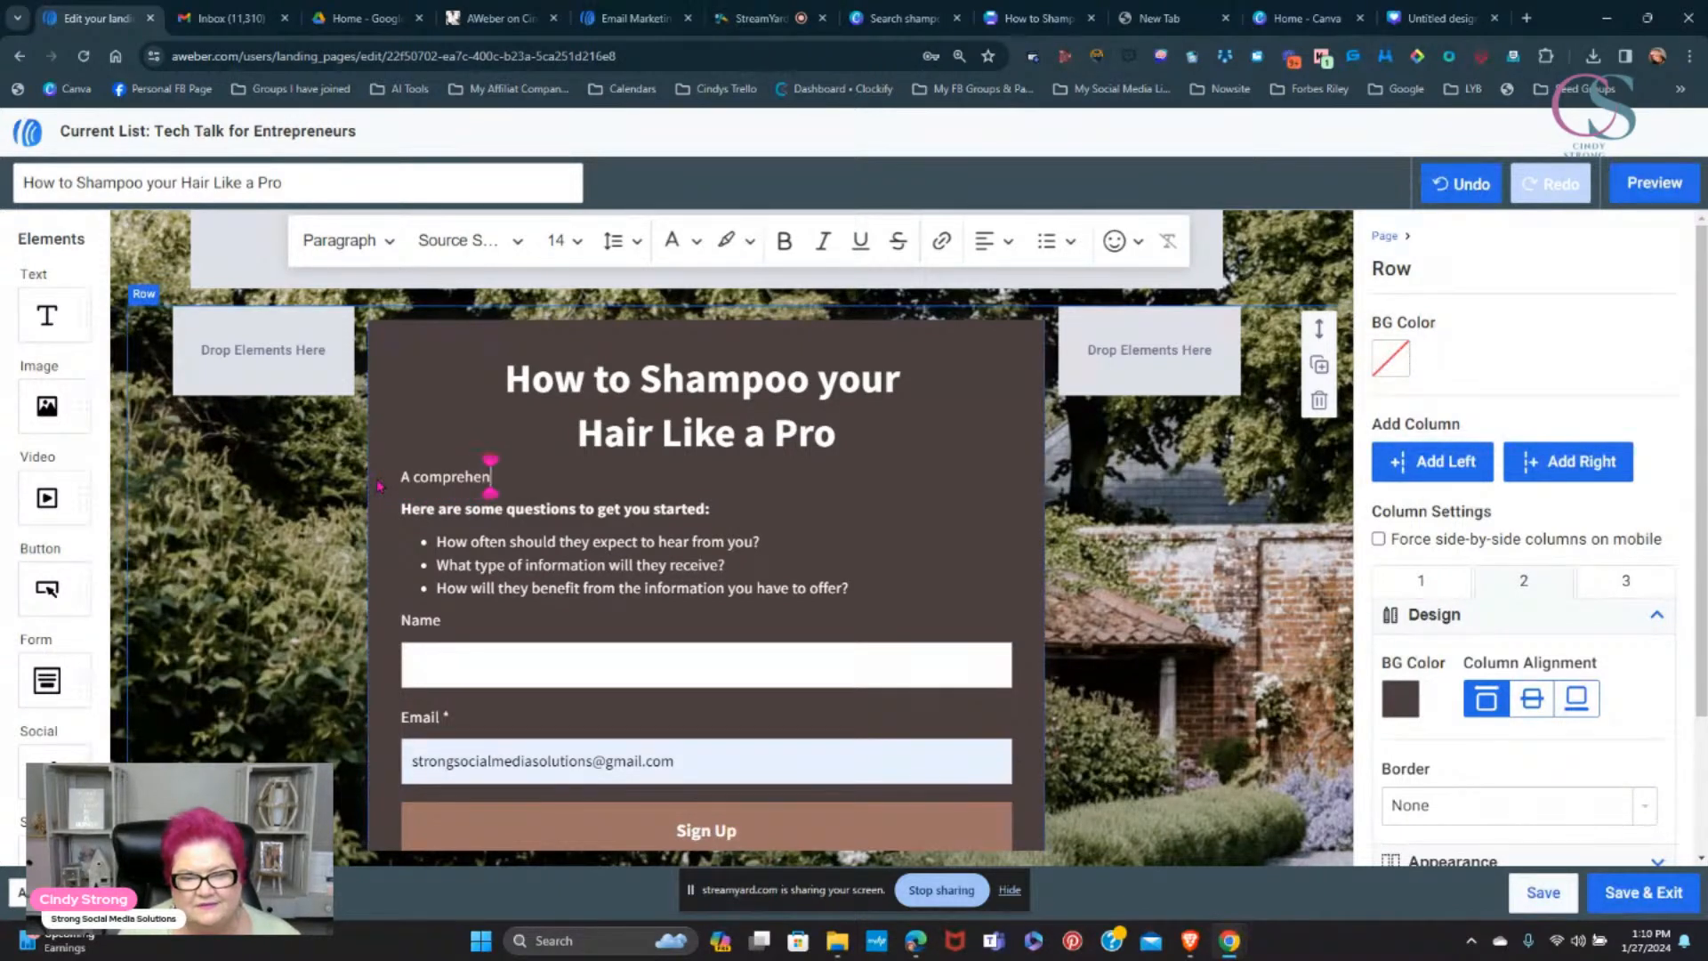
{"action": "type", "text": "sive "}
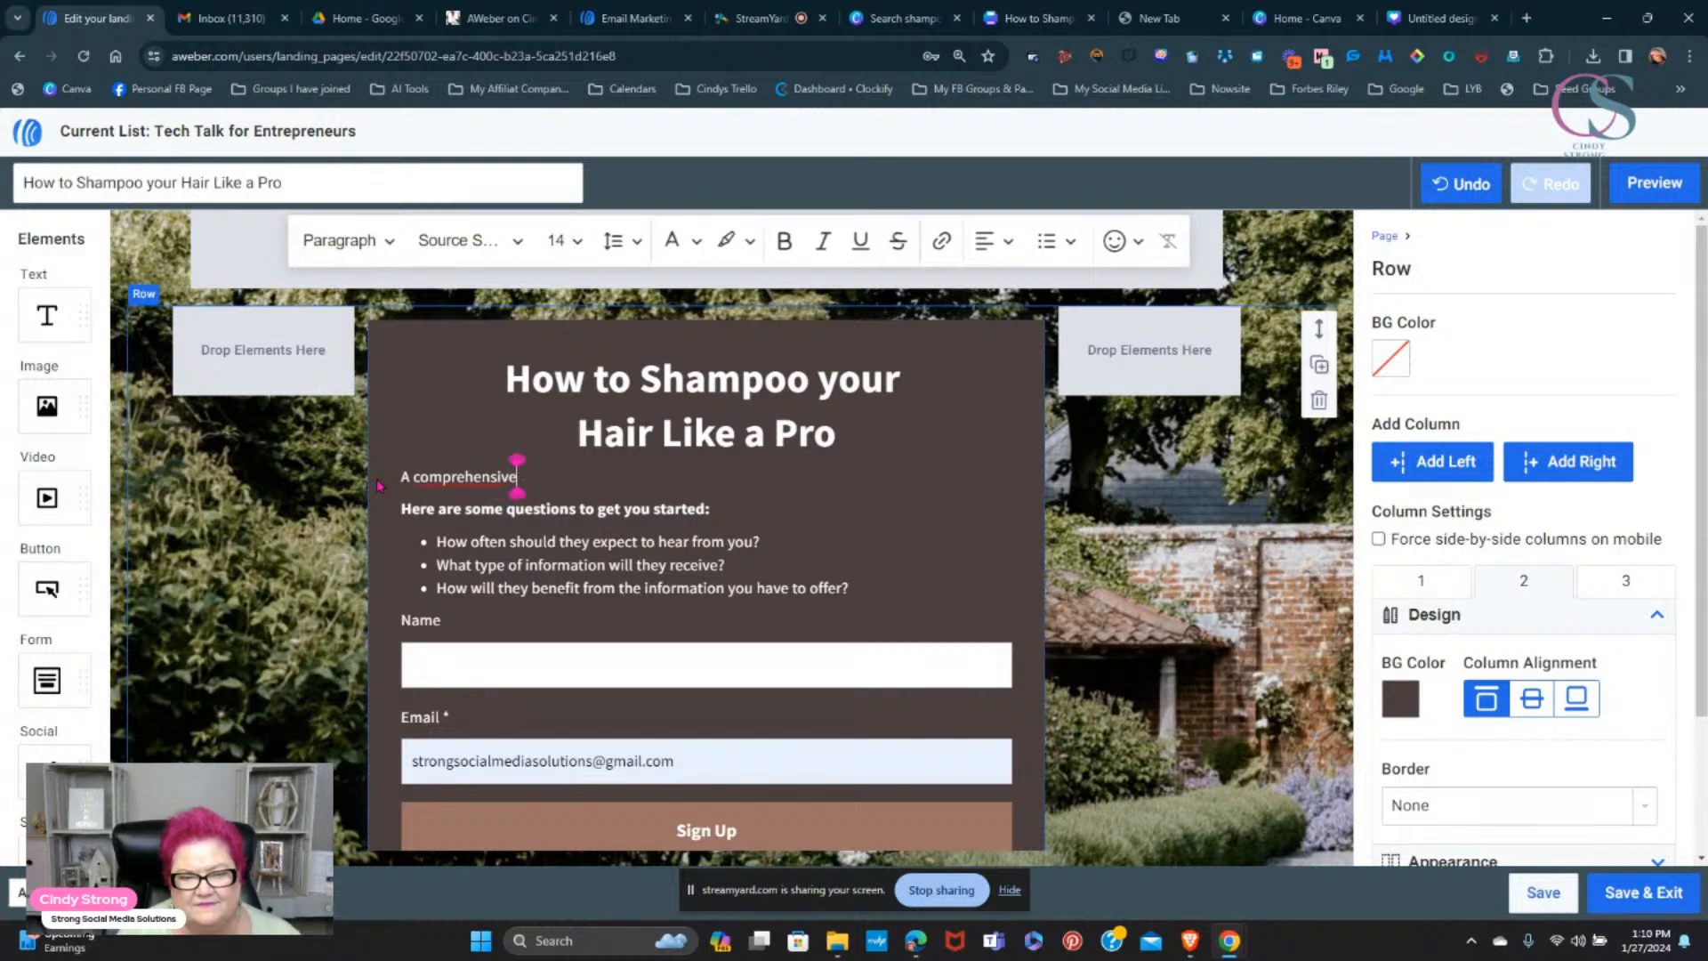
{"action": "type", "text": "gui"}
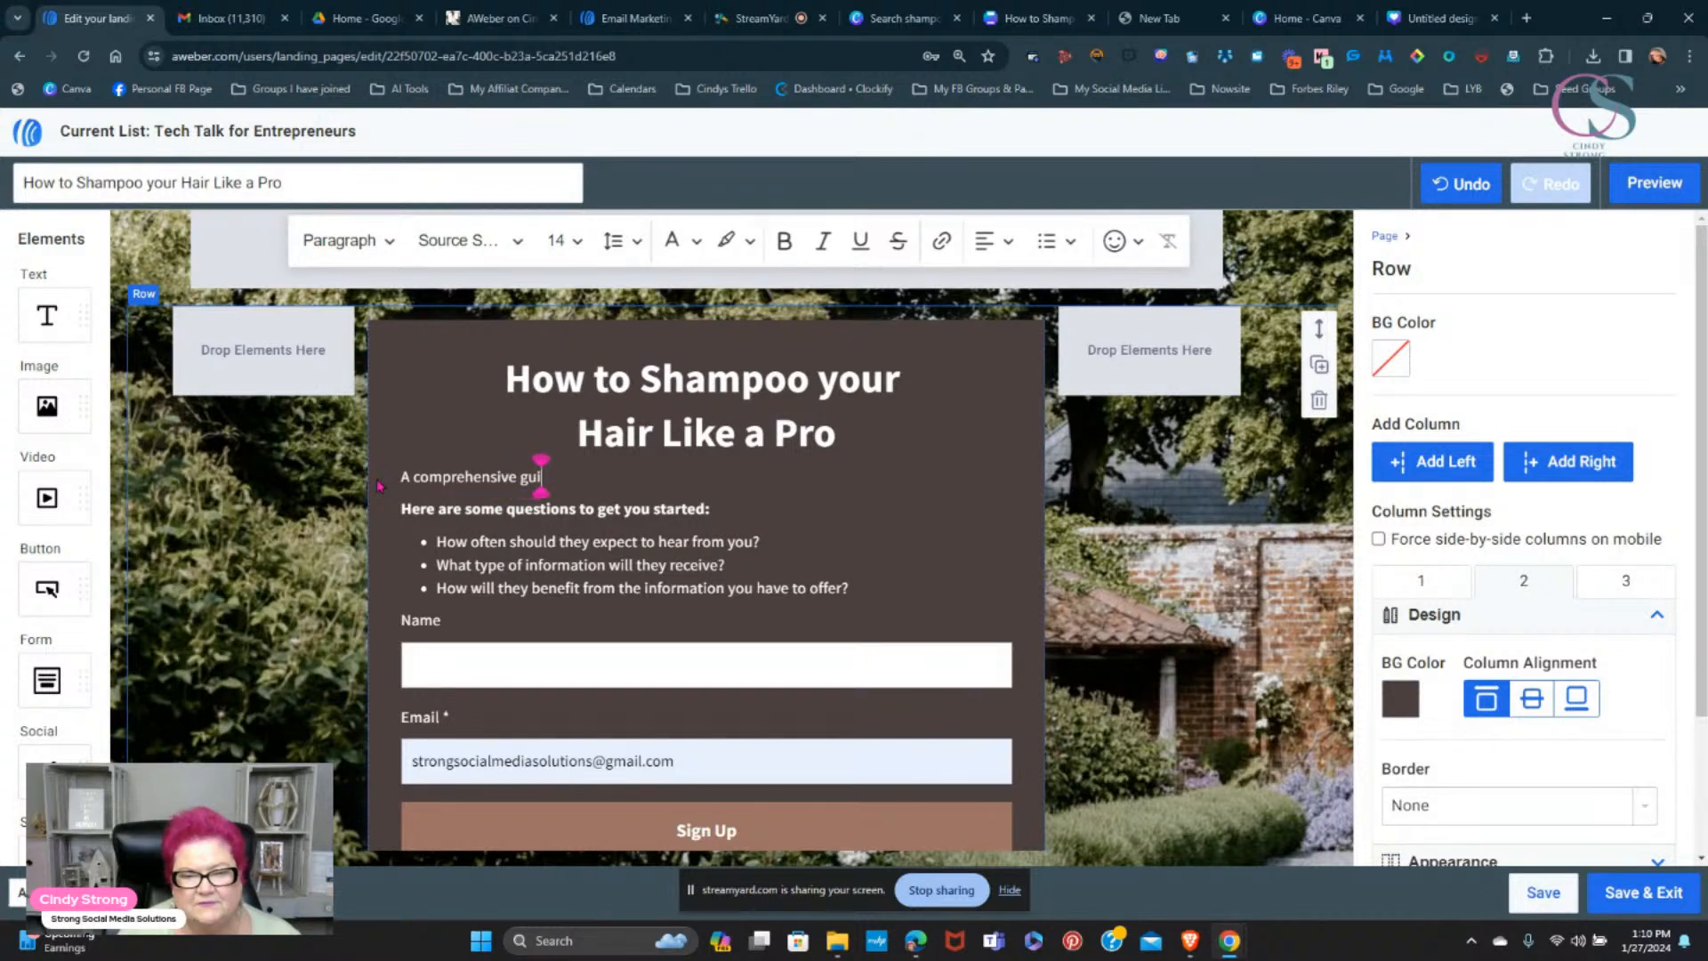
{"action": "type", "text": "de"}
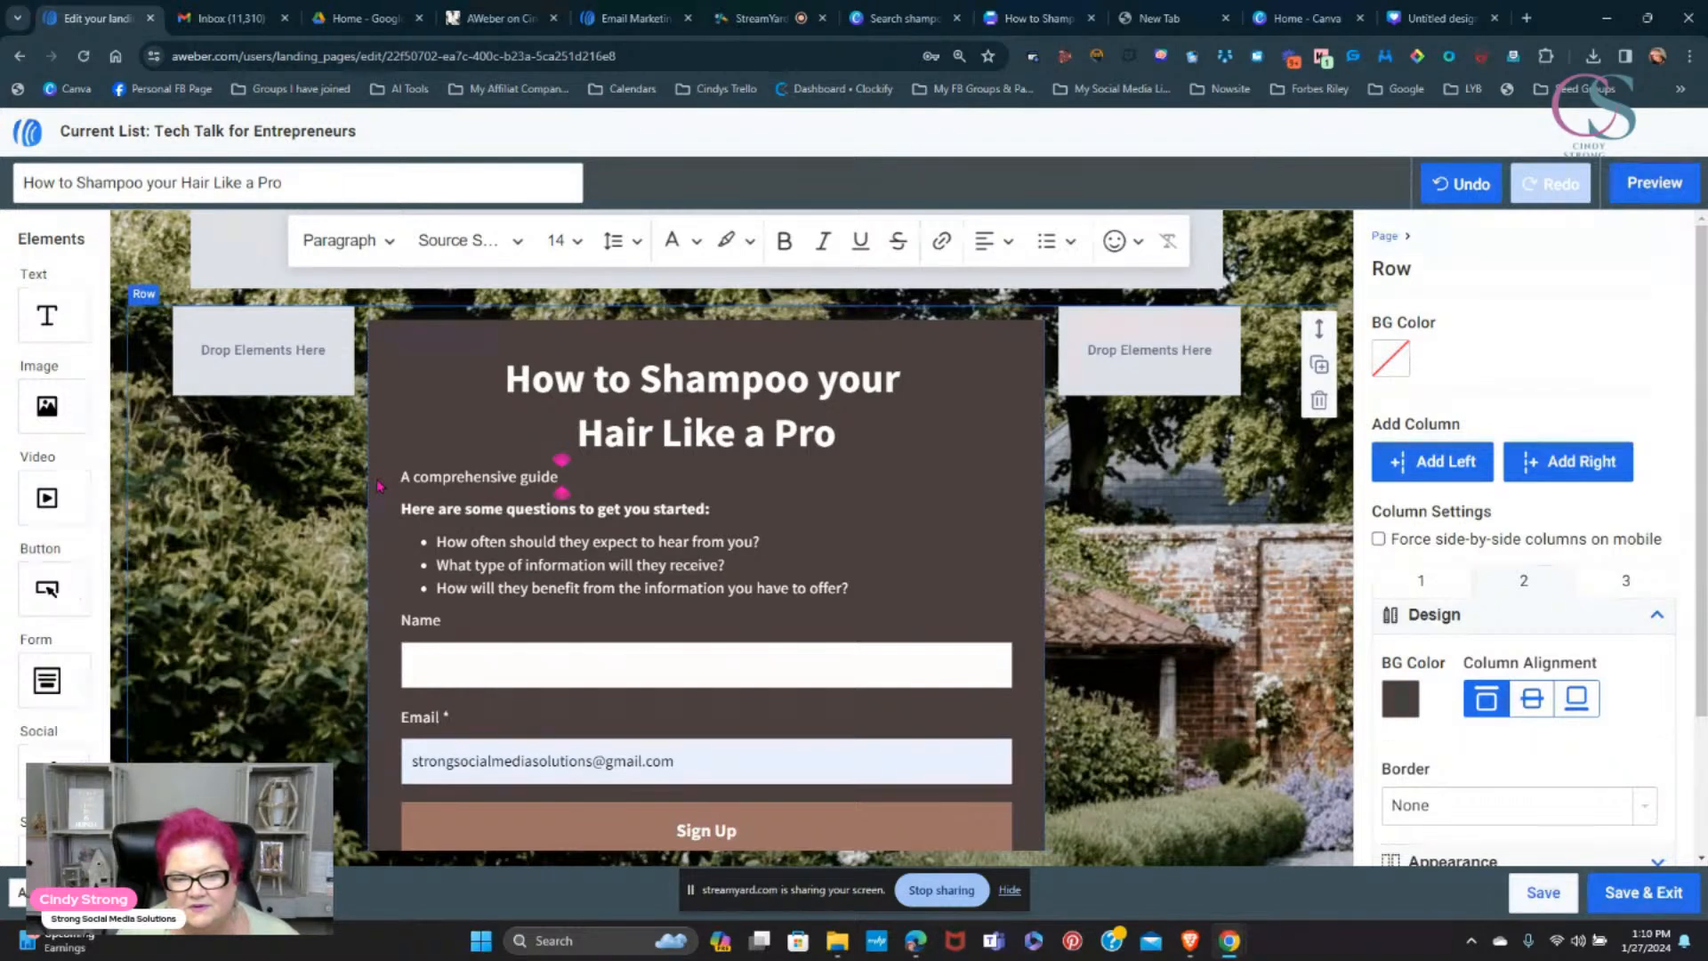
{"action": "type", "text": "for"}
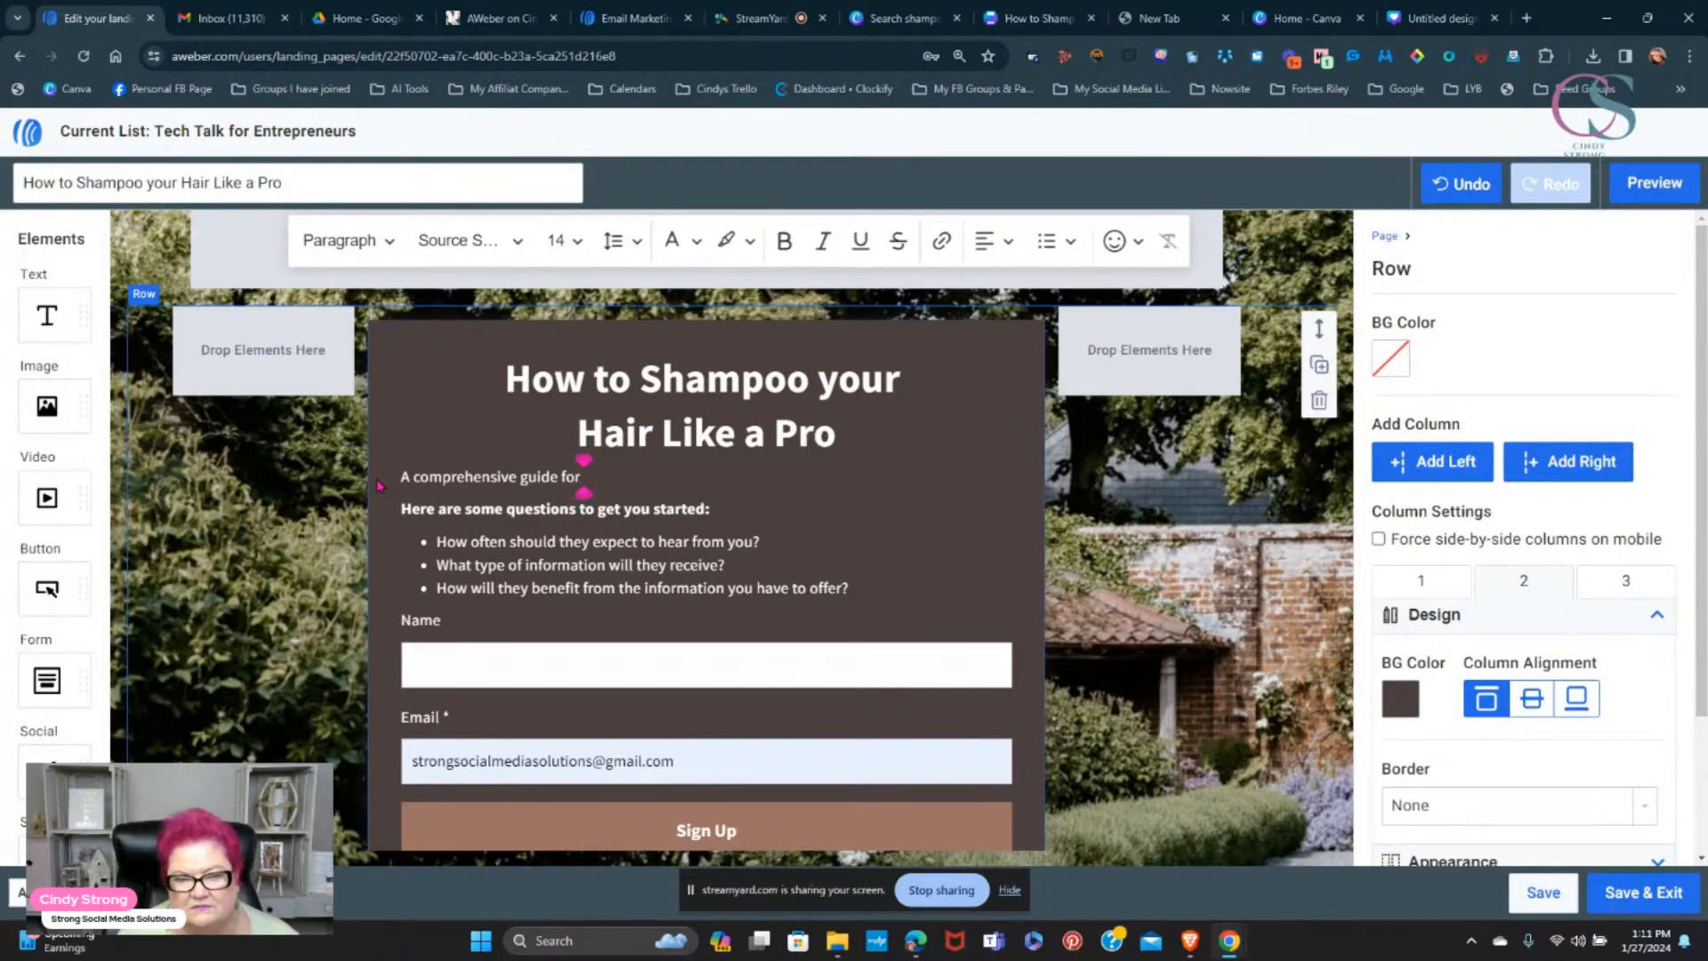
{"action": "type", "text": " having"}
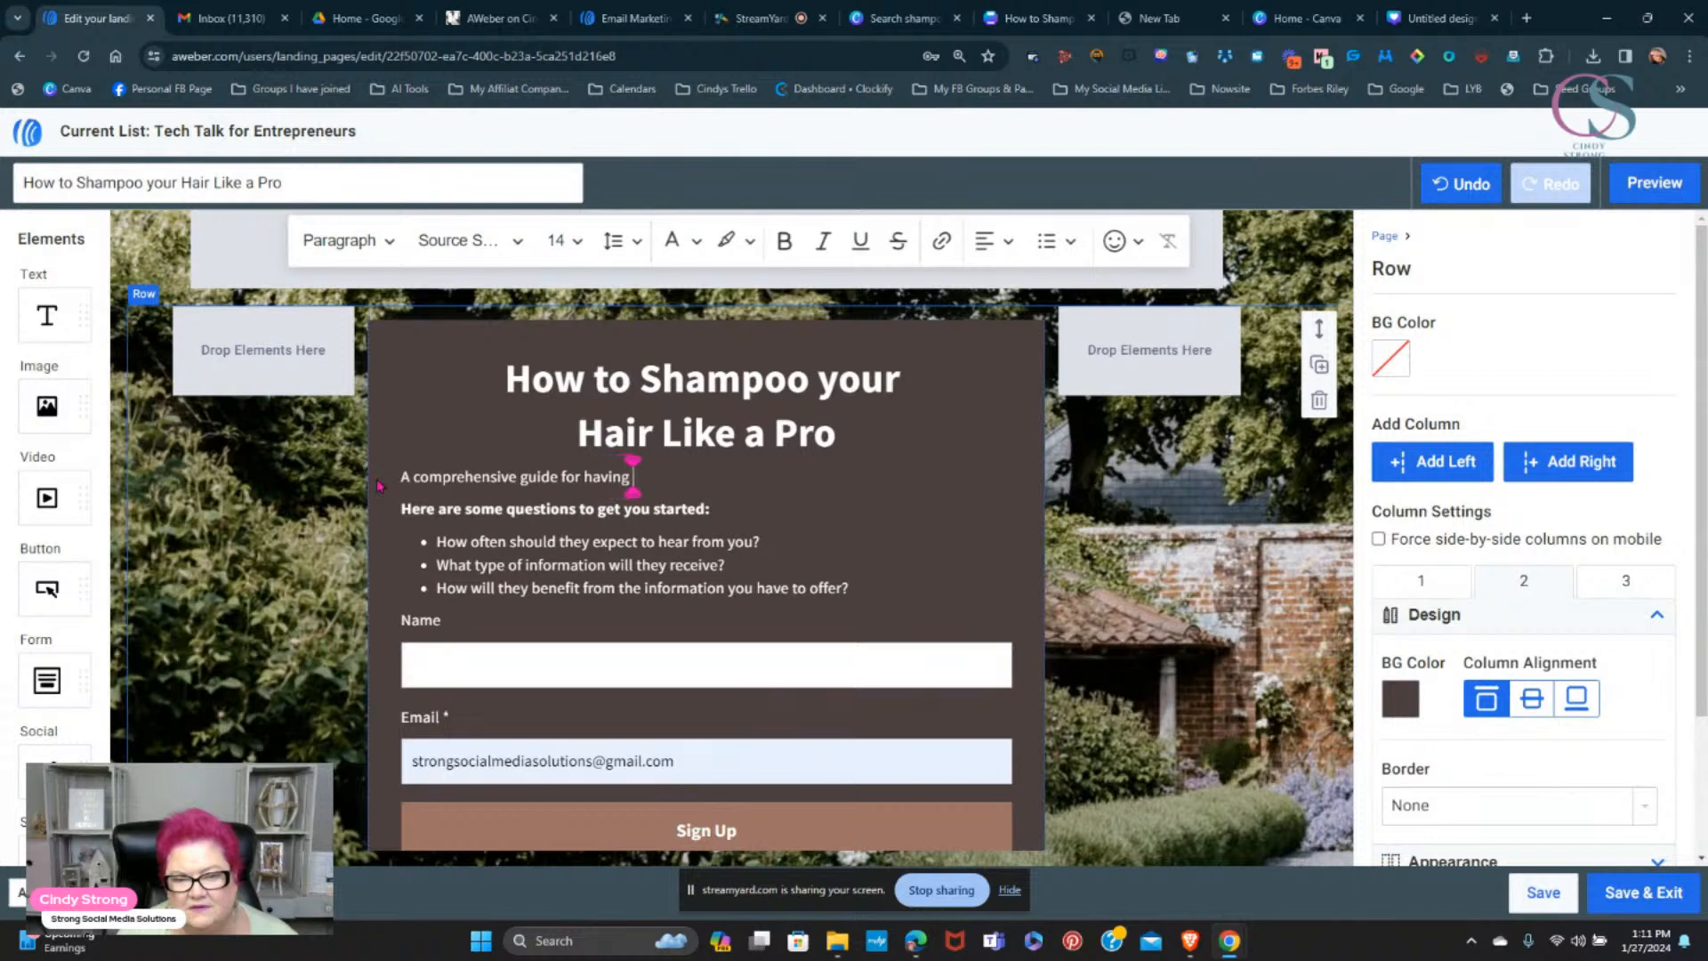
{"action": "type", "text": " the b"}
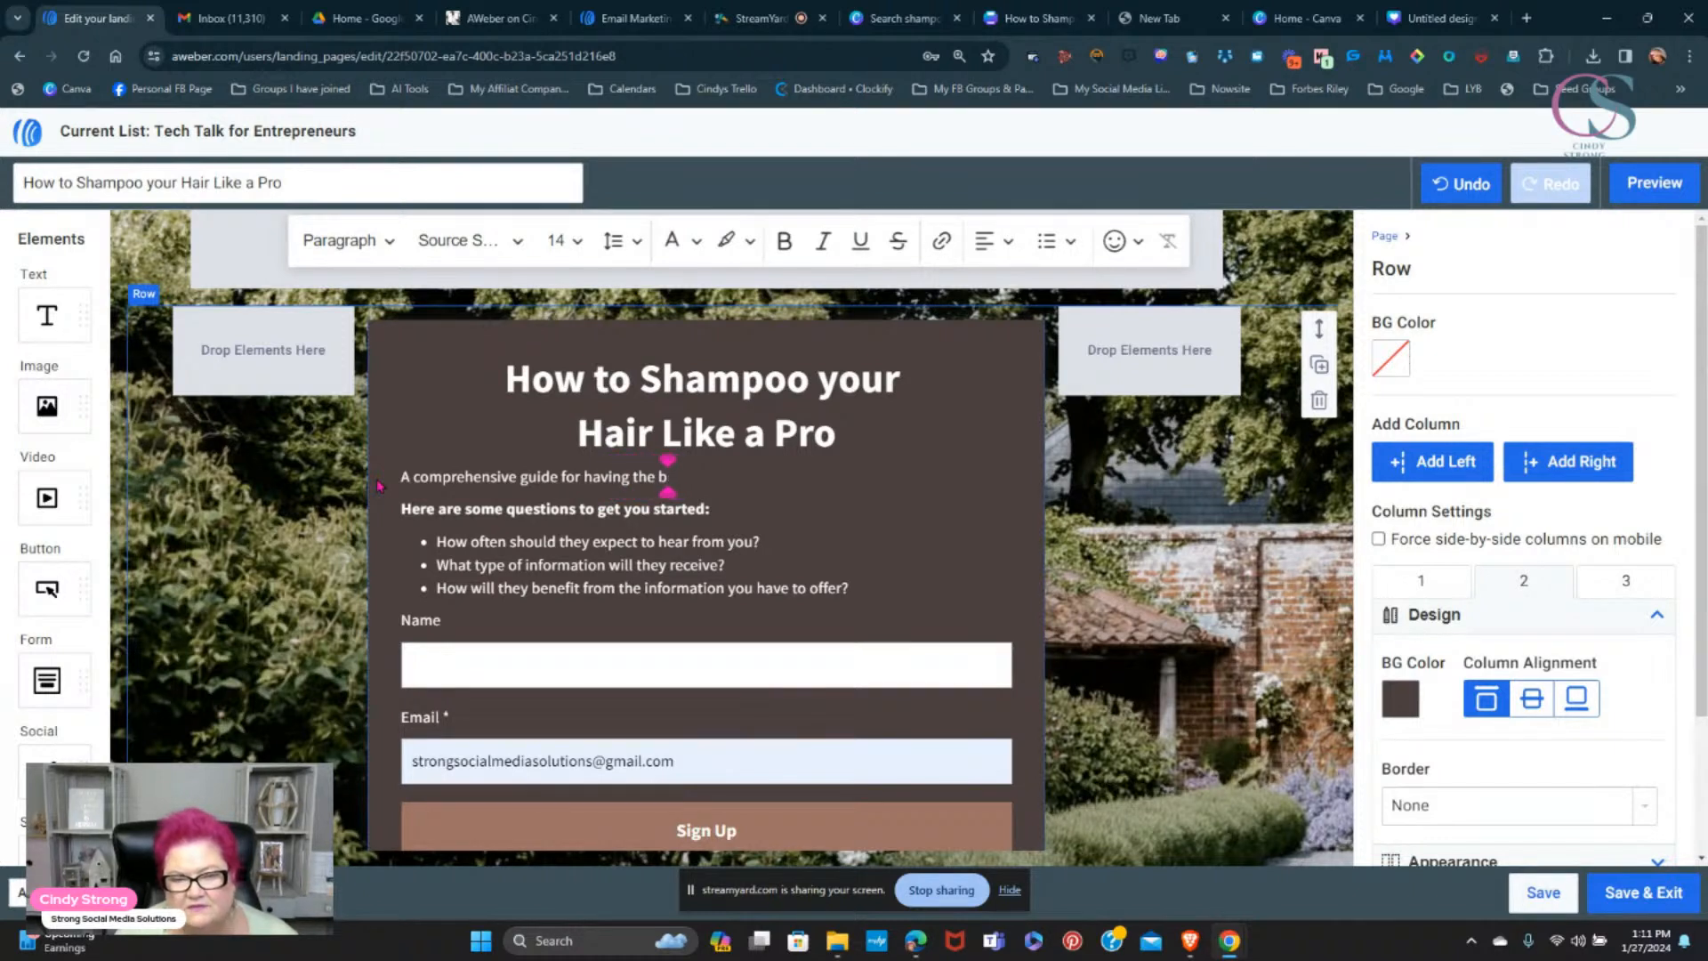
{"action": "type", "text": "est ha"}
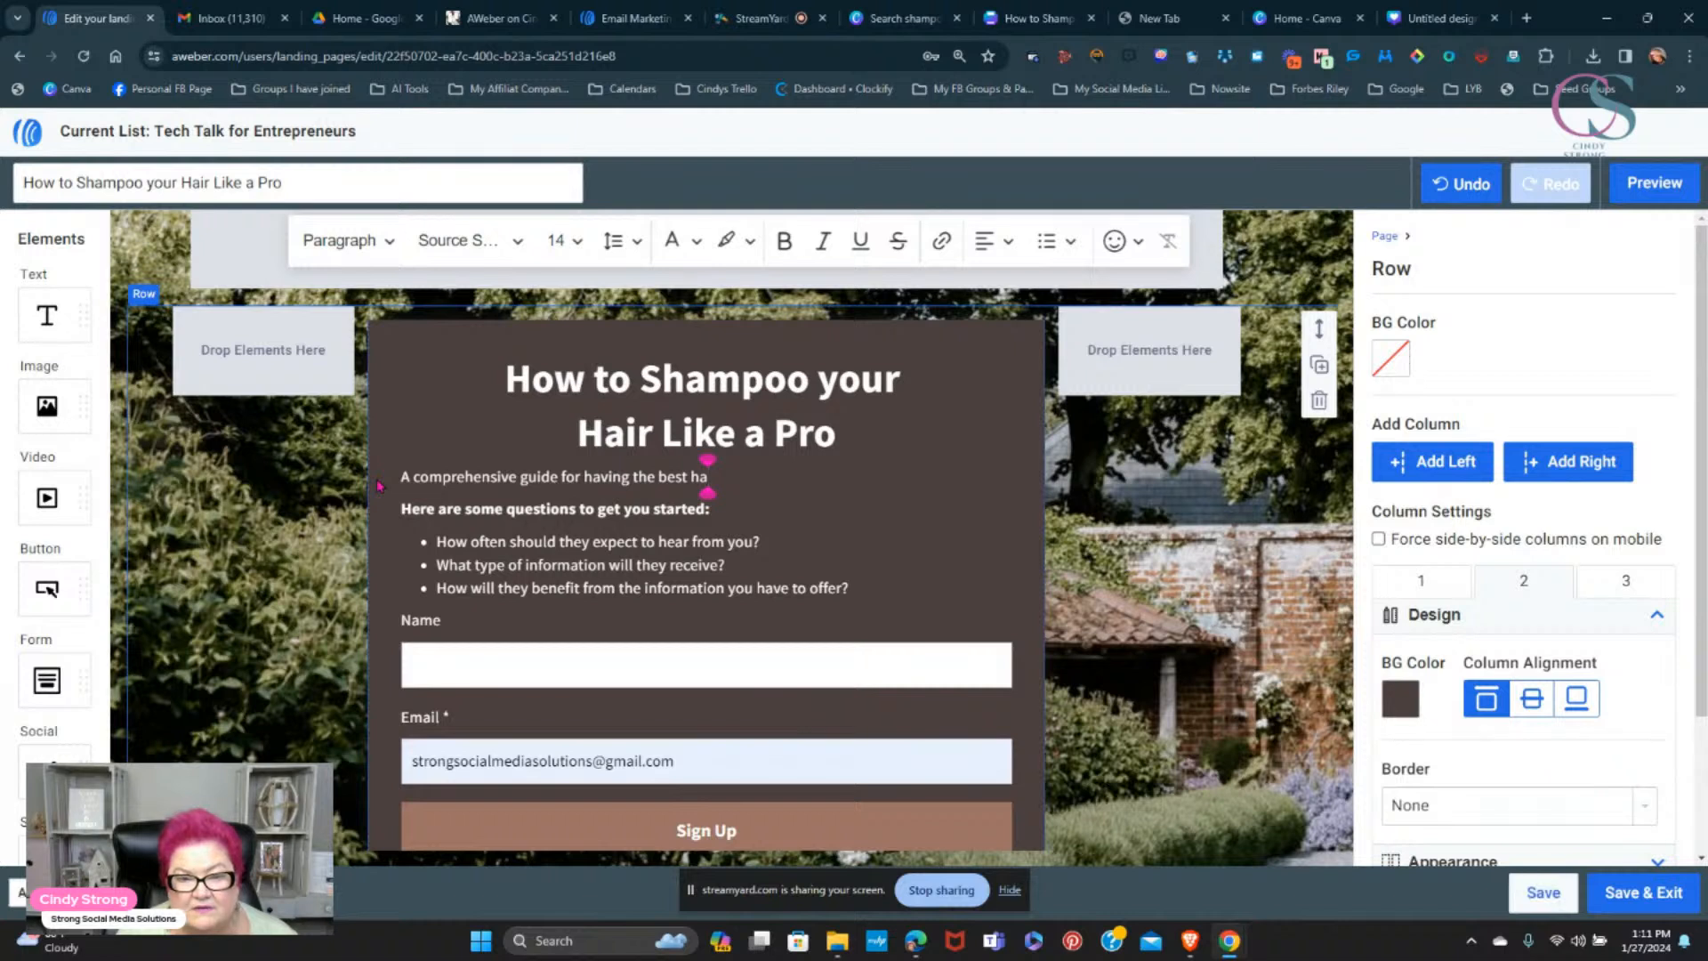
{"action": "type", "text": "ir day"}
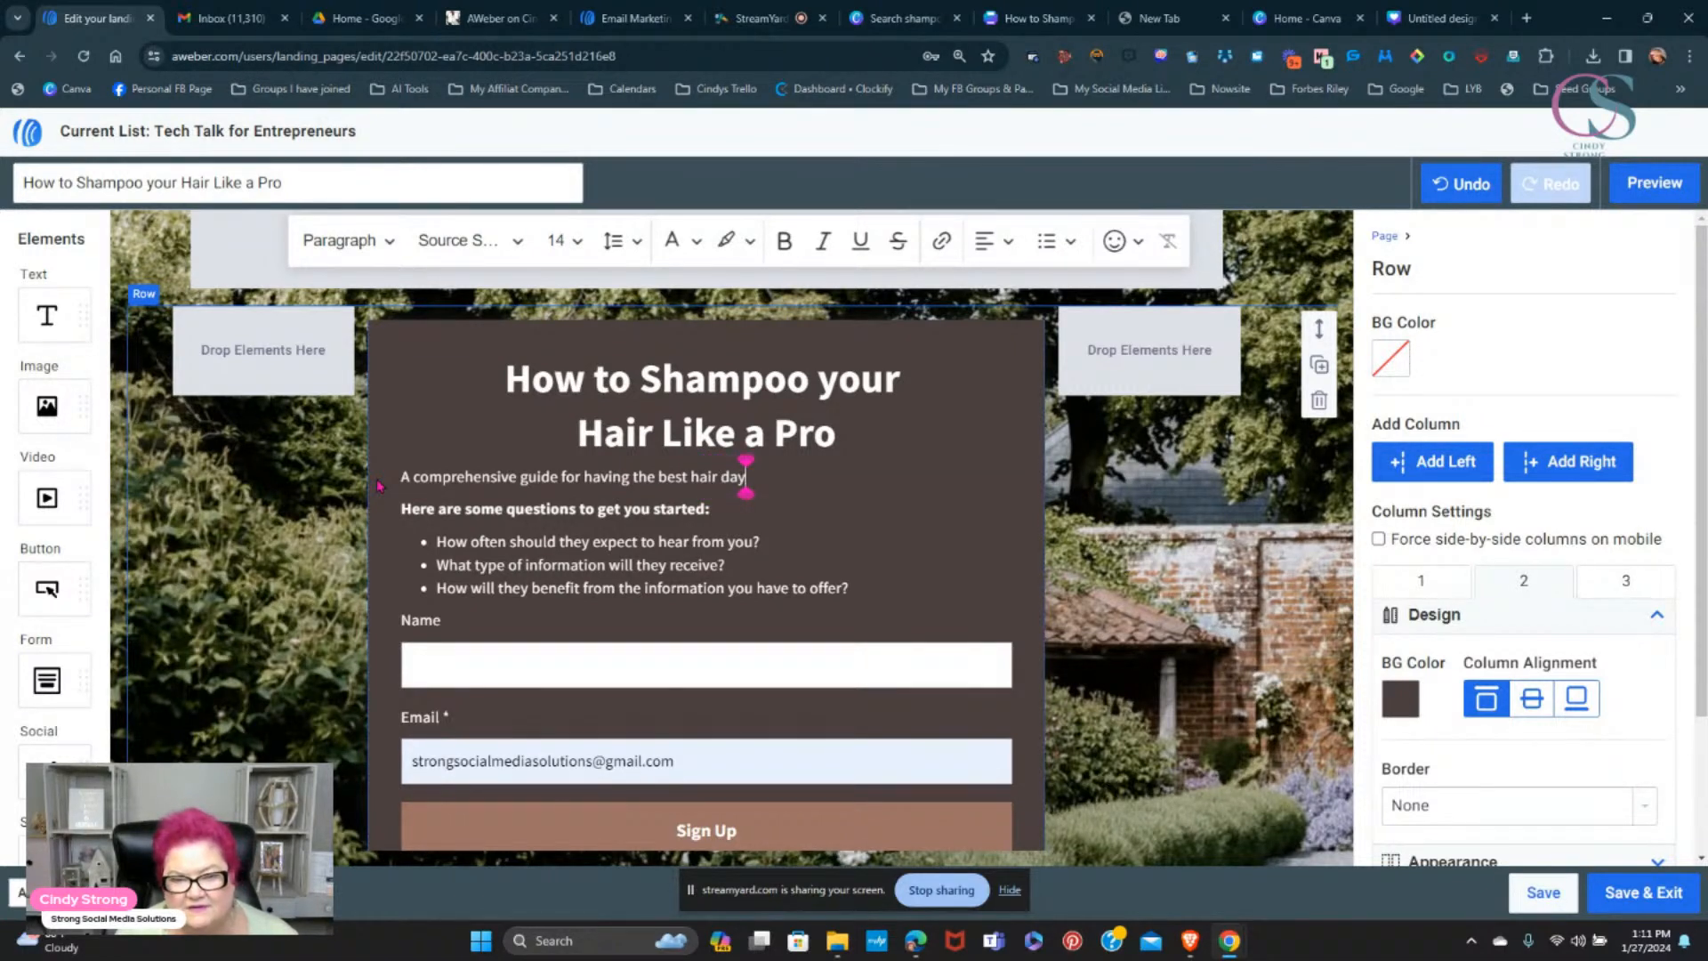
{"action": "type", "text": "s ev"}
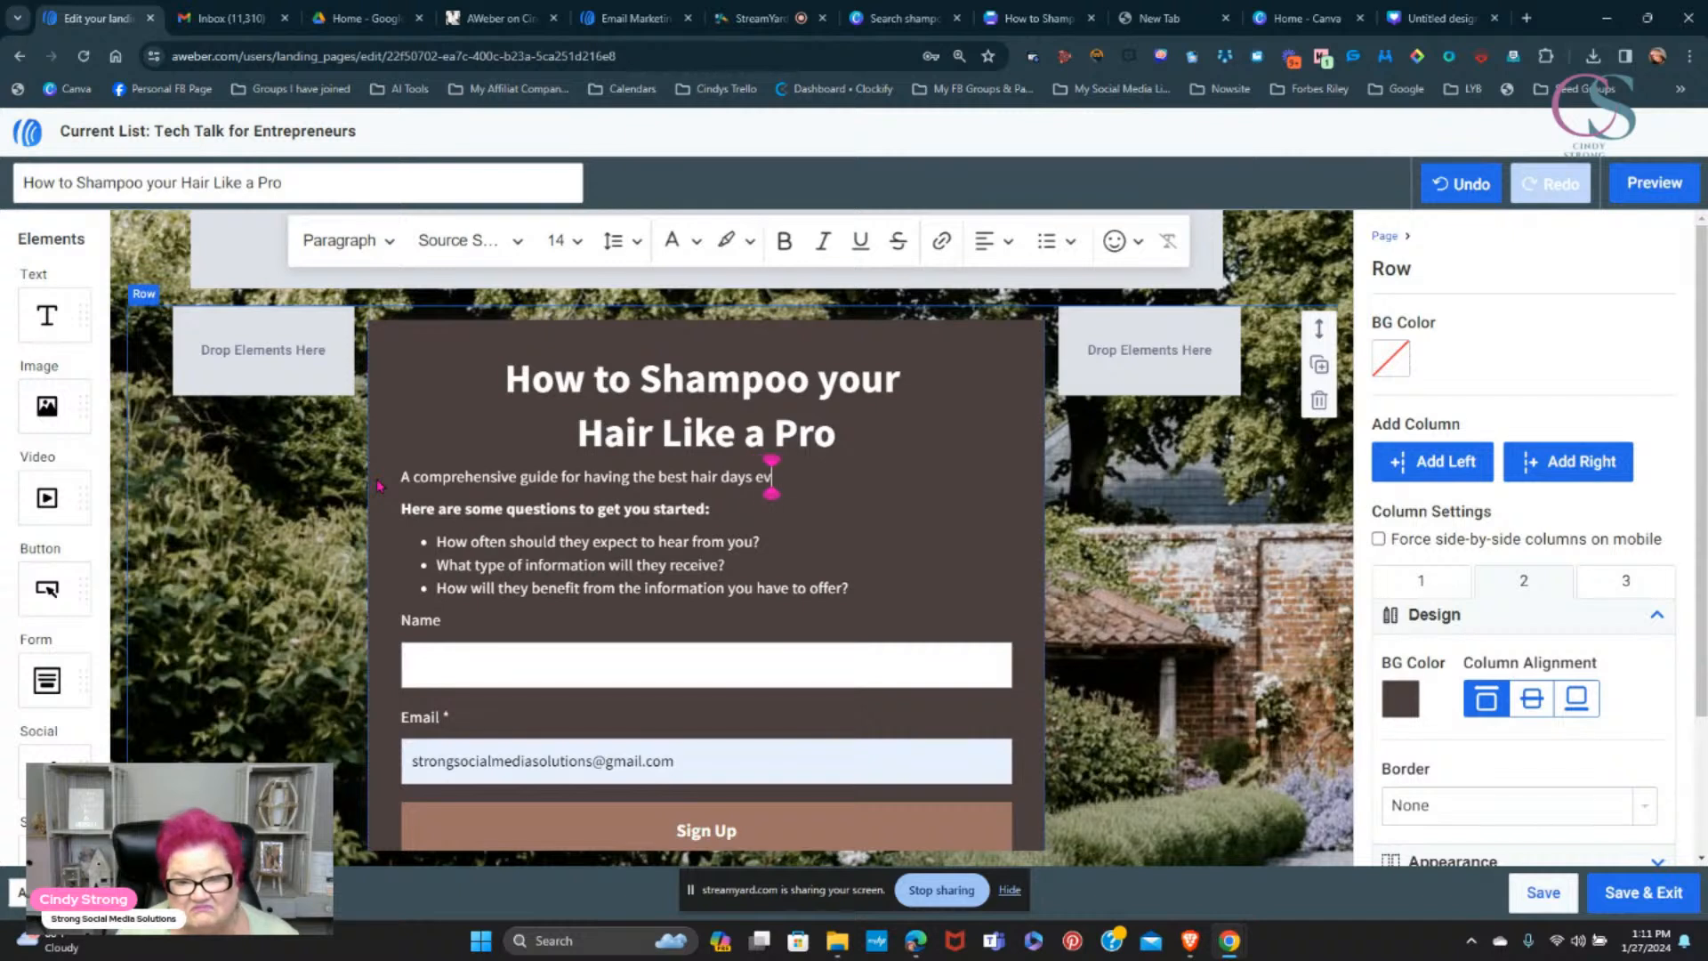
{"action": "type", "text": "er."}
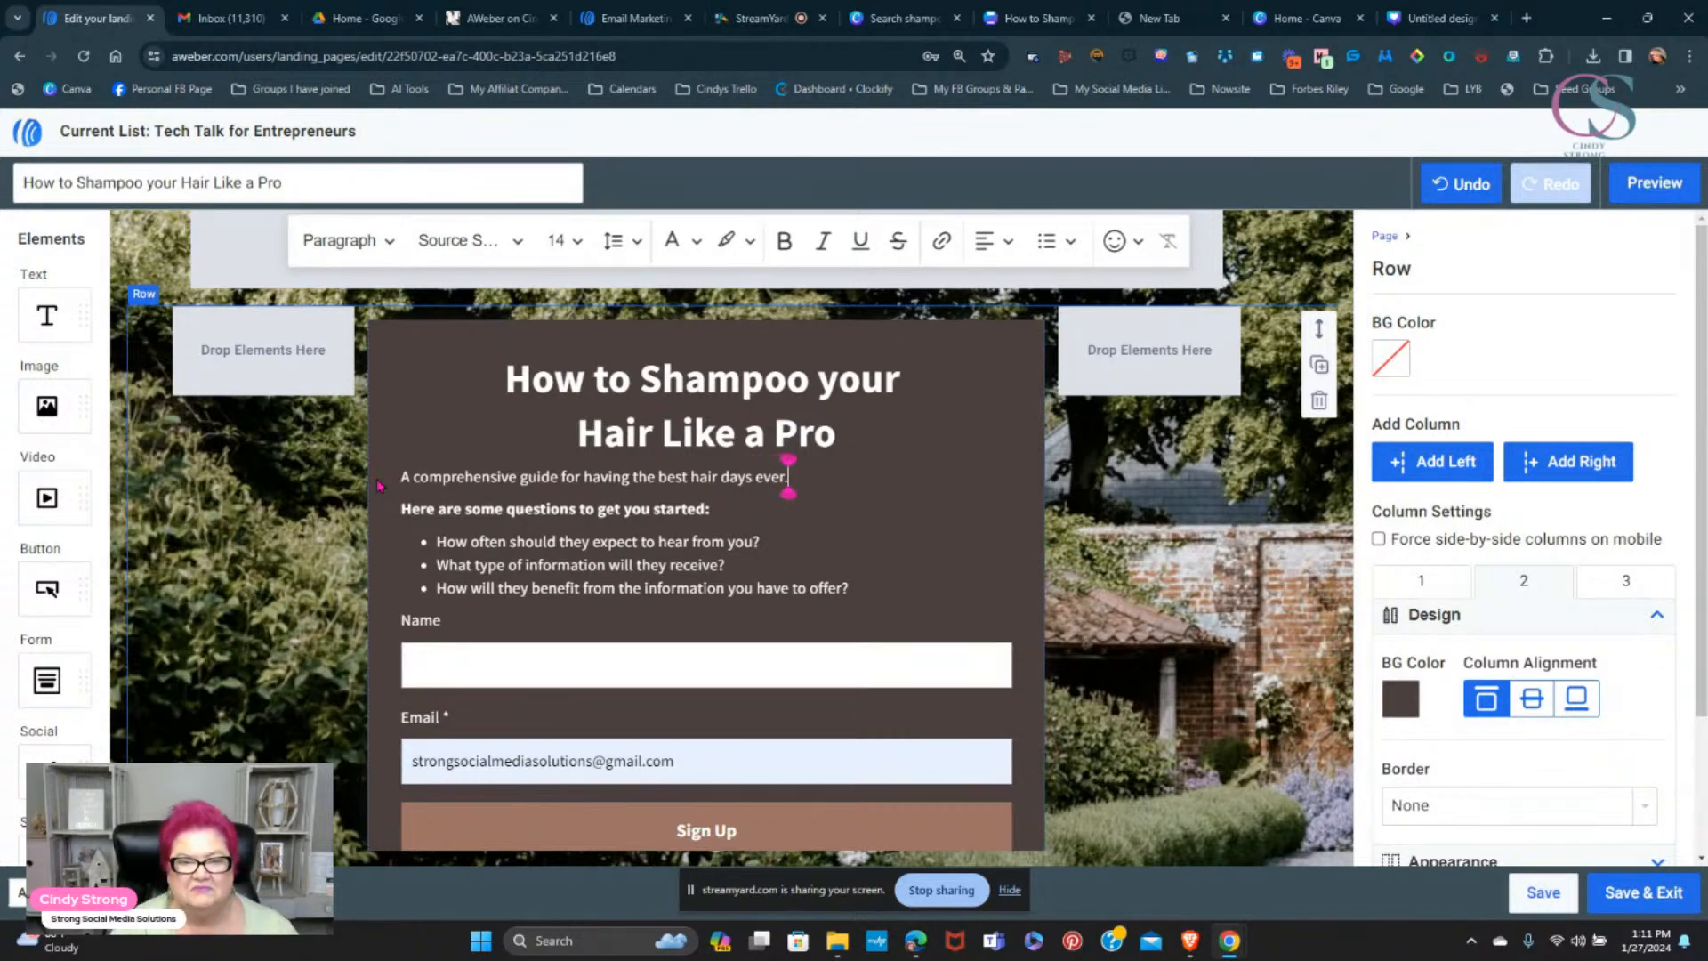
{"action": "key", "text": "BackSpace"}
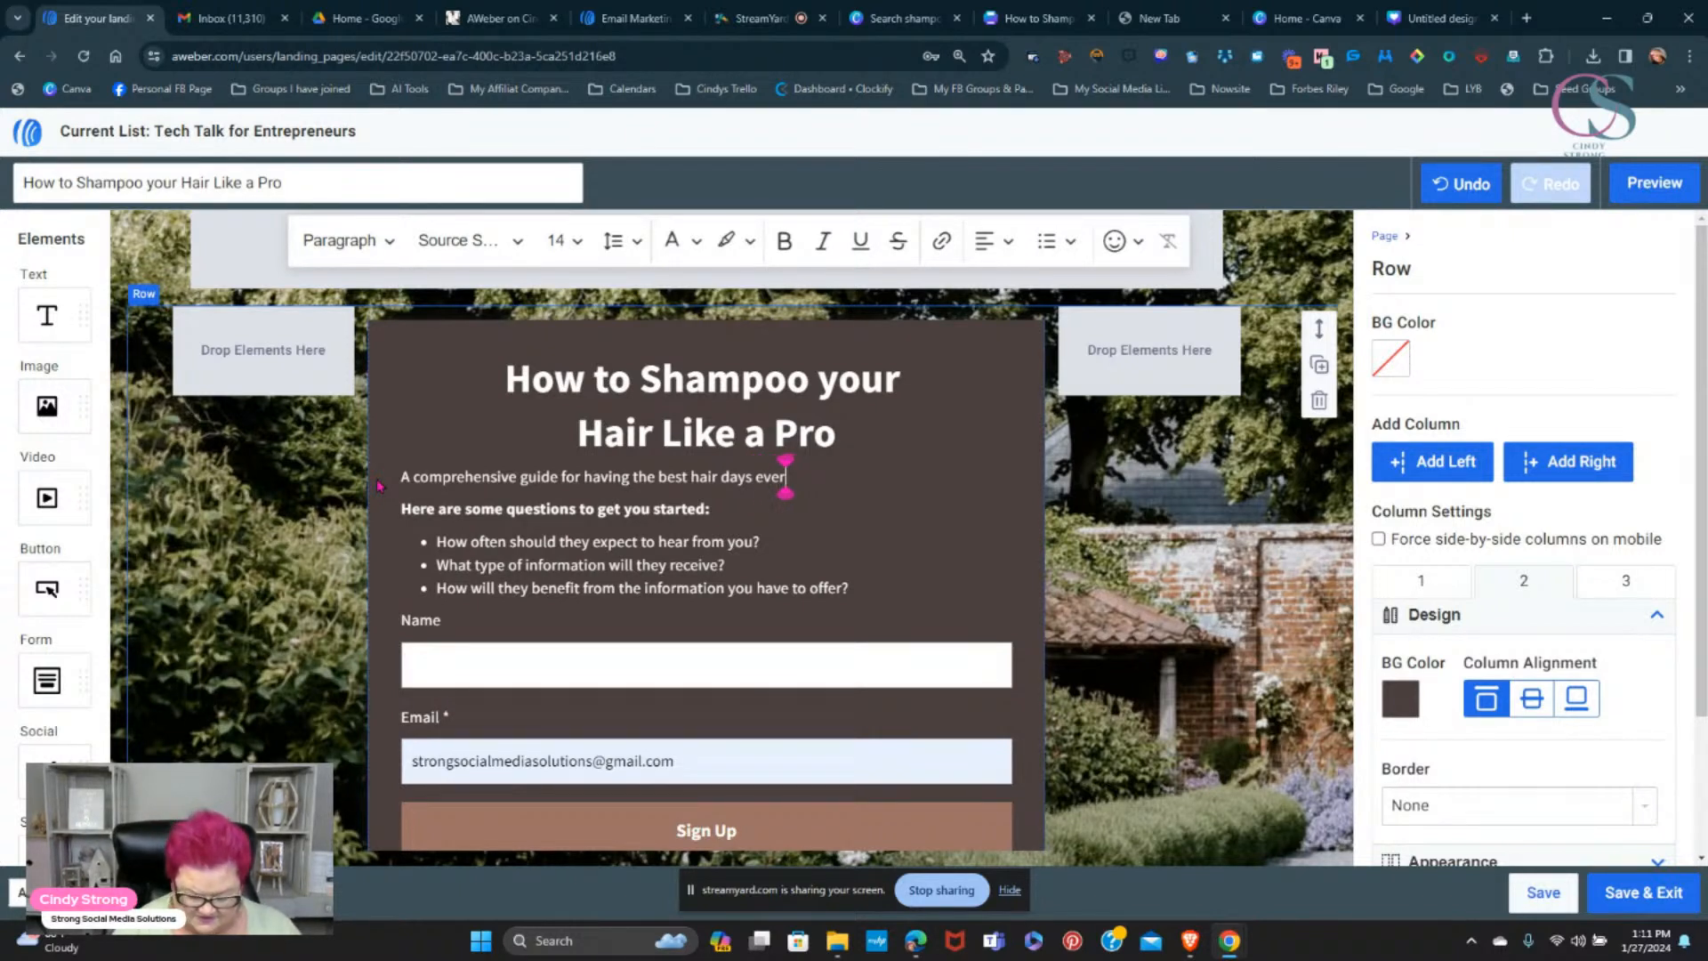
{"action": "type", "text": "!"}
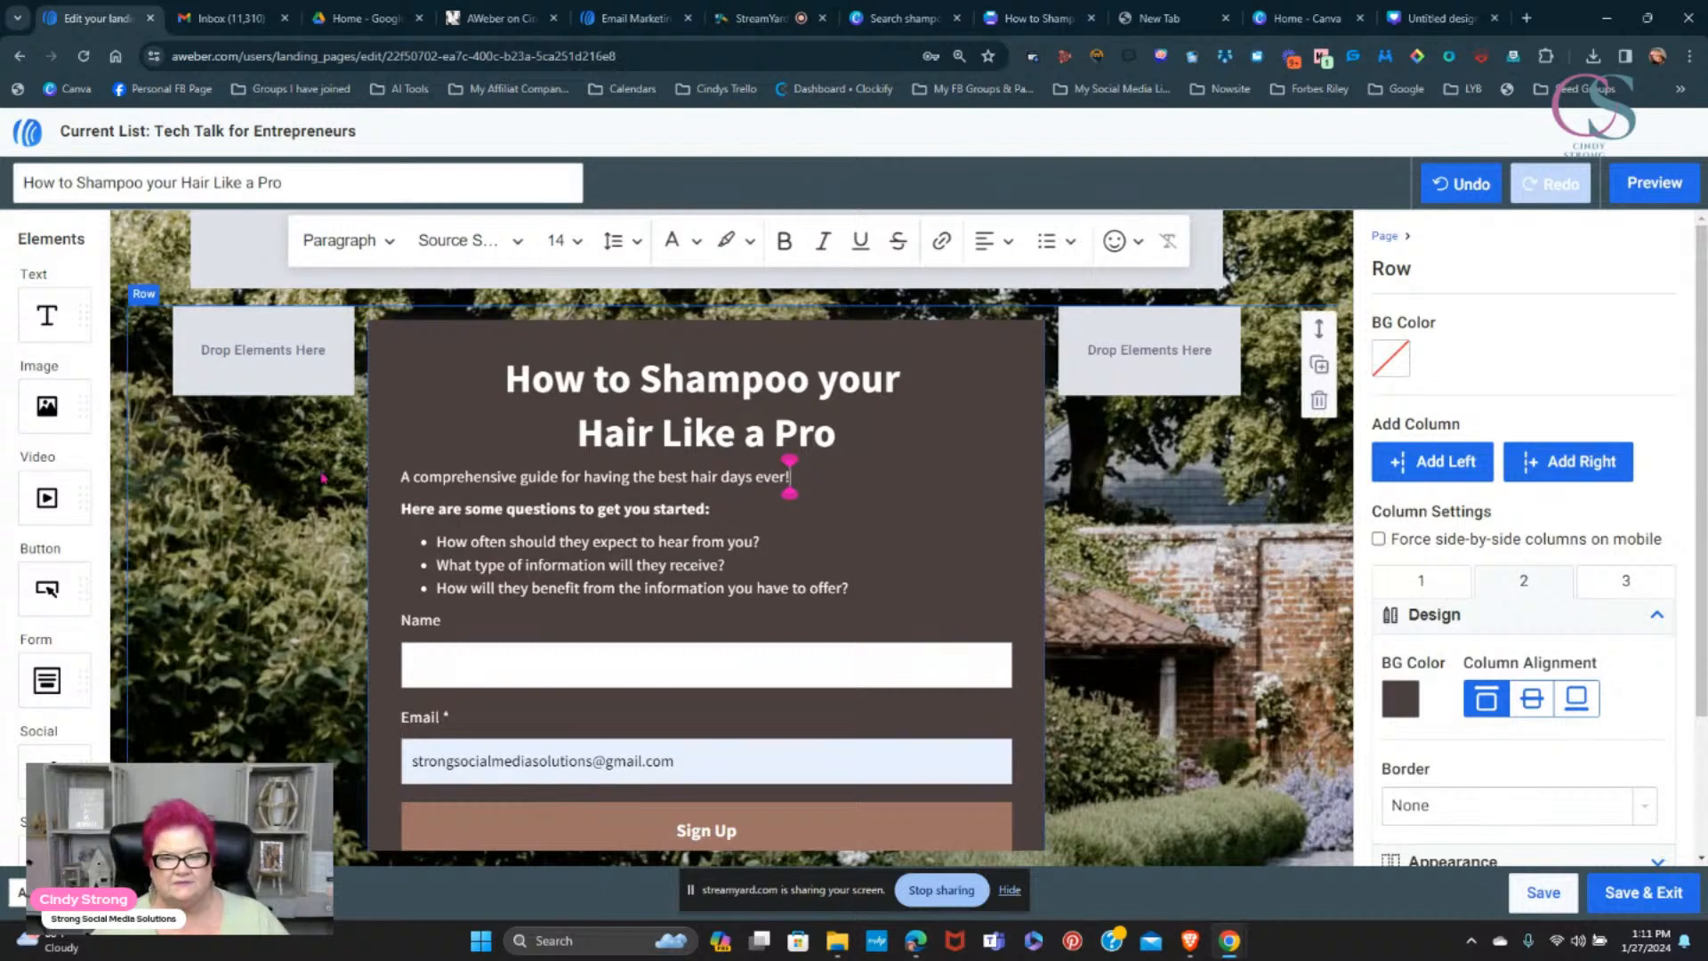
- Center the "A comprehensive guide" line under the heading
{"action": "left_click_drag", "start_coordinate": [790, 475], "coordinate": [400, 475]}
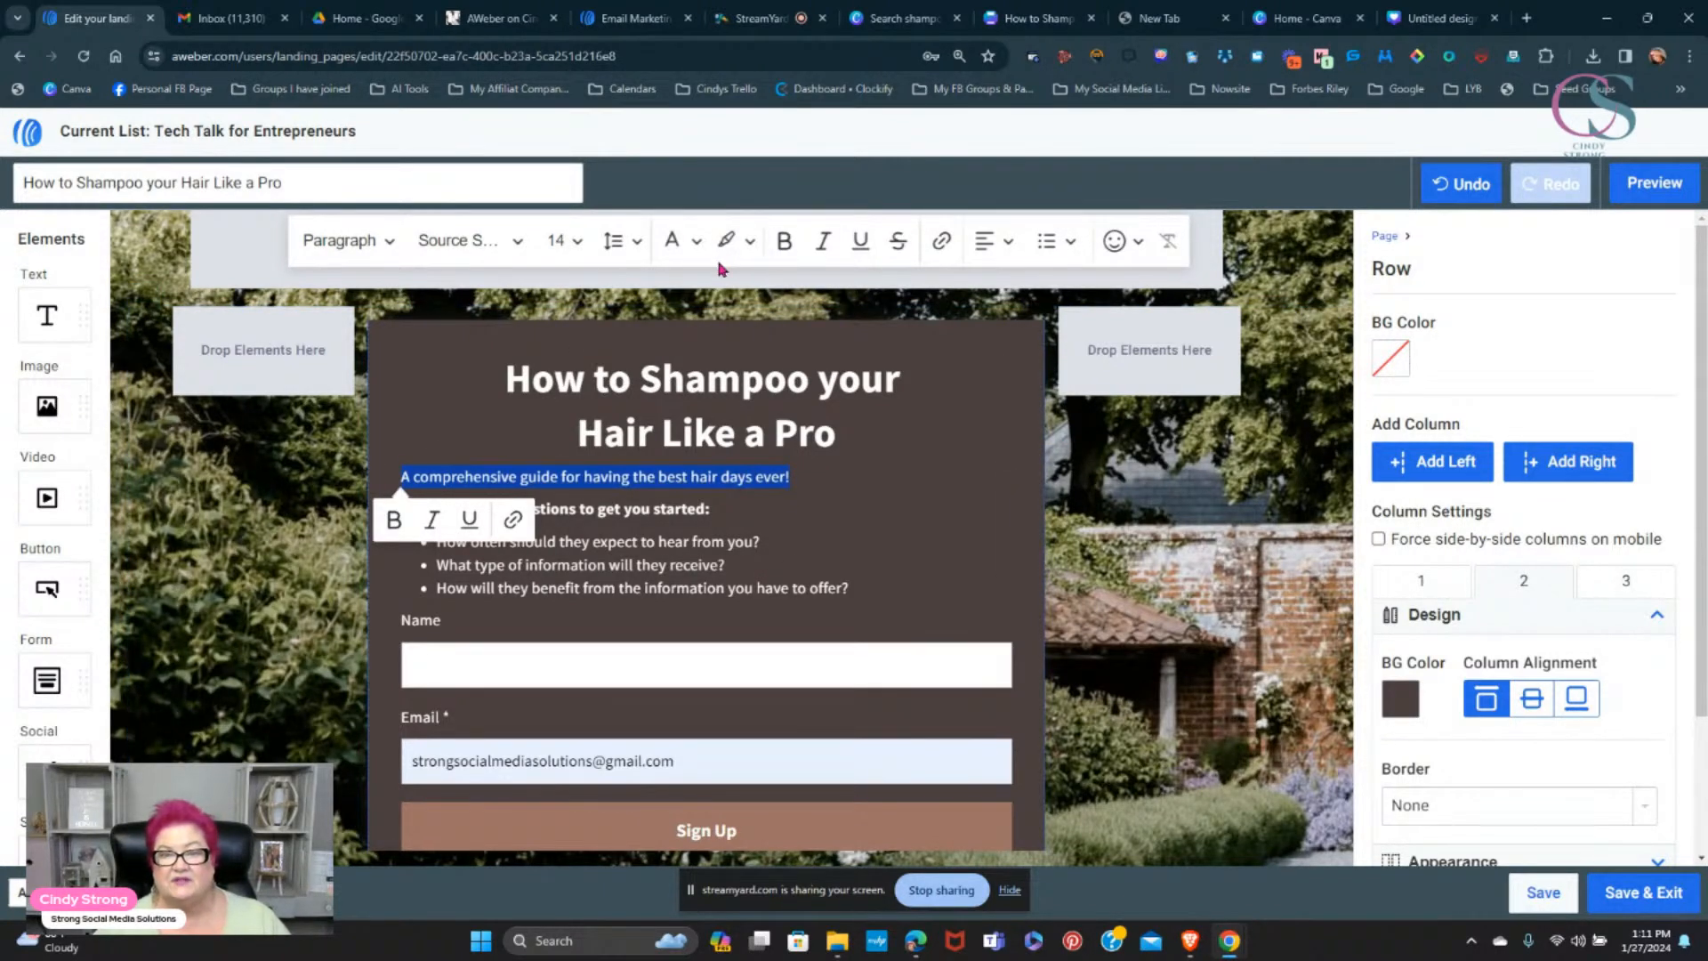
{"action": "left_click", "coordinate": [978, 253]}
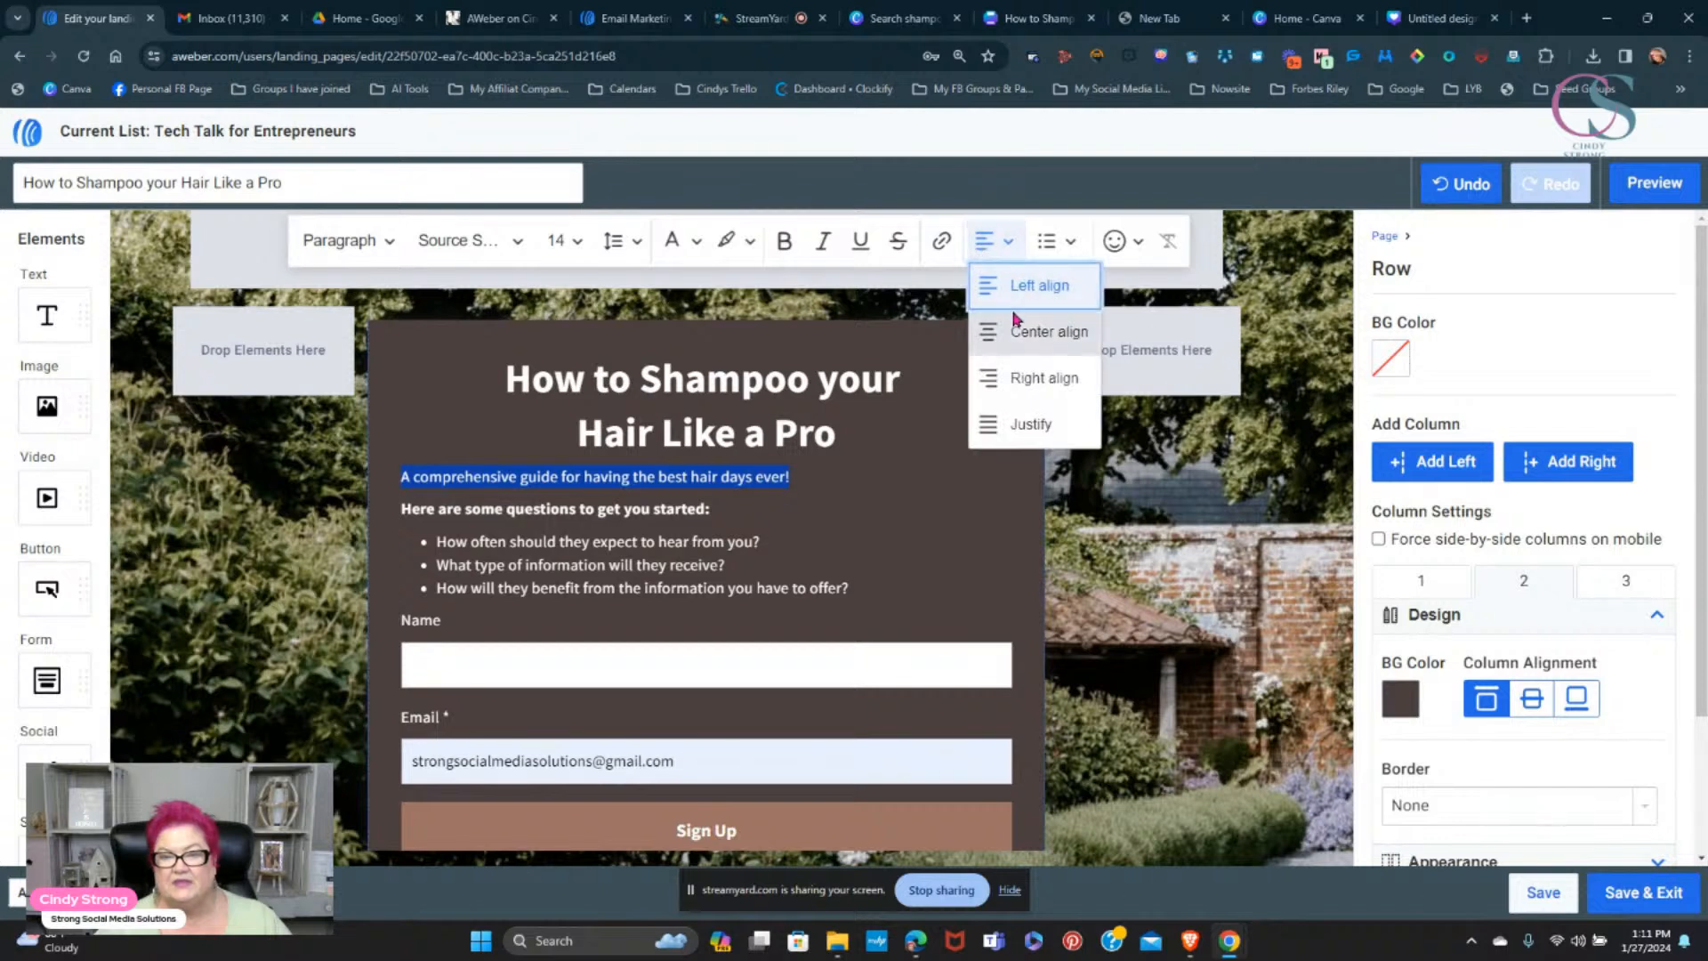
{"action": "left_click", "coordinate": [978, 331]}
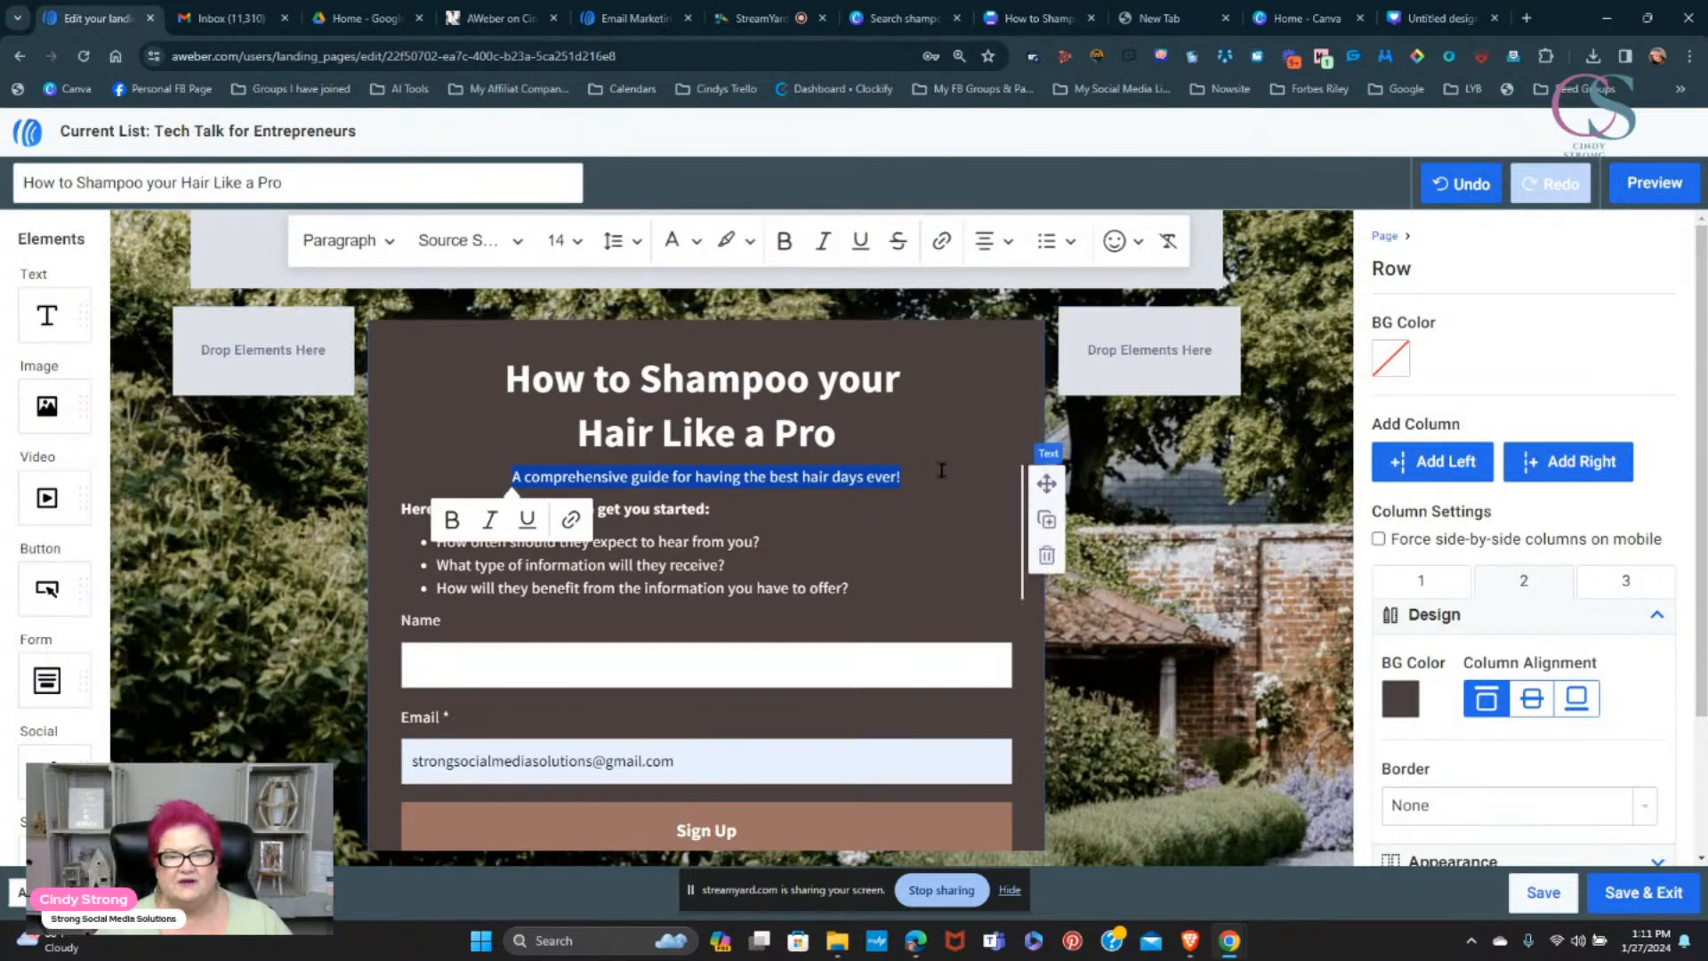
{"action": "left_click", "coordinate": [901, 476]}
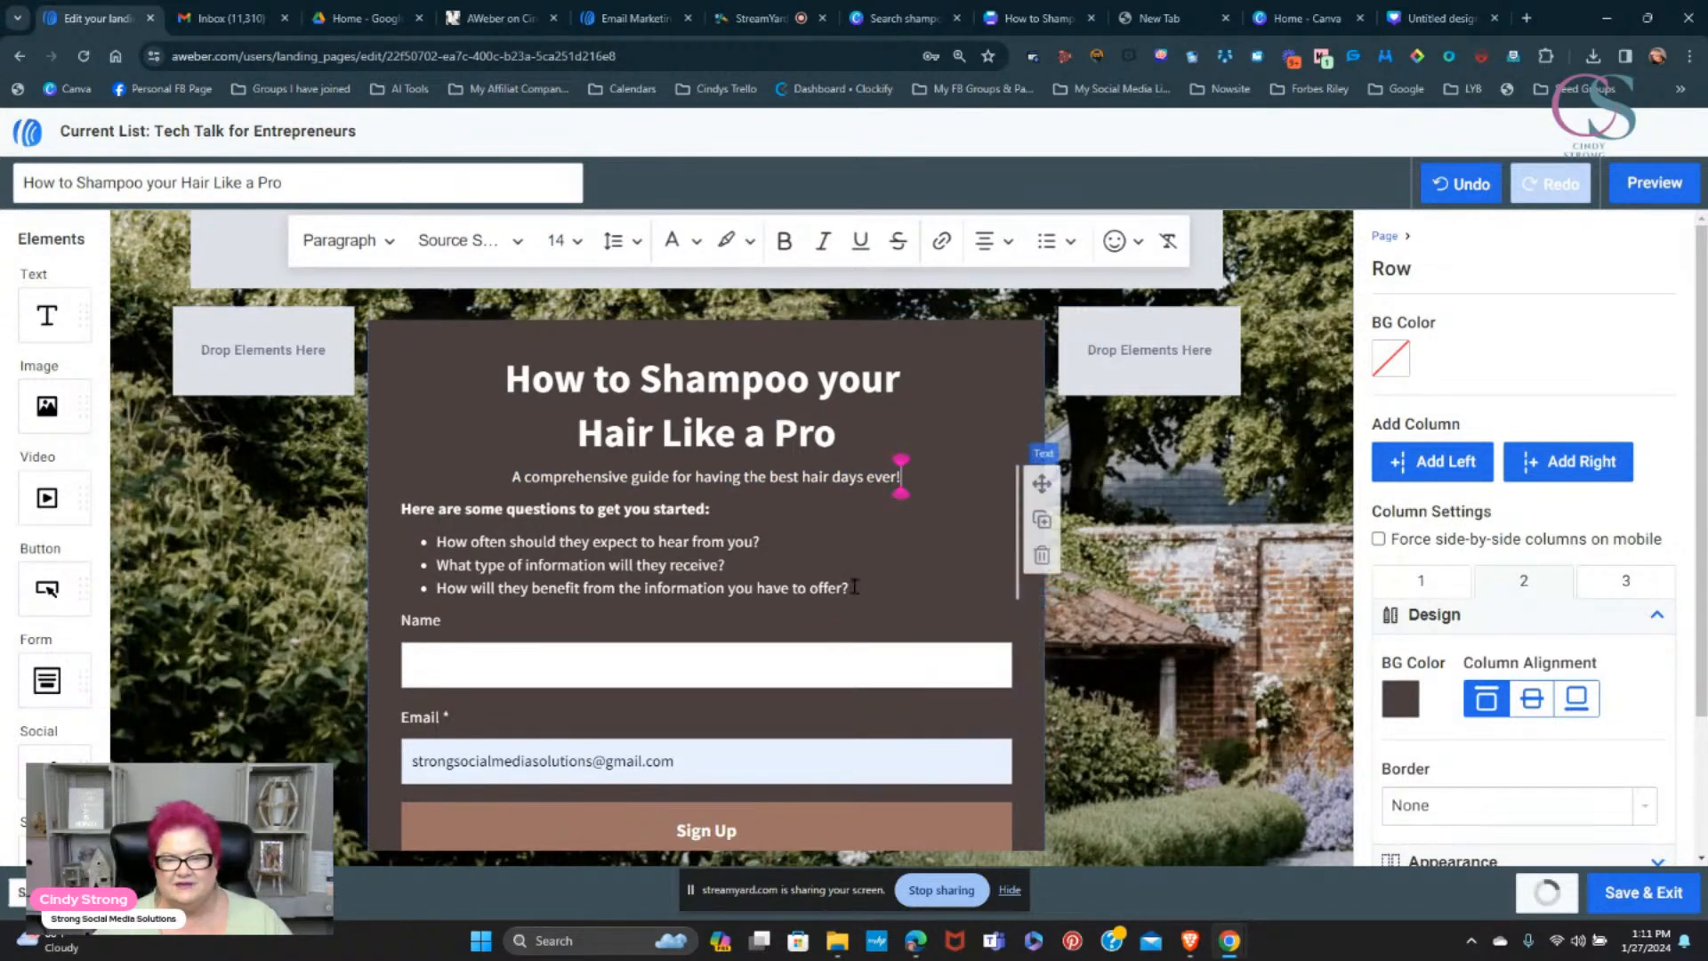
- Delete the "Here are some questions to get you started" line and its bullet list from above the form fields
{"action": "left_click_drag", "start_coordinate": [849, 589], "coordinate": [394, 522]}
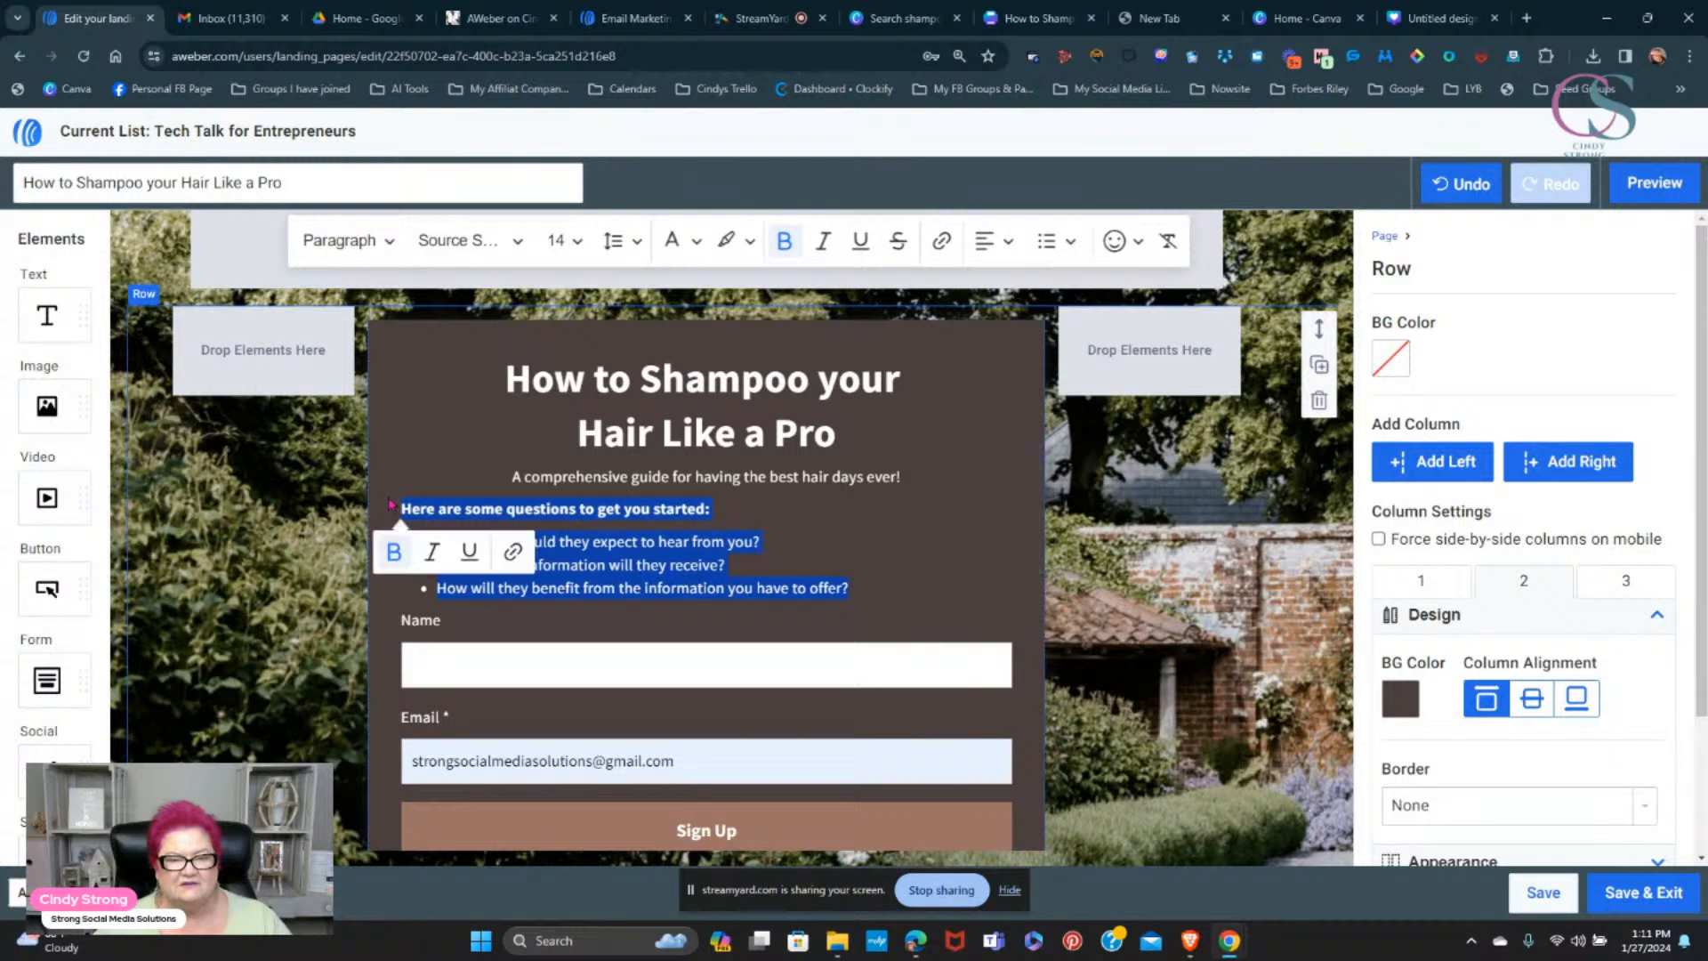
{"action": "key", "text": "BackSpace"}
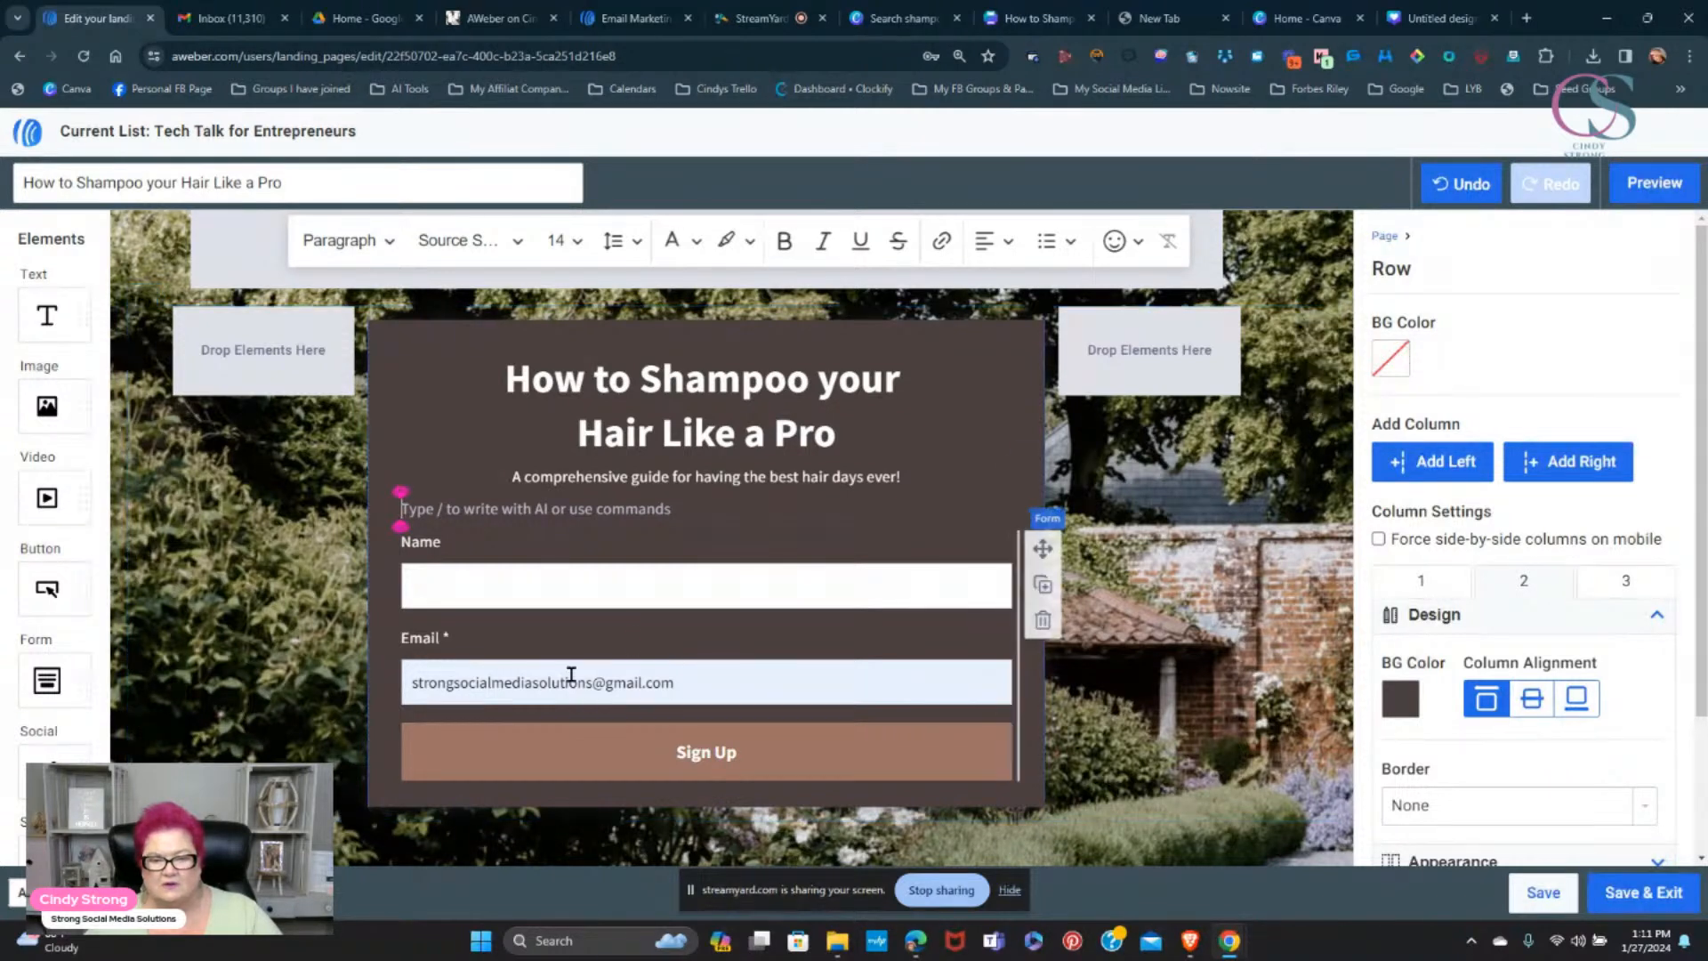
- Replace the "Sign Up" label on the form's button with "CLICK HERE TO"
{"action": "left_click", "coordinate": [724, 761]}
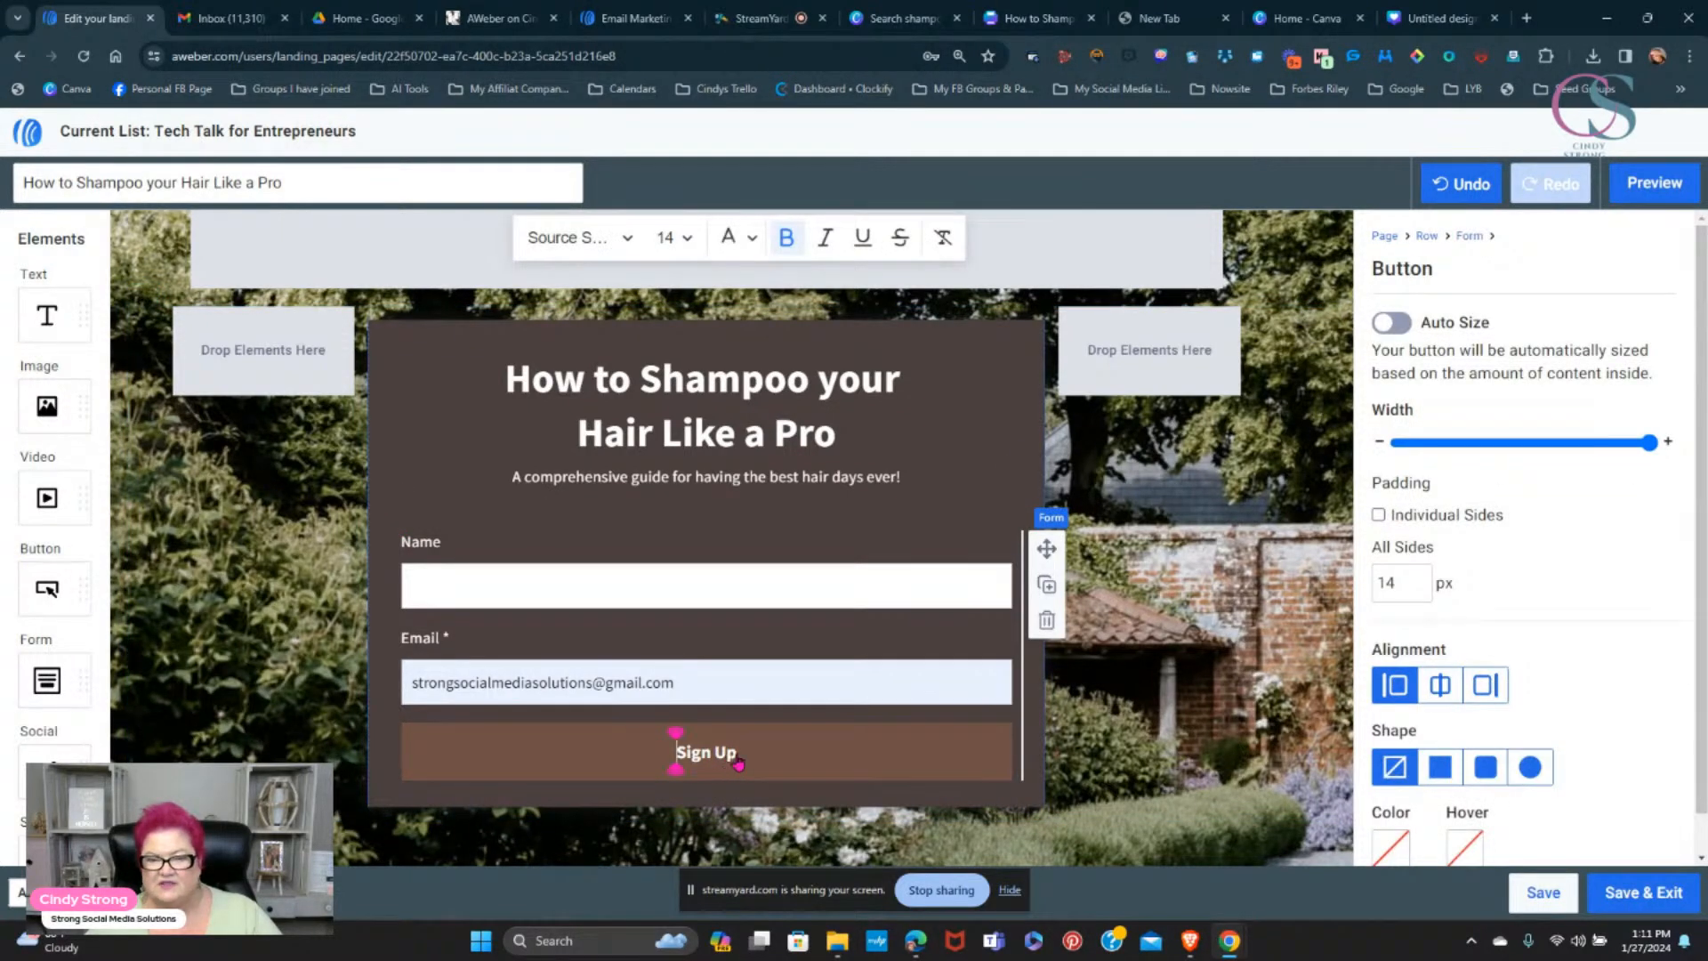
{"action": "left_click", "coordinate": [738, 754]}
{"action": "left_click_drag", "start_coordinate": [751, 755], "coordinate": [618, 751]}
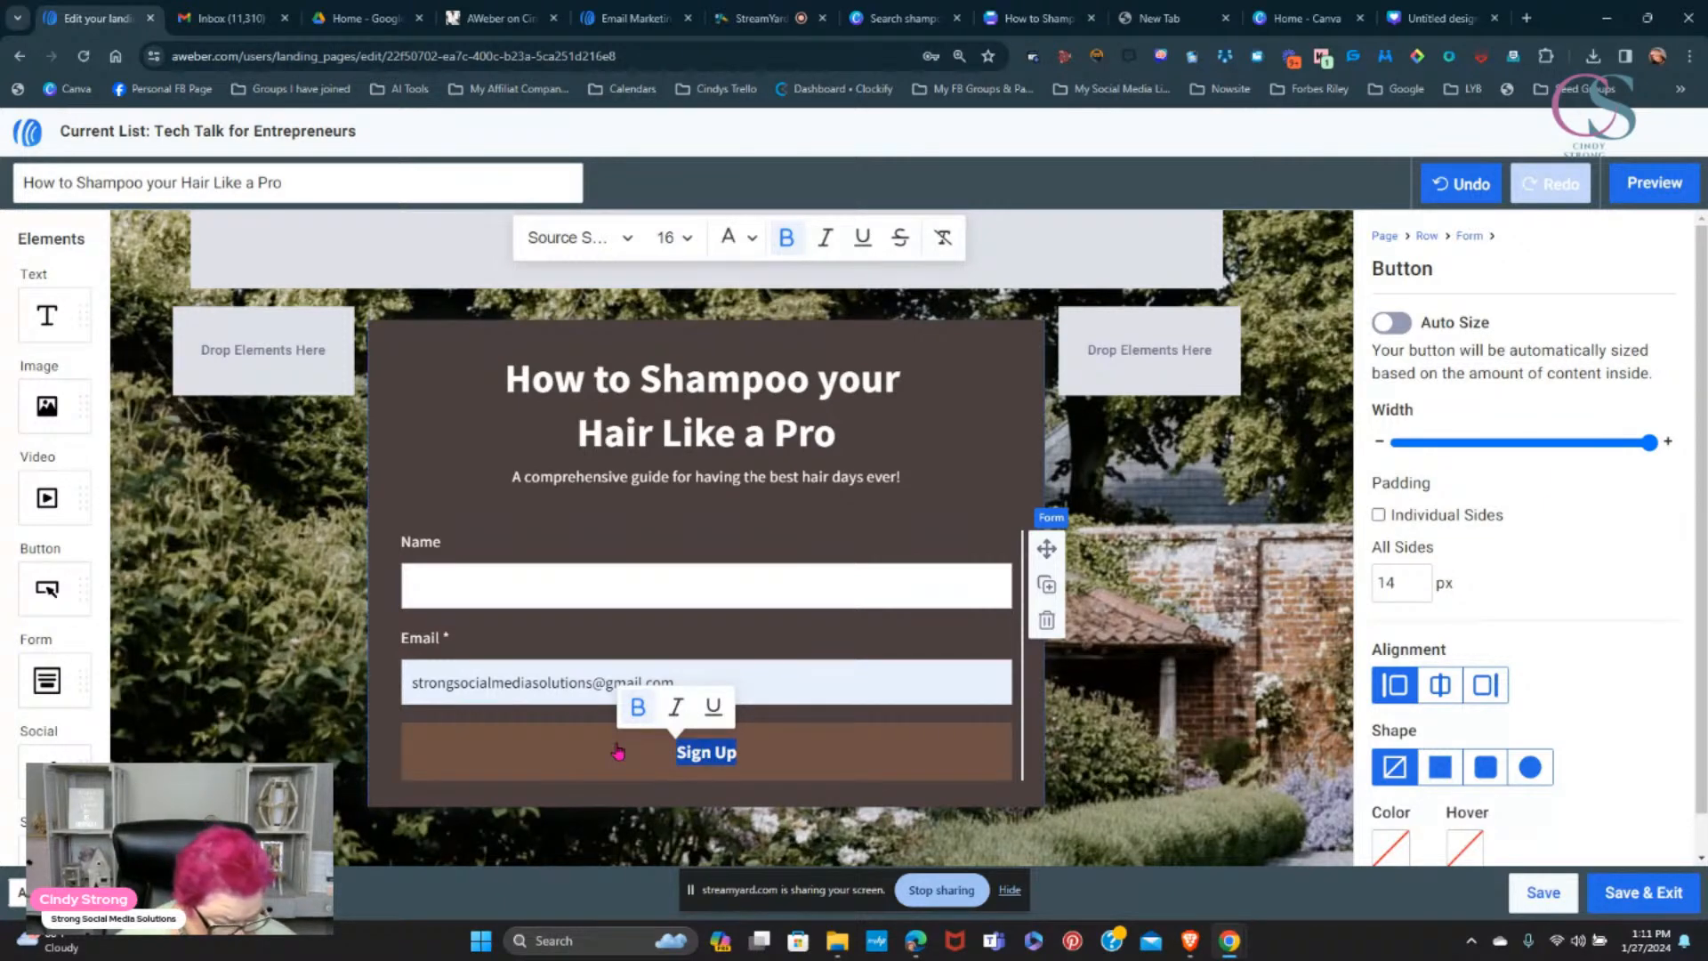
{"action": "scroll", "coordinate": [618, 751], "scroll_direction": "down", "scroll_amount": 2}
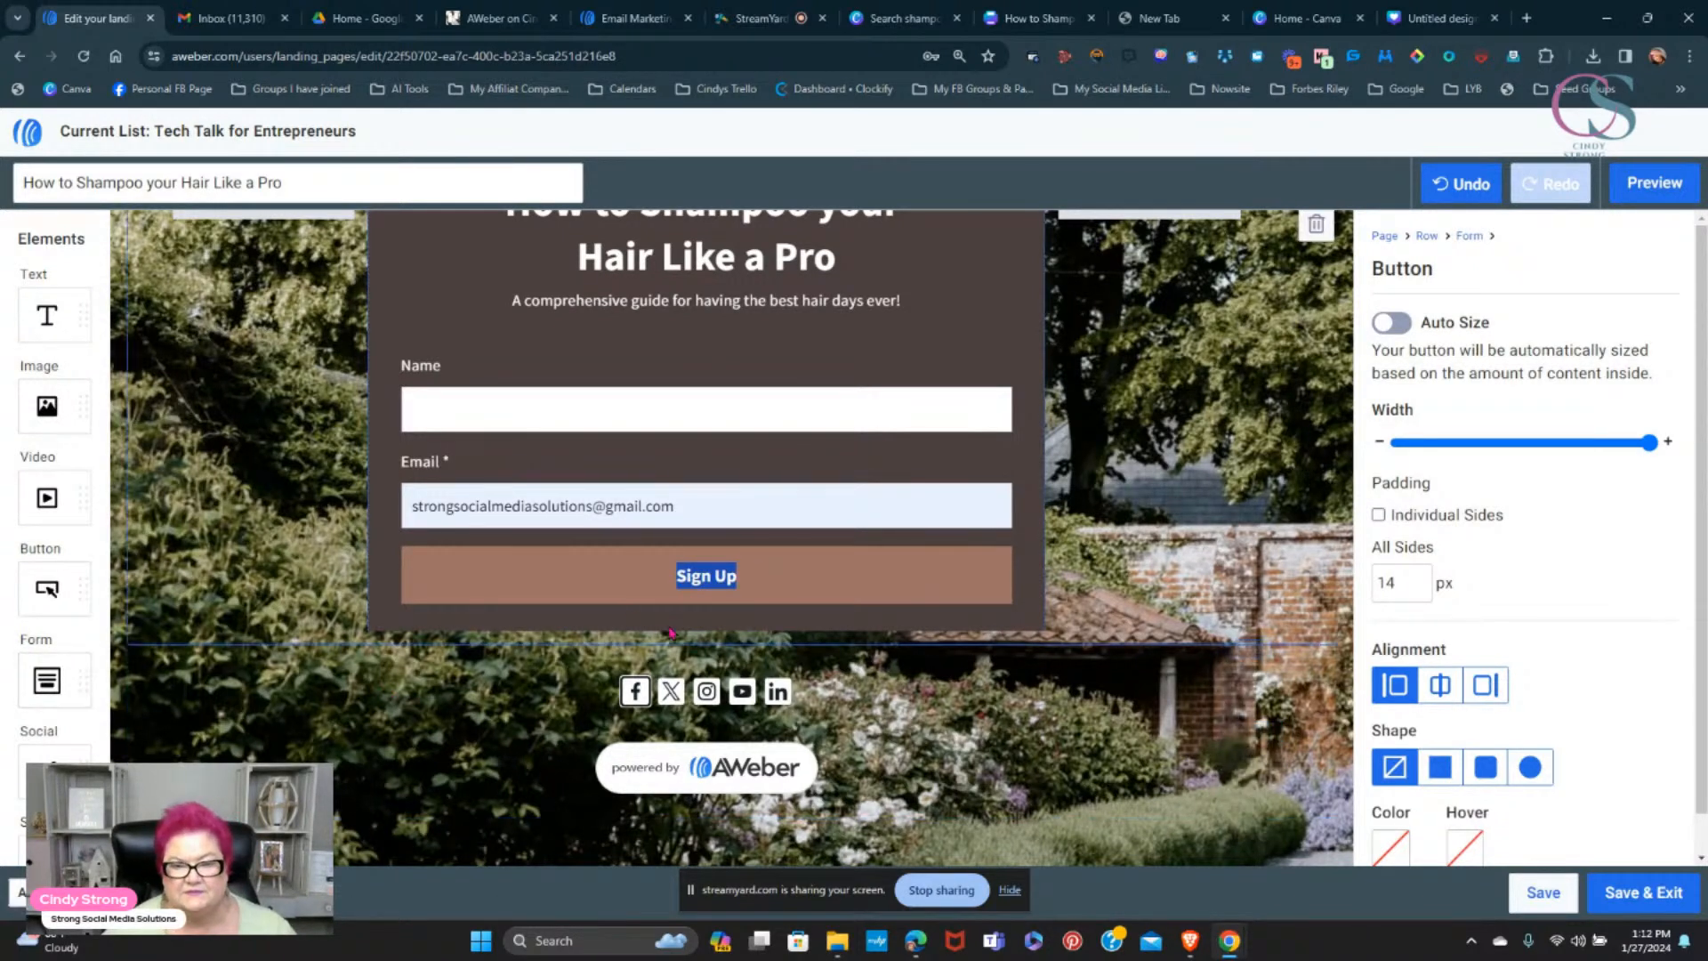
{"action": "left_click", "coordinate": [730, 579]}
{"action": "left_click_drag", "start_coordinate": [729, 580], "coordinate": [654, 583]}
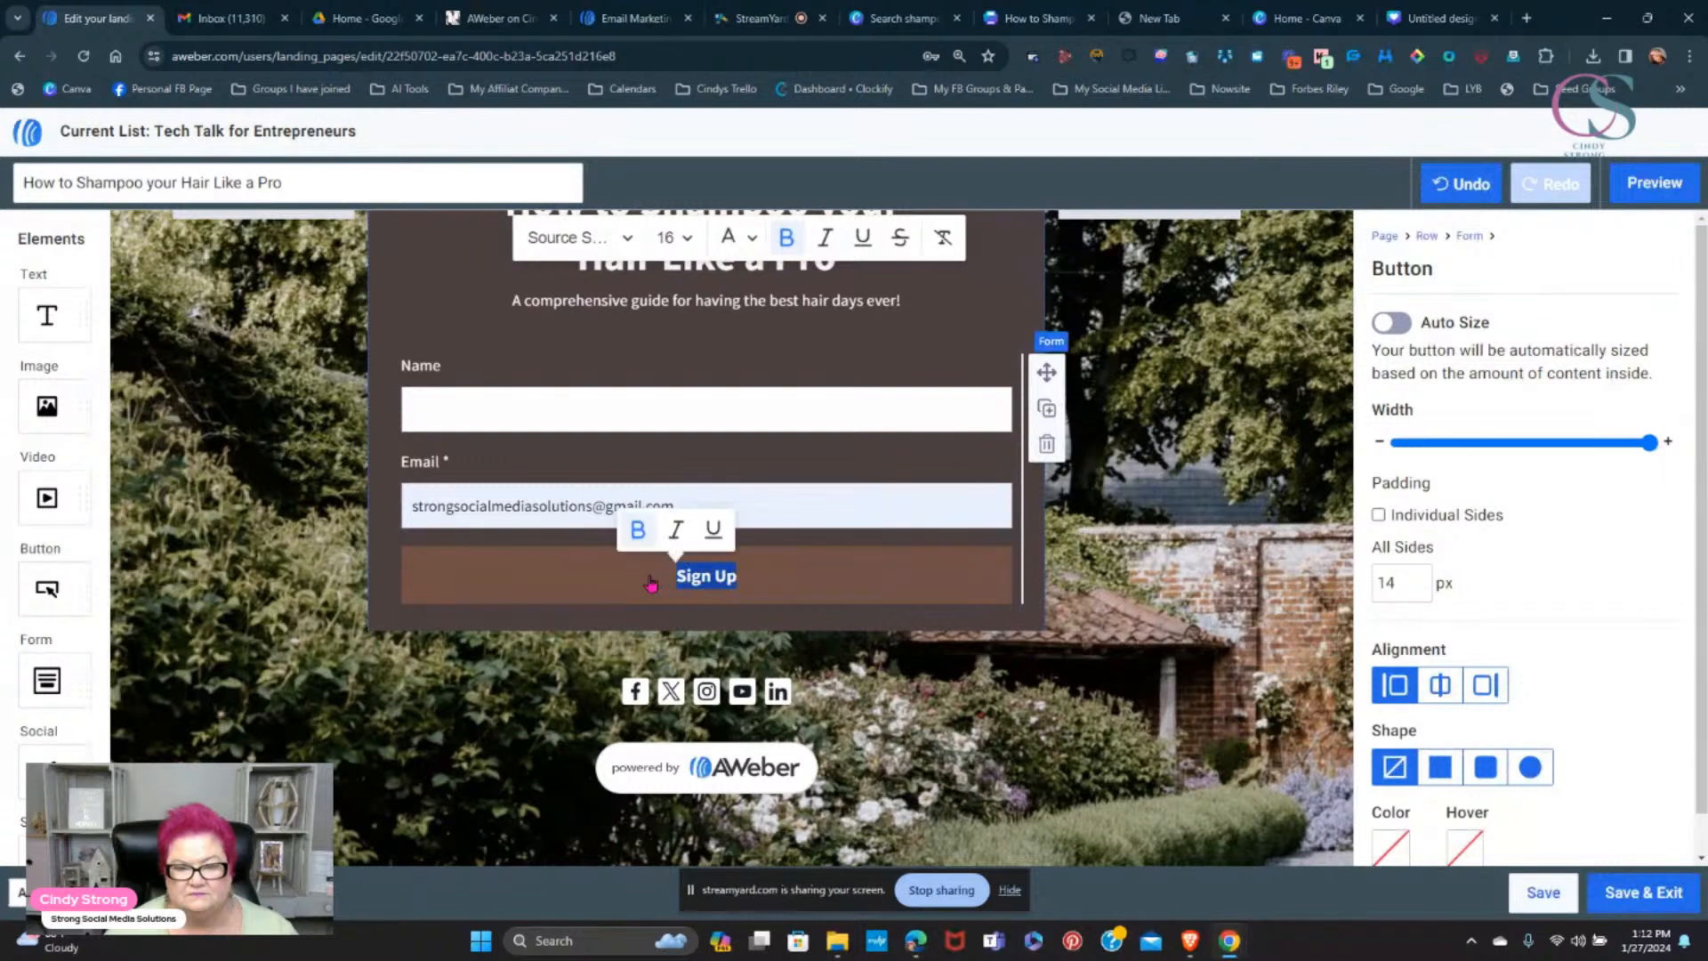
{"action": "type", "text": "CLI"}
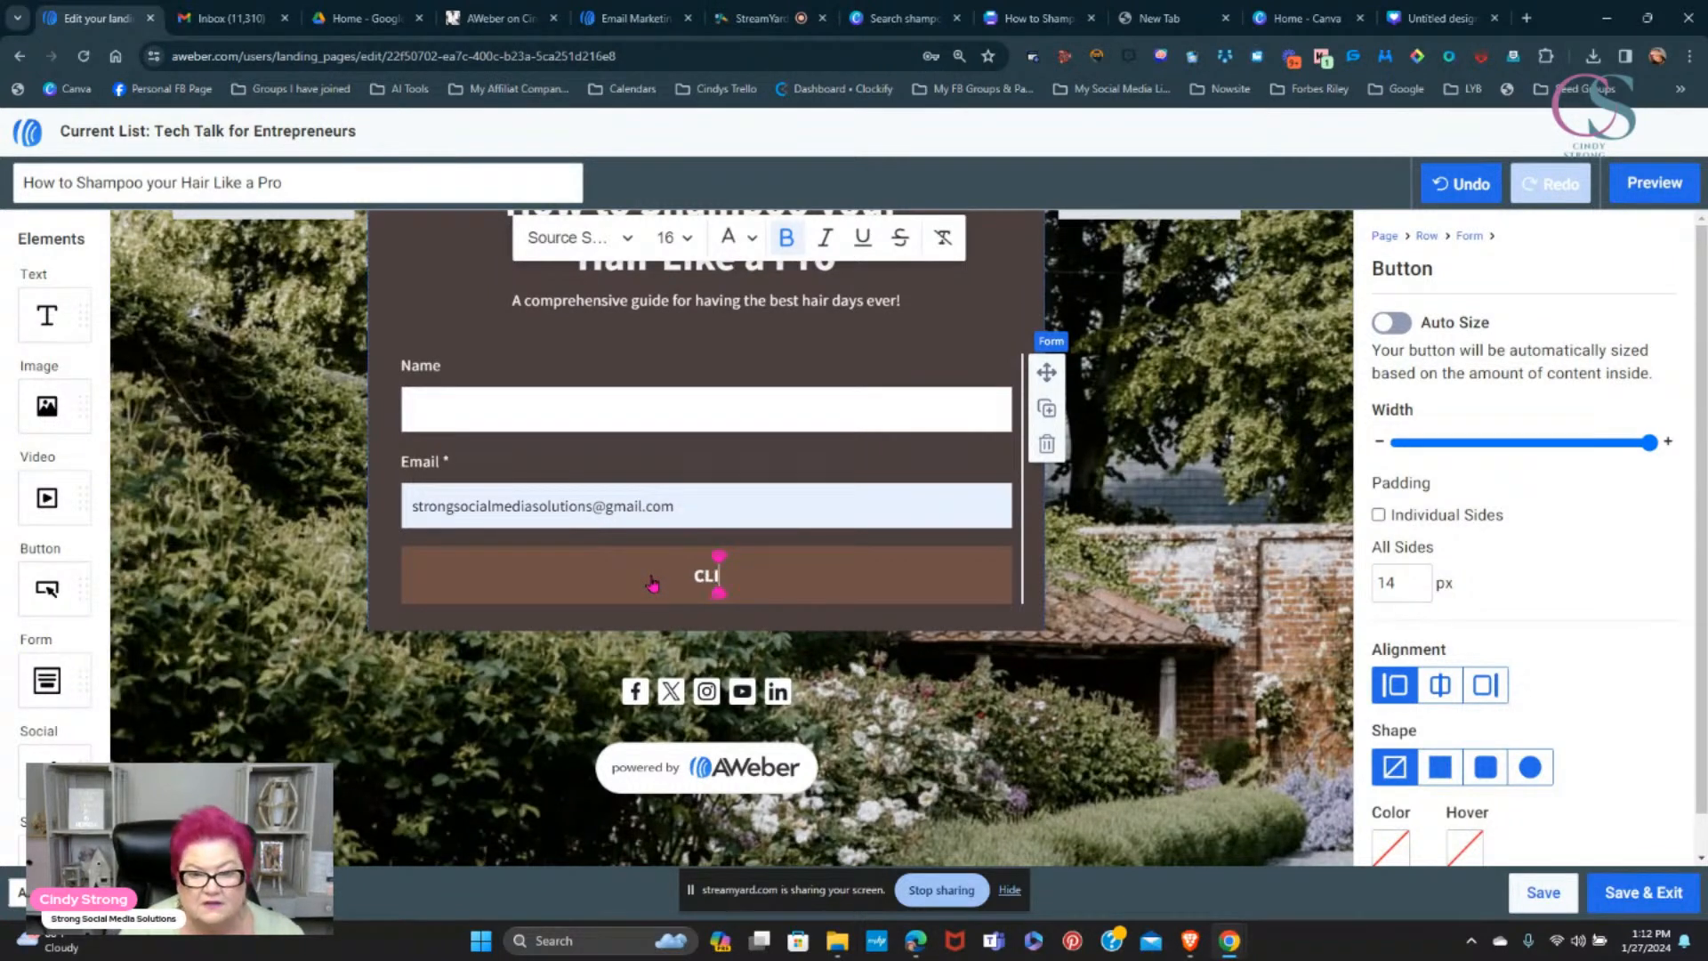
{"action": "type", "text": "CK HER"}
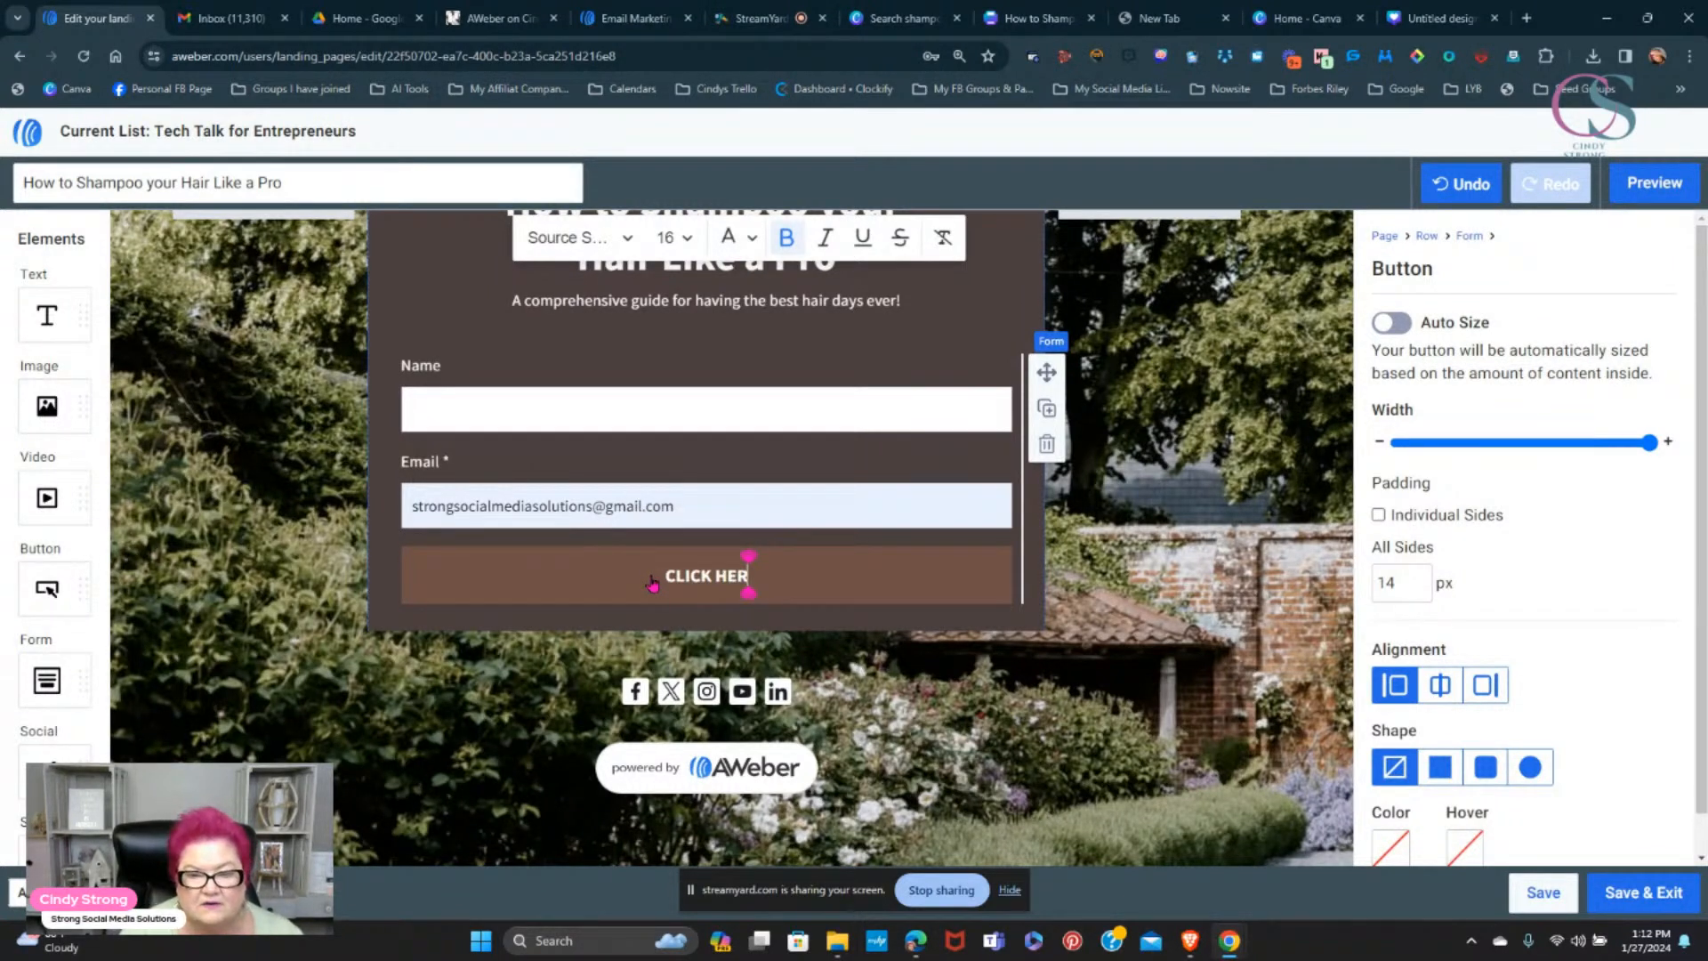
{"action": "type", "text": "E T"}
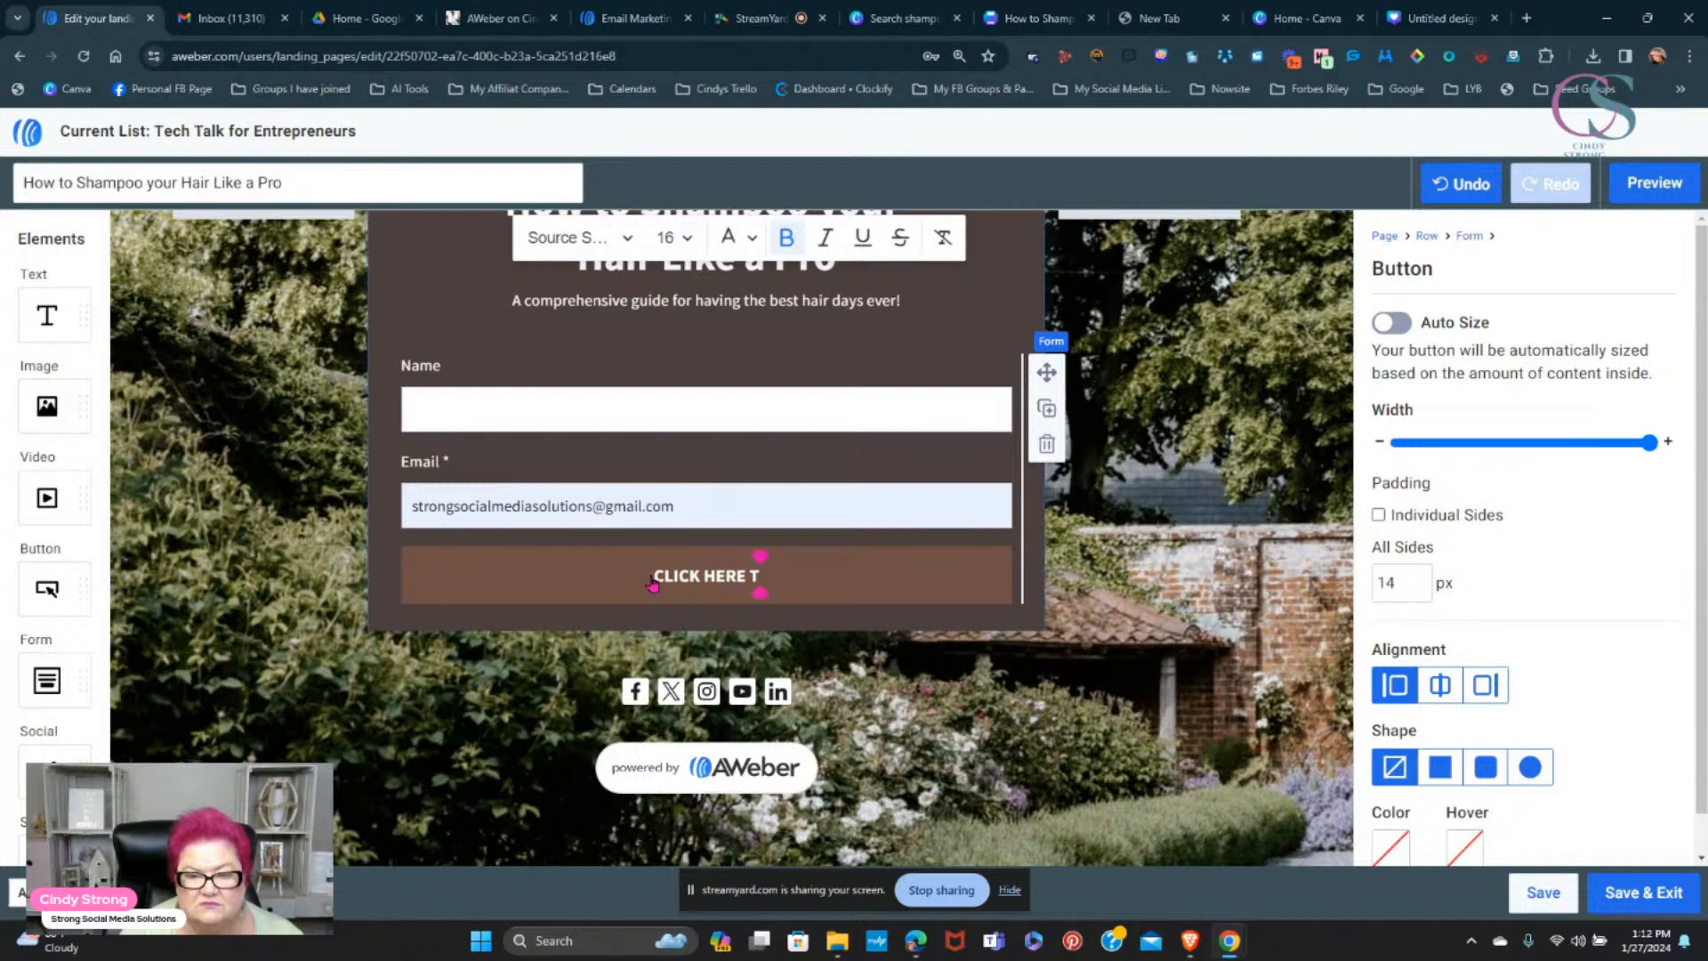
{"action": "type", "text": "O"}
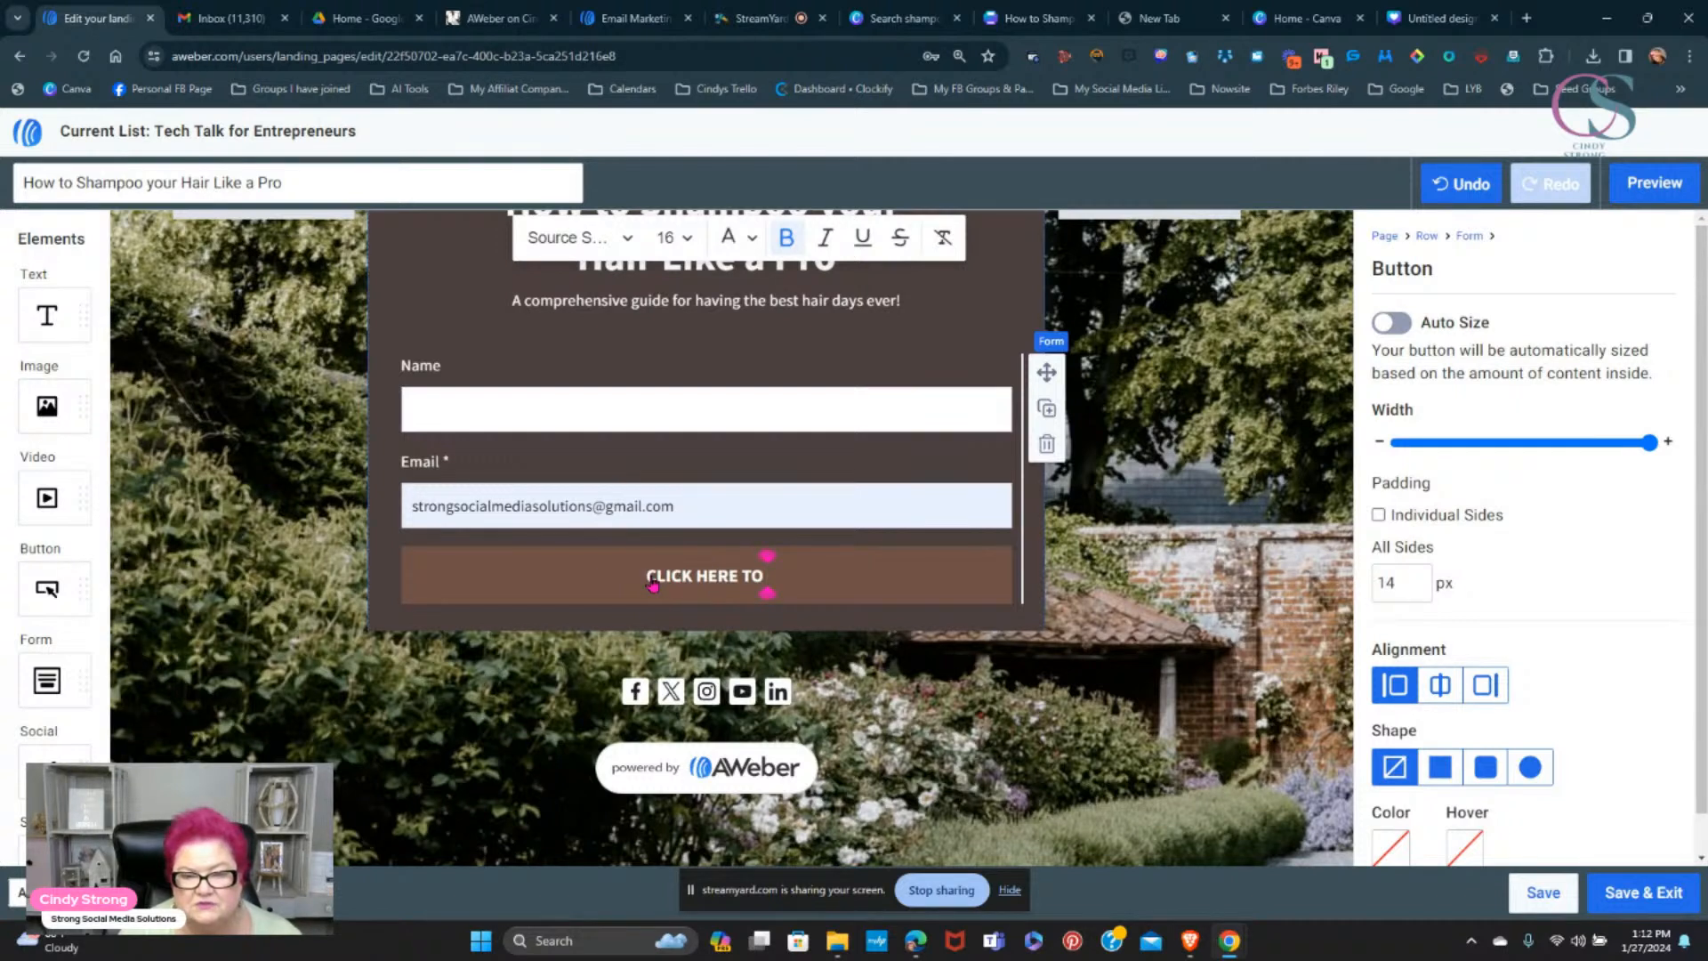
- Clear the form button's label and enter "GRAB YOUR GUIDE HERE" as its new text
{"action": "key", "text": "BackSpace"}
{"action": "key", "text": "BackSpace"}
{"action": "key", "text": "BackSpace"}
{"action": "key", "text": "BackSpace"}
{"action": "key", "text": "BackSpace"}
{"action": "key", "text": "BackSpace"}
{"action": "key", "text": "BackSpace"}
{"action": "key", "text": "BackSpace"}
{"action": "key", "text": "BackSpace"}
{"action": "key", "text": "BackSpace"}
{"action": "key", "text": "BackSpace"}
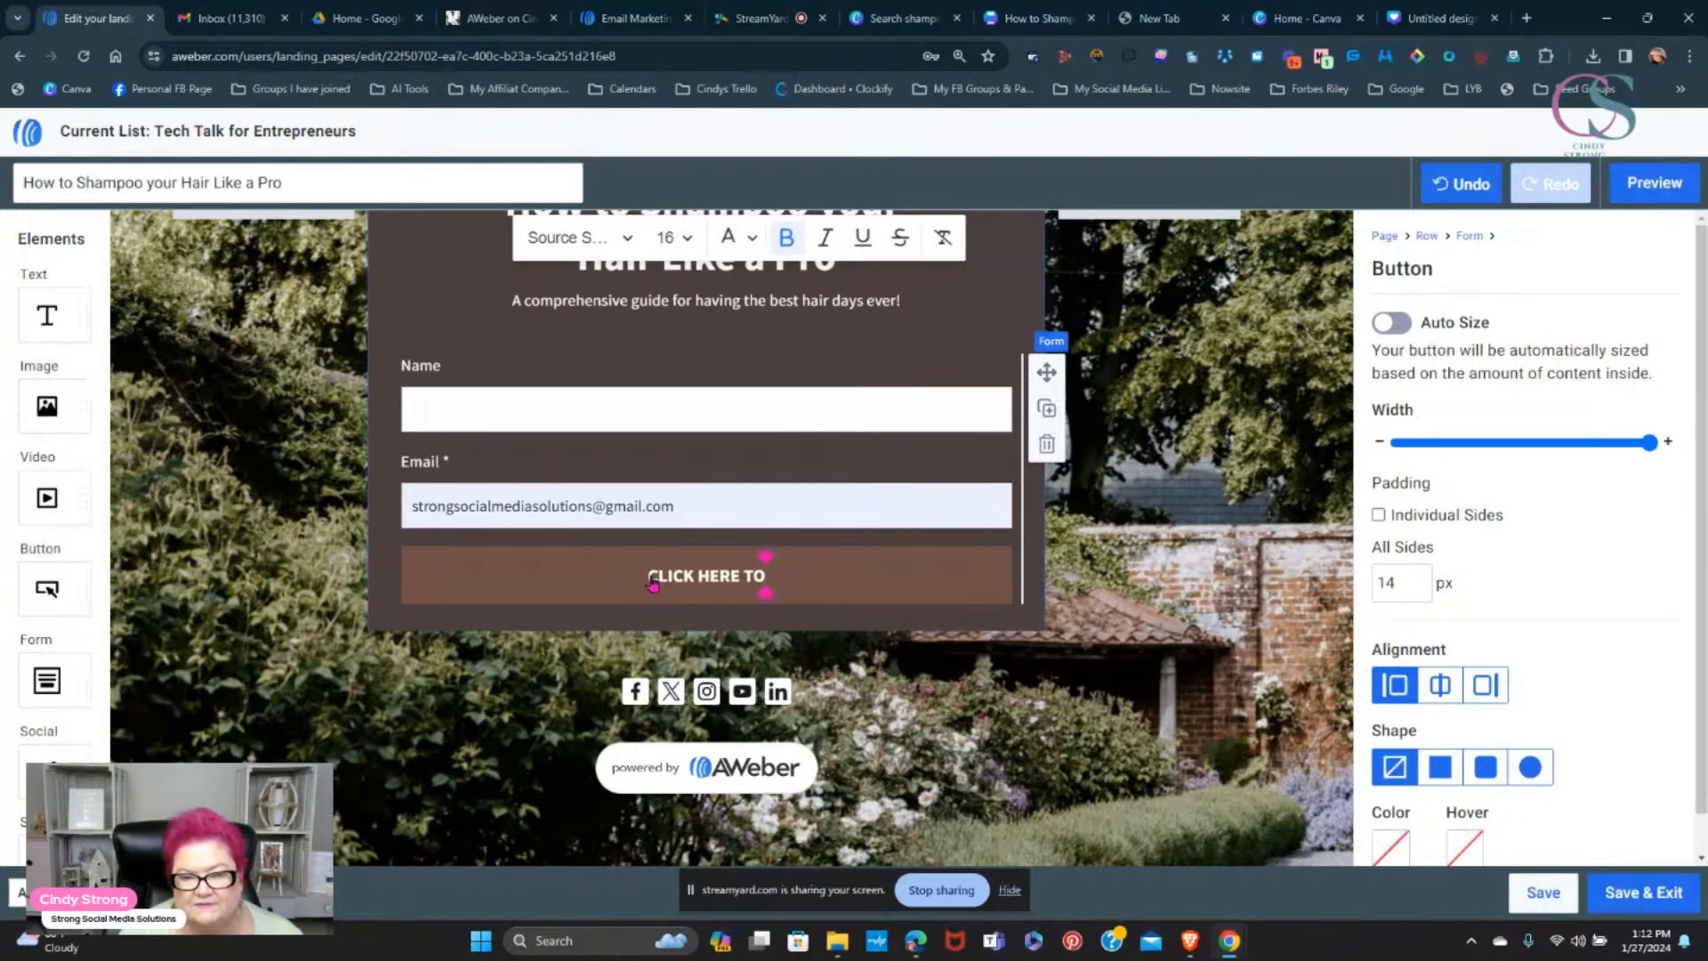
{"action": "key", "text": "BackSpace"}
{"action": "key", "text": "BackSpace"}
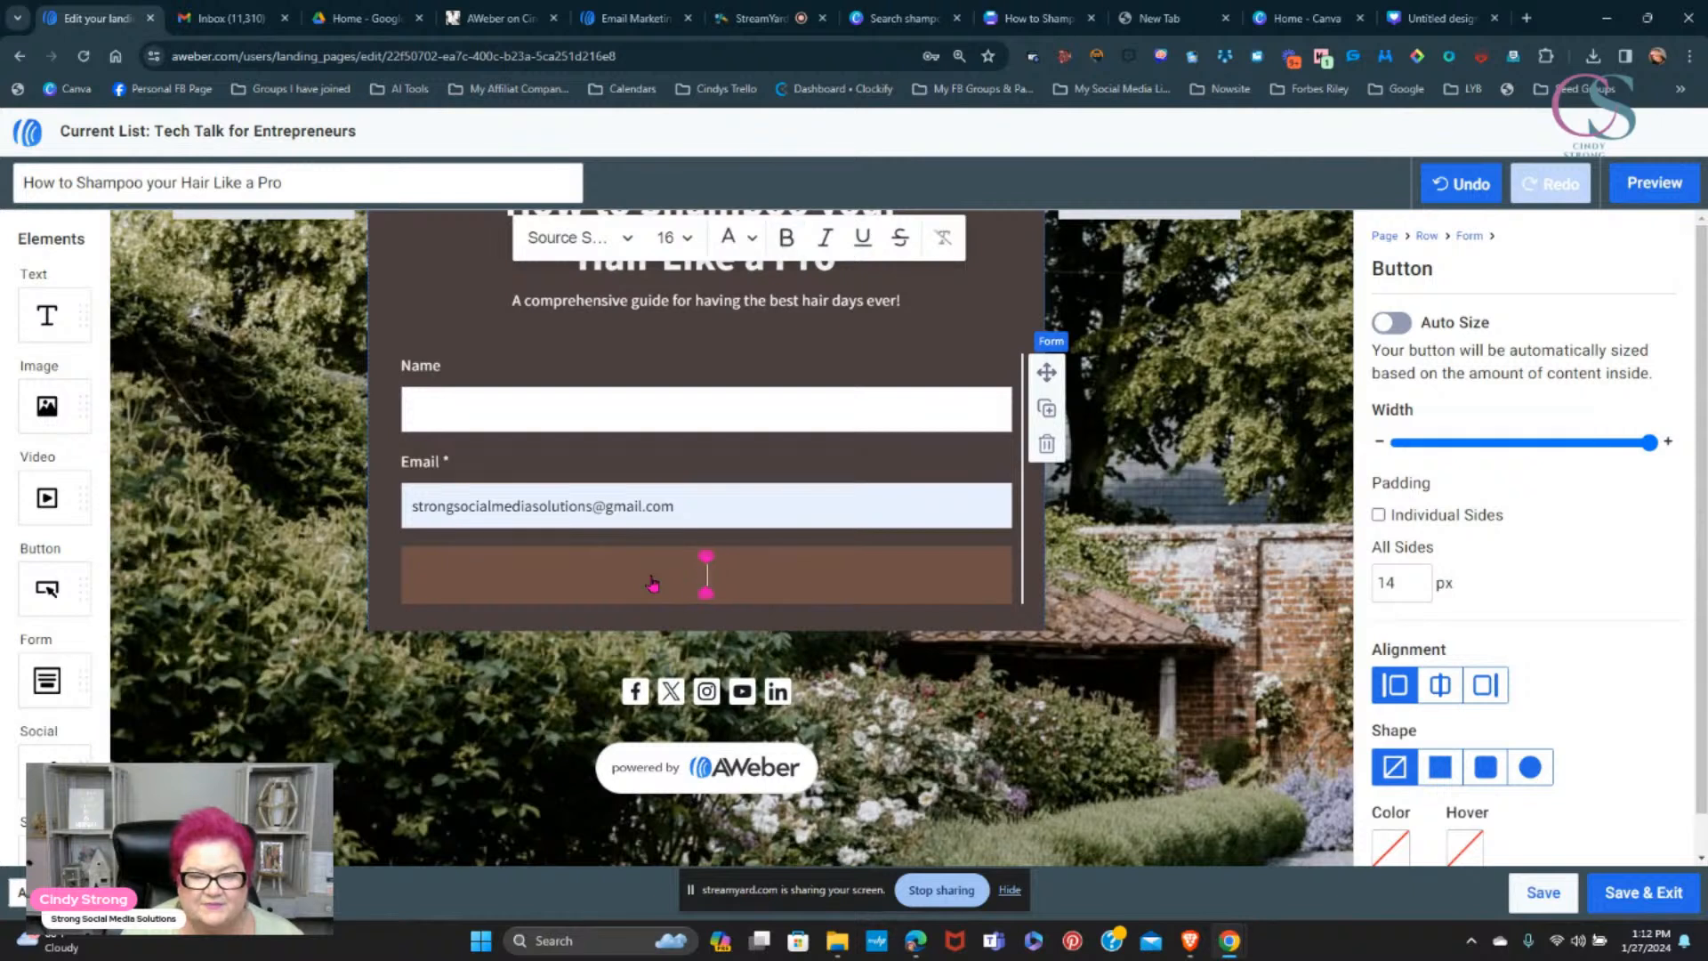
{"action": "type", "text": "GRAB"}
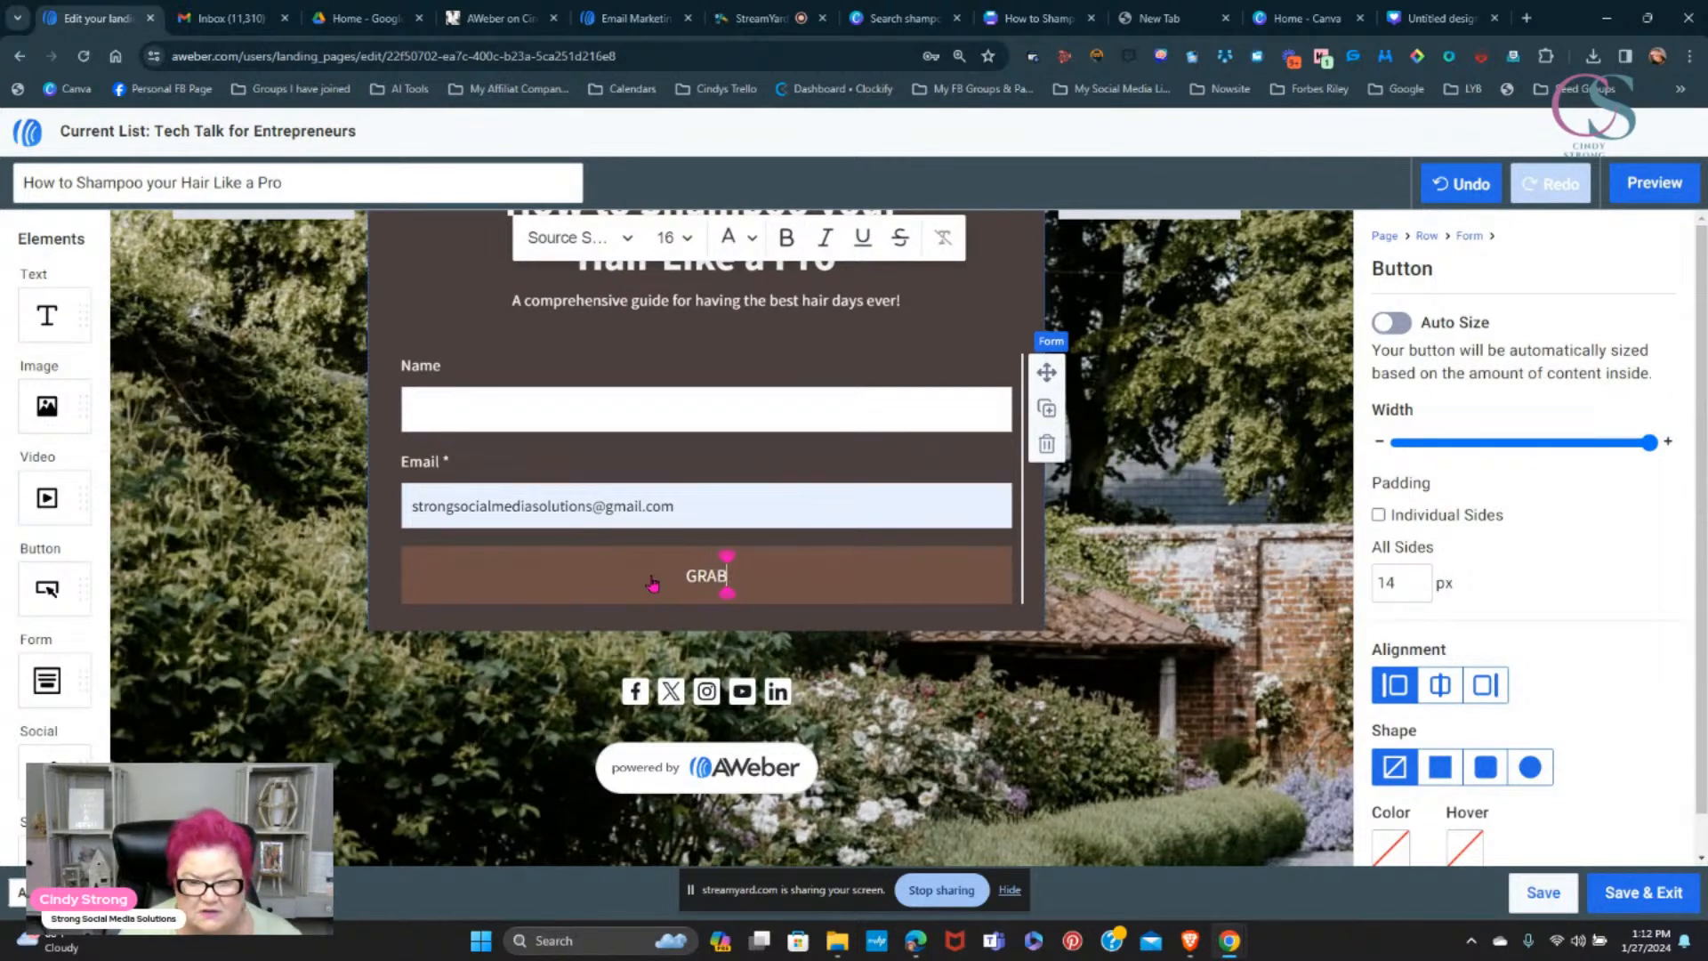
{"action": "type", "text": " YOUR G"}
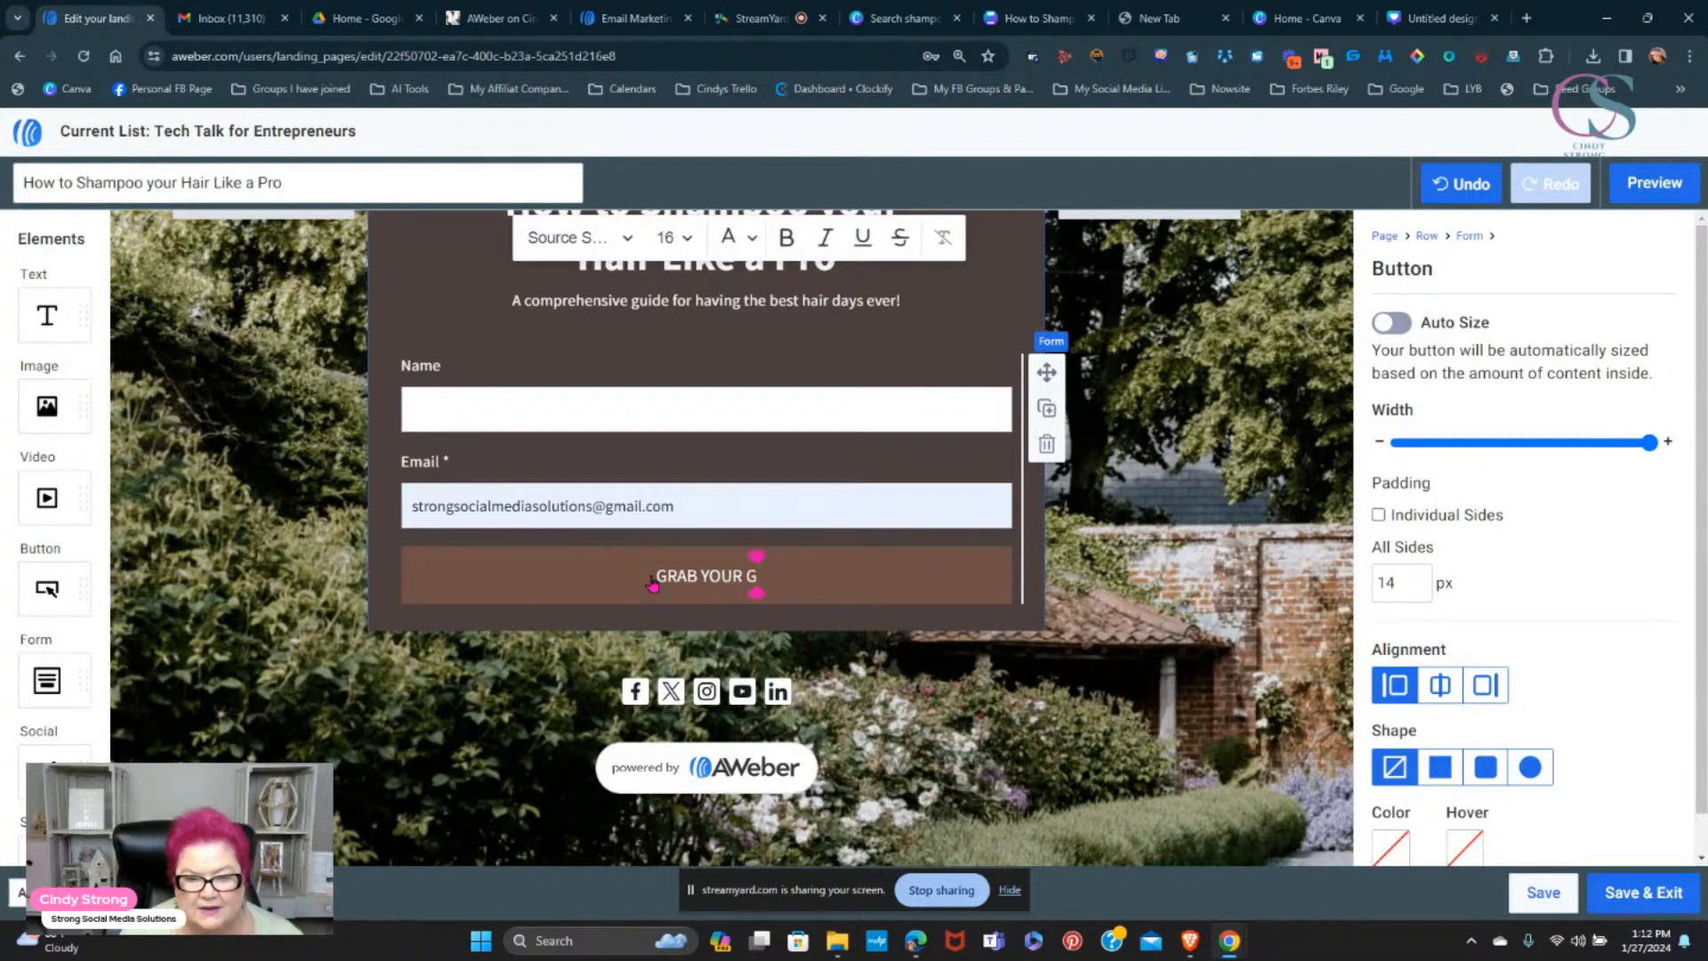
{"action": "type", "text": "UIDE EH"}
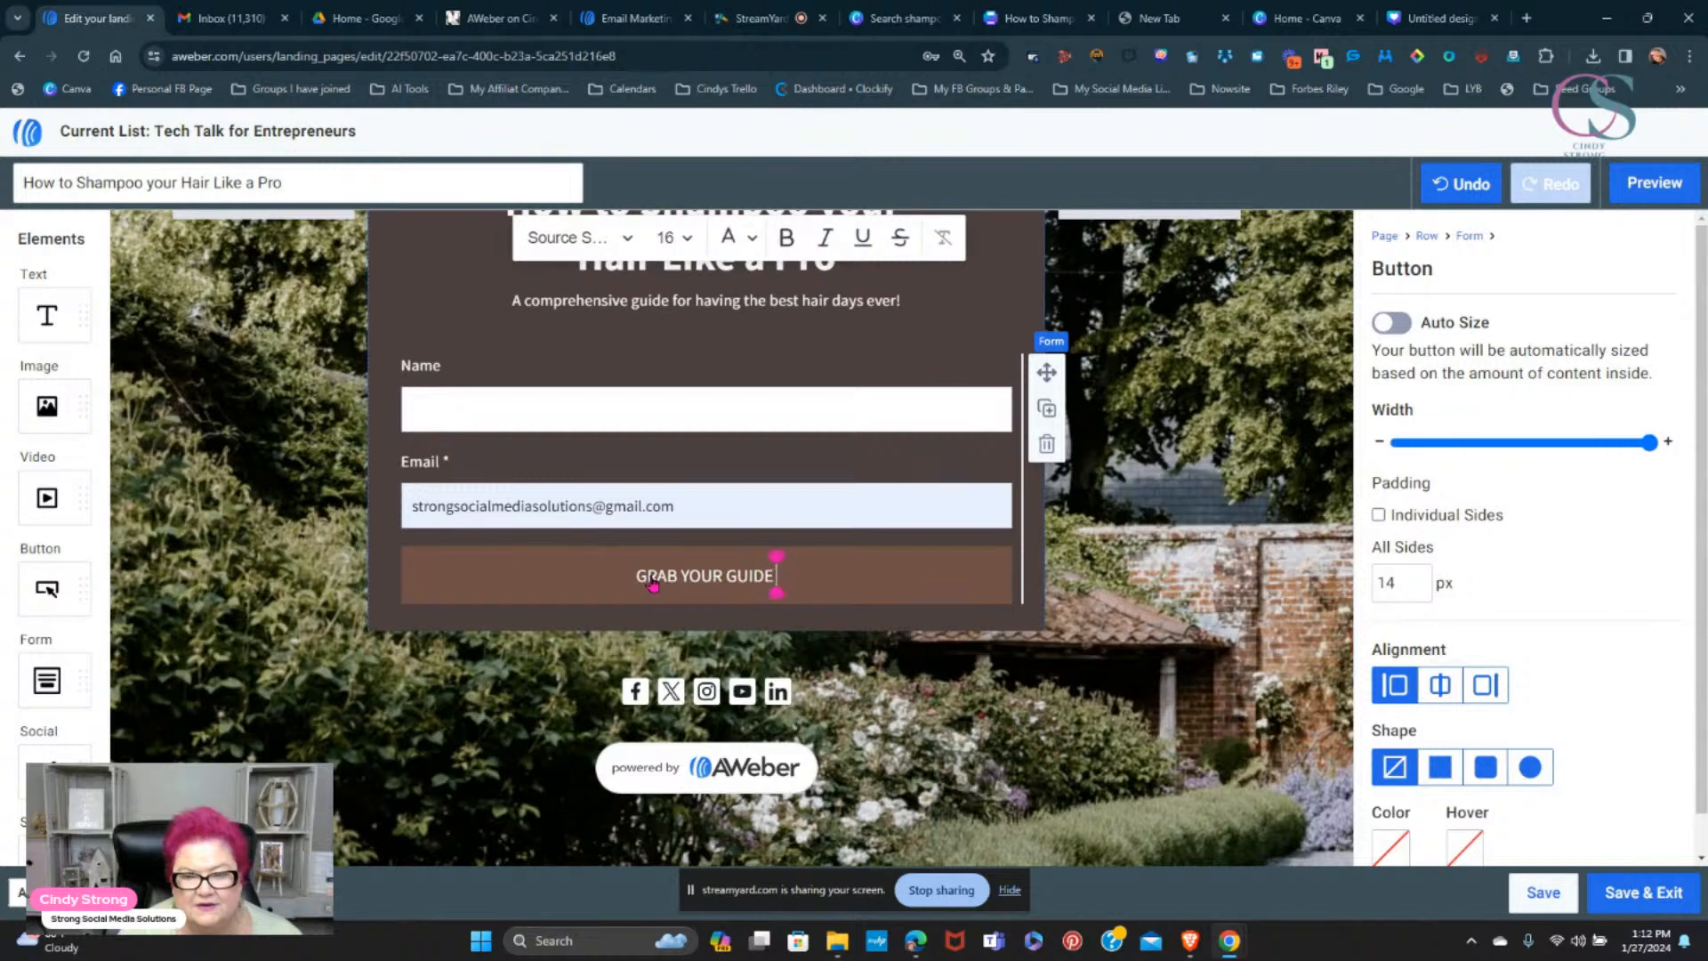
{"action": "key", "text": "BackSpace"}
{"action": "key", "text": "BackSpace"}
{"action": "type", "text": "HERE"}
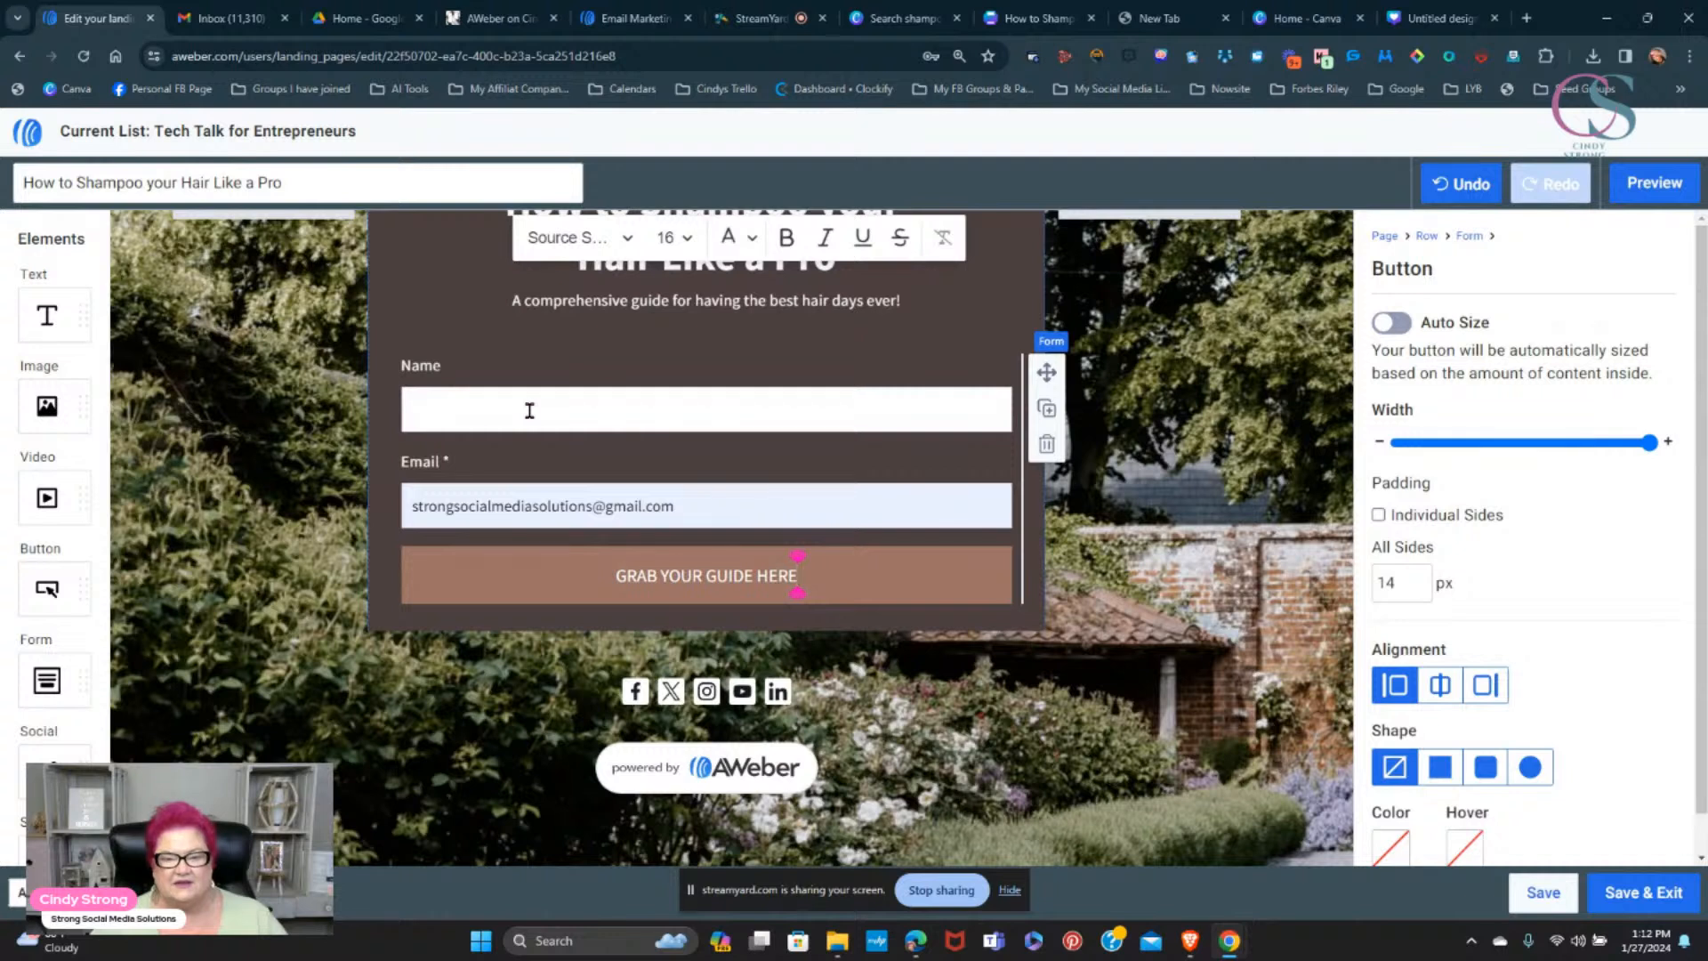
- Try the Arial Black and Comic Sans MS fonts on the "How to Shampoo your Hair Like a Pro" heading
{"action": "left_click", "coordinate": [691, 506]}
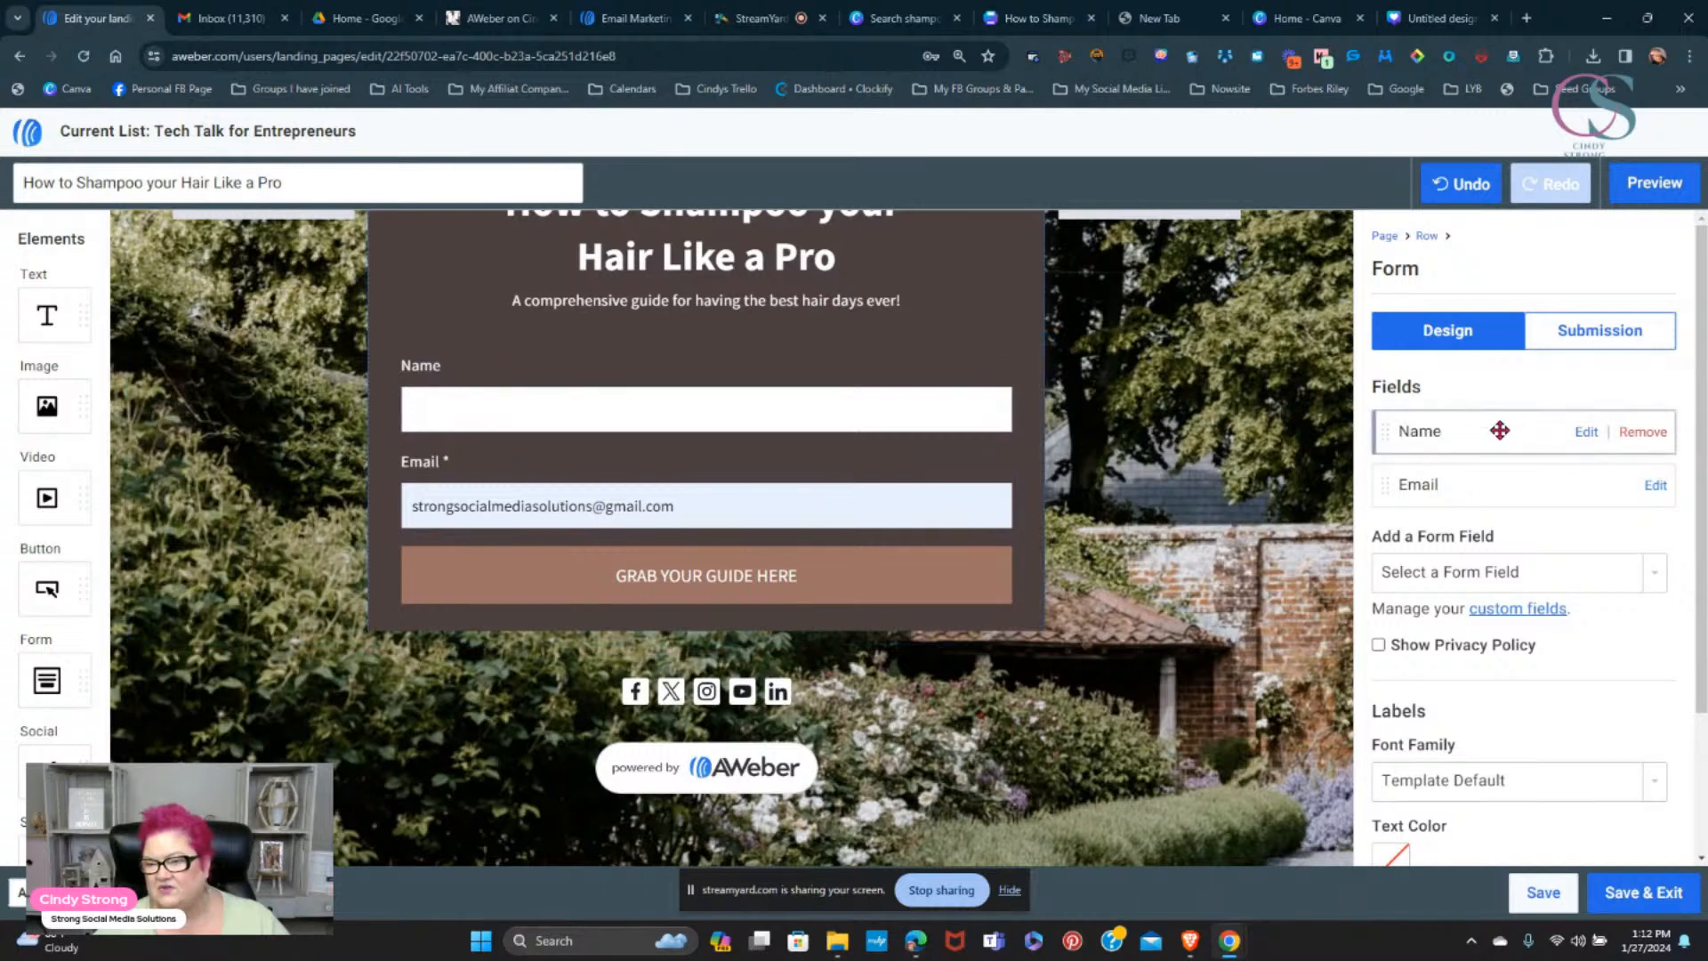
{"action": "scroll", "coordinate": [453, 368], "scroll_direction": "up", "scroll_amount": 3}
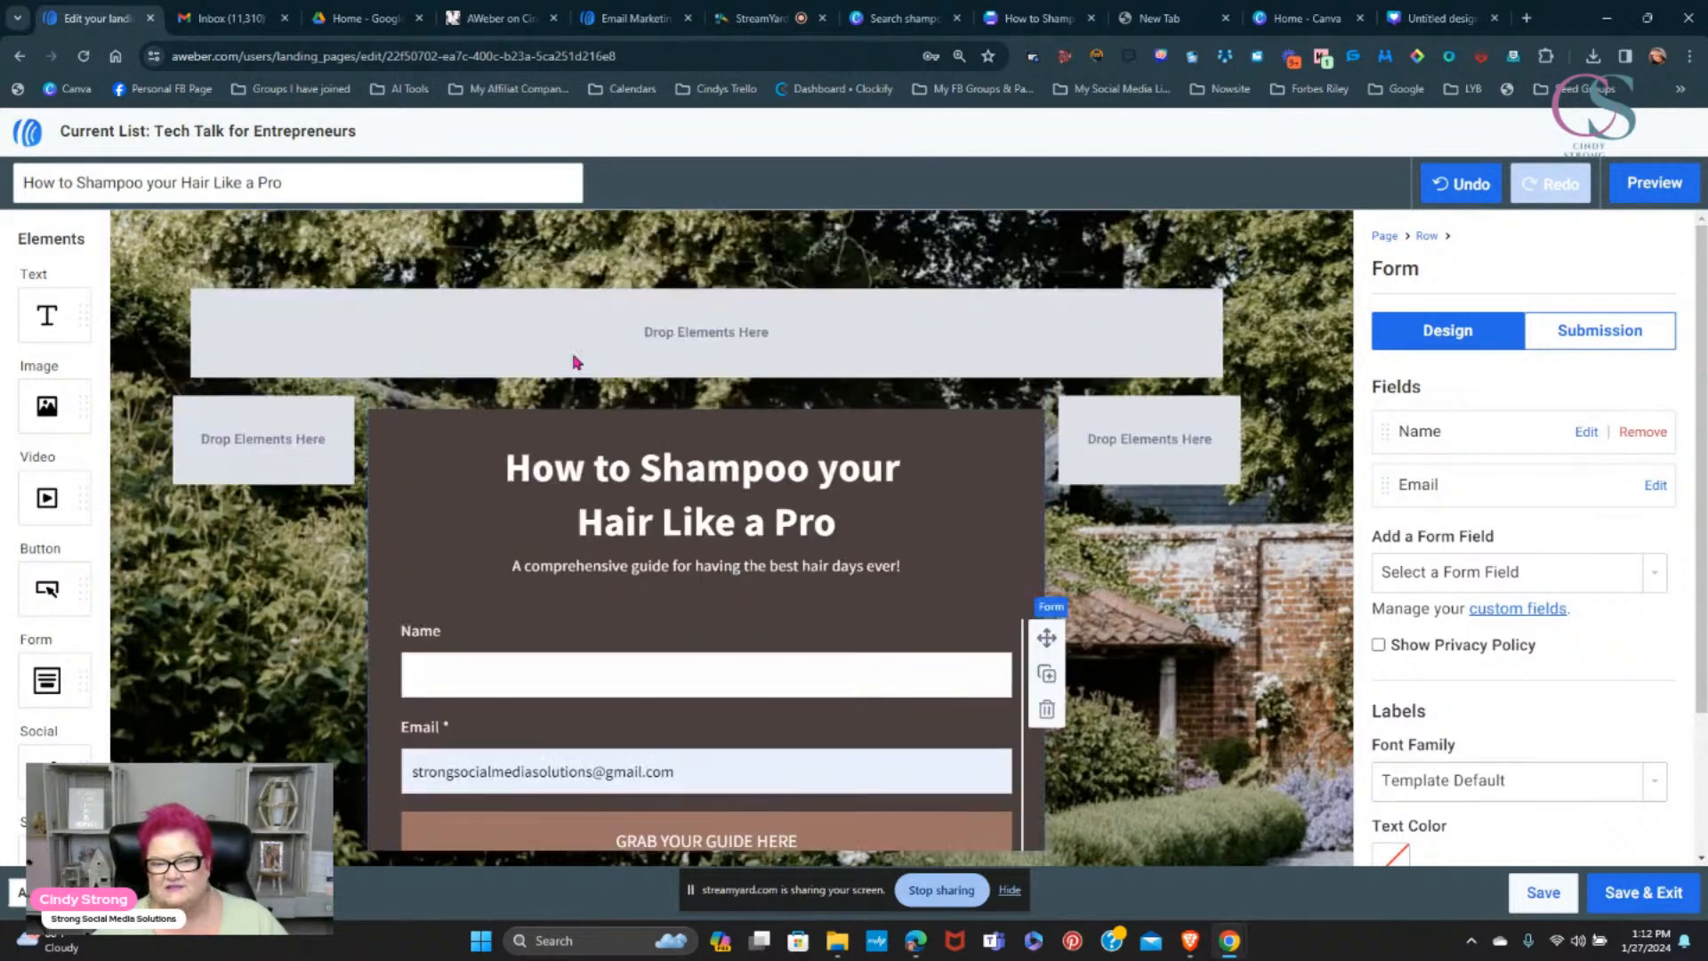
{"action": "left_click", "coordinate": [843, 521]}
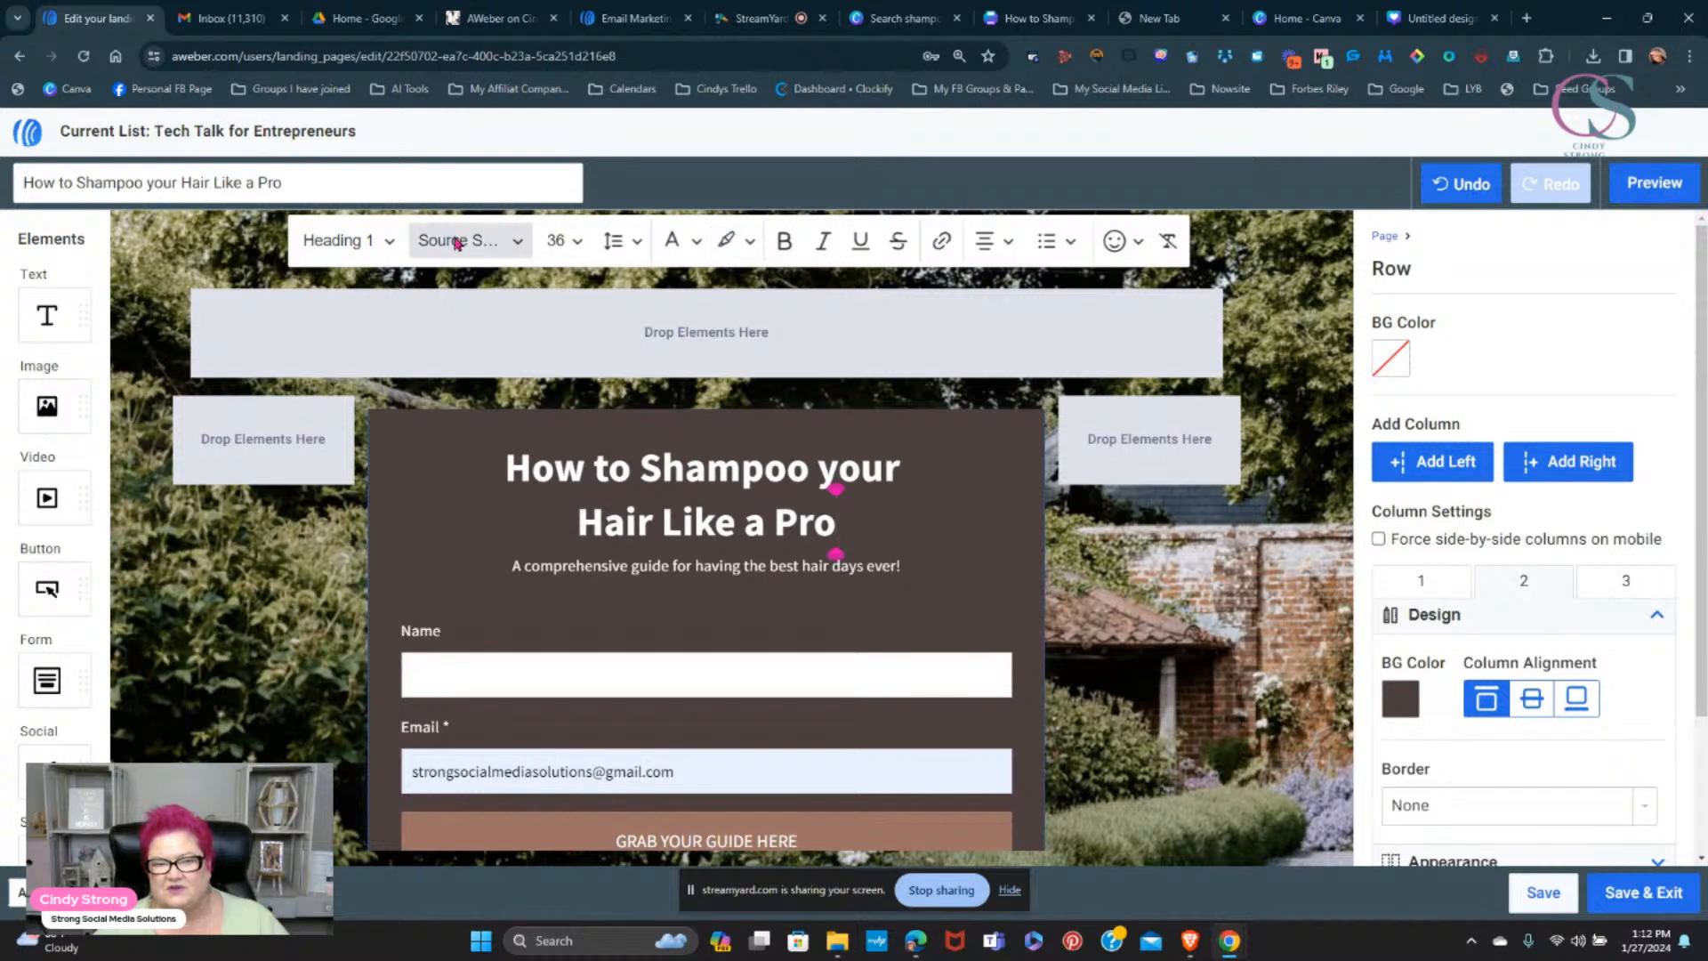
{"action": "left_click_drag", "start_coordinate": [850, 528], "coordinate": [471, 480]}
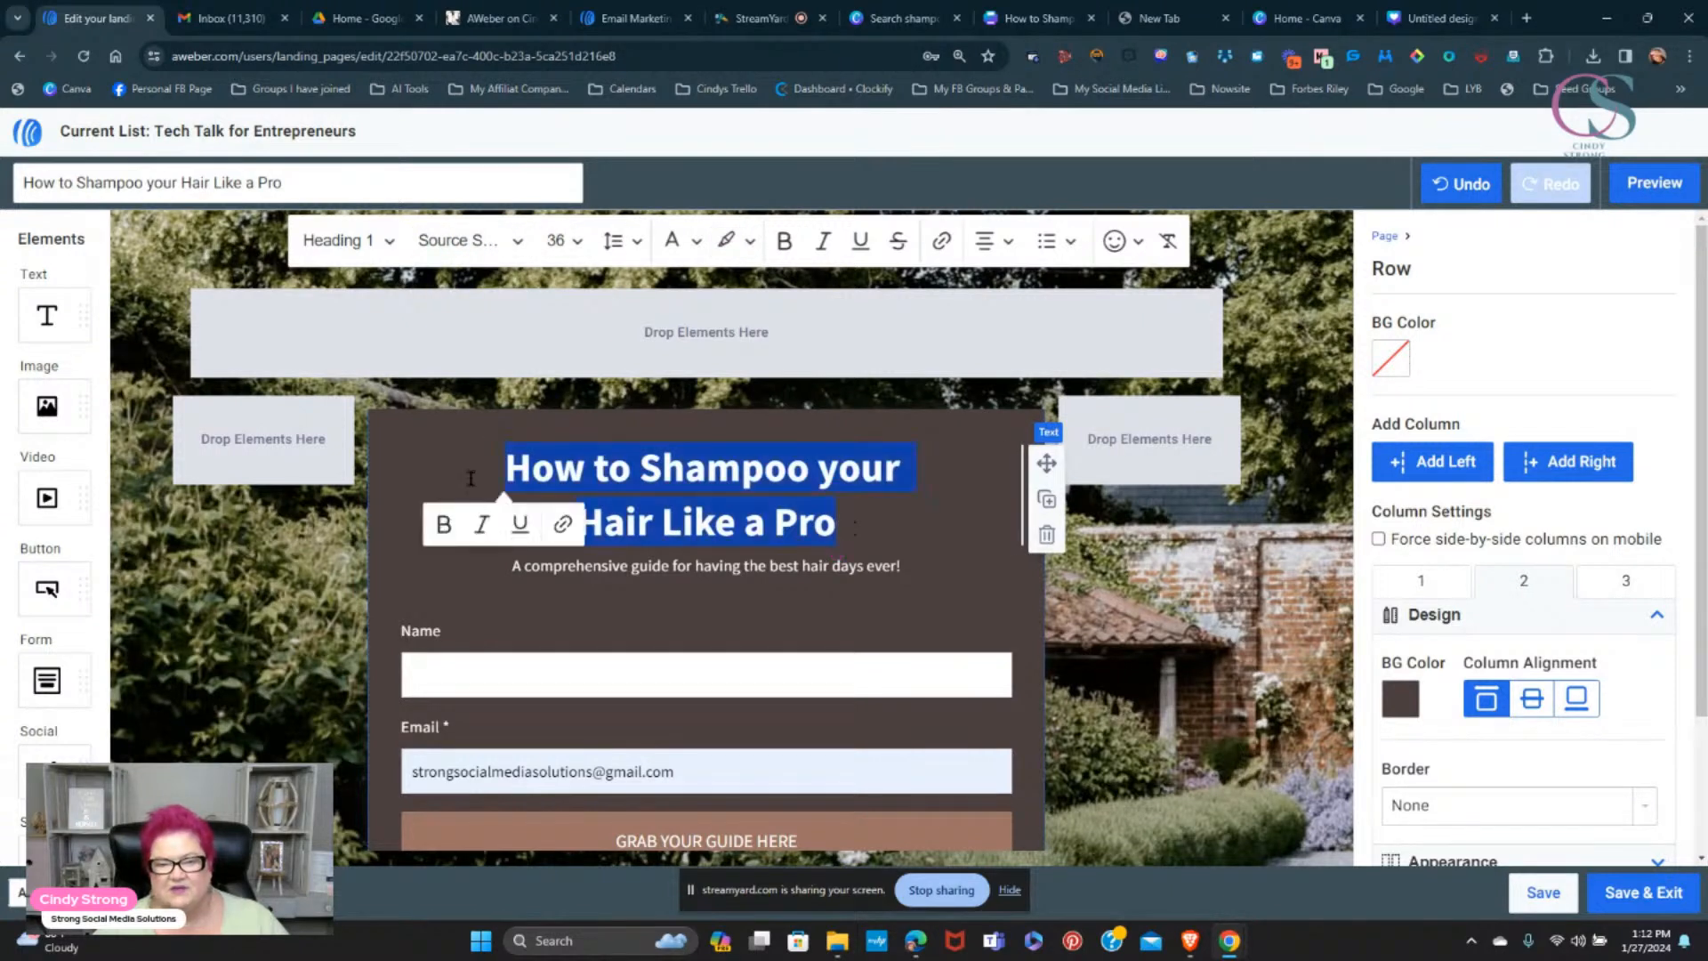
{"action": "left_click", "coordinate": [477, 250]}
{"action": "scroll", "coordinate": [499, 363], "scroll_direction": "down", "scroll_amount": 1}
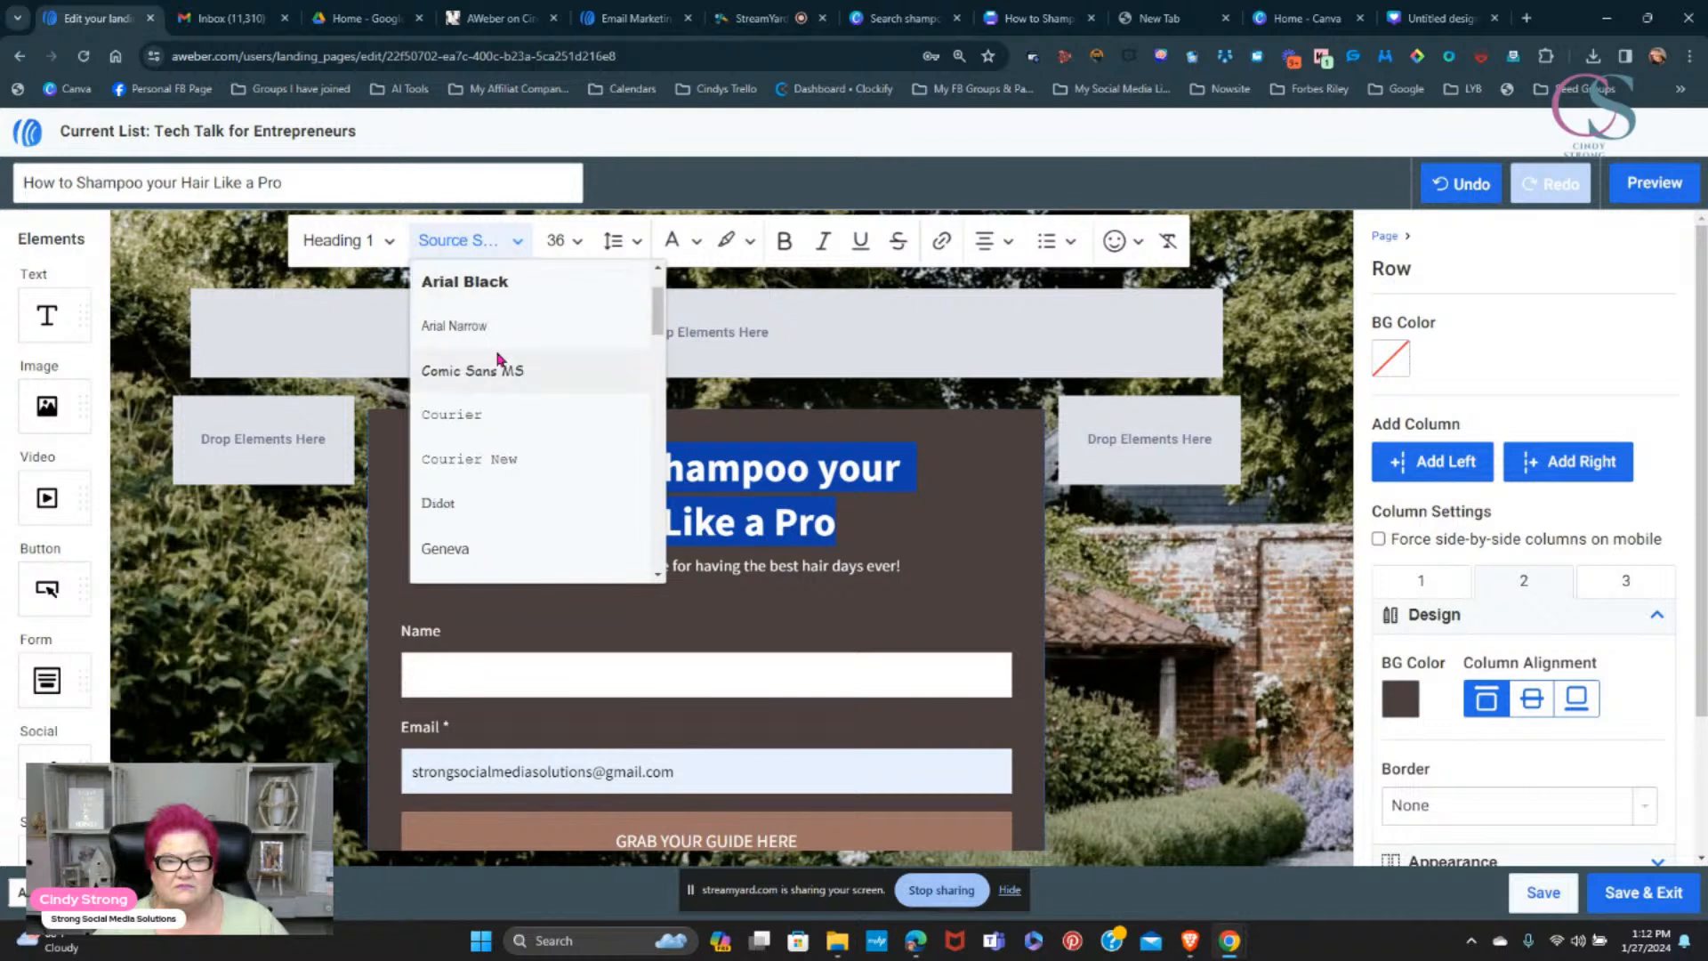
{"action": "scroll", "coordinate": [499, 365], "scroll_direction": "up", "scroll_amount": 1}
{"action": "left_click", "coordinate": [466, 369]}
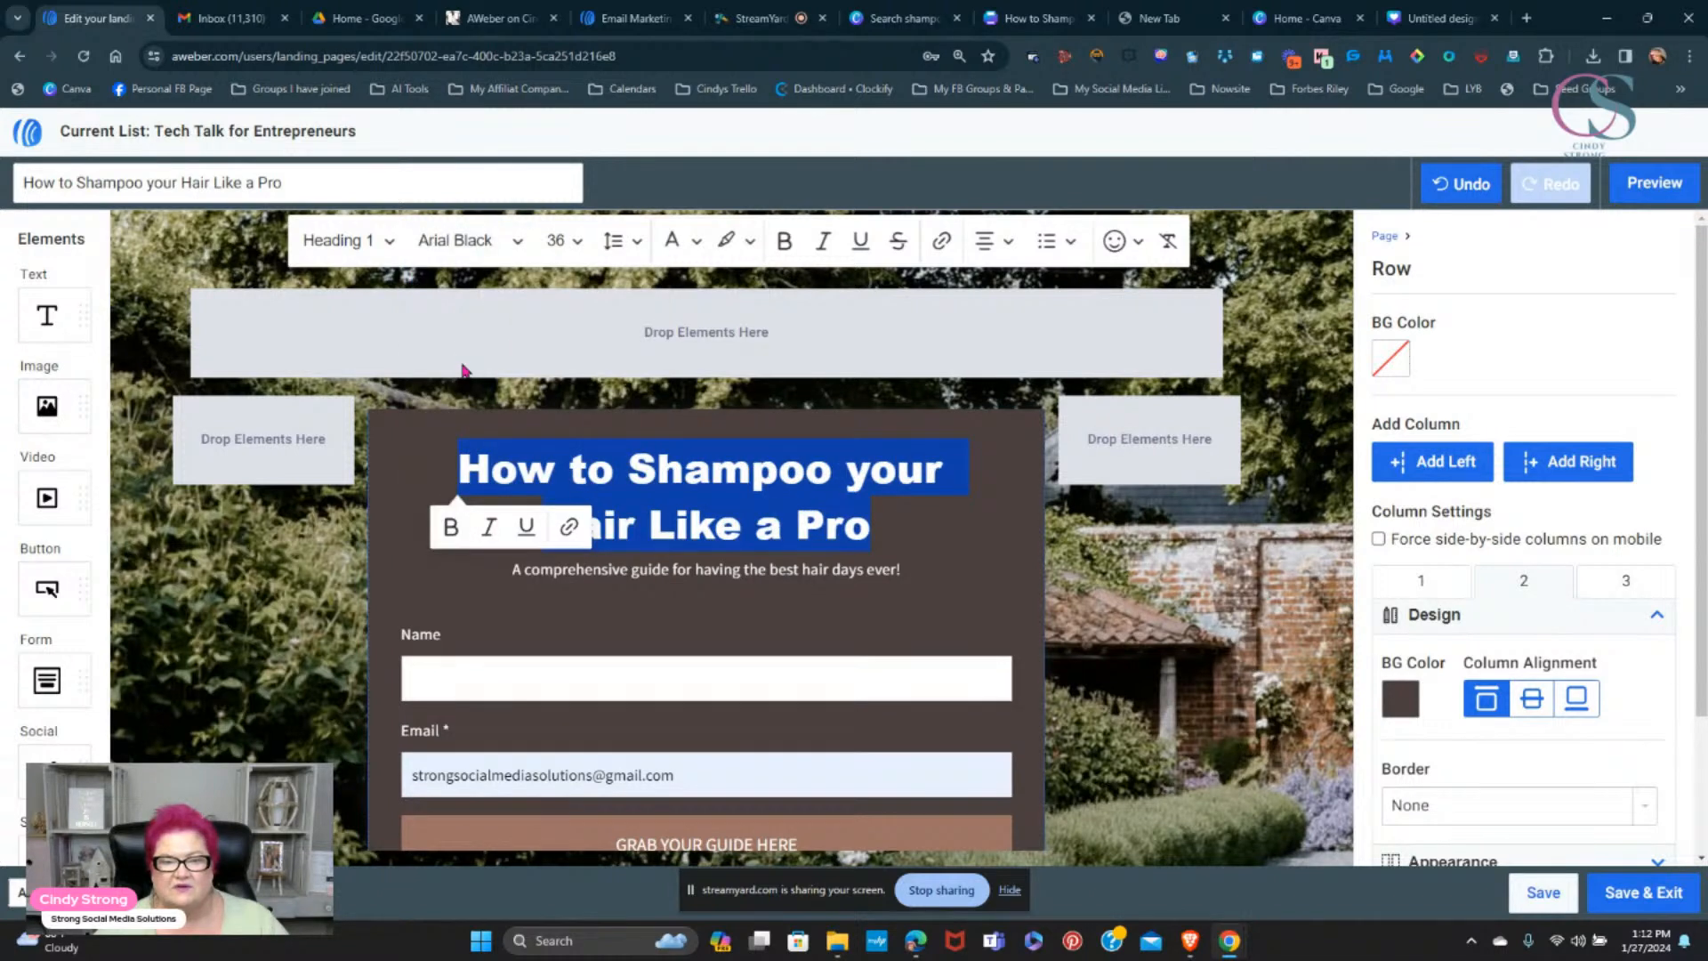
{"action": "left_click", "coordinate": [517, 246]}
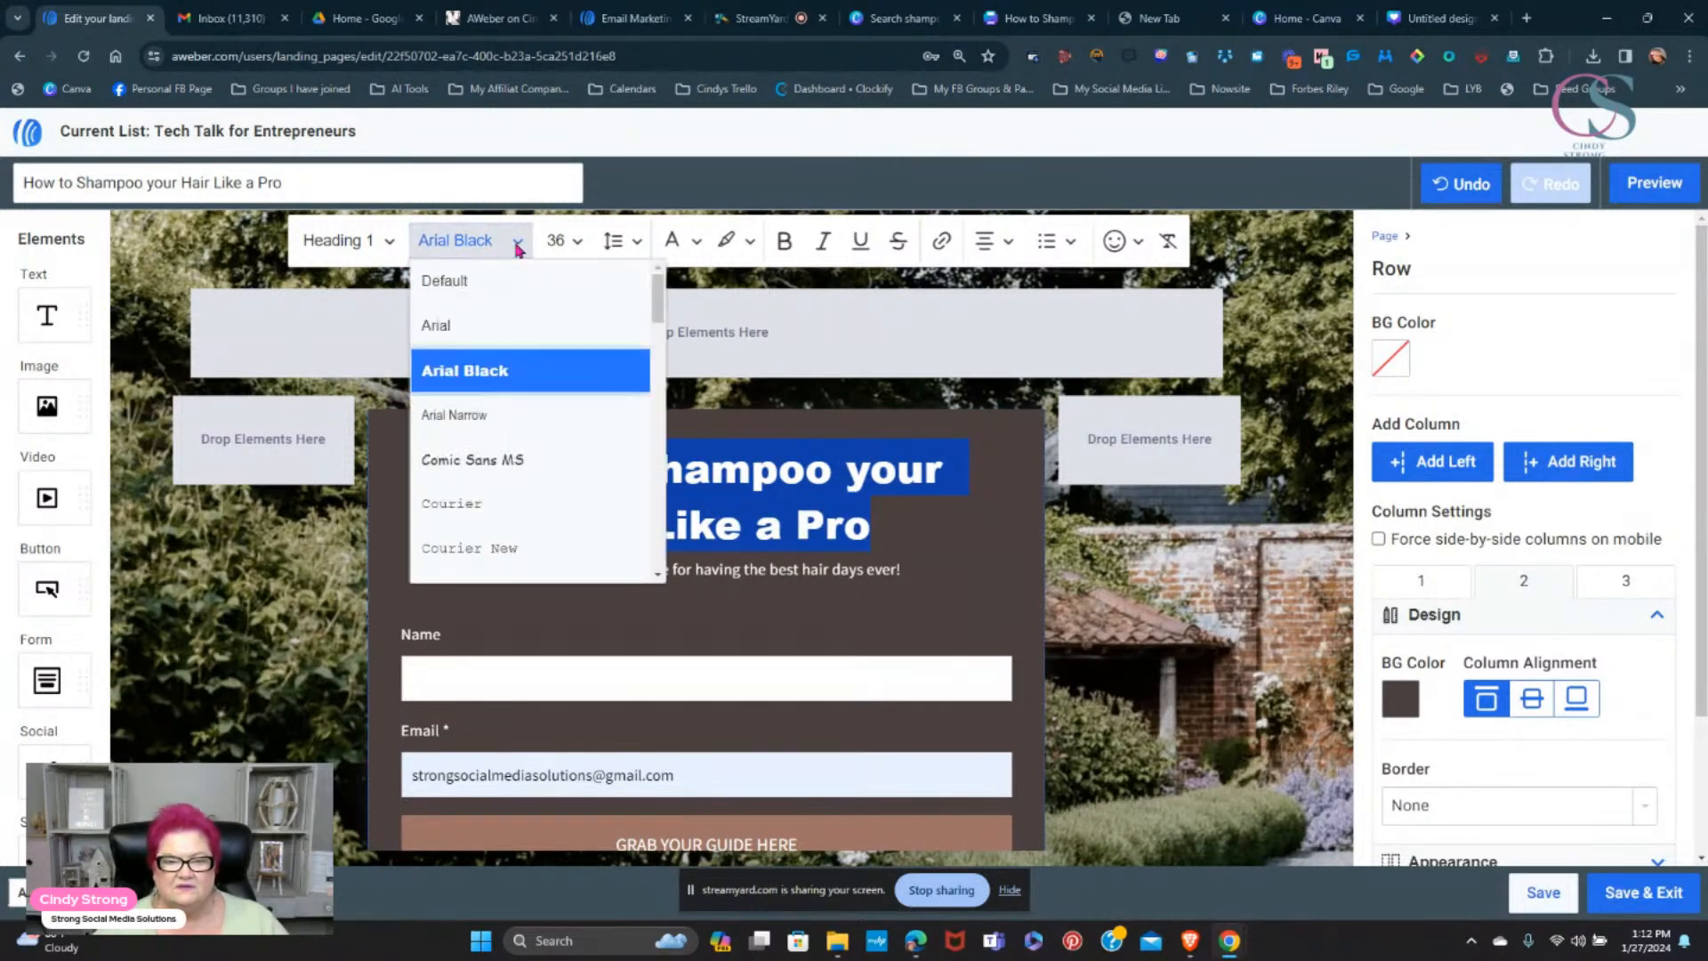
{"action": "left_click", "coordinate": [487, 459]}
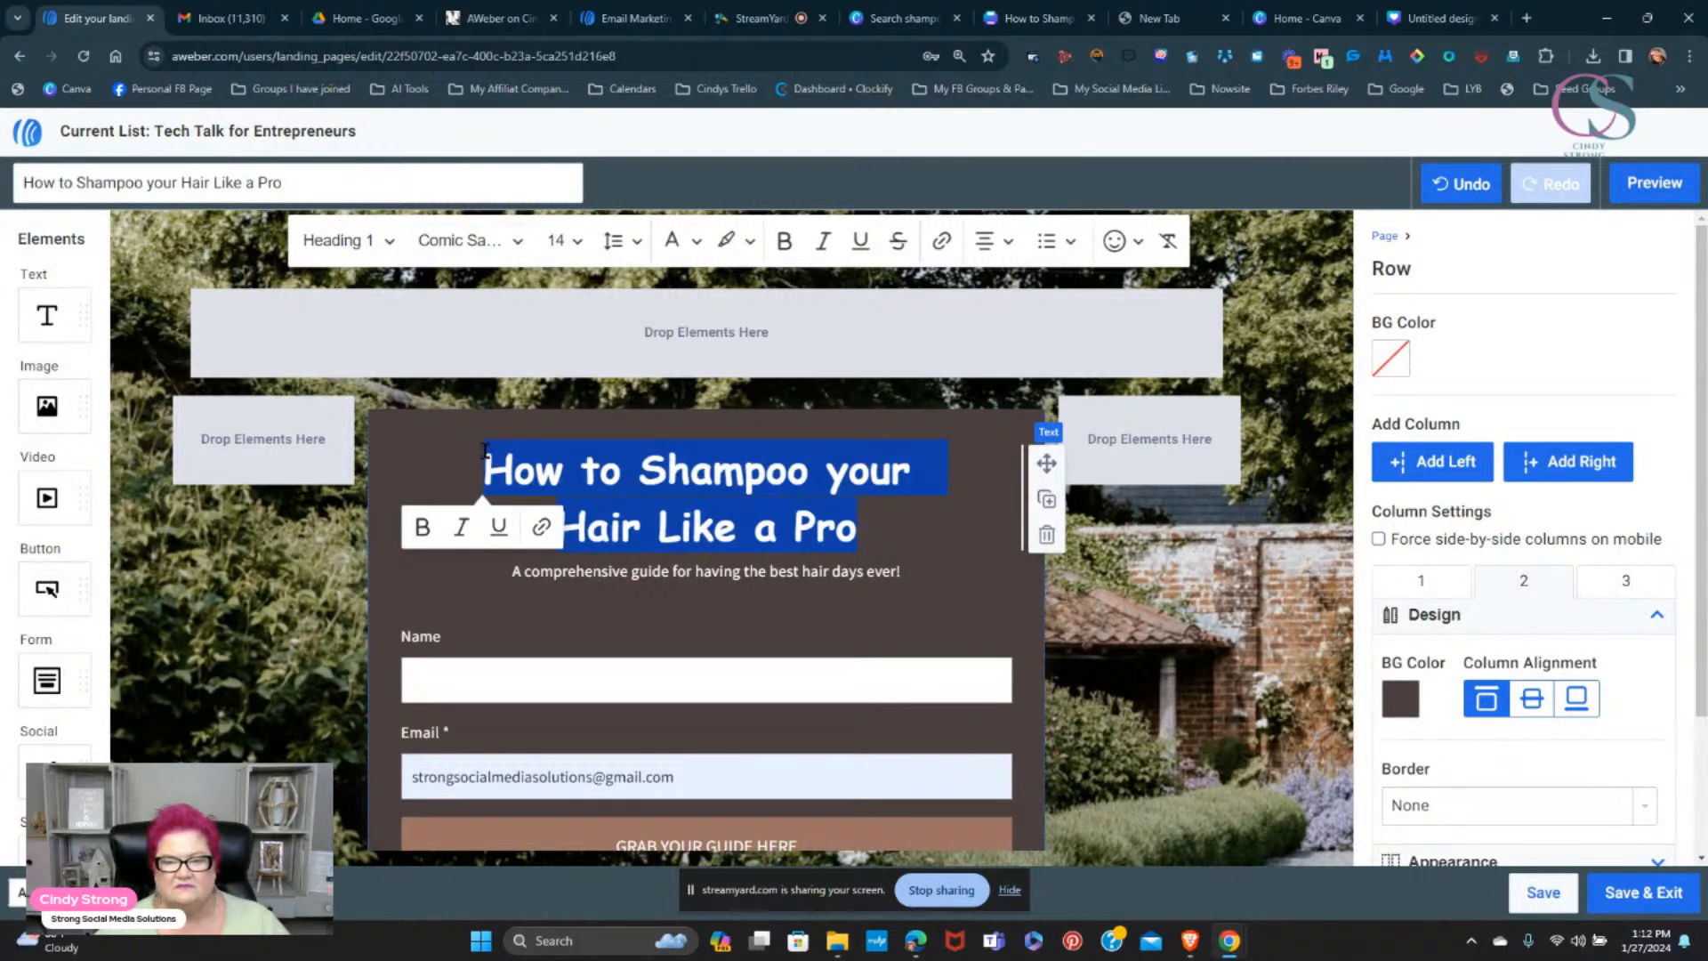
- Set the font of the "How to Shampoo your Hair Like a Pro" heading to Tahoma
{"action": "left_click", "coordinate": [500, 239]}
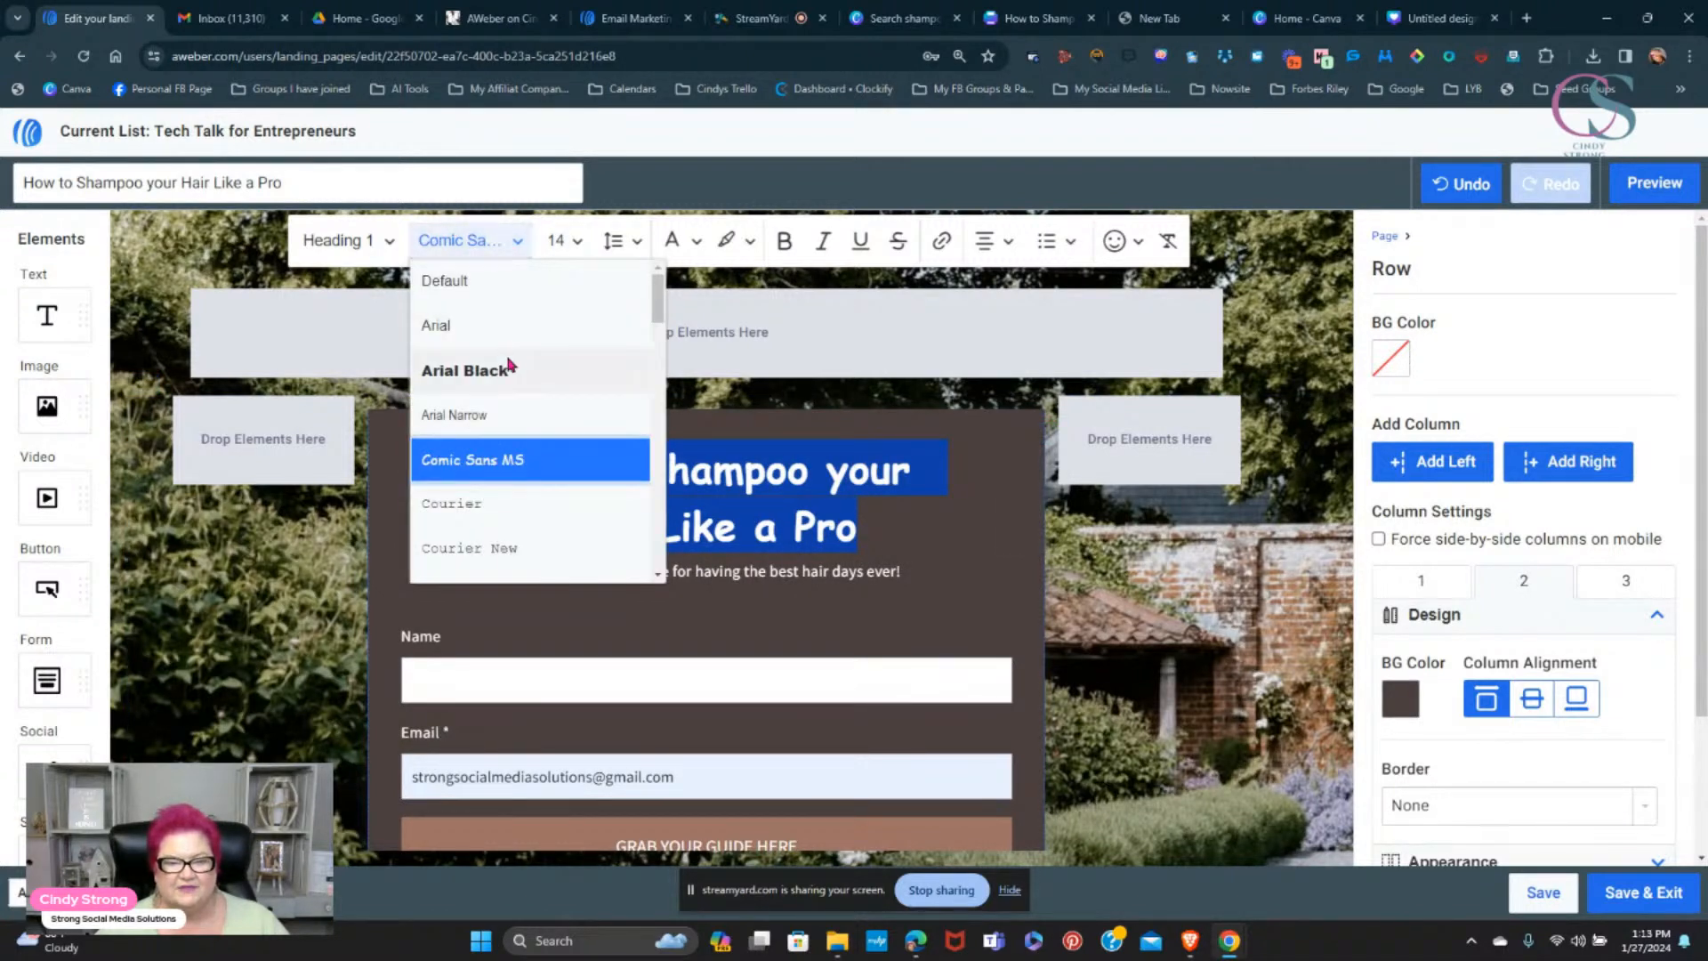
{"action": "scroll", "coordinate": [509, 365], "scroll_direction": "down", "scroll_amount": 4}
{"action": "scroll", "coordinate": [509, 365], "scroll_direction": "down", "scroll_amount": 2}
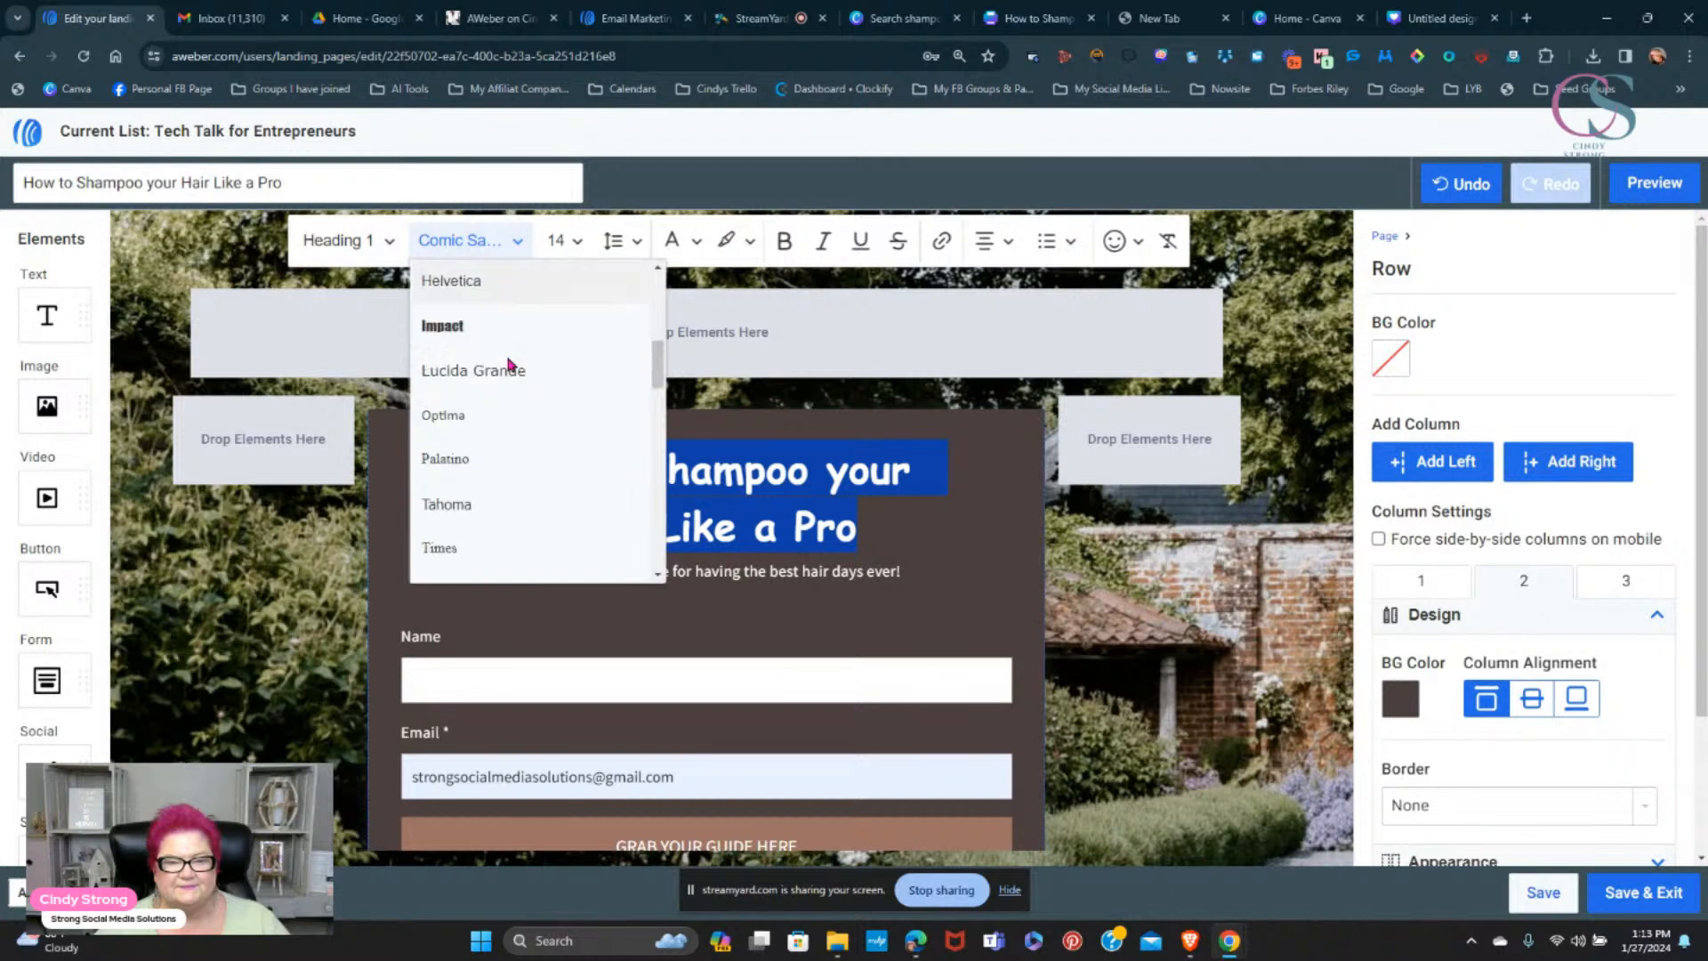
{"action": "left_click", "coordinate": [463, 414]}
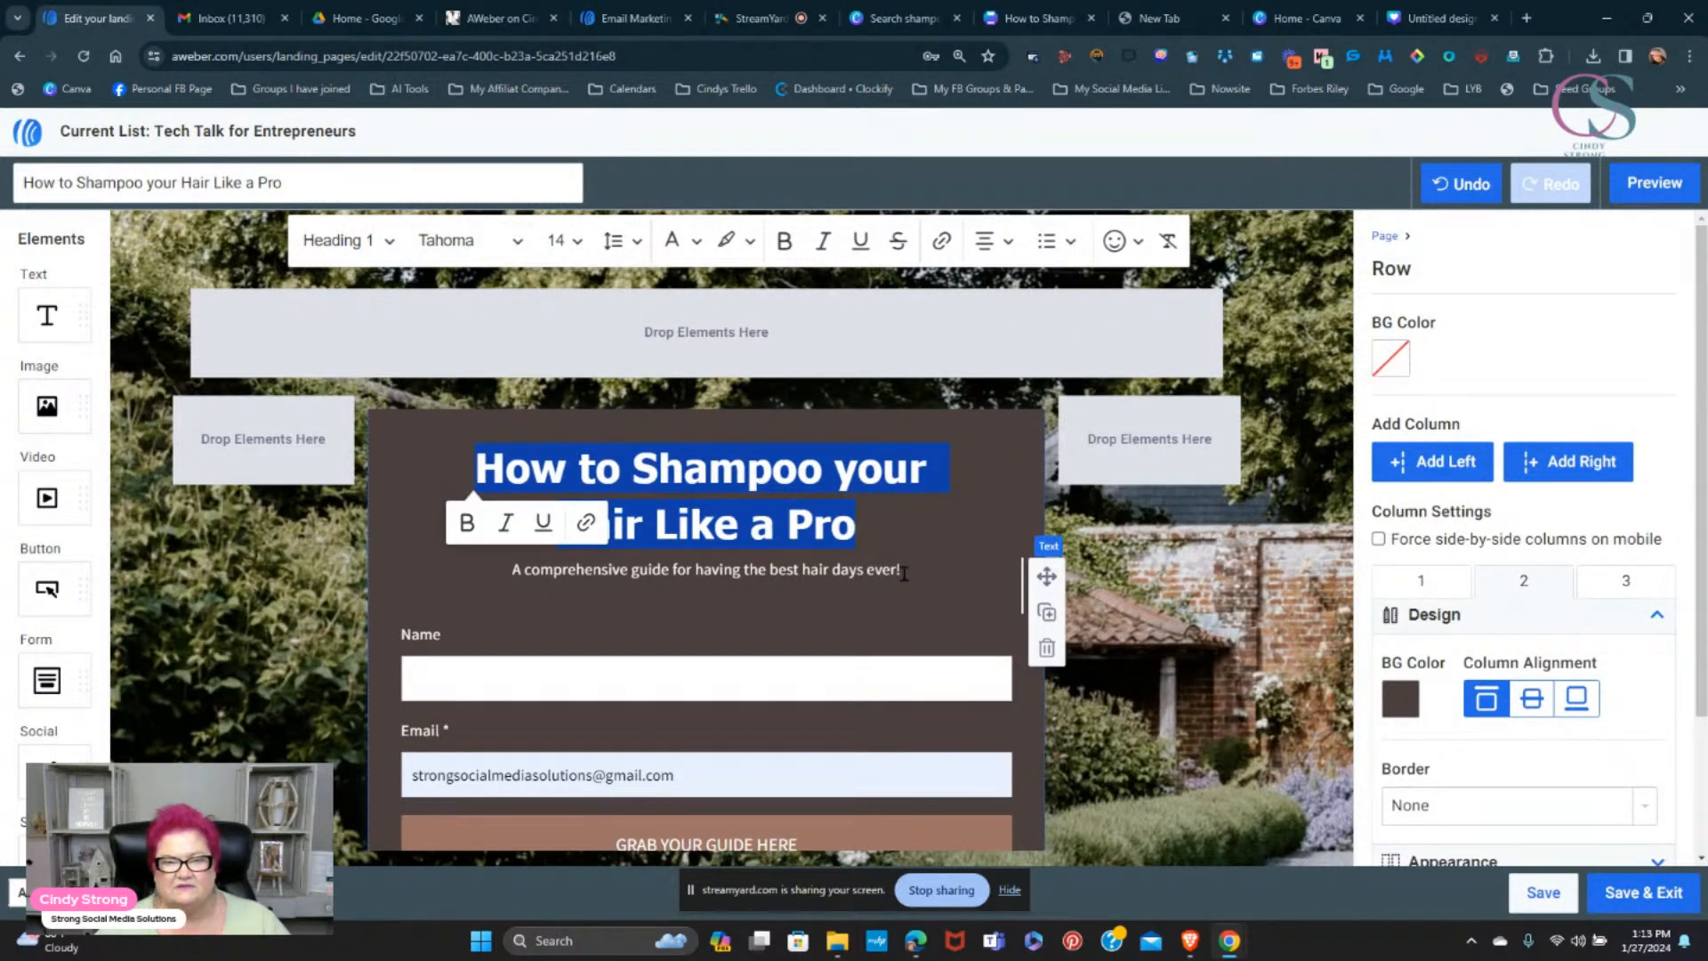
- Format the "A comprehensive guide for having the best hair days ever!" line in Tahoma at size 16
{"action": "left_click_drag", "start_coordinate": [901, 571], "coordinate": [510, 574]}
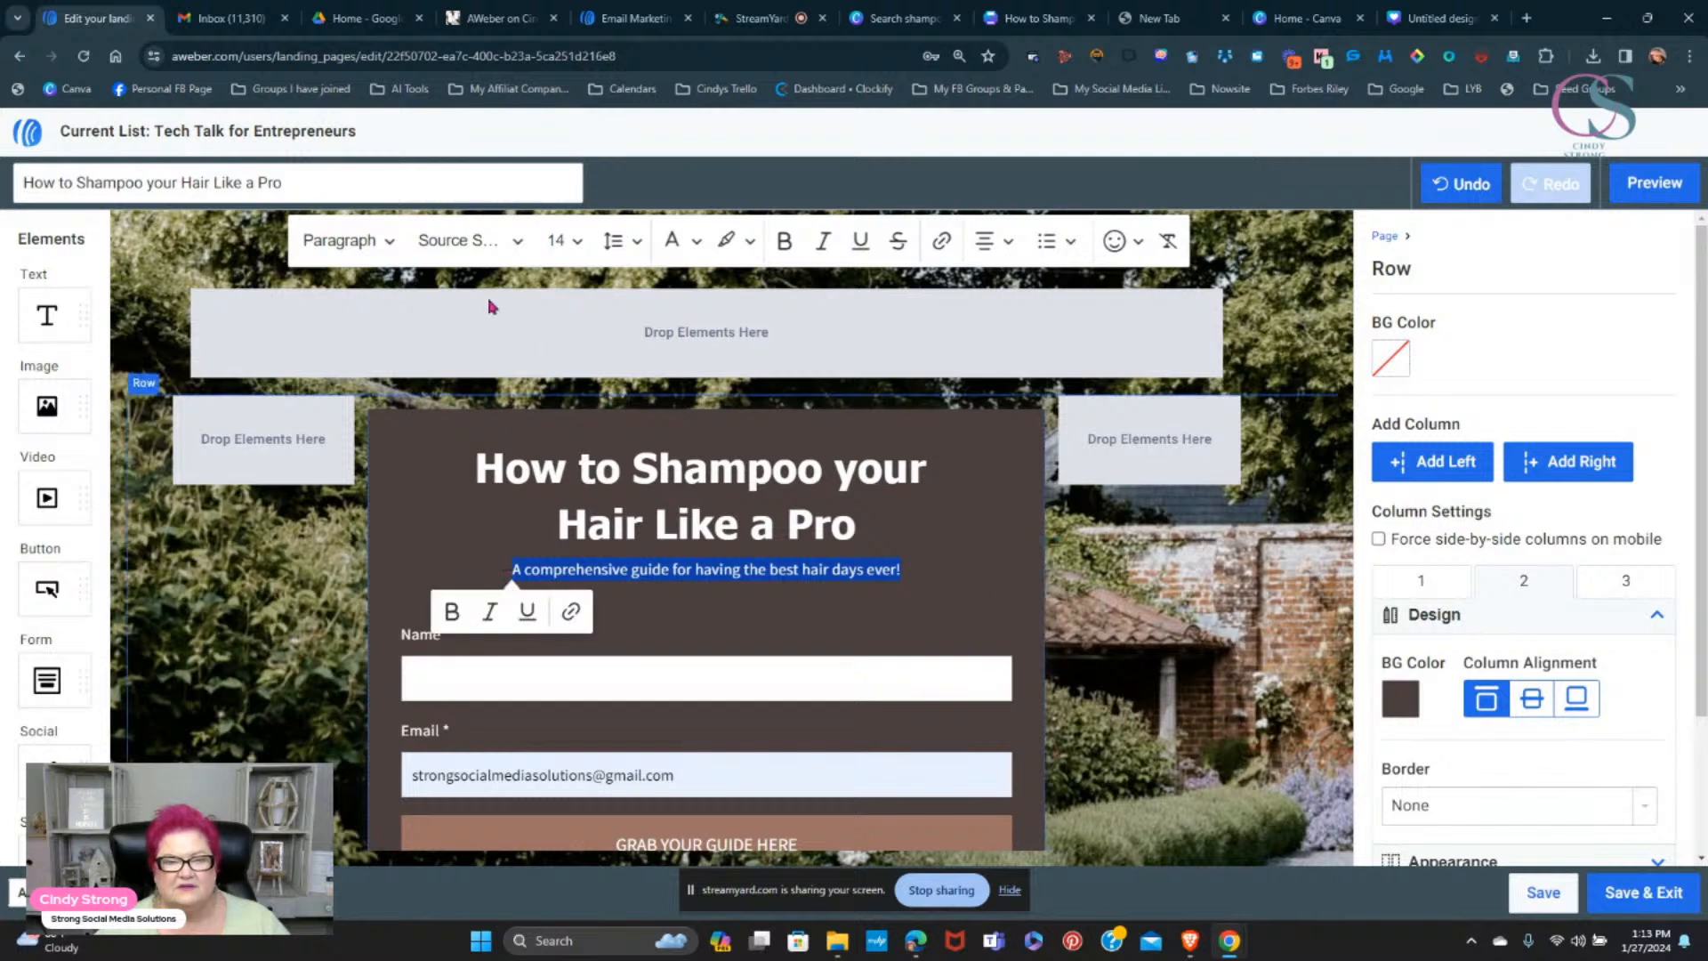
{"action": "left_click", "coordinate": [493, 242]}
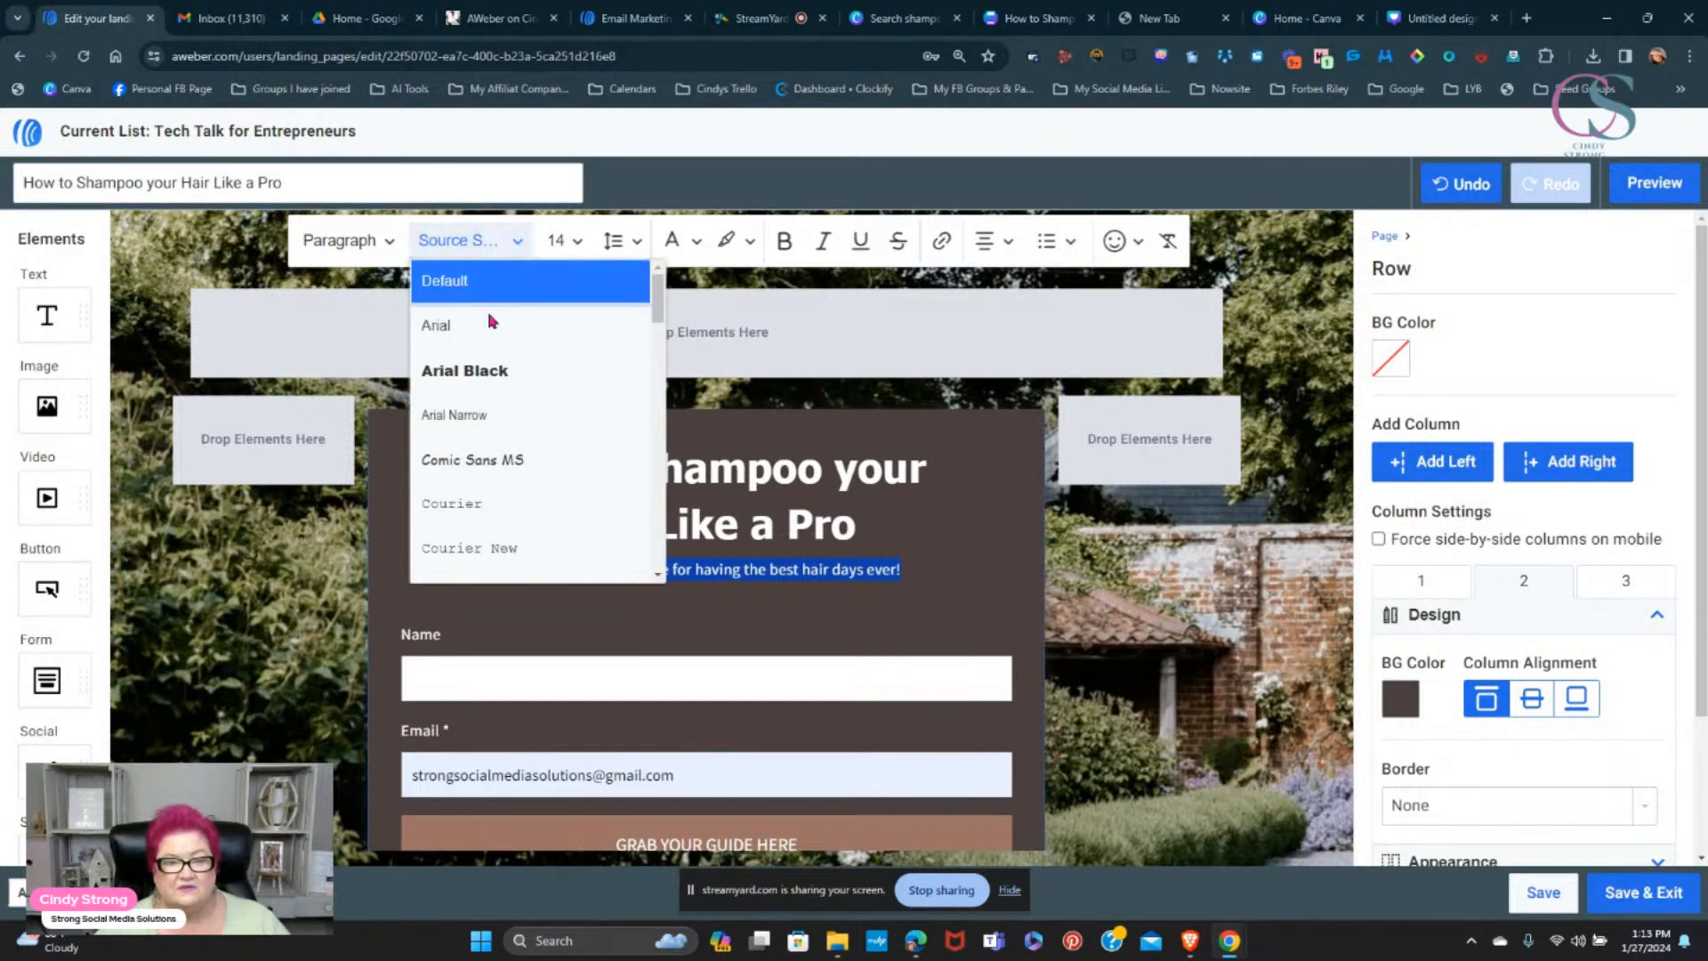
{"action": "scroll", "coordinate": [491, 382], "scroll_direction": "down", "scroll_amount": 5}
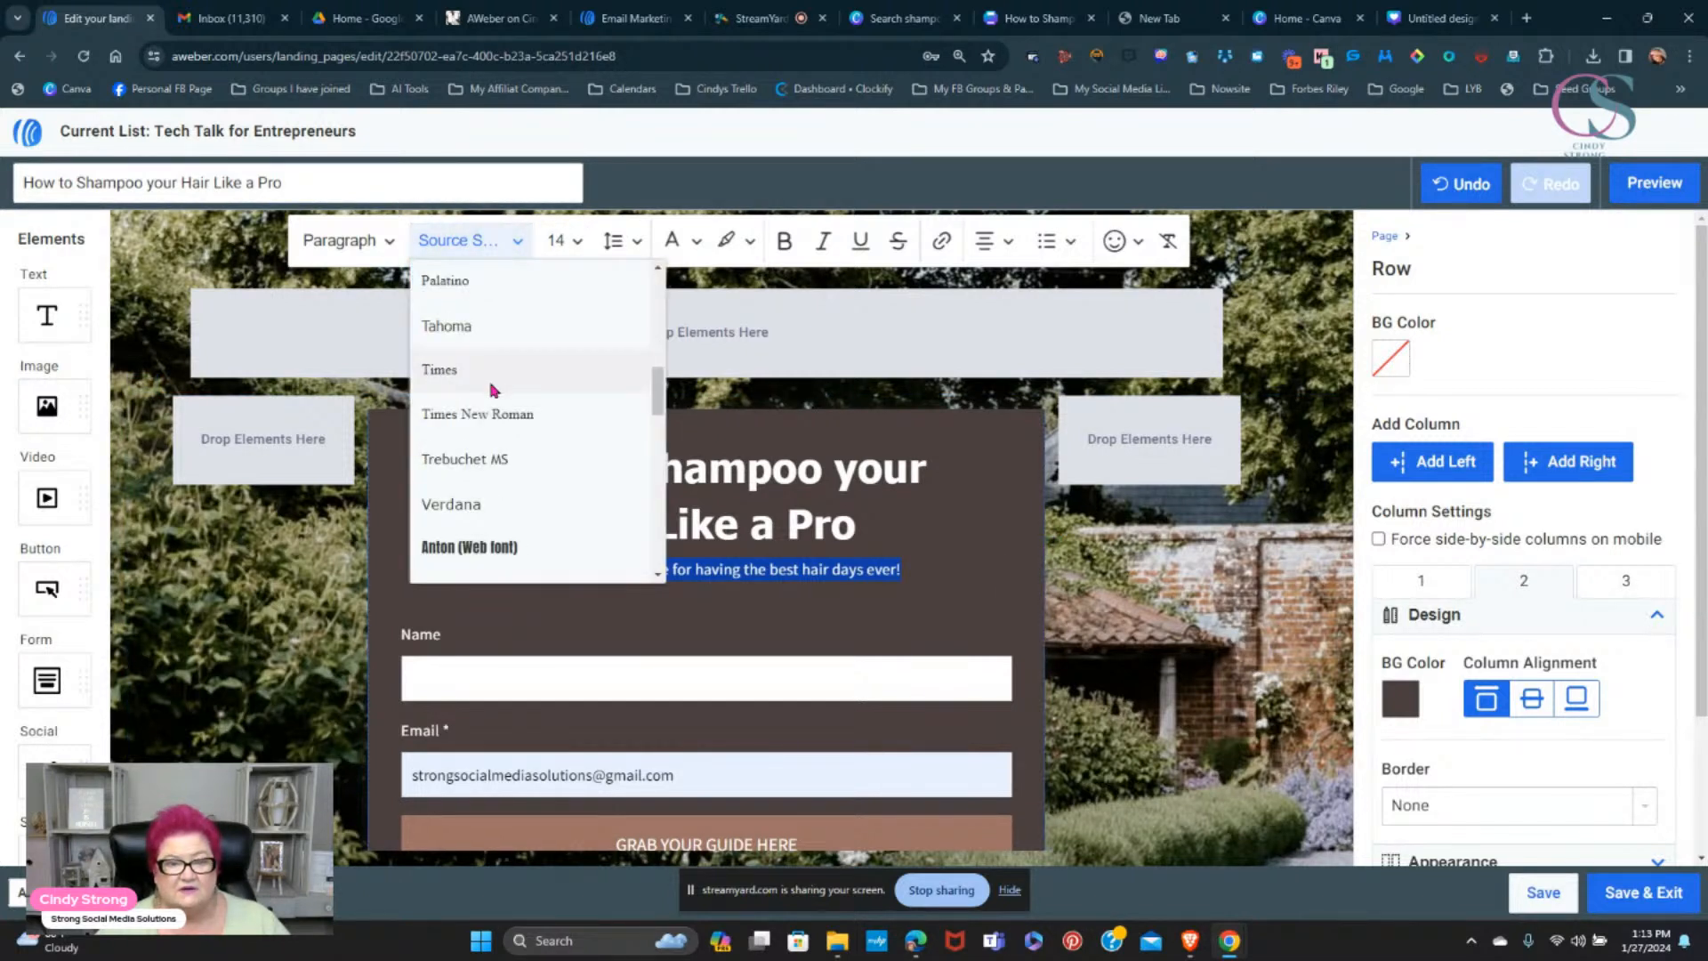
{"action": "scroll", "coordinate": [472, 427], "scroll_direction": "up", "scroll_amount": 2}
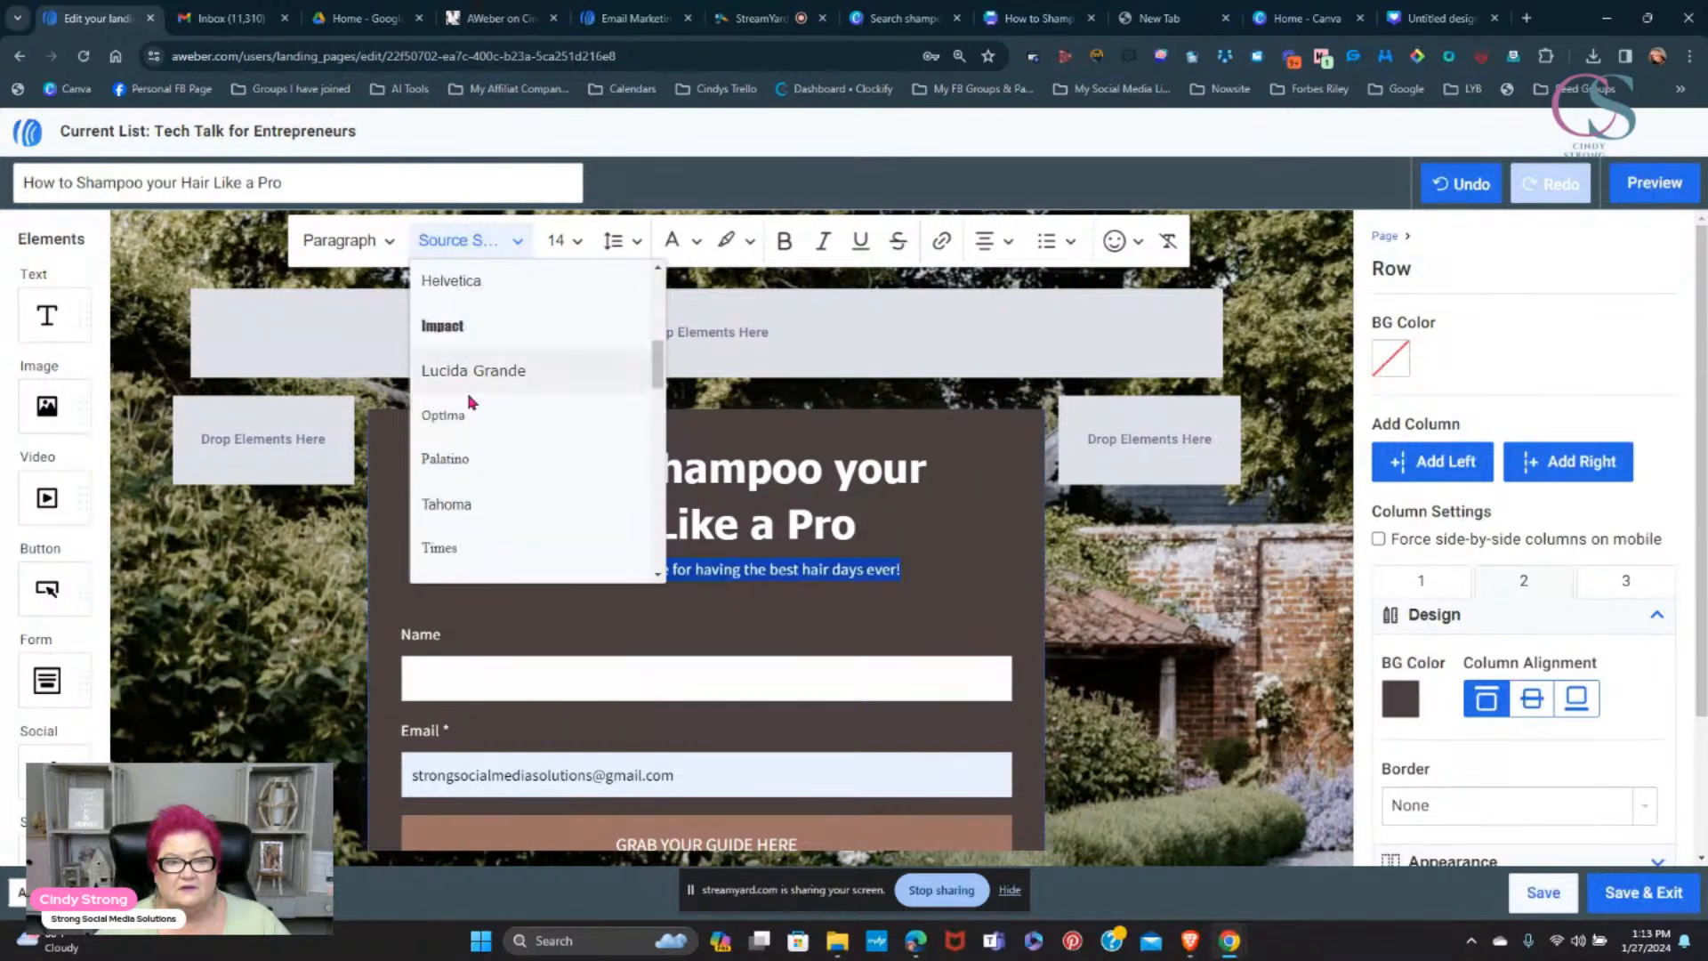
{"action": "left_click", "coordinate": [445, 503]}
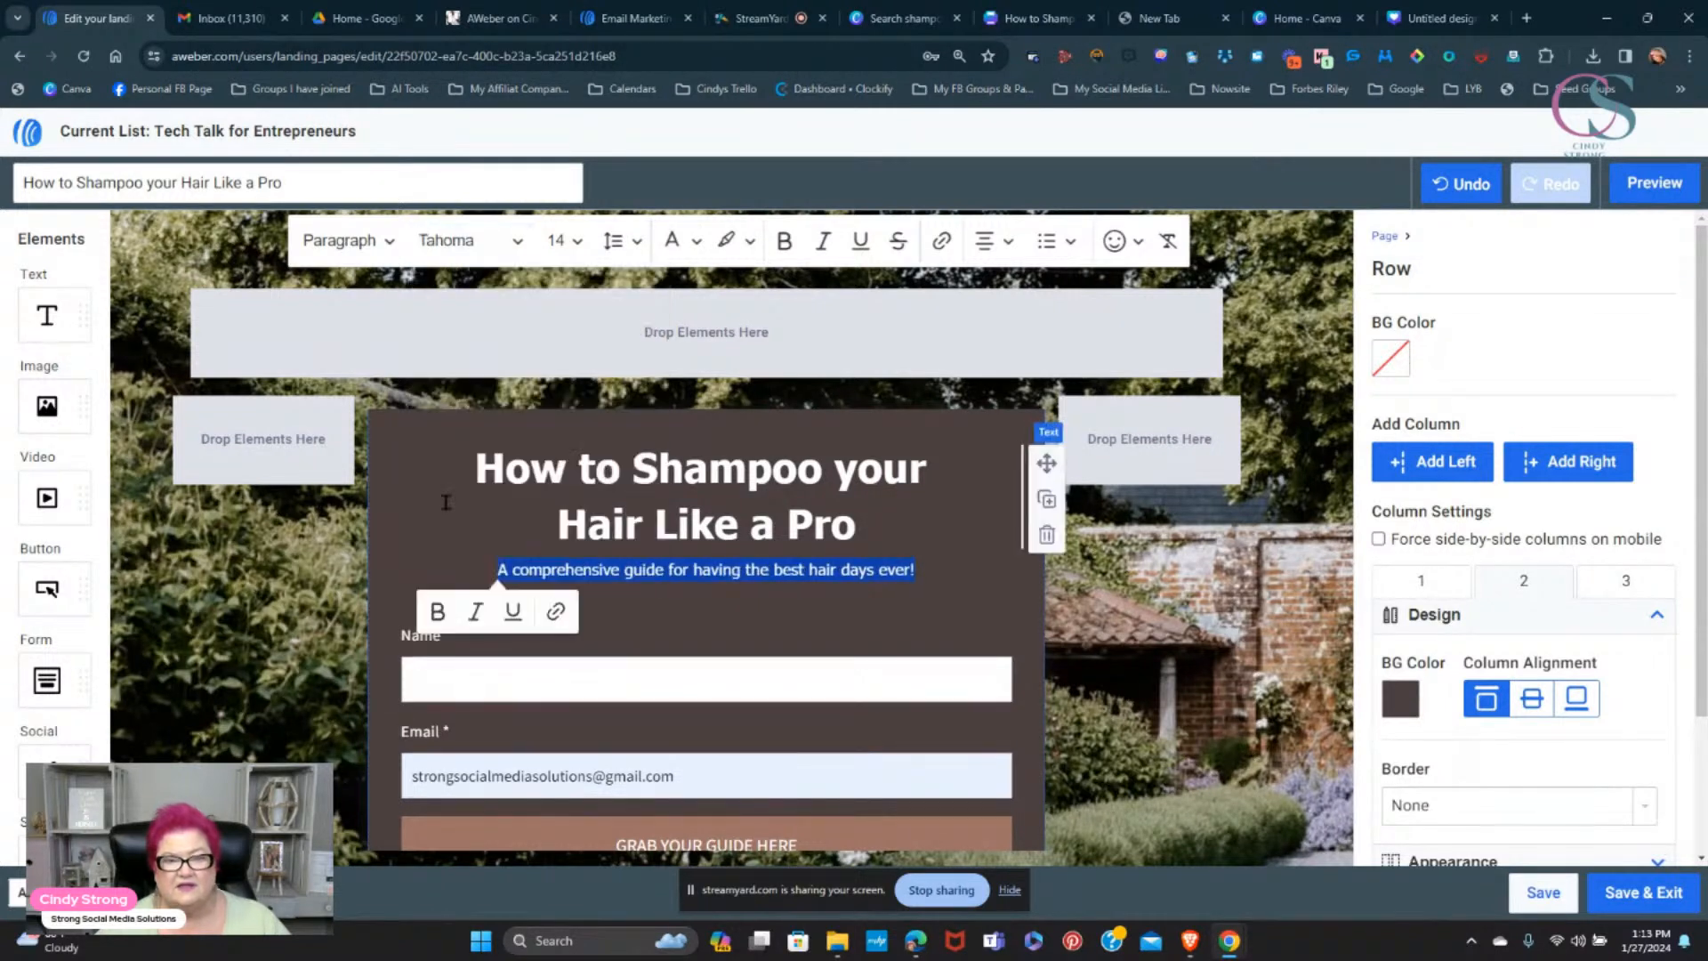
{"action": "left_click", "coordinate": [577, 246]}
{"action": "scroll", "coordinate": [574, 541], "scroll_direction": "down", "scroll_amount": 1}
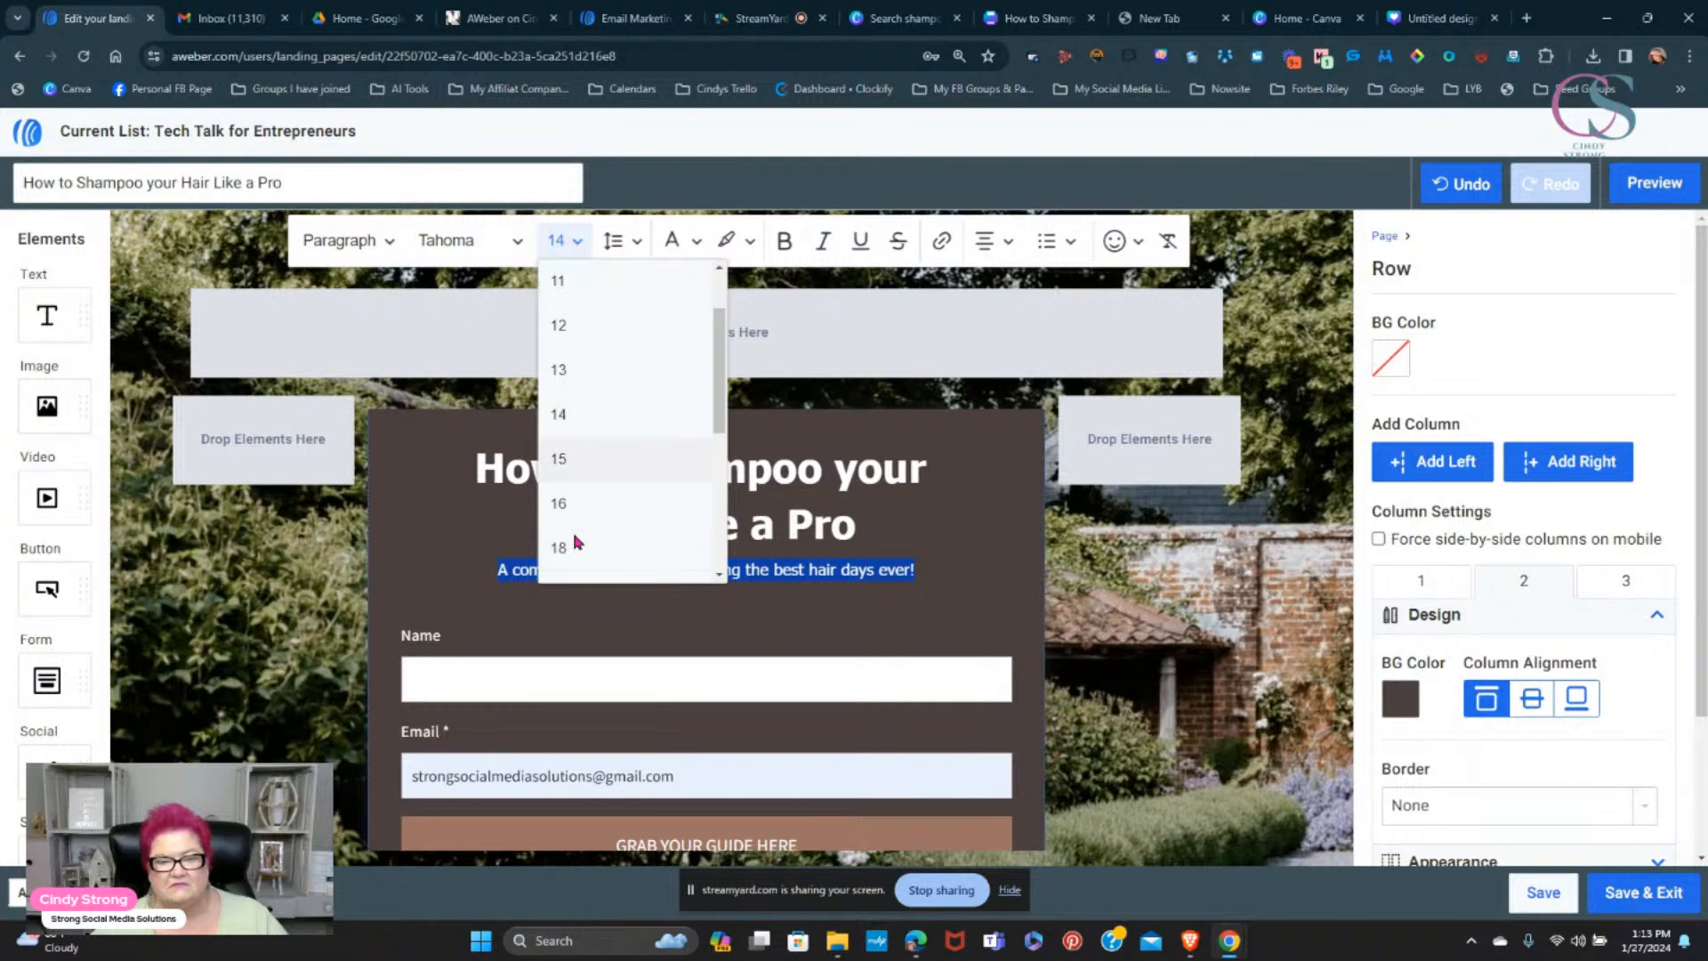
{"action": "left_click", "coordinate": [570, 504]}
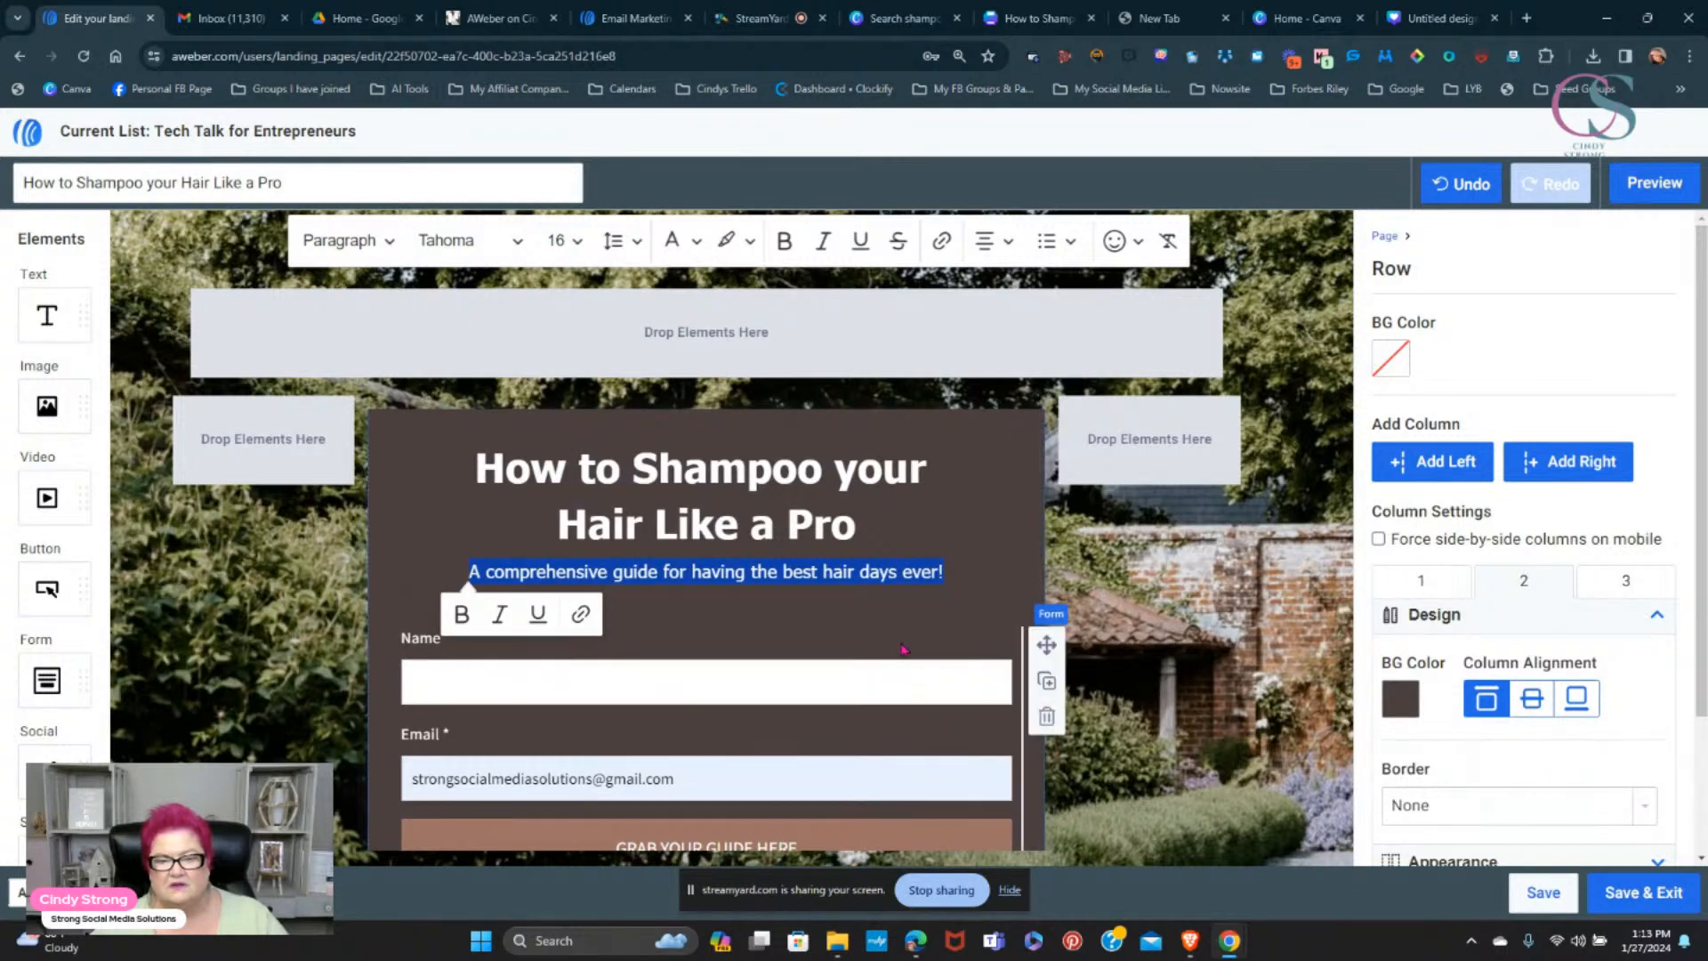
{"action": "left_click", "coordinate": [885, 610]}
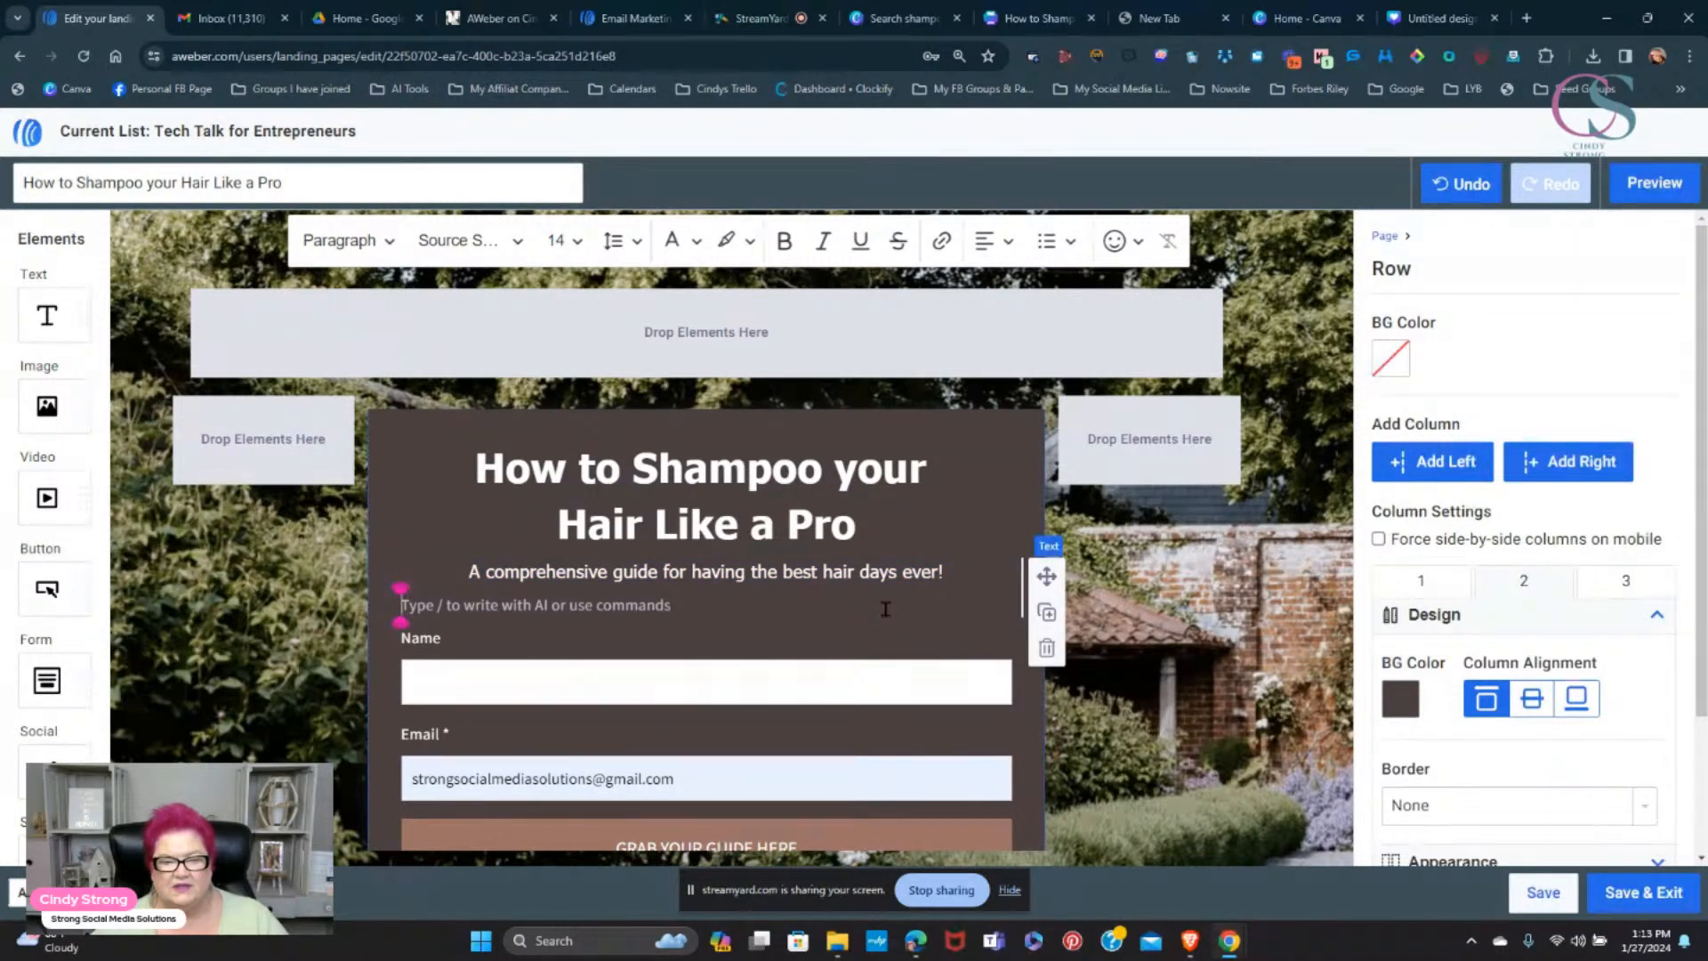
- Set the font family of the sign-up form's field labels to Tahoma
{"action": "left_click", "coordinate": [456, 645]}
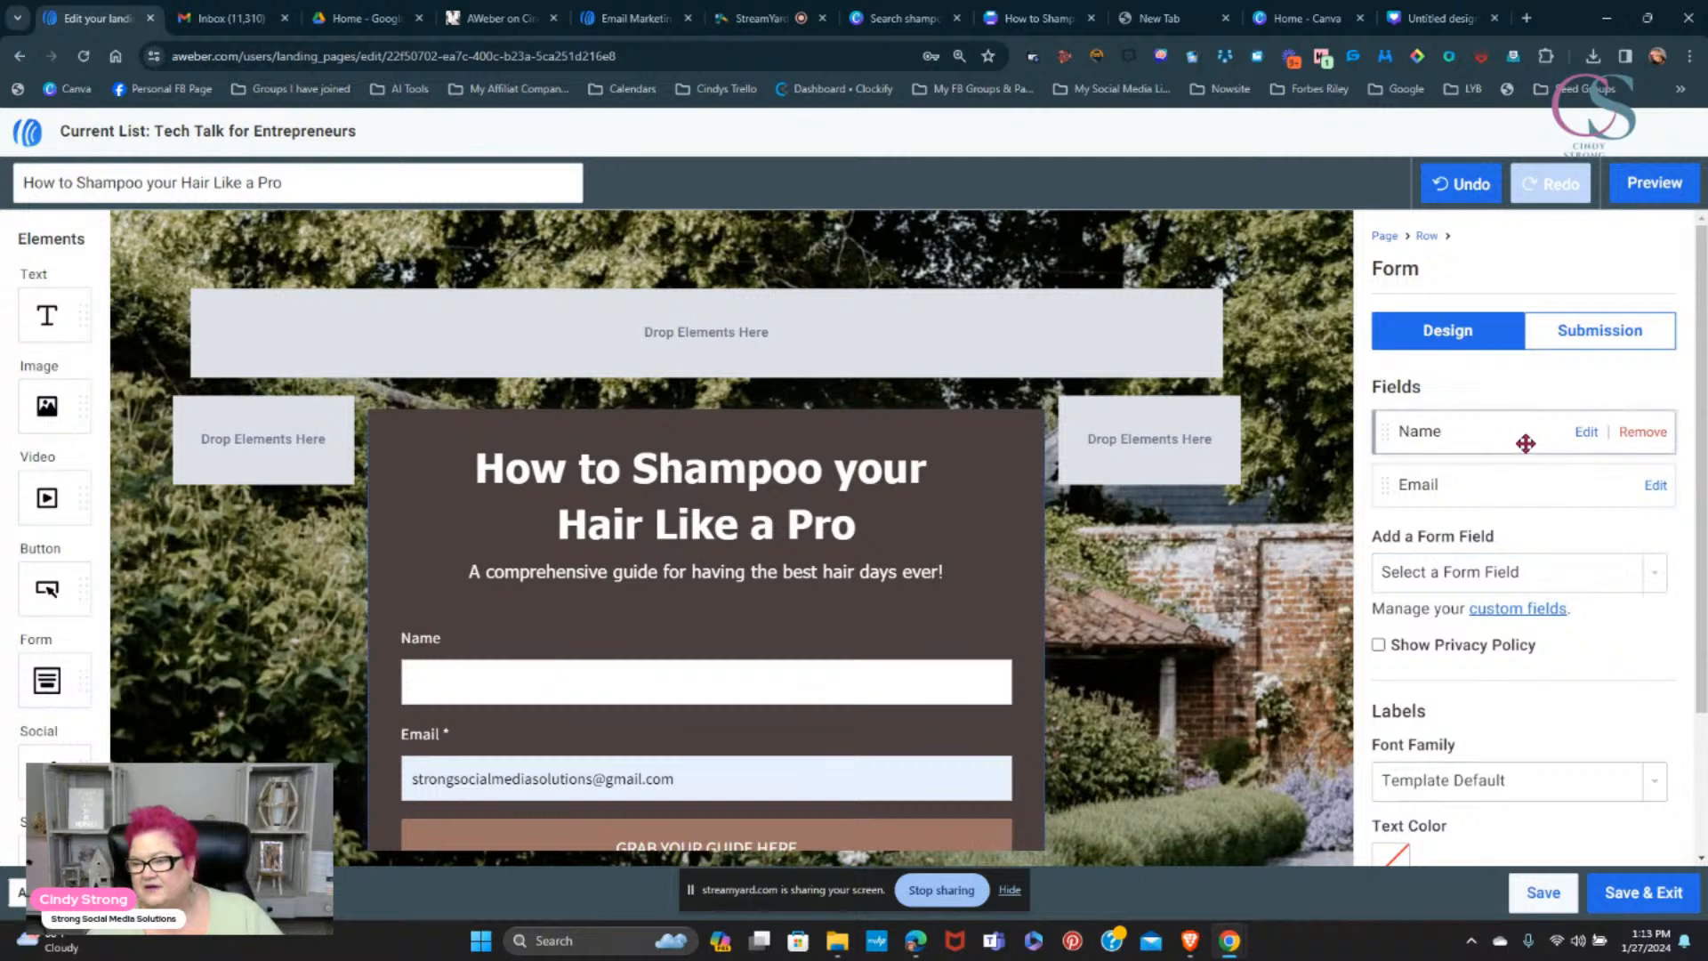
{"action": "scroll", "coordinate": [1518, 438], "scroll_direction": "down", "scroll_amount": 1}
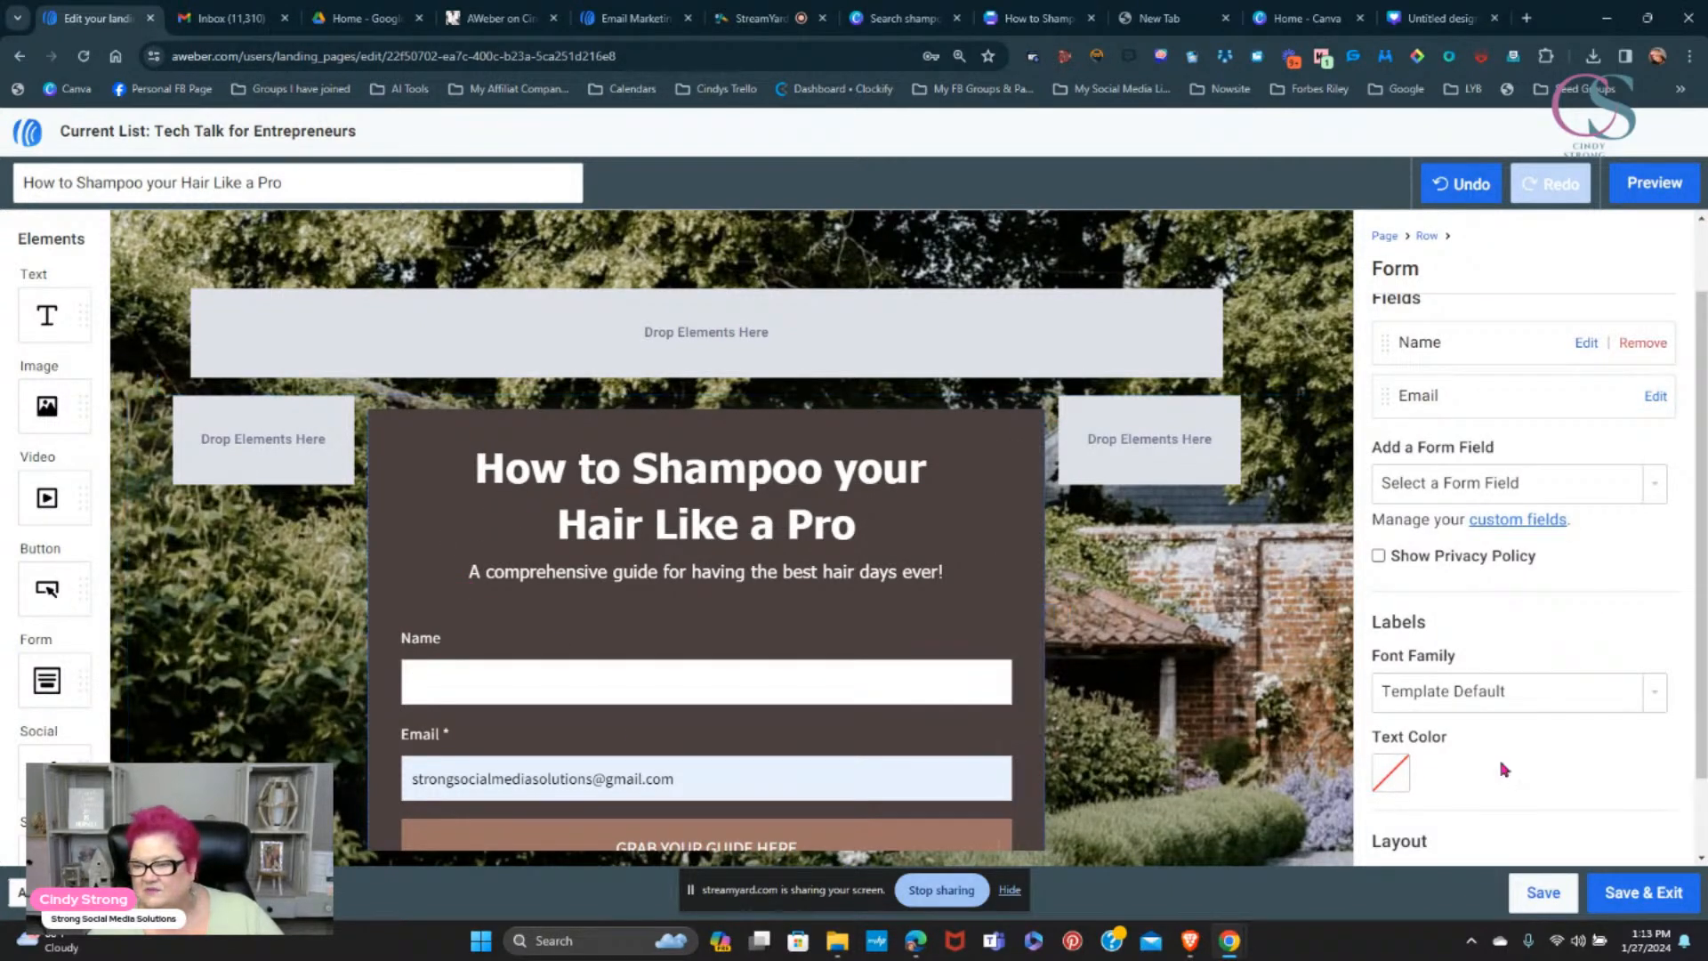
{"action": "left_click", "coordinate": [1647, 694]}
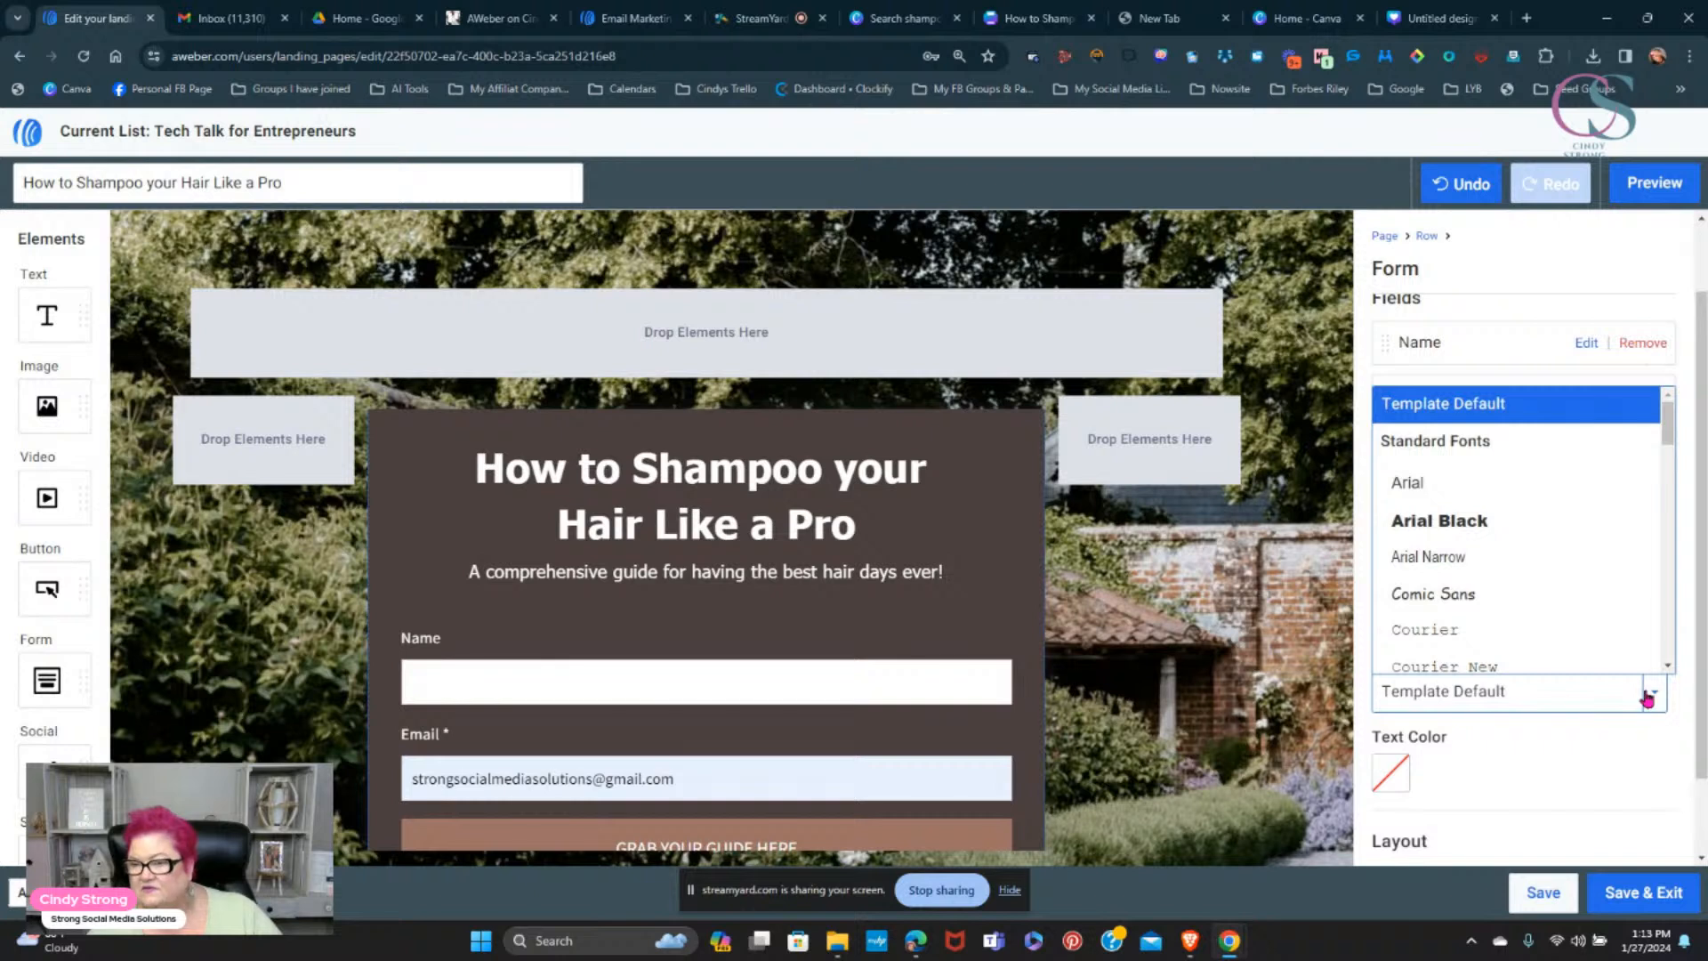
{"action": "scroll", "coordinate": [1552, 602], "scroll_direction": "down", "scroll_amount": 8}
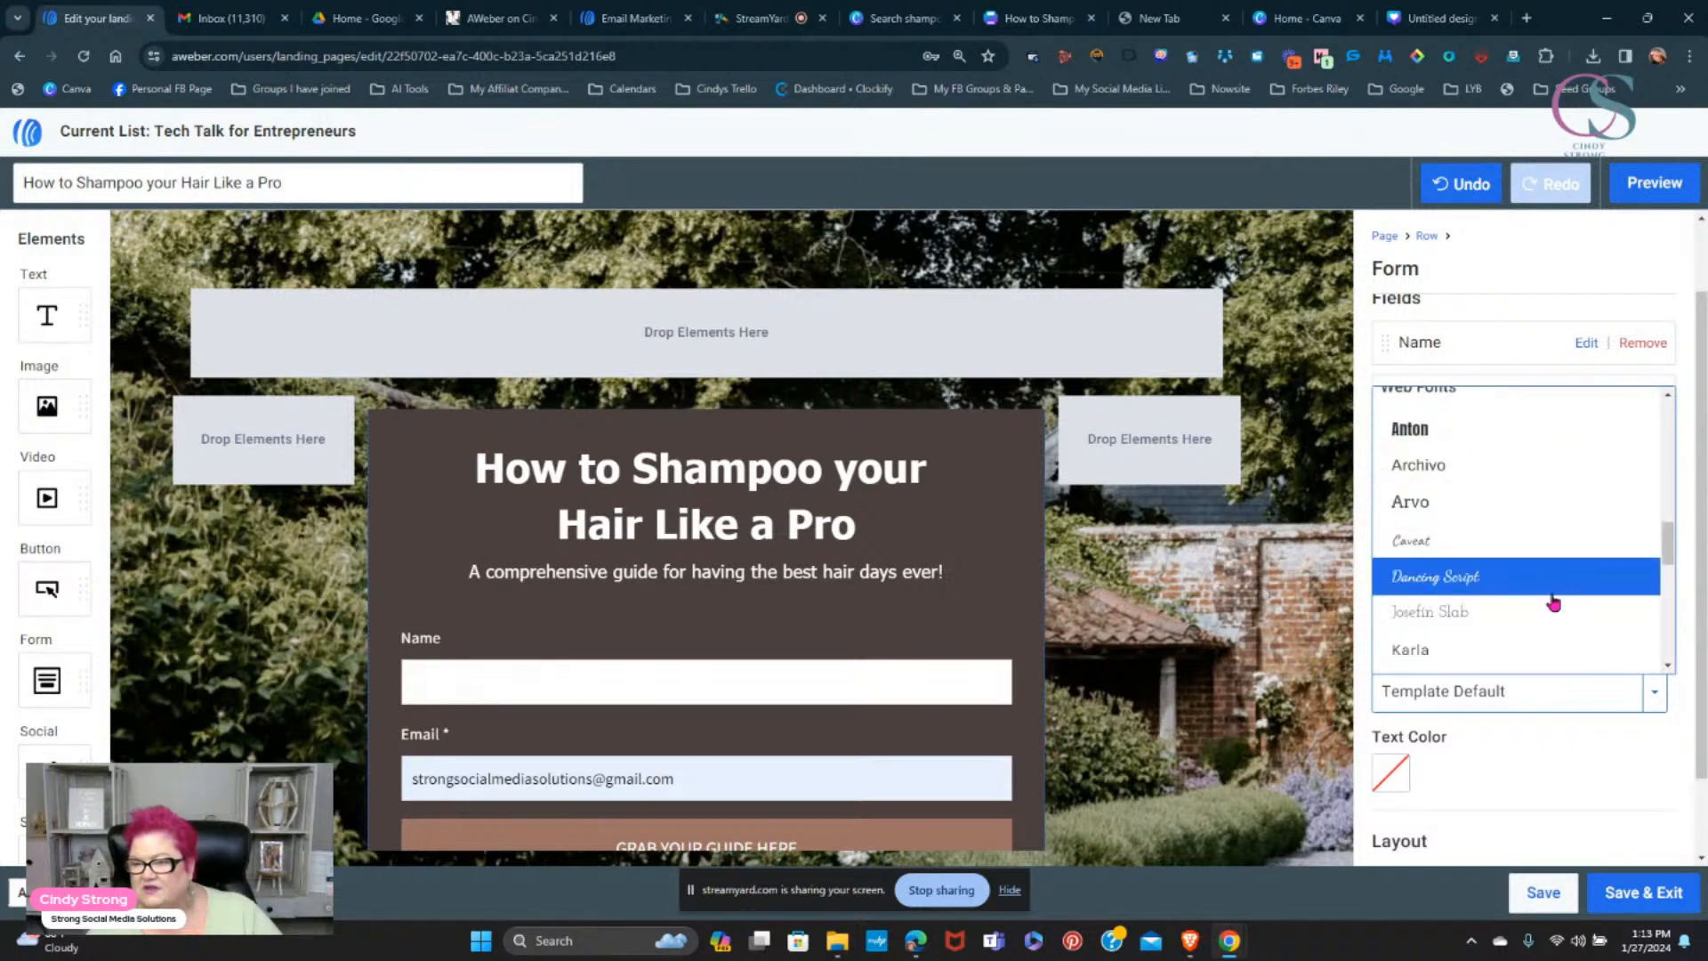
{"action": "scroll", "coordinate": [1552, 602], "scroll_direction": "down", "scroll_amount": 4}
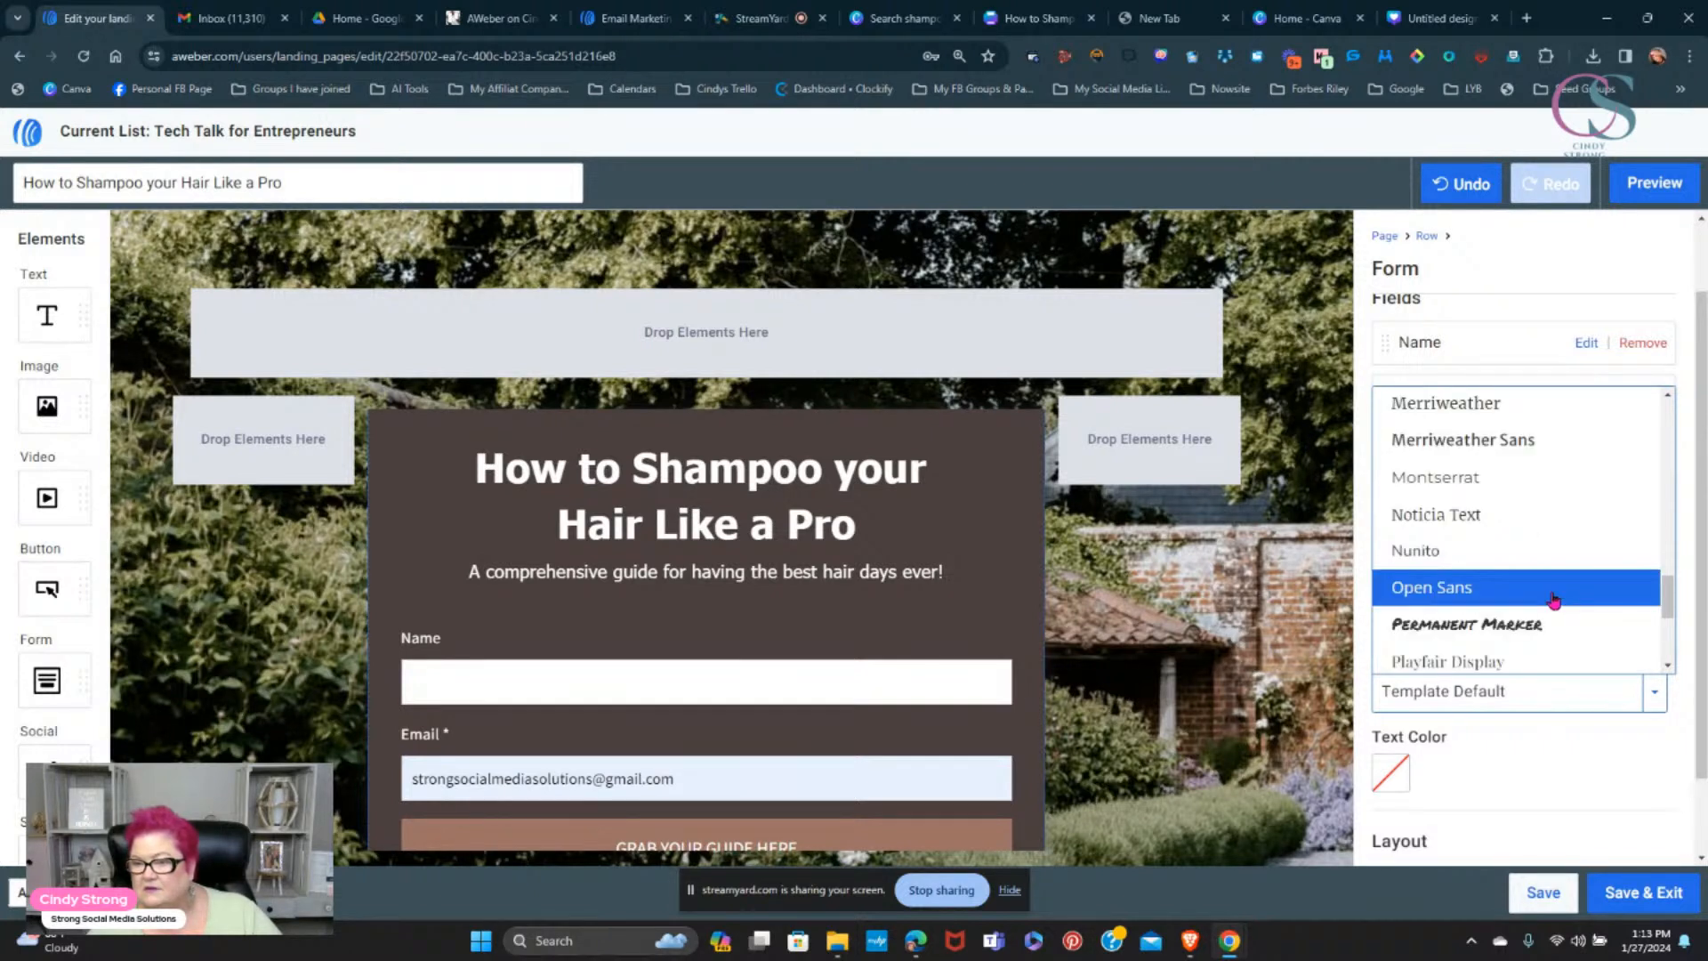
{"action": "scroll", "coordinate": [1552, 602], "scroll_direction": "down", "scroll_amount": 3}
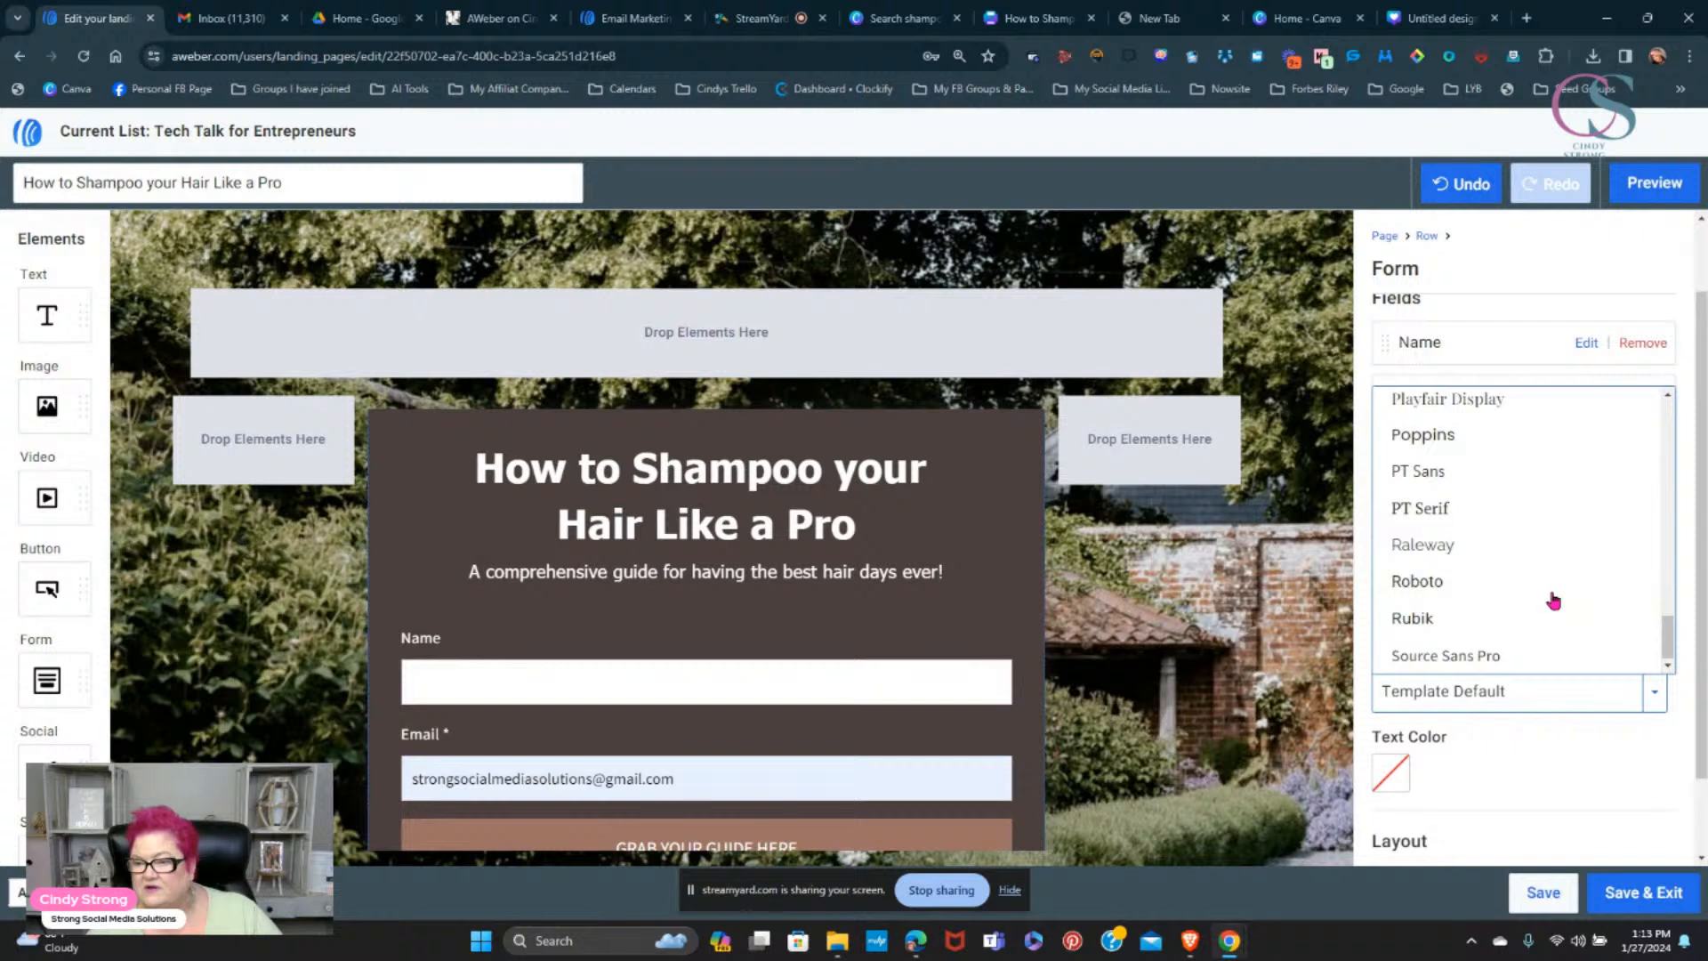
{"action": "scroll", "coordinate": [1552, 602], "scroll_direction": "up", "scroll_amount": 6}
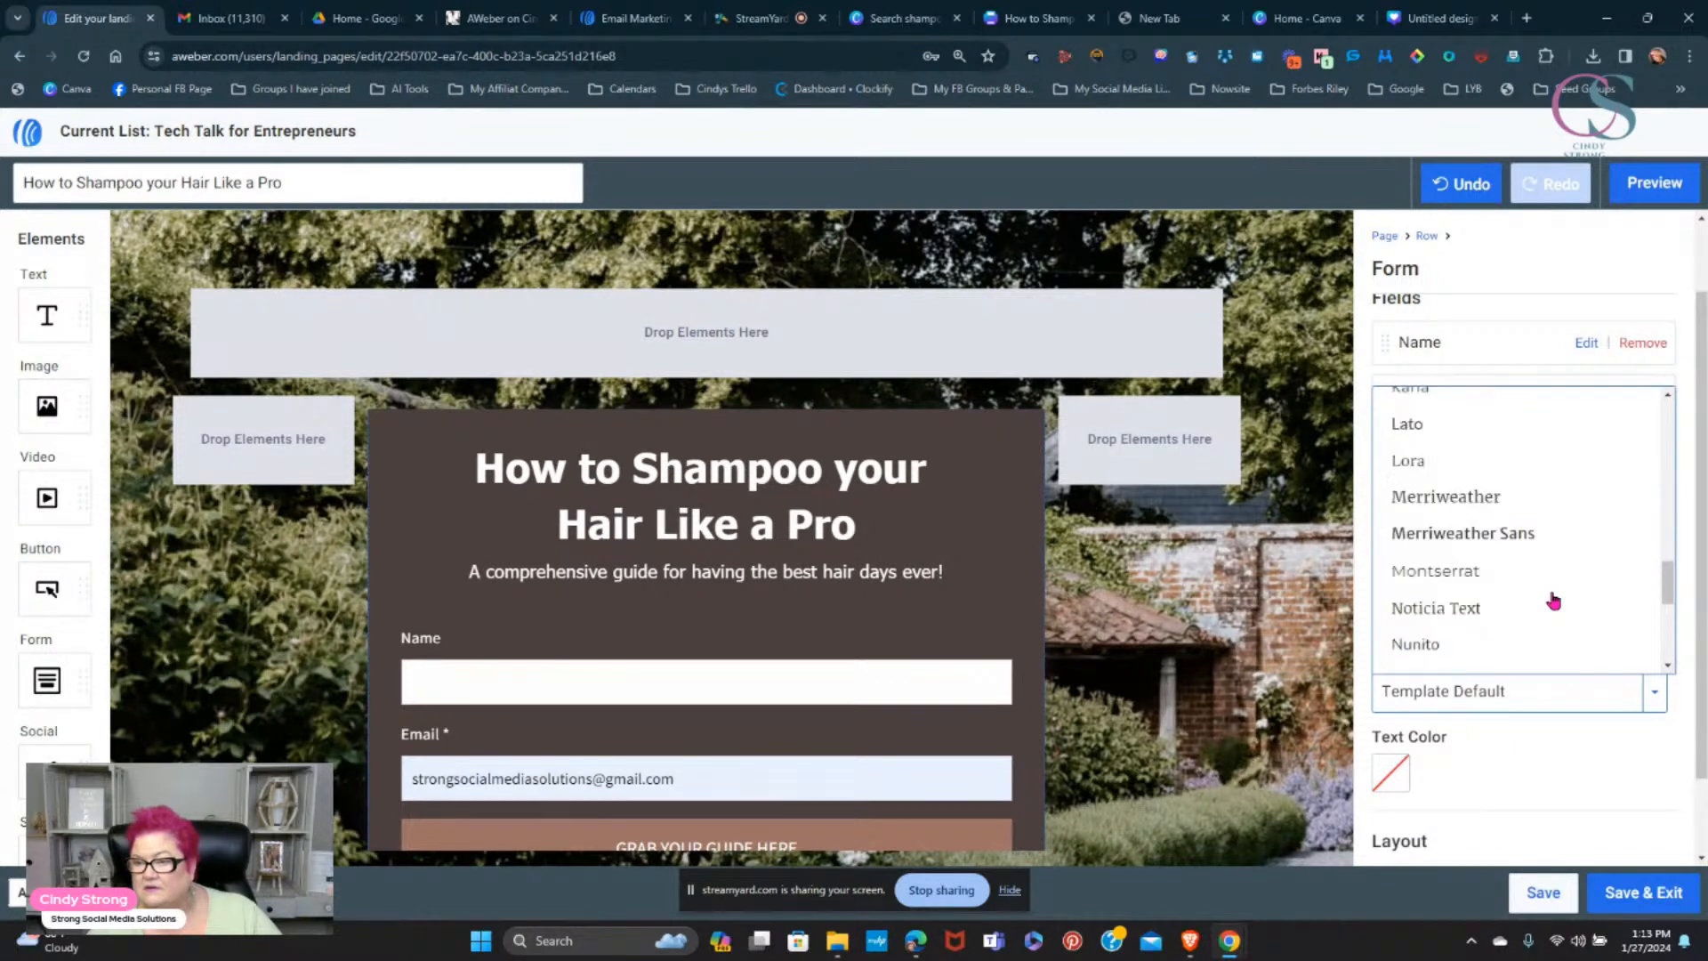
{"action": "scroll", "coordinate": [1552, 602], "scroll_direction": "up", "scroll_amount": 7}
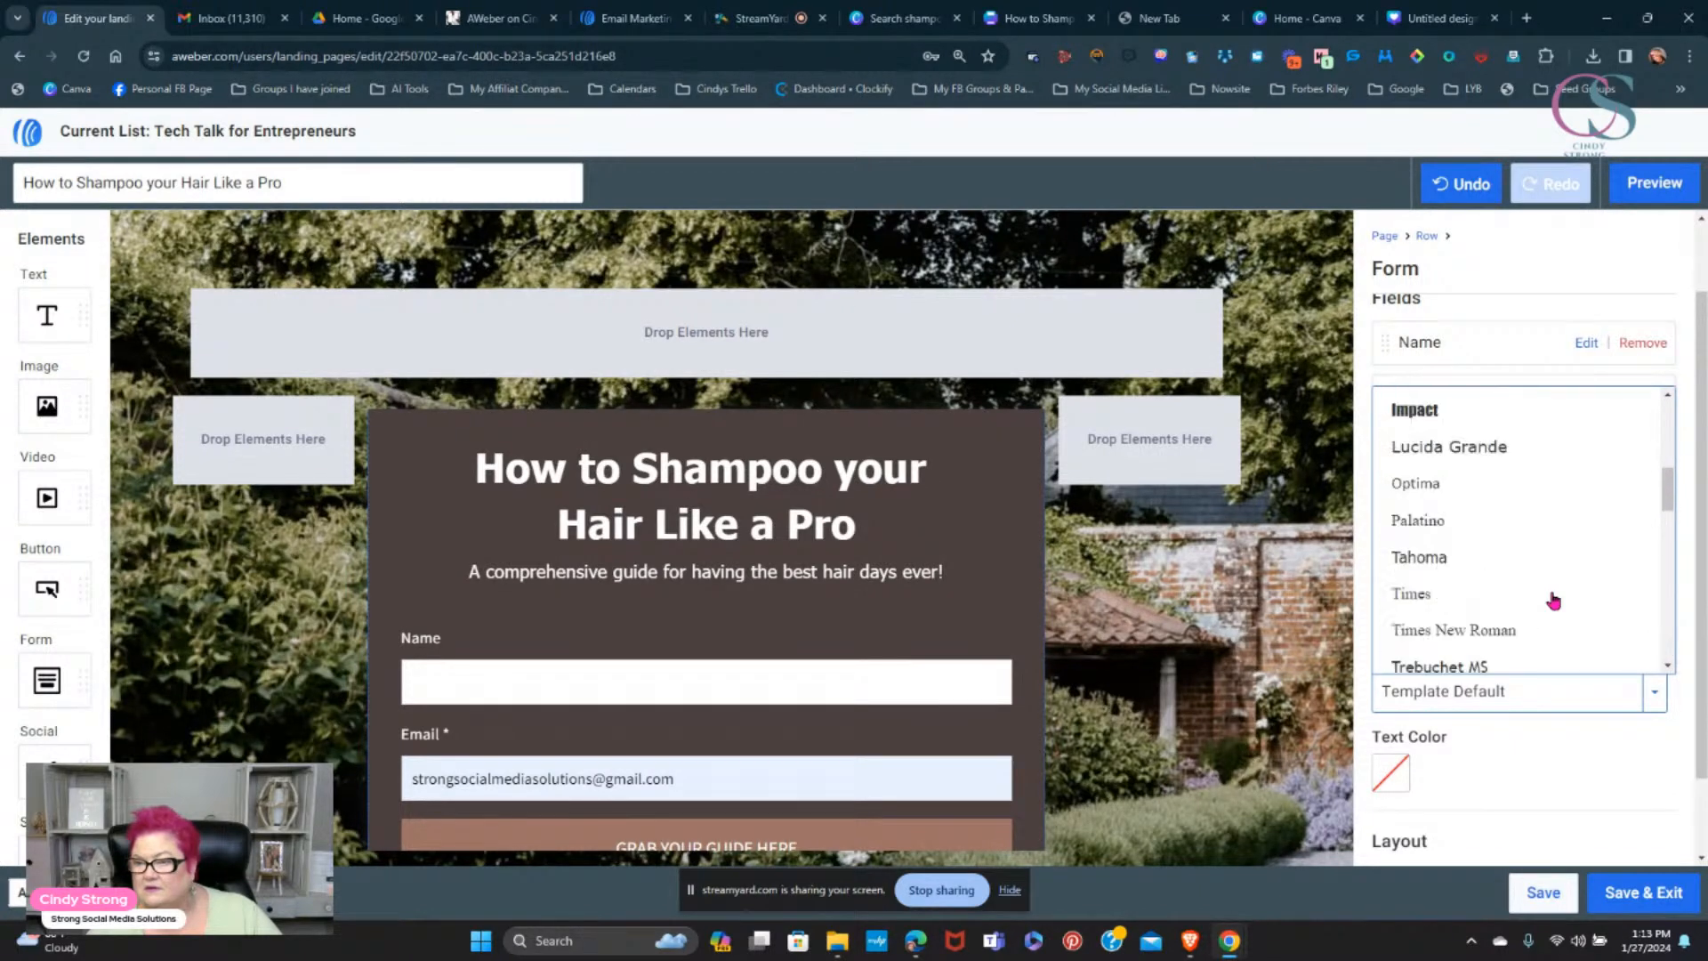
{"action": "left_click", "coordinate": [1498, 557]}
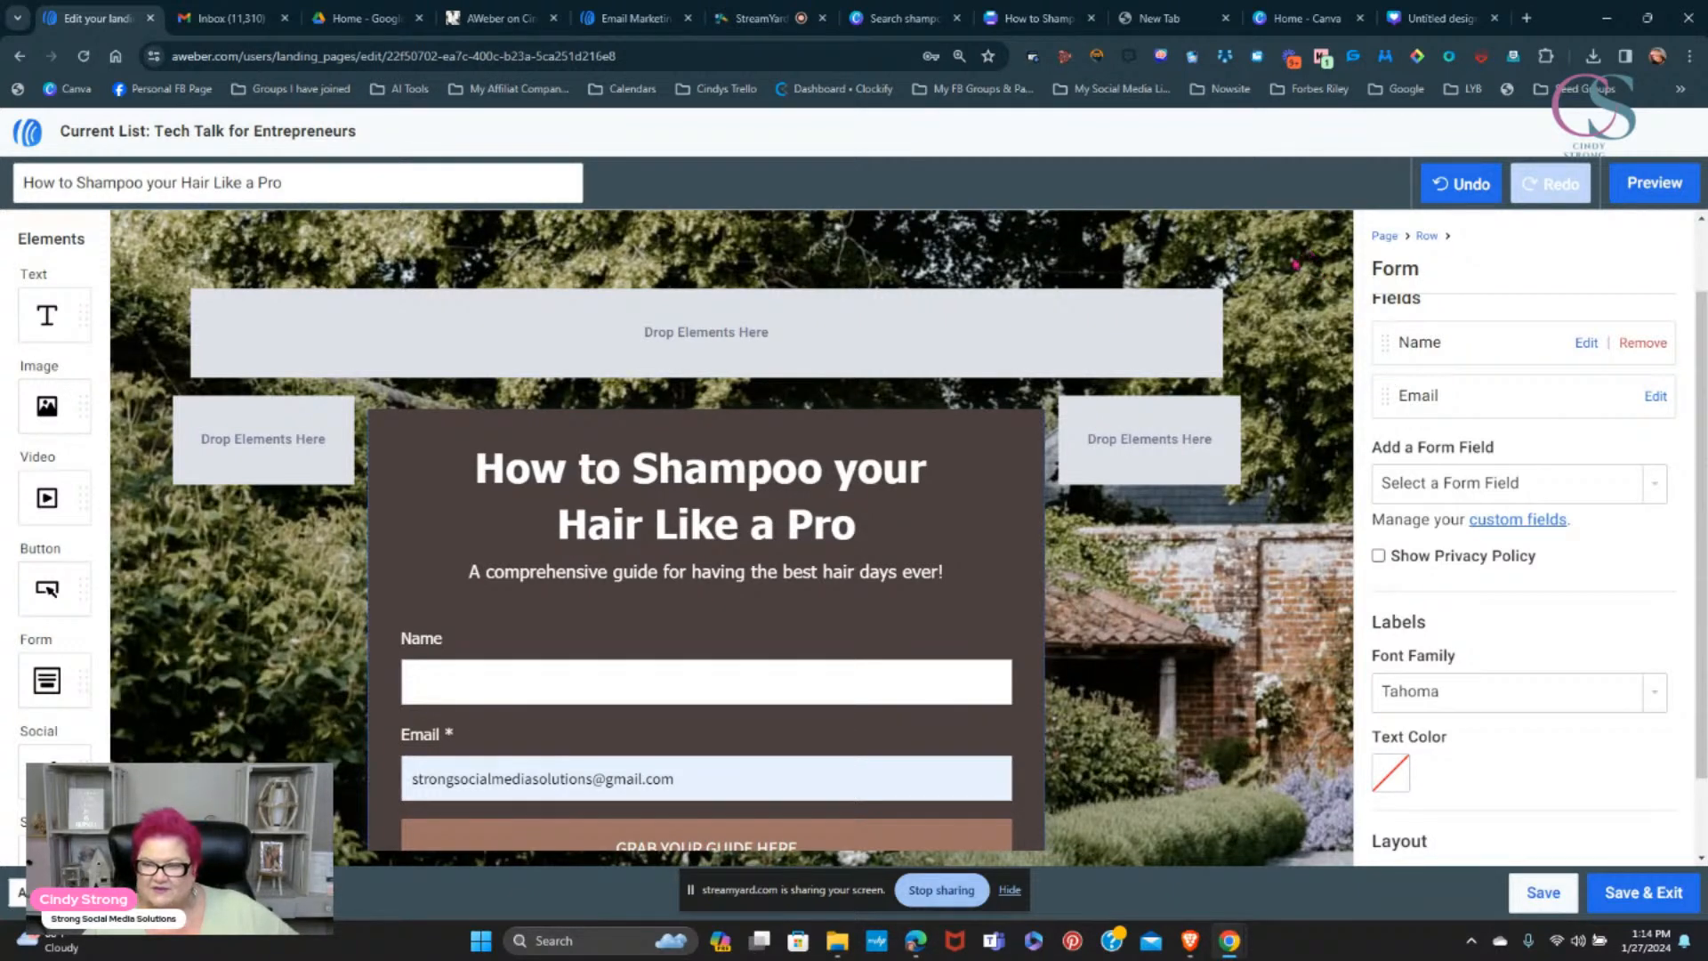
- Delete the "Powered by AWeber" image below the social icons
{"action": "scroll", "coordinate": [1284, 601], "scroll_direction": "down", "scroll_amount": 3}
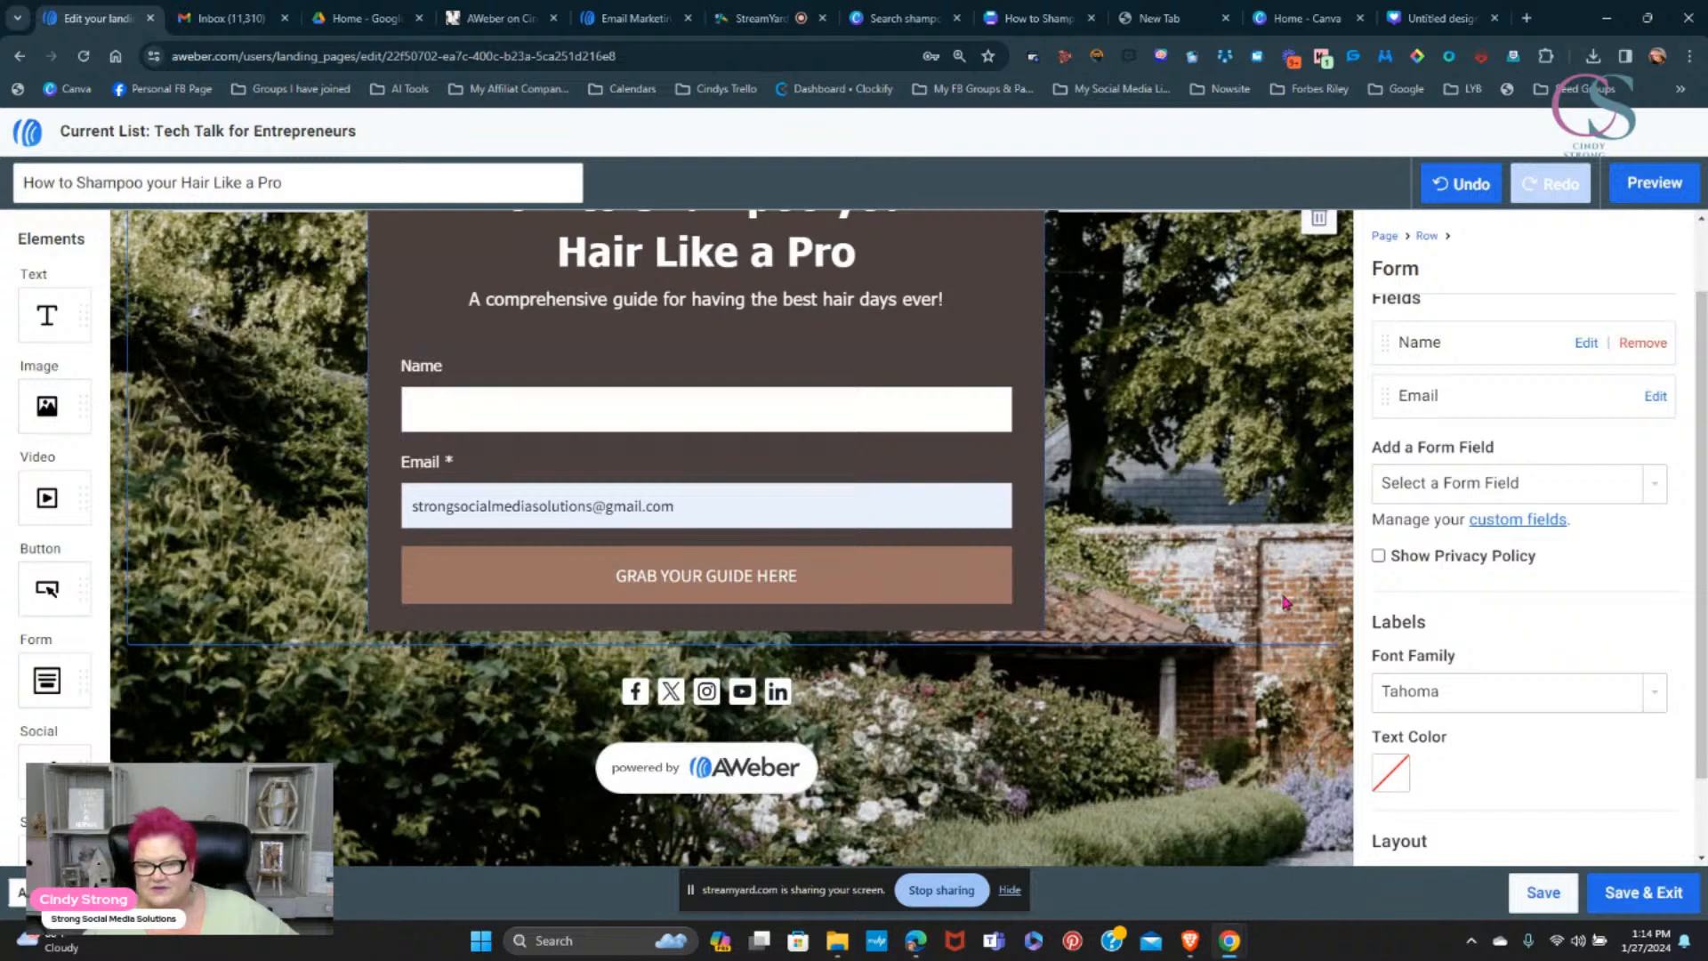
{"action": "left_click", "coordinate": [813, 777]}
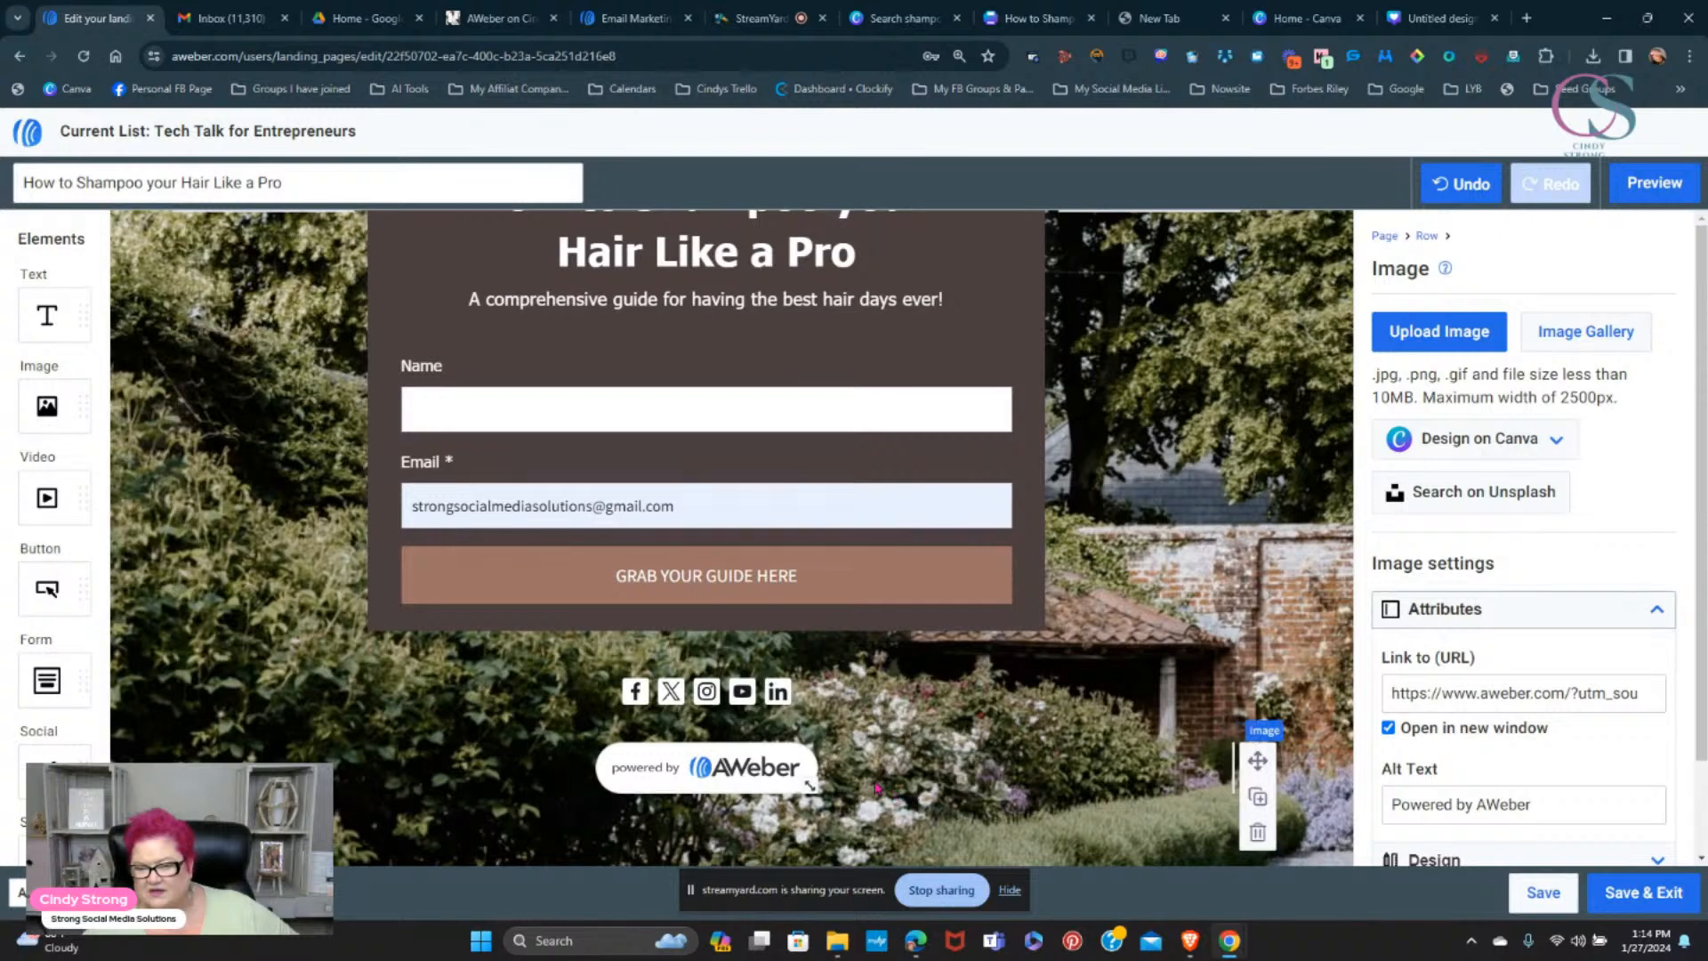
{"action": "left_click", "coordinate": [1257, 838]}
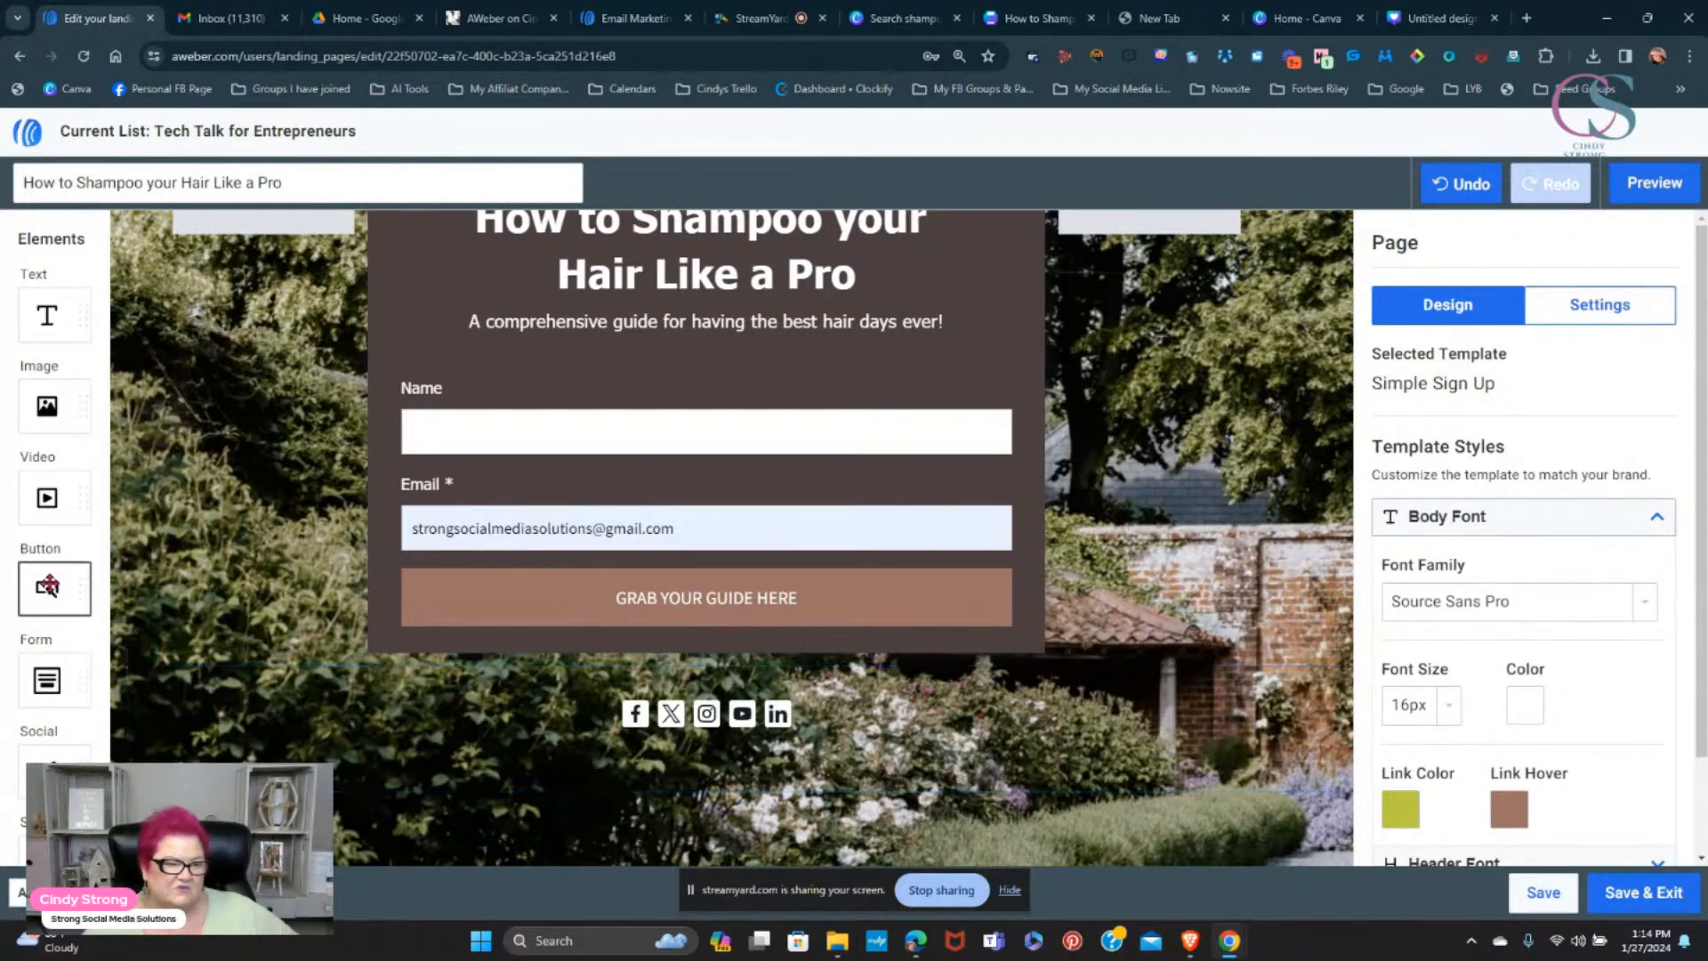
- Link the Facebook icon in the social block below the form to the page owner's Facebook profile URL
{"action": "scroll", "coordinate": [47, 586], "scroll_direction": "down", "scroll_amount": 3}
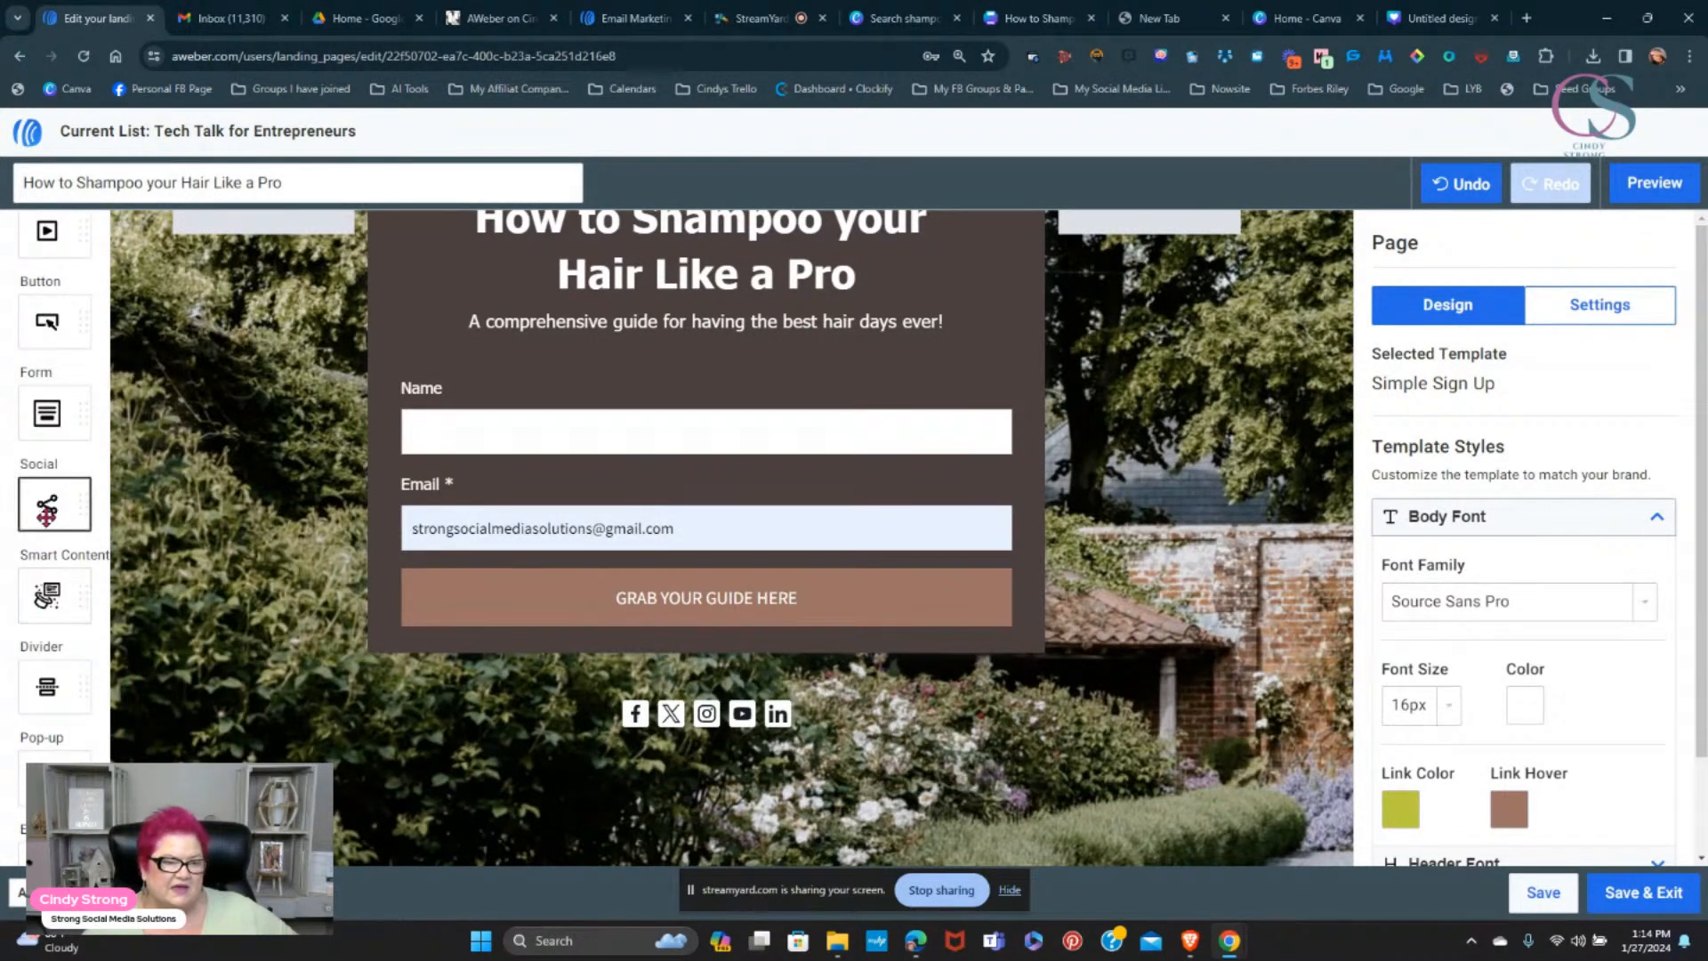
{"action": "mouse_move", "coordinate": [46, 510]}
{"action": "left_mouse_down"}
{"action": "mouse_move", "coordinate": [68, 542]}
{"action": "mouse_move", "coordinate": [598, 724]}
{"action": "mouse_move", "coordinate": [695, 732]}
{"action": "mouse_move", "coordinate": [177, 523]}
{"action": "mouse_move", "coordinate": [44, 498]}
{"action": "left_mouse_up"}
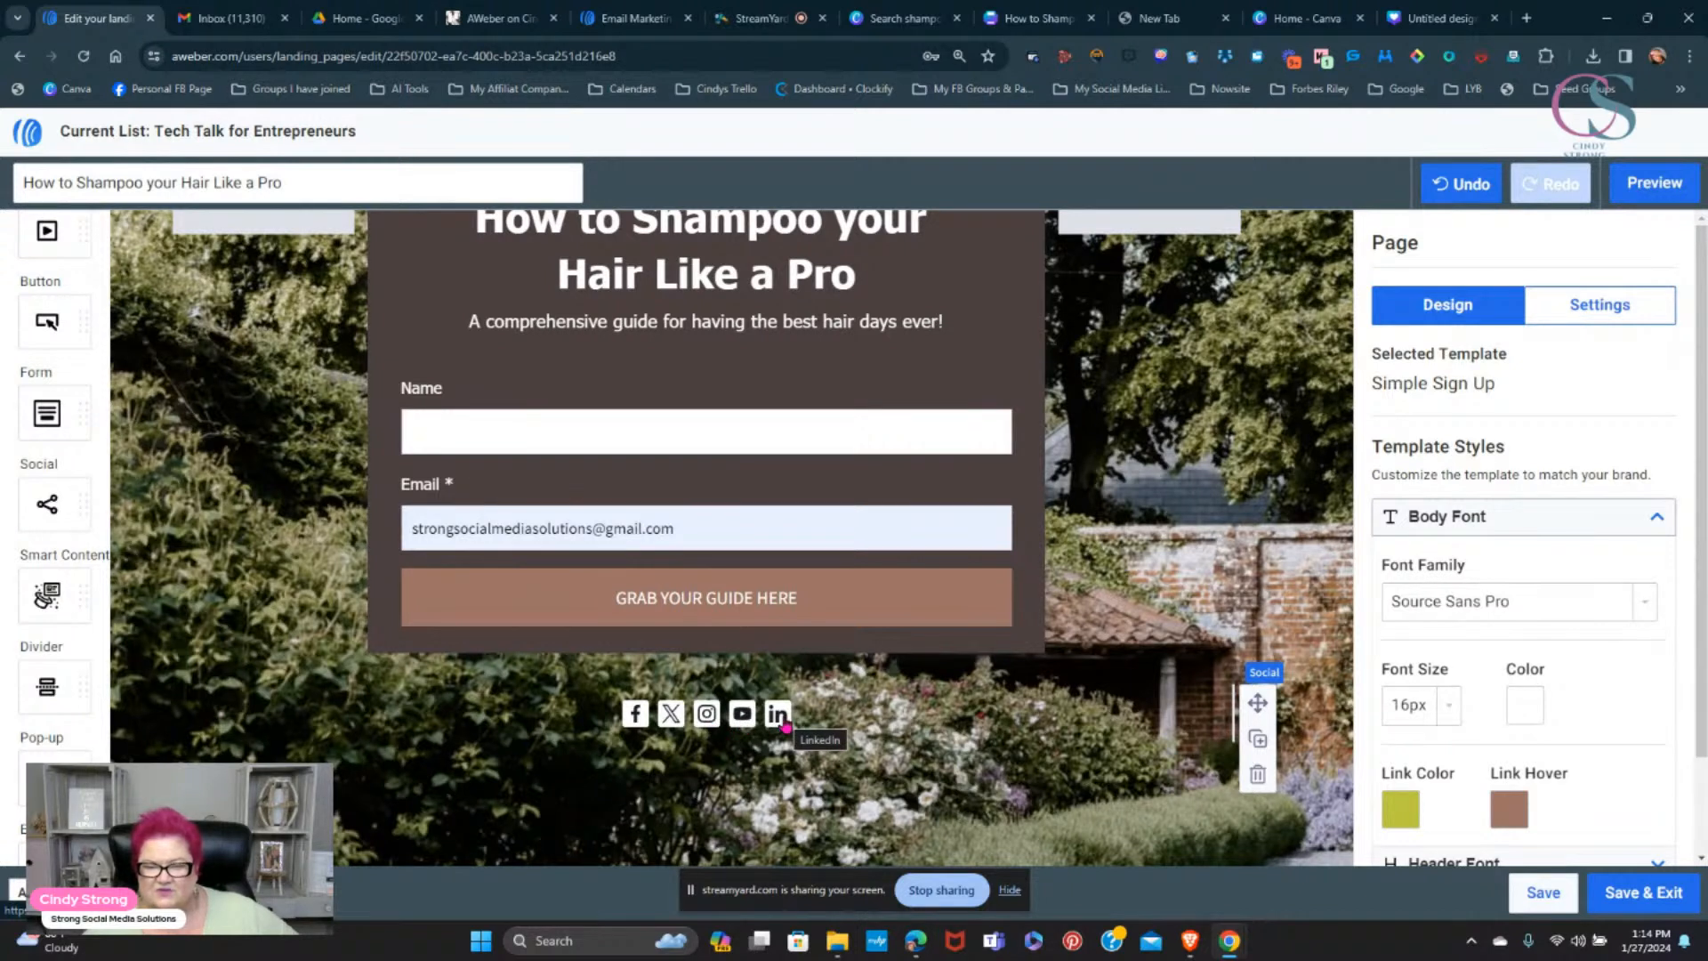
{"action": "left_click", "coordinate": [634, 719]}
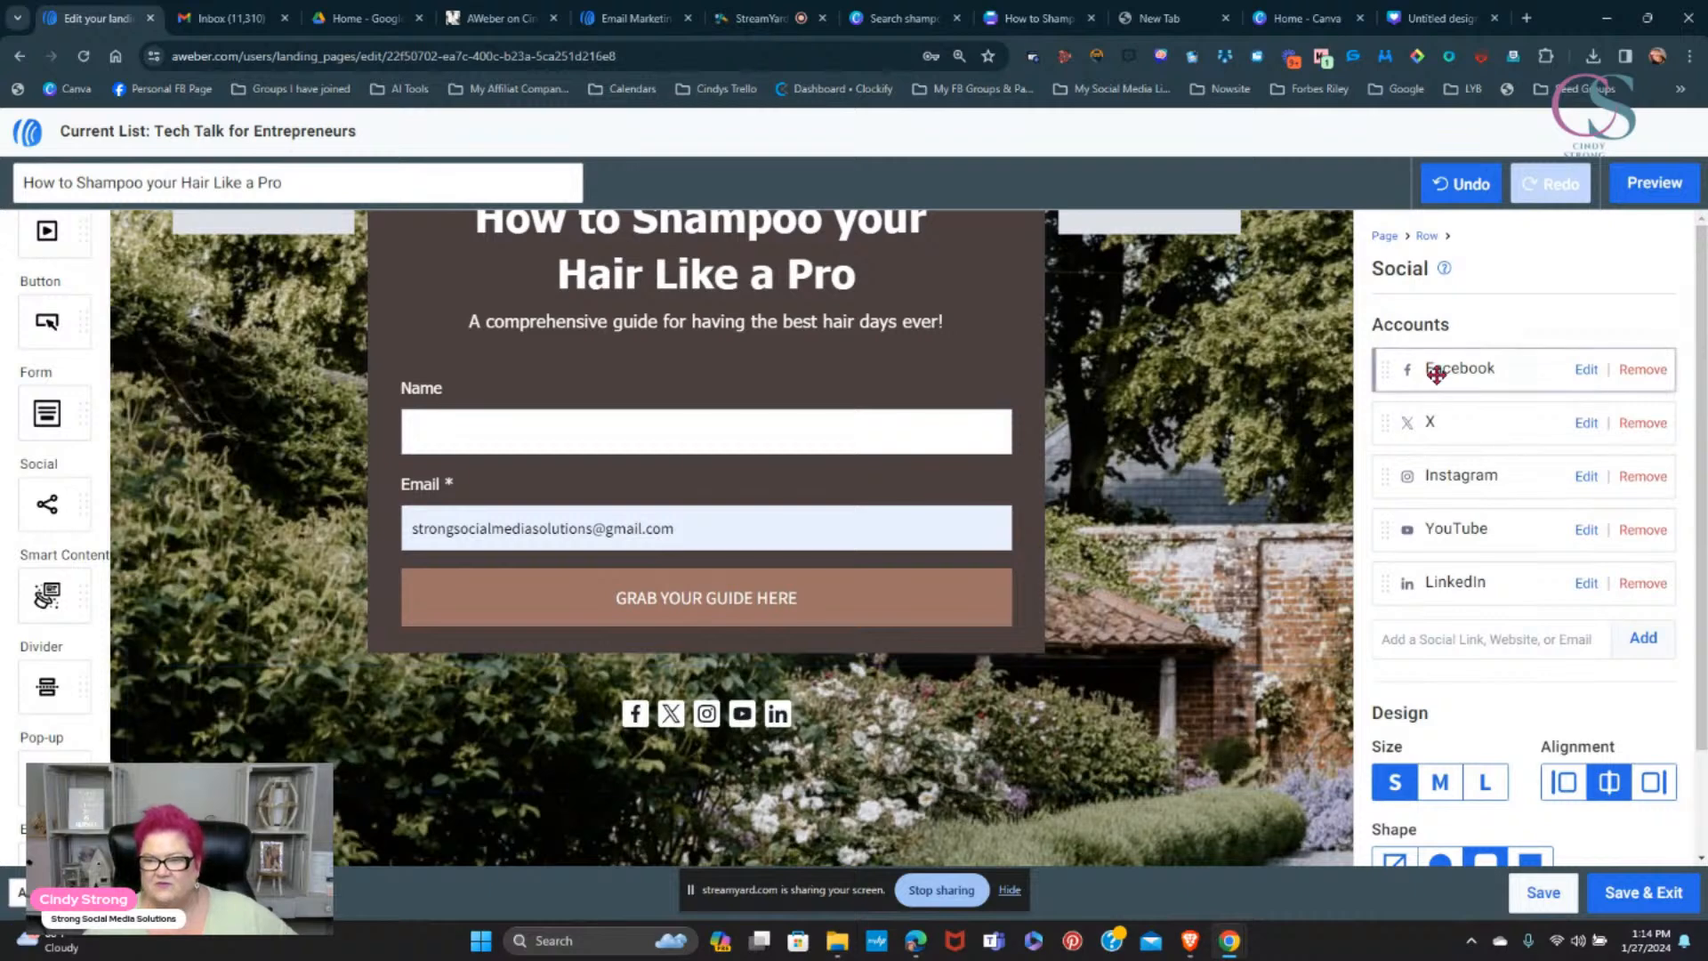
{"action": "left_click", "coordinate": [1587, 370]}
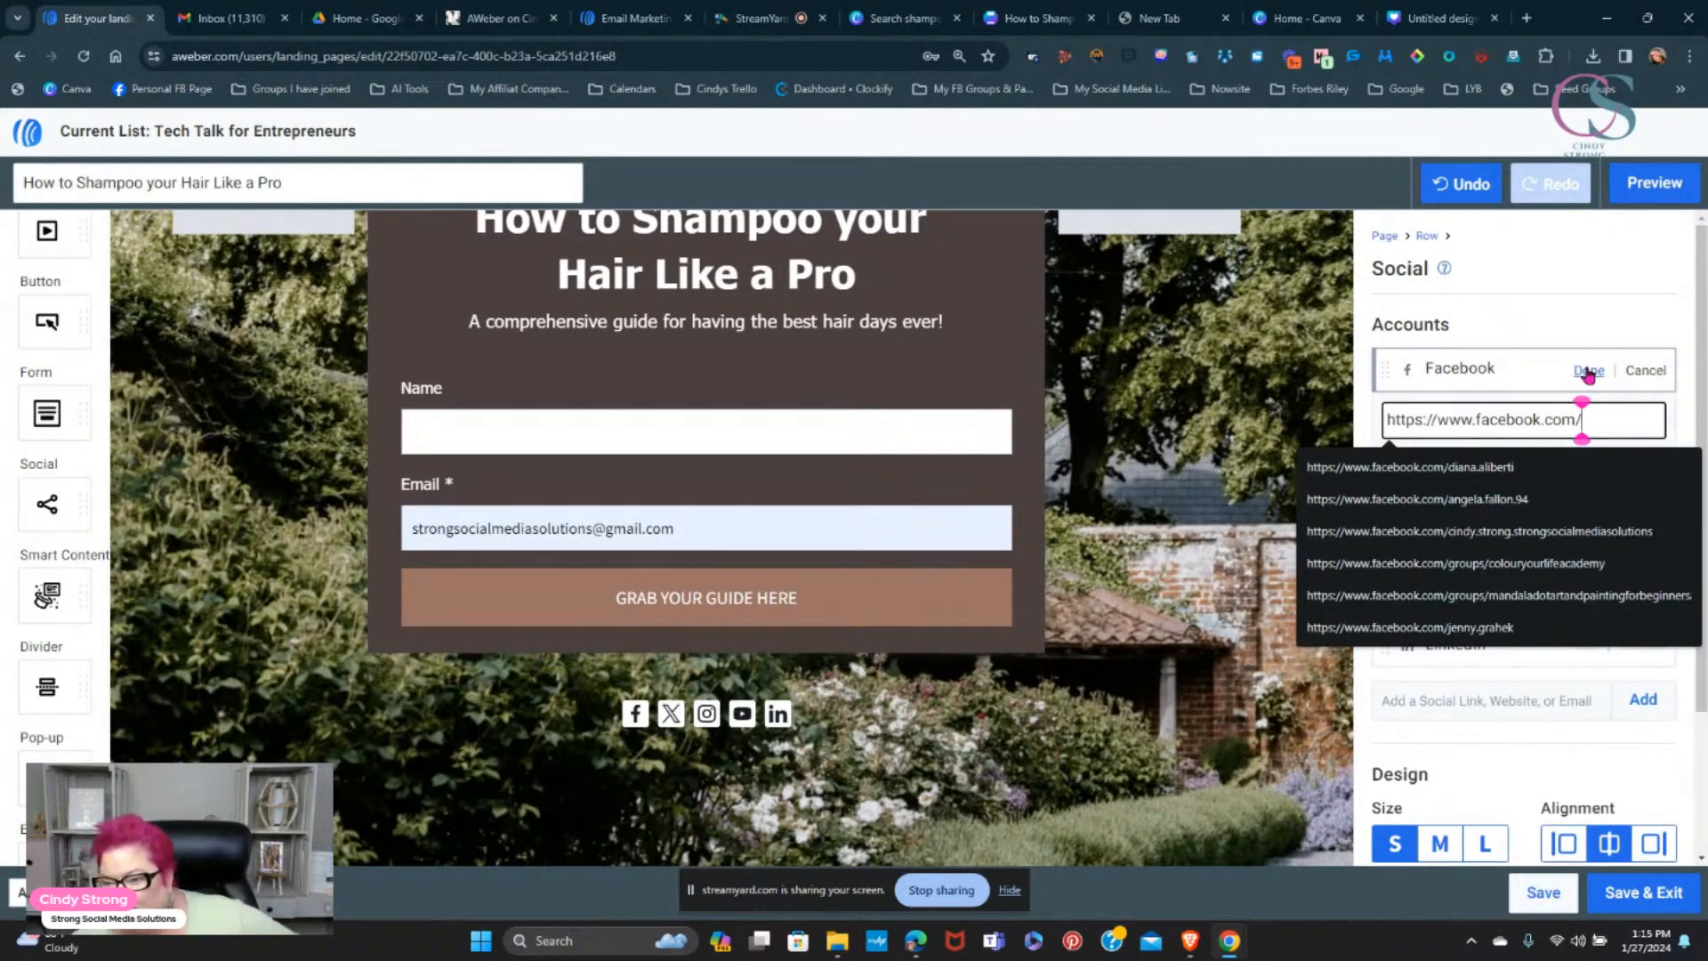
{"action": "left_click", "coordinate": [1532, 532]}
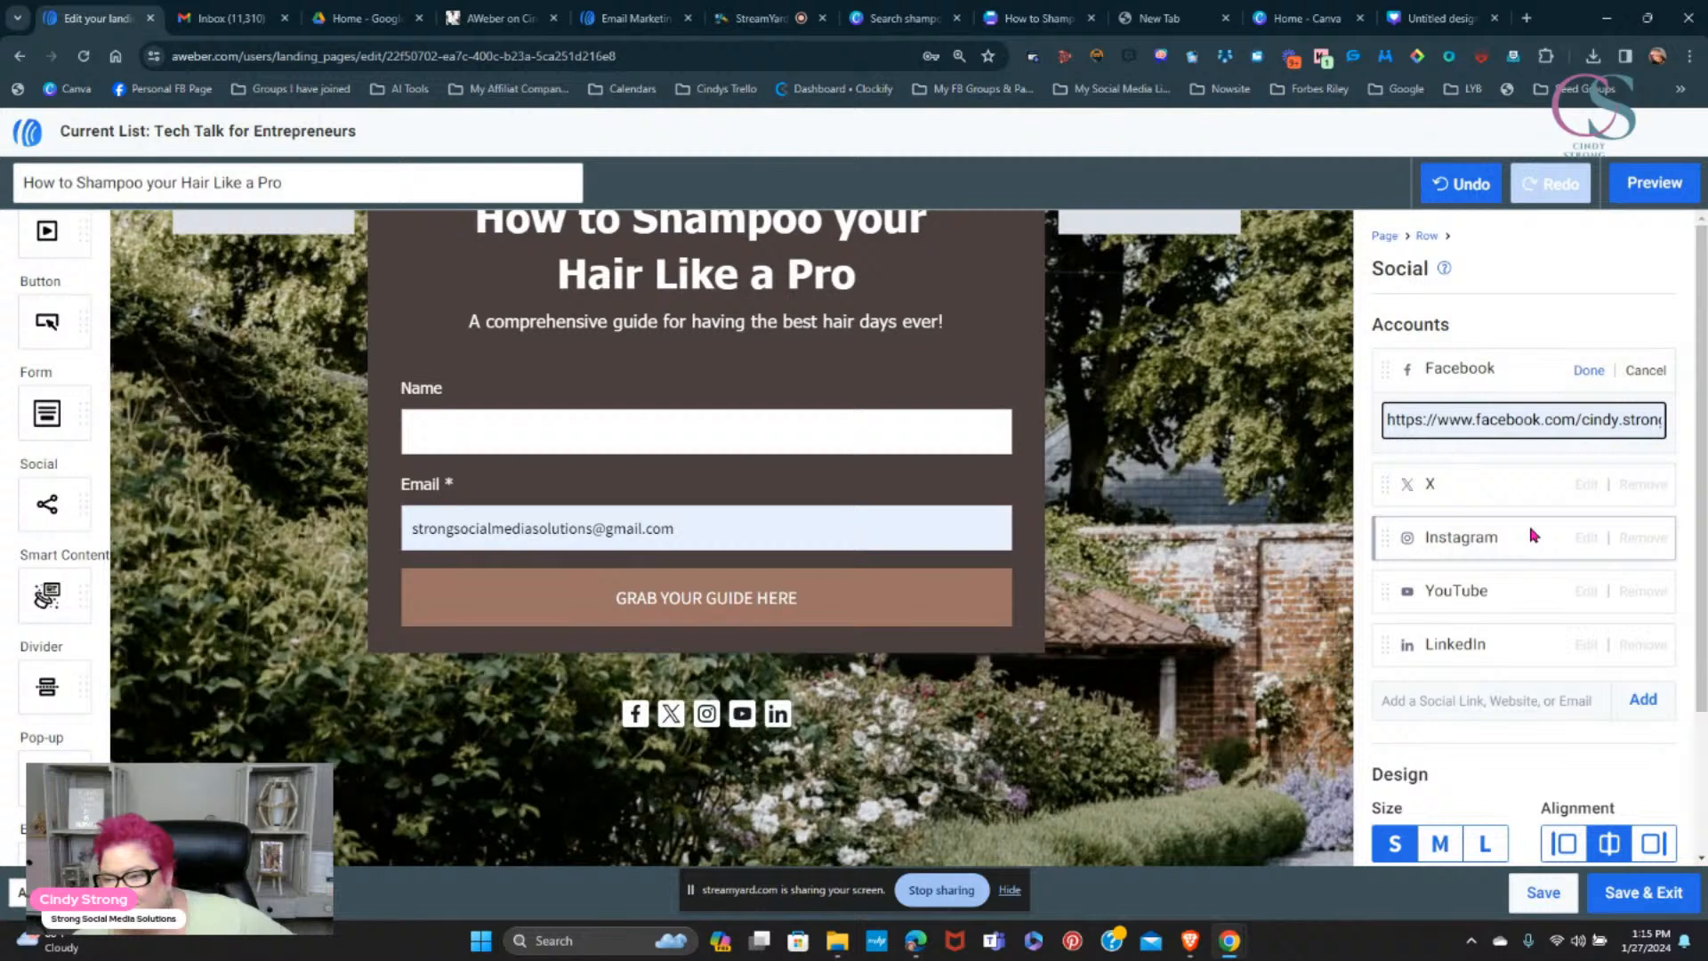
{"action": "left_click", "coordinate": [1588, 371]}
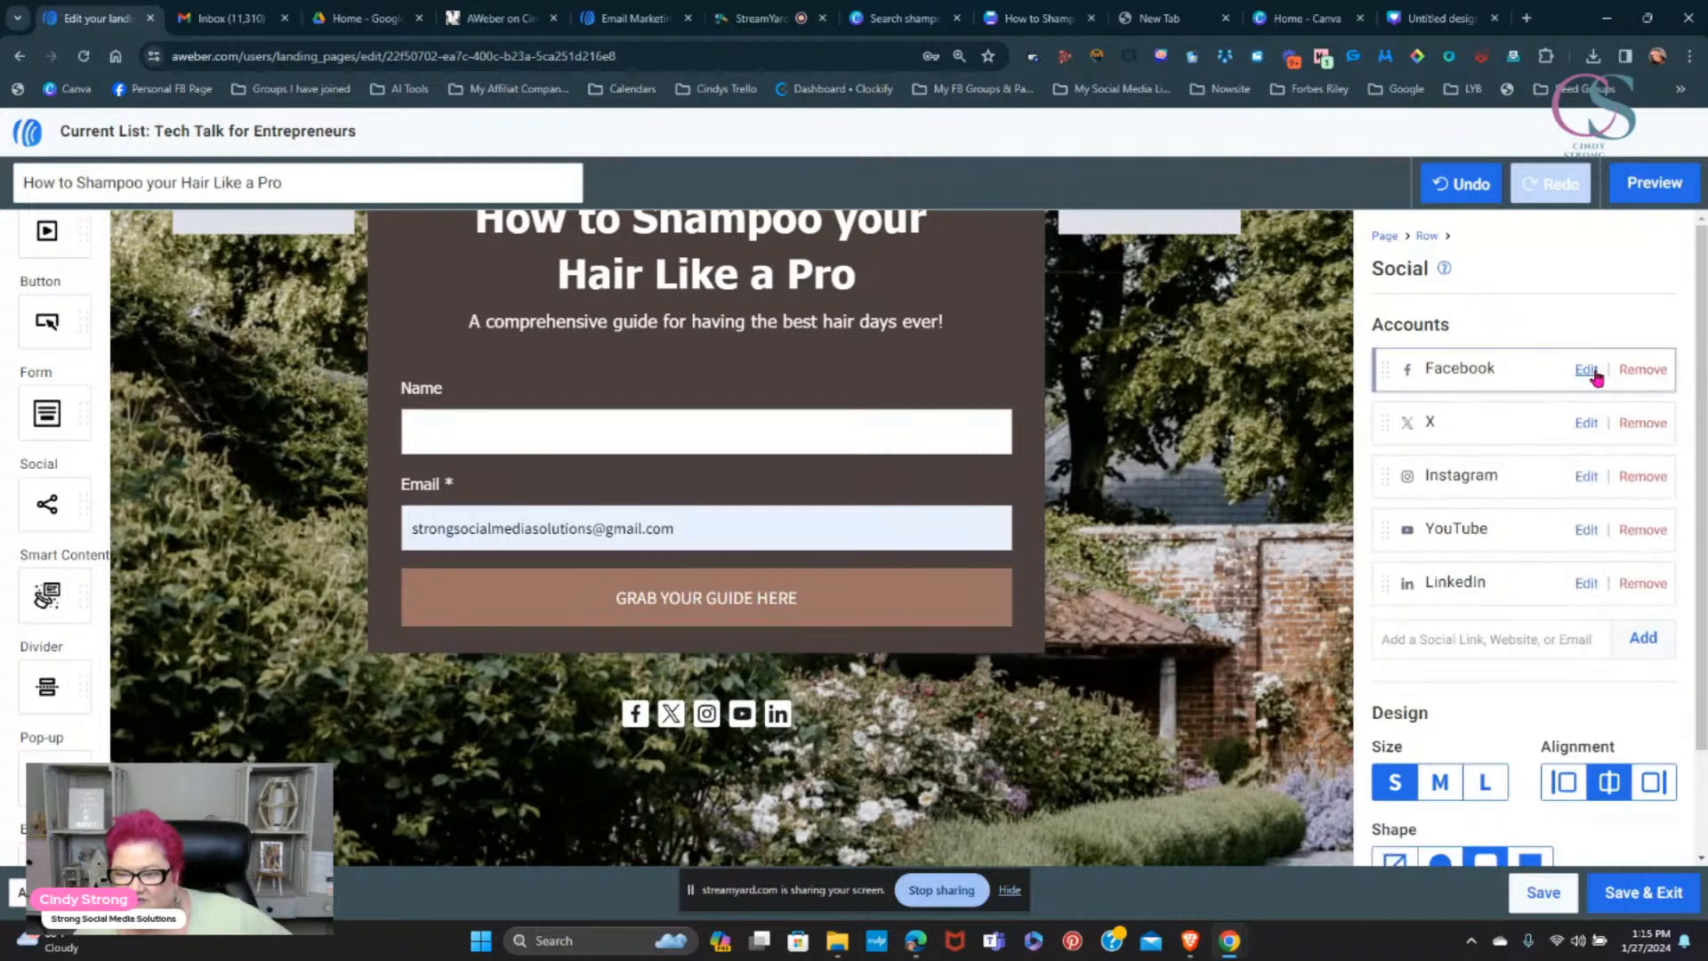
- Remove the X account from the social block, leaving its link unedited
{"action": "left_click", "coordinate": [1588, 427]}
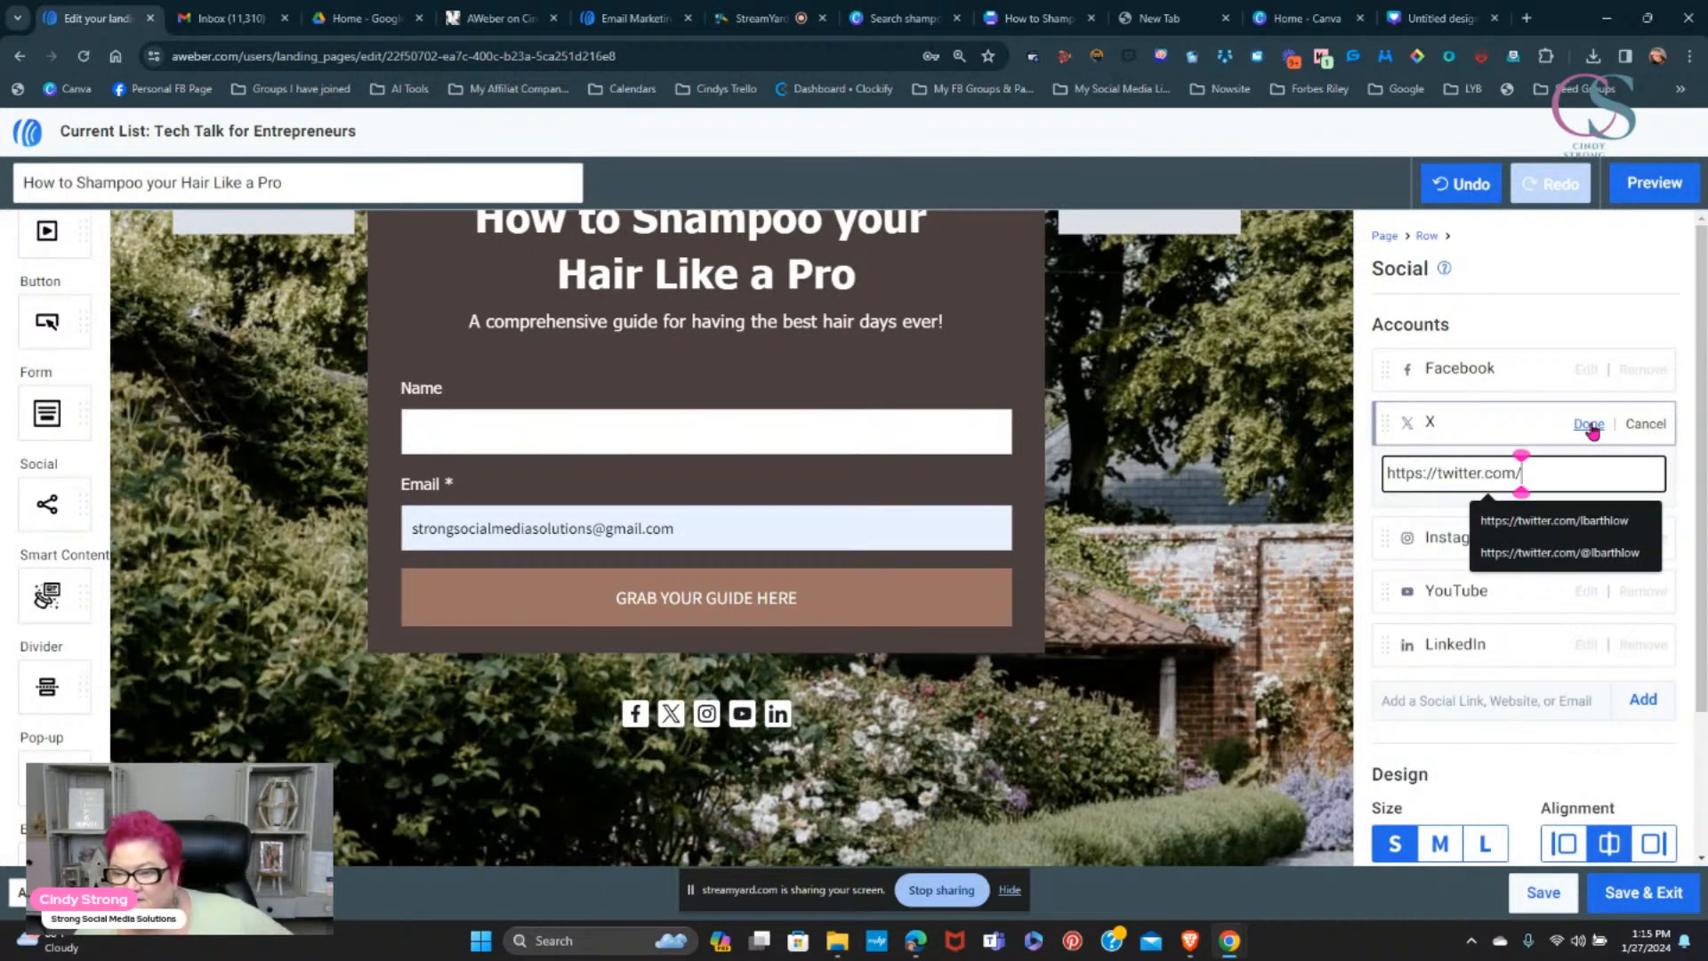
{"action": "left_click", "coordinate": [1642, 427]}
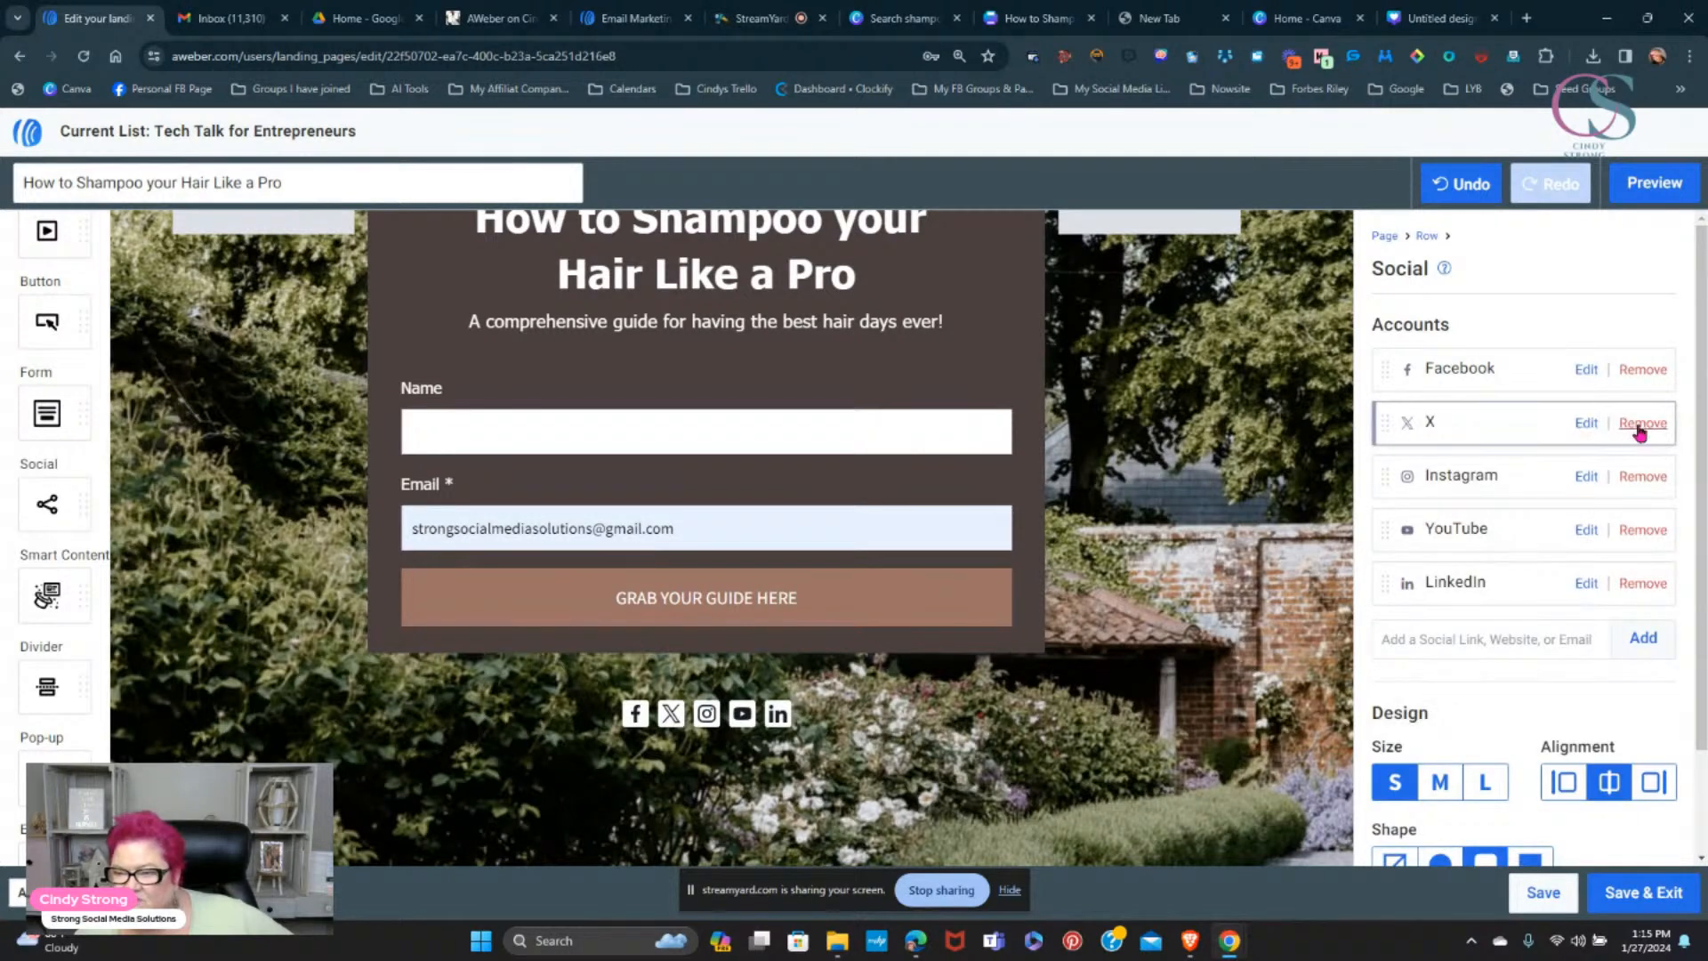
{"action": "left_click", "coordinate": [1641, 424]}
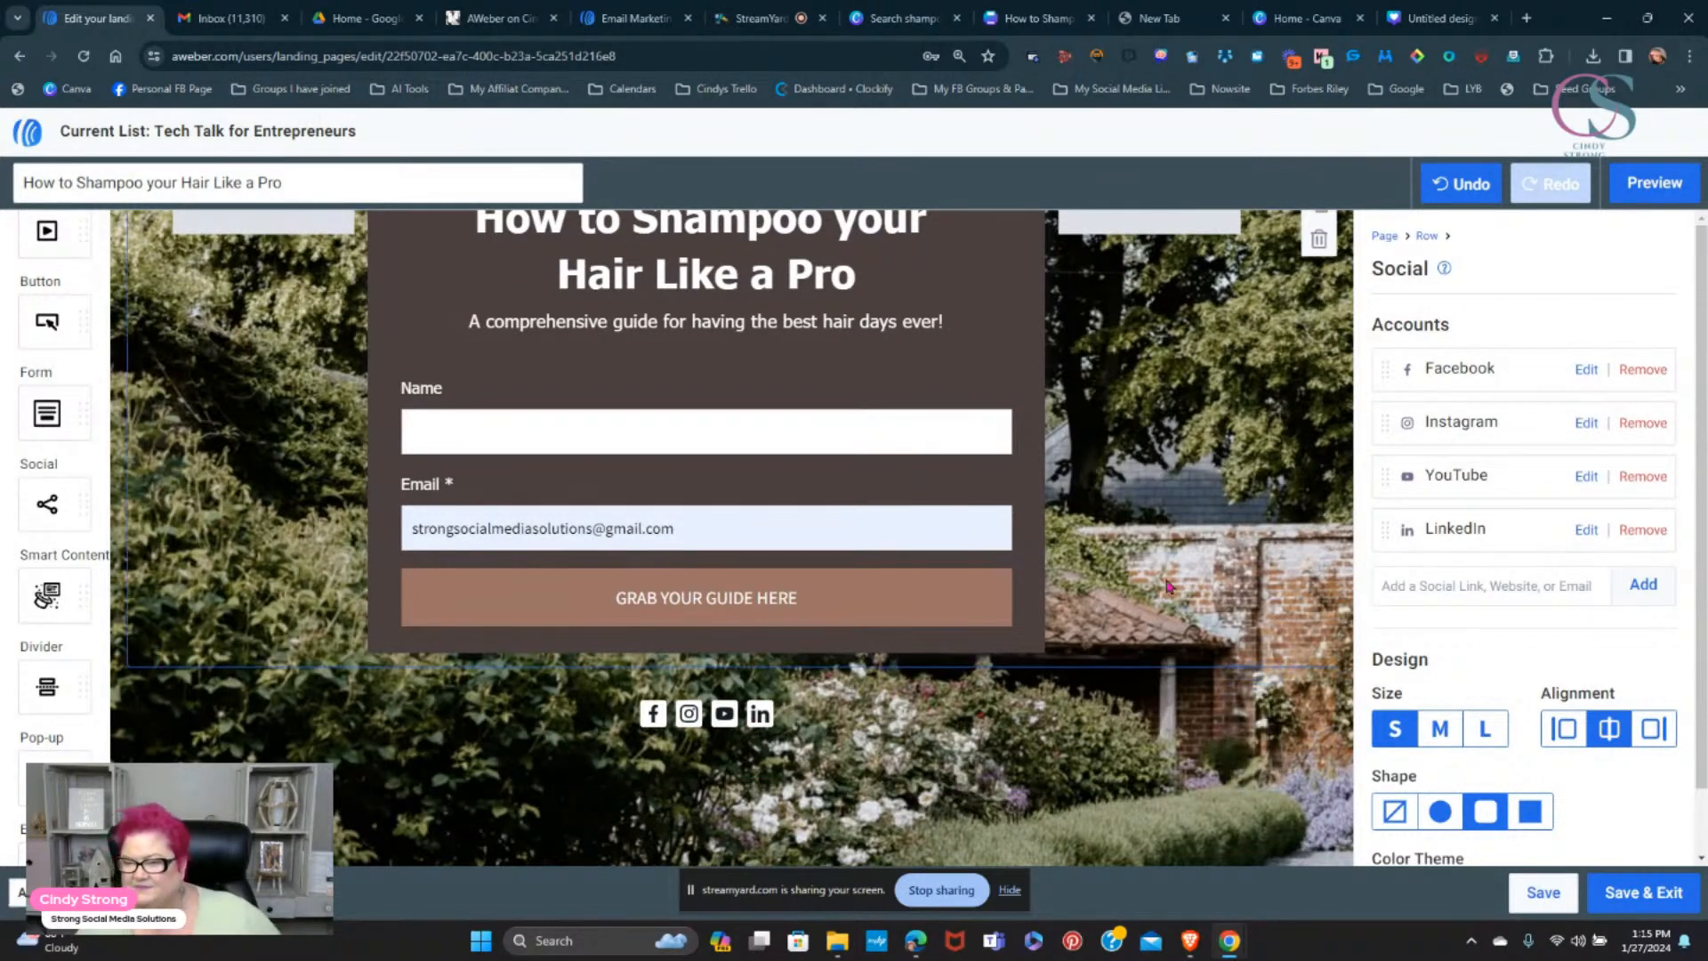
- Link the Instagram and YouTube icons to the page owner's Instagram profile and YouTube channel URLs
{"action": "left_click", "coordinate": [1586, 425]}
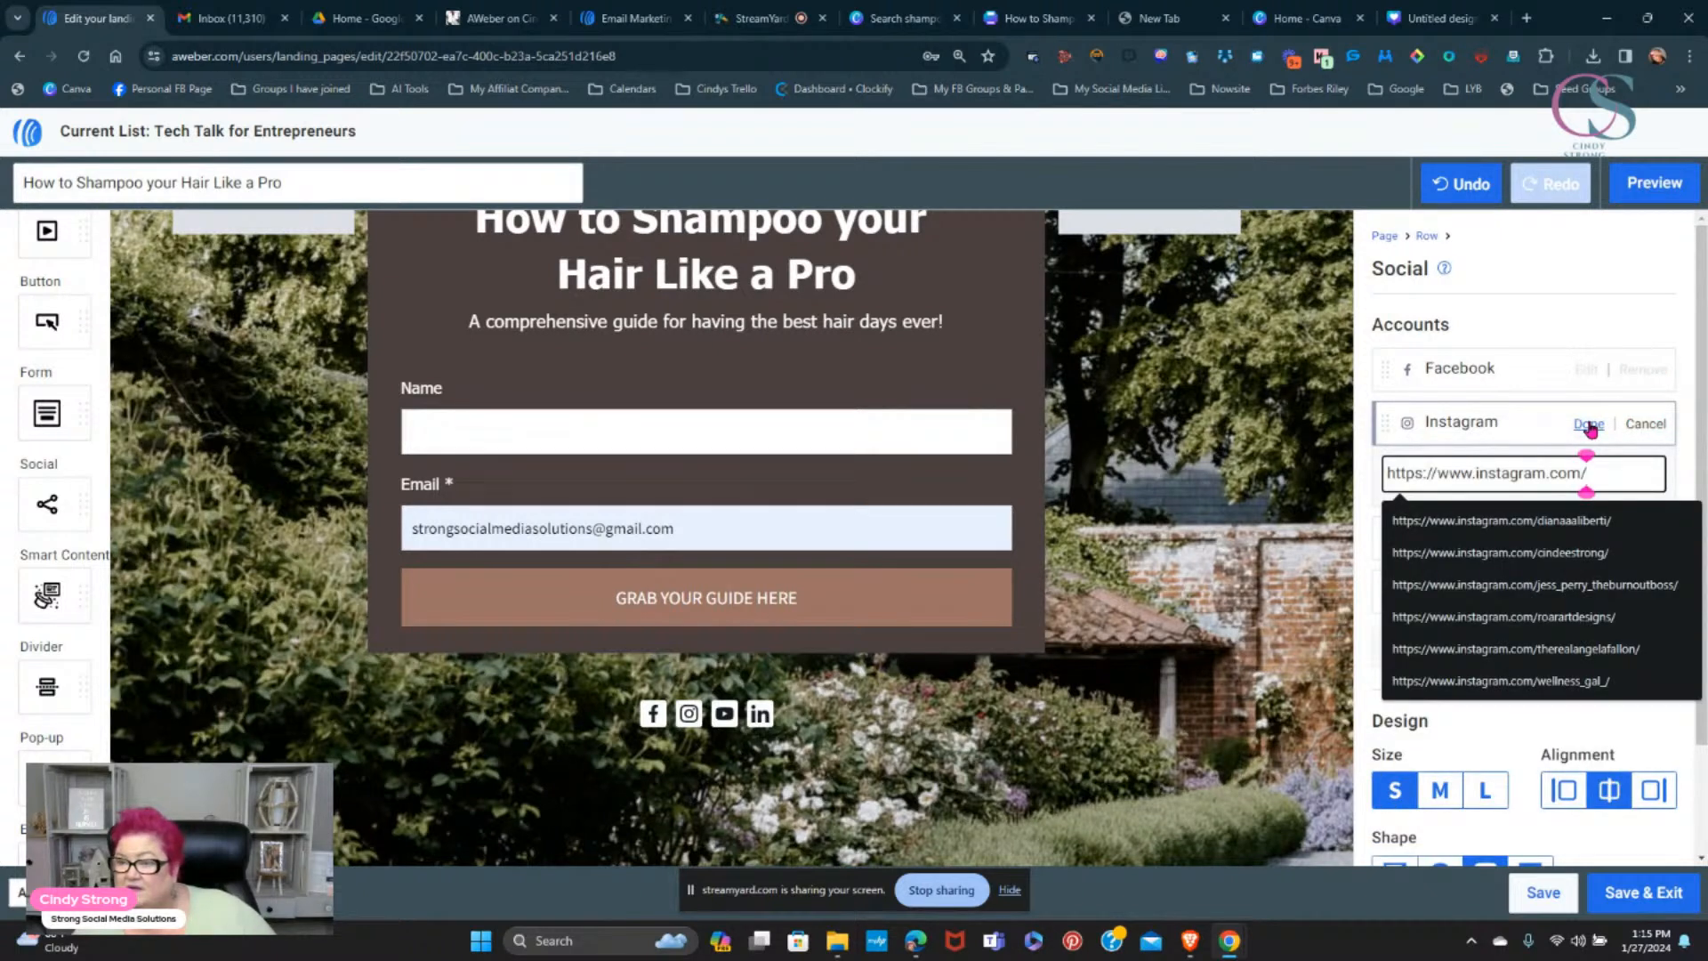
{"action": "left_click", "coordinate": [1532, 553]}
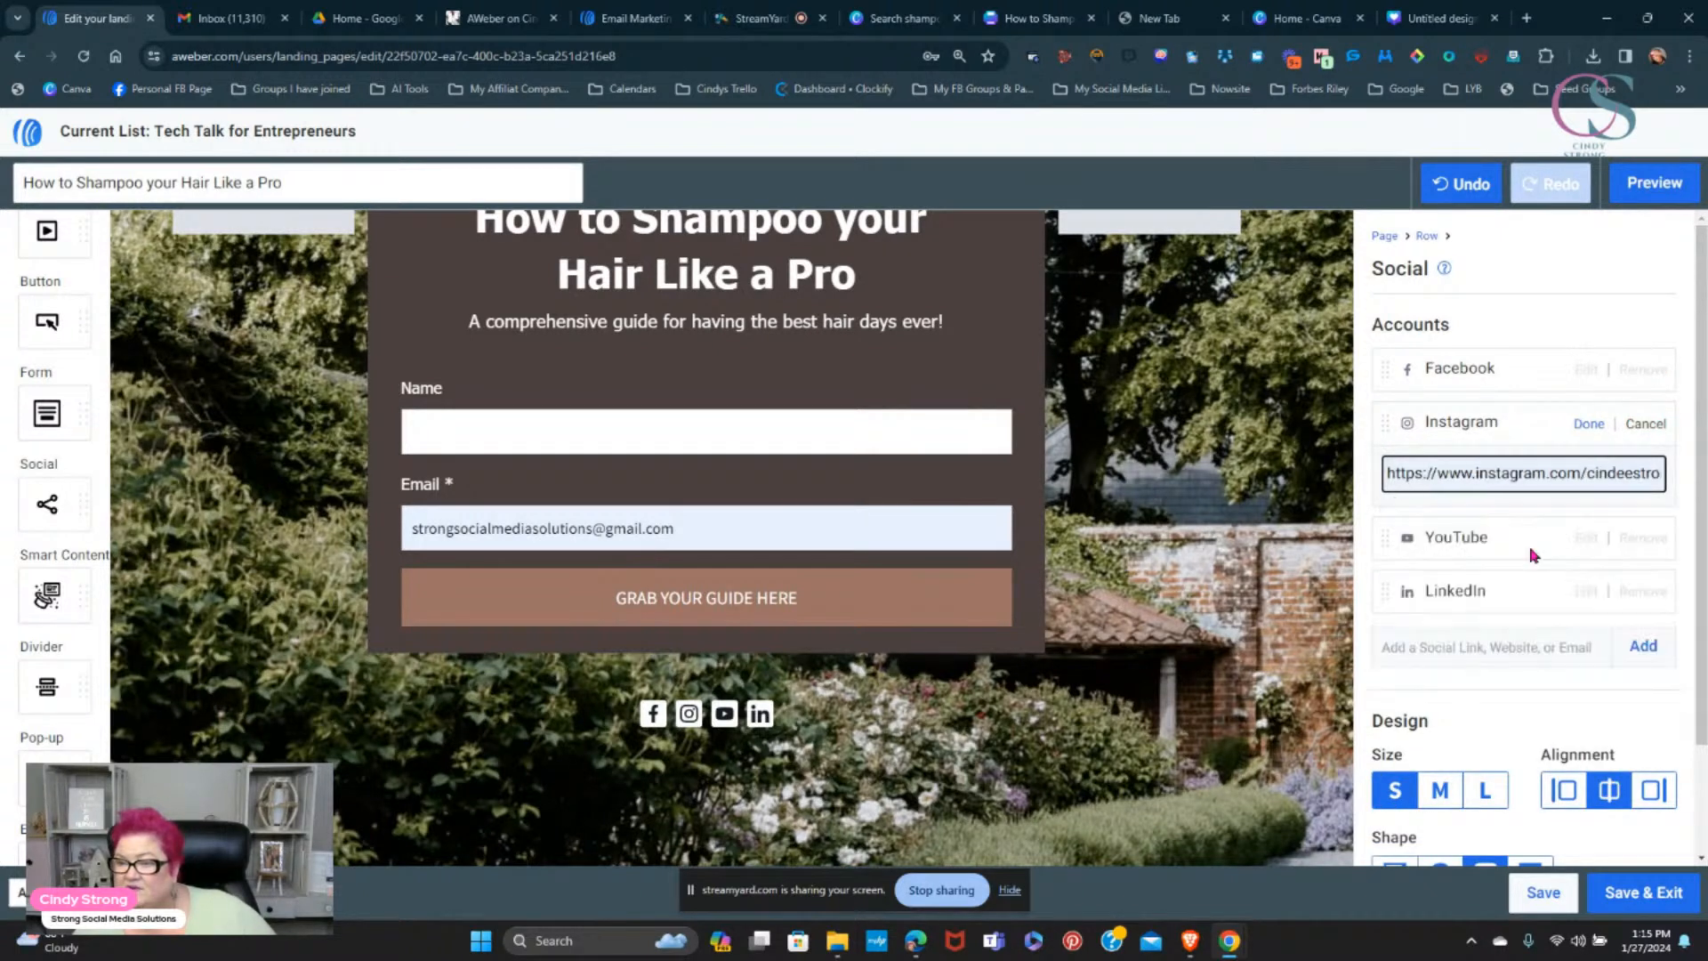
{"action": "left_click", "coordinate": [1589, 426]}
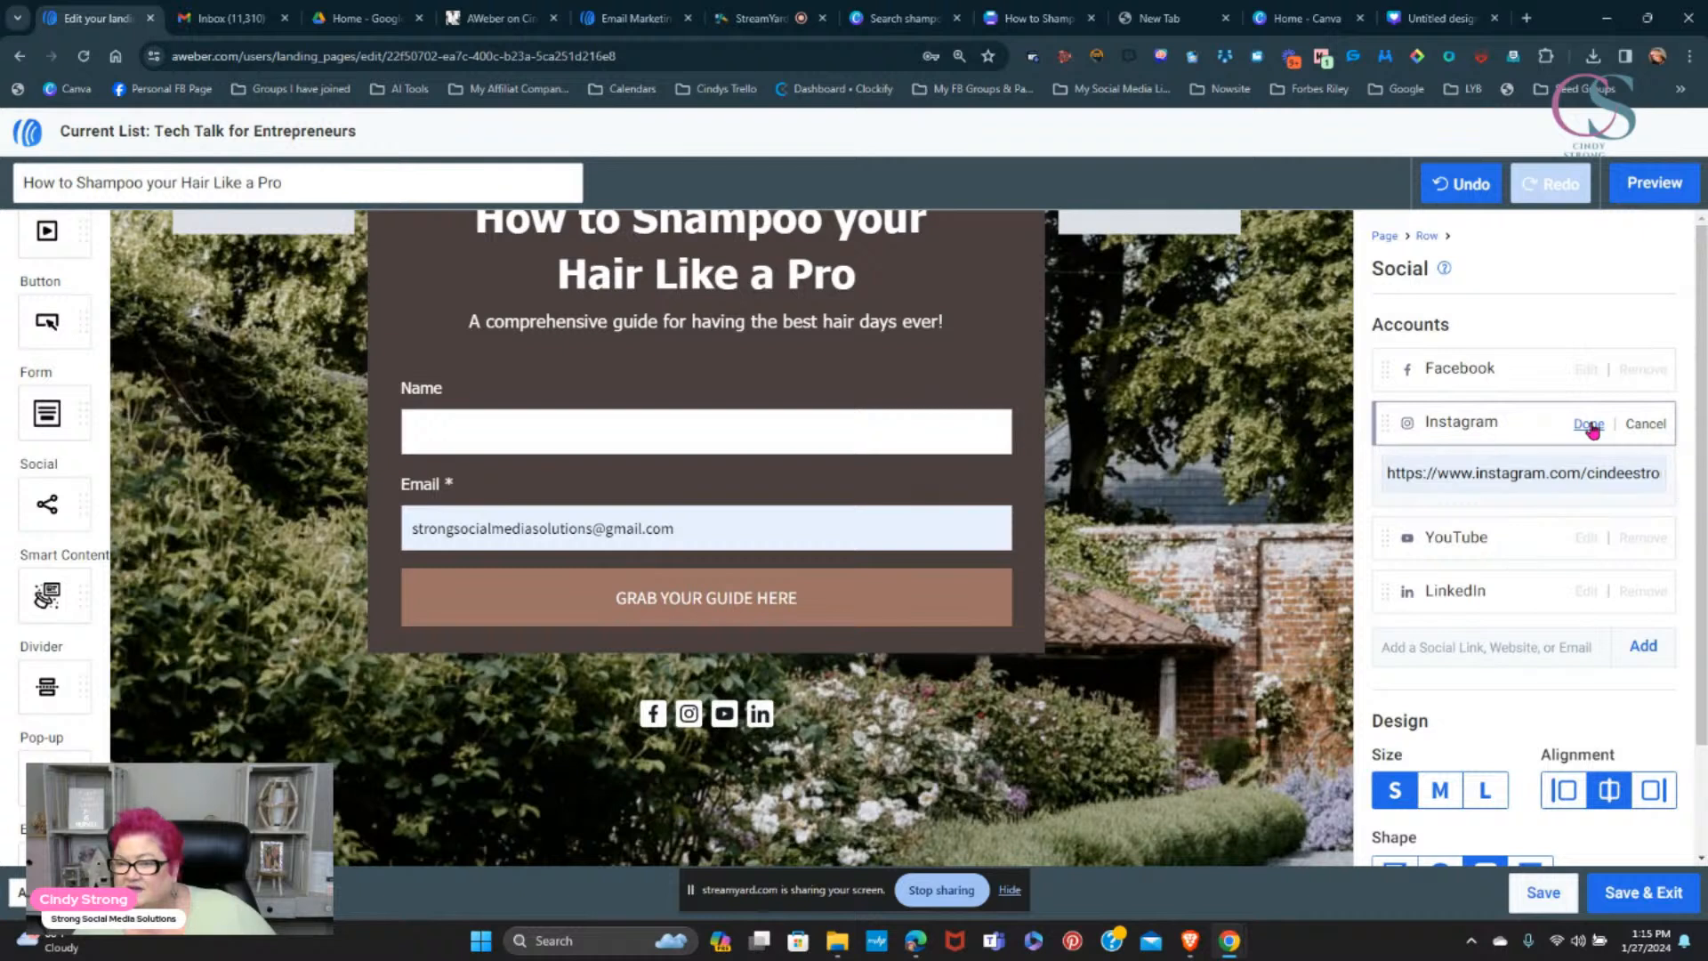
{"action": "left_click", "coordinate": [1586, 478]}
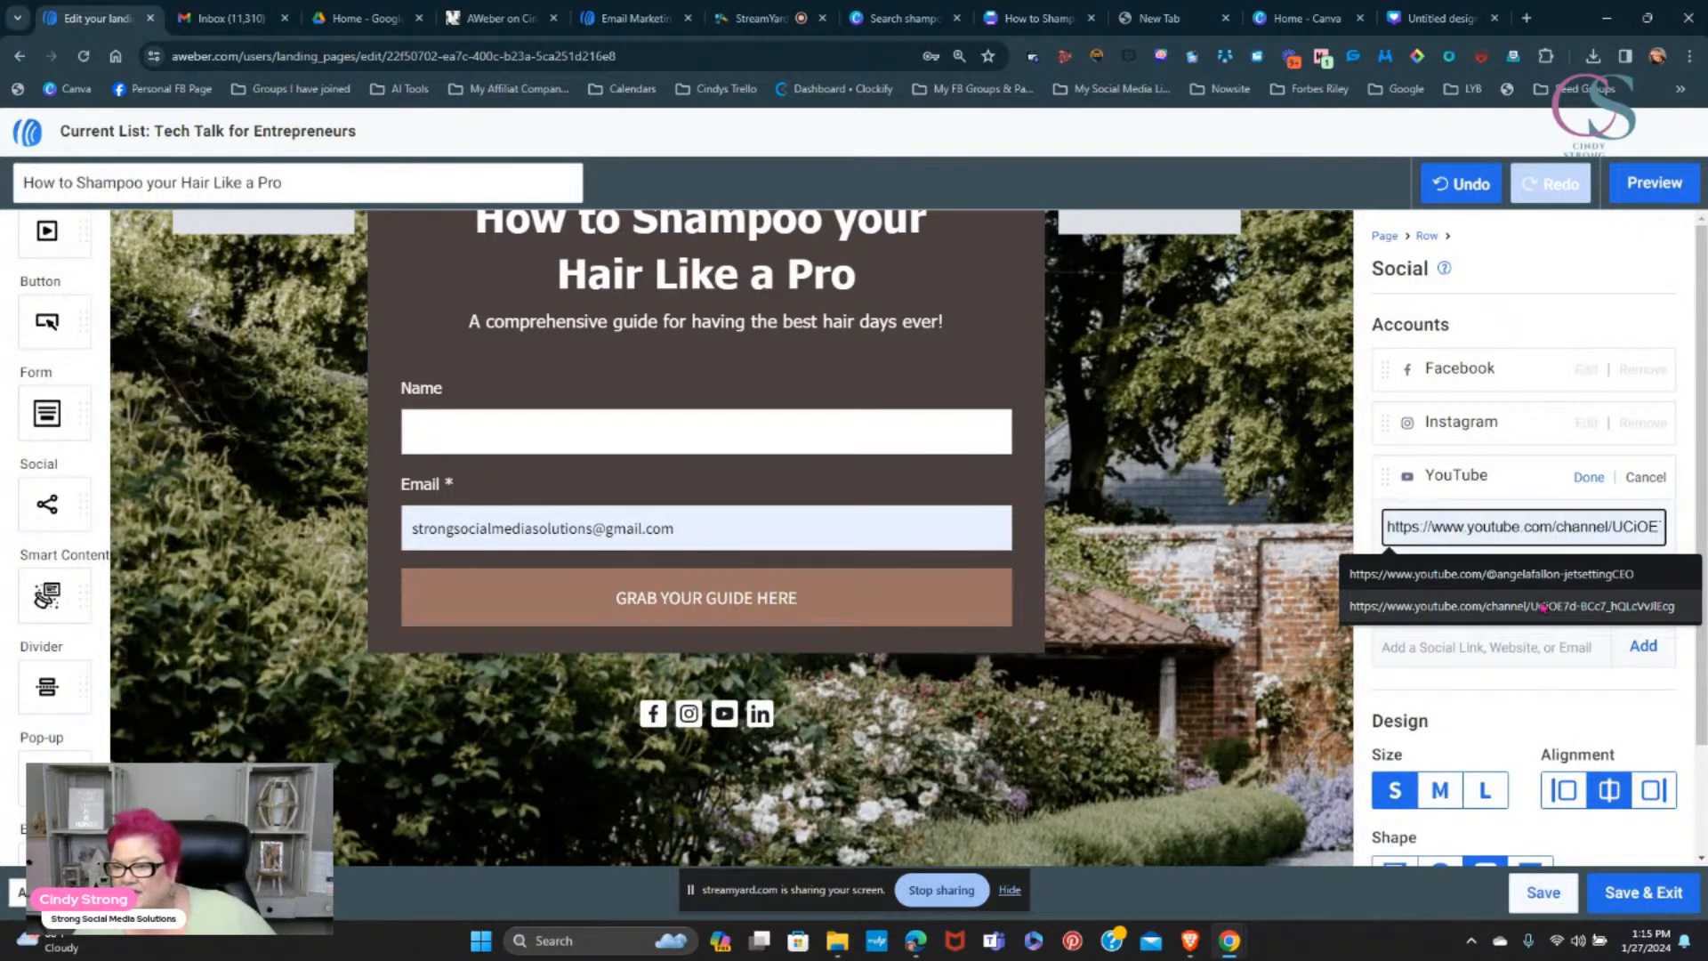
{"action": "left_click", "coordinate": [1543, 607]}
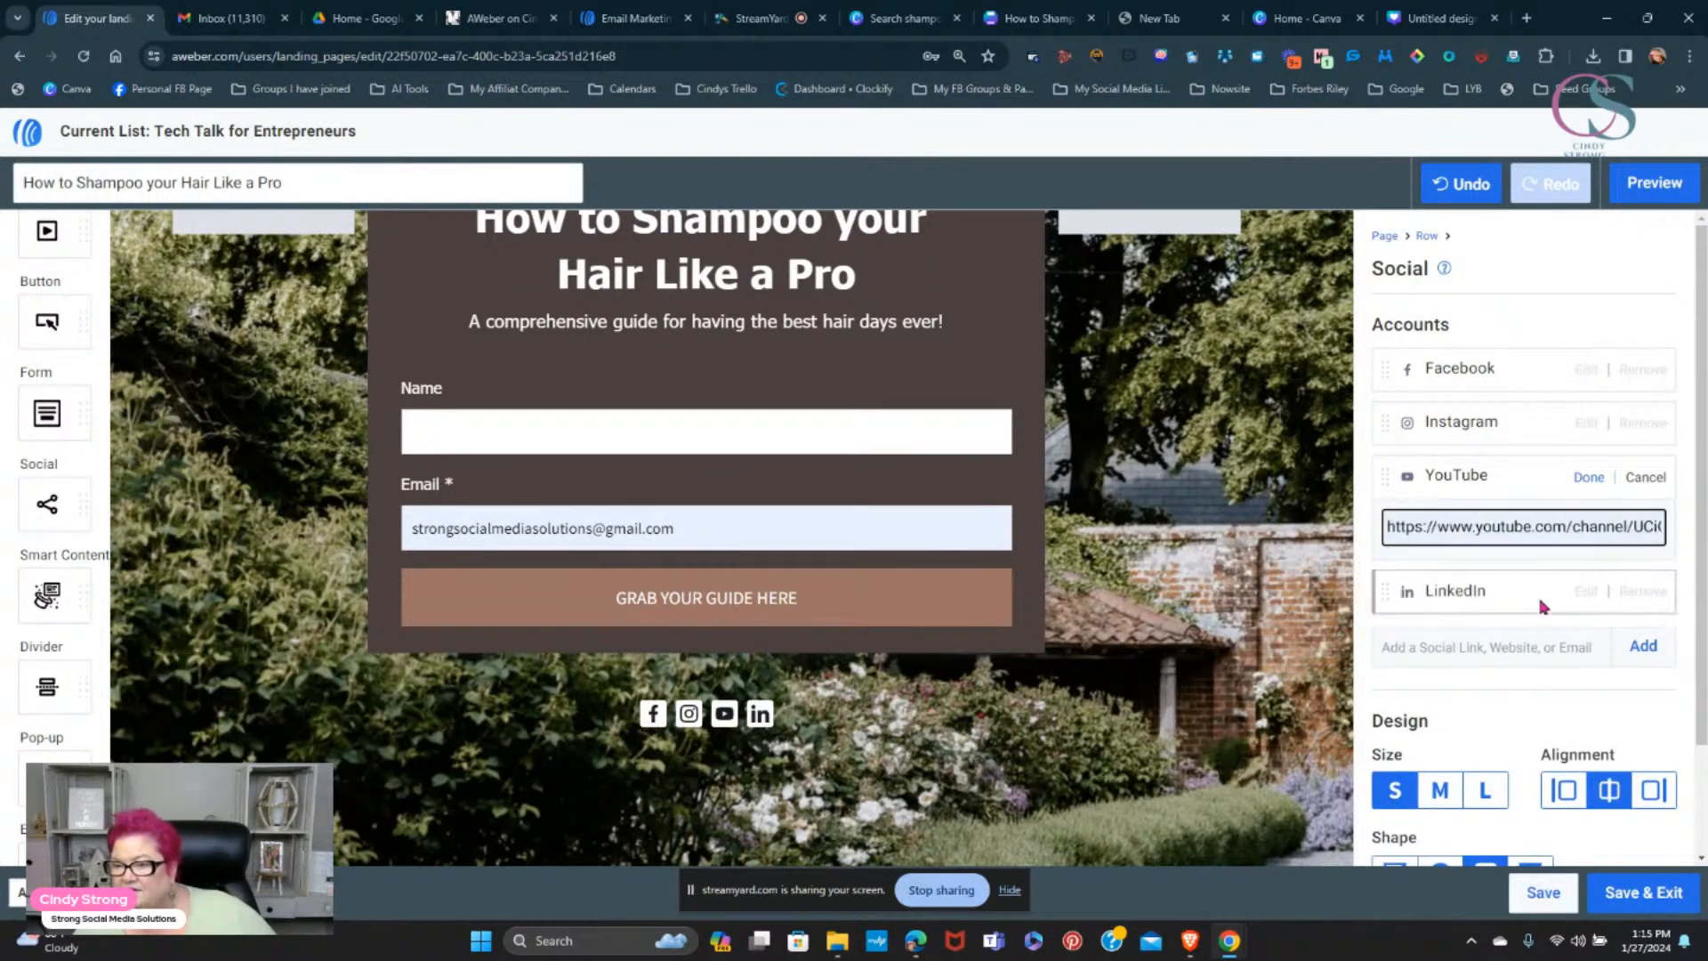
{"action": "left_click", "coordinate": [1588, 478]}
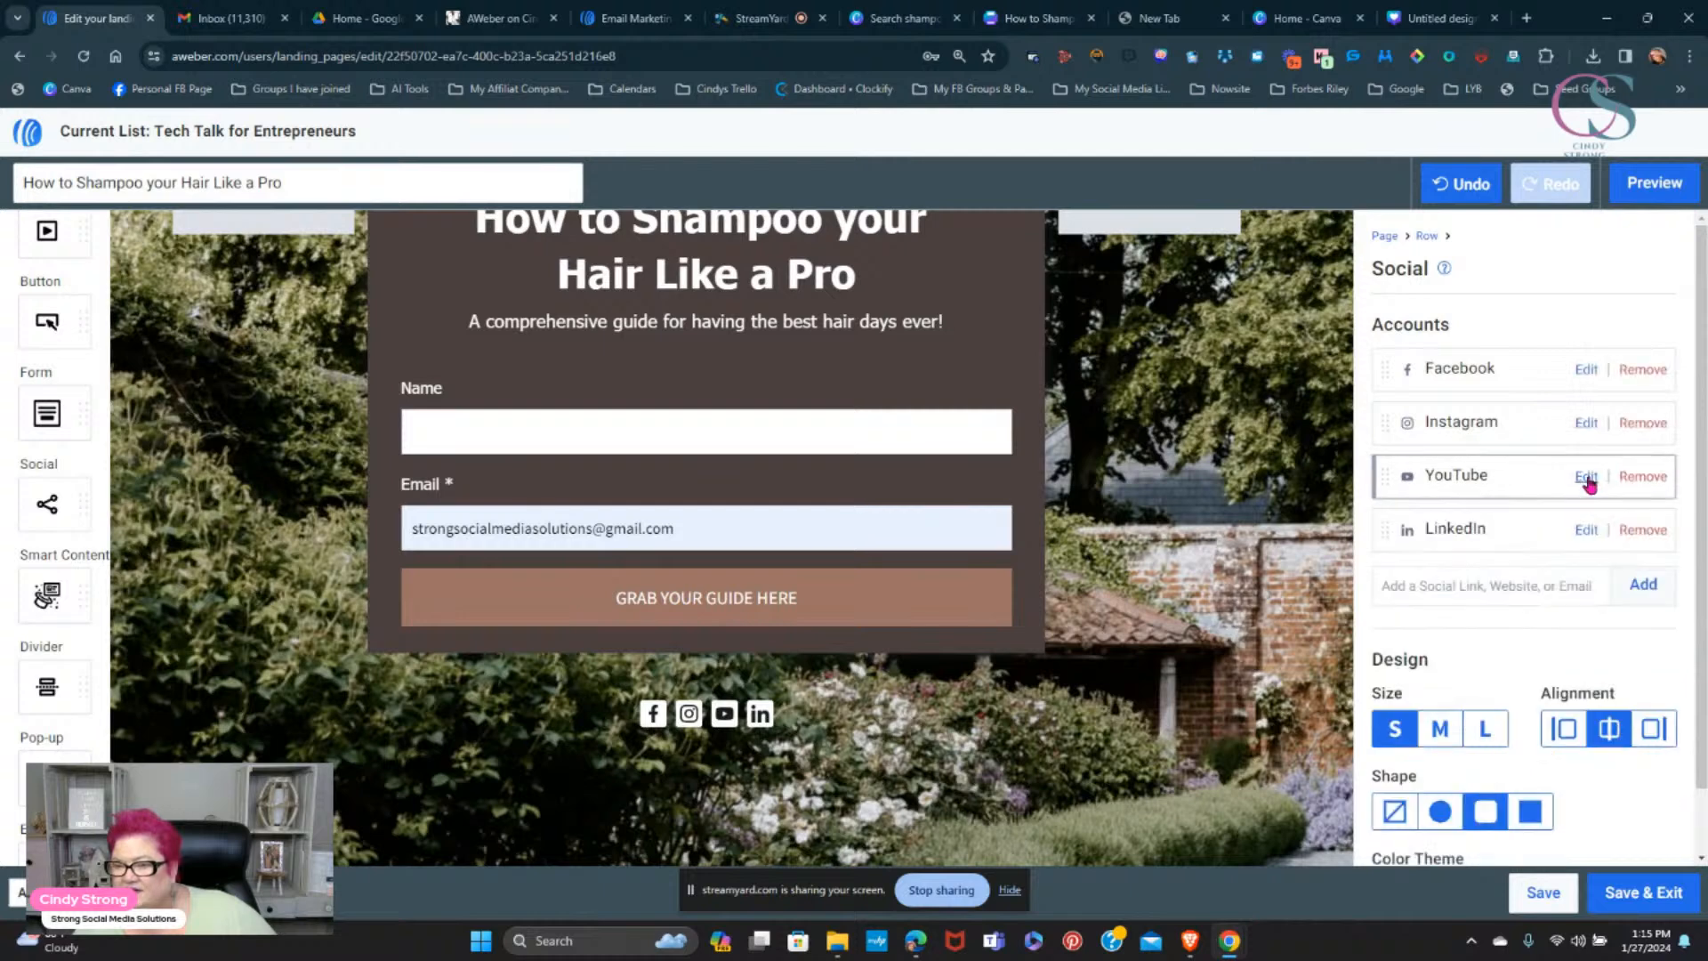
- Link the LinkedIn icon to the page owner's LinkedIn profile URL
{"action": "left_click", "coordinate": [1585, 531]}
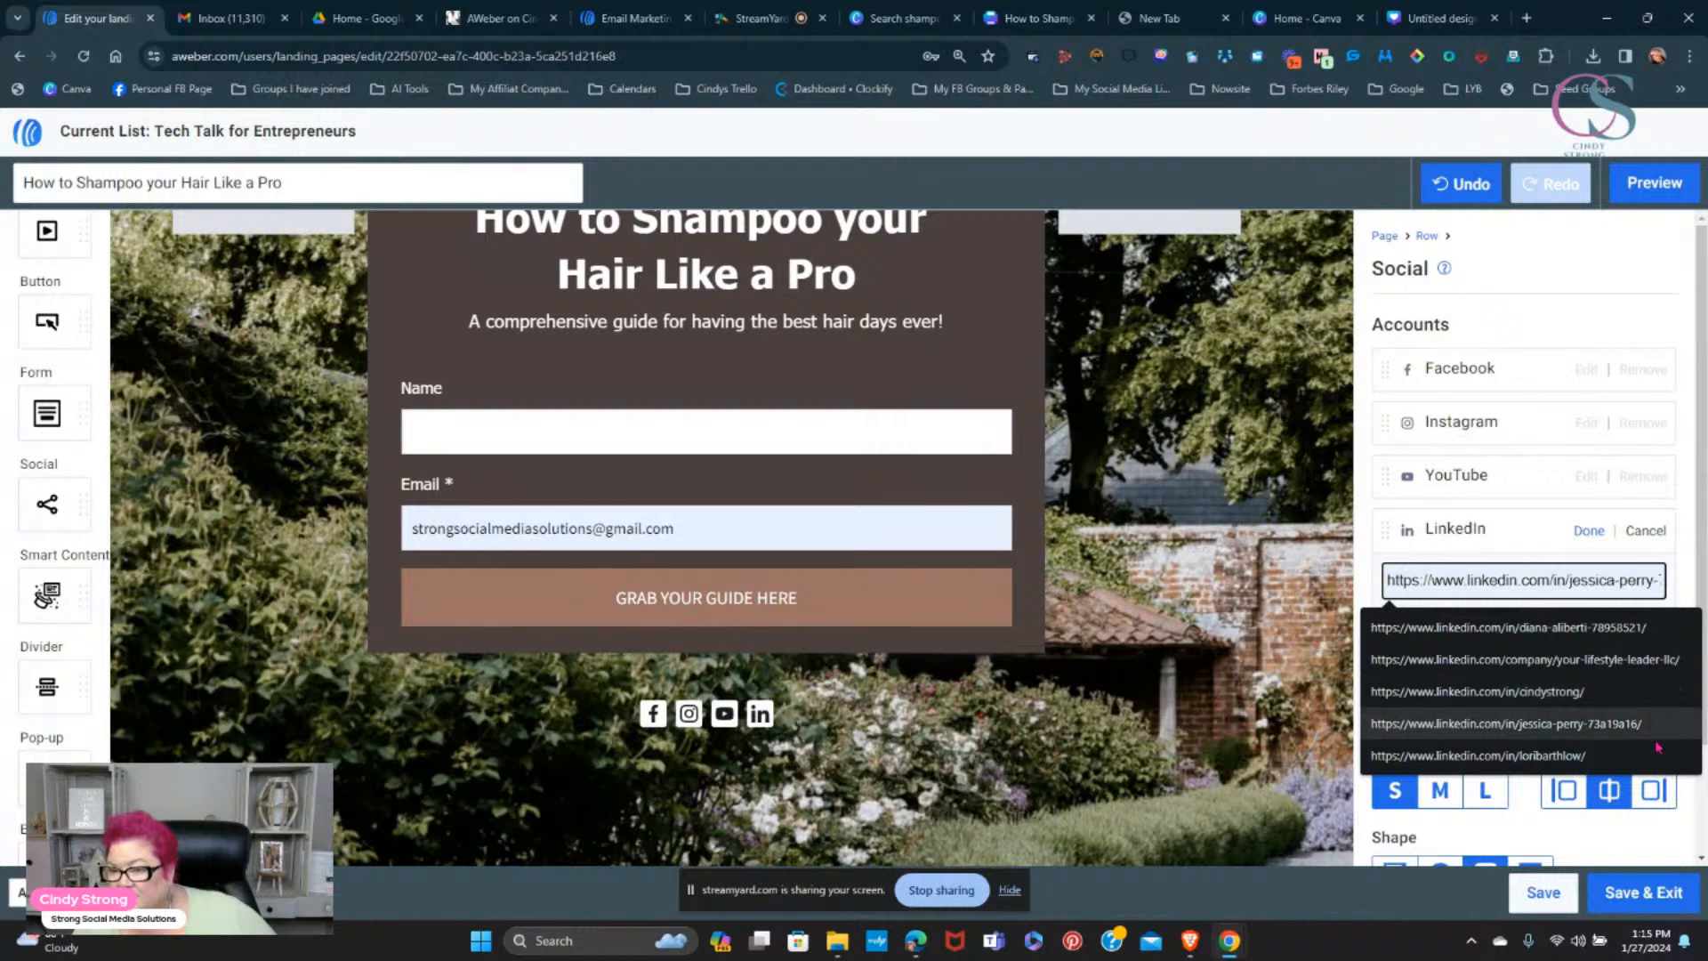
{"action": "left_click", "coordinate": [1576, 695]}
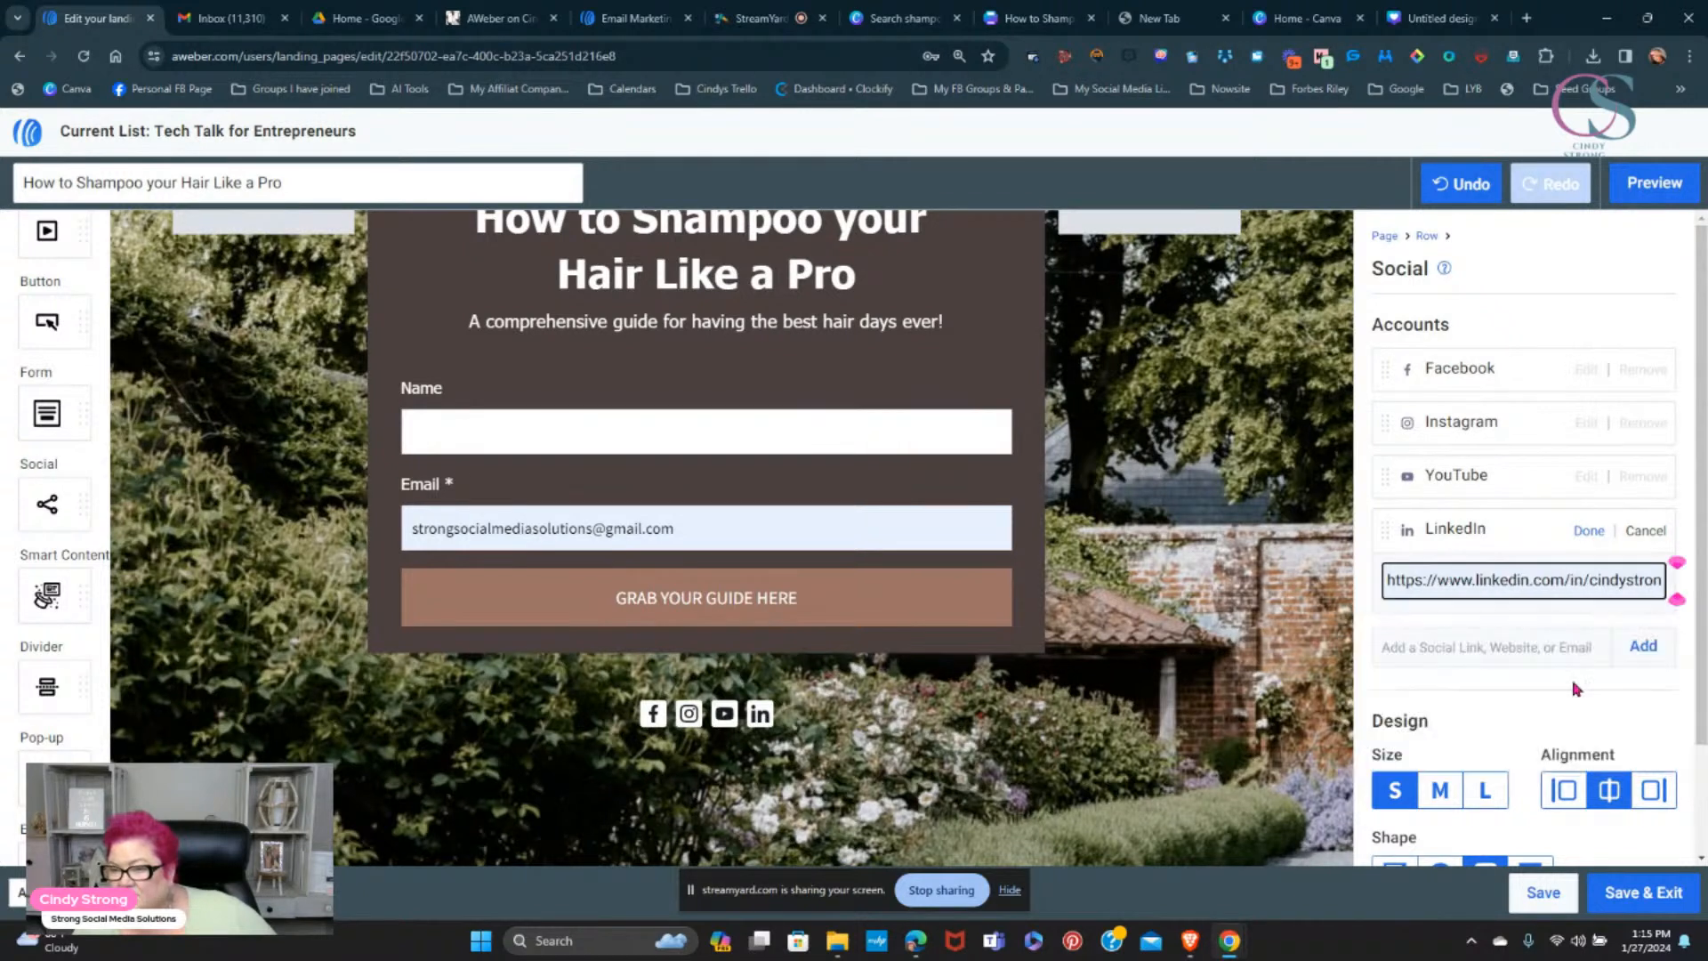
{"action": "left_click", "coordinate": [1589, 532]}
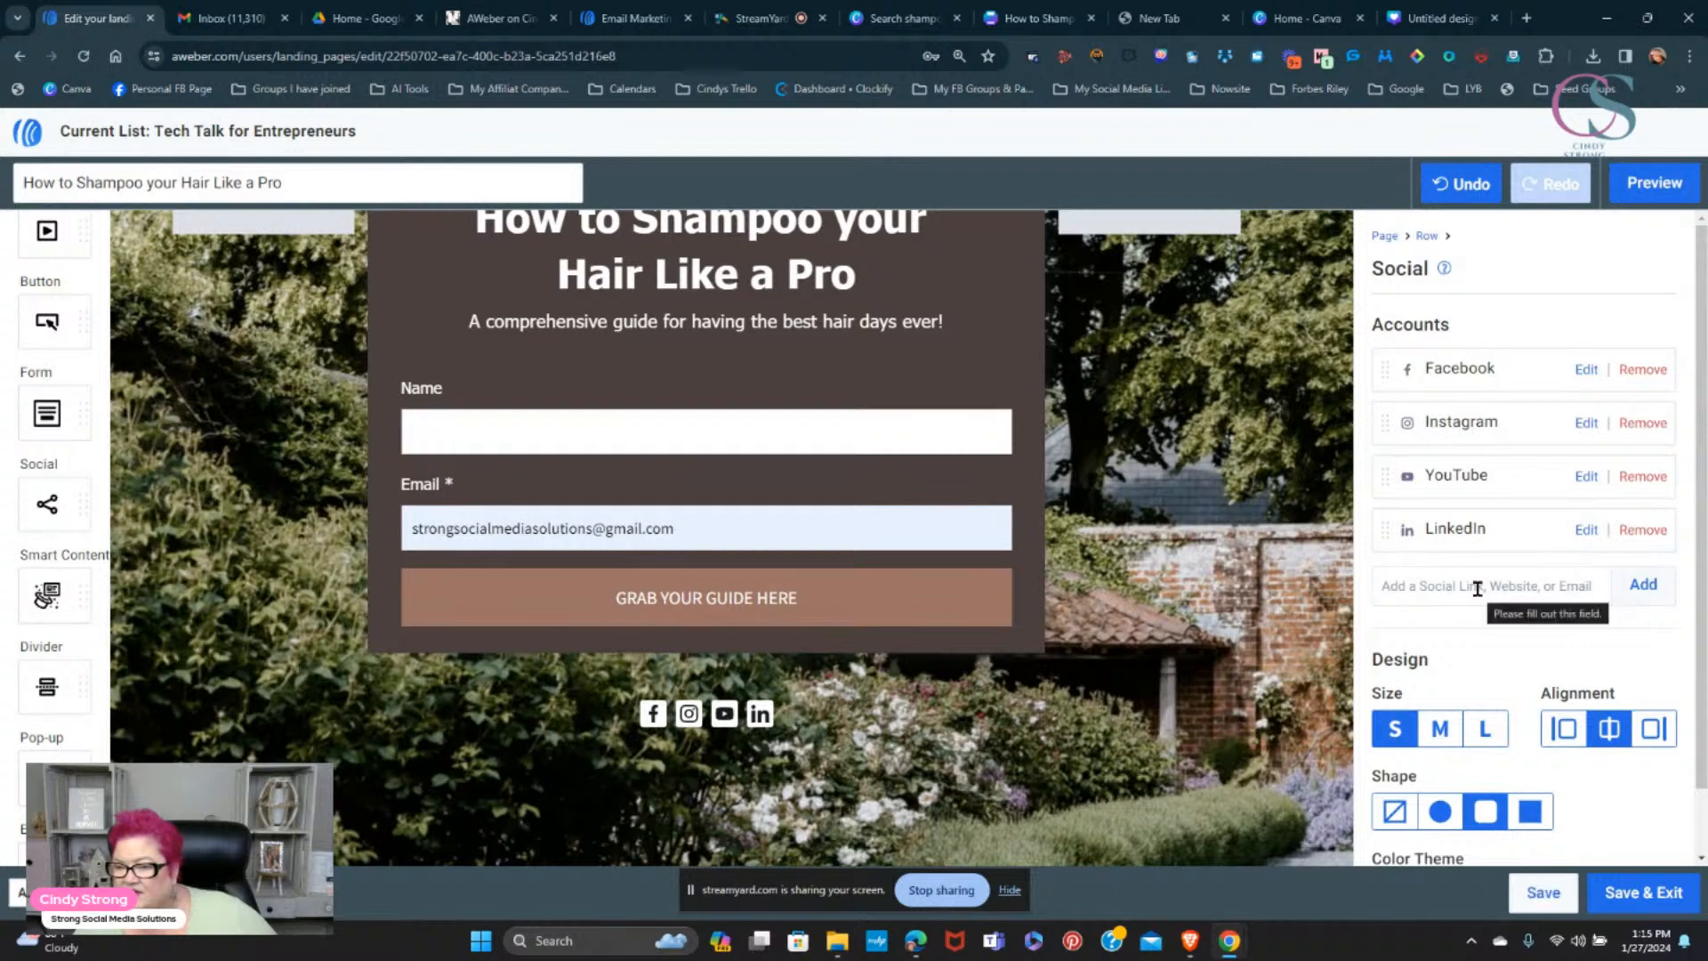
- Add the page owner's website address as a new account in the social block
{"action": "left_click", "coordinate": [1648, 594]}
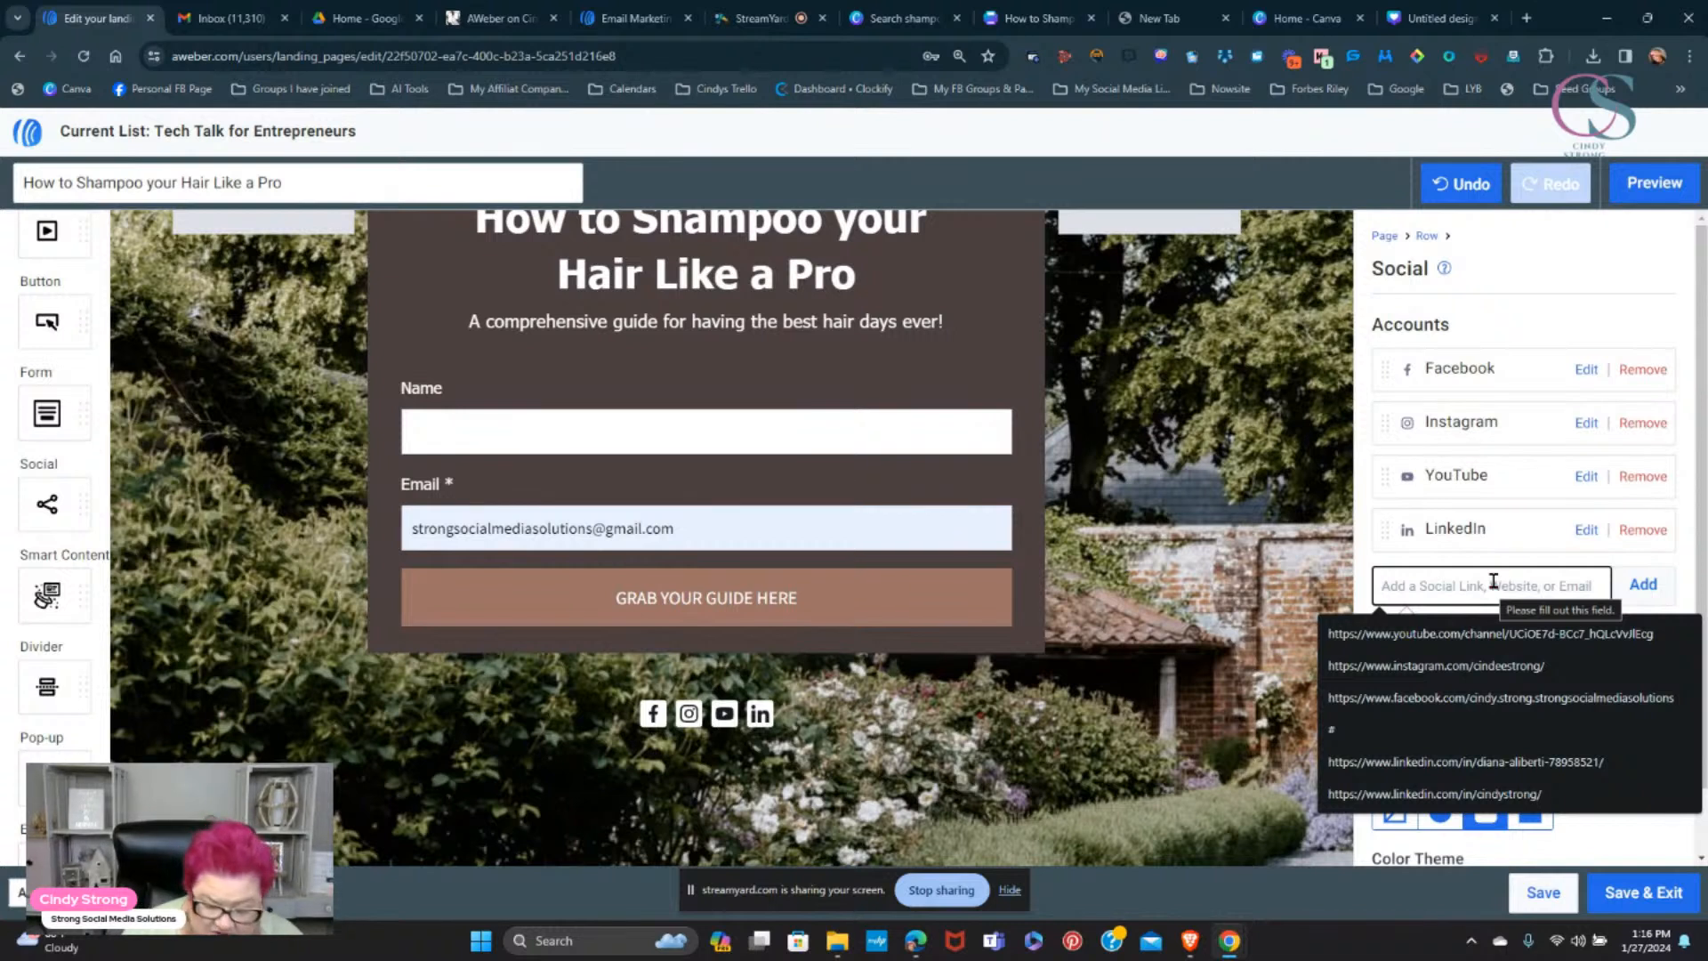
{"action": "type", "text": "CIND"}
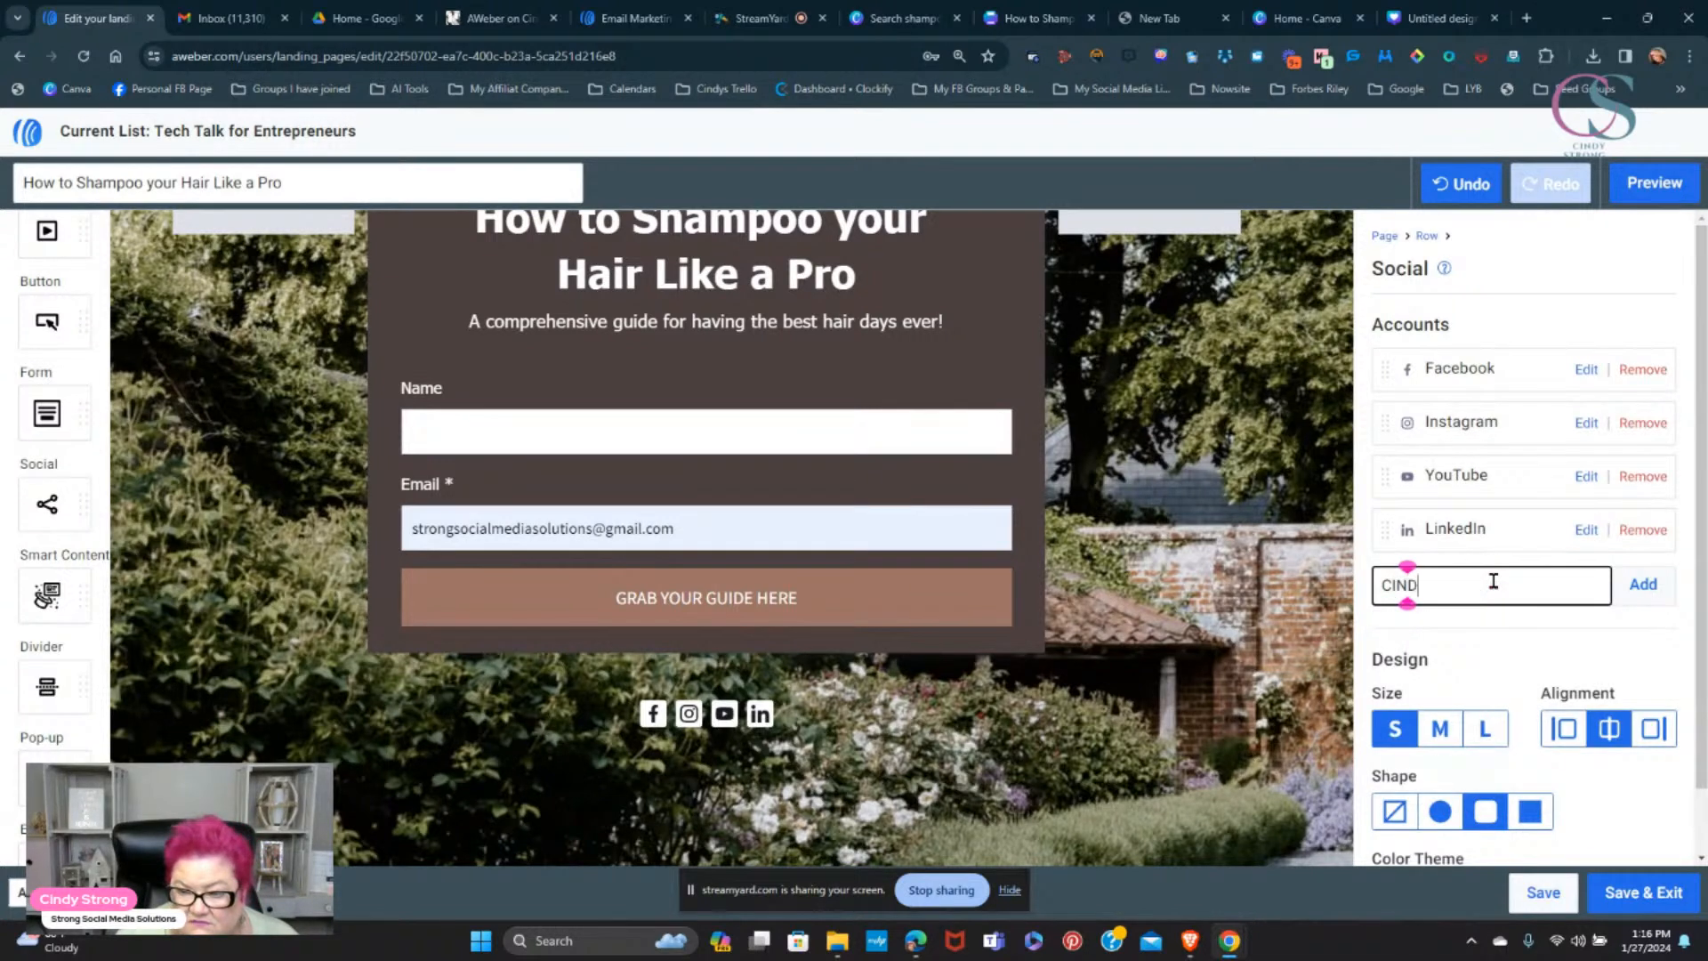
{"action": "type", "text": "YS"}
{"action": "type", "text": "SRT"}
{"action": "key", "text": "BackSpace"}
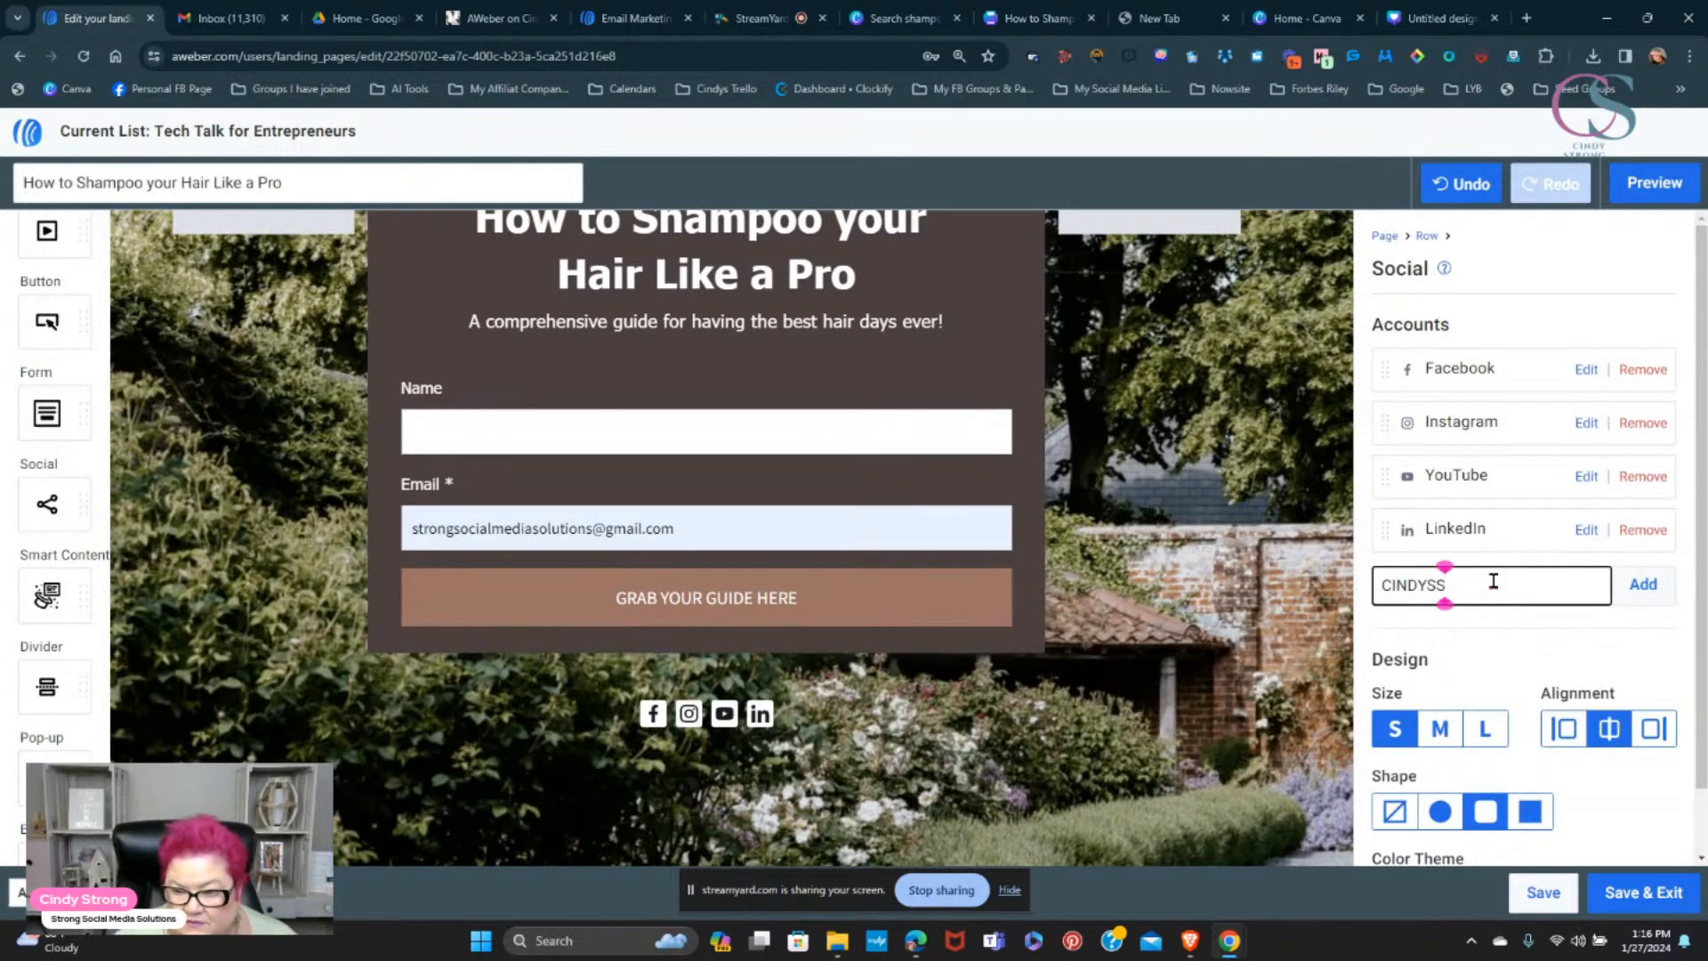
{"action": "key", "text": "BackSpace"}
{"action": "type", "text": "TRON"}
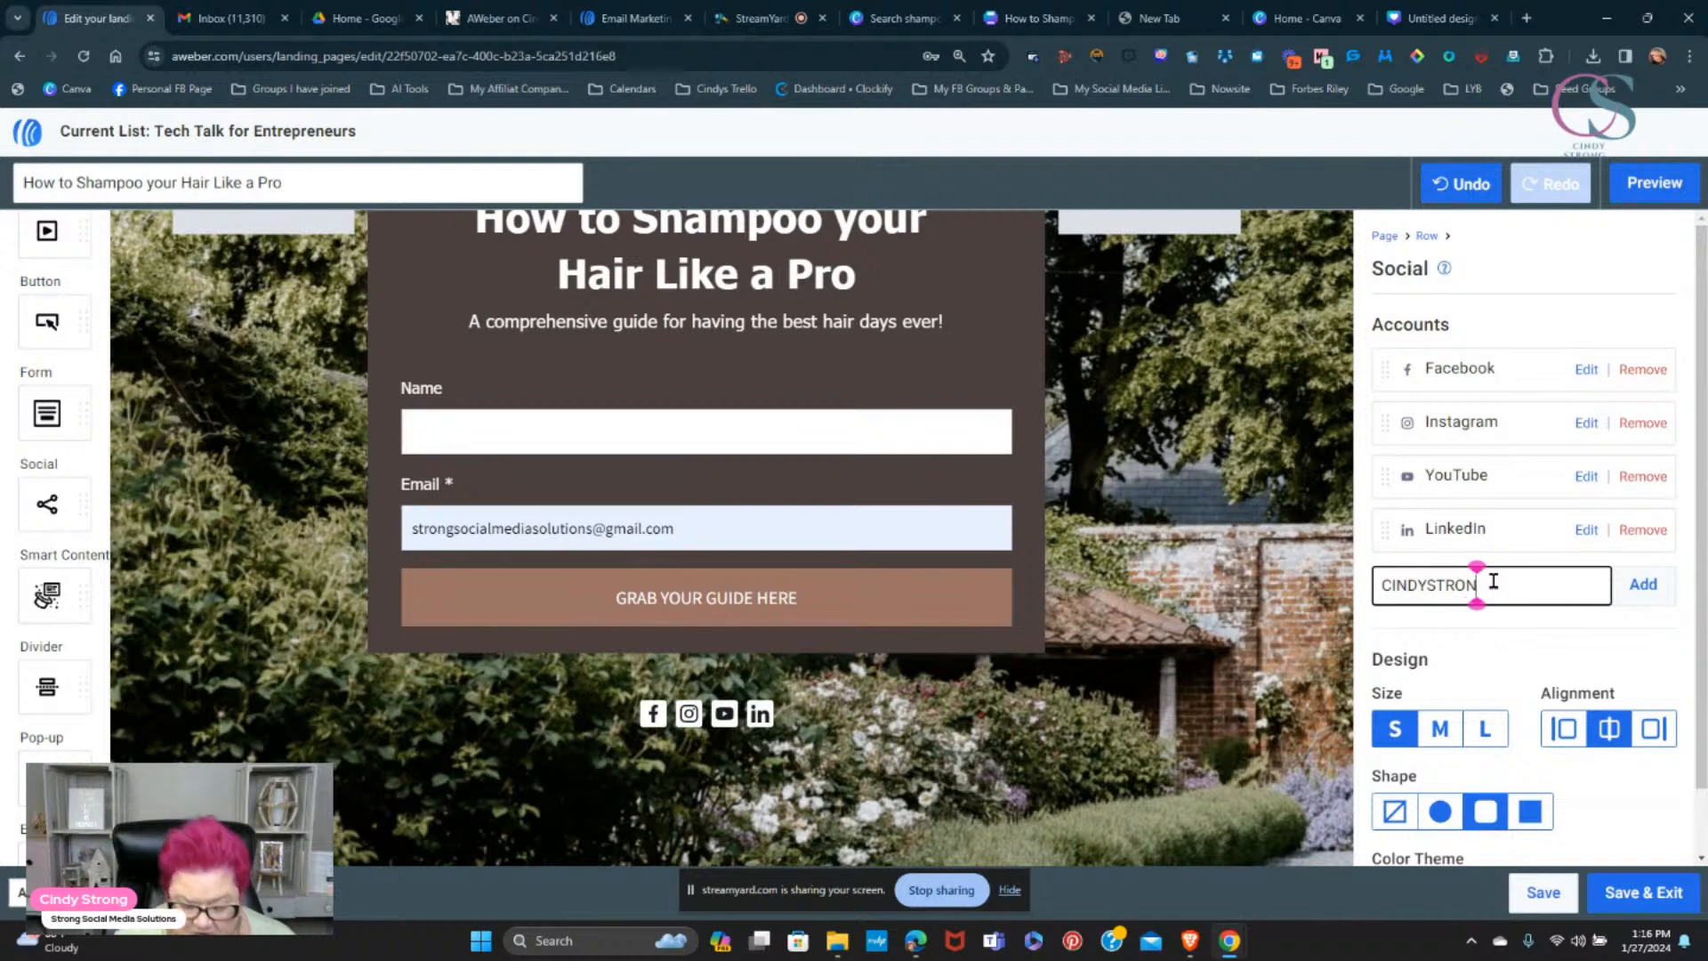
{"action": "type", "text": "G"}
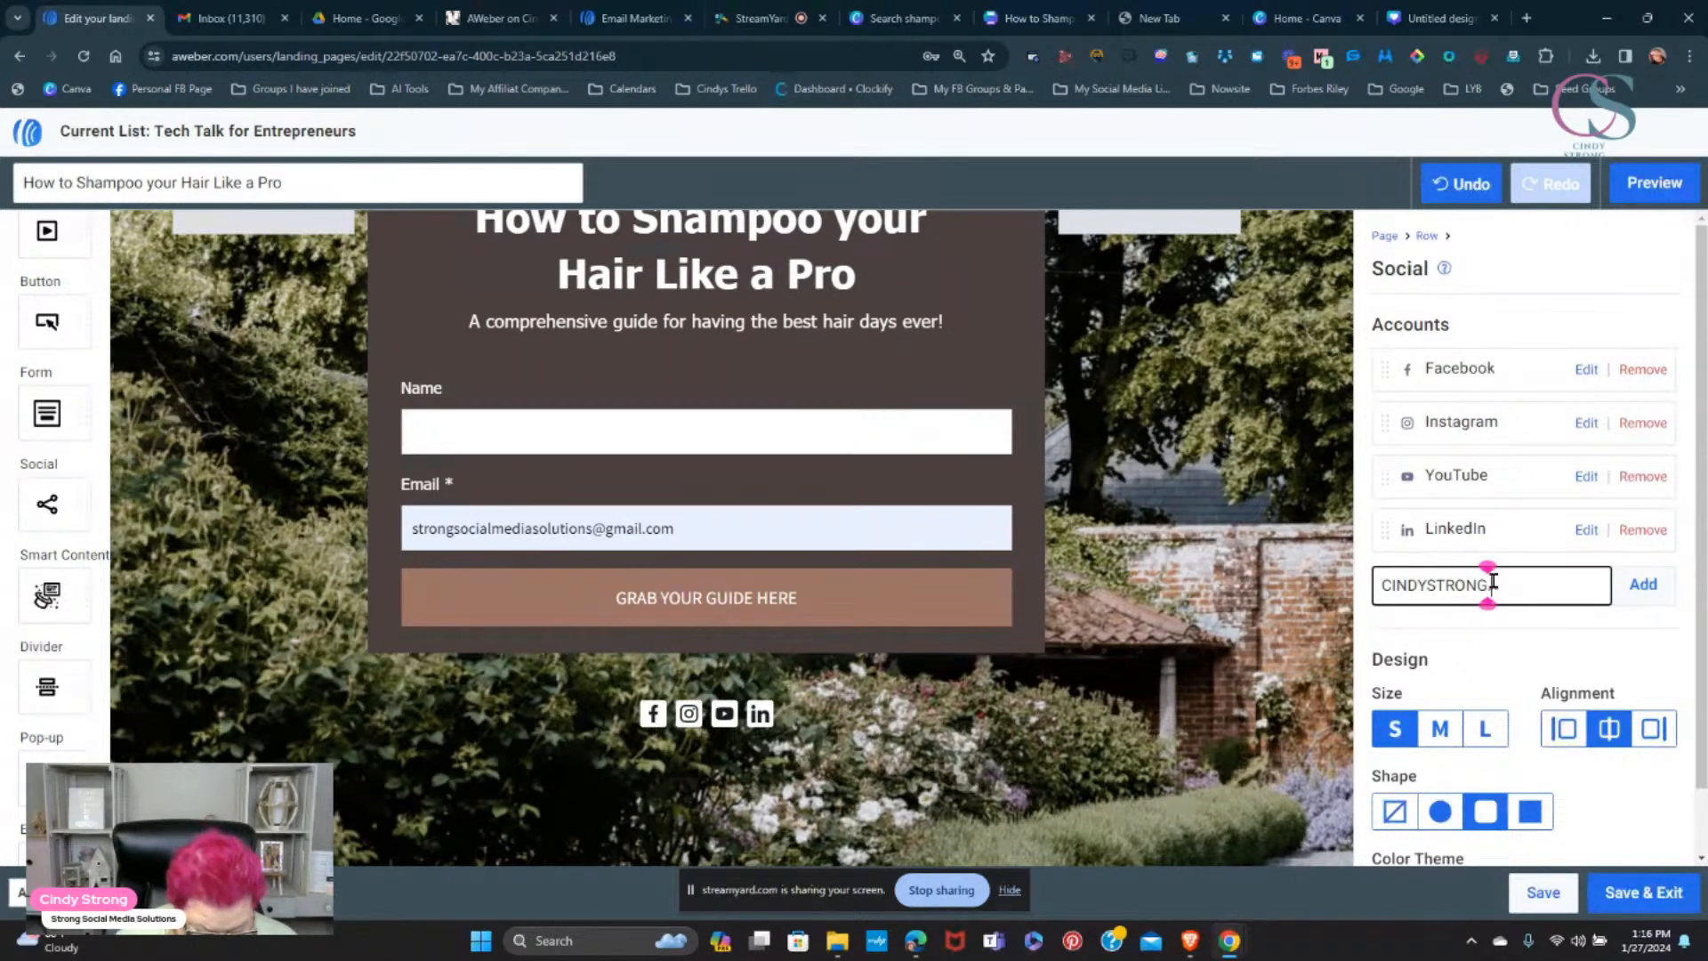
{"action": "type", "text": ".COM"}
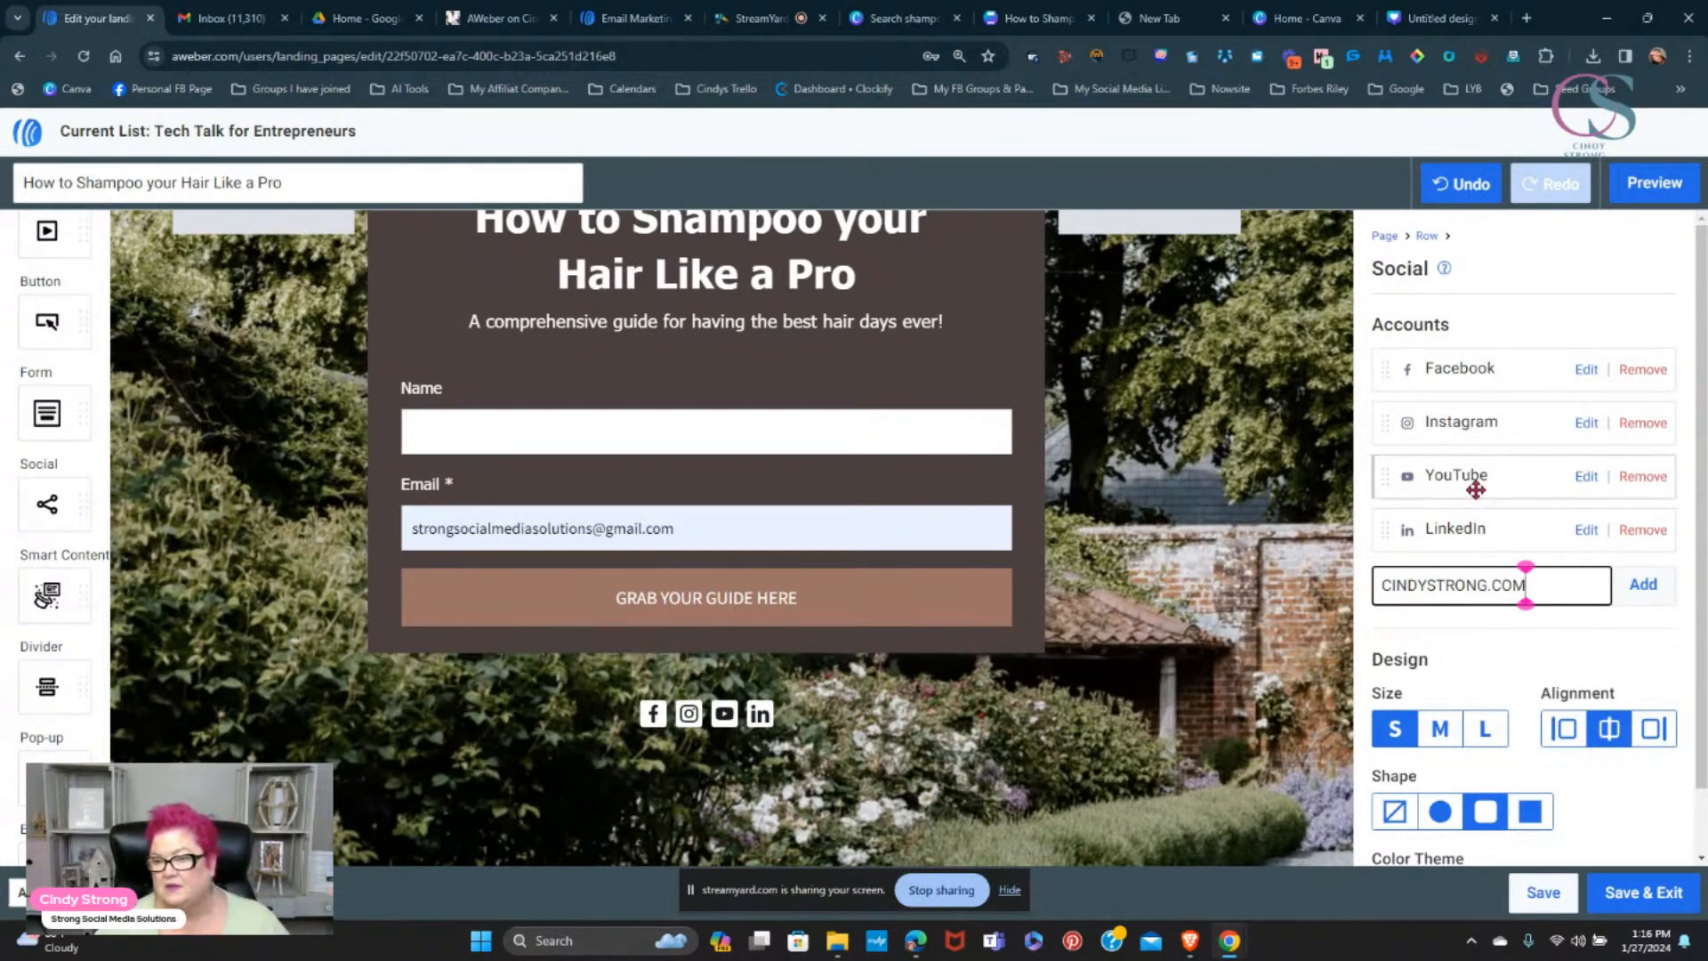
{"action": "left_click", "coordinate": [1642, 593]}
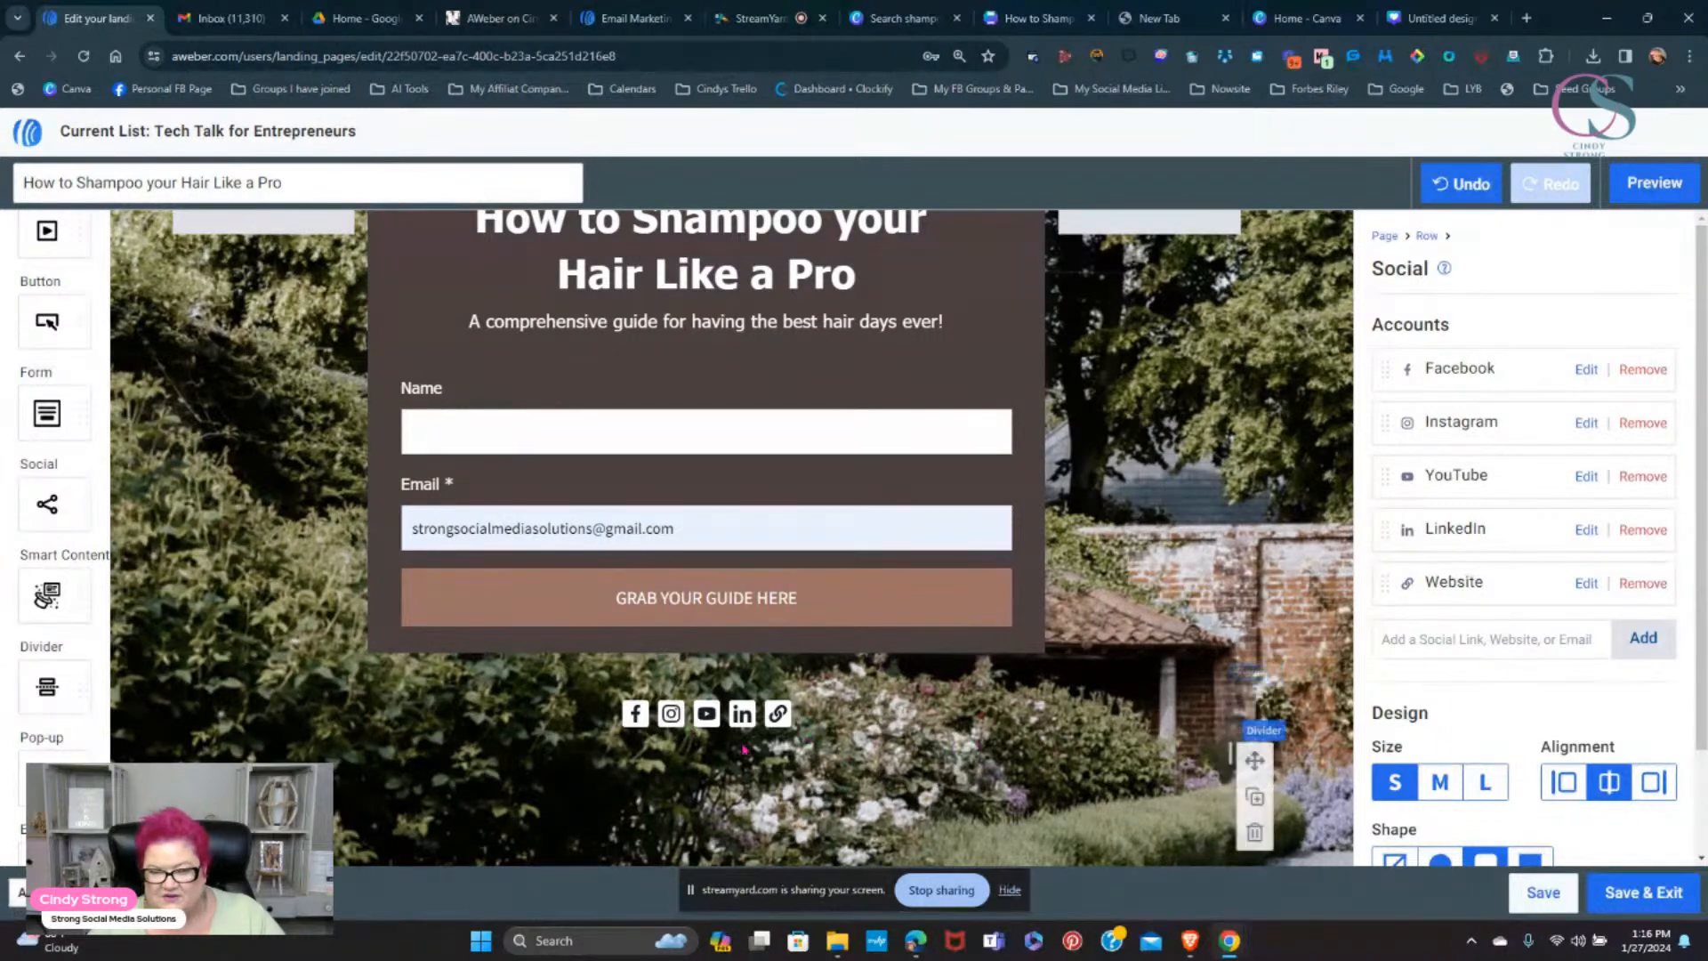
- Try the no-shape, circle and rounded styles on the social icons, and settle on the square shape
{"action": "scroll", "coordinate": [1427, 776], "scroll_direction": "down", "scroll_amount": 1}
{"action": "scroll", "coordinate": [1427, 776], "scroll_direction": "down", "scroll_amount": 1}
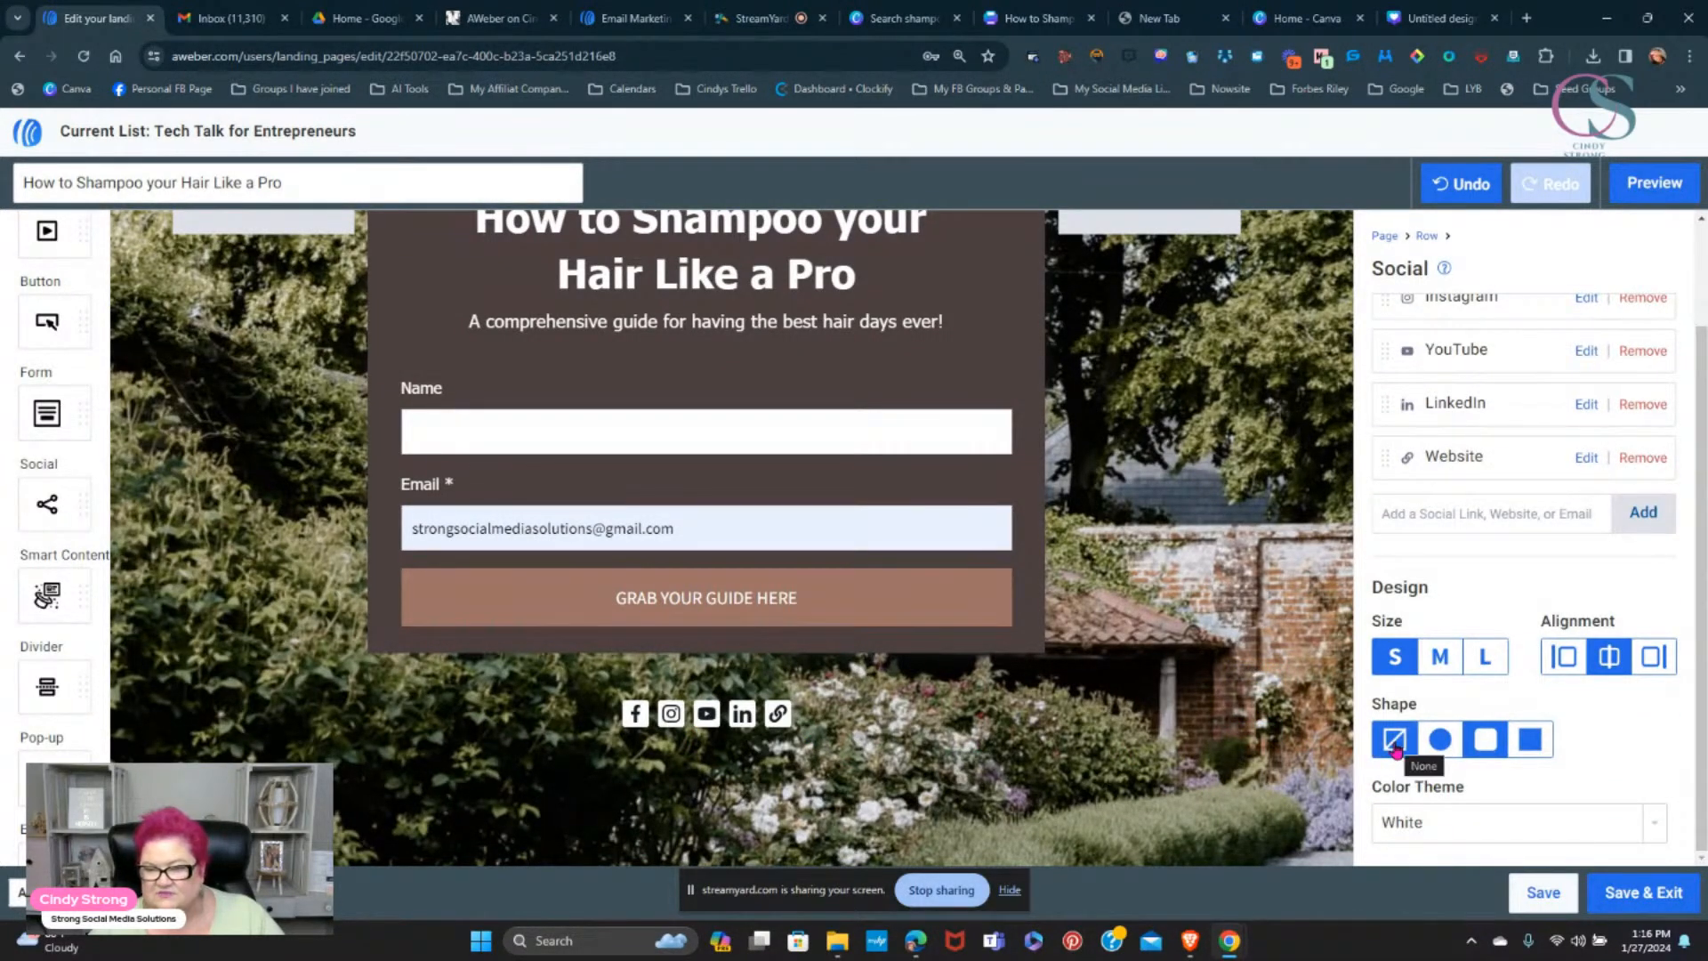
{"action": "left_click", "coordinate": [1394, 745]}
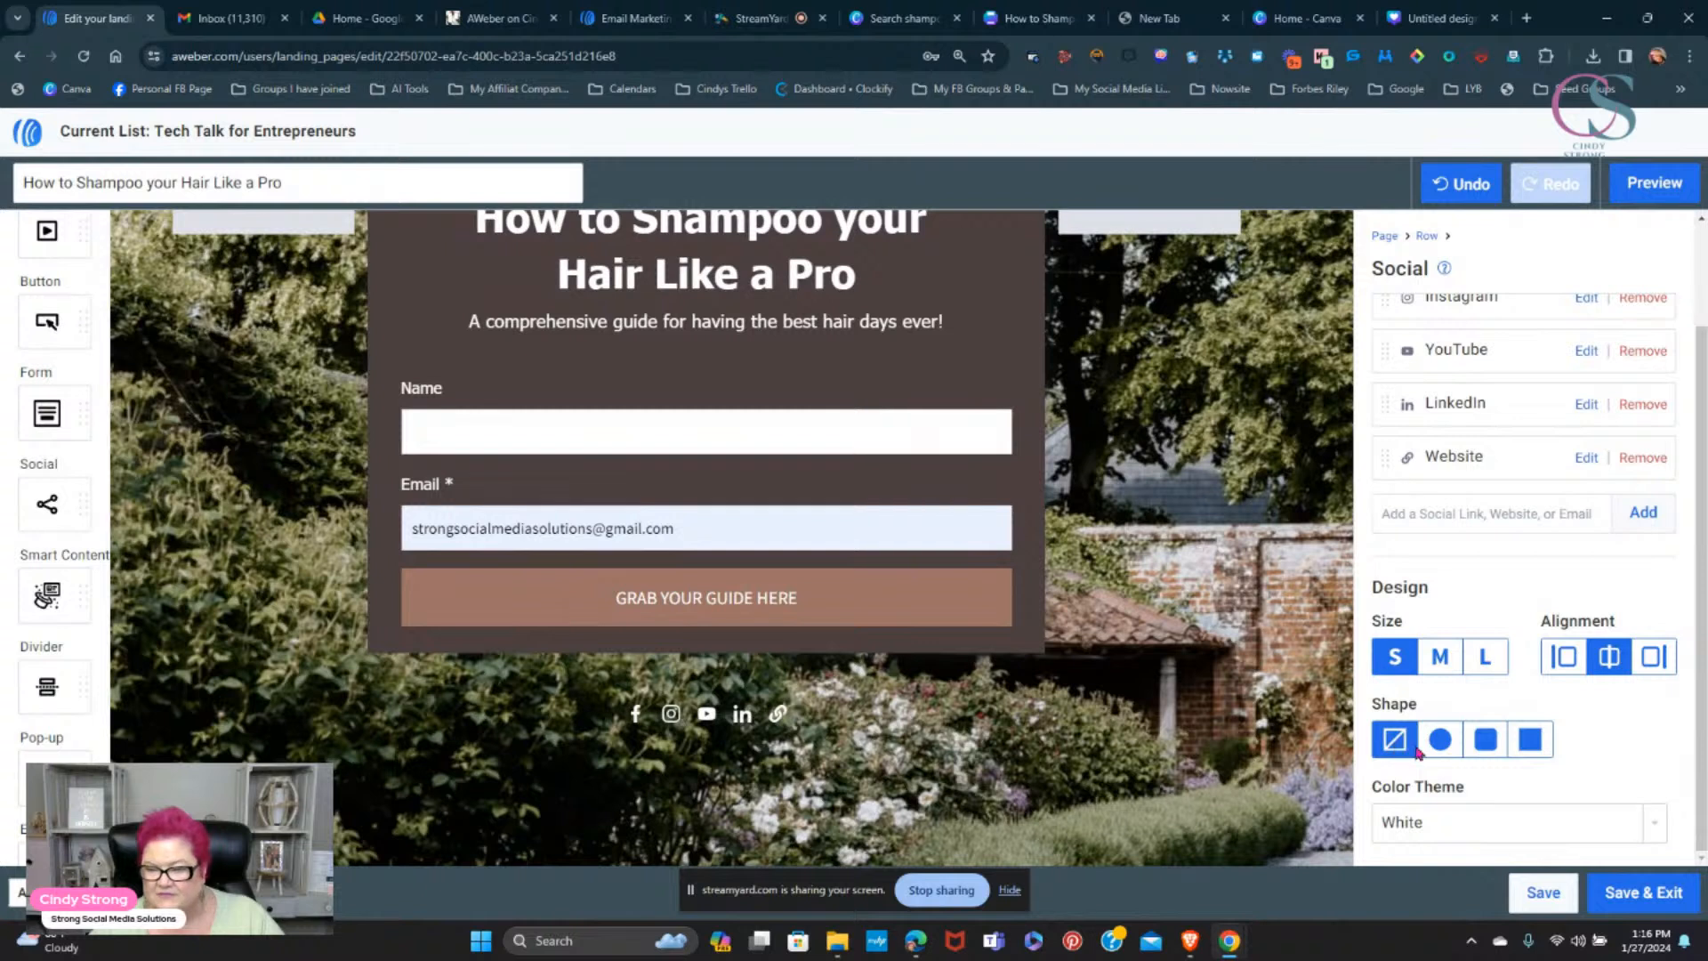
{"action": "left_click", "coordinate": [1441, 746]}
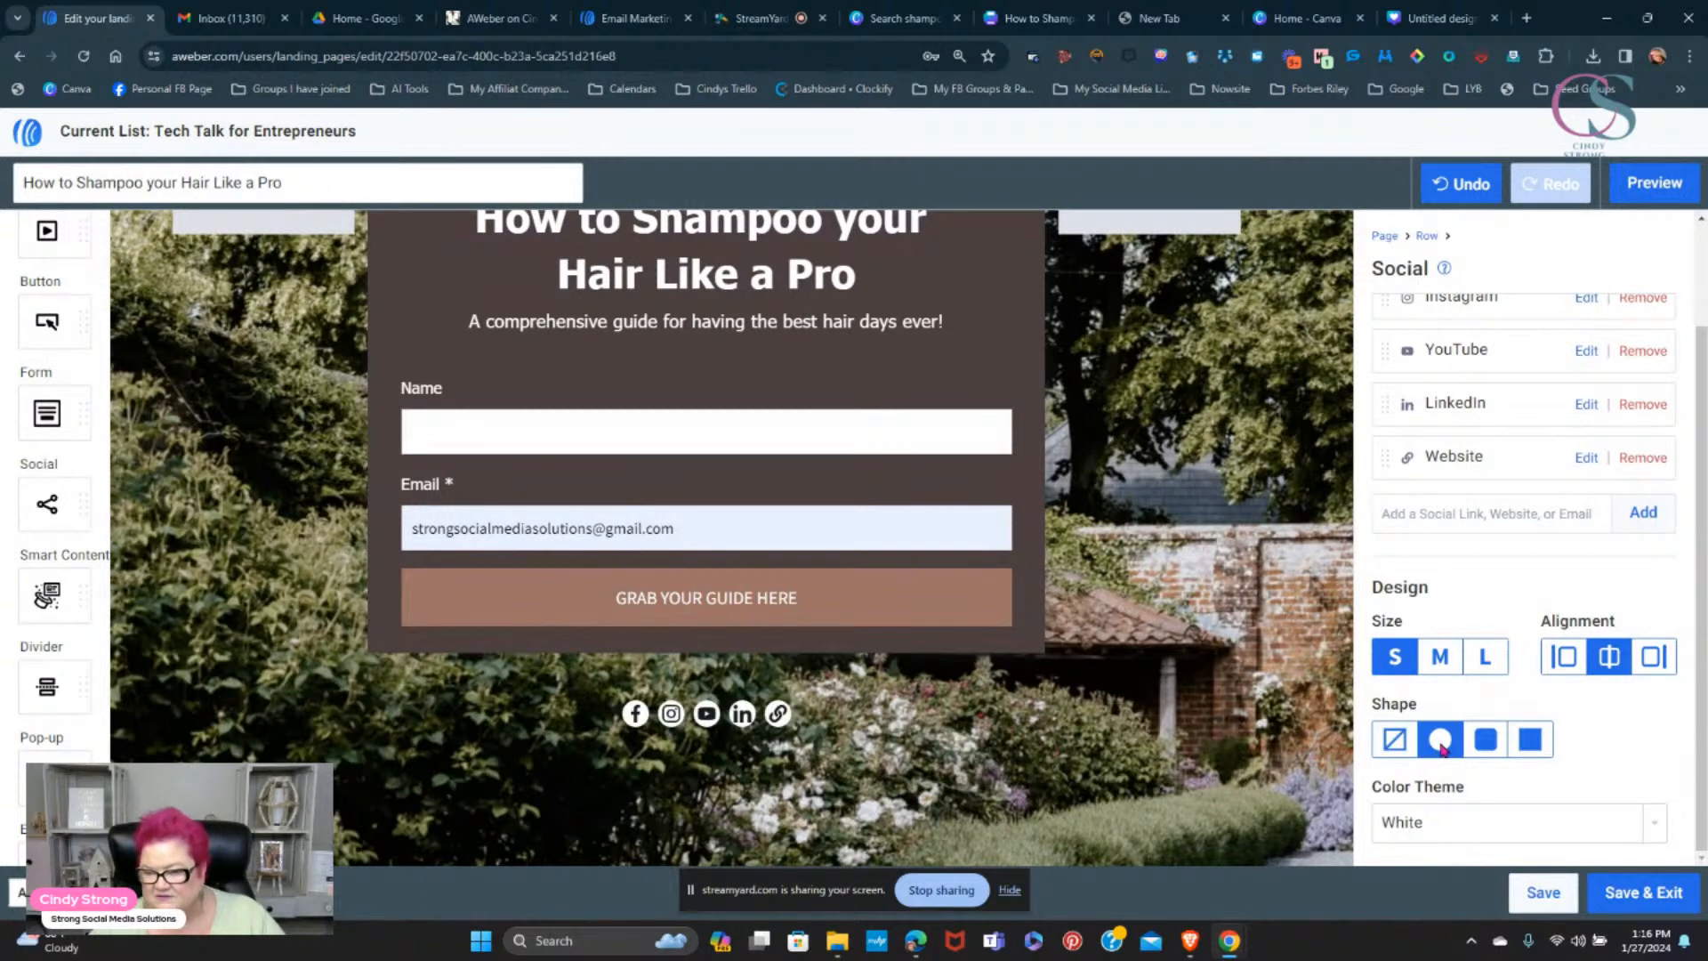
{"action": "left_click", "coordinate": [1480, 745]}
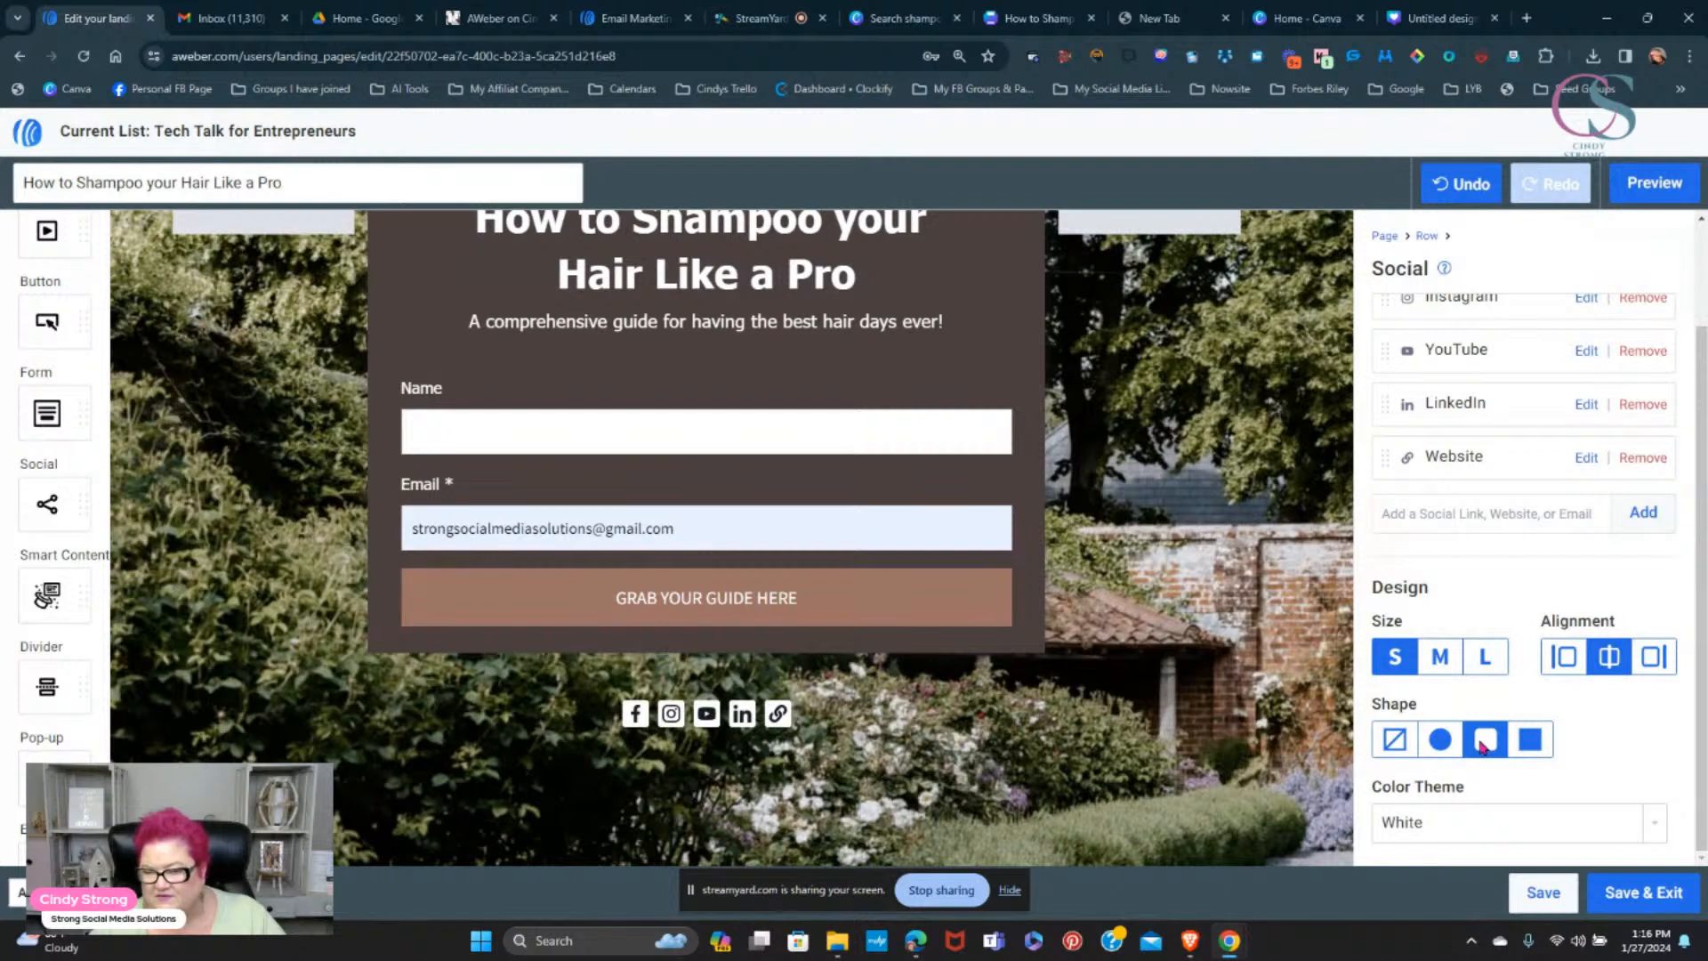
{"action": "left_click", "coordinate": [1528, 744]}
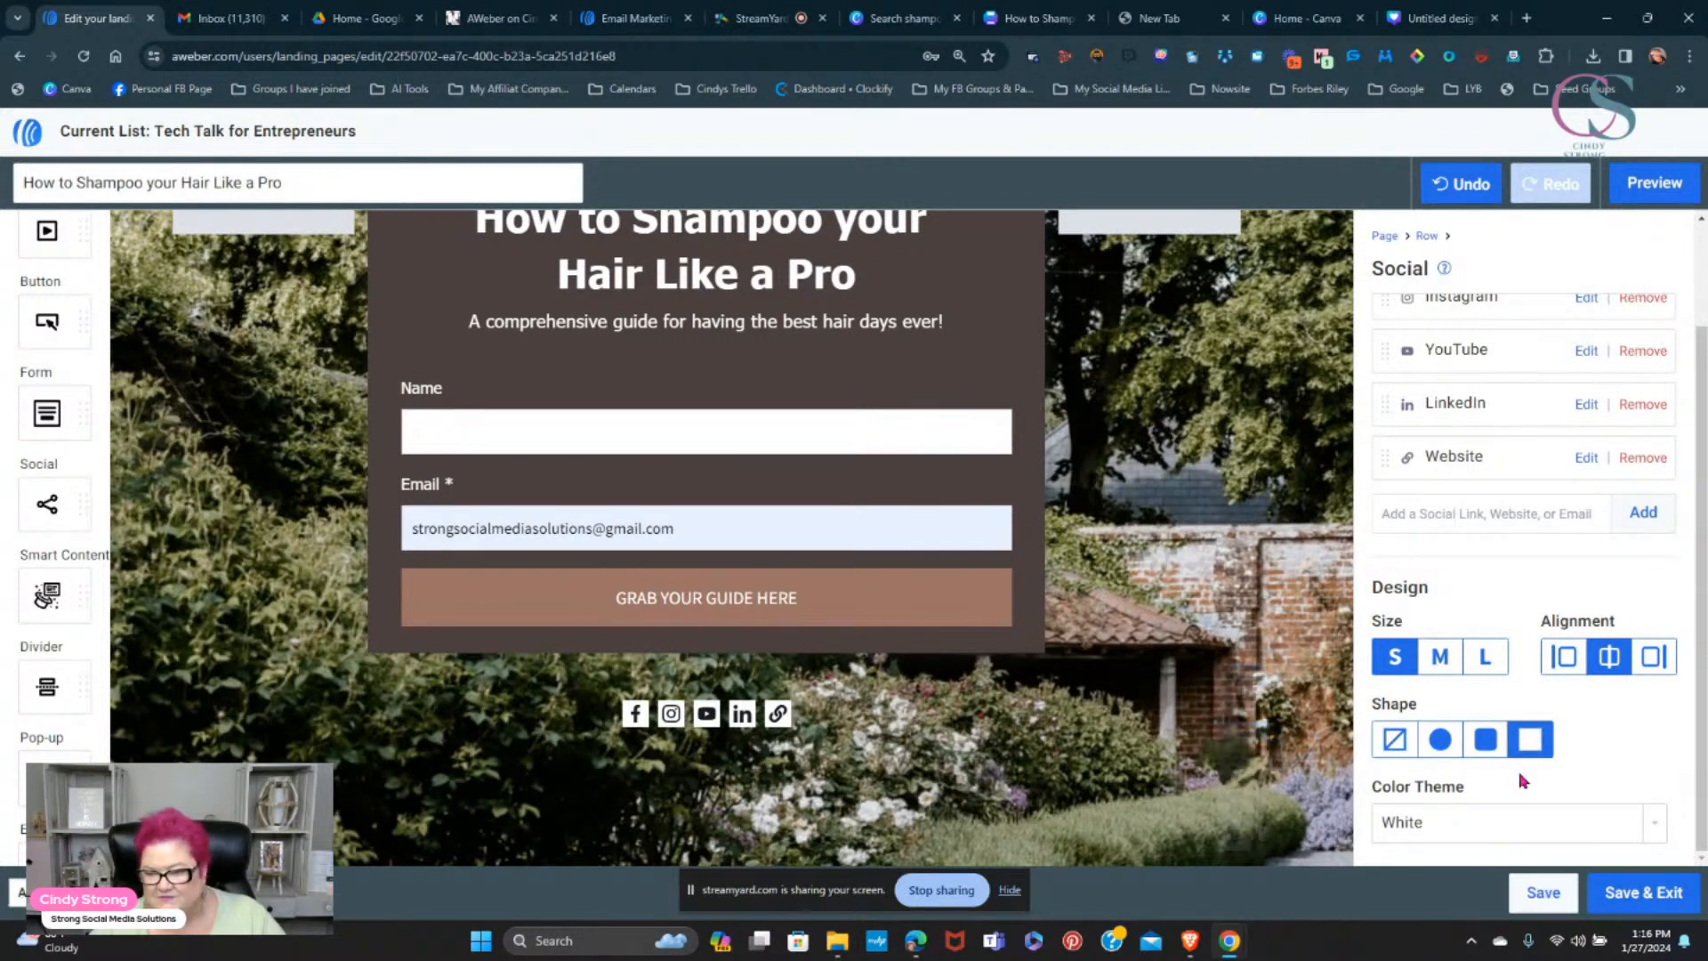
- Try the Brand and Black color themes on the social icons, and return the theme to White
{"action": "left_click", "coordinate": [1440, 832]}
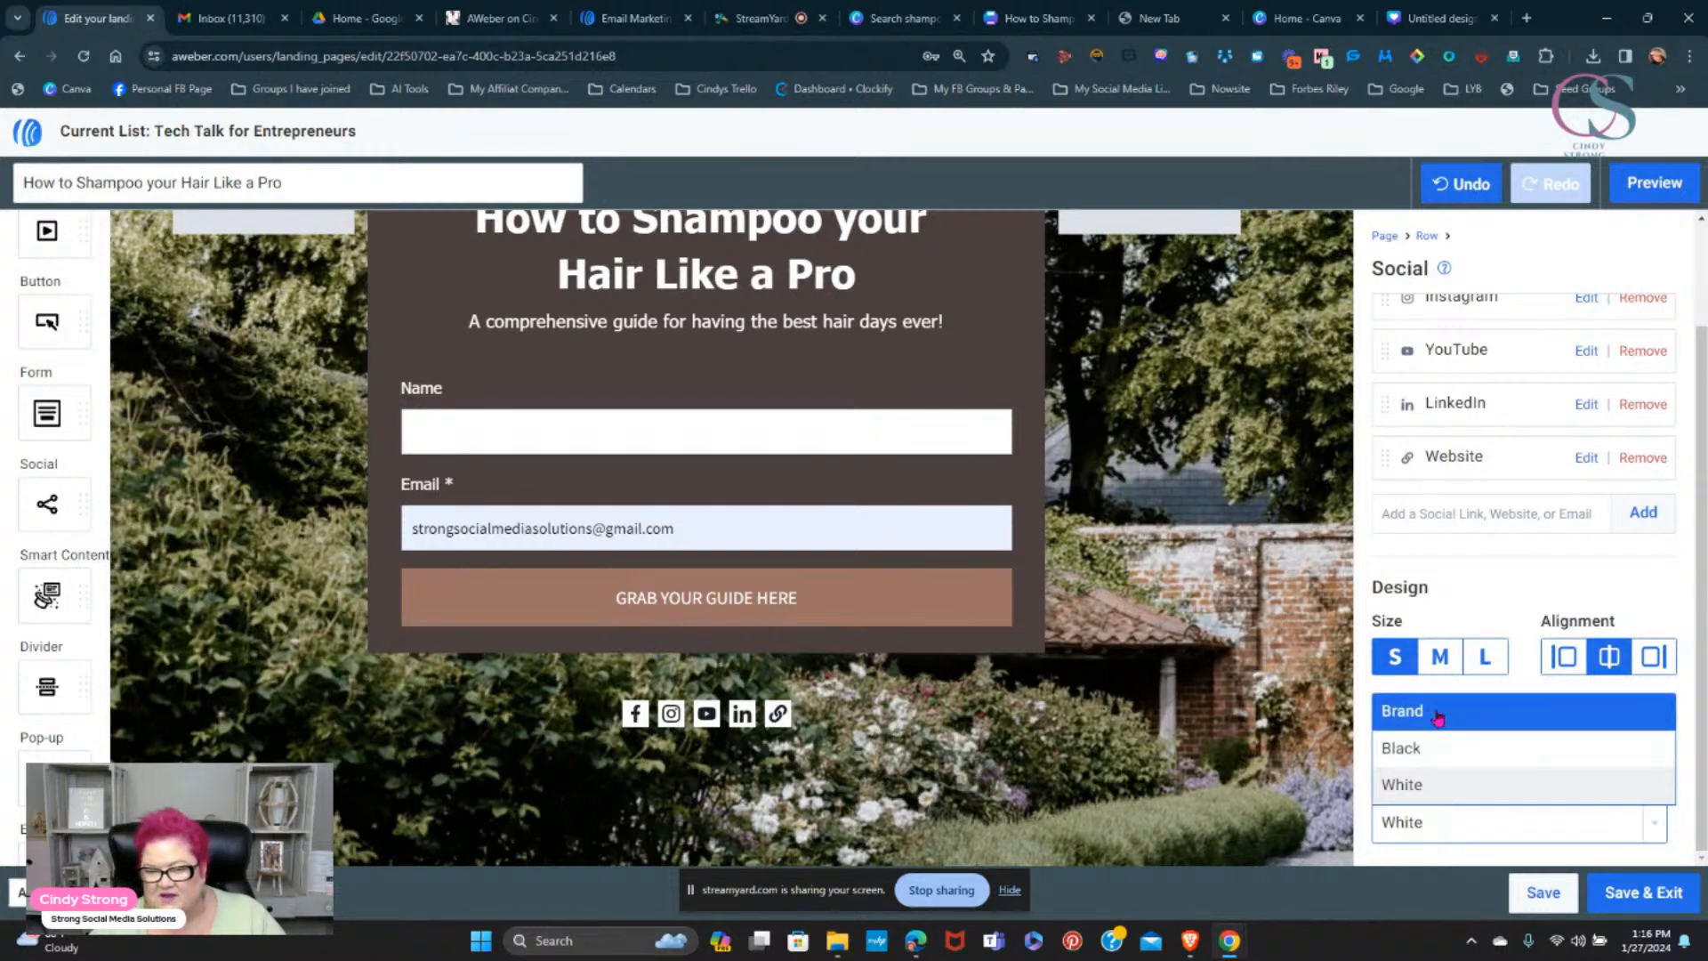
{"action": "left_click", "coordinate": [1438, 713]}
{"action": "left_click", "coordinate": [1440, 829]}
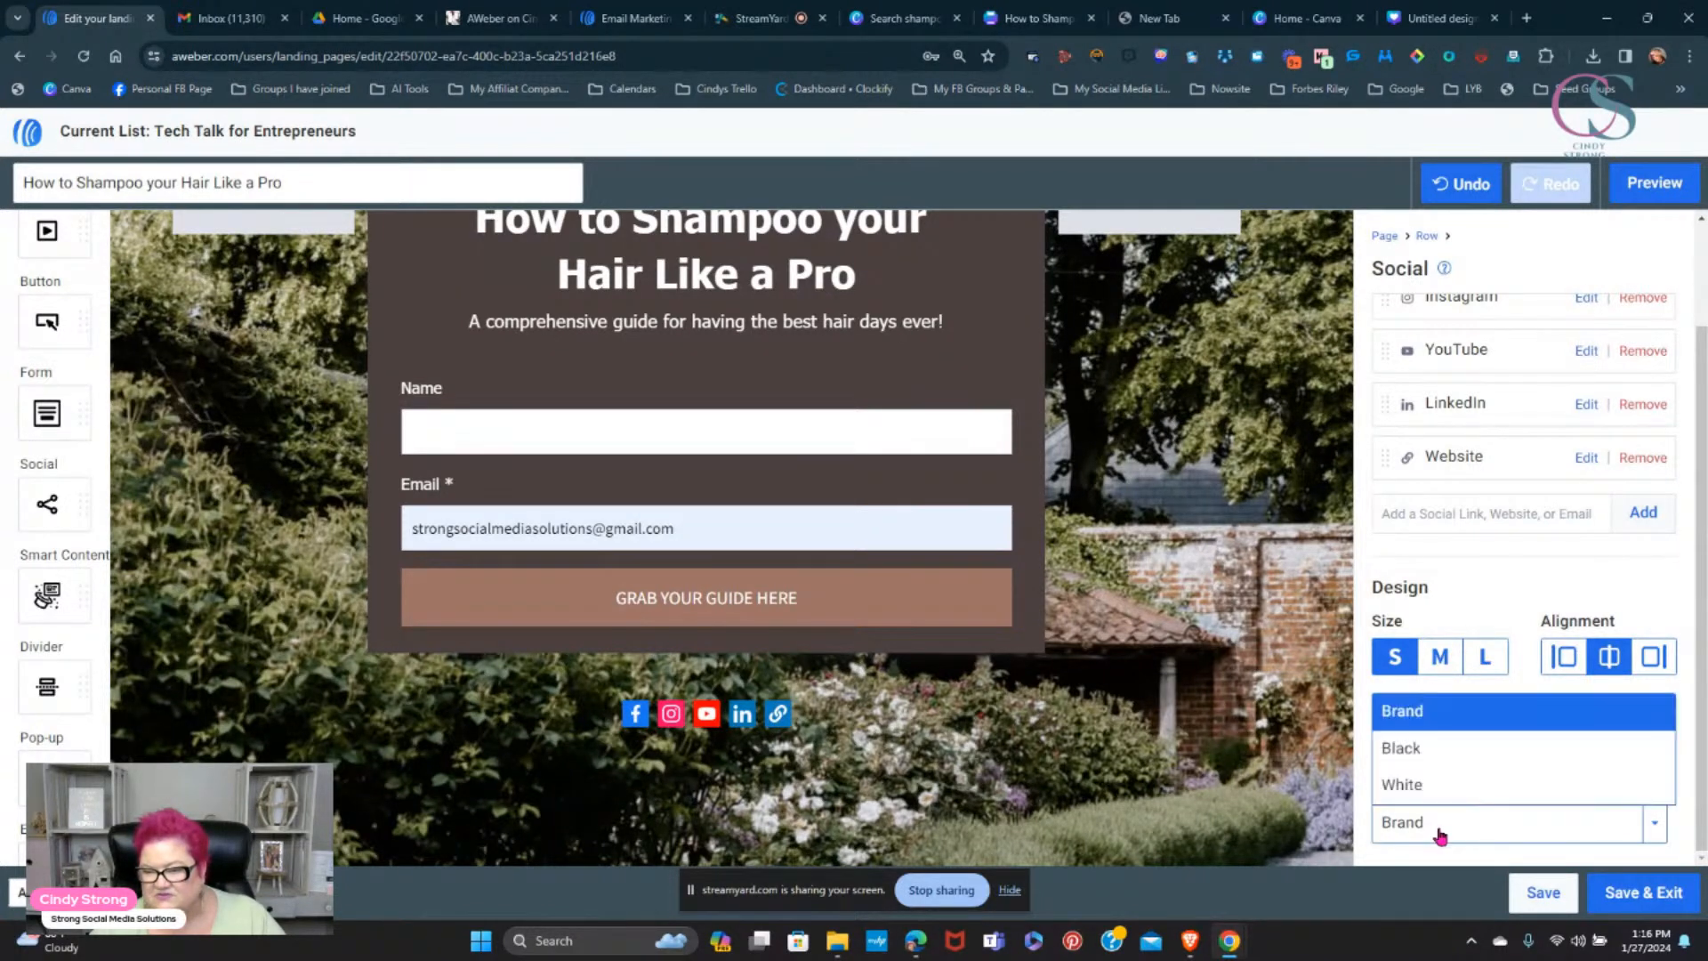
{"action": "left_click", "coordinate": [1428, 754]}
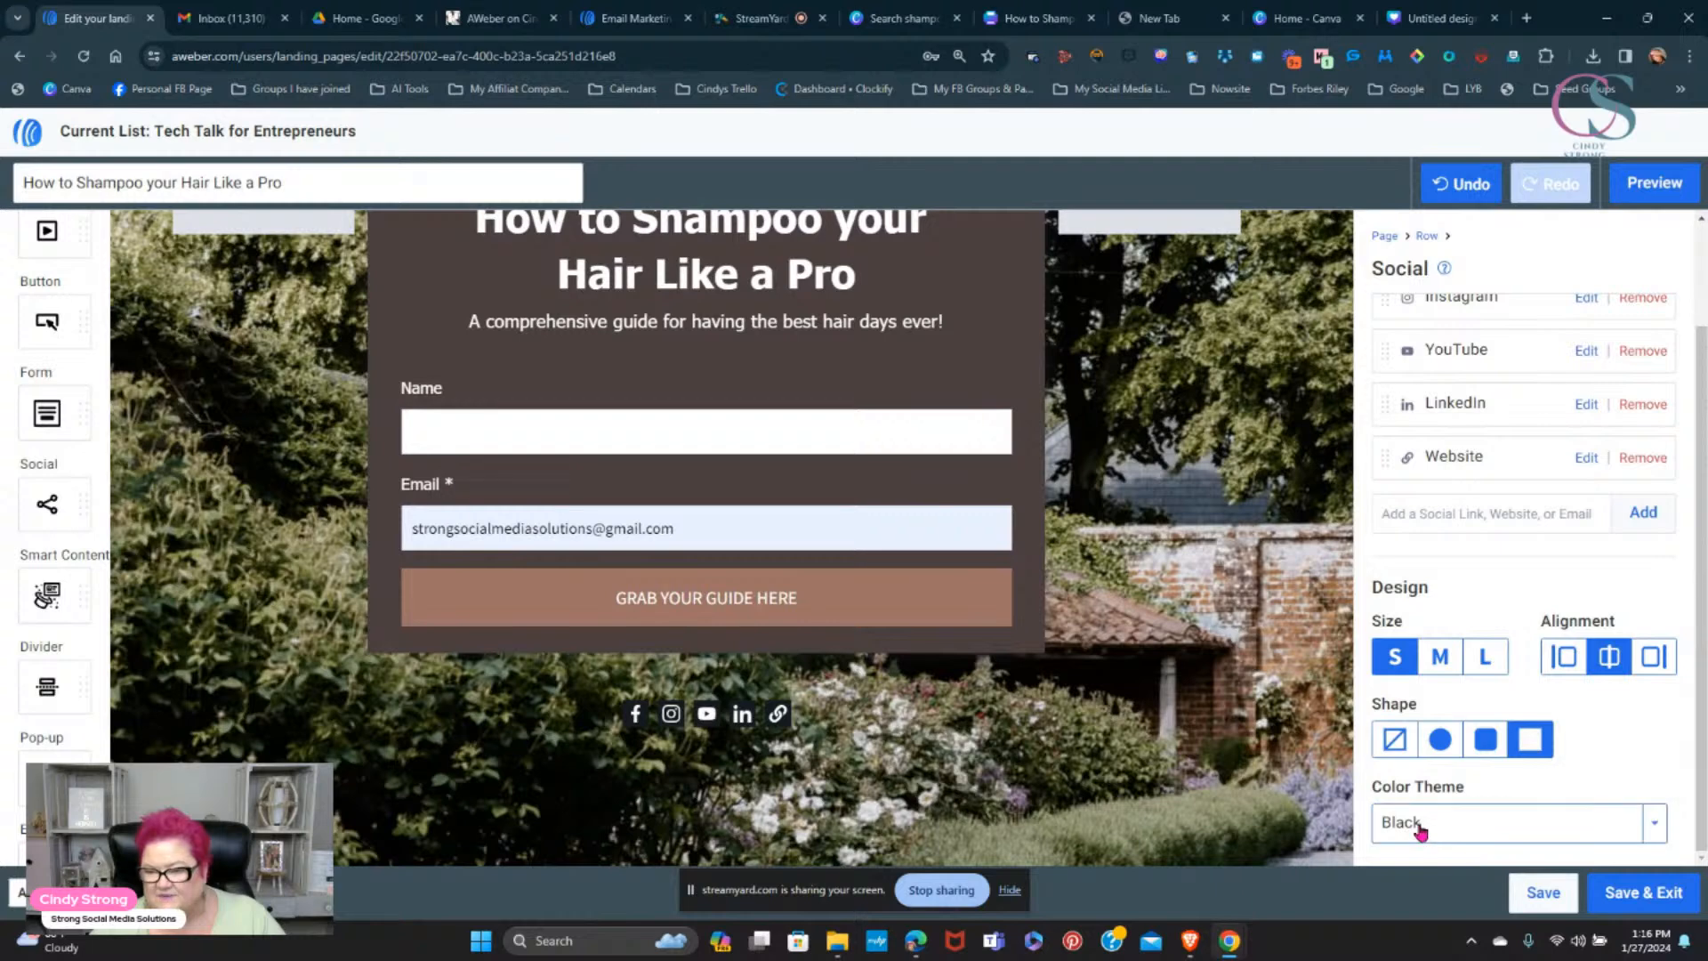
{"action": "left_click", "coordinate": [1421, 829]}
{"action": "left_click", "coordinate": [1412, 783]}
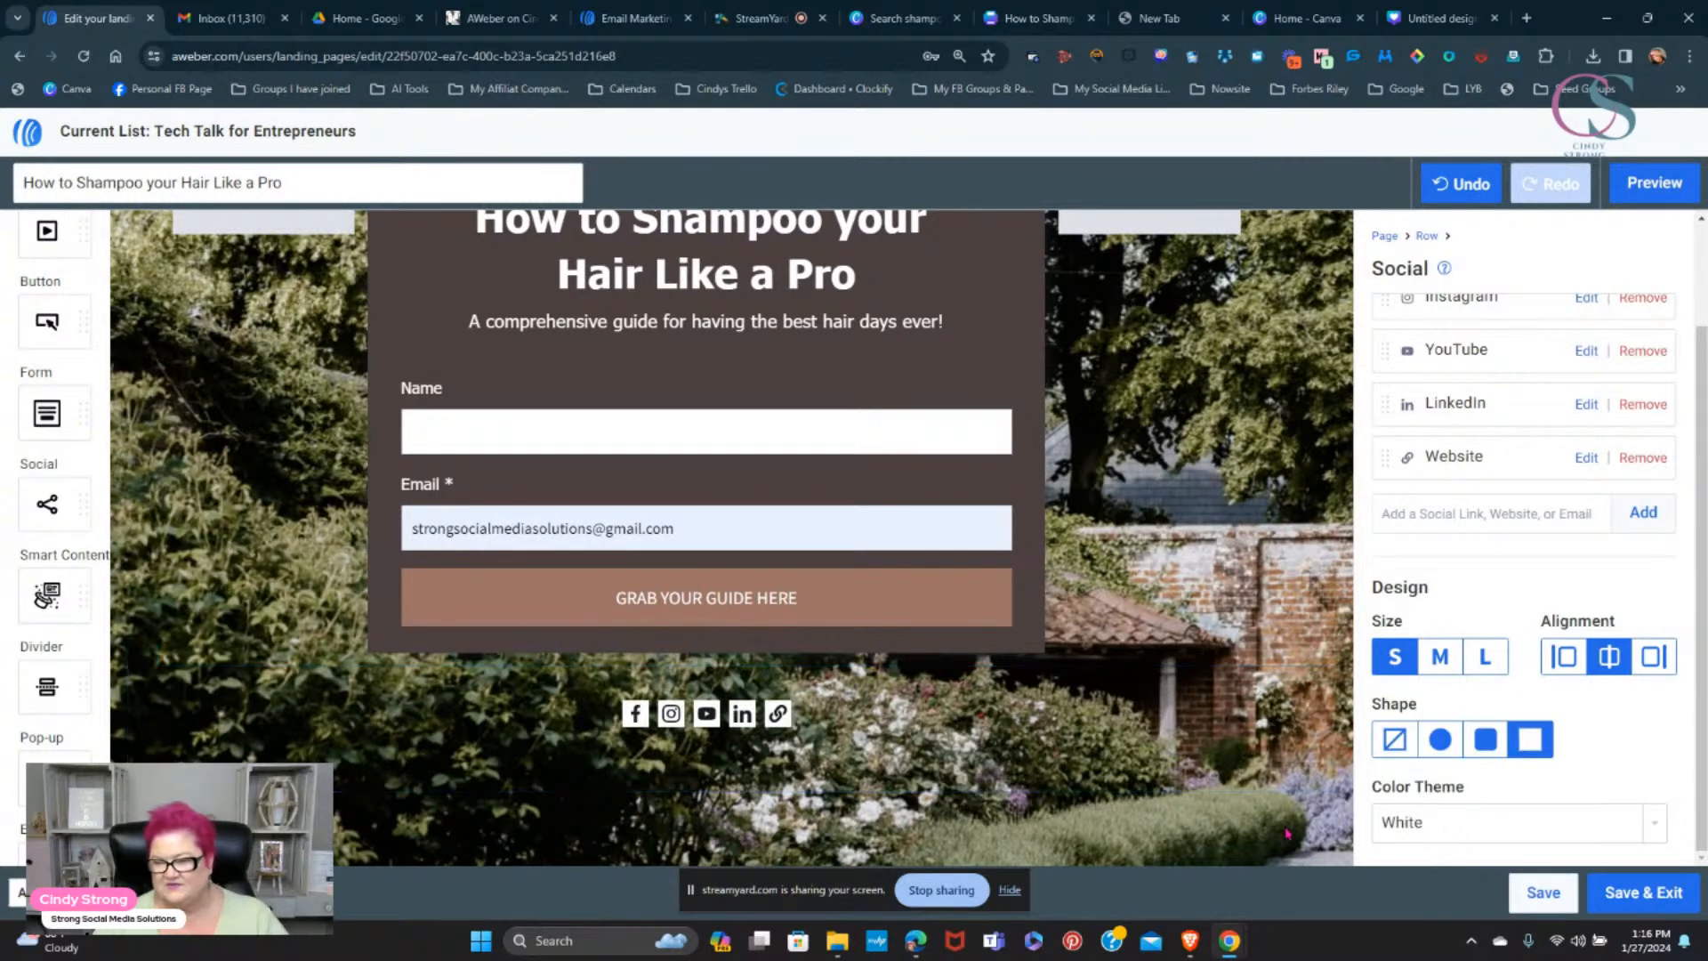
- Open the background color setting of the row's middle column, which holds the headline and form
{"action": "scroll", "coordinate": [1281, 781], "scroll_direction": "up", "scroll_amount": 3}
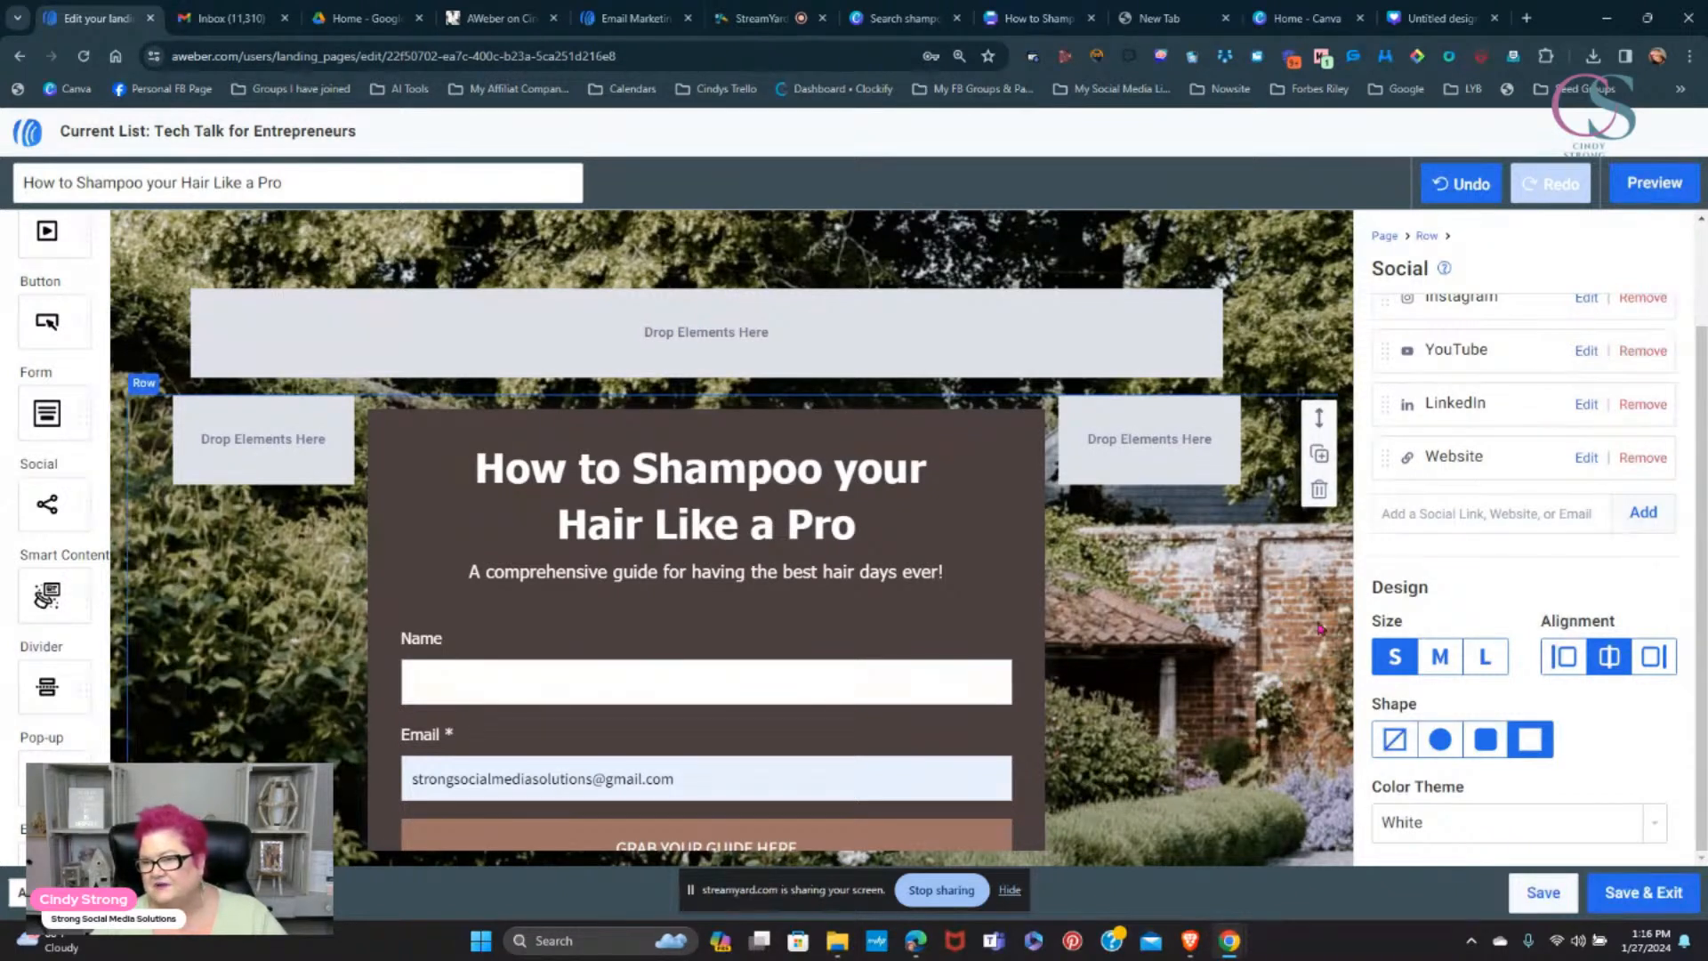
{"action": "left_click", "coordinate": [1303, 643]}
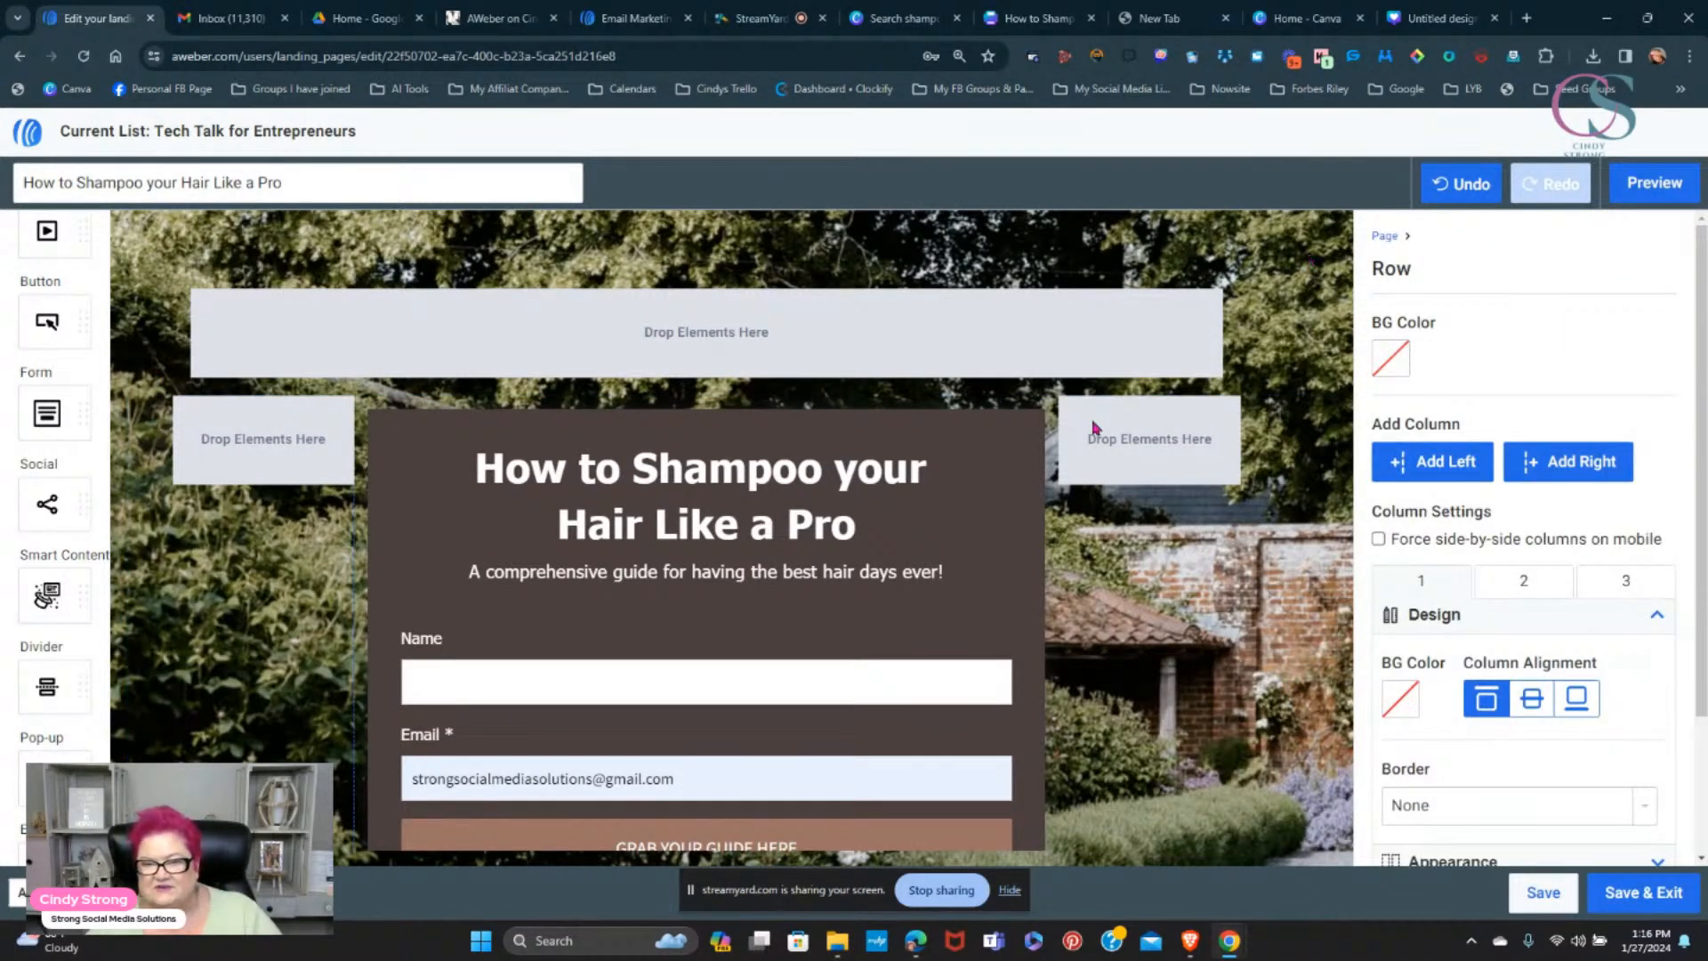
{"action": "left_click", "coordinate": [990, 449]}
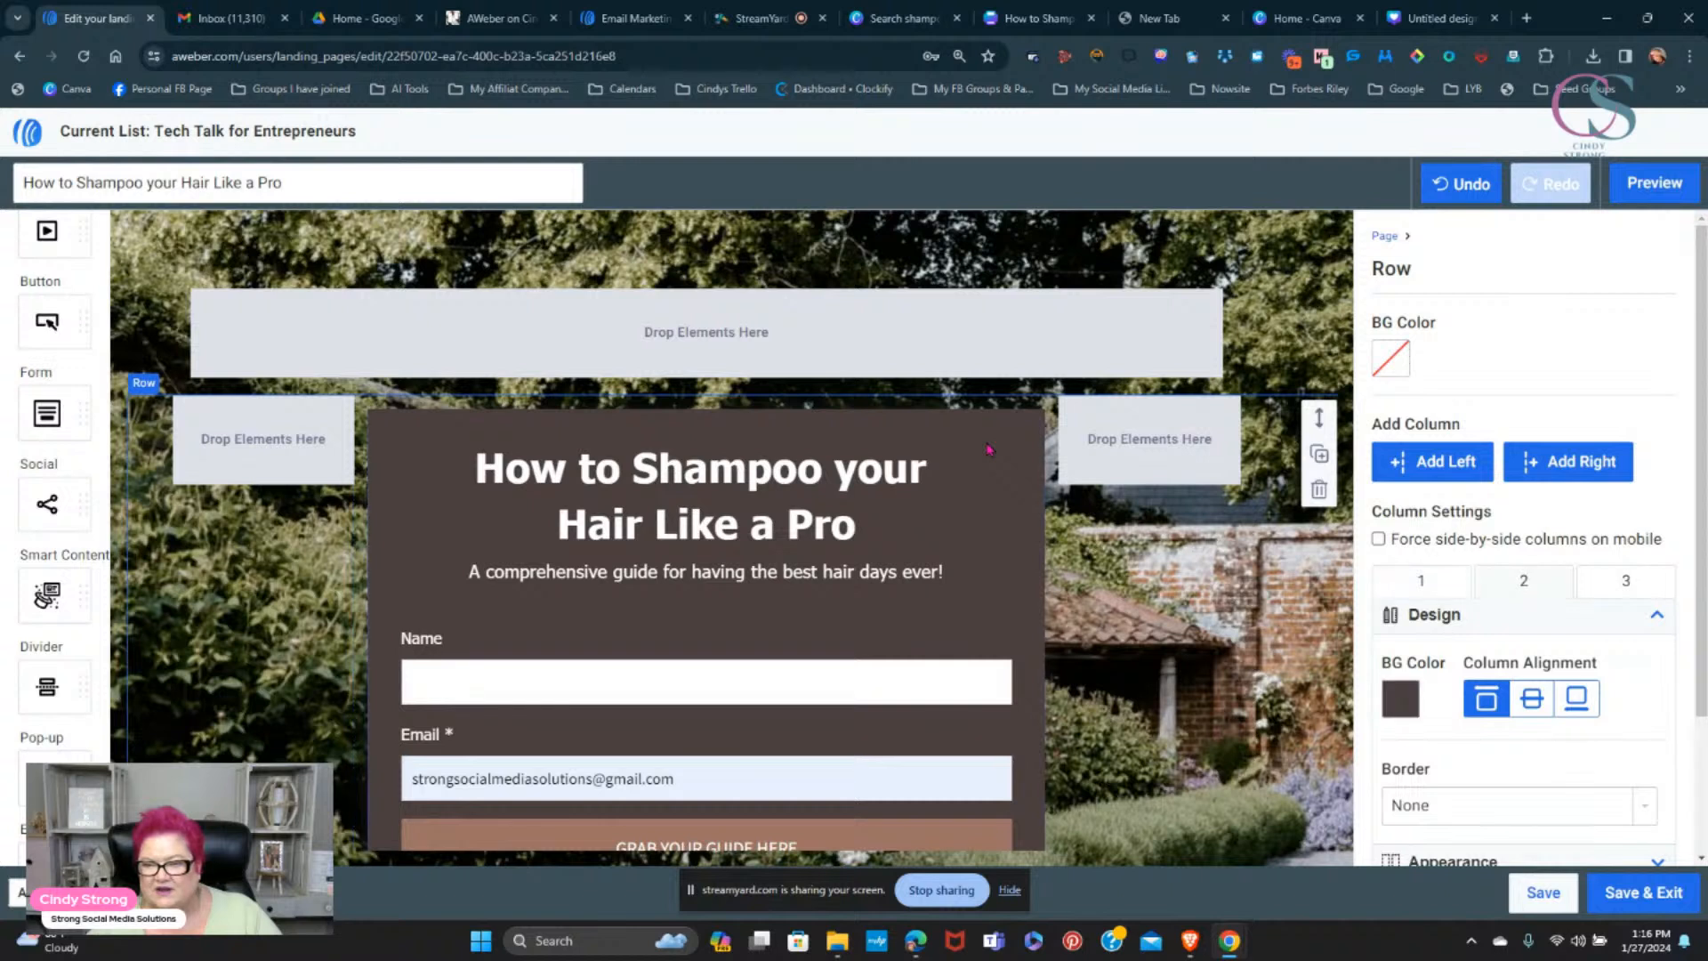
{"action": "left_click", "coordinate": [1400, 703]}
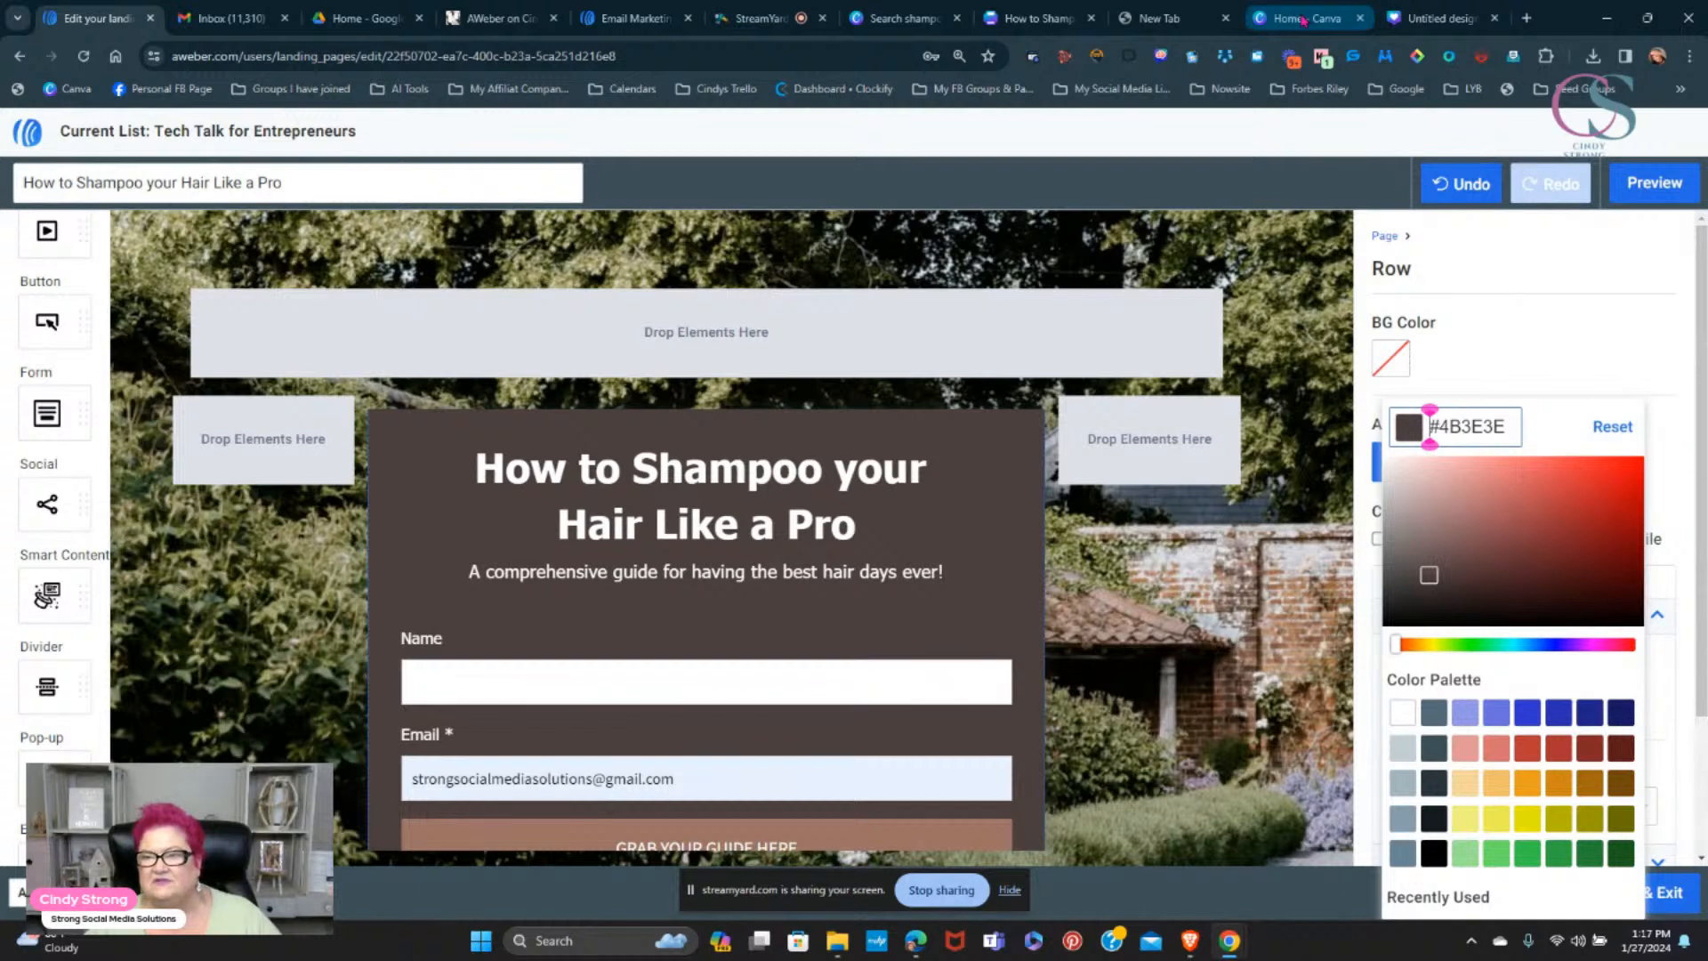
- Switch to Canva in a new browser tab and open the first Strong Social Media Solutions brand kit
{"action": "left_click", "coordinate": [1524, 18]}
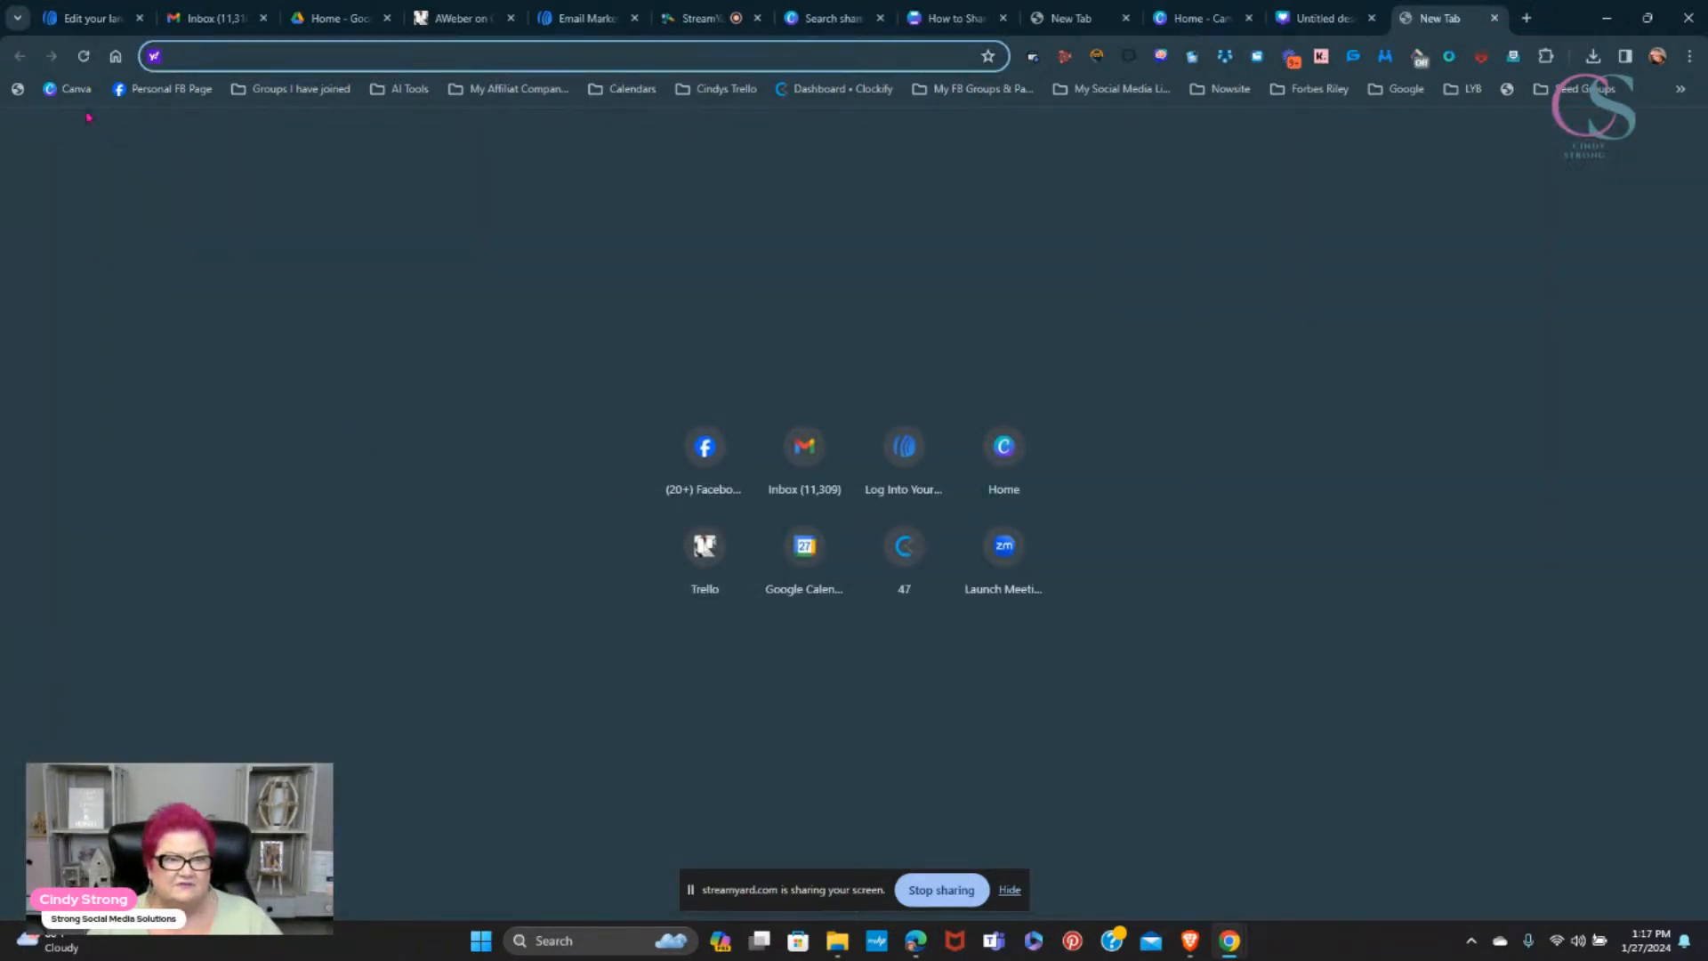
{"action": "left_click", "coordinate": [70, 88]}
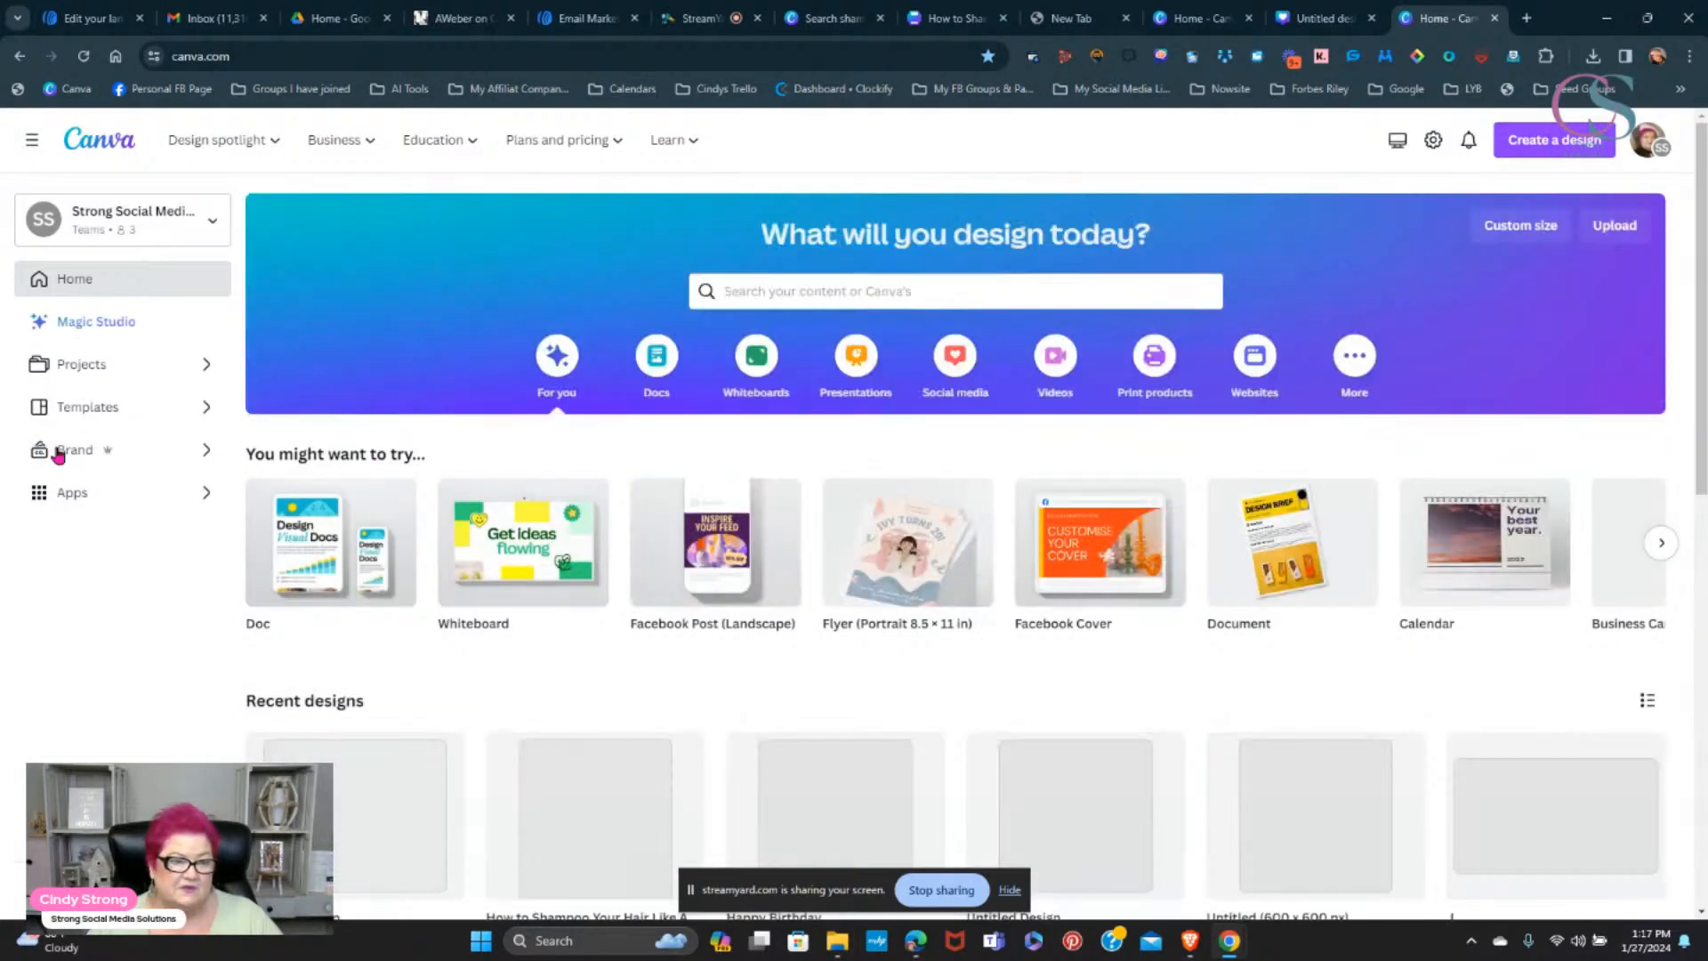
{"action": "left_click", "coordinate": [59, 452]}
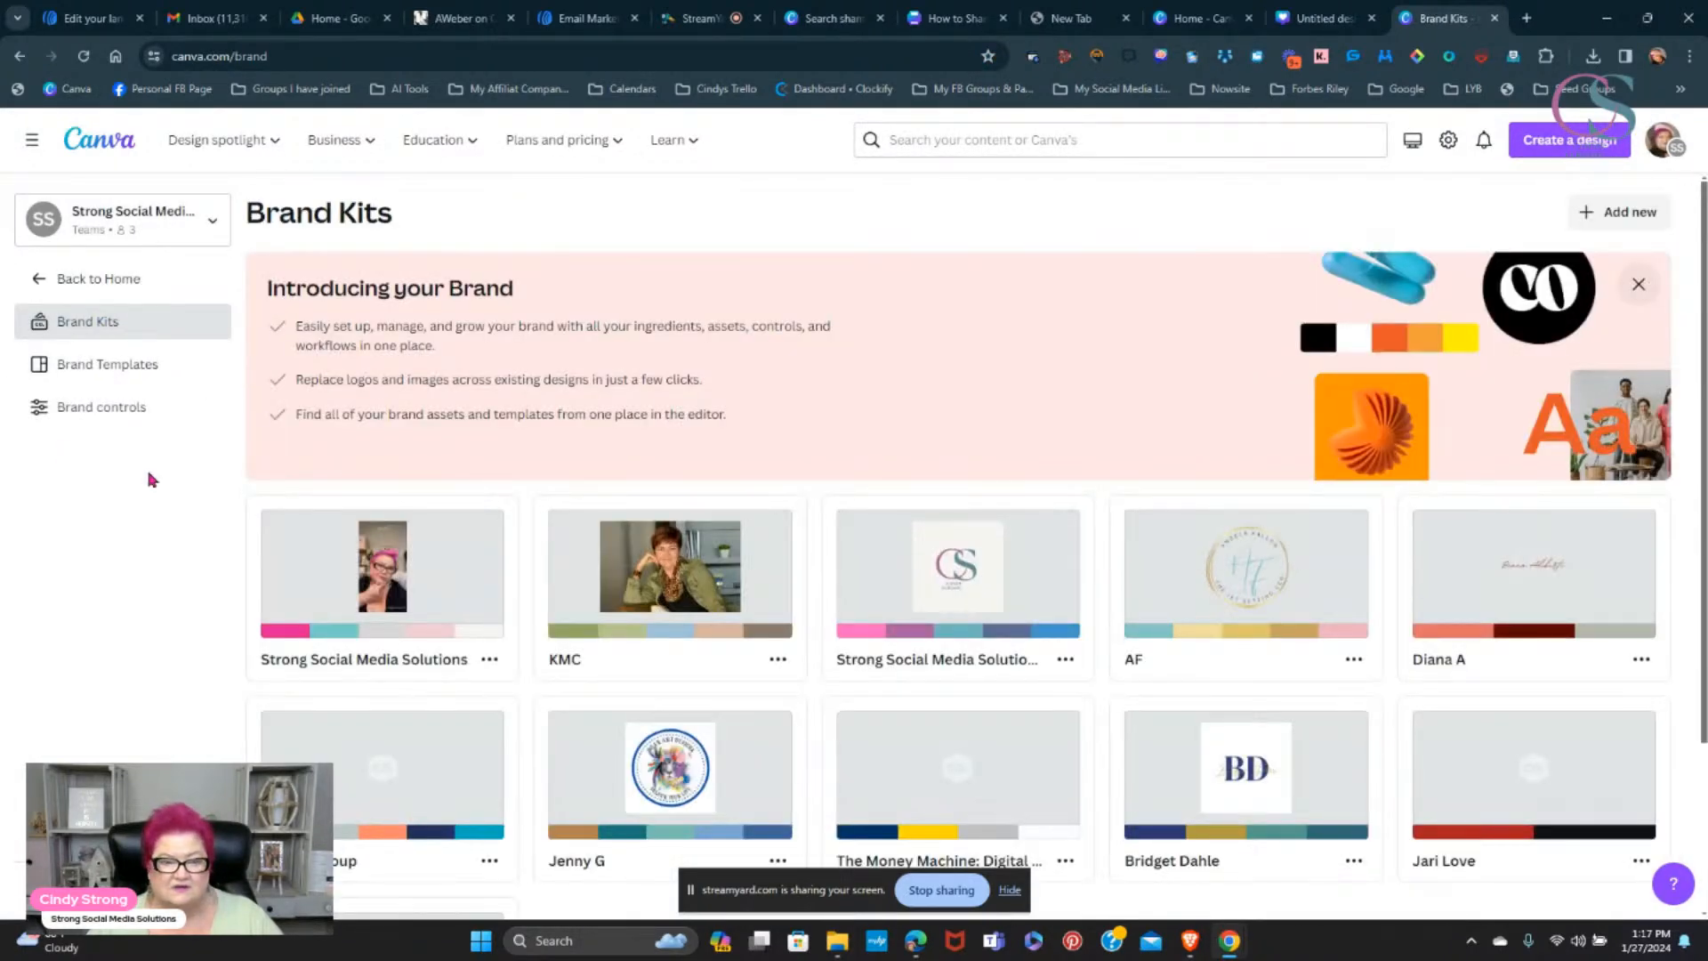
{"action": "left_click", "coordinate": [321, 585]}
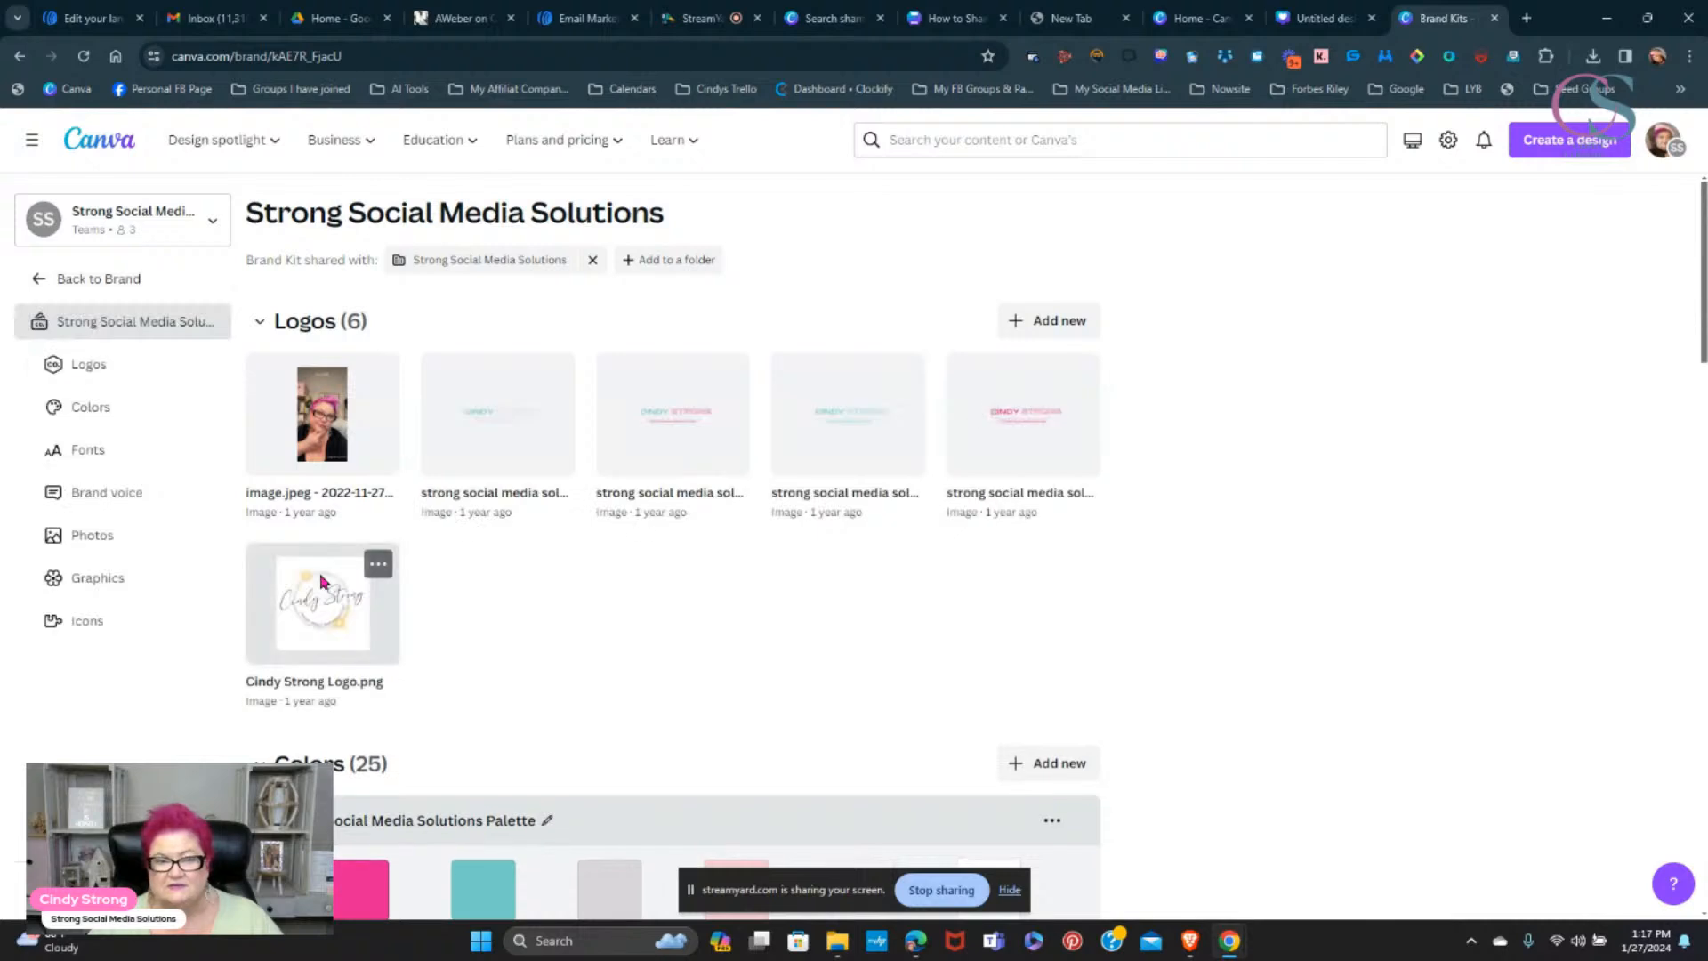
- Copy the hex code #E61F93 of the pink swatch in the first Strong Social Media Solutions Palette
{"action": "scroll", "coordinate": [320, 580], "scroll_direction": "down", "scroll_amount": 4}
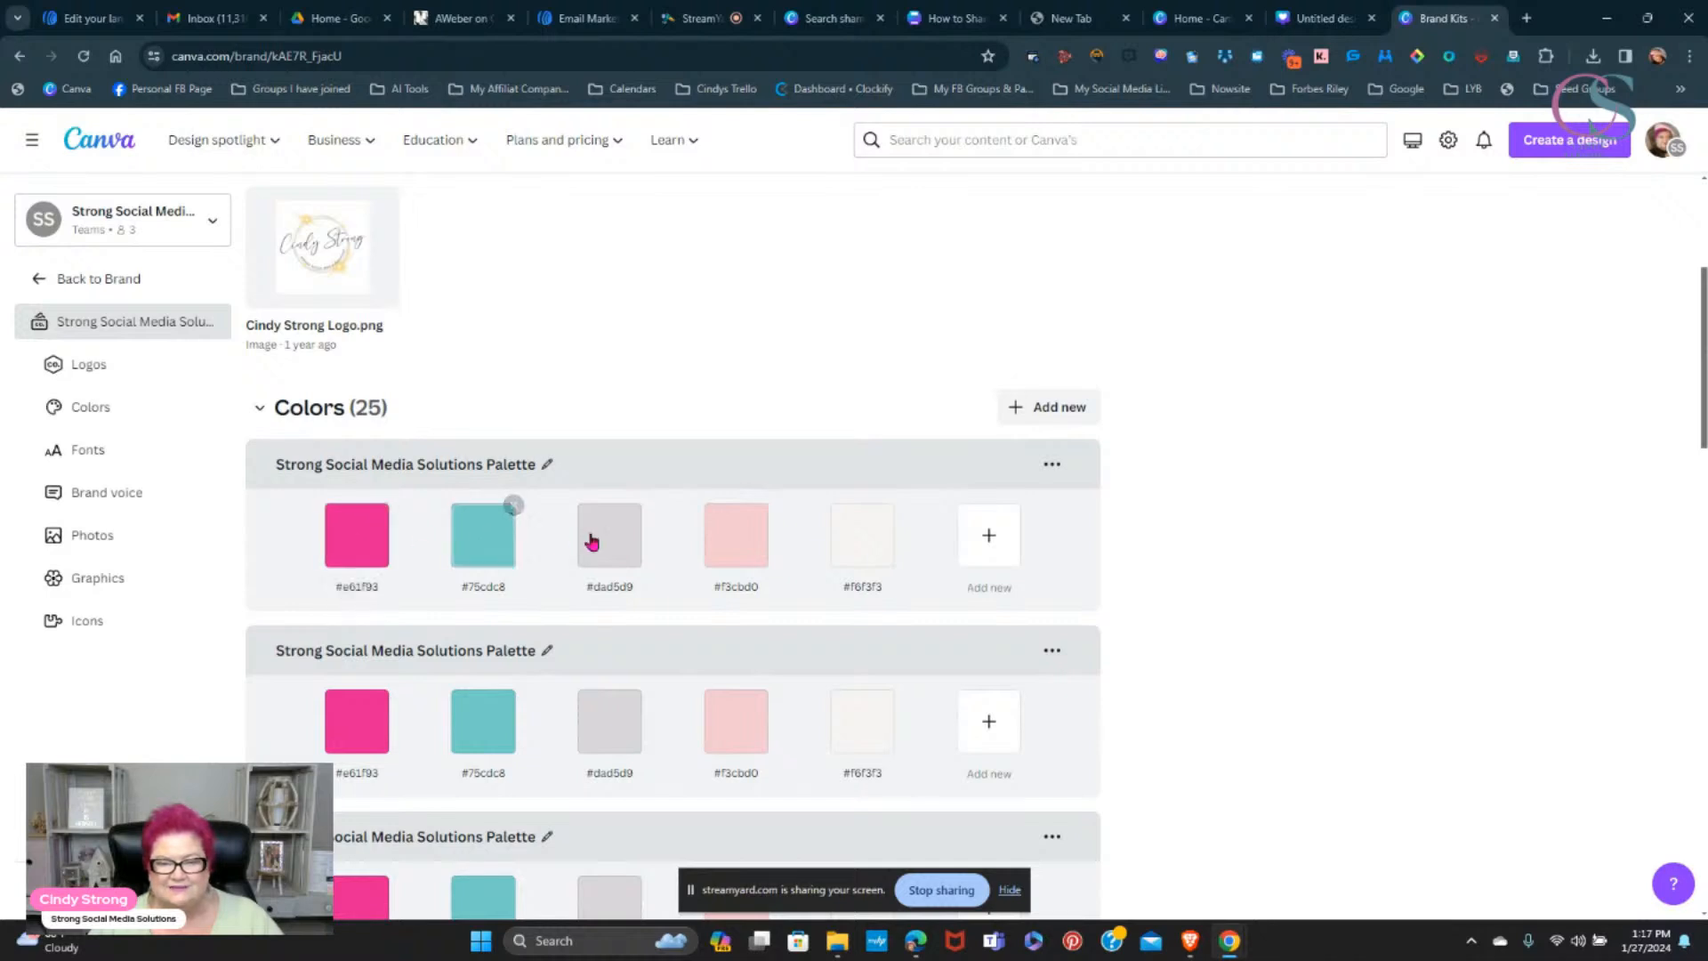
{"action": "left_click", "coordinate": [349, 547]}
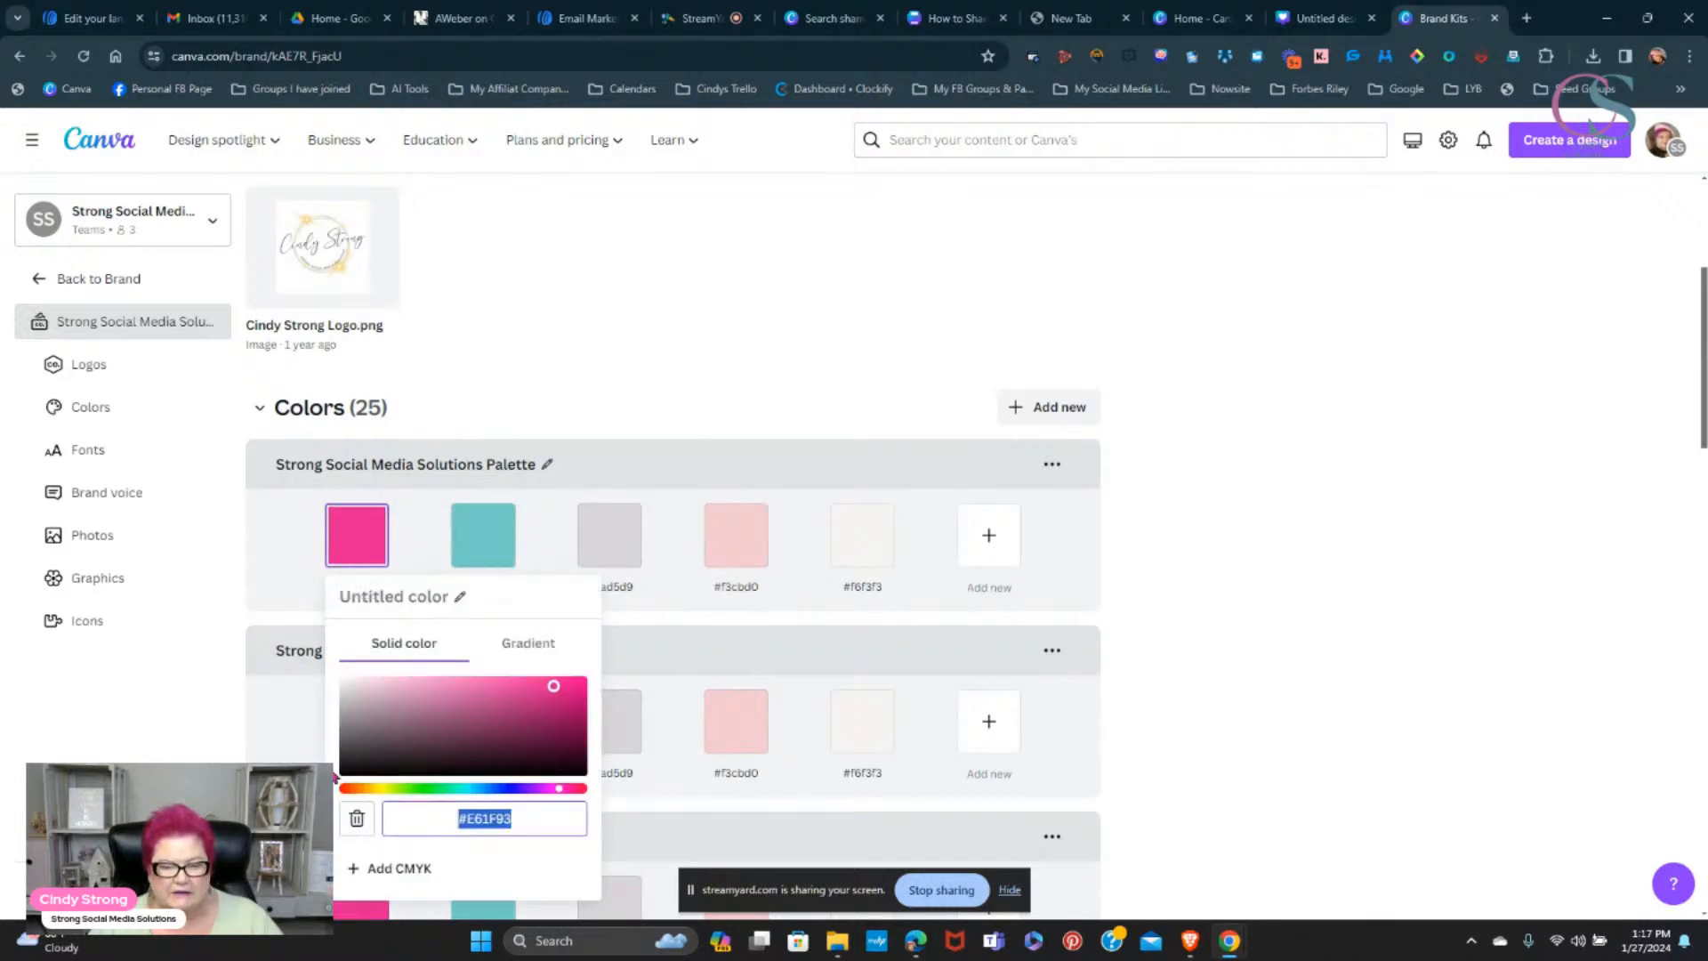
{"action": "left_click", "coordinate": [525, 815]}
{"action": "left_click_drag", "start_coordinate": [523, 816], "coordinate": [420, 820]}
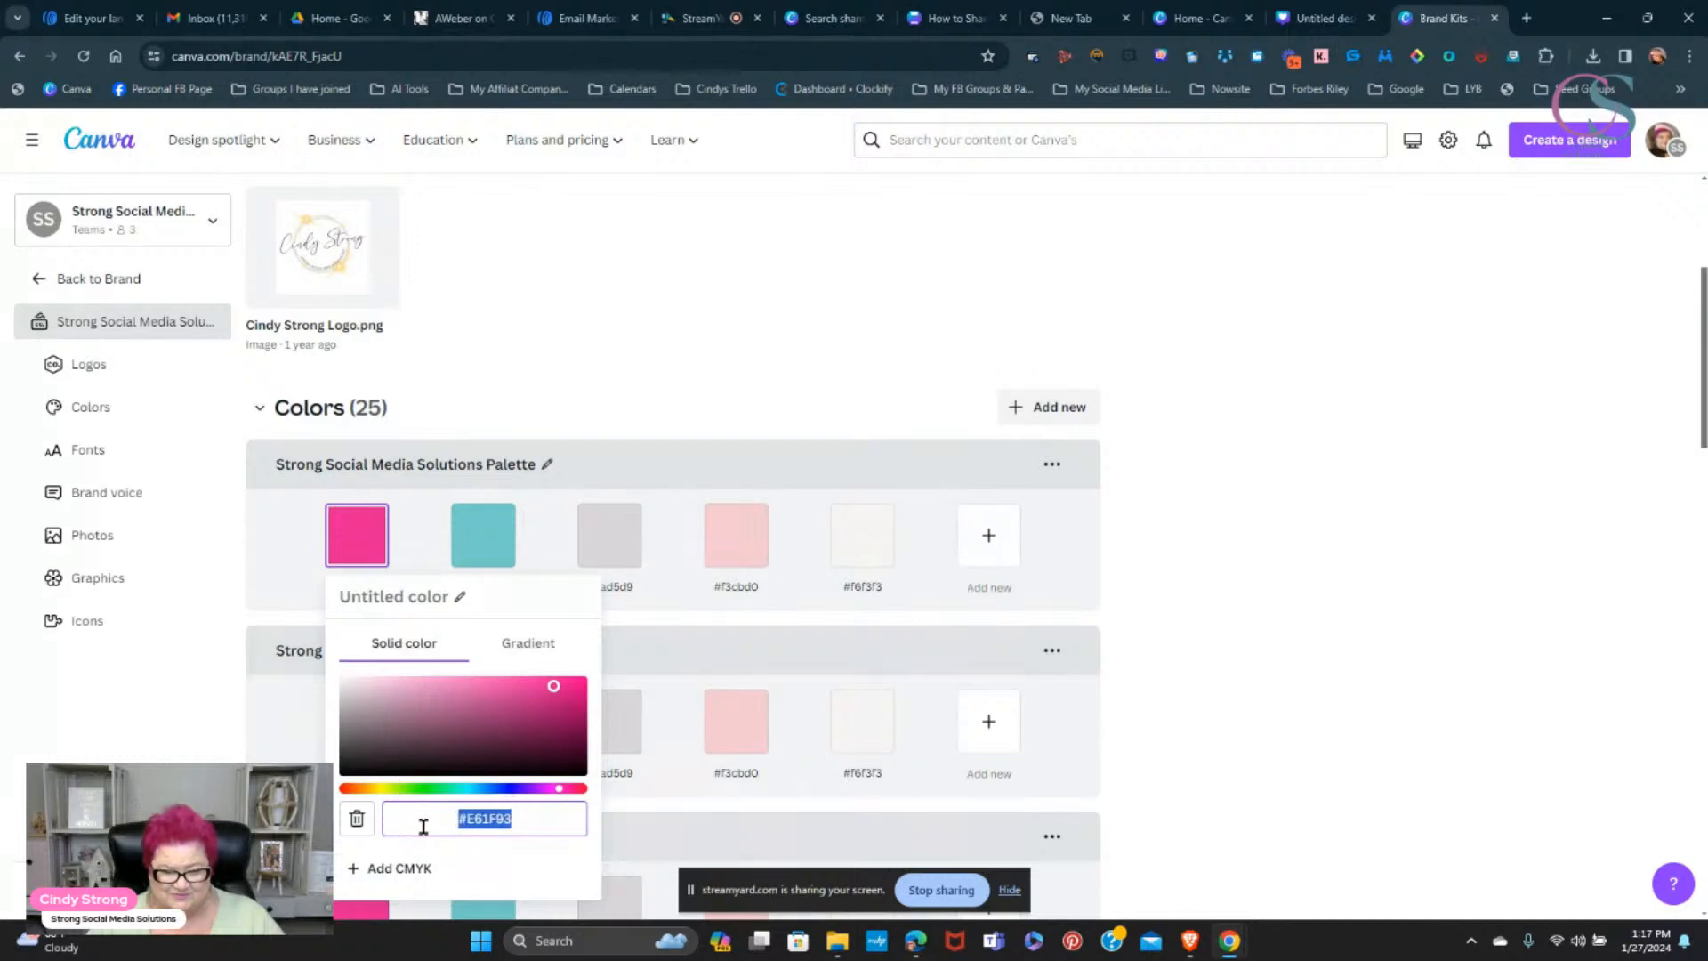
{"action": "right_click", "coordinate": [470, 825]}
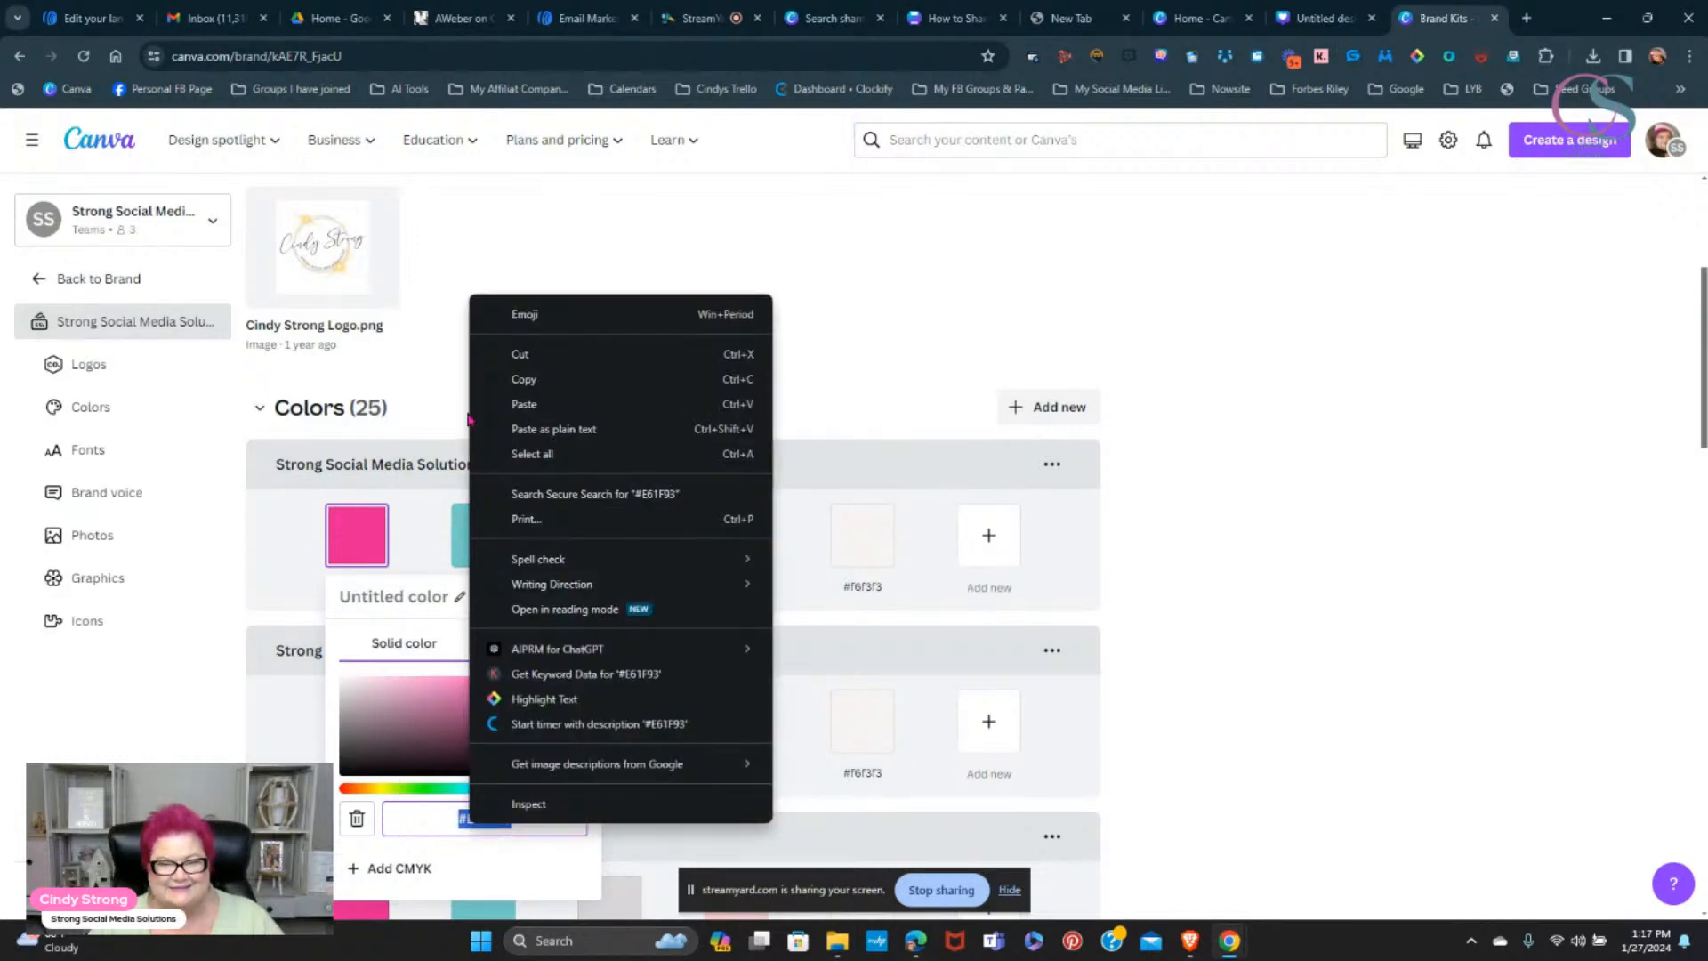
{"action": "left_click", "coordinate": [512, 378]}
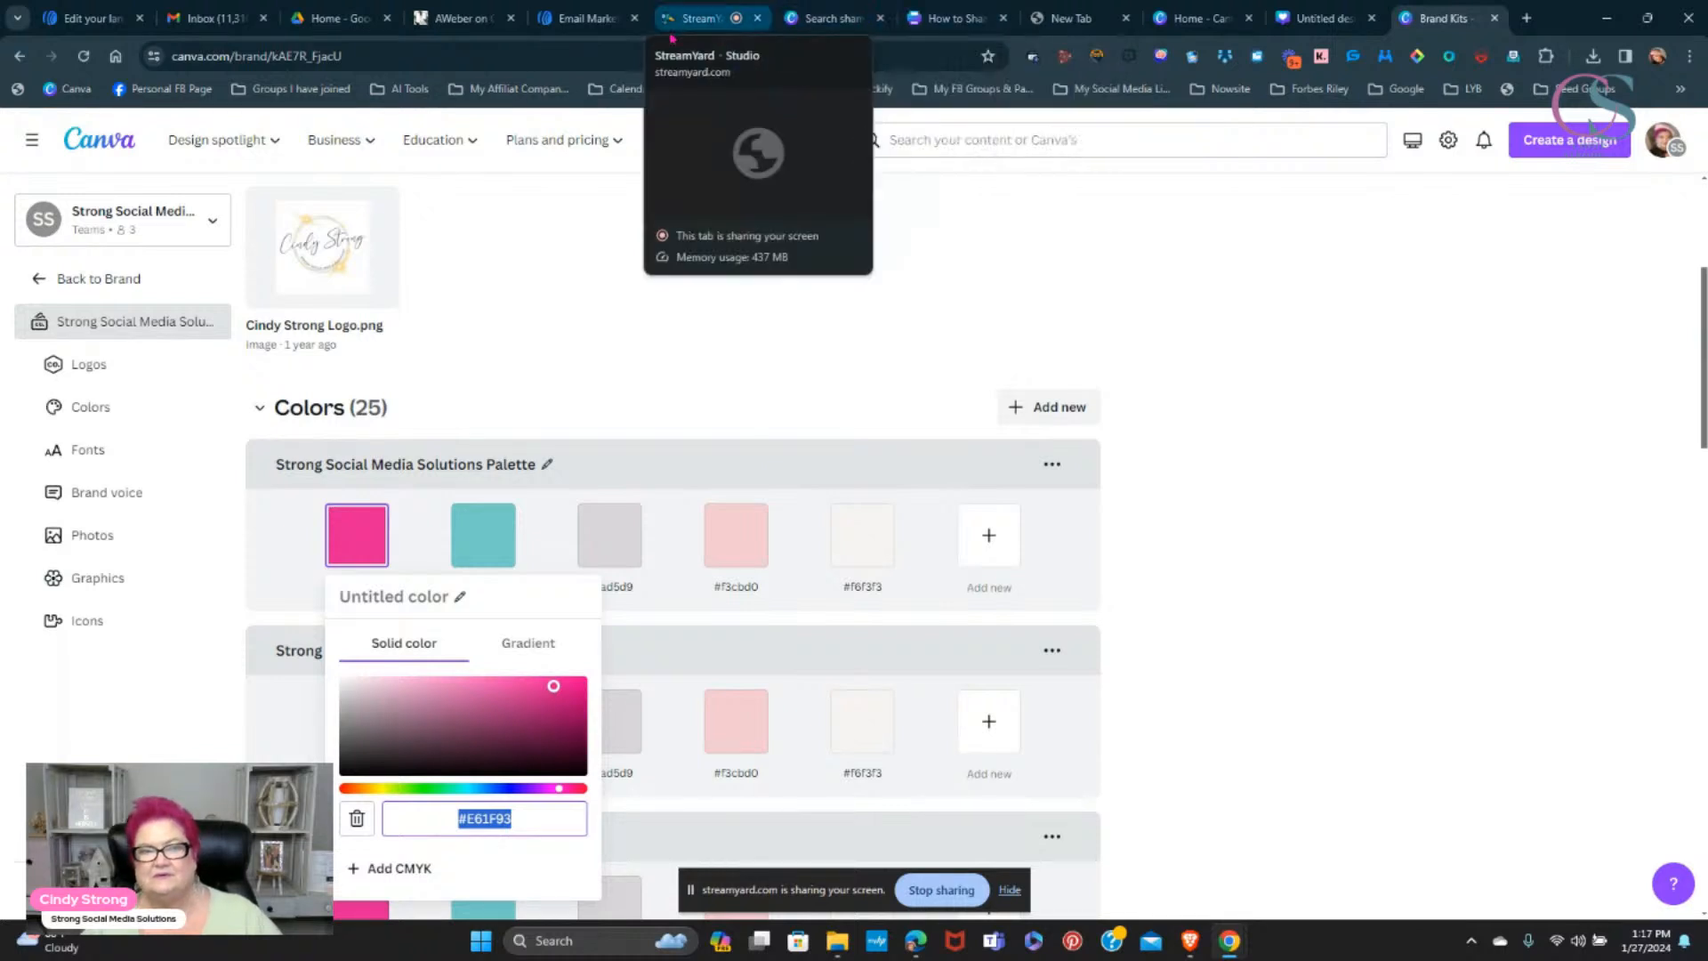
- Switch back to the AWeber landing page editor and set the middle column's background color to #E61F93
{"action": "left_click", "coordinate": [584, 19]}
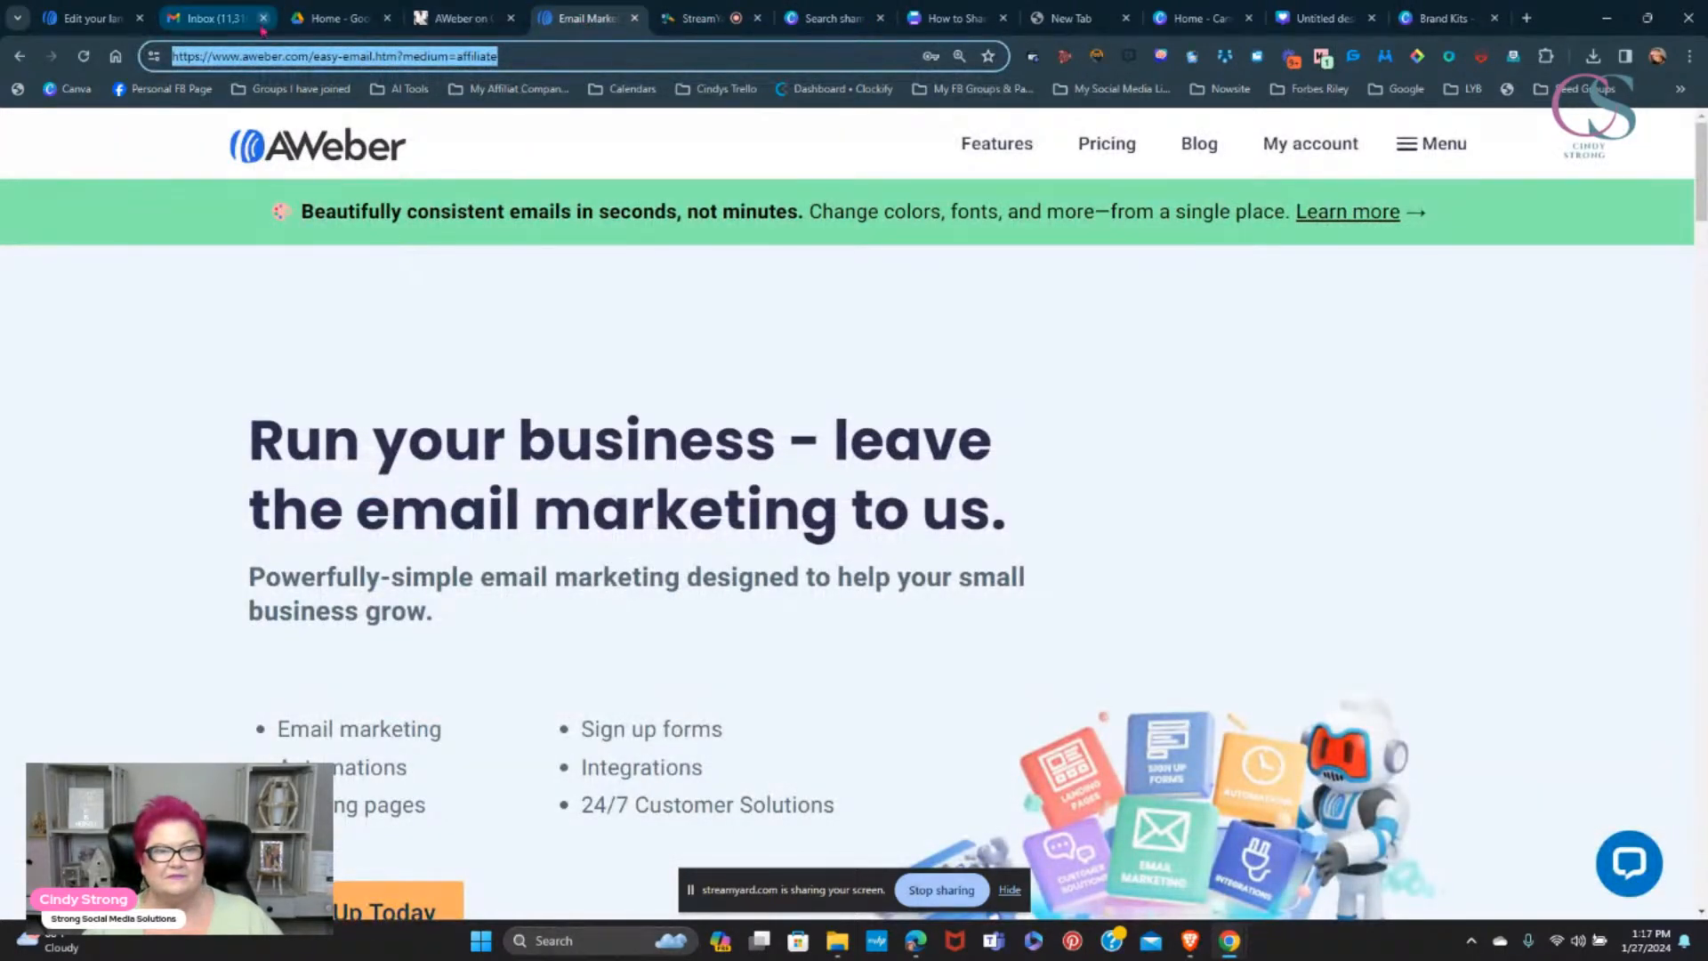
{"action": "left_click", "coordinate": [88, 20]}
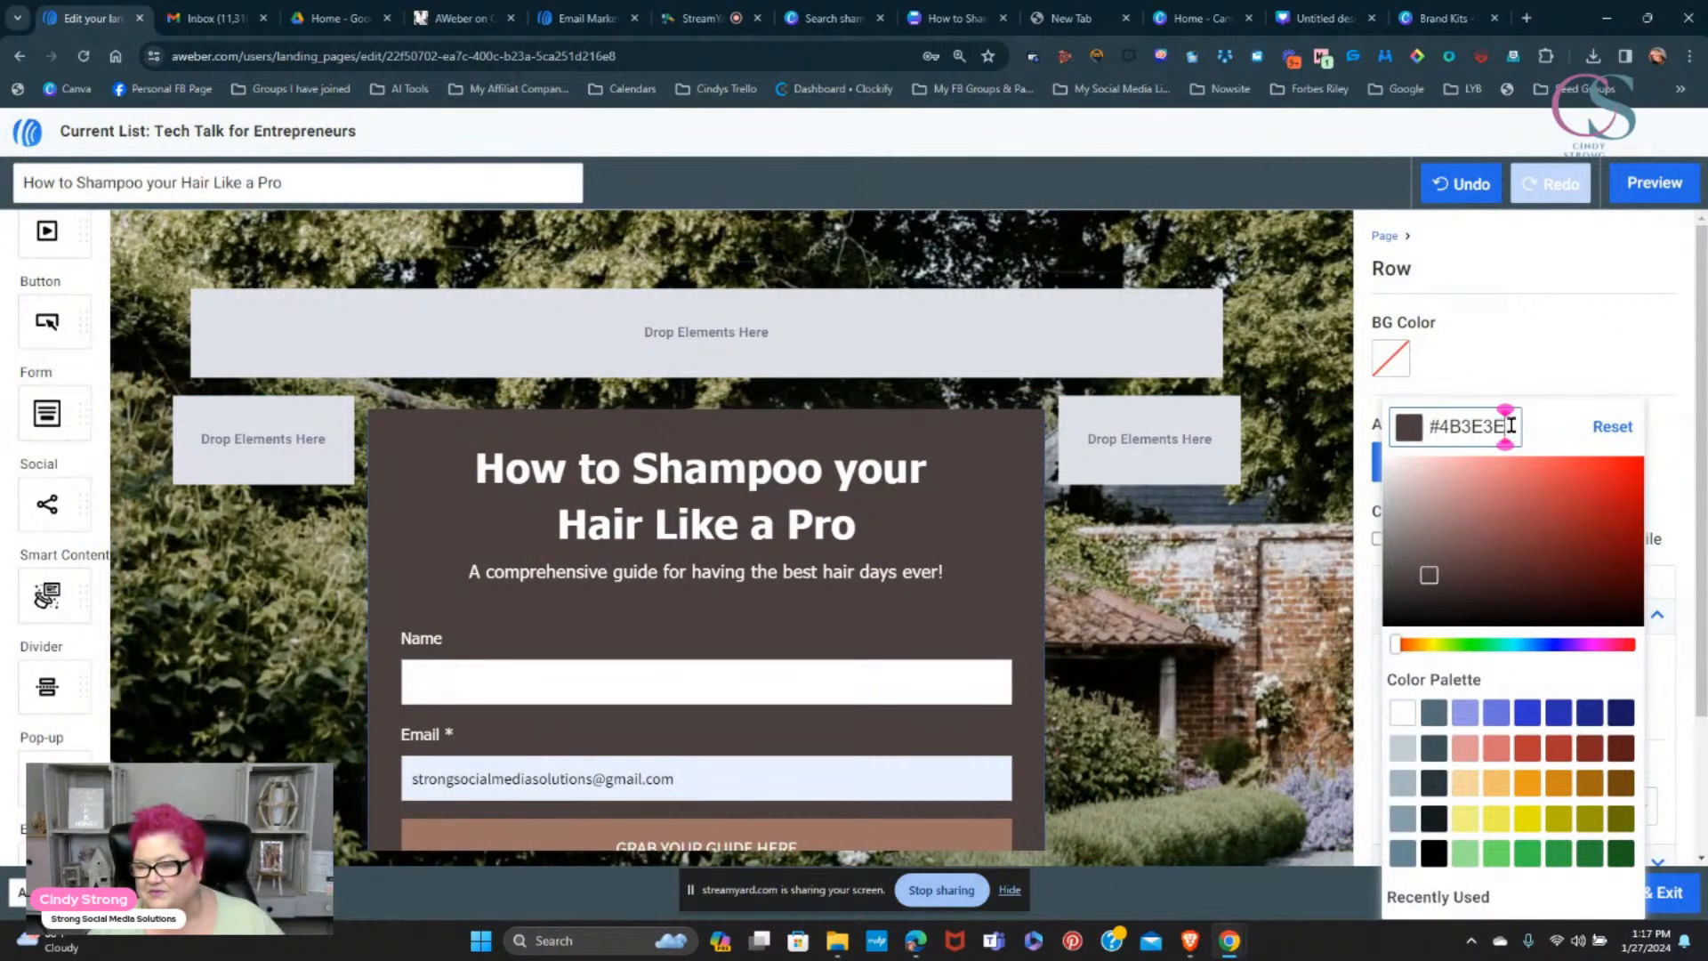
{"action": "left_click_drag", "start_coordinate": [1511, 426], "coordinate": [1424, 428]}
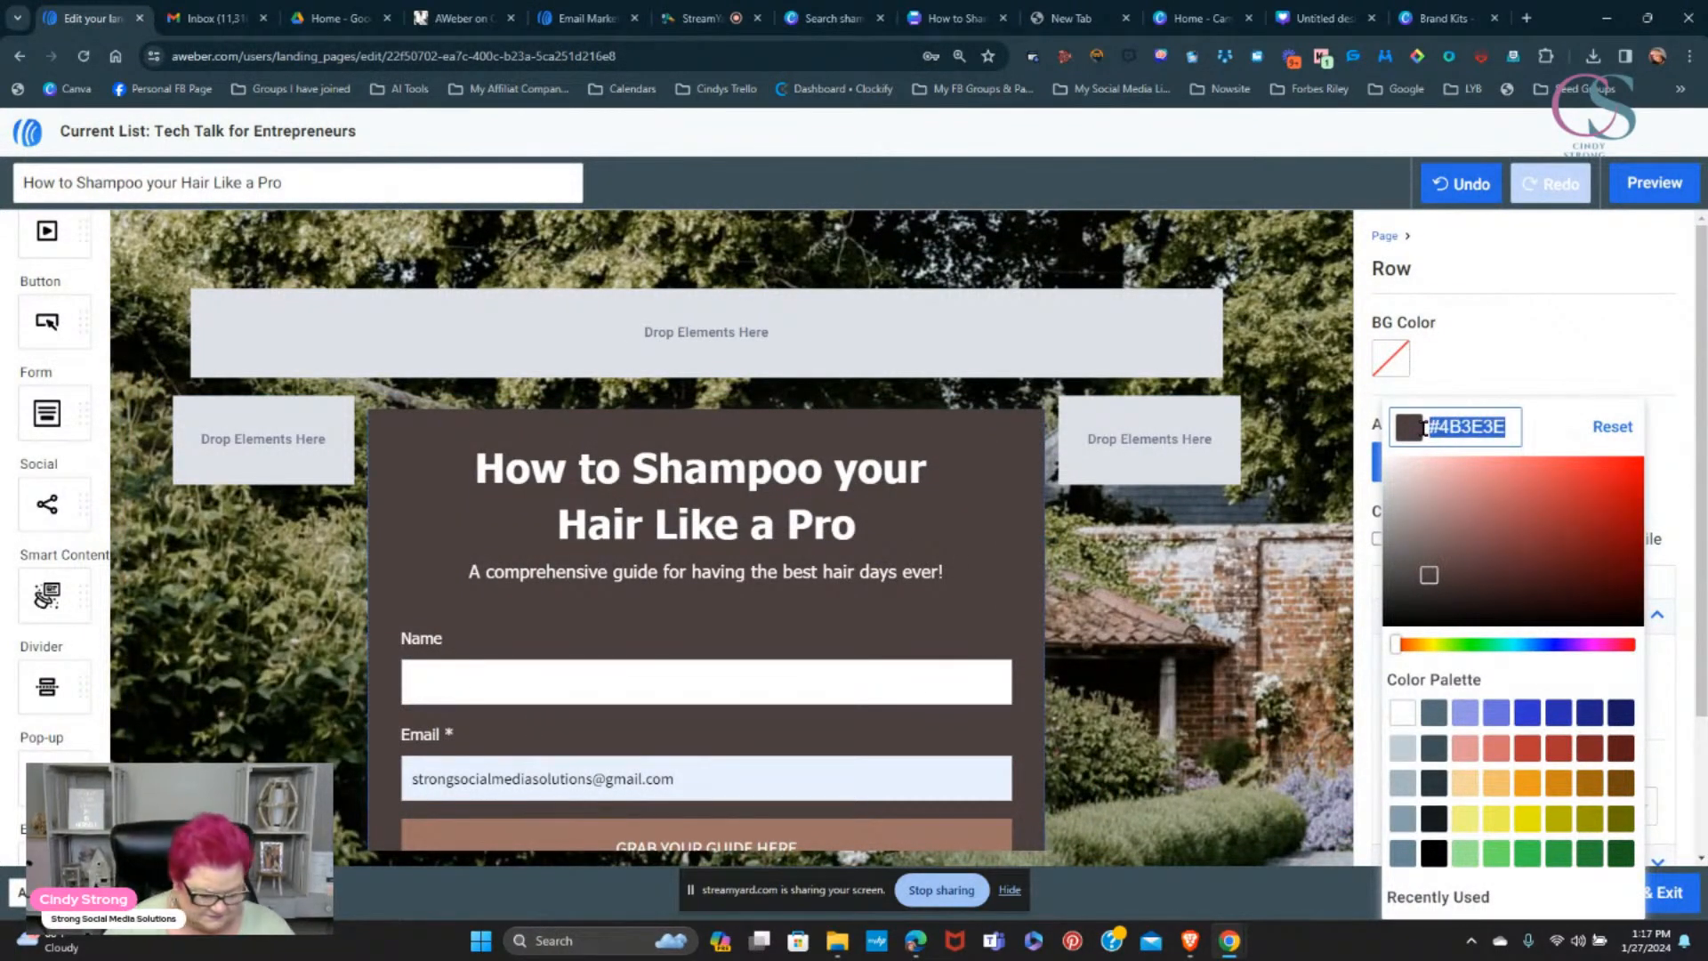
{"action": "key", "text": "ctrl+v"}
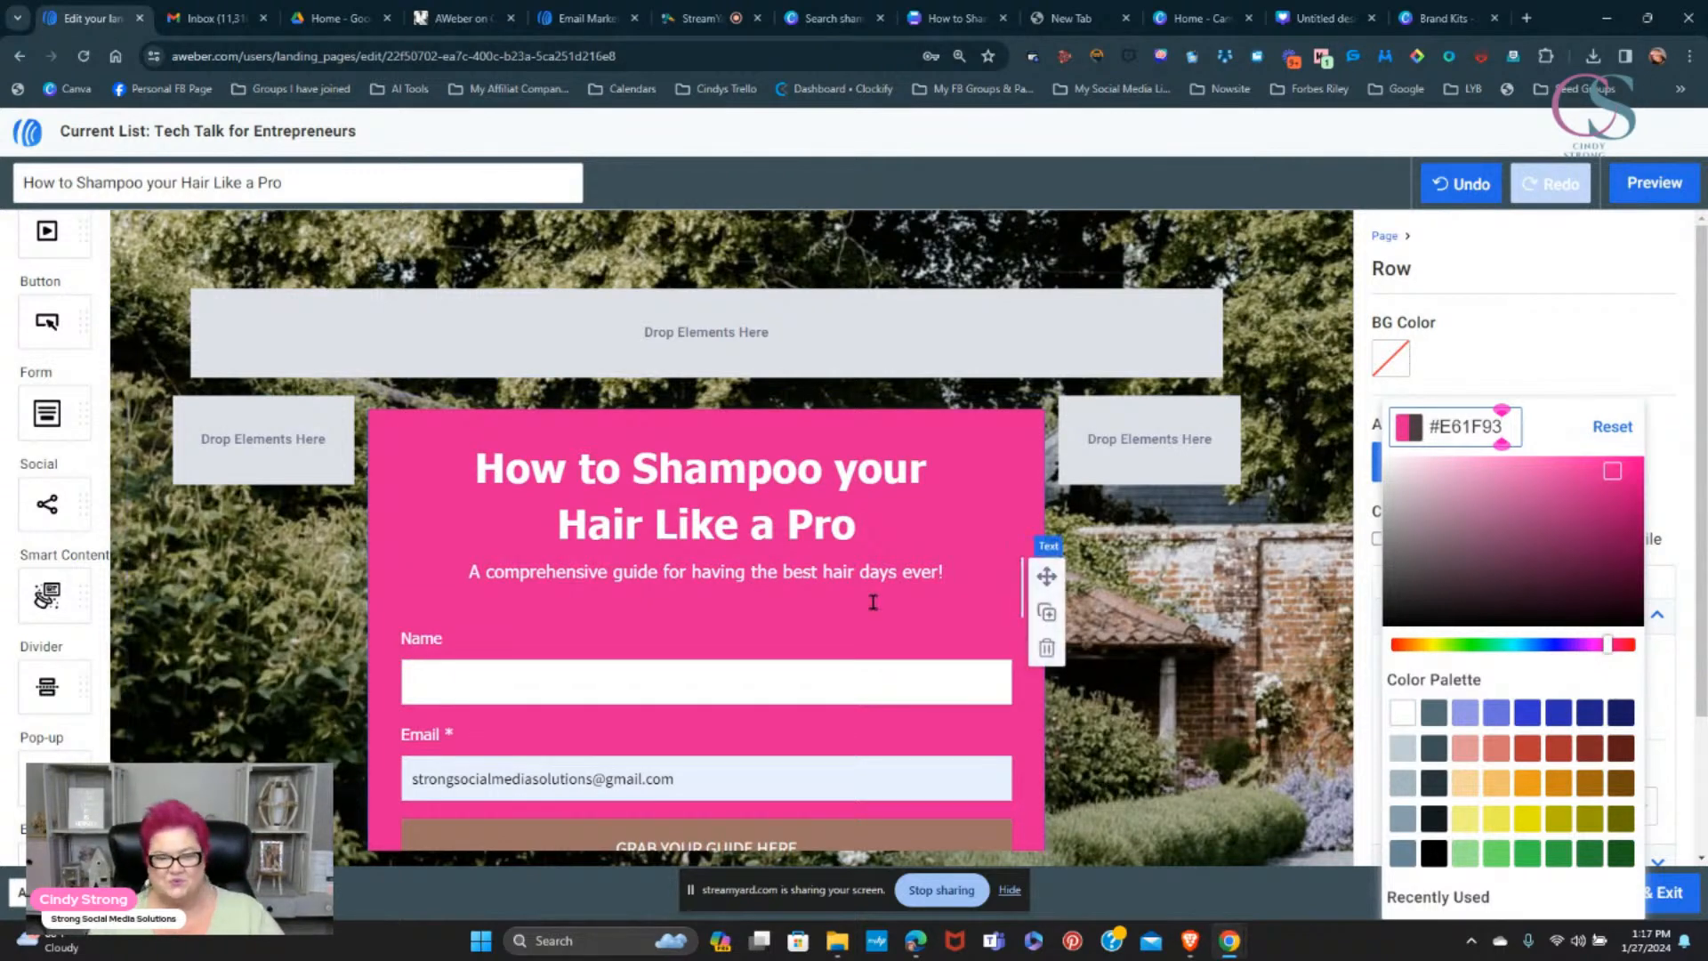
- Set the color of the form's "GRAB YOUR GUIDE HERE" button to the palette's light pink, #E19796
{"action": "scroll", "coordinate": [870, 600], "scroll_direction": "down", "scroll_amount": 3}
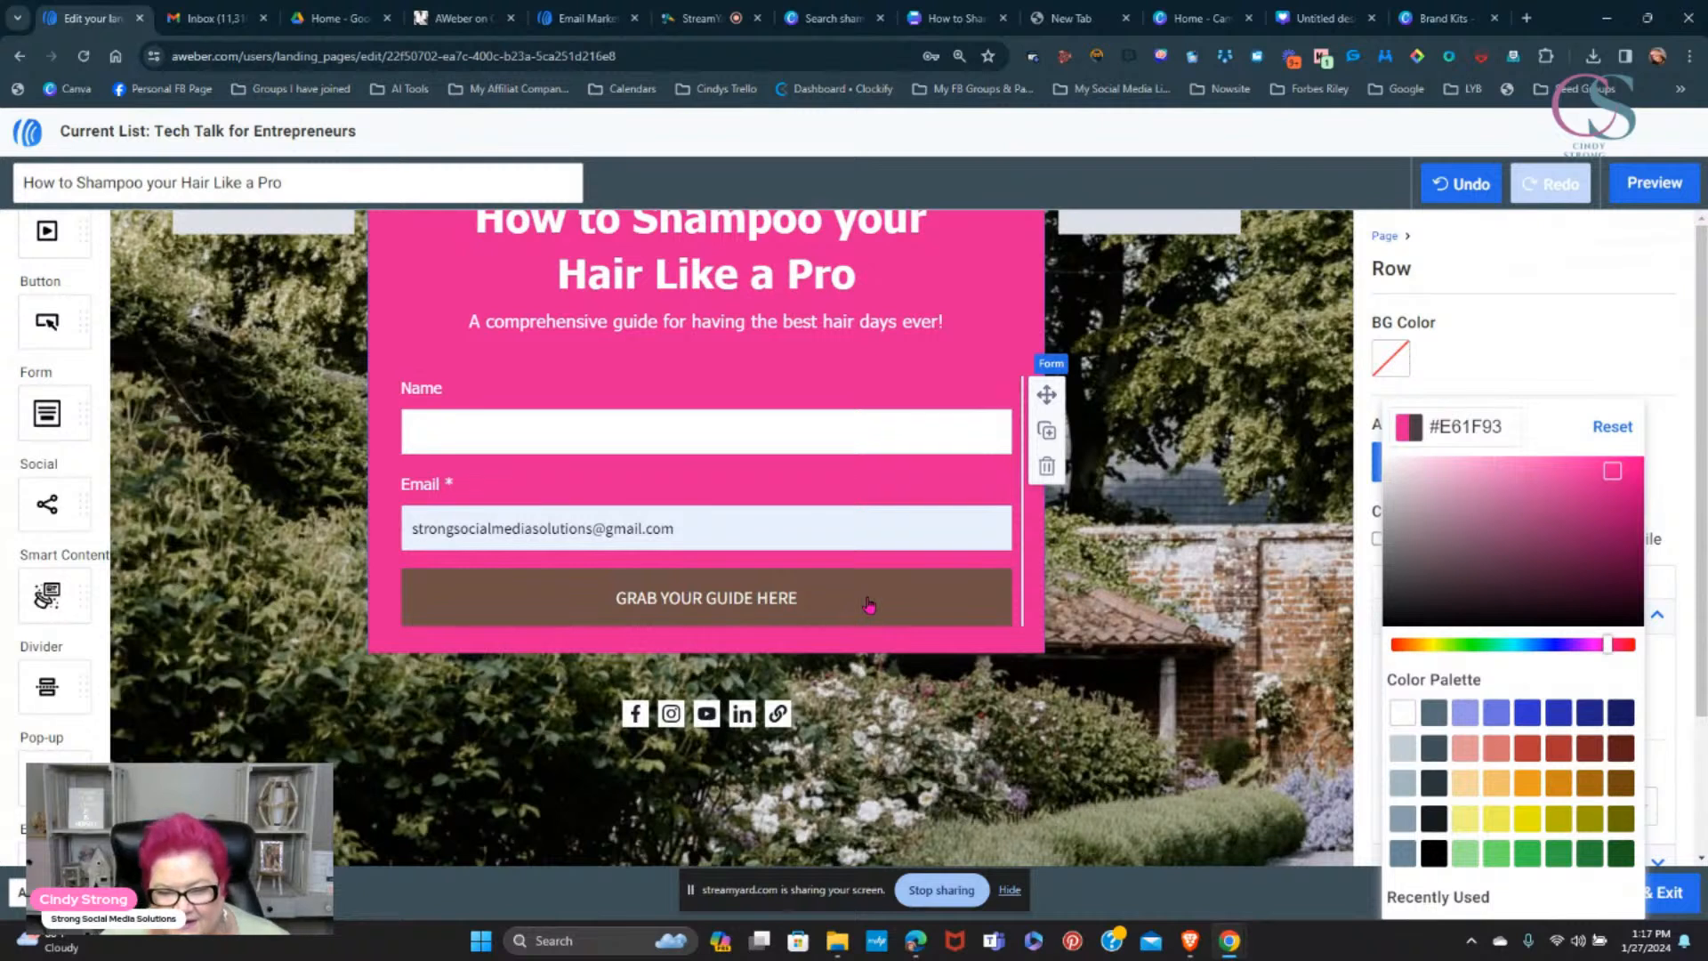
{"action": "left_click", "coordinate": [870, 604]}
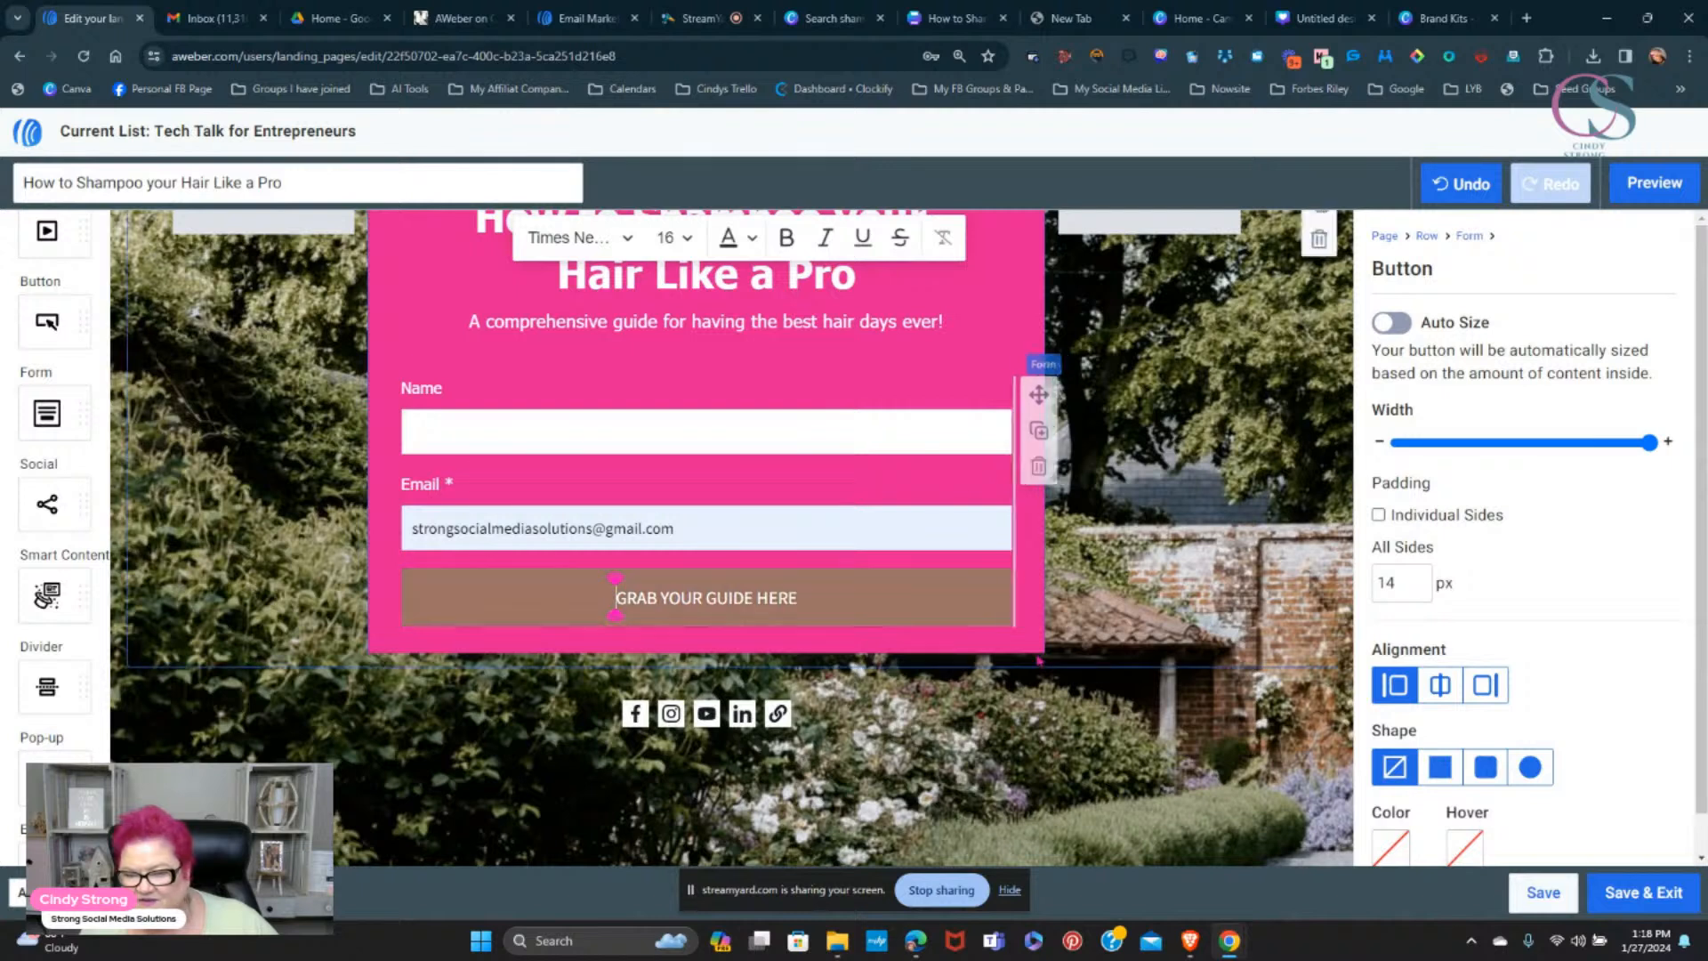
{"action": "scroll", "coordinate": [1374, 808], "scroll_direction": "down", "scroll_amount": 1}
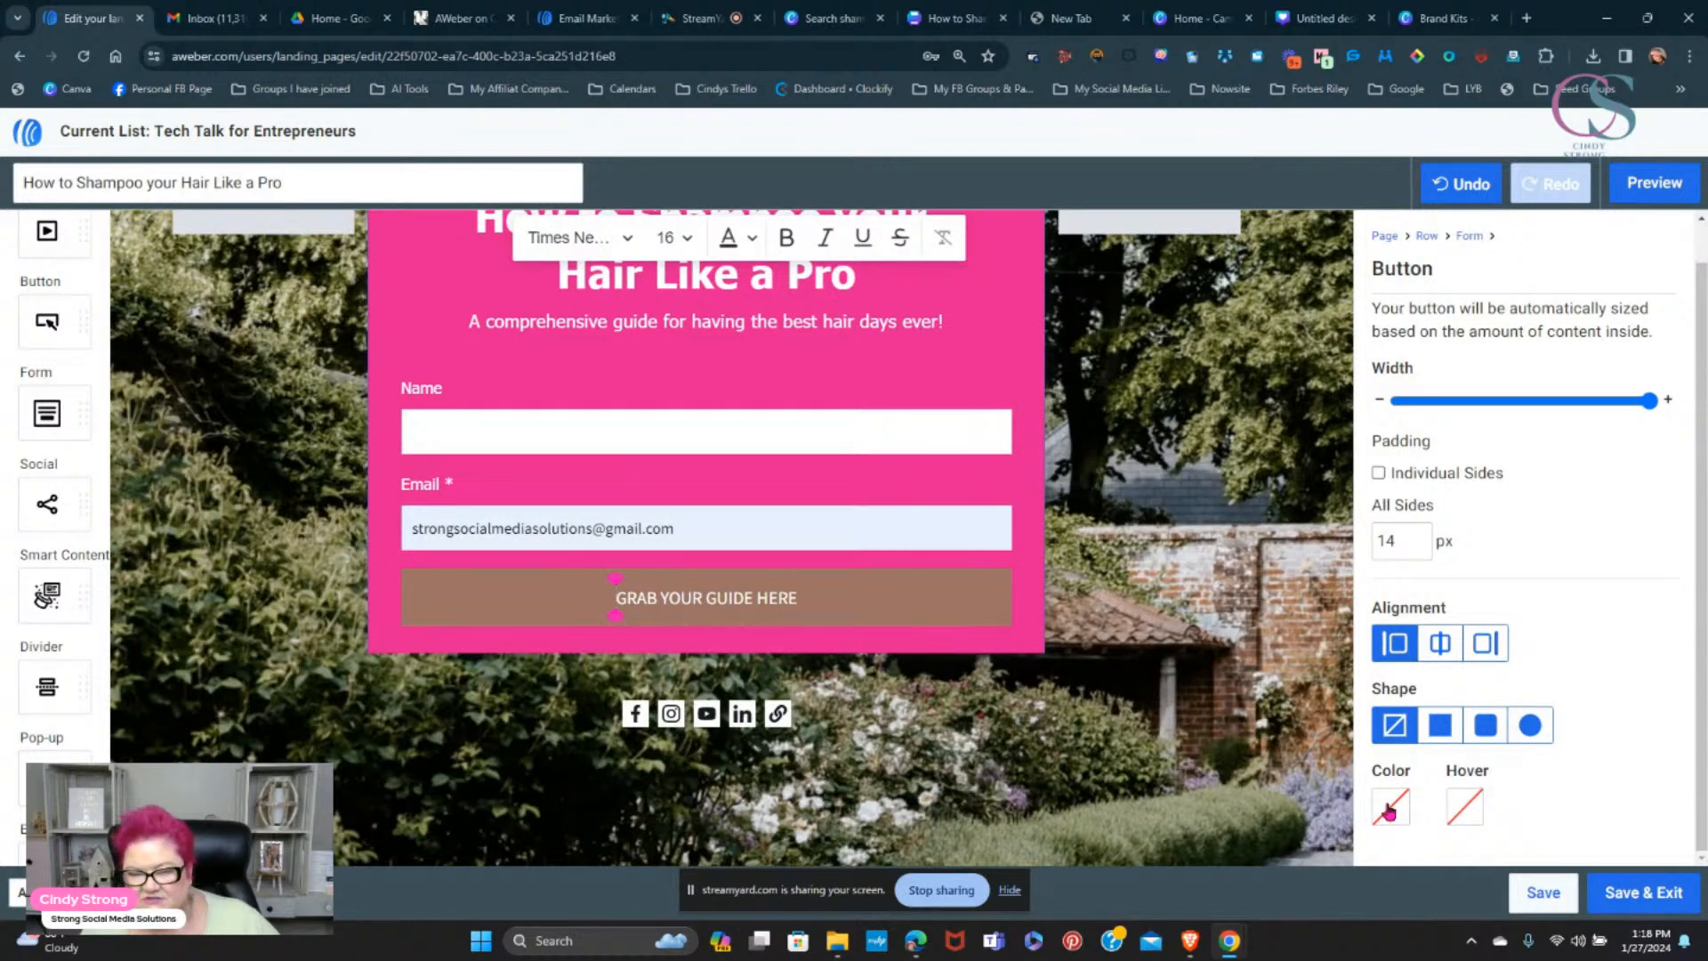
{"action": "left_click", "coordinate": [1389, 809]}
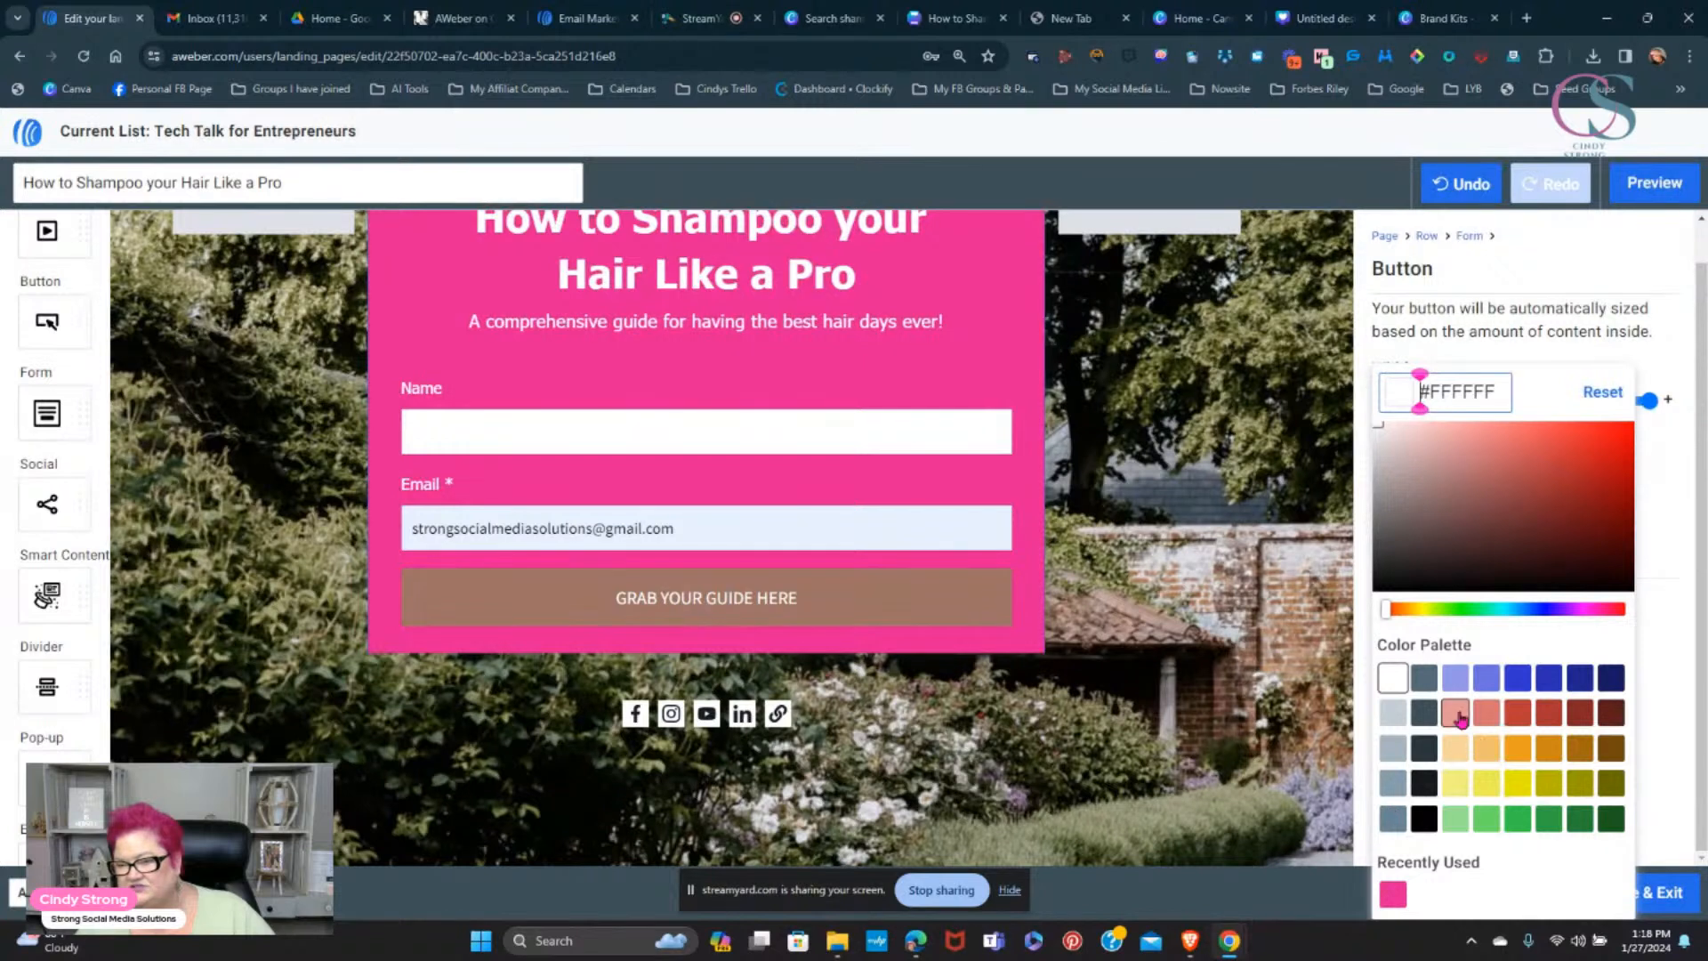
{"action": "left_click", "coordinate": [1457, 712]}
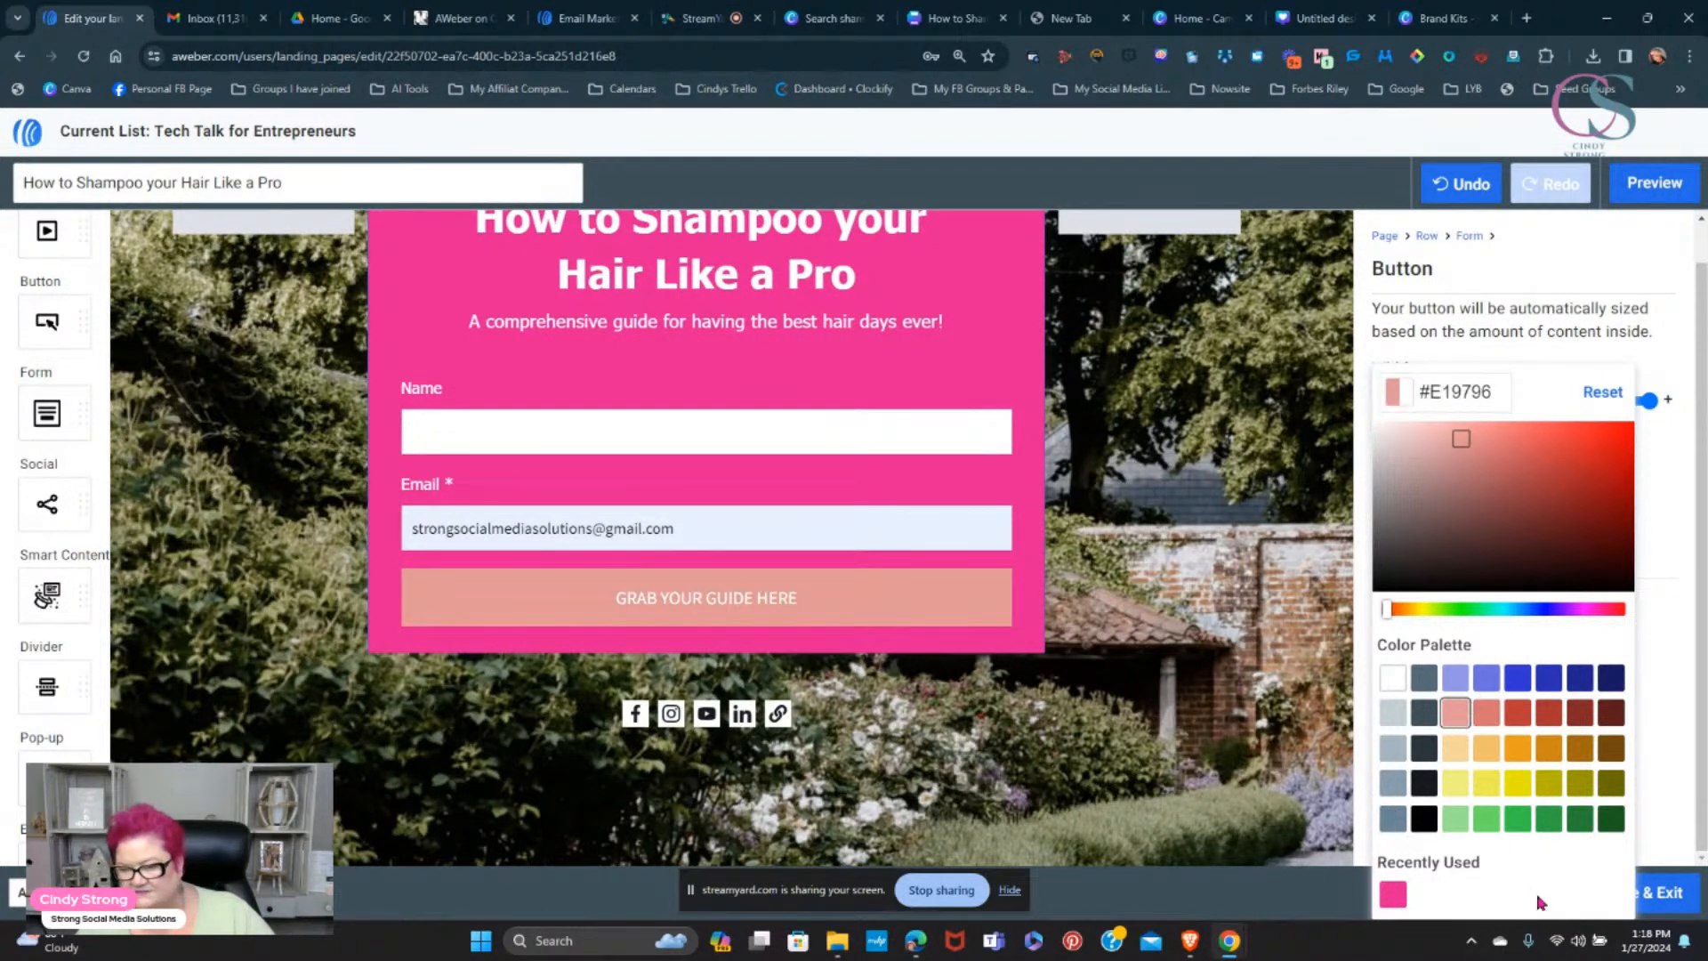
{"action": "left_click", "coordinate": [1367, 855]}
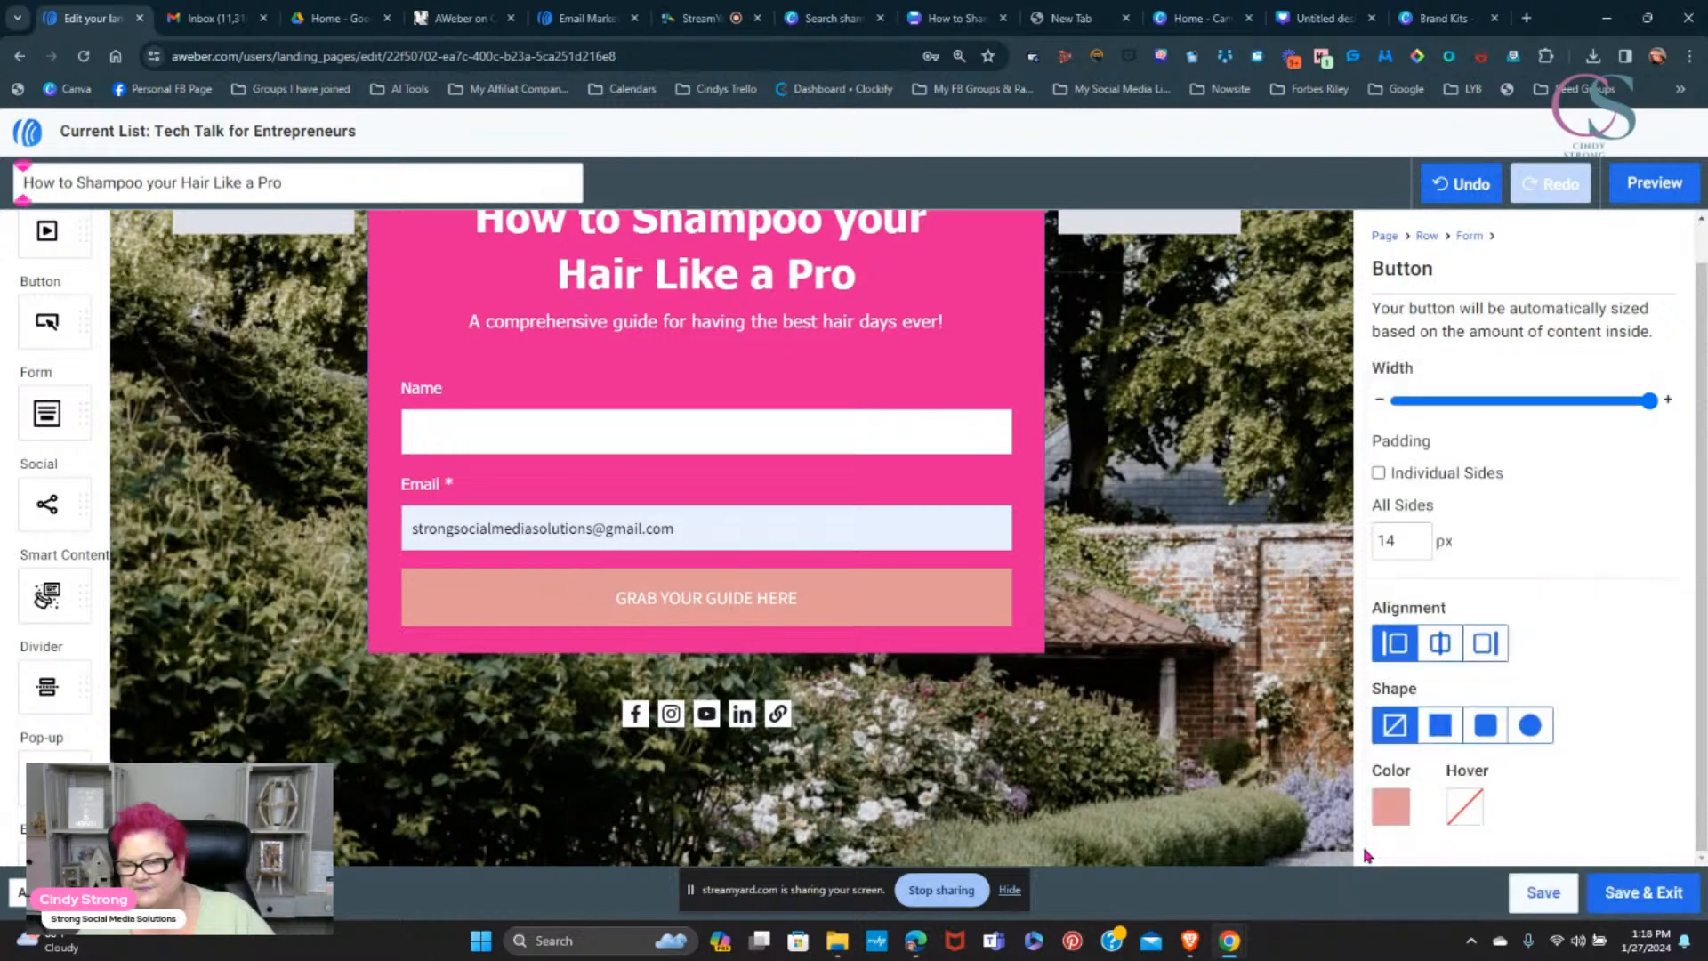
- Set the hover color of the "GRAB YOUR GUIDE HERE" button to the palette swatch #D77271
{"action": "left_click", "coordinate": [1464, 807]}
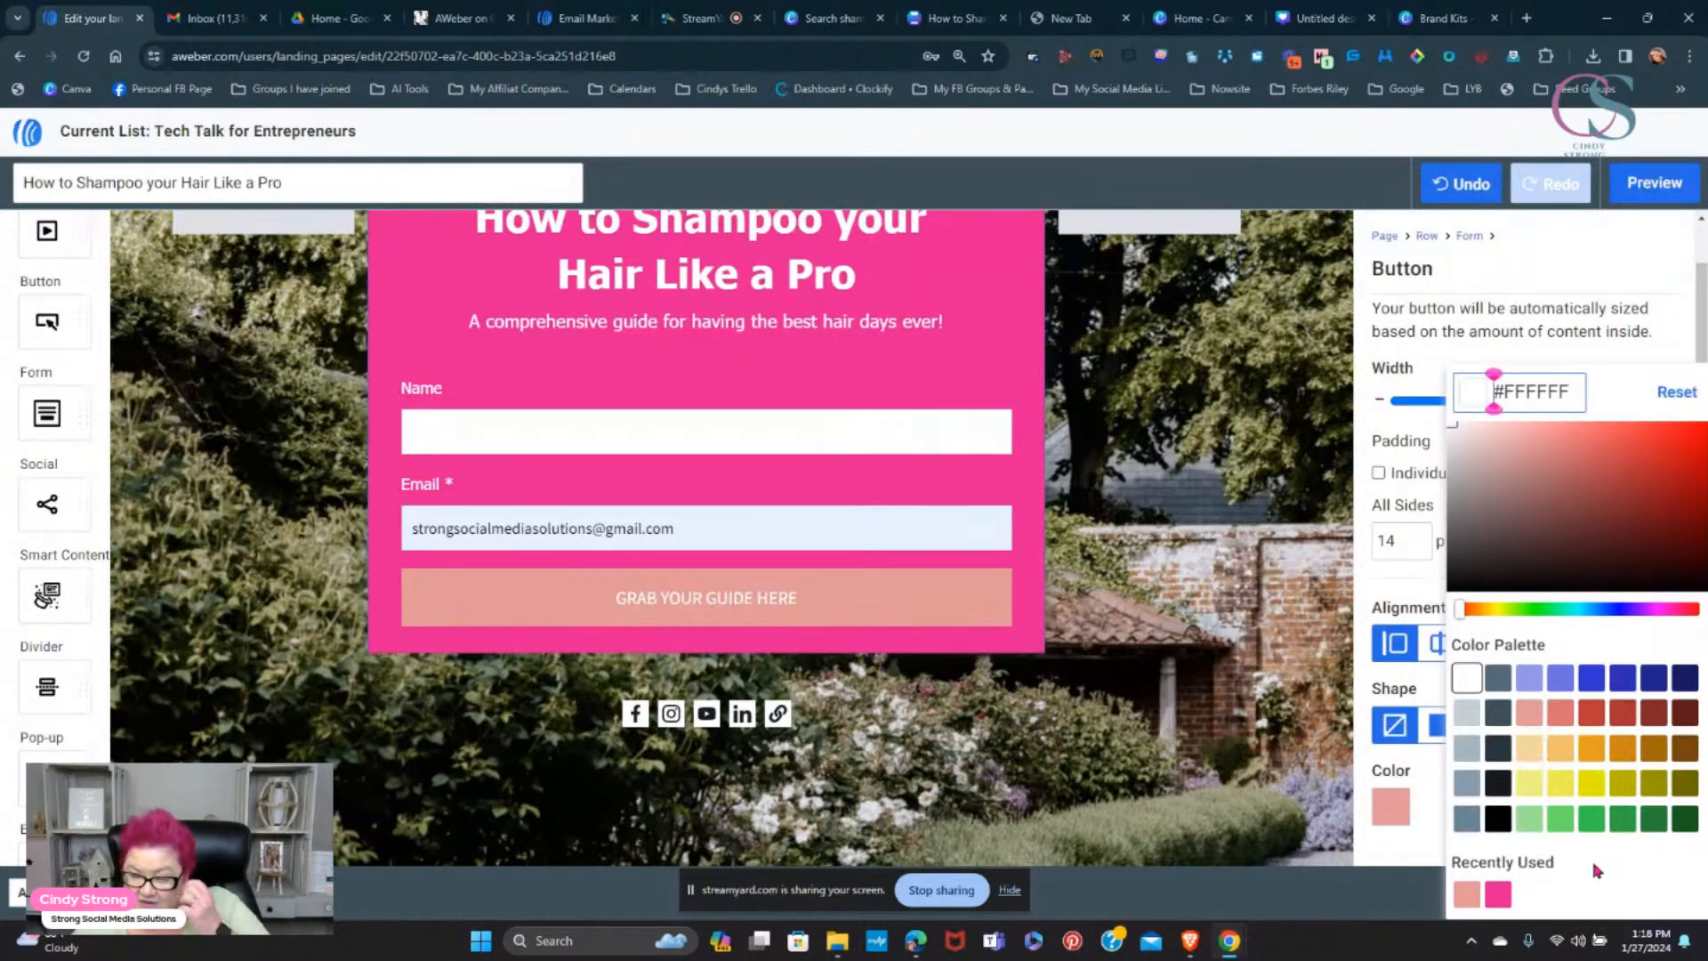
{"action": "left_click", "coordinate": [1591, 715]}
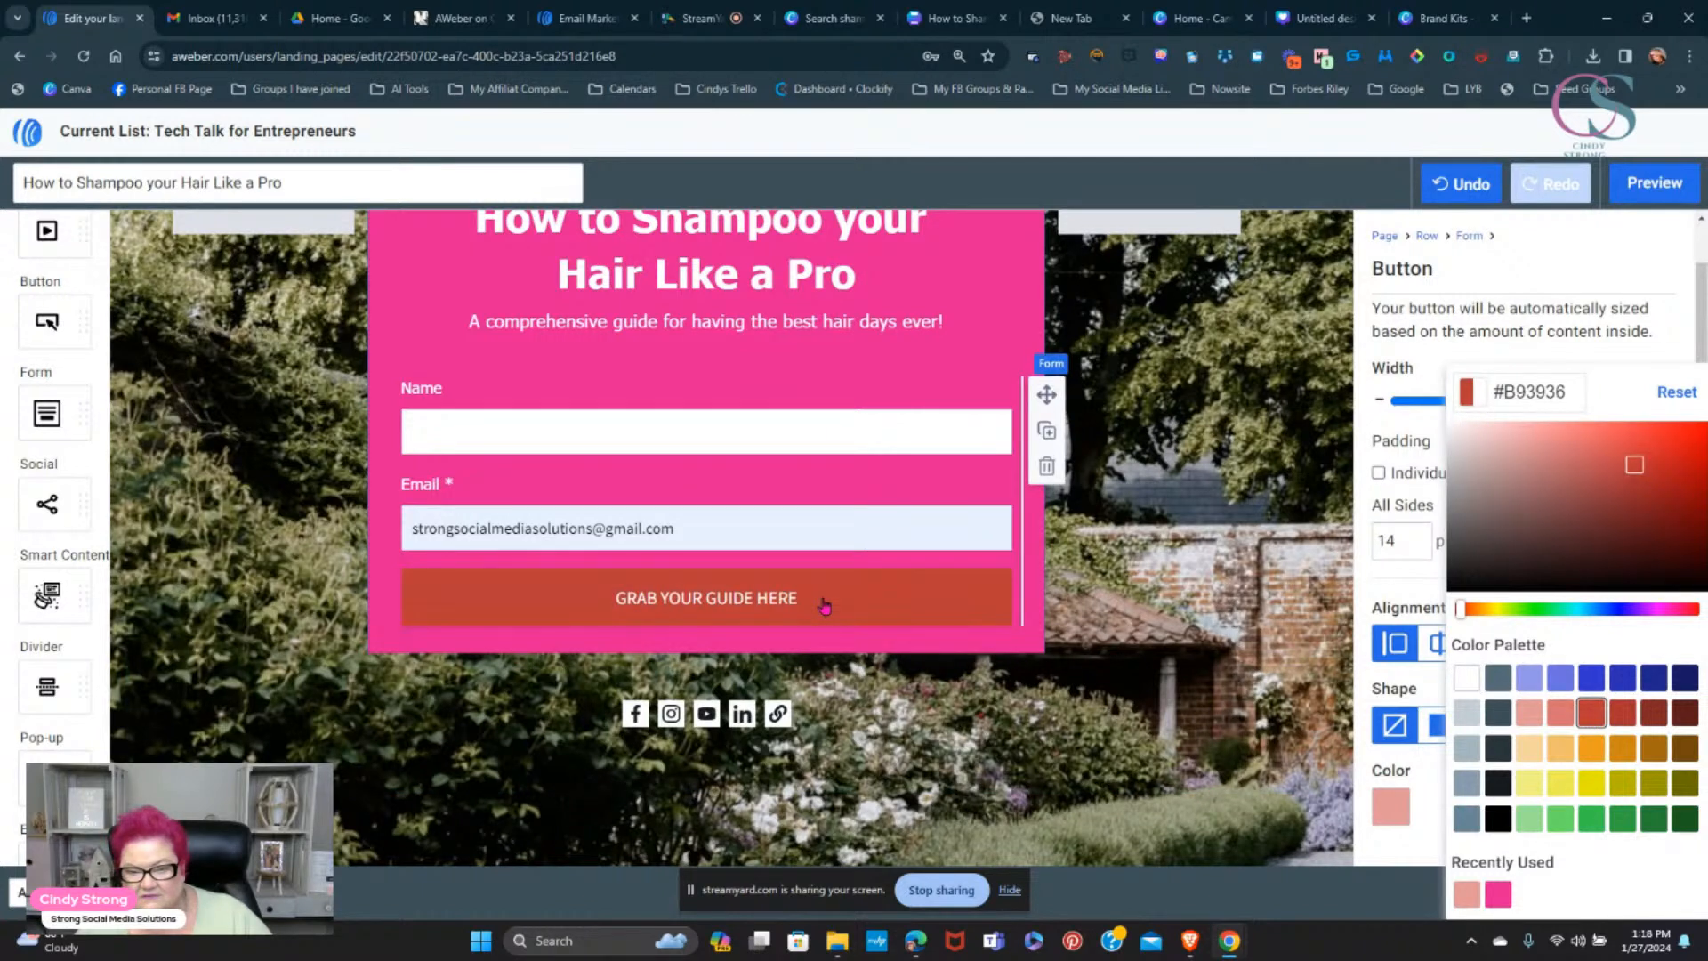
{"action": "left_click", "coordinate": [1560, 713]}
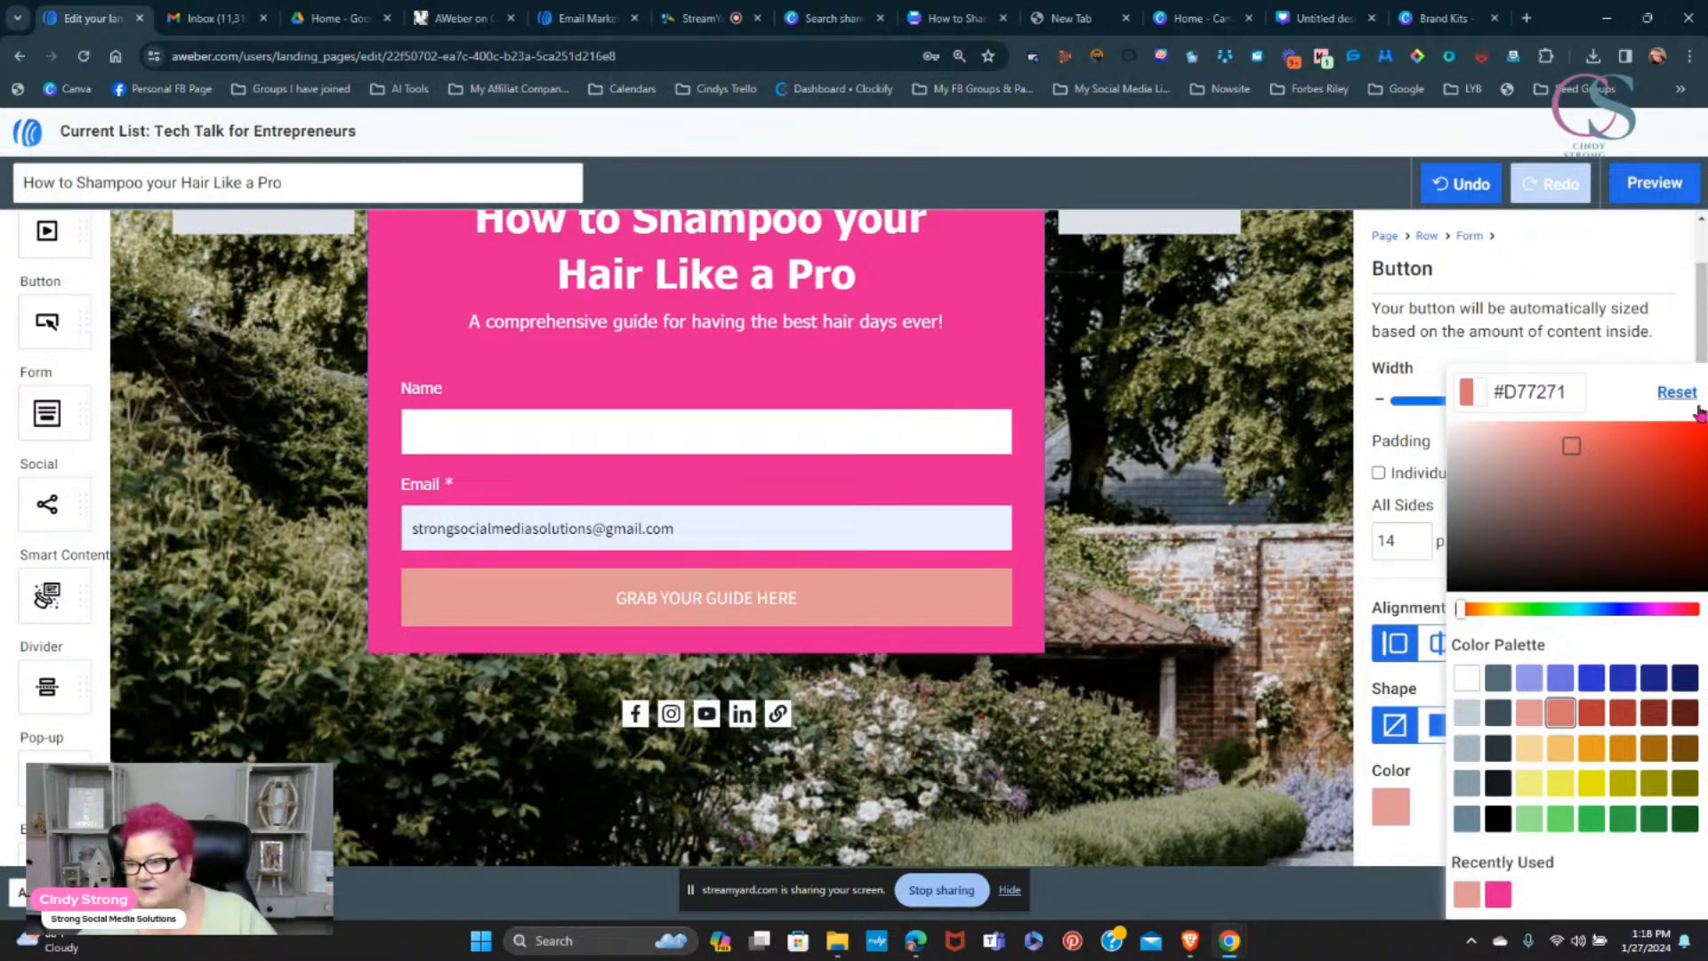
{"action": "left_click", "coordinate": [1674, 251]}
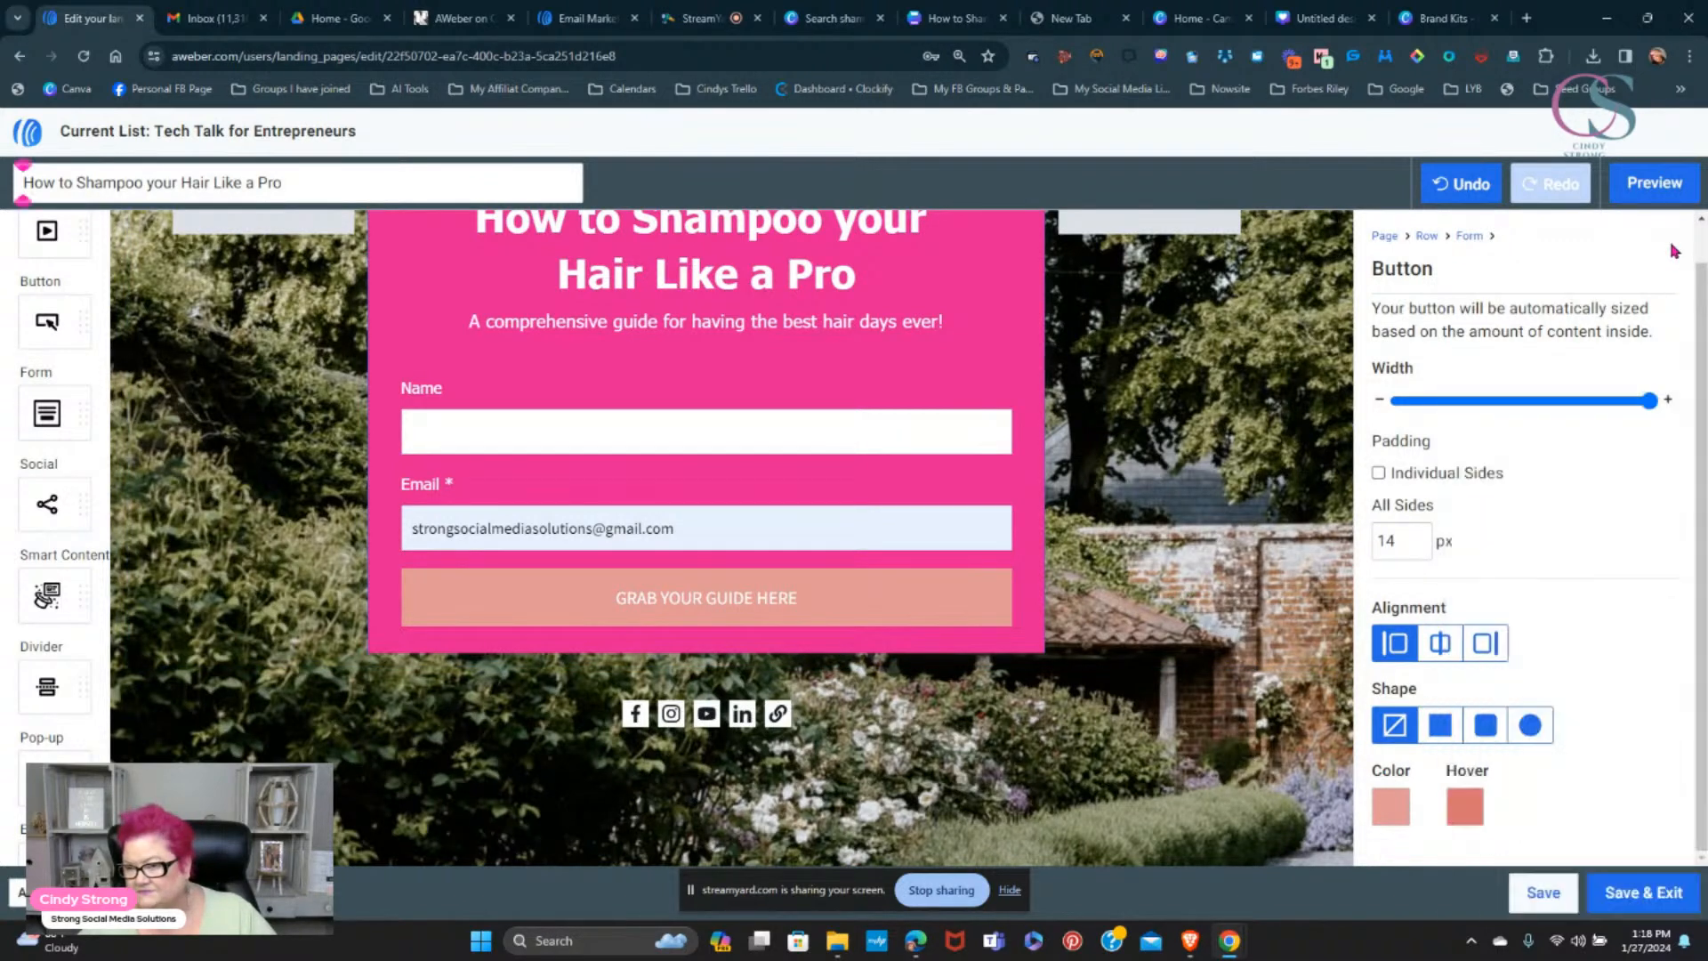
- Save the landing page
{"action": "left_click", "coordinate": [1526, 894]}
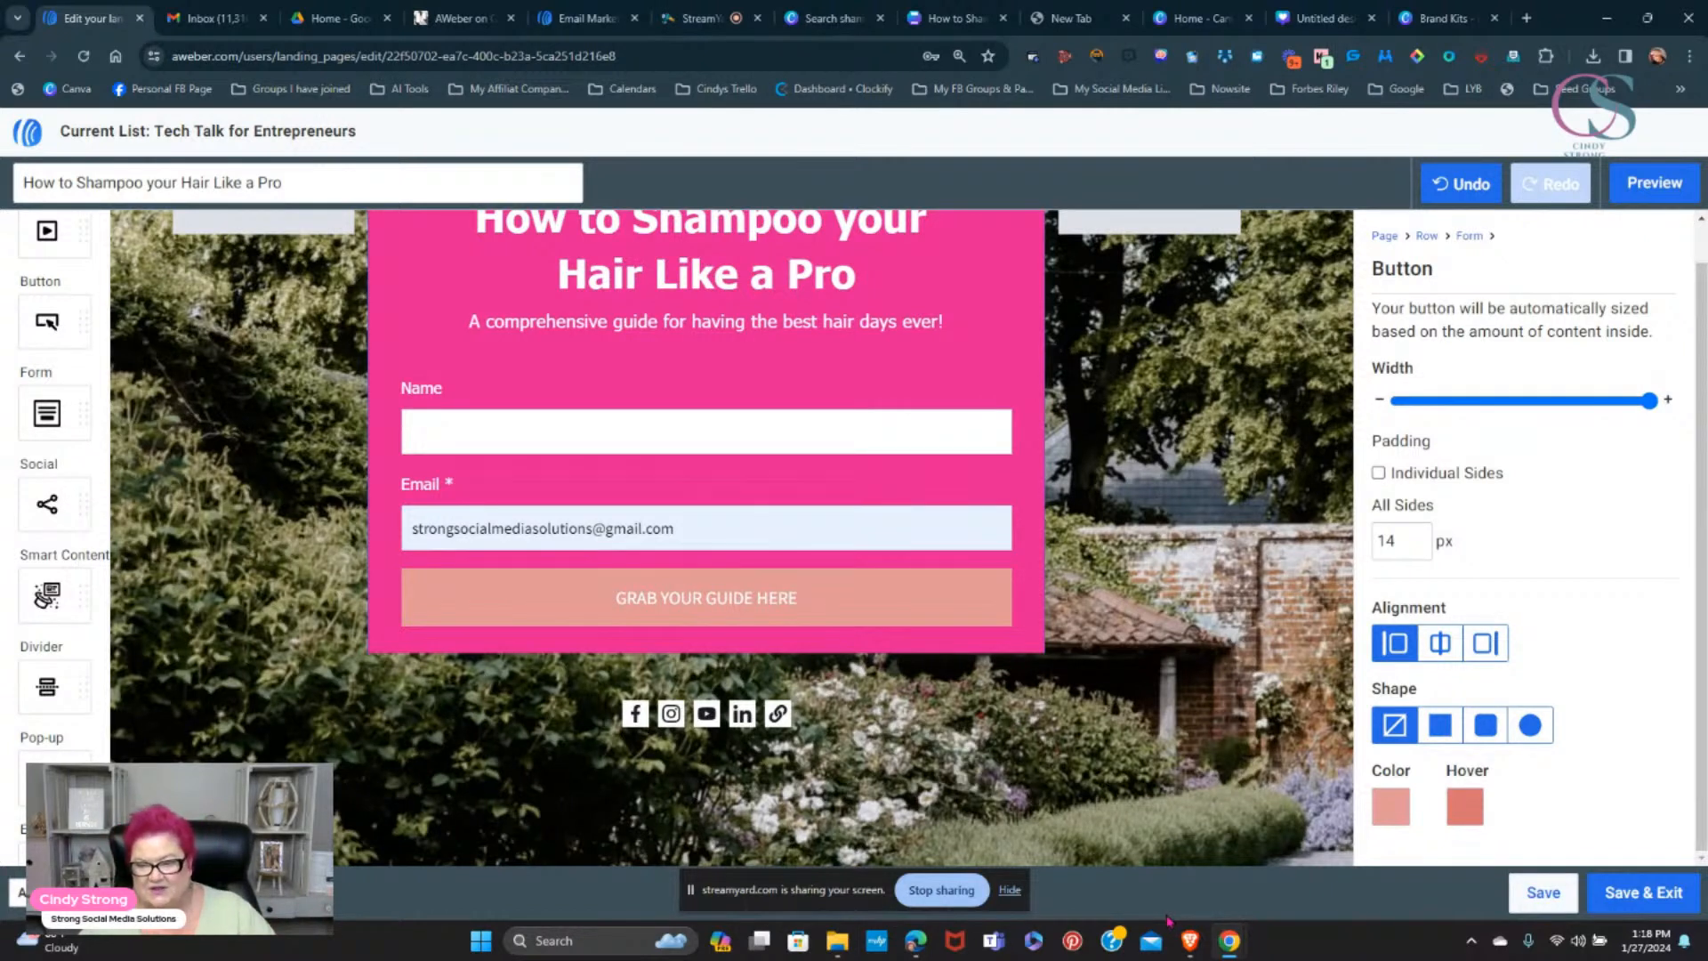
{"action": "left_click", "coordinate": [1540, 896]}
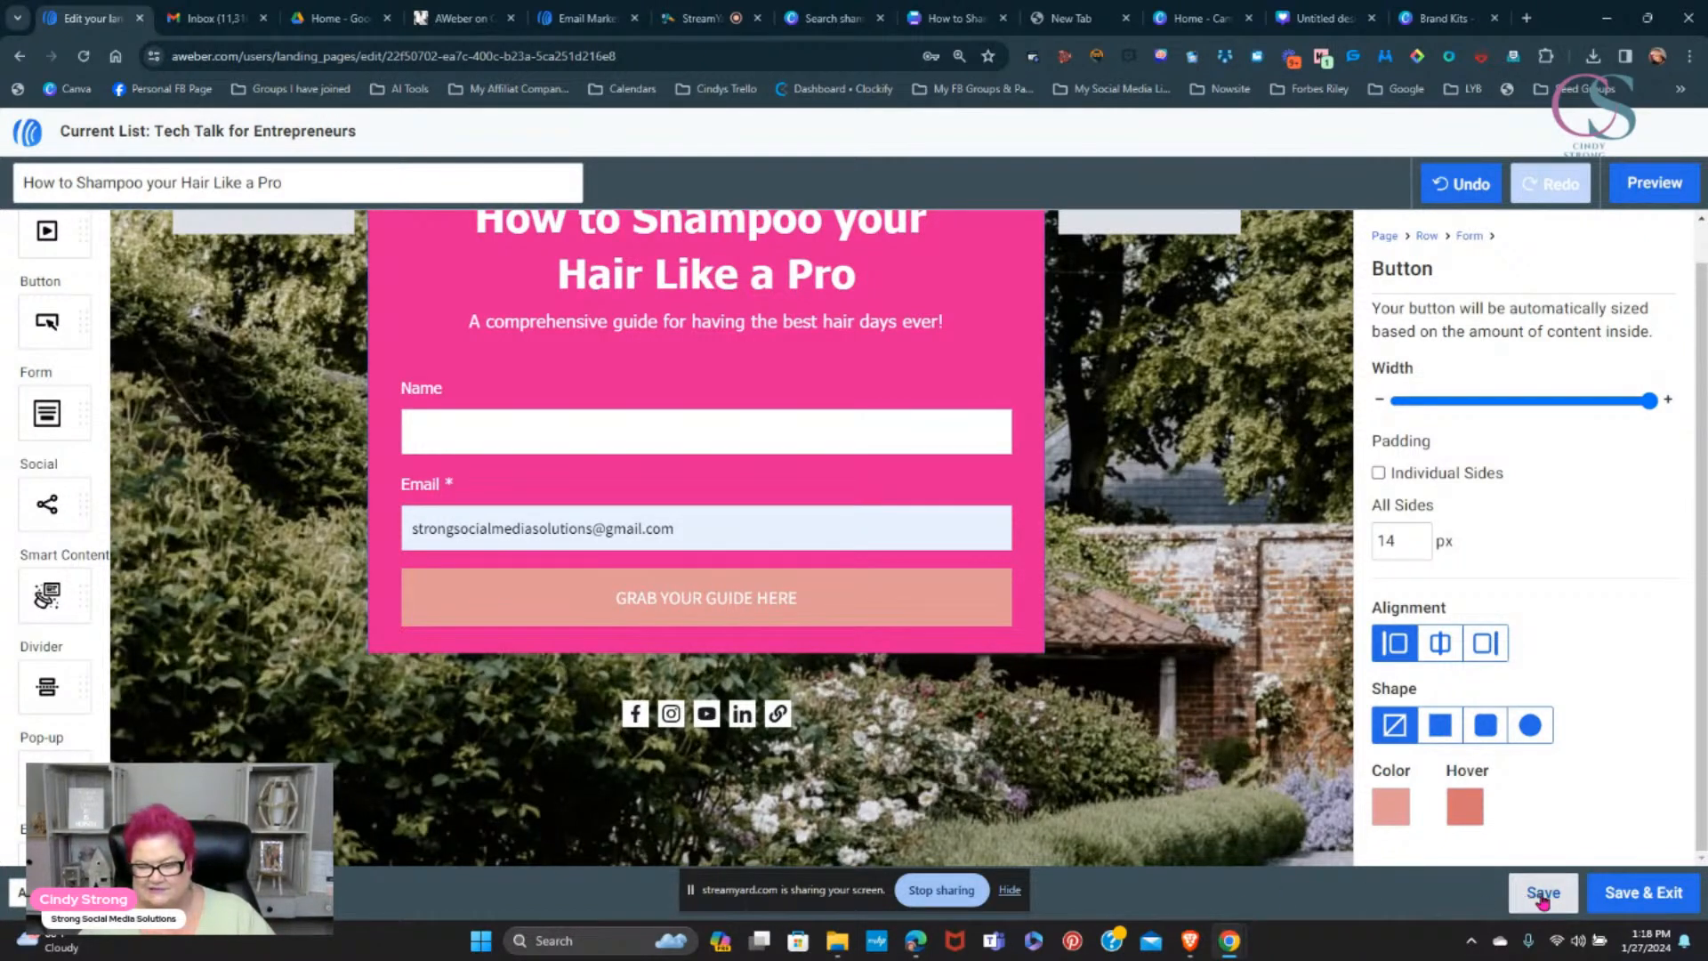
{"action": "left_click", "coordinate": [1542, 900]}
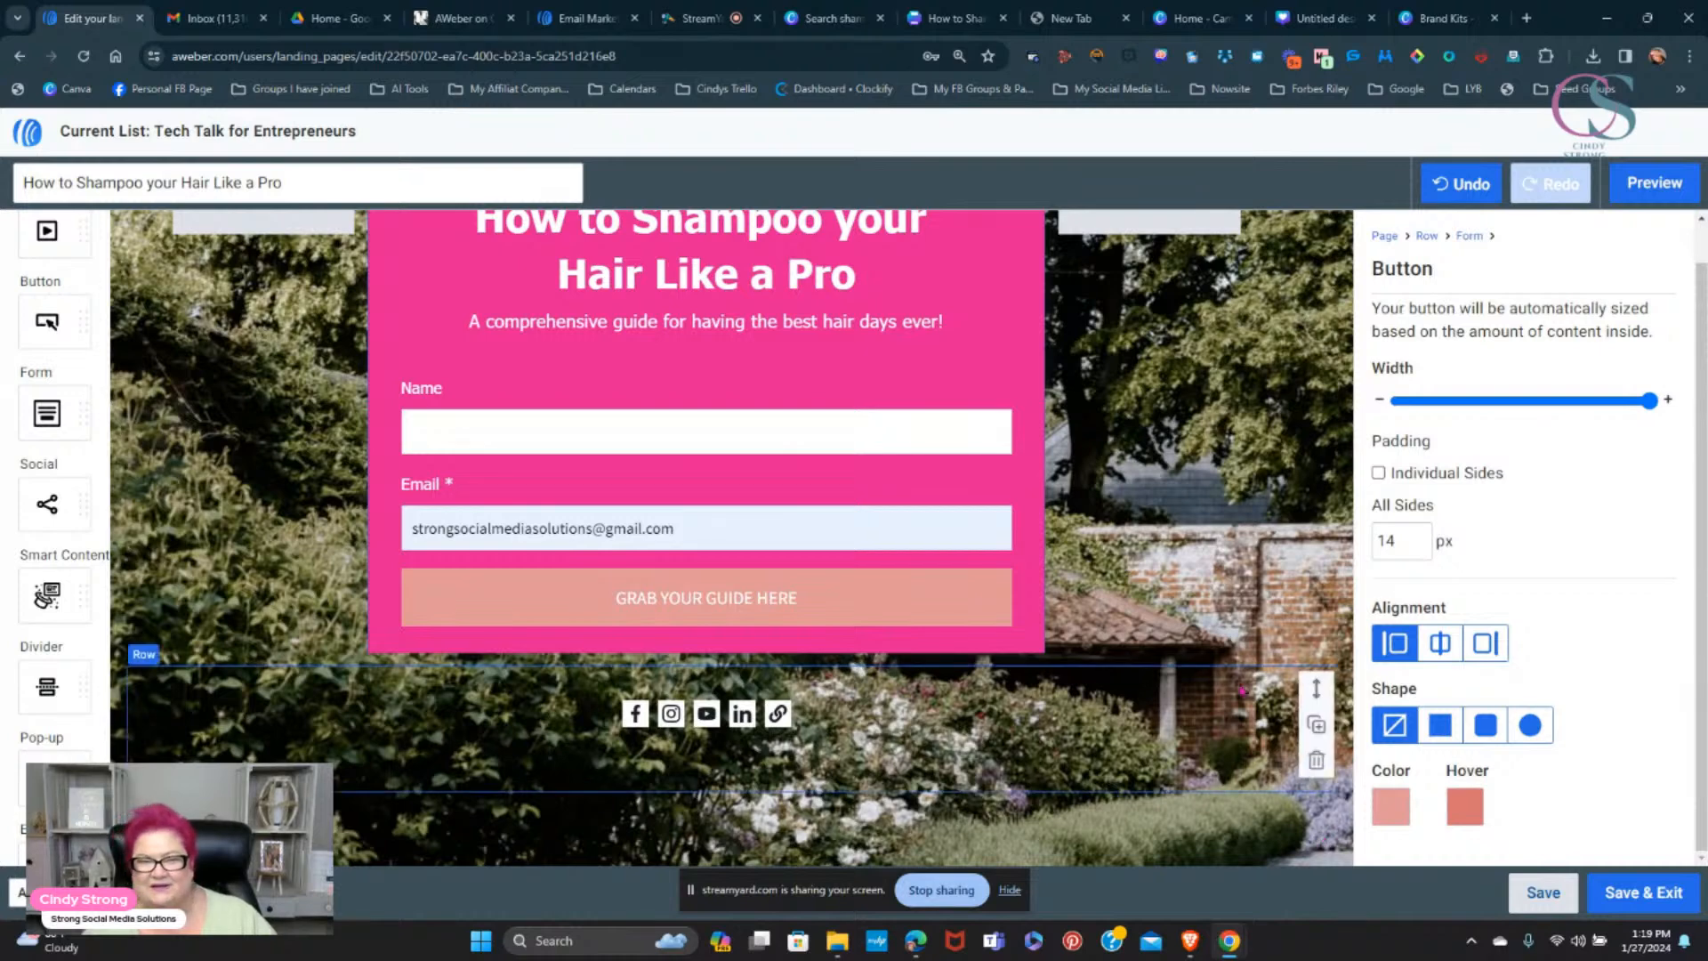
- Remove the garden background image in the page's template styles
{"action": "scroll", "coordinate": [1158, 396], "scroll_direction": "up", "scroll_amount": 3}
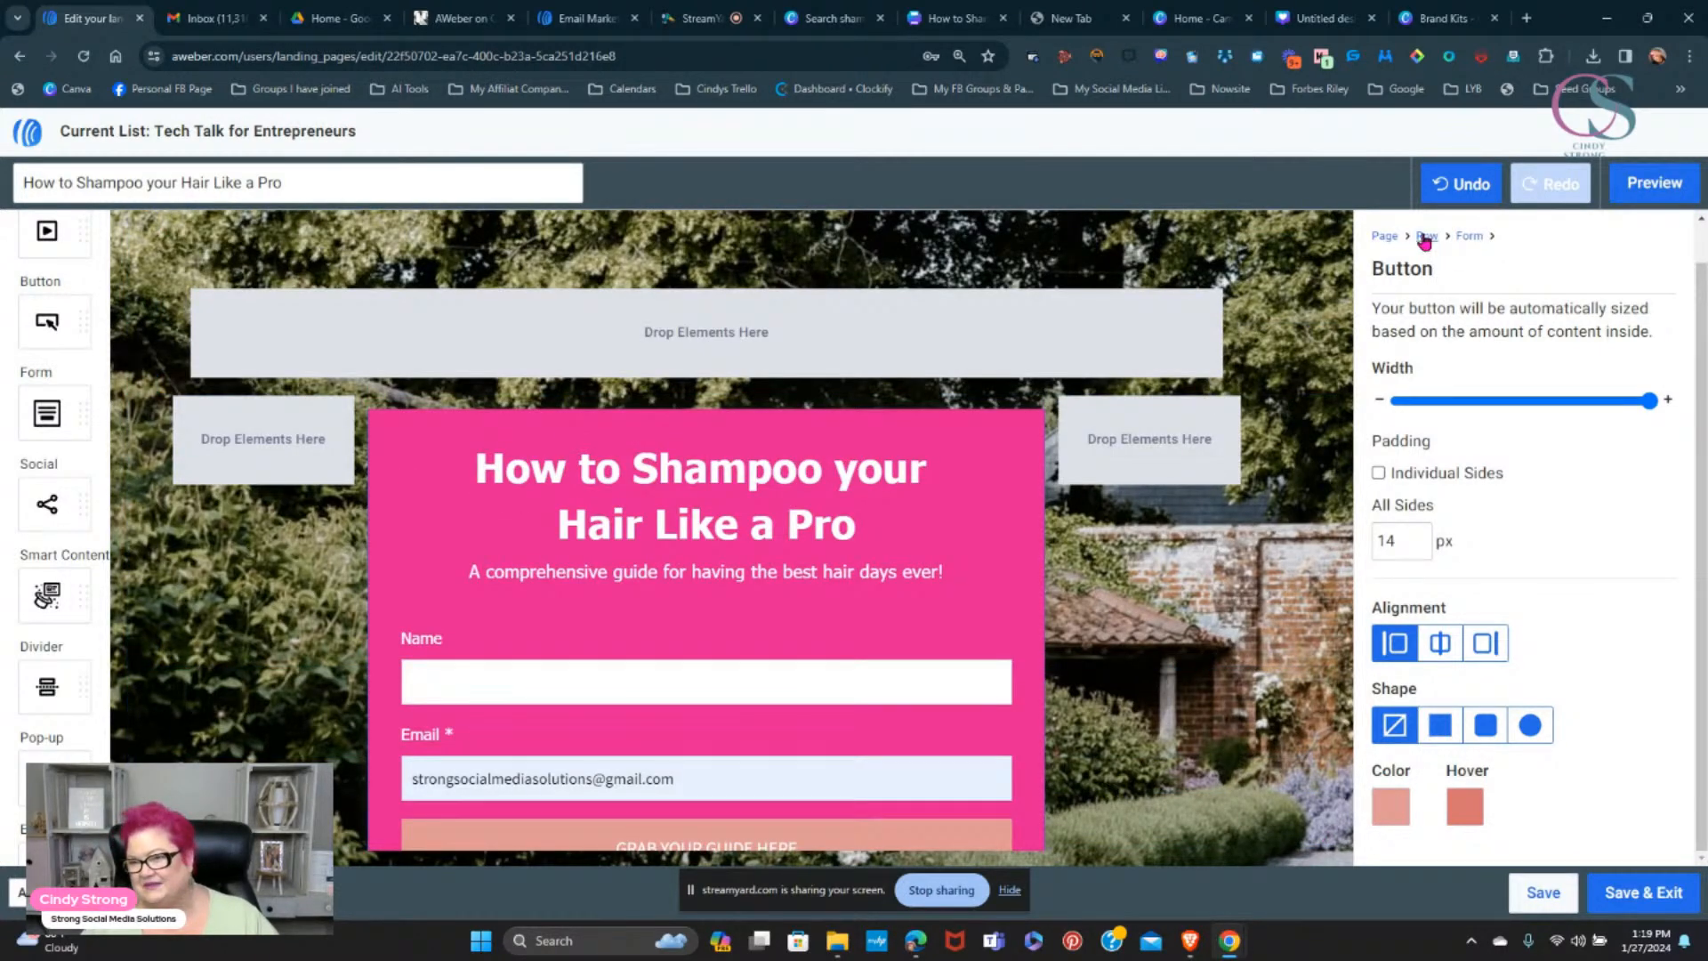
{"action": "left_click", "coordinate": [1281, 717]}
{"action": "scroll", "coordinate": [1427, 745], "scroll_direction": "down", "scroll_amount": 3}
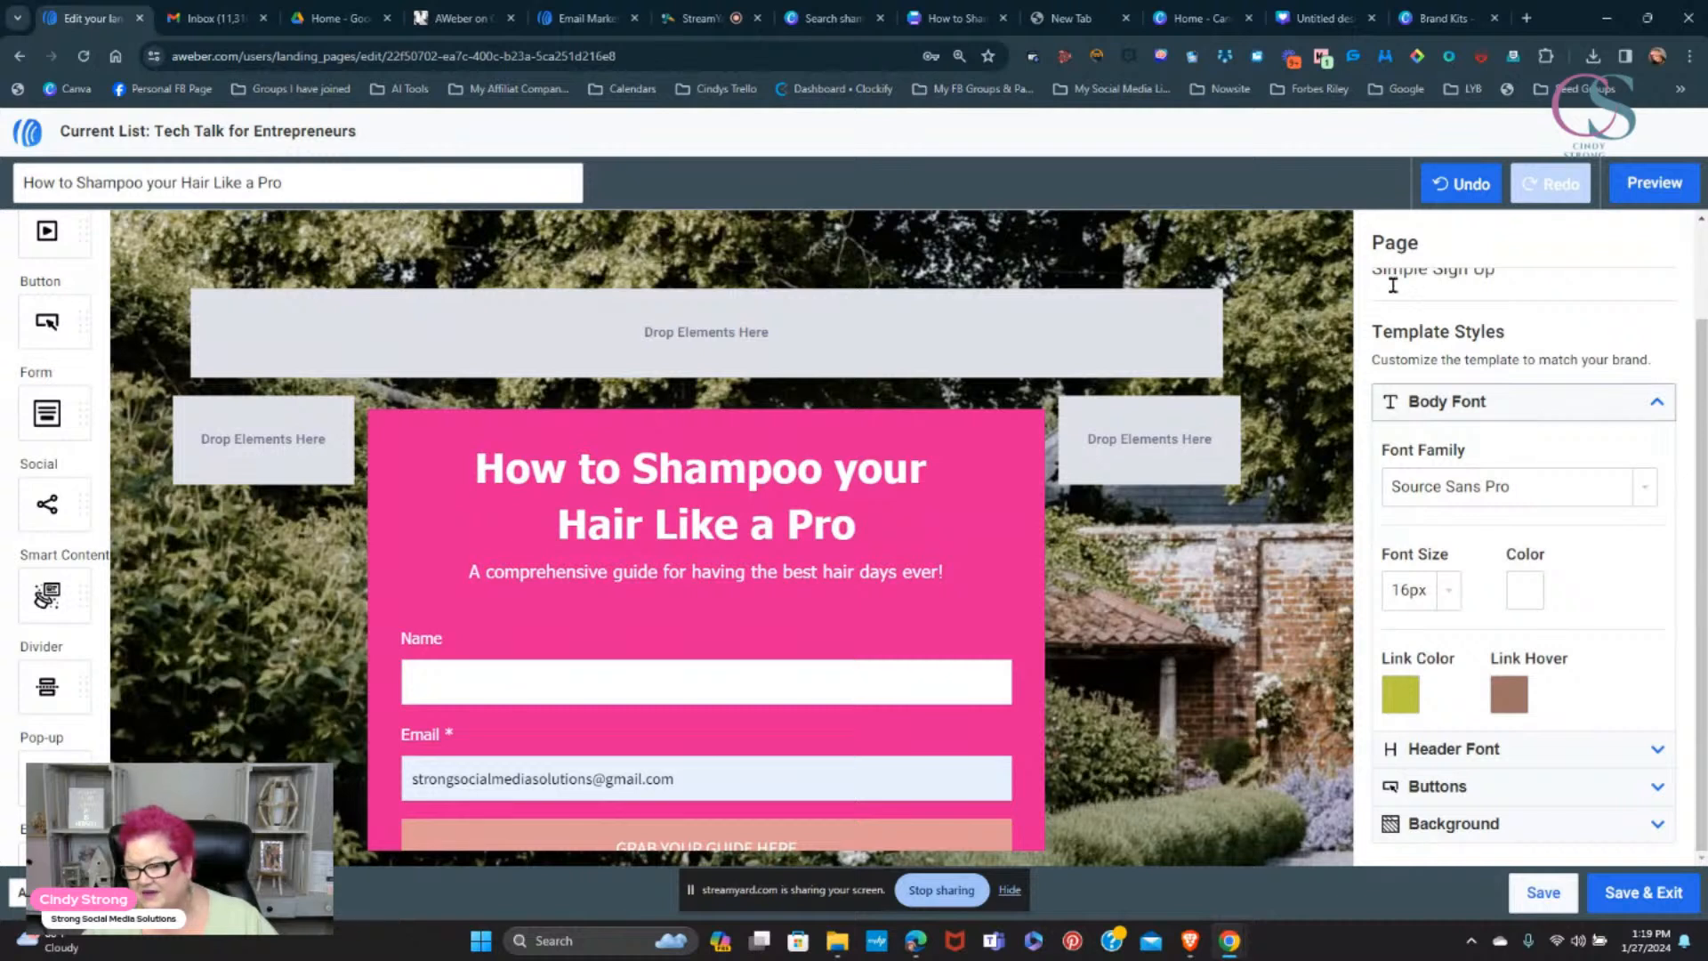
{"action": "left_click", "coordinate": [1457, 825]}
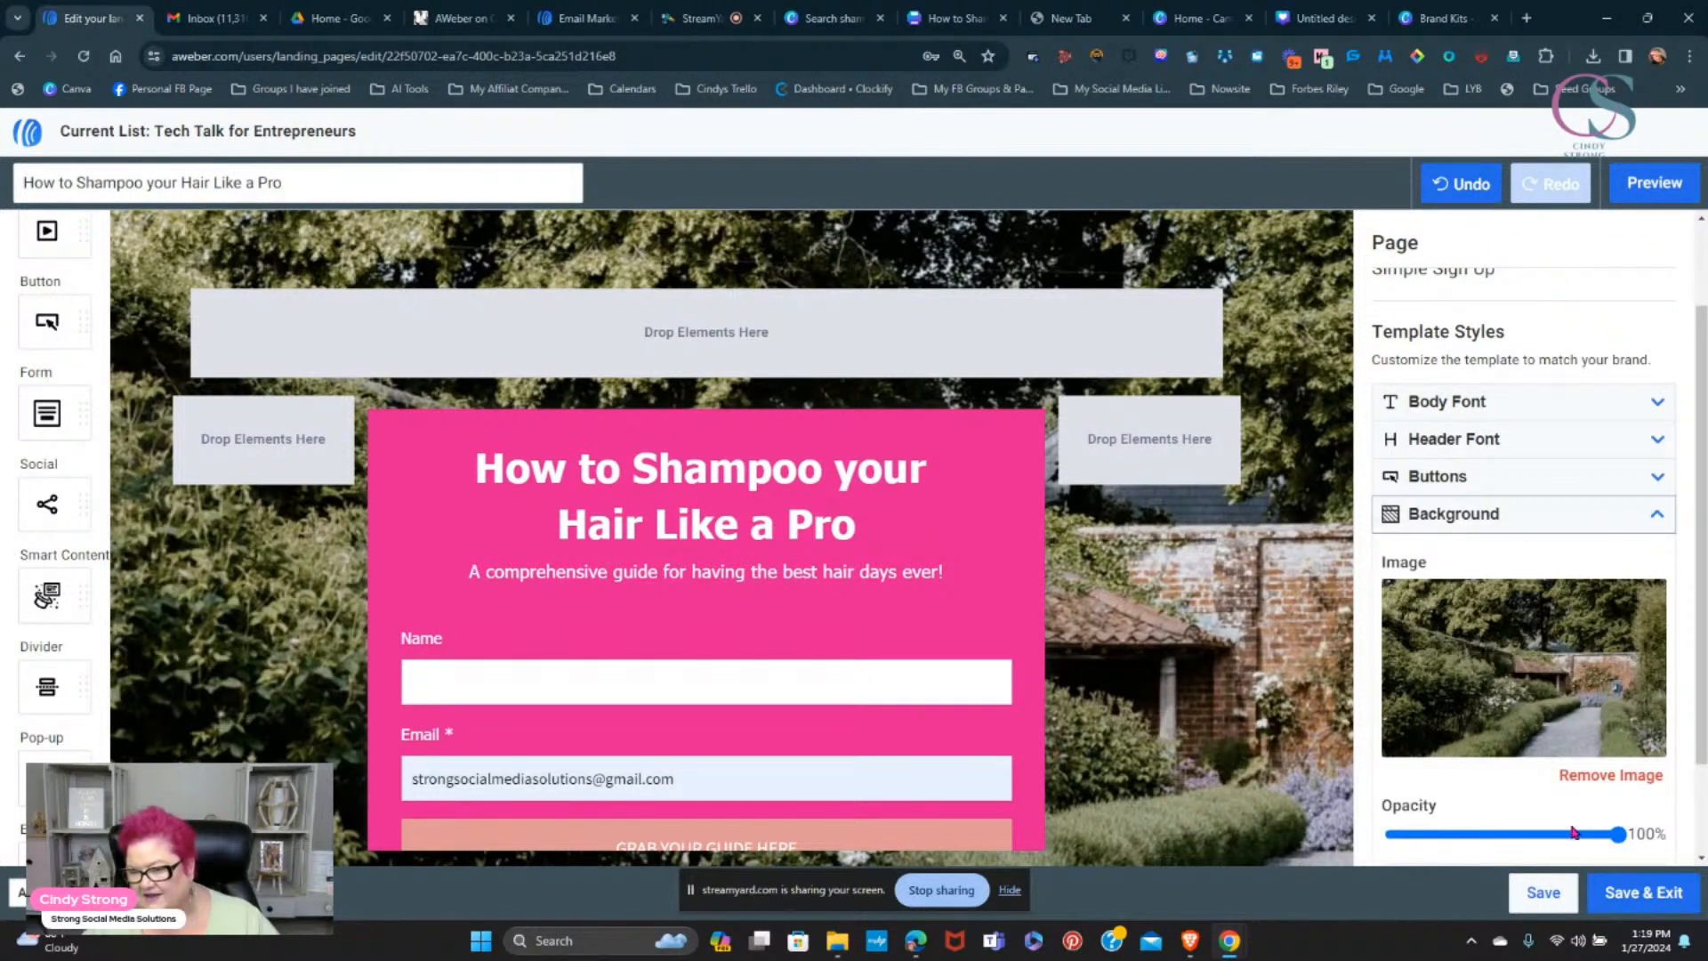
{"action": "left_click", "coordinate": [1624, 777]}
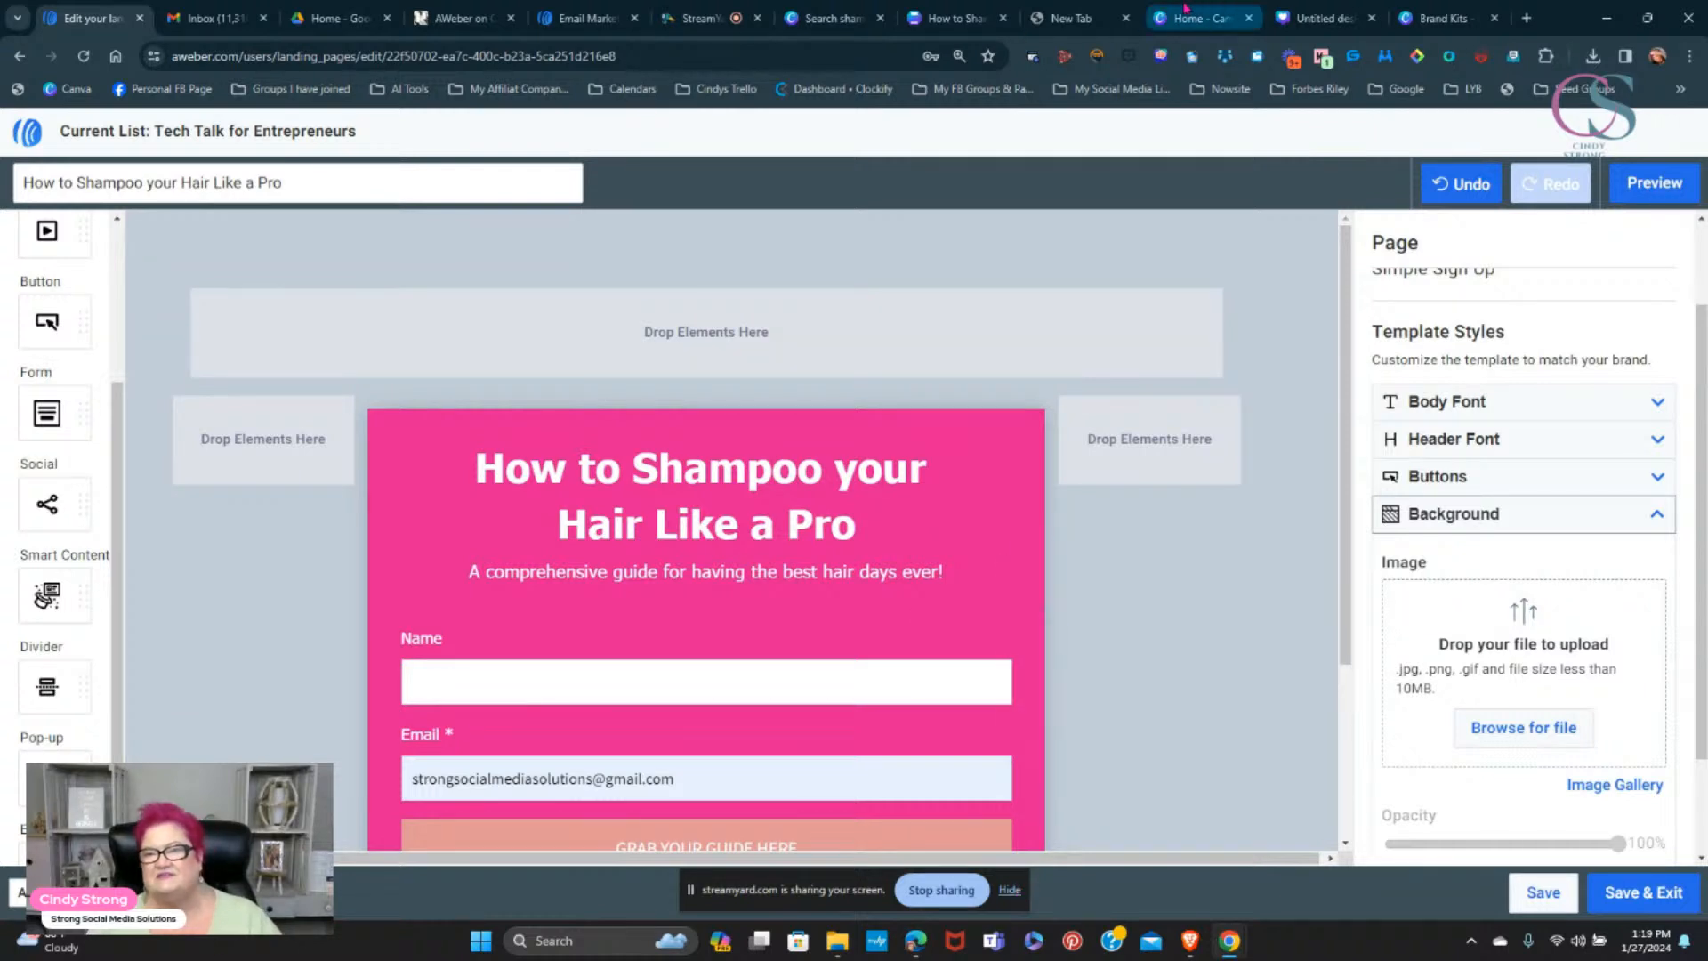
- Switch to the untitled Canva Facebook Post design with the salon photo and download it as a PNG
{"action": "left_click", "coordinate": [1317, 21]}
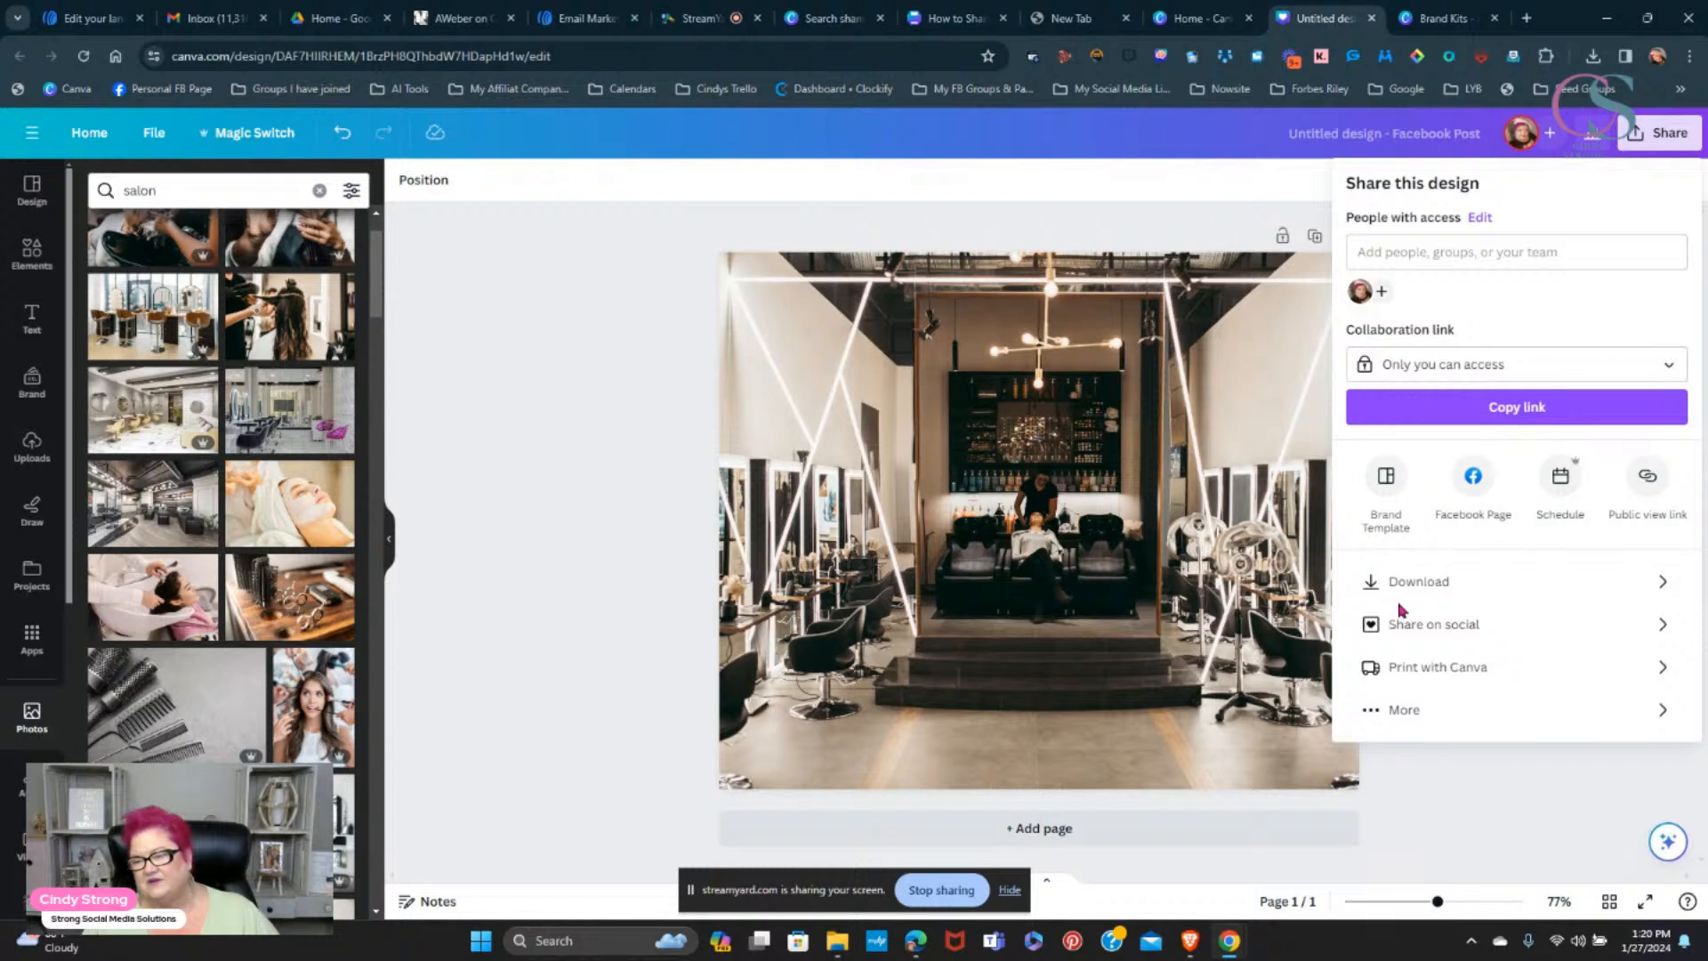
{"action": "left_click", "coordinate": [1421, 583]}
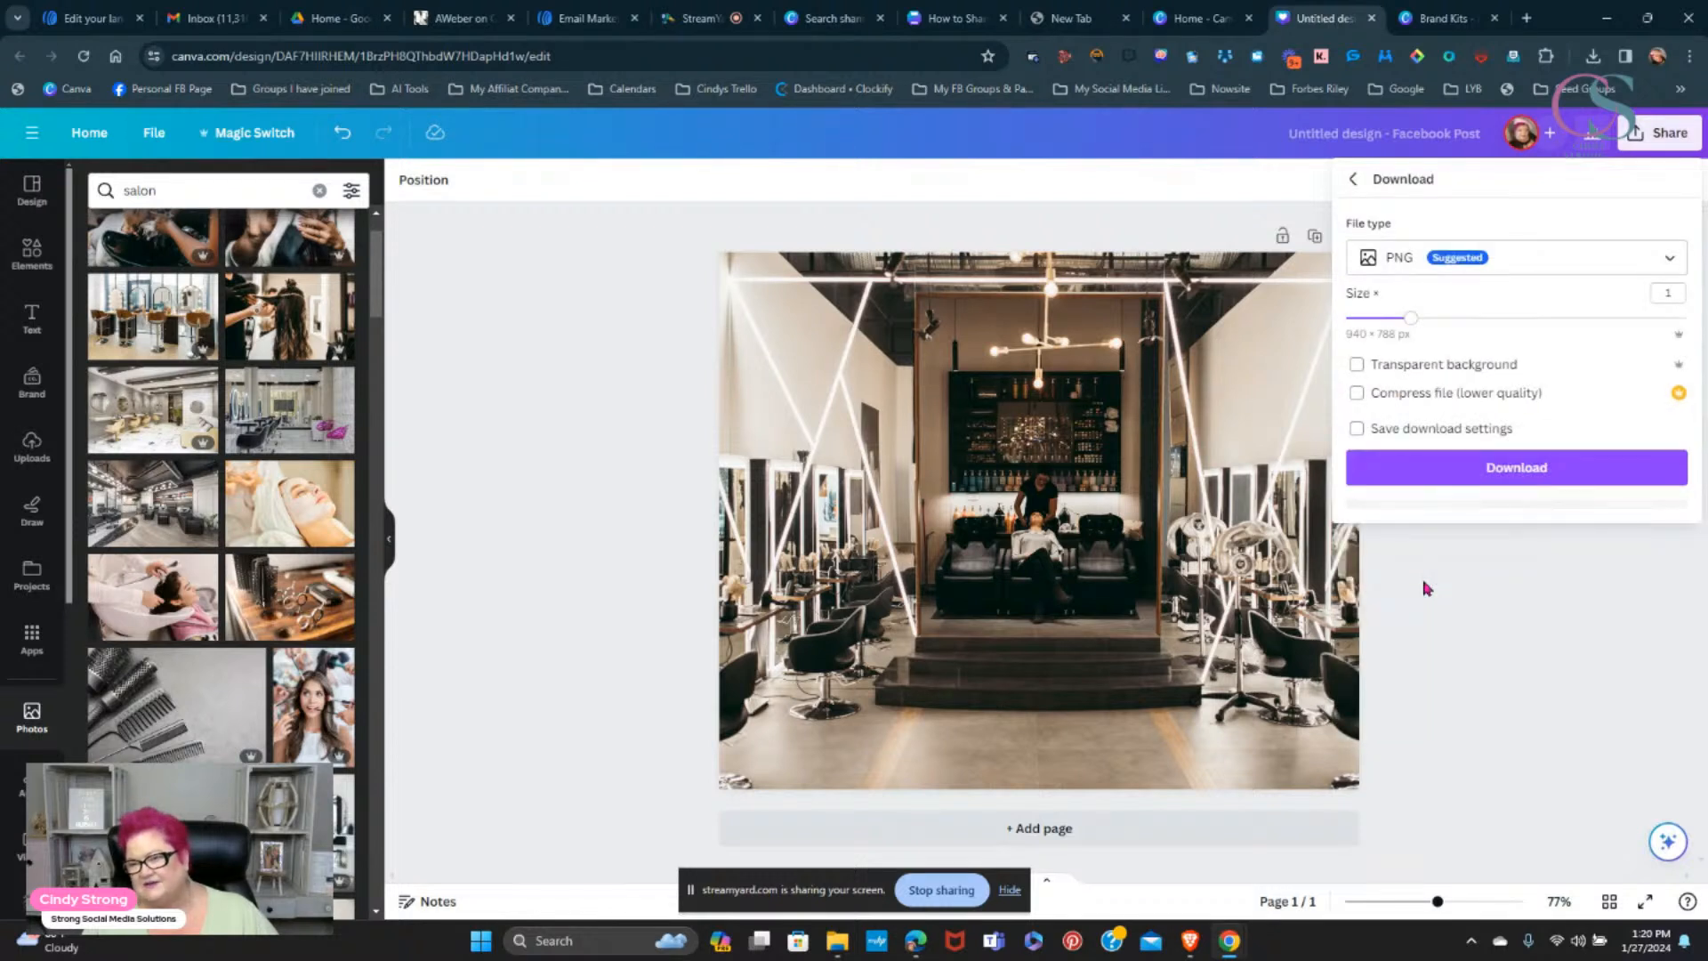
{"action": "left_click", "coordinate": [1533, 474]}
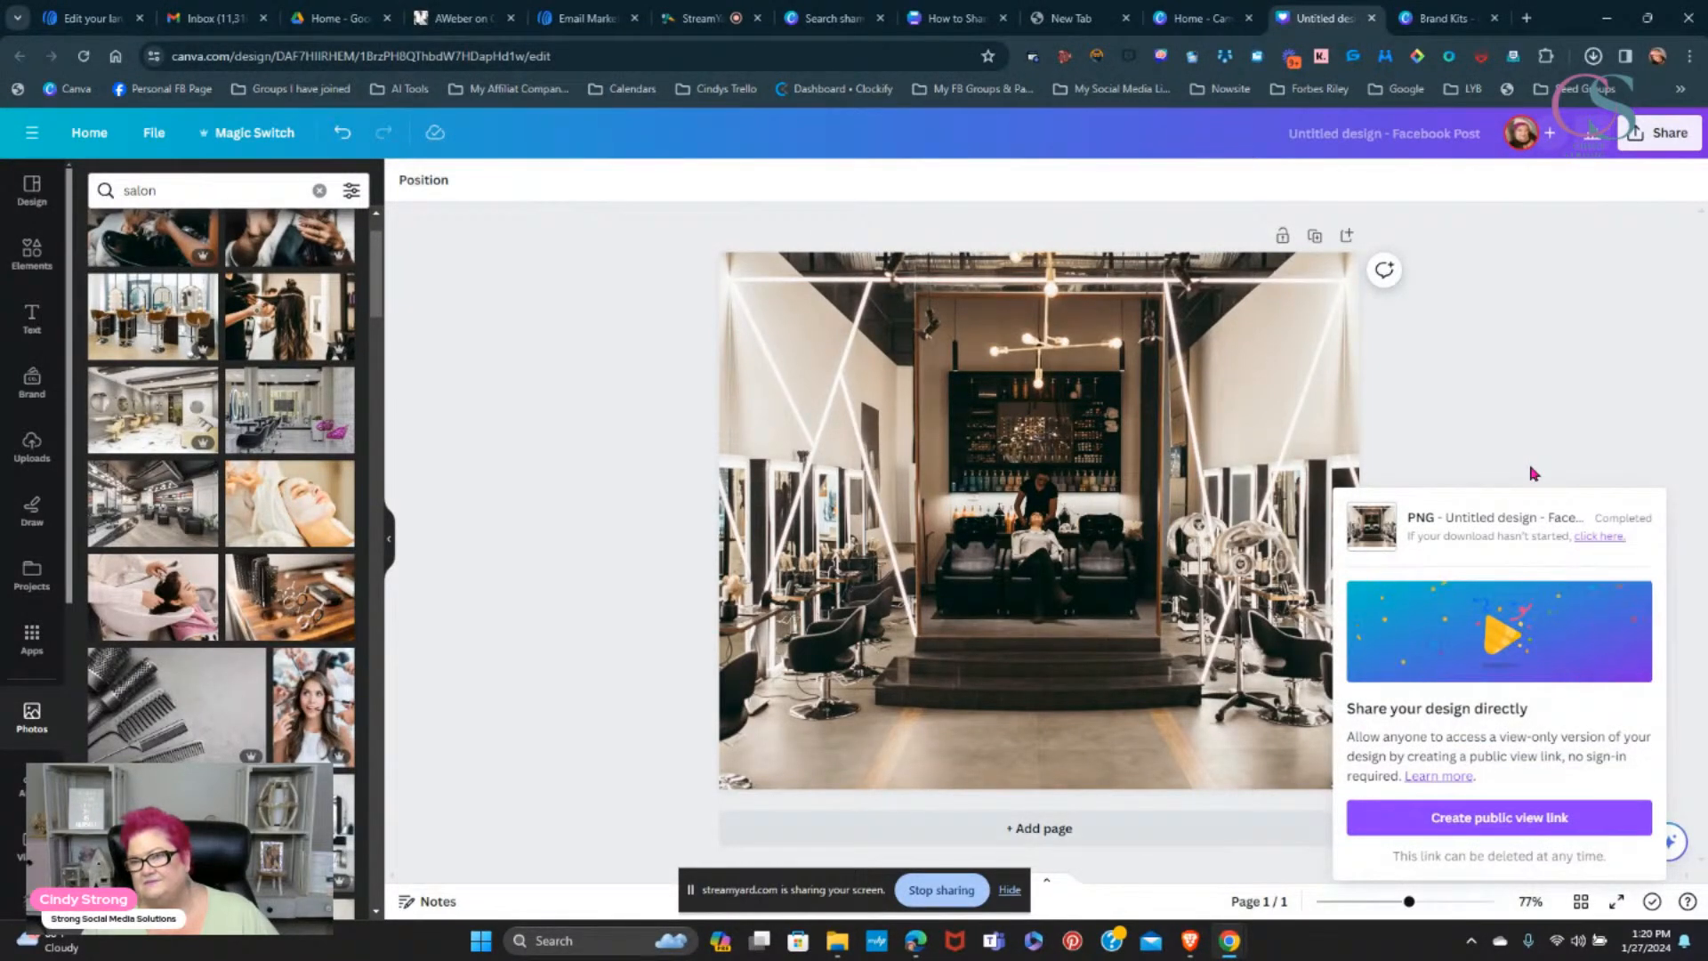
{"action": "left_click", "coordinate": [1592, 55]}
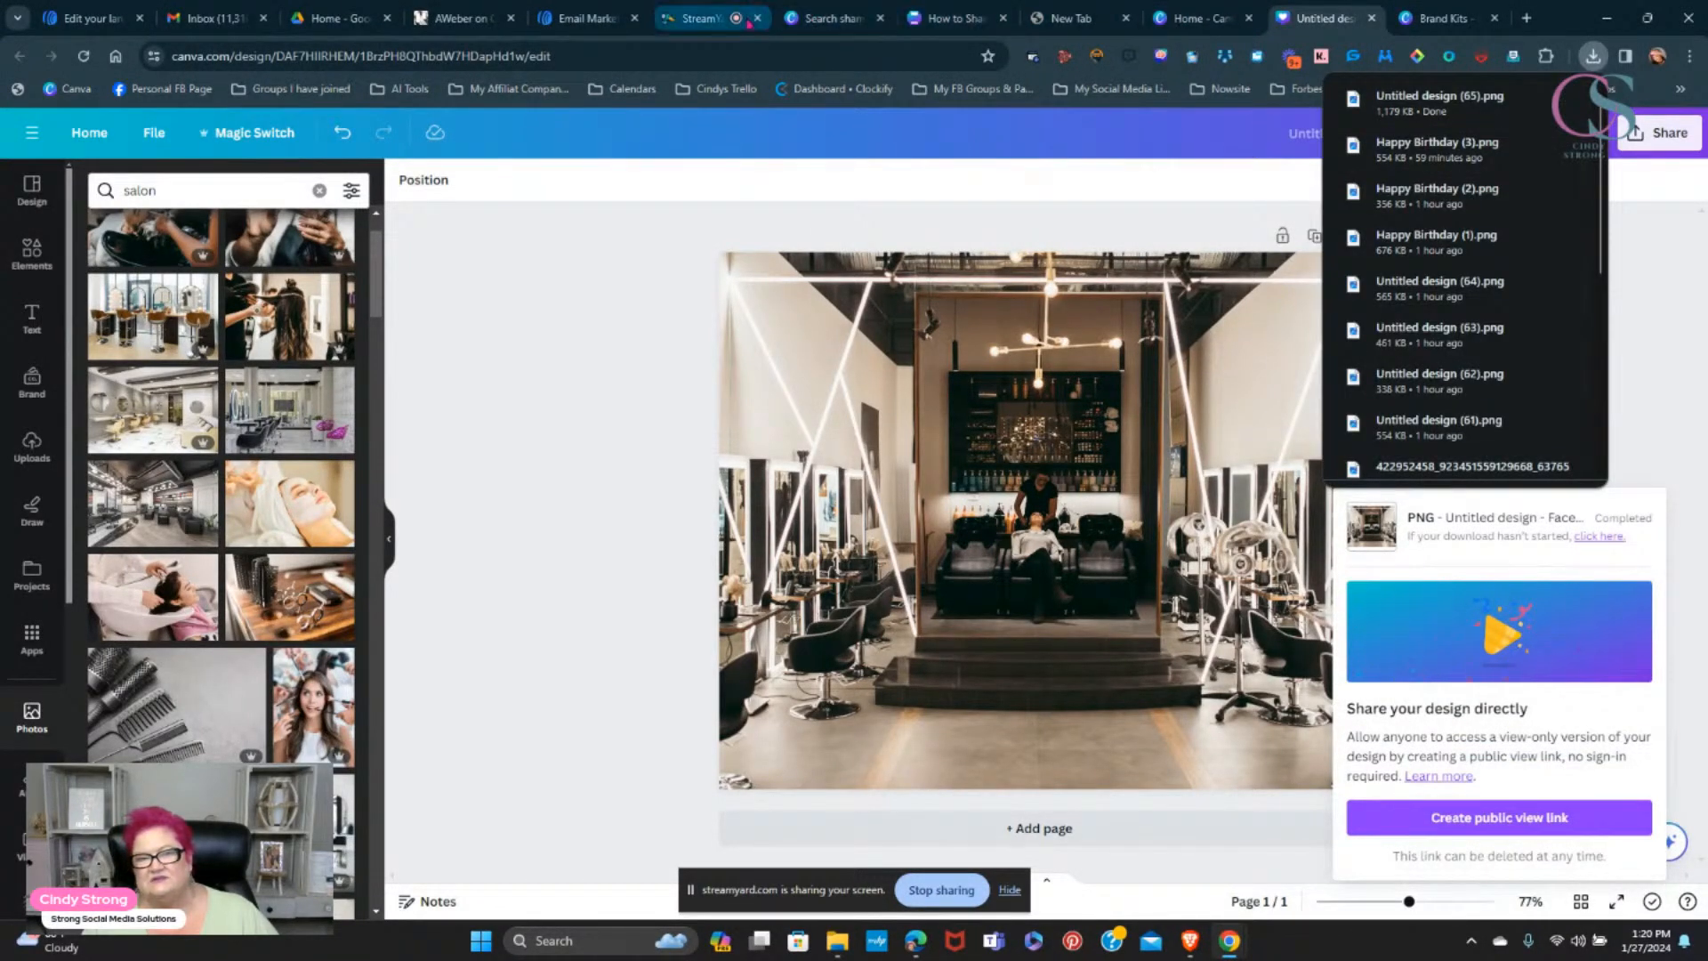
- Return to the AWeber landing page editor and upload "Untitled design (65)" from Downloads as the page's background image
{"action": "left_click", "coordinate": [575, 19]}
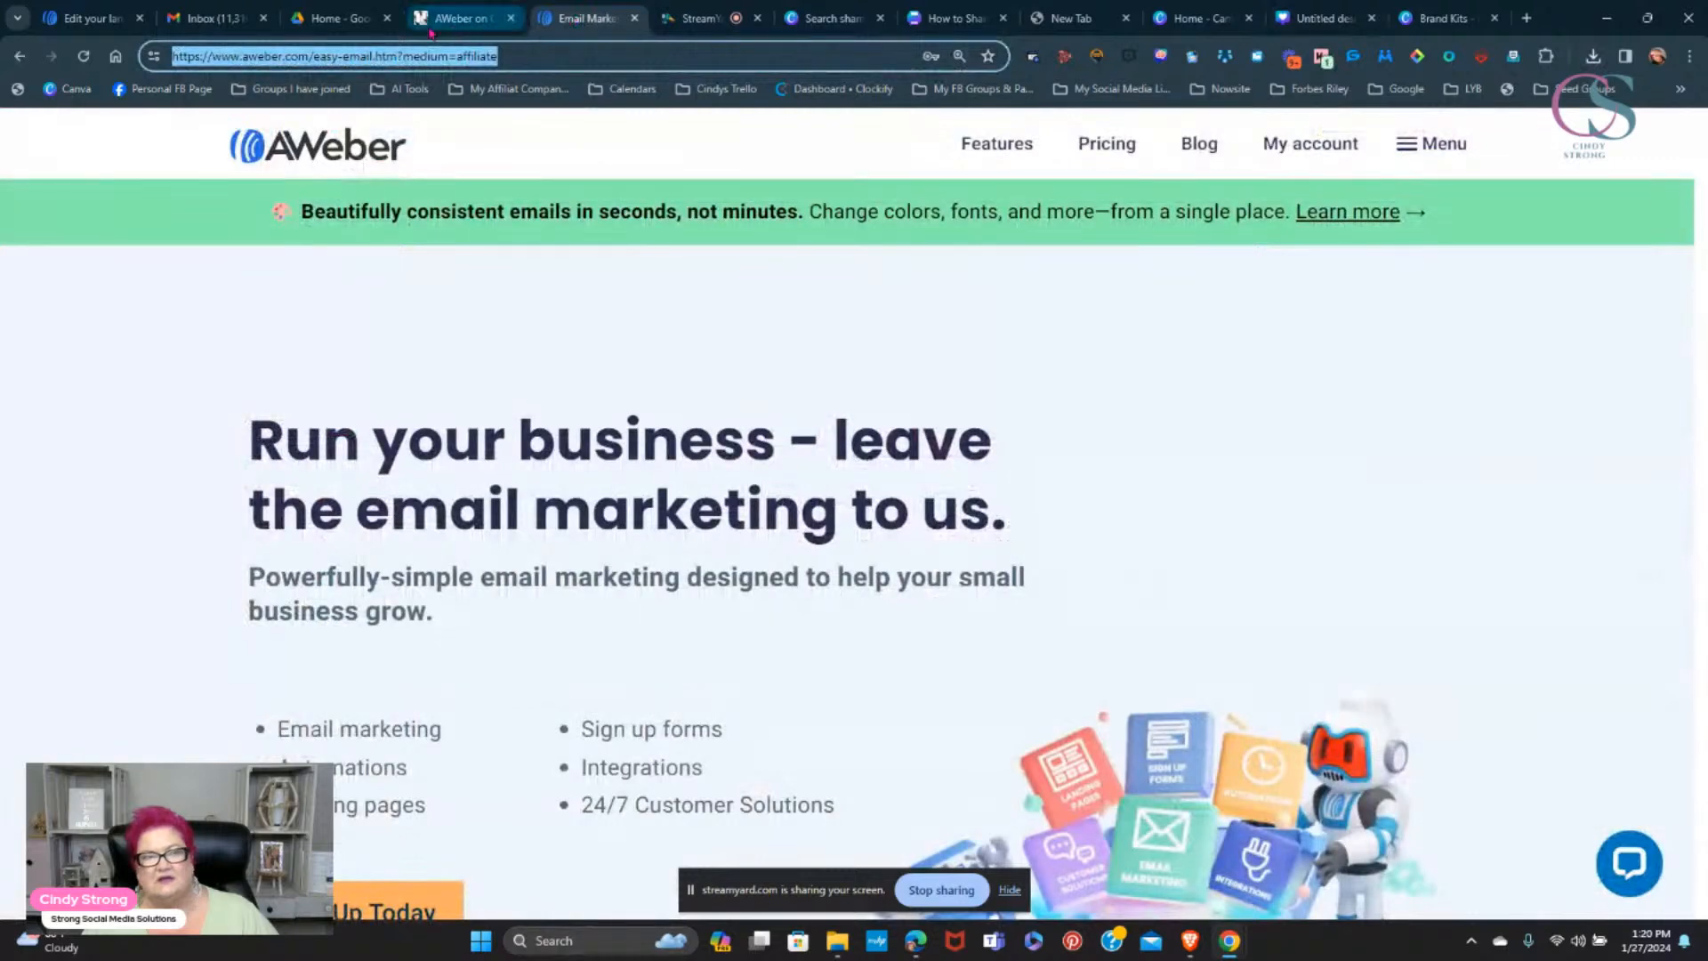
{"action": "left_click", "coordinate": [82, 20]}
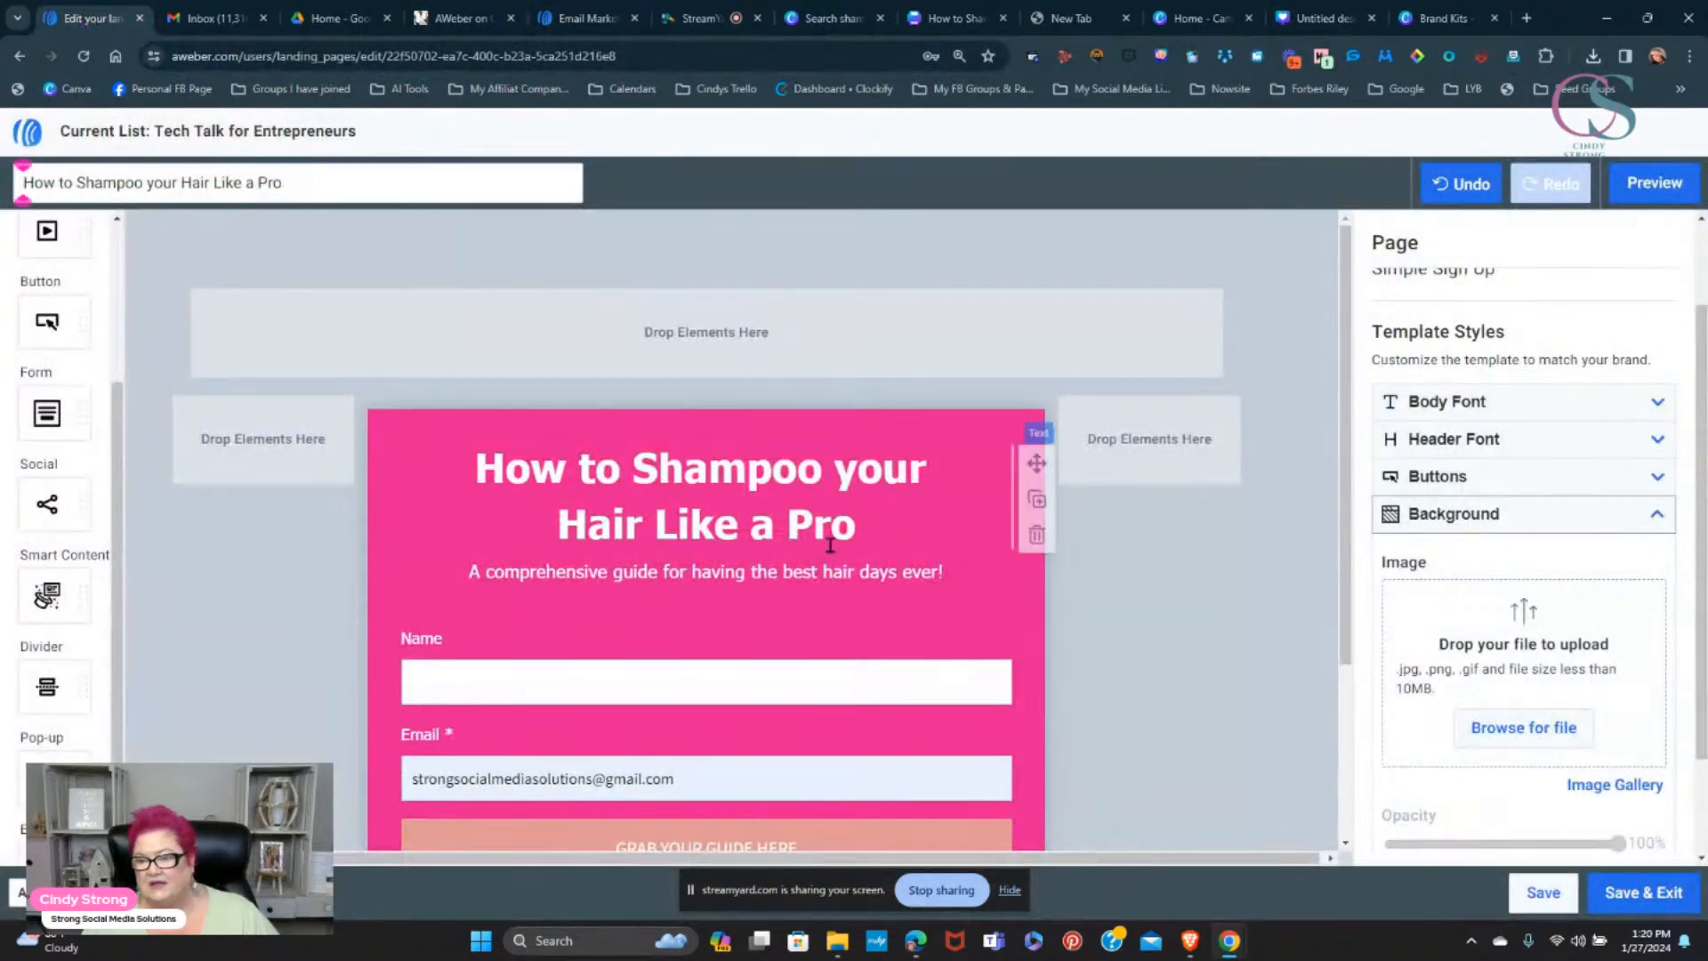
{"action": "left_click", "coordinate": [1524, 727]}
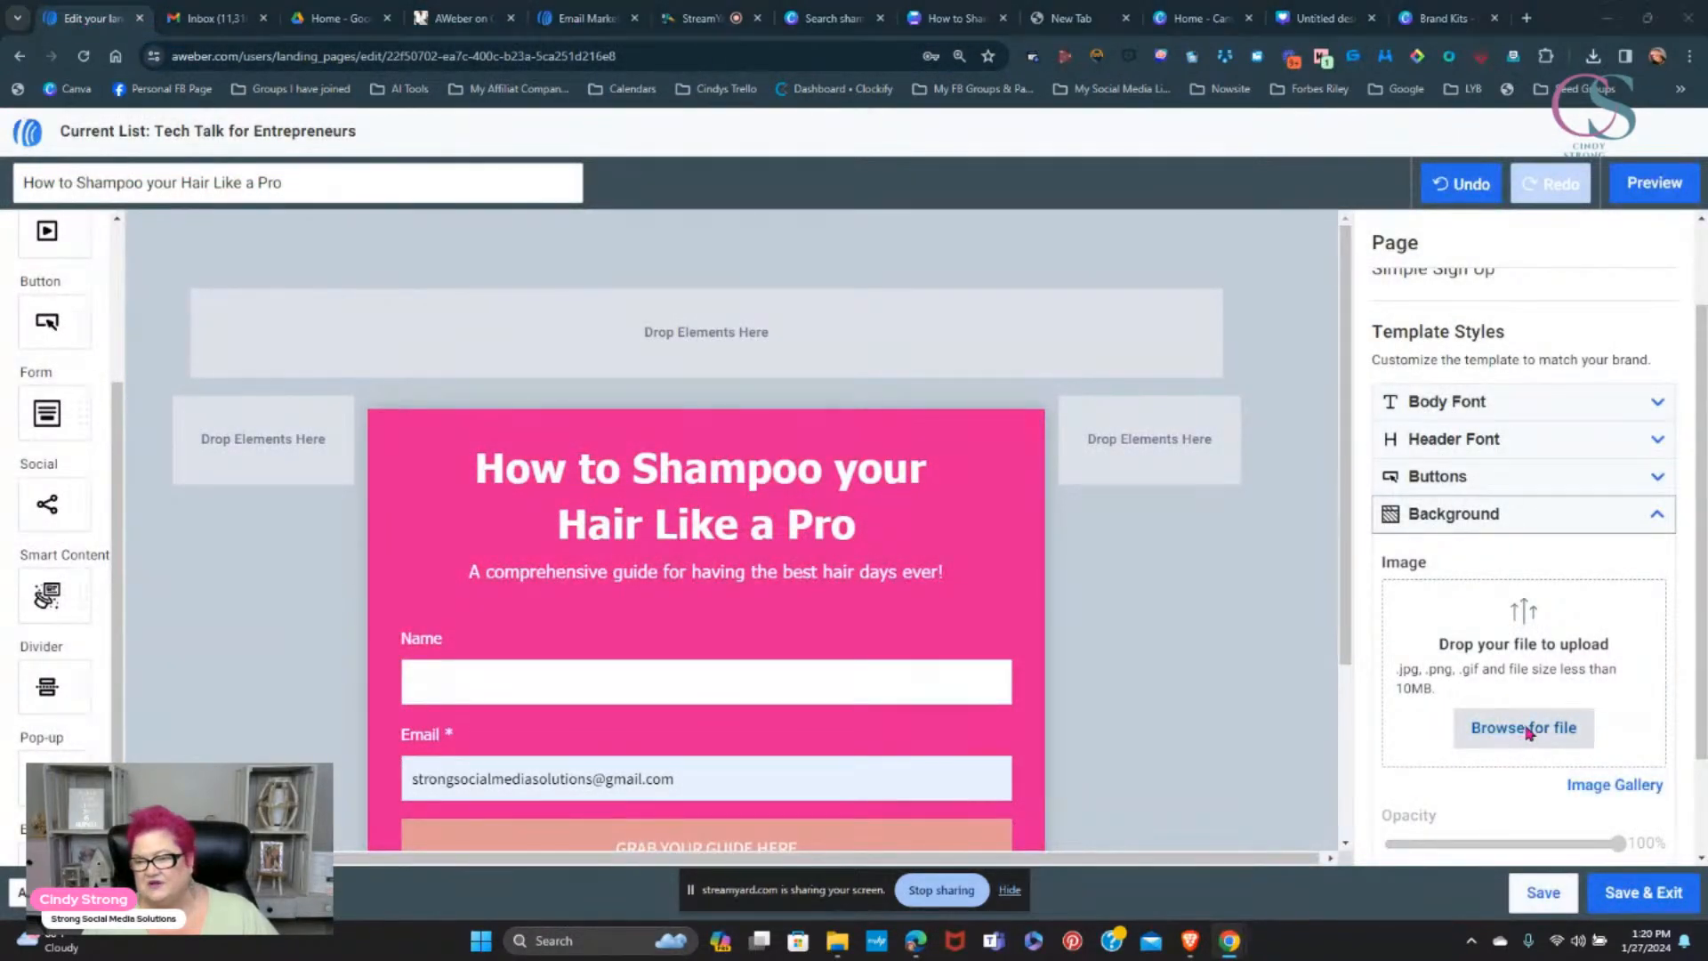
{"action": "left_click", "coordinate": [234, 241]}
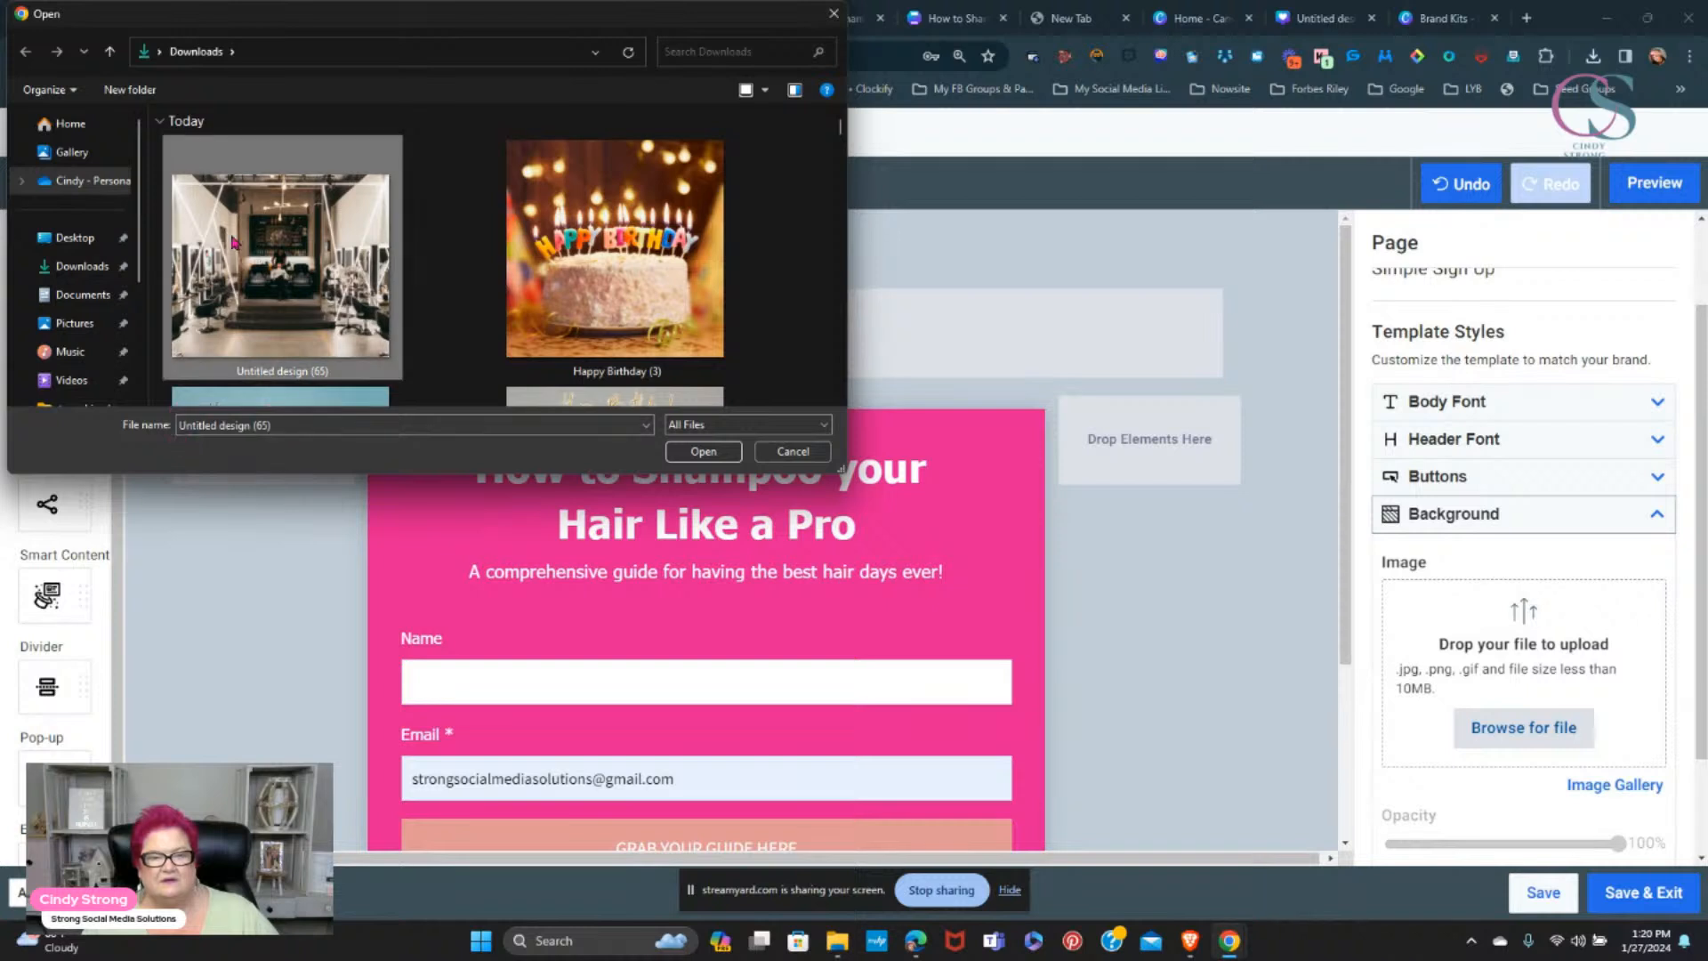
{"action": "left_click", "coordinate": [702, 451]}
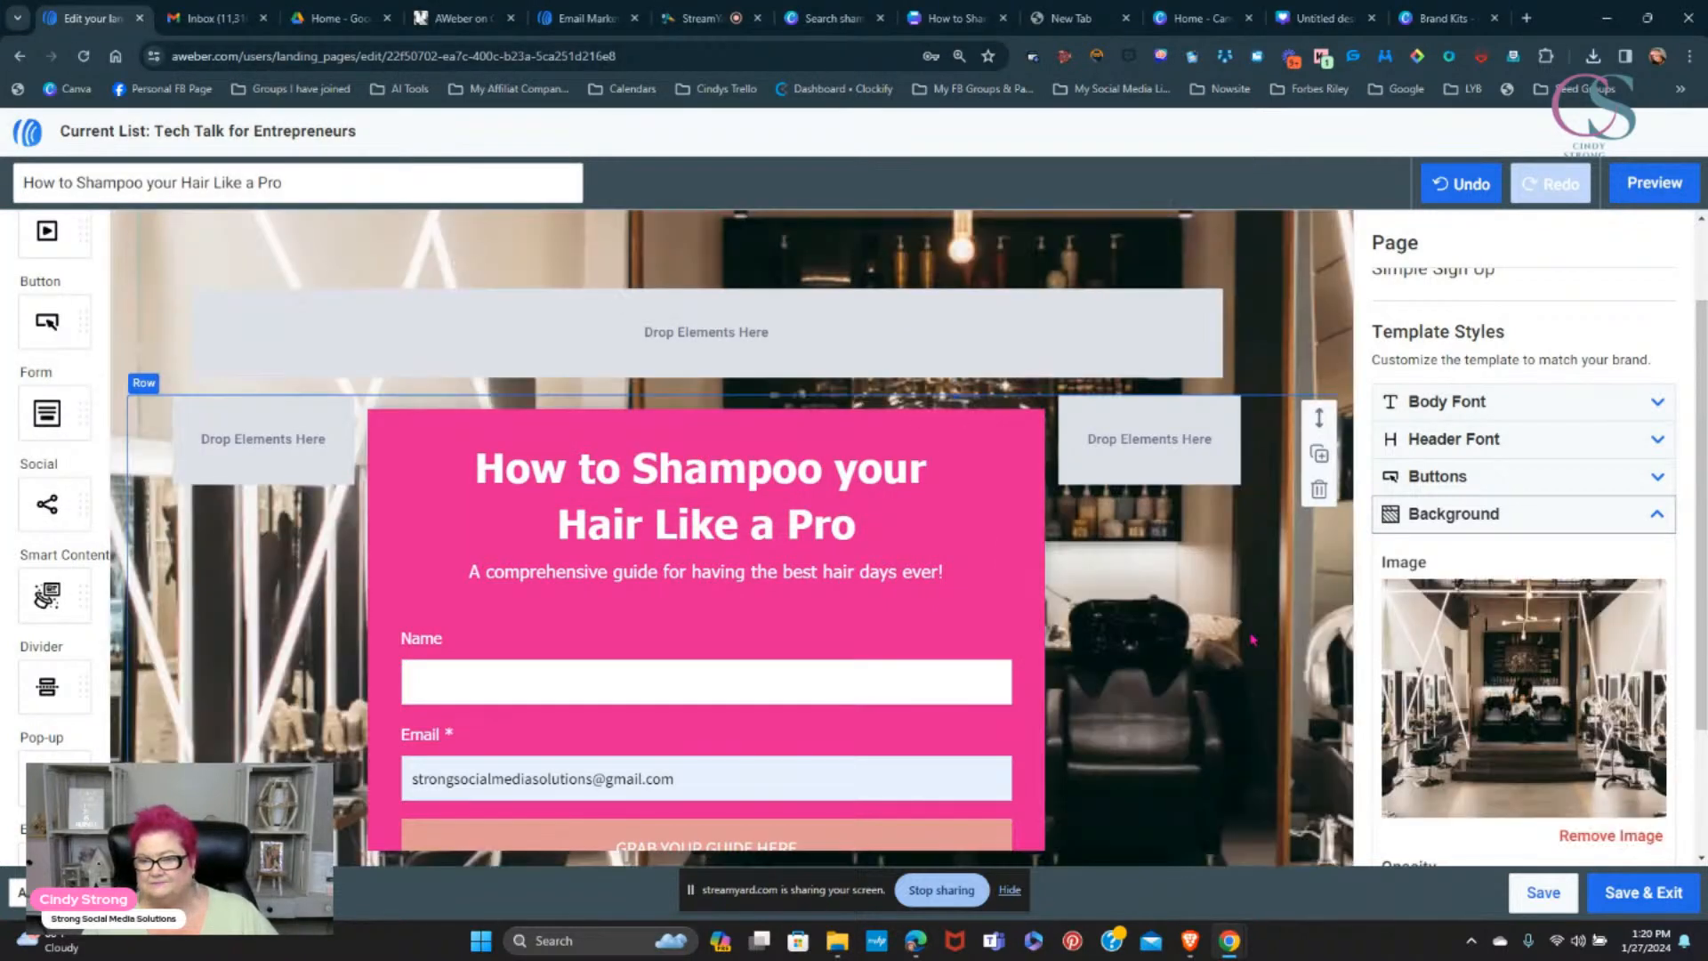
- Review the page with its new background, check its mobile preview from headline to social icons, and return to the editor
{"action": "scroll", "coordinate": [1251, 639], "scroll_direction": "down", "scroll_amount": 3}
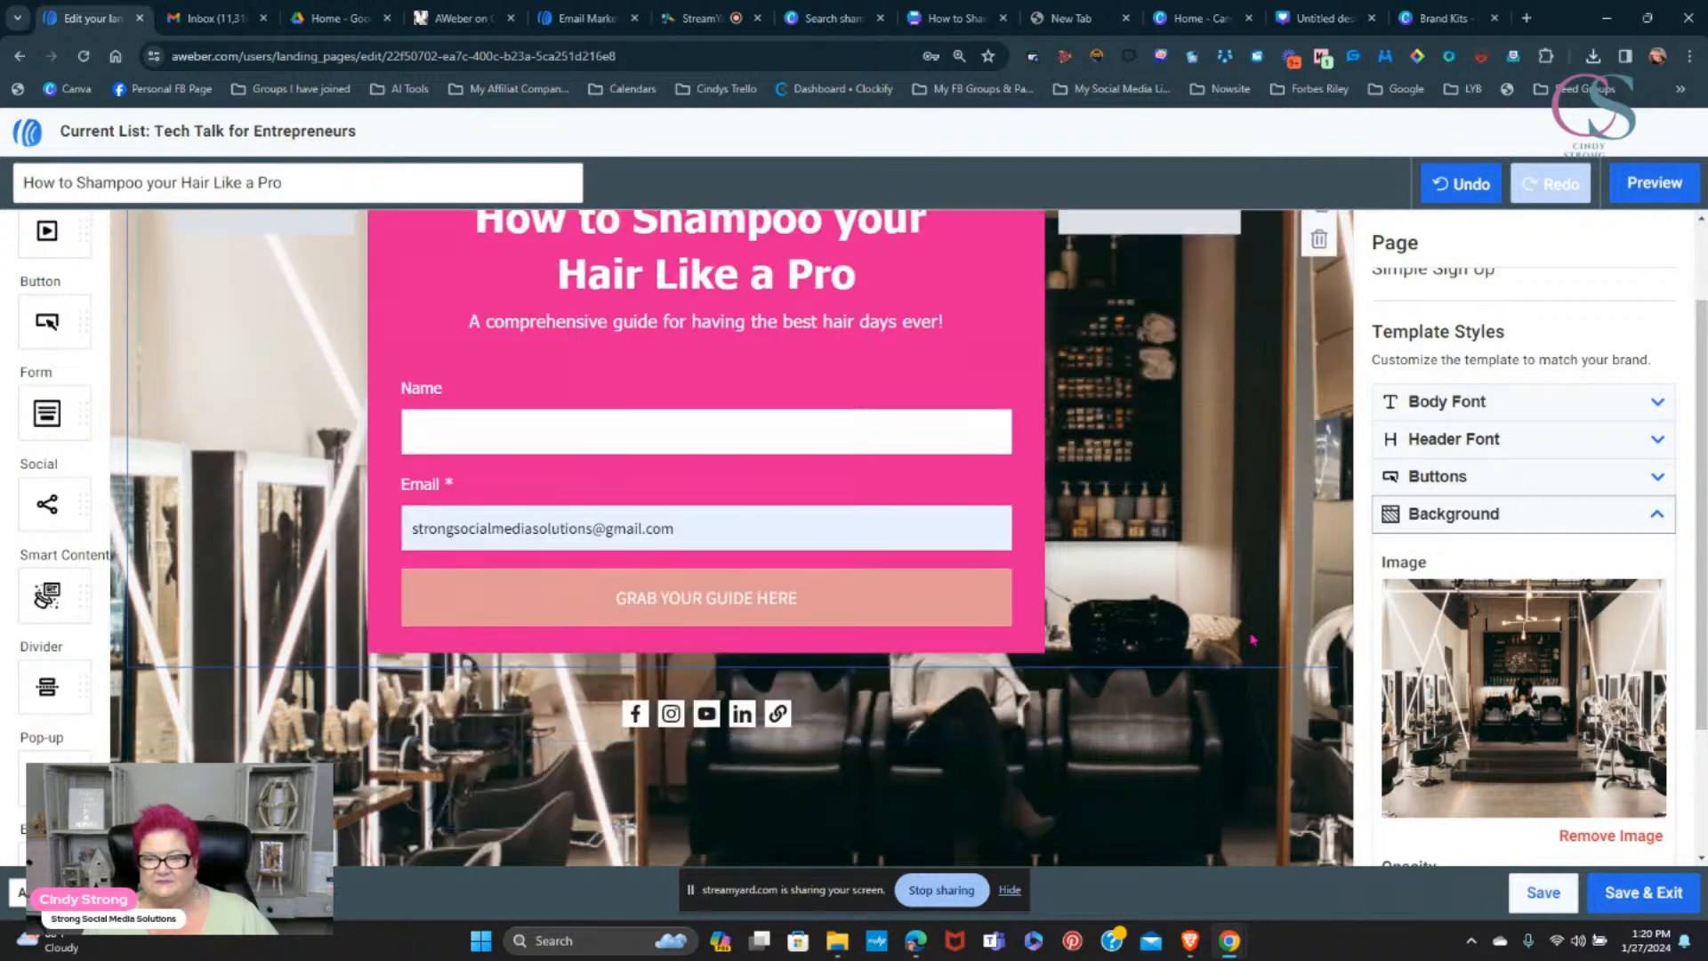
{"action": "scroll", "coordinate": [1252, 639], "scroll_direction": "up", "scroll_amount": 3}
{"action": "scroll", "coordinate": [1252, 639], "scroll_direction": "down", "scroll_amount": 3}
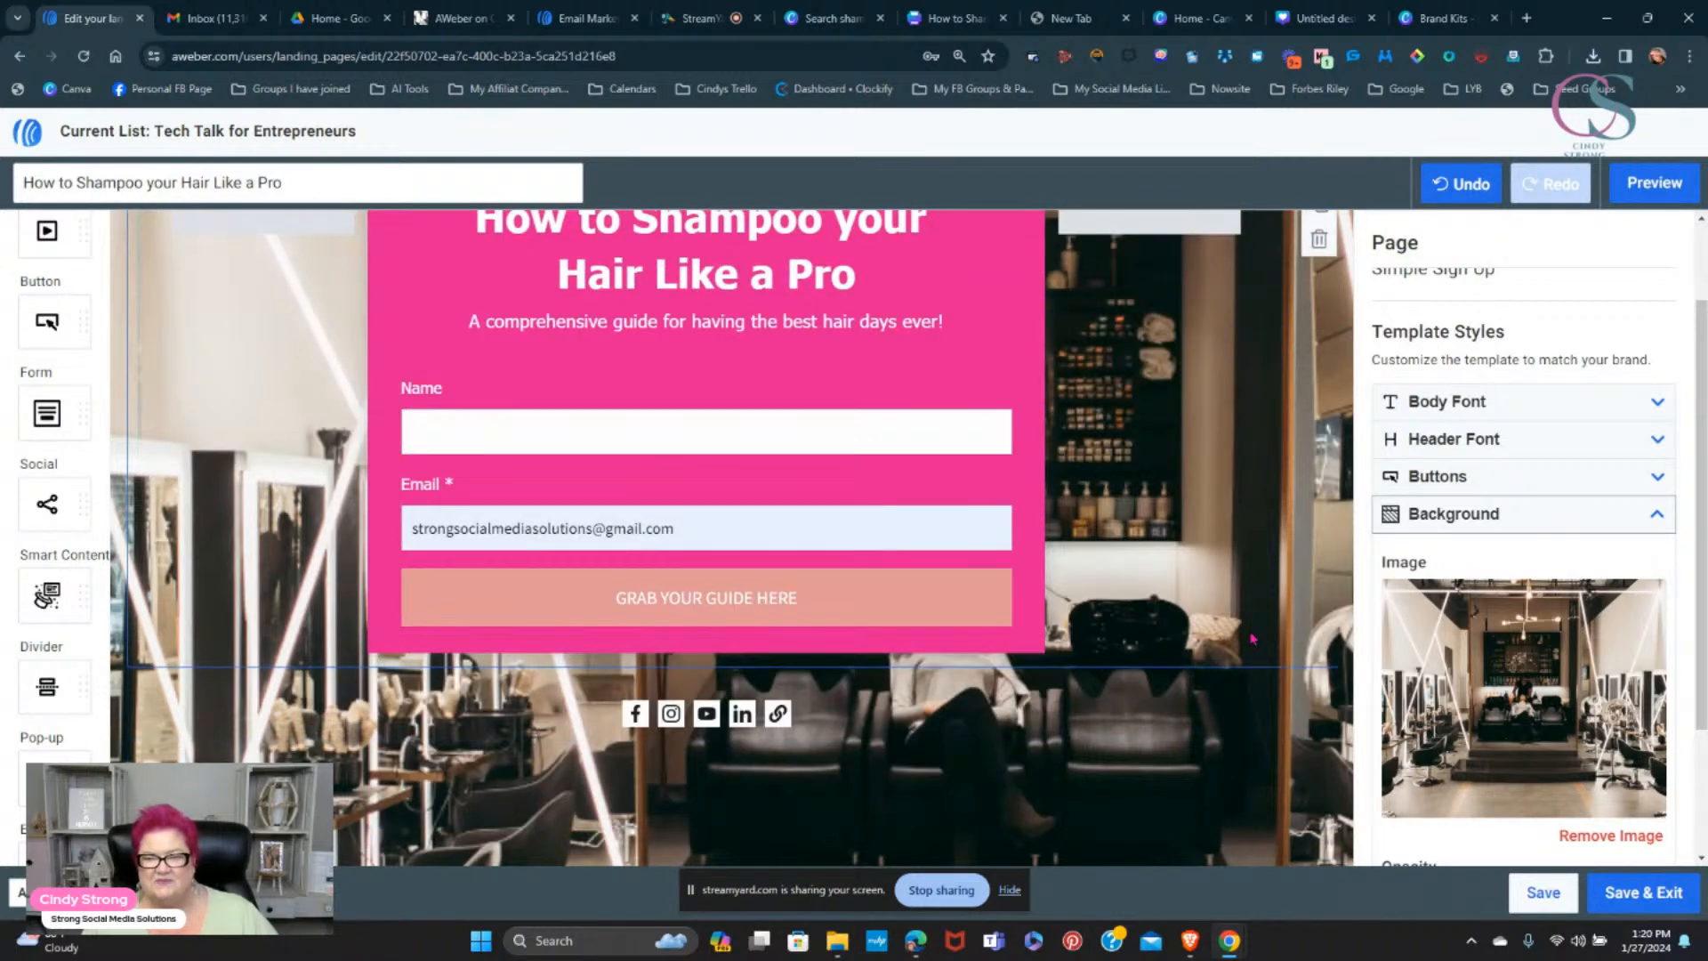
{"action": "scroll", "coordinate": [1250, 640], "scroll_direction": "up", "scroll_amount": 3}
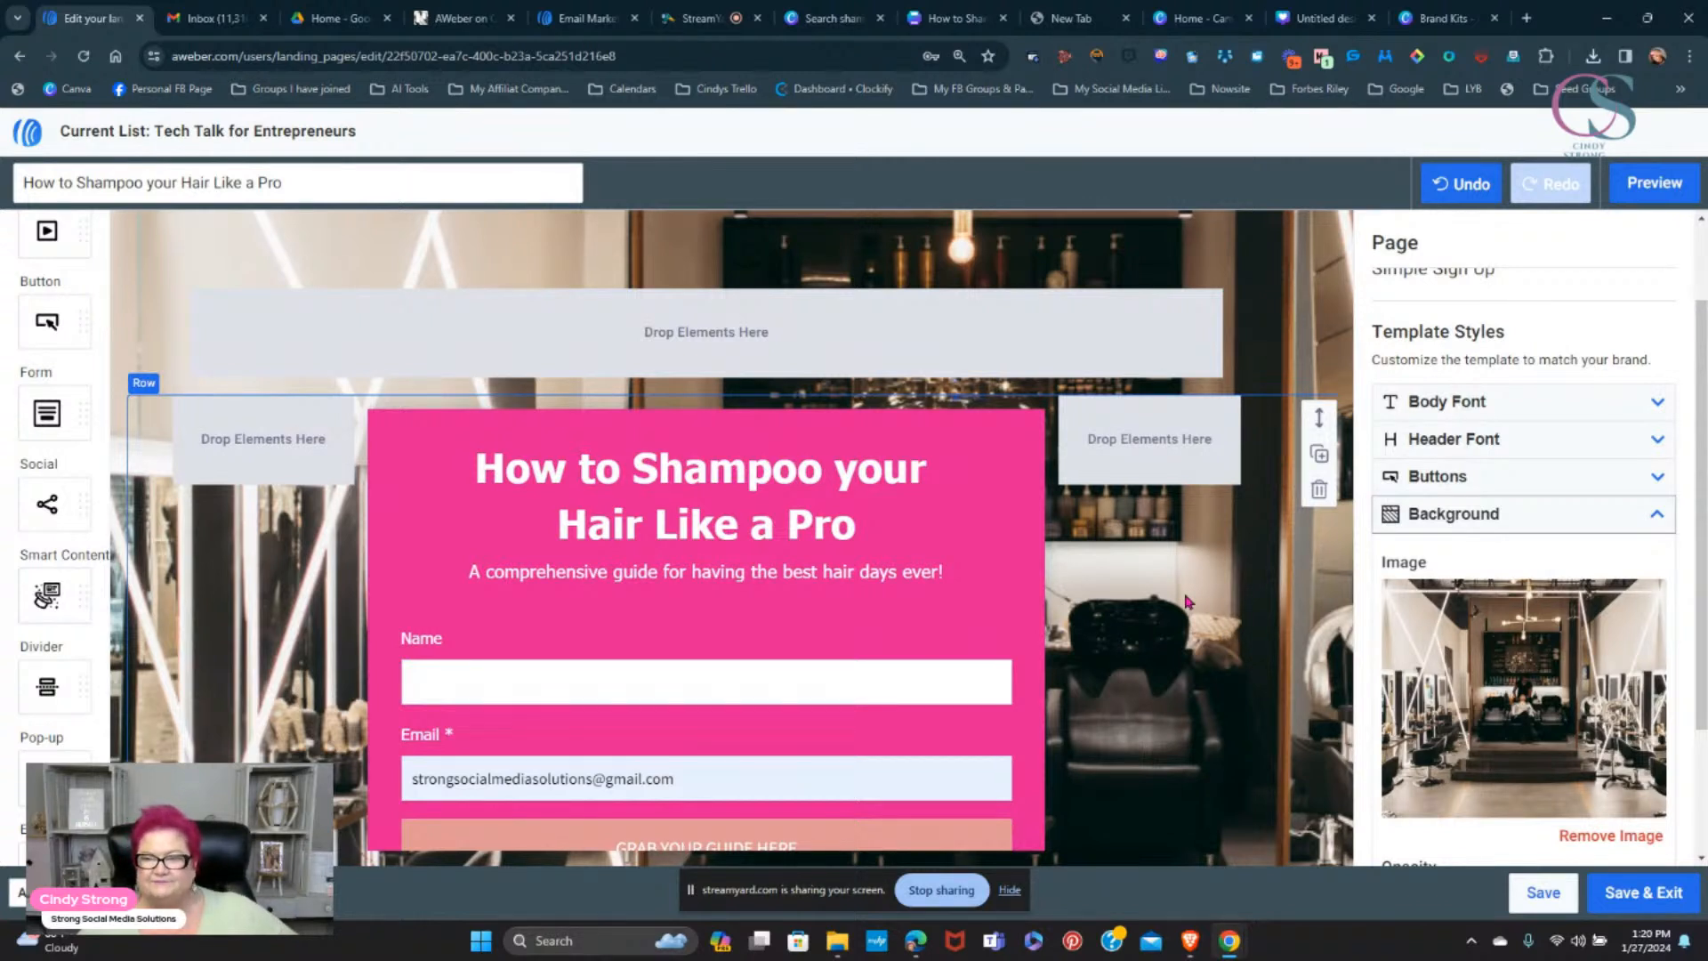
{"action": "scroll", "coordinate": [1187, 602], "scroll_direction": "down", "scroll_amount": 3}
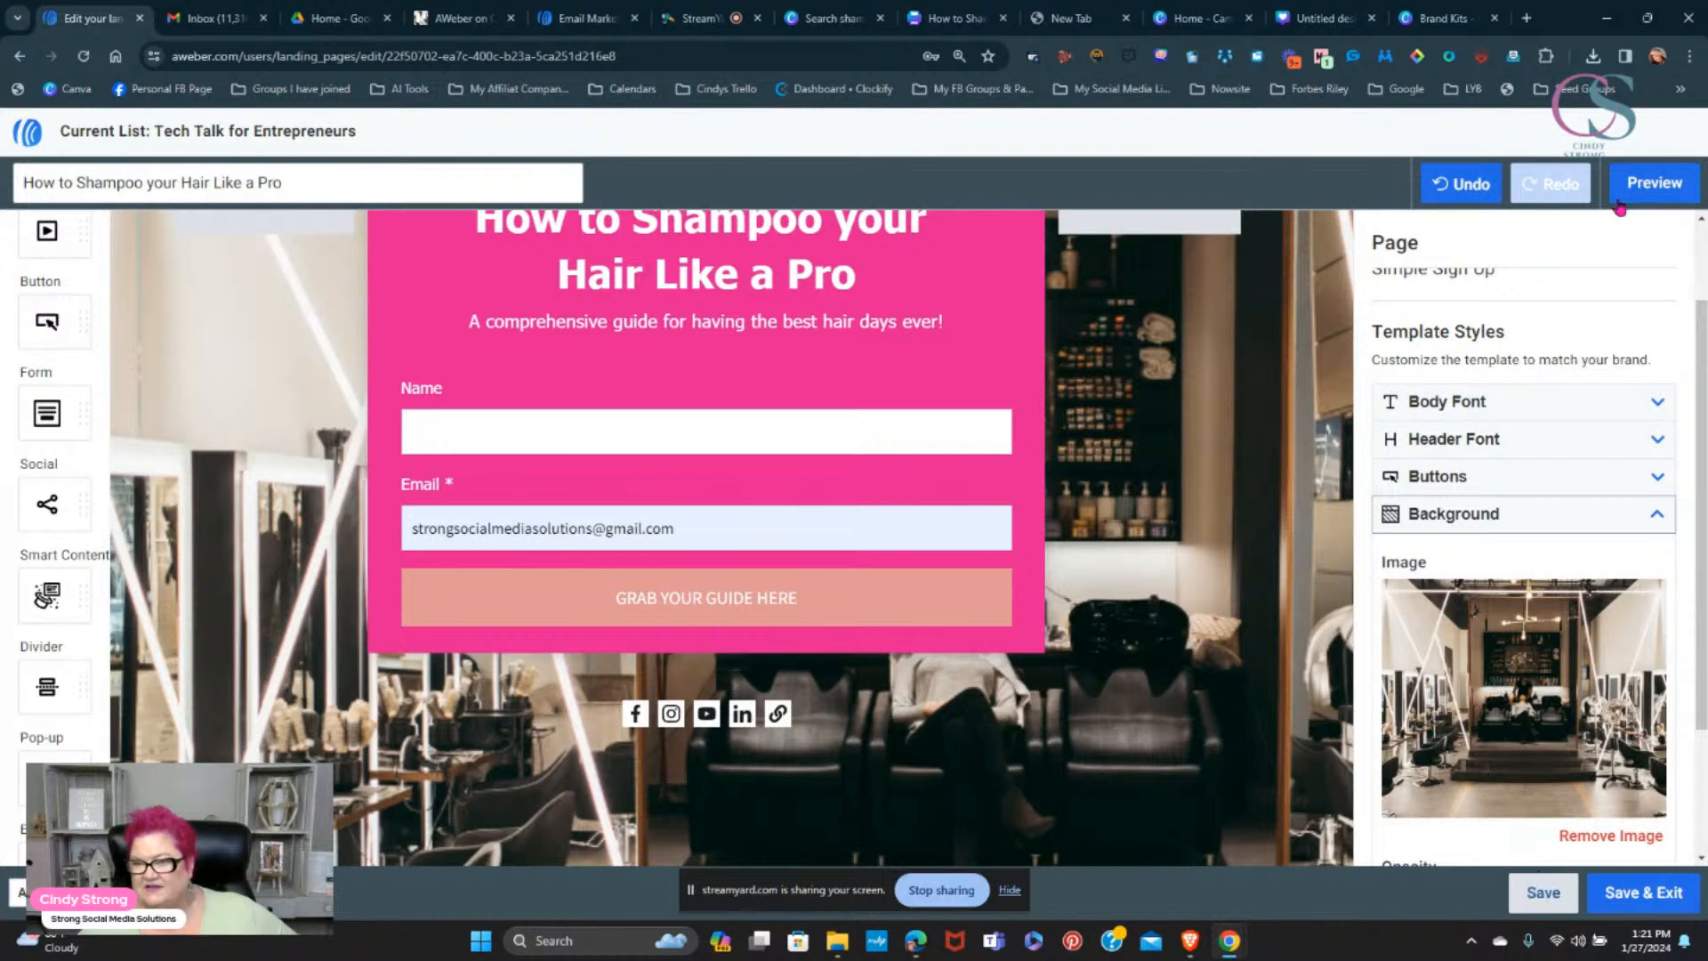
{"action": "left_click", "coordinate": [1656, 184]}
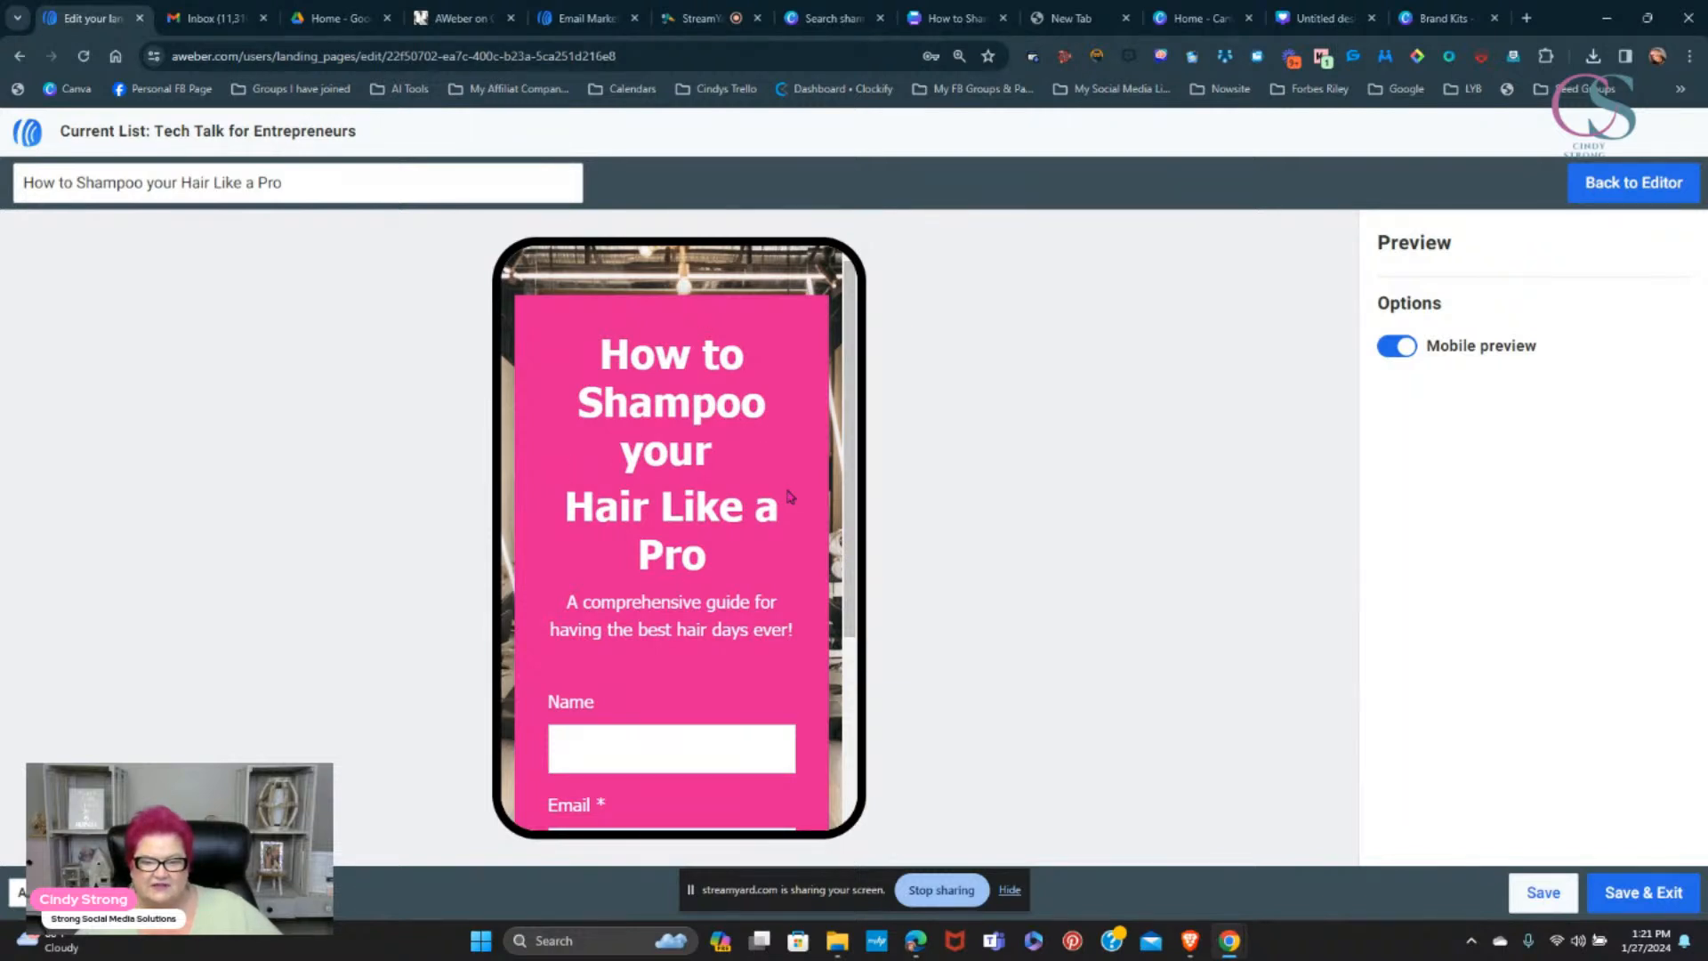
{"action": "scroll", "coordinate": [789, 496], "scroll_direction": "down", "scroll_amount": 3}
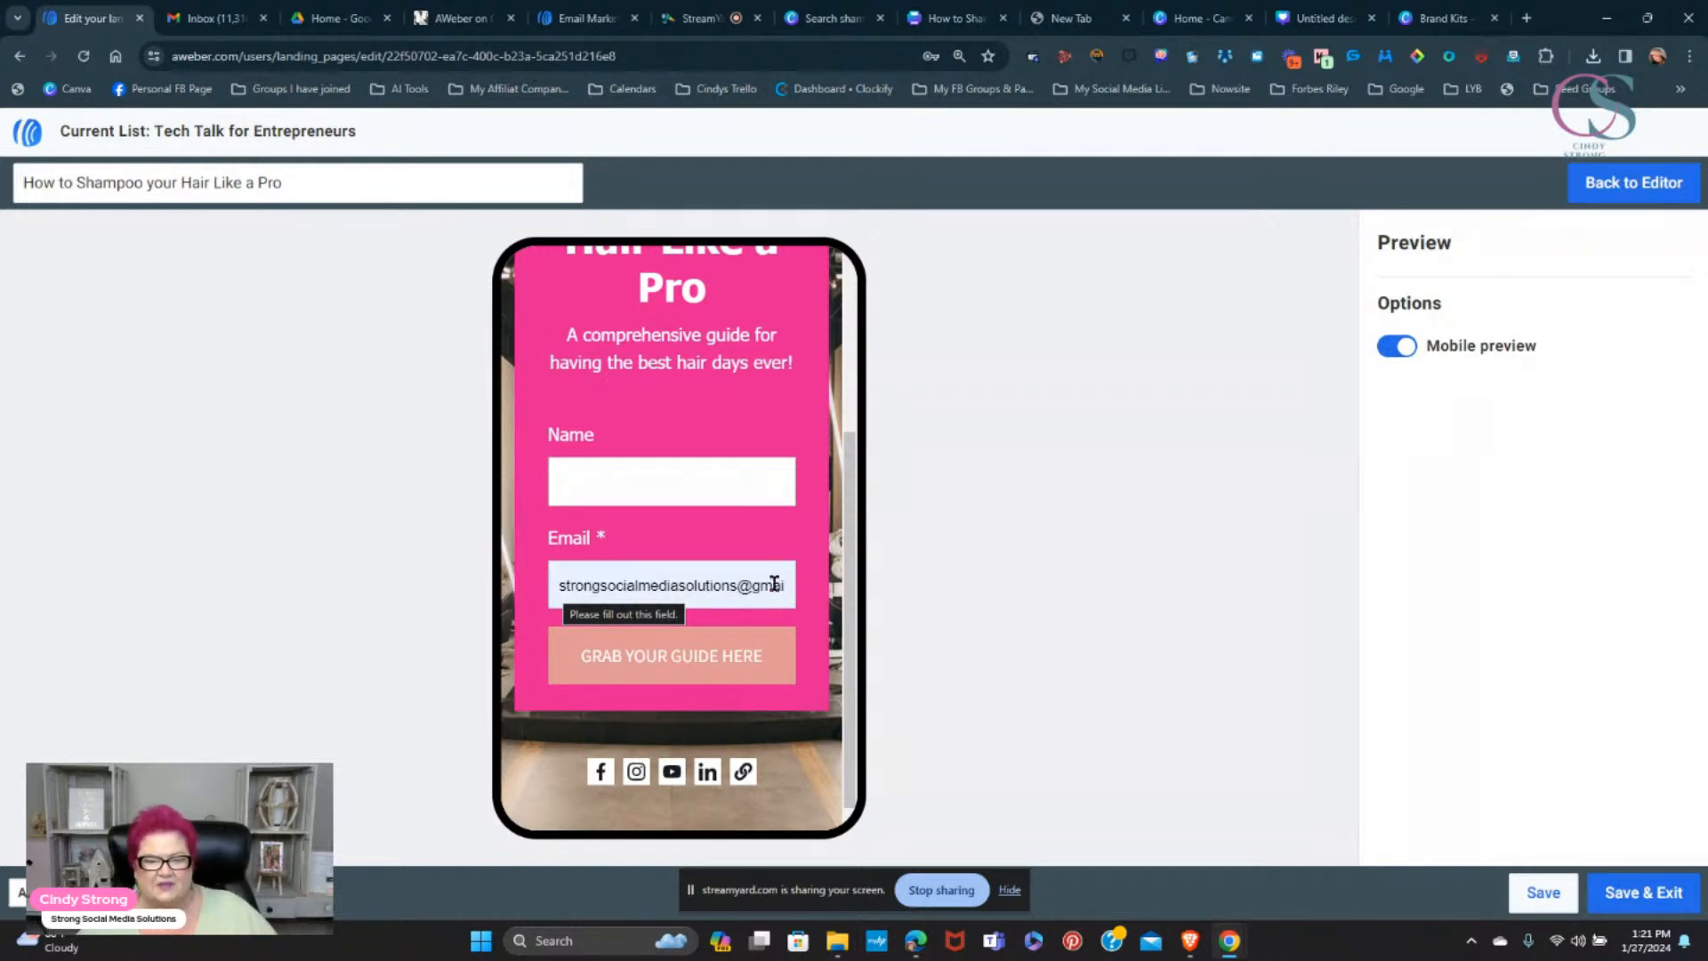
{"action": "scroll", "coordinate": [773, 583], "scroll_direction": "up", "scroll_amount": 3}
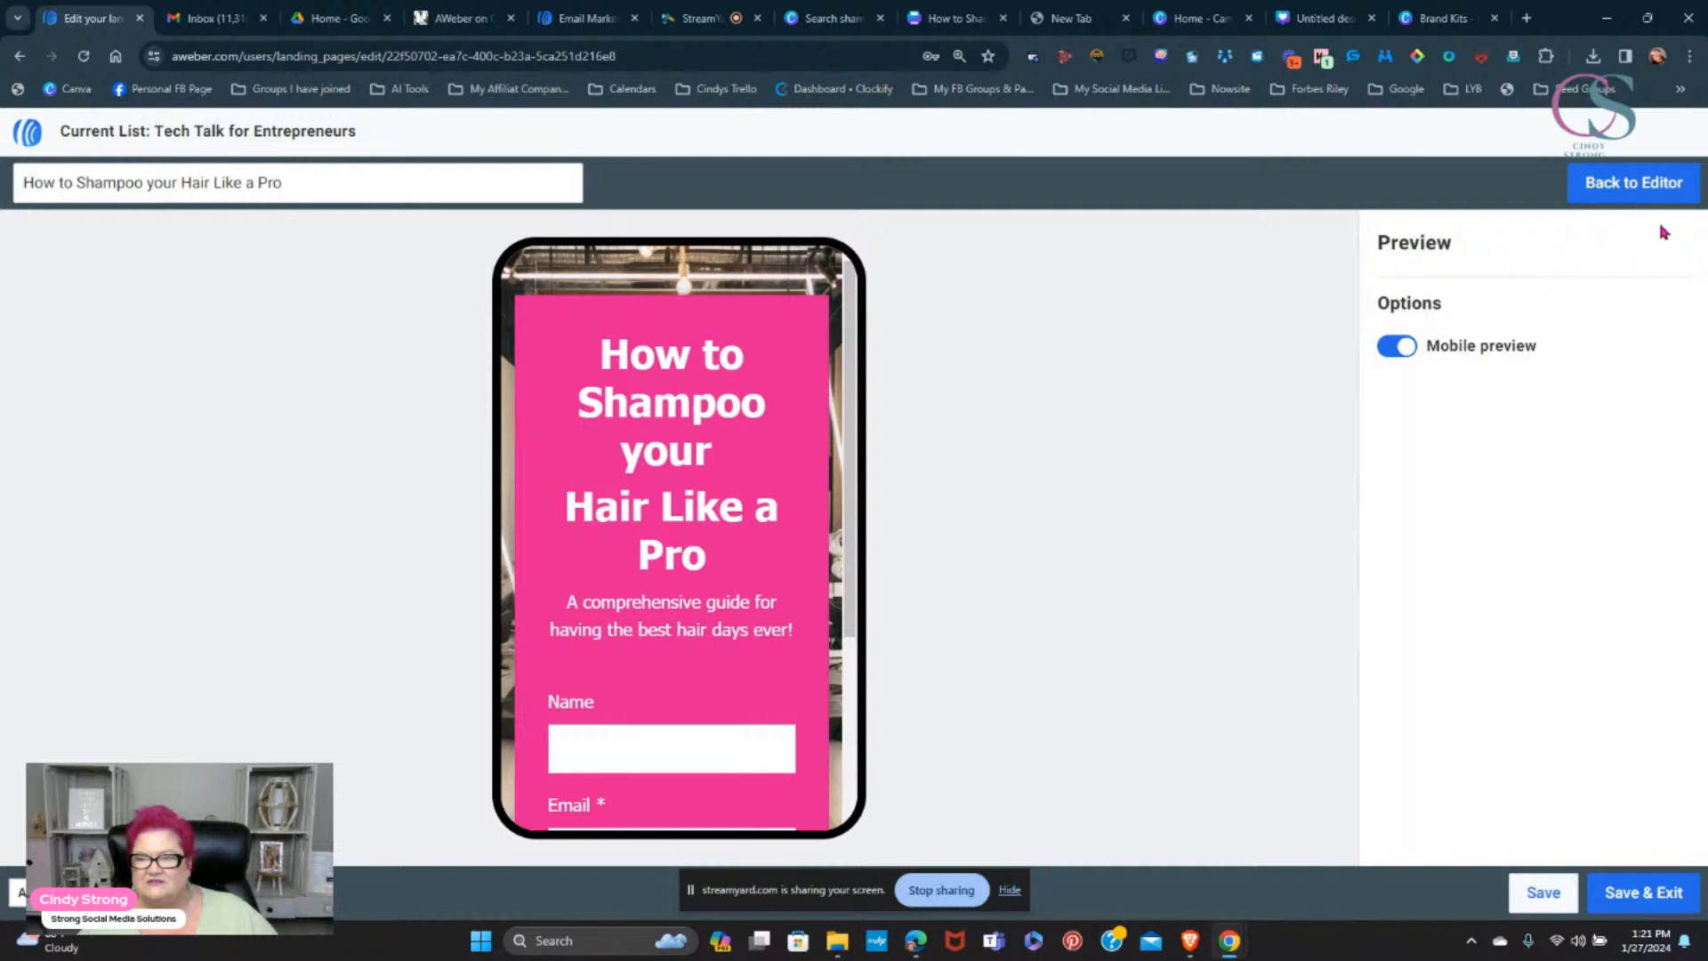
{"action": "left_click", "coordinate": [1653, 188]}
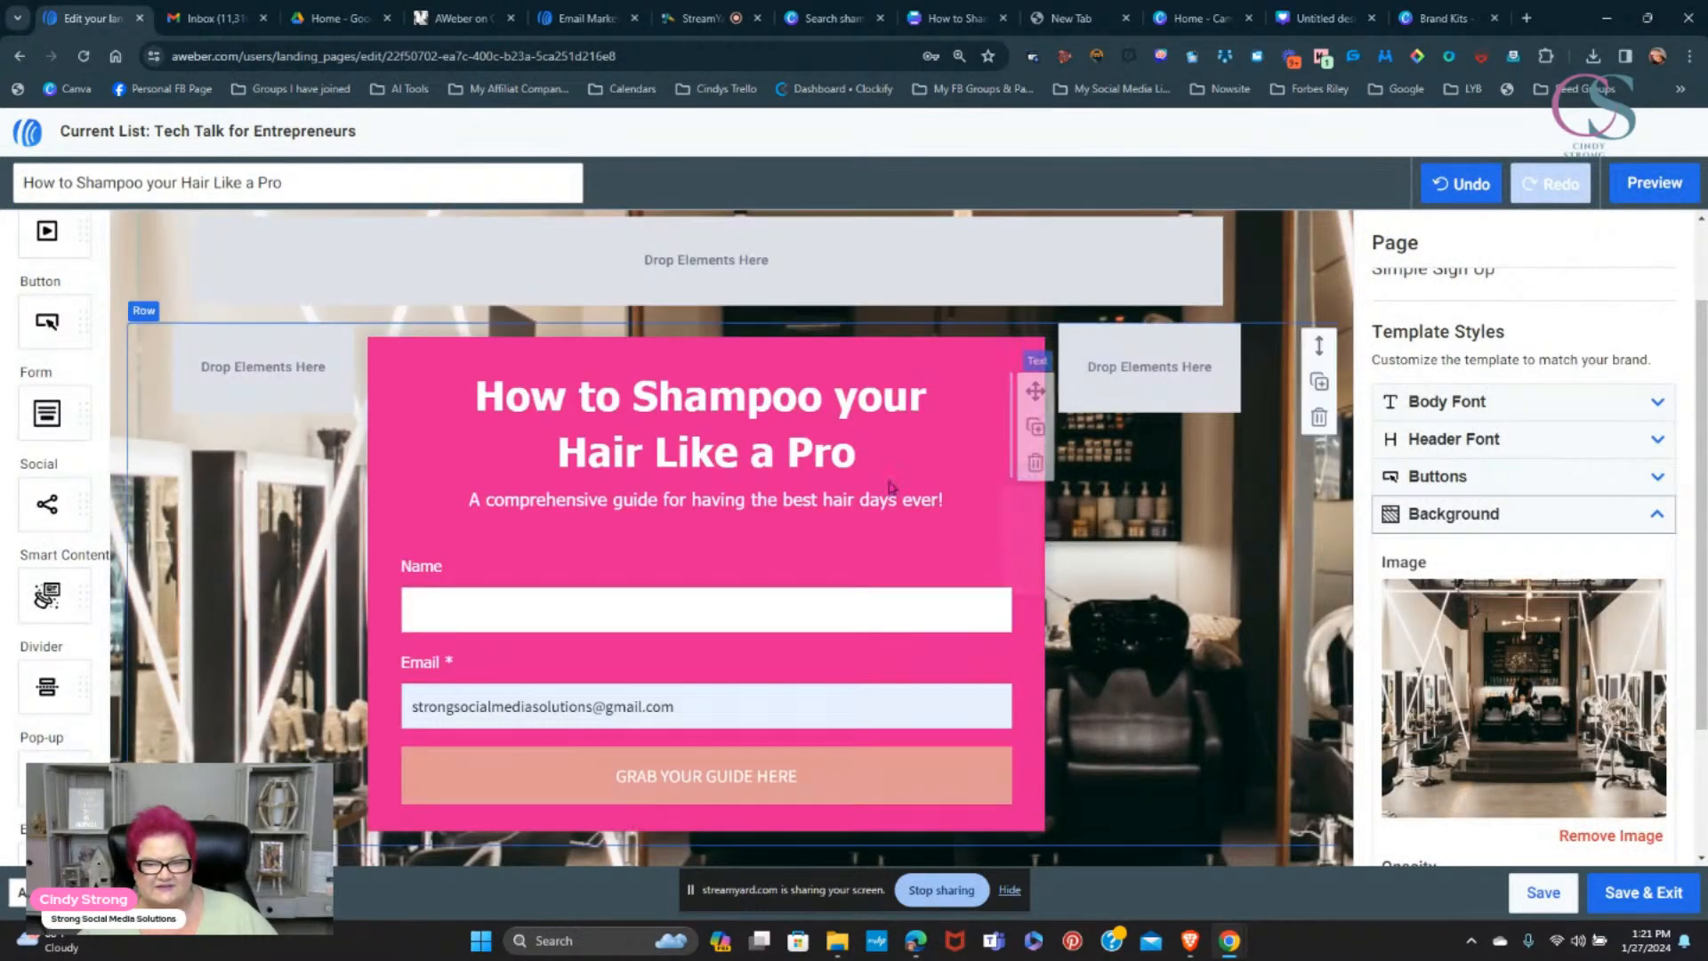
- Set the font size of the headline "How to Shampoo your Hair Like a Pro" to 32
{"action": "left_click_drag", "start_coordinate": [886, 456], "coordinate": [486, 371]}
{"action": "left_click", "coordinate": [560, 240]}
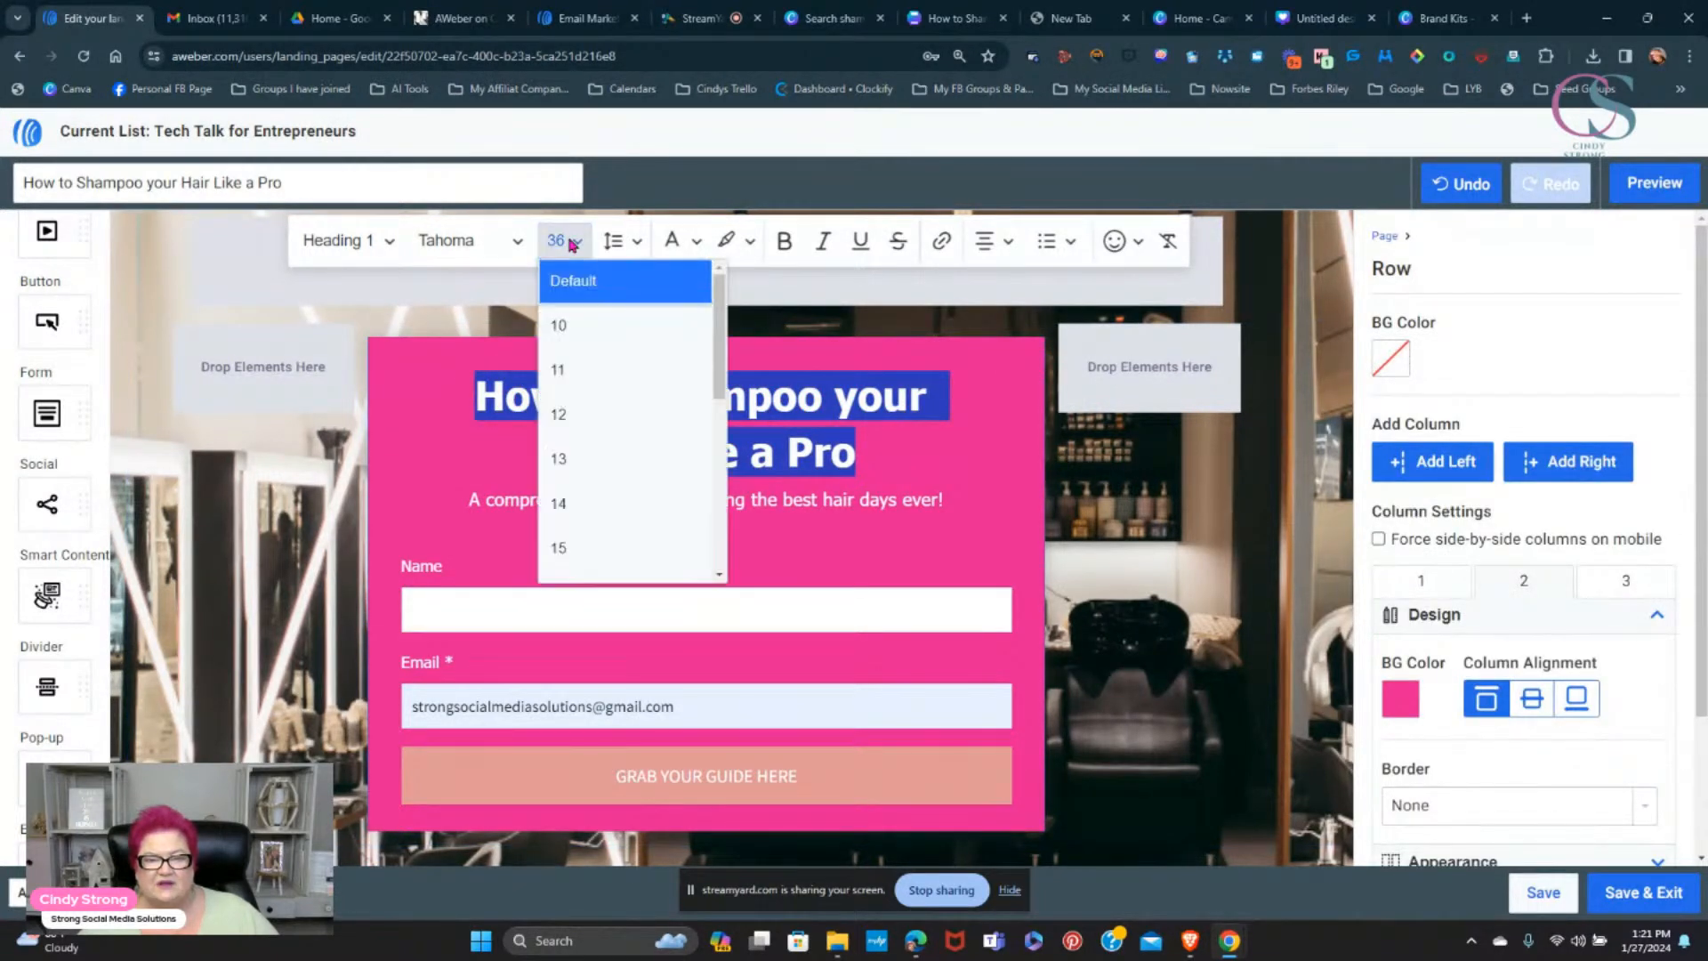
{"action": "scroll", "coordinate": [596, 463], "scroll_direction": "down", "scroll_amount": 3}
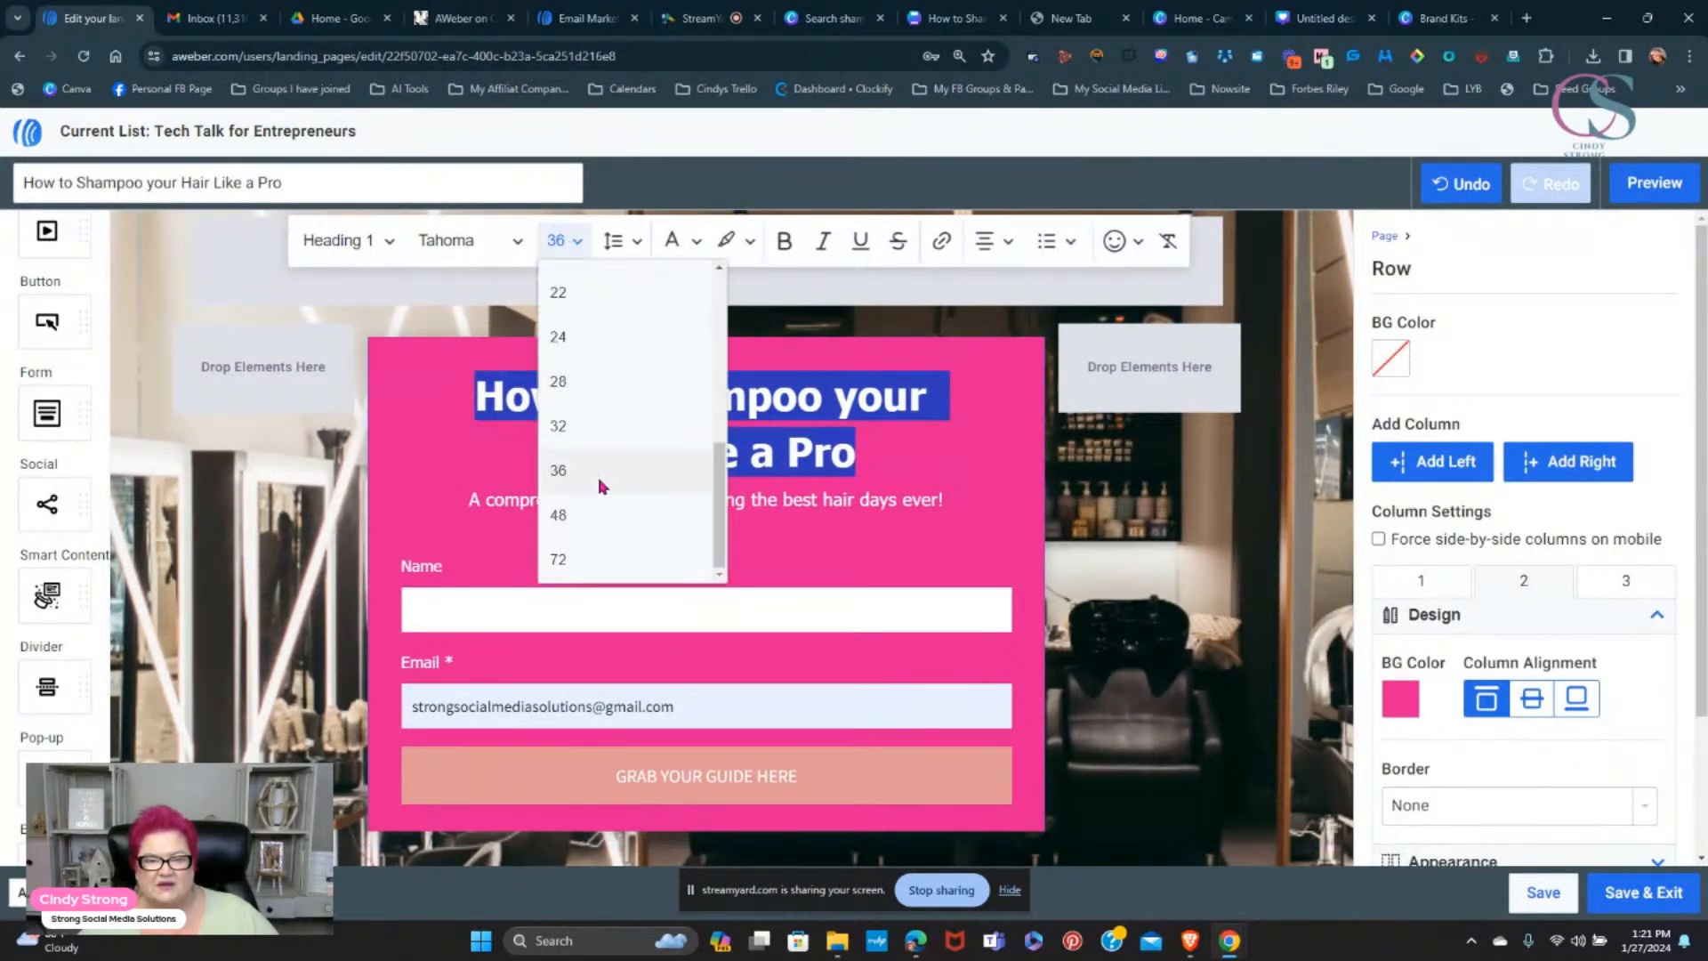
{"action": "left_click", "coordinate": [576, 425]}
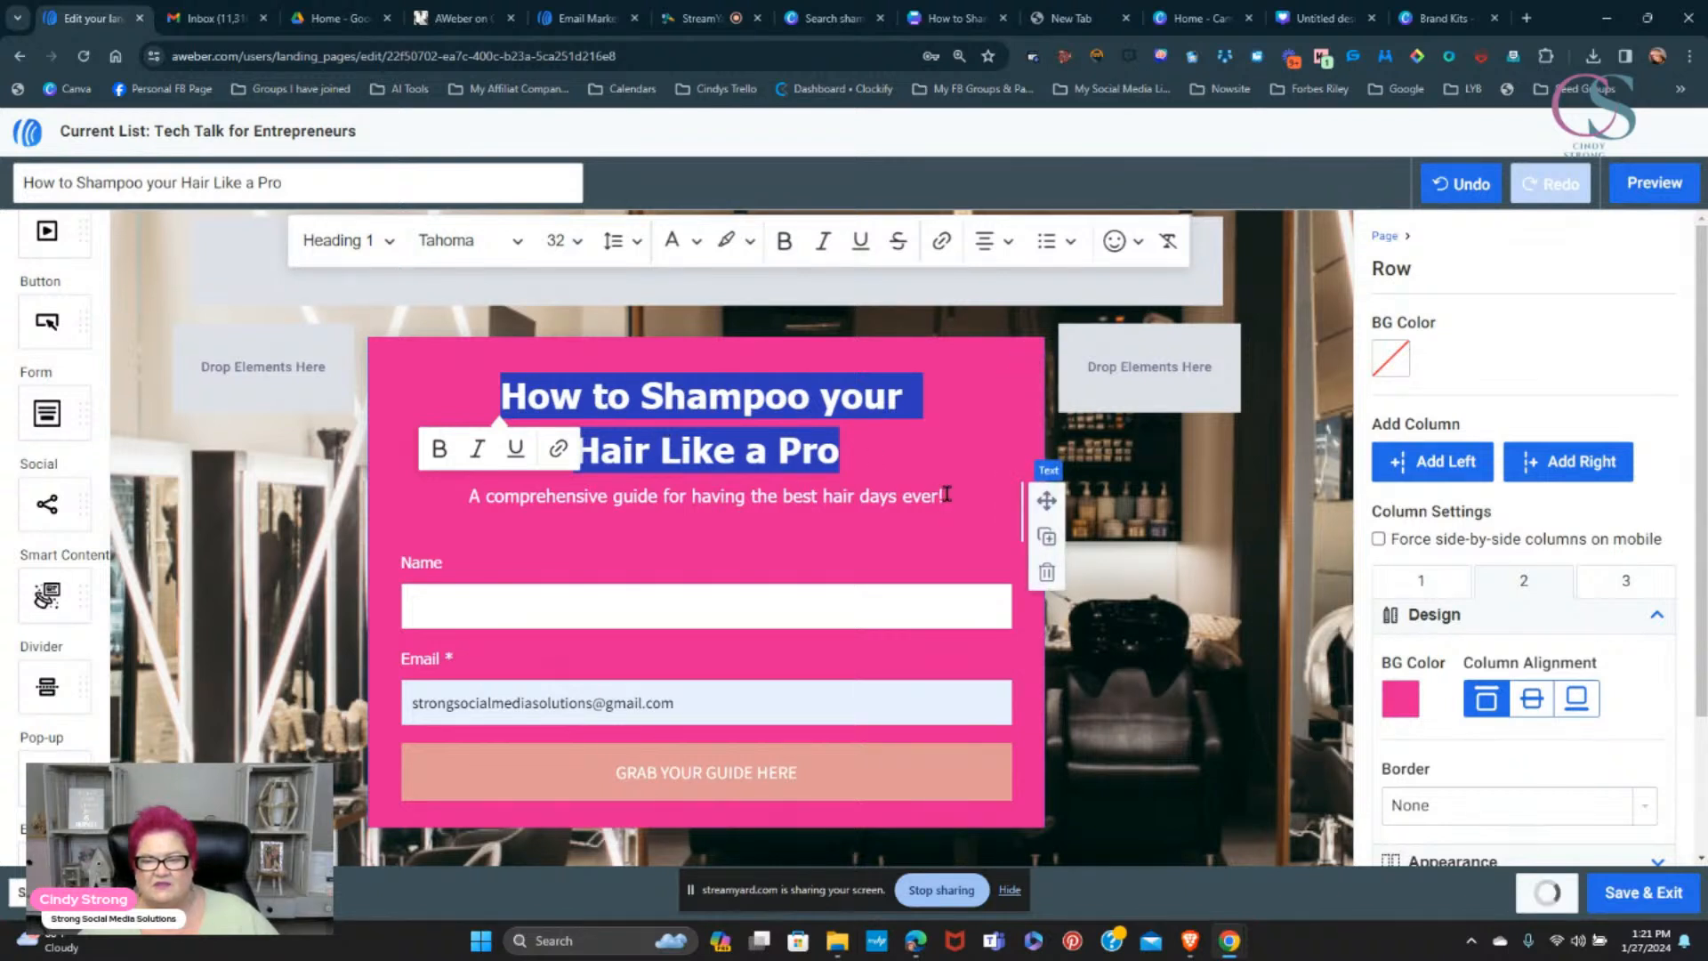
- Set the font size of the subheading "A comprehensive guide for having the best hair days ever!" to 18
{"action": "left_click_drag", "start_coordinate": [944, 496], "coordinate": [469, 495]}
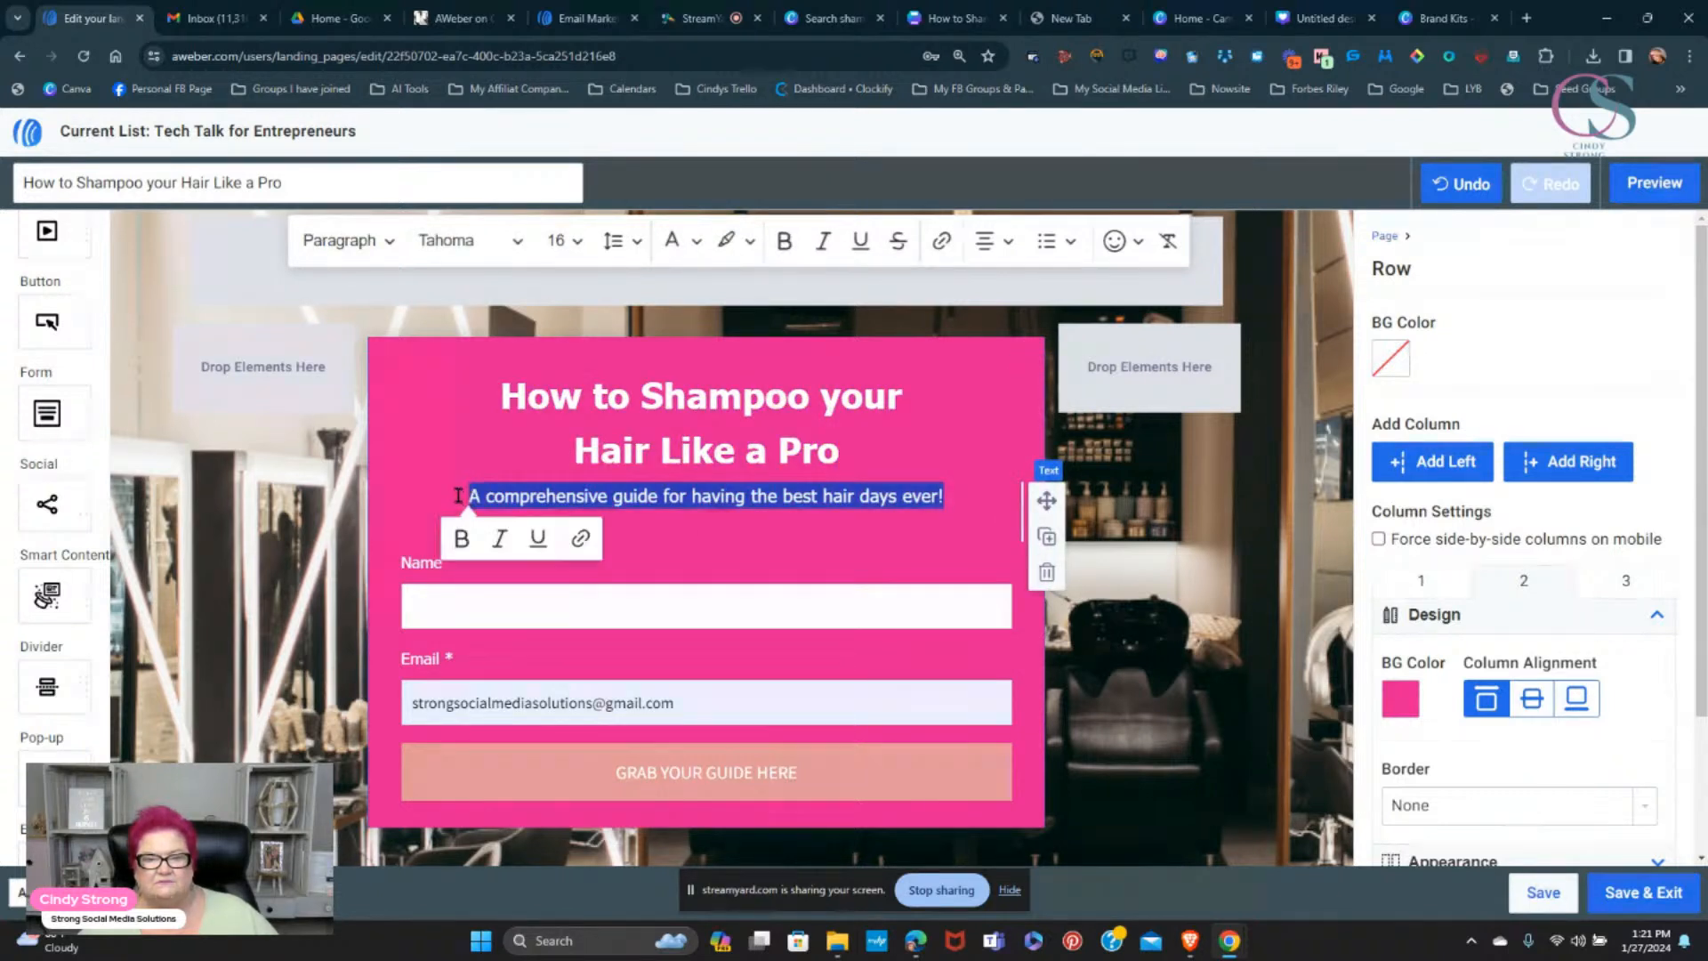
{"action": "left_click", "coordinate": [577, 242]}
{"action": "scroll", "coordinate": [587, 418], "scroll_direction": "down", "scroll_amount": 2}
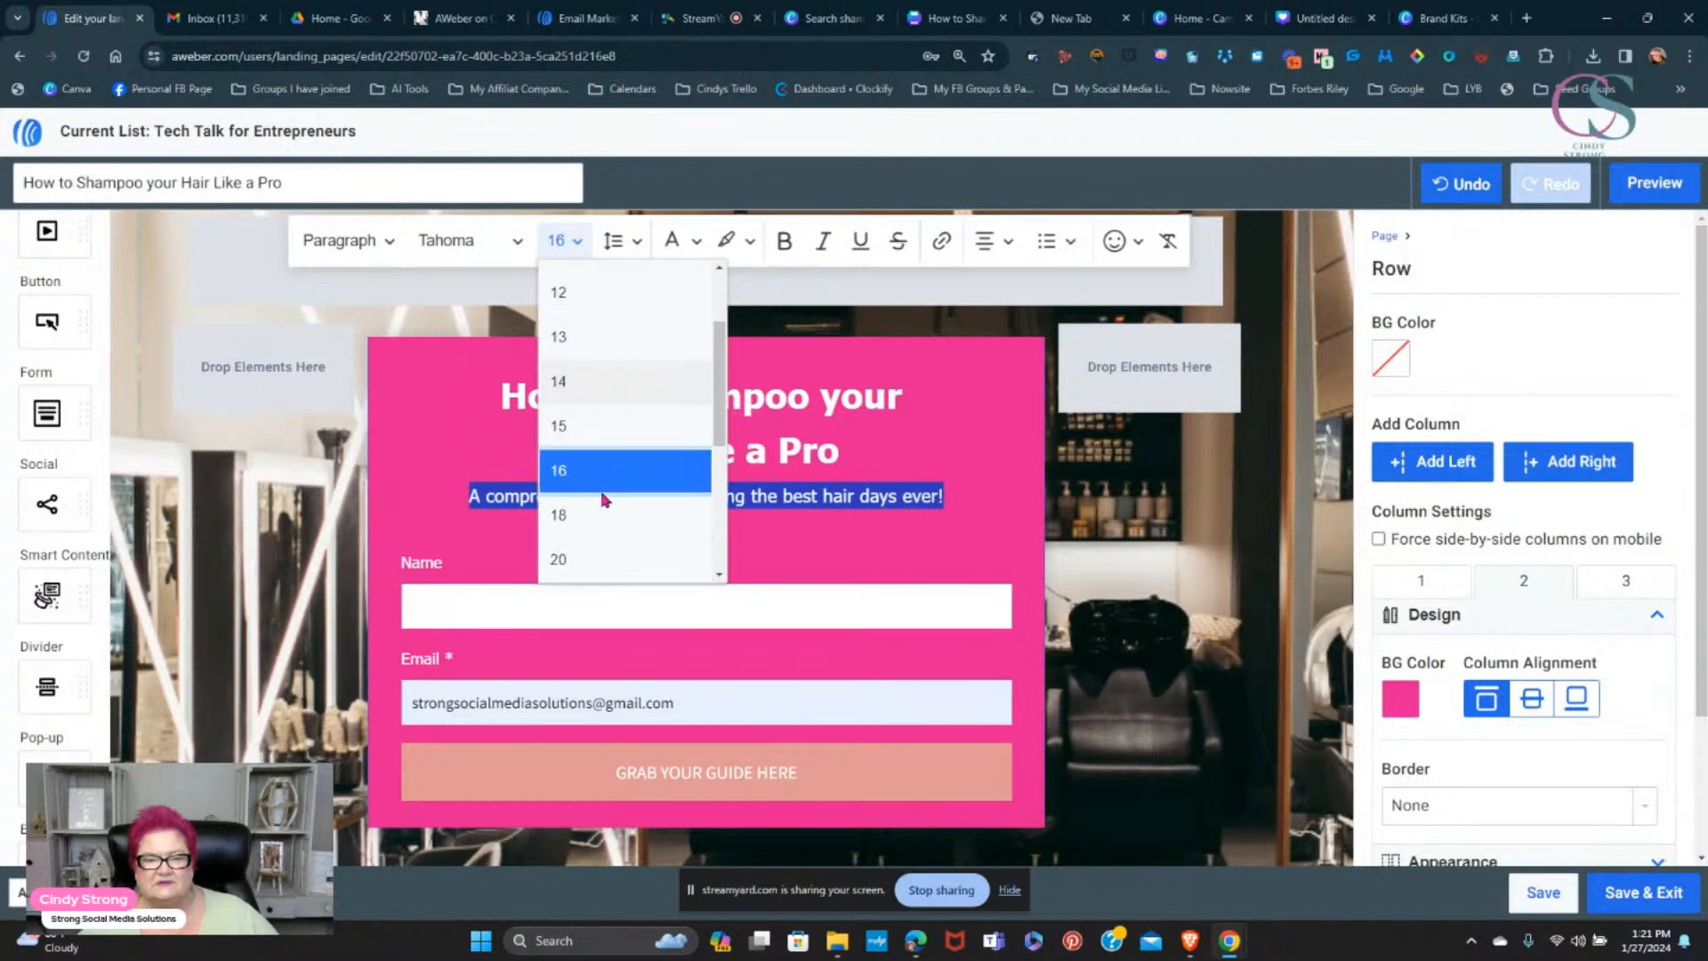
{"action": "left_click", "coordinate": [574, 514]}
{"action": "left_click", "coordinate": [780, 563]}
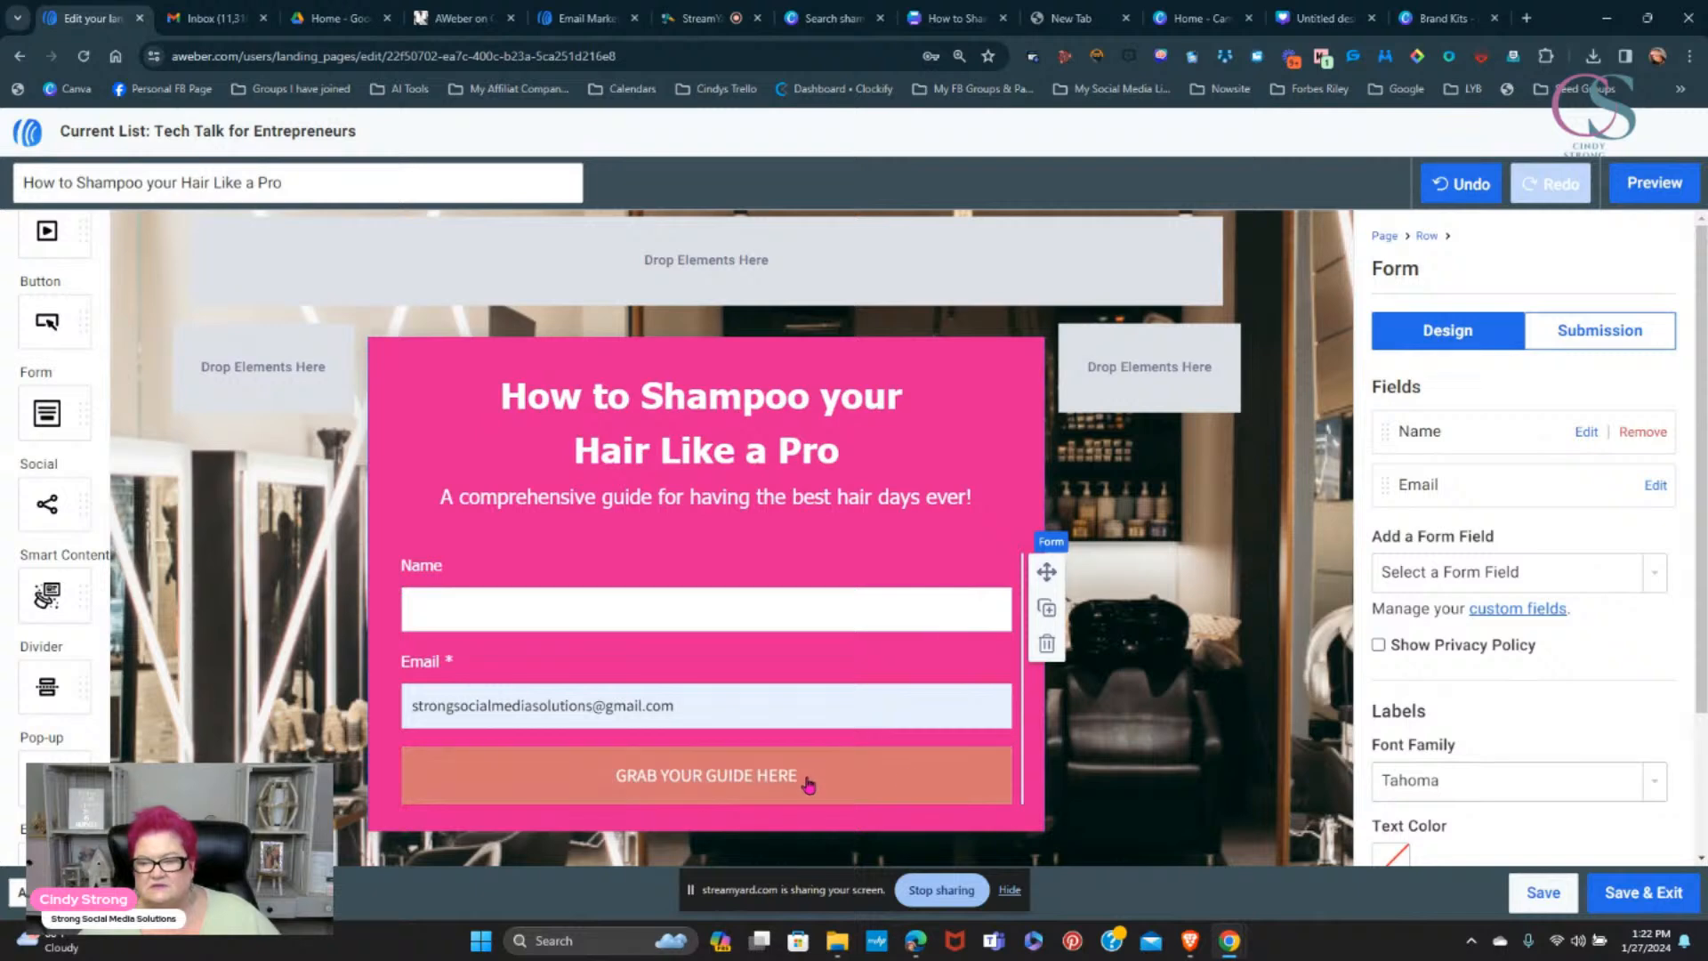
- Try red and brown palette shades for the sign-up form column's background and settle on dark brown #4D3A1F
{"action": "scroll", "coordinate": [1067, 533], "scroll_direction": "down", "scroll_amount": 2}
{"action": "scroll", "coordinate": [1098, 463], "scroll_direction": "up", "scroll_amount": 2}
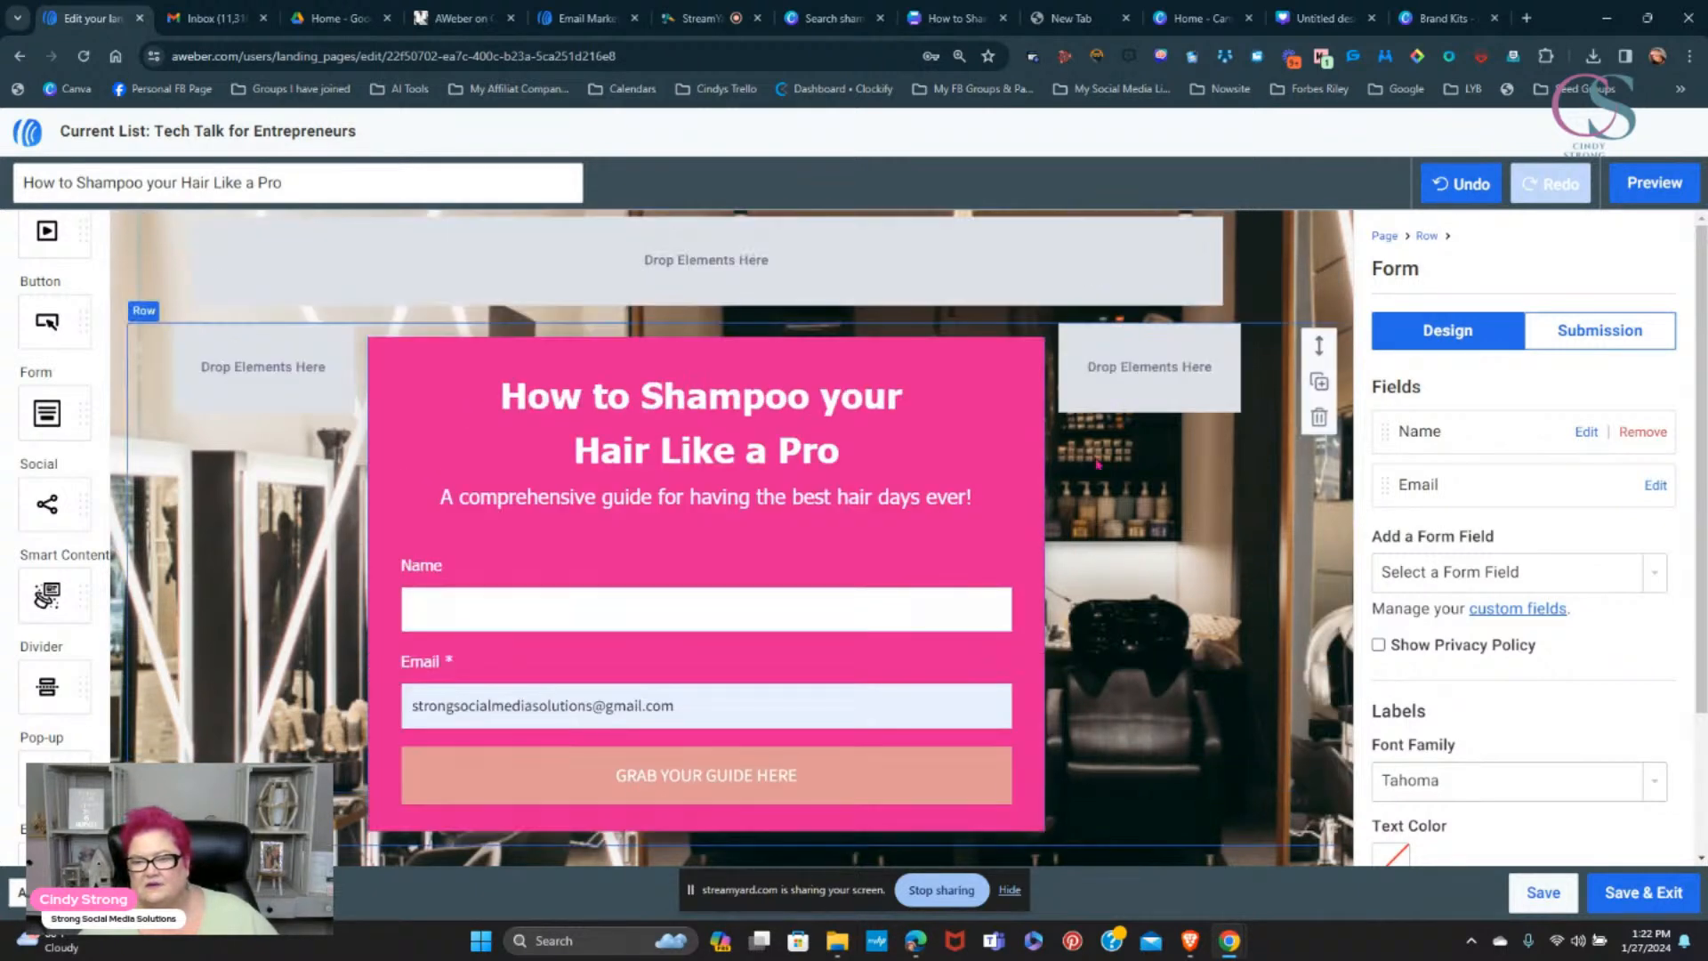
{"action": "left_click", "coordinate": [1098, 463]}
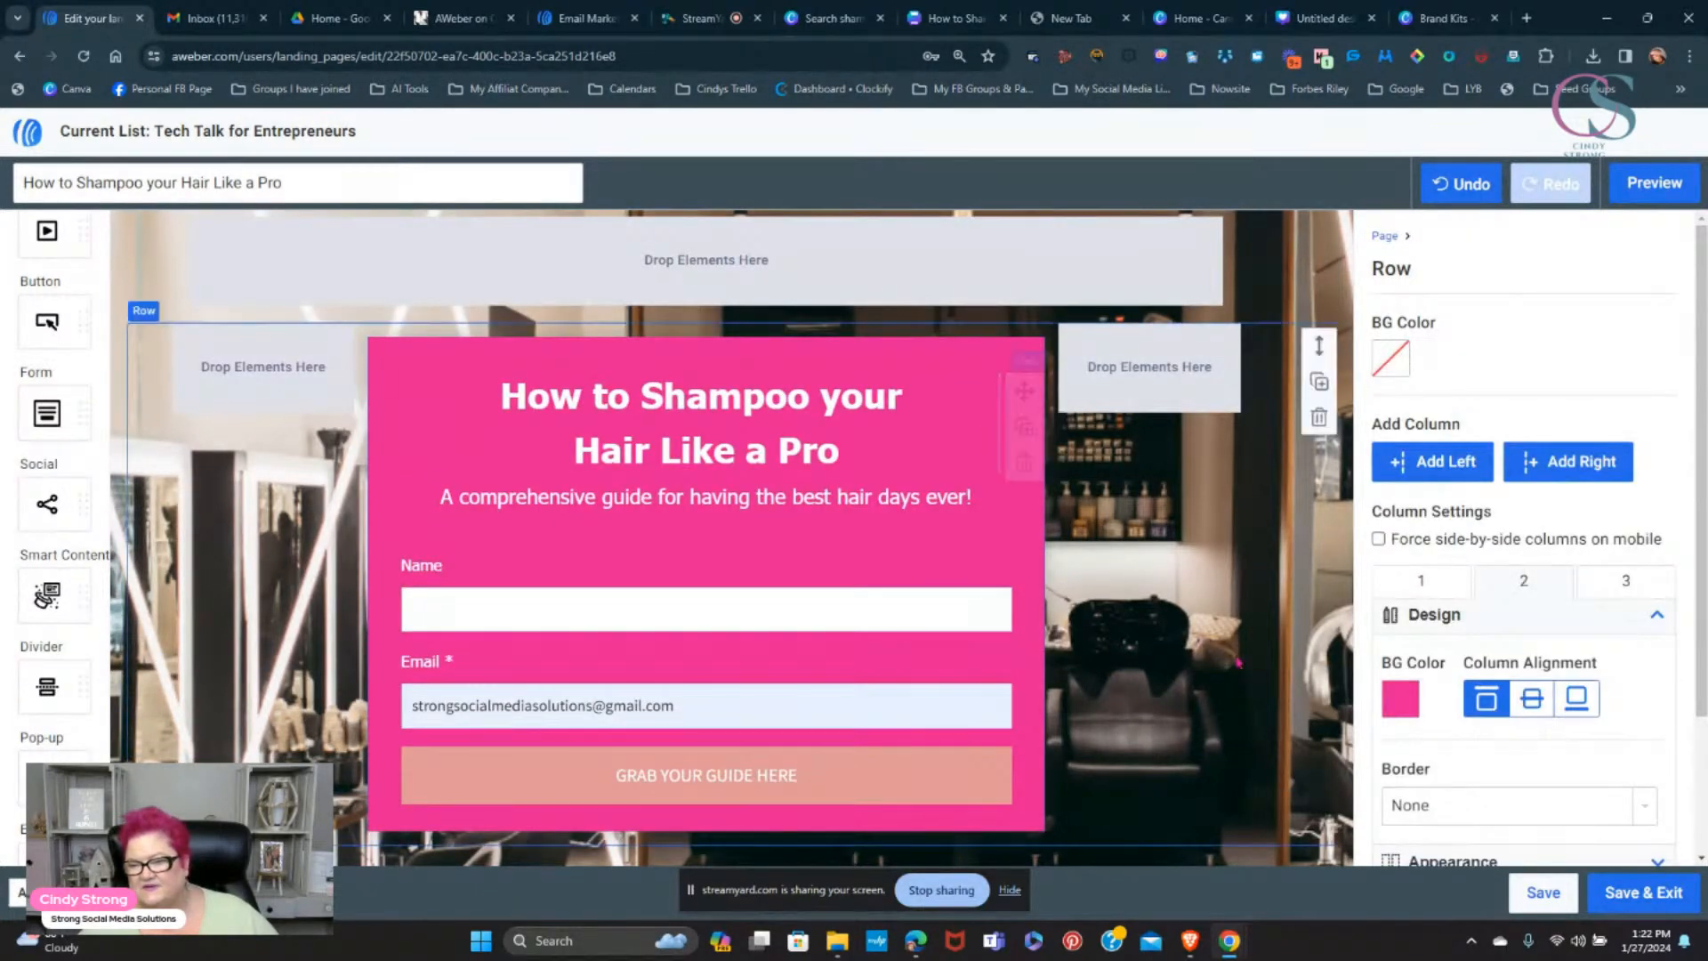
{"action": "left_click", "coordinate": [1396, 701]}
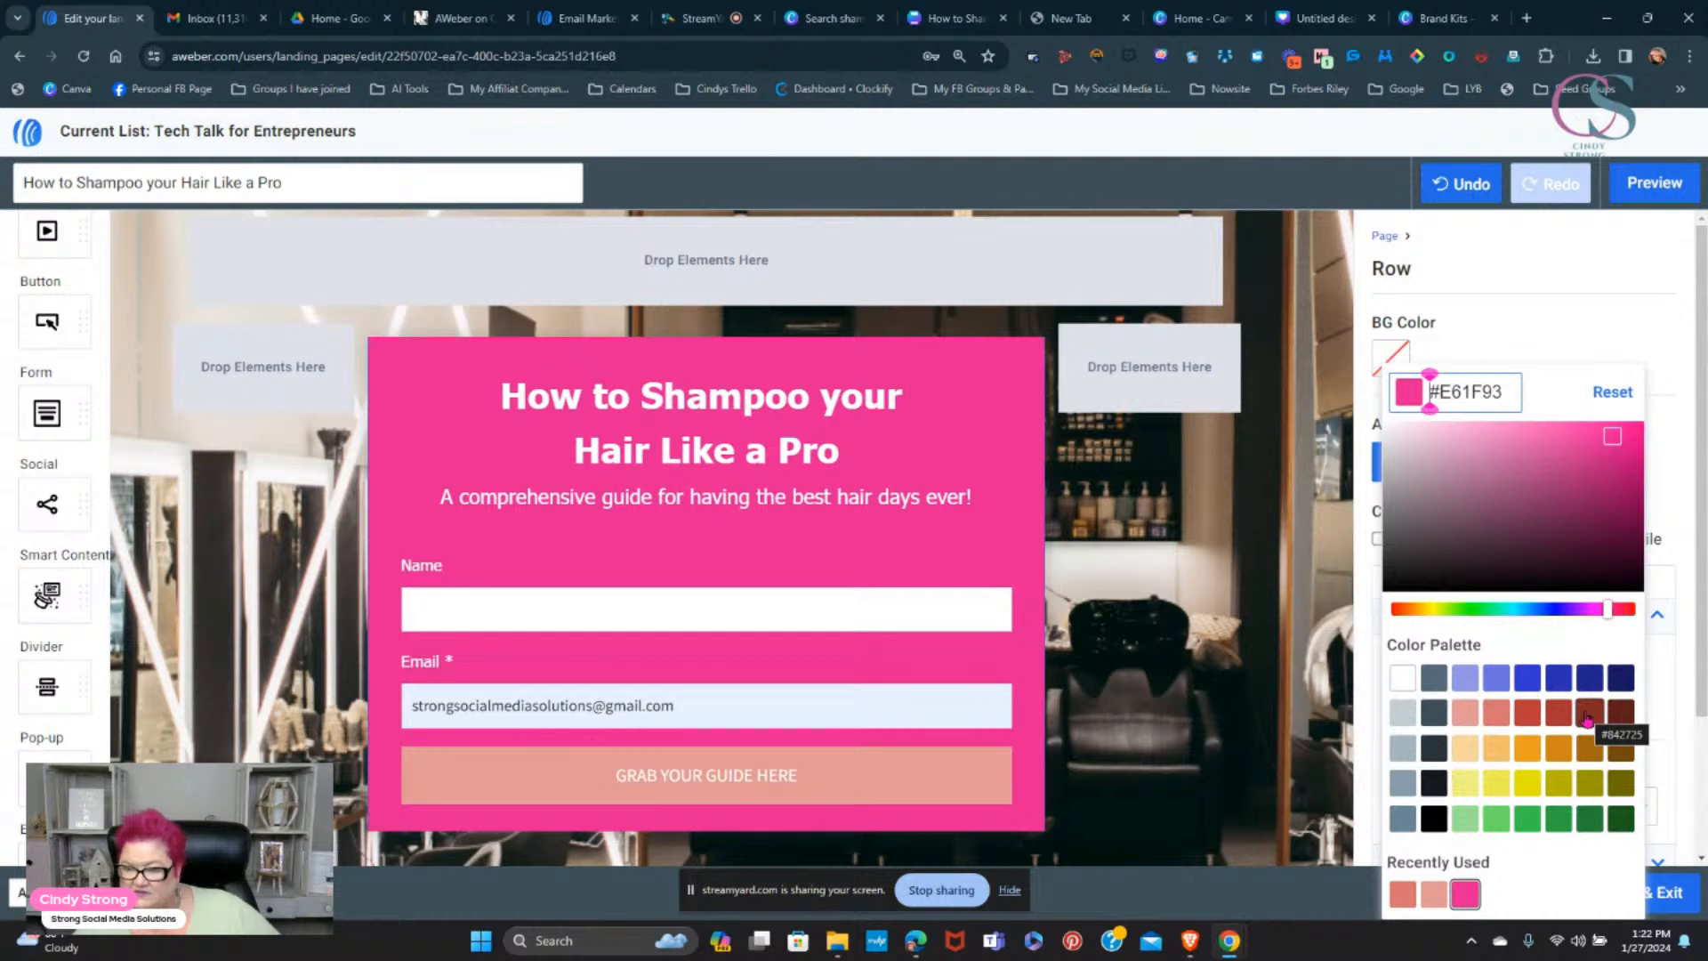
{"action": "left_click", "coordinate": [1618, 723]}
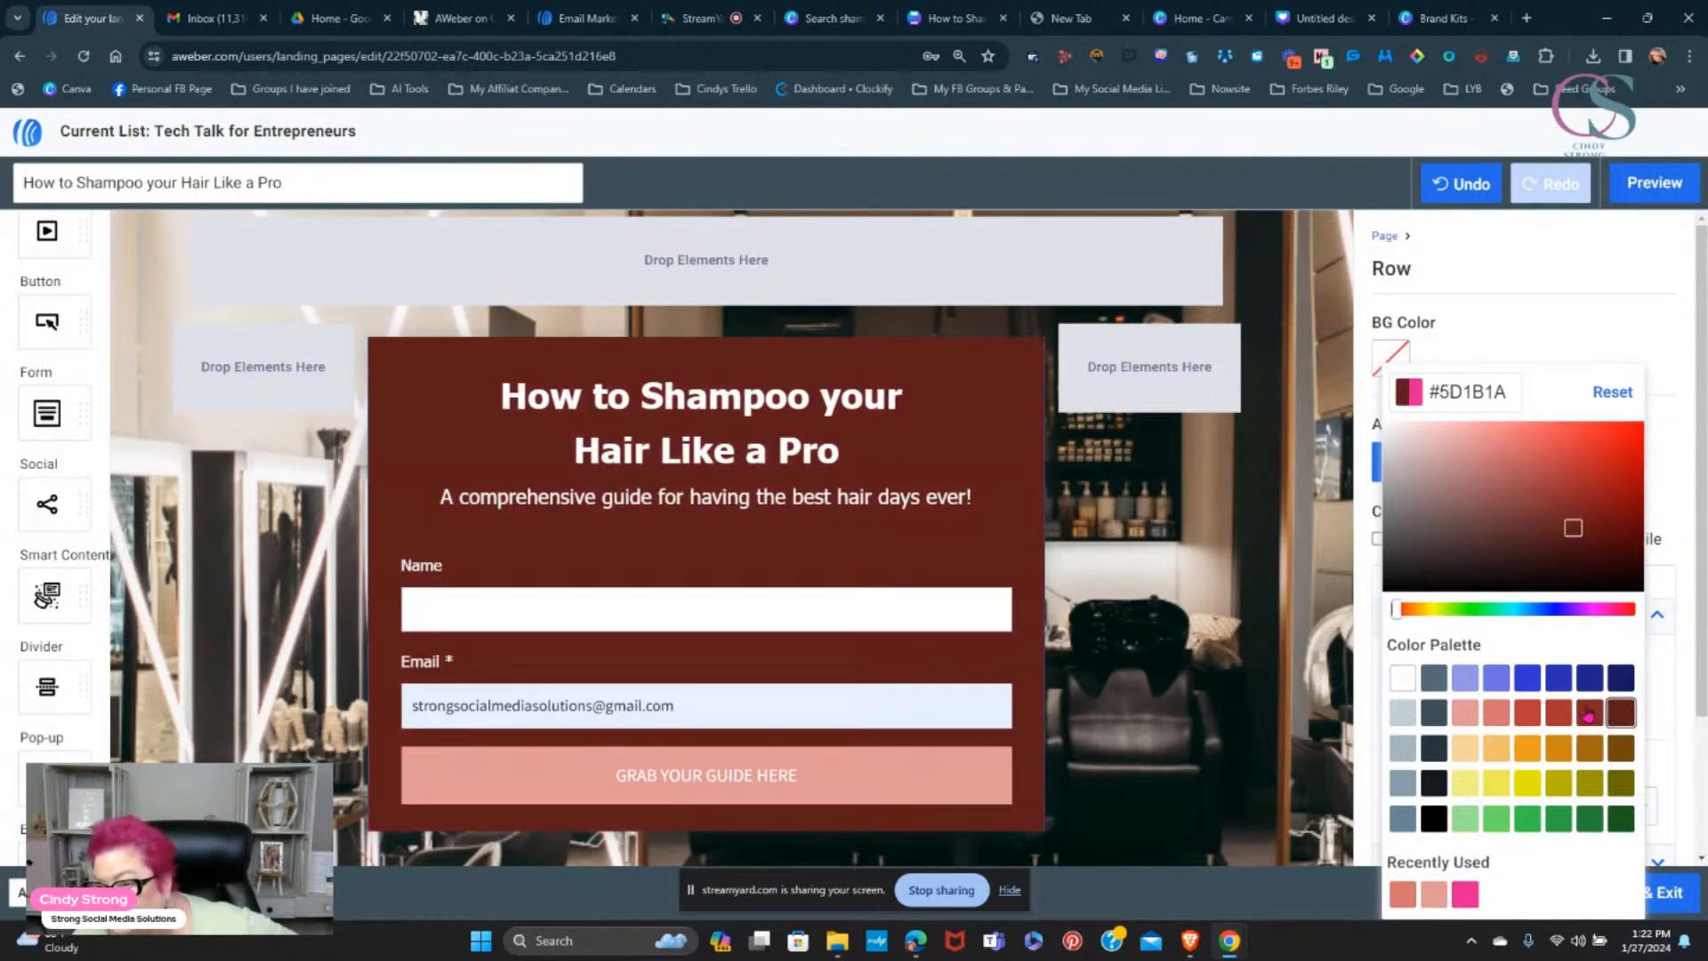
{"action": "left_click", "coordinate": [1589, 715]}
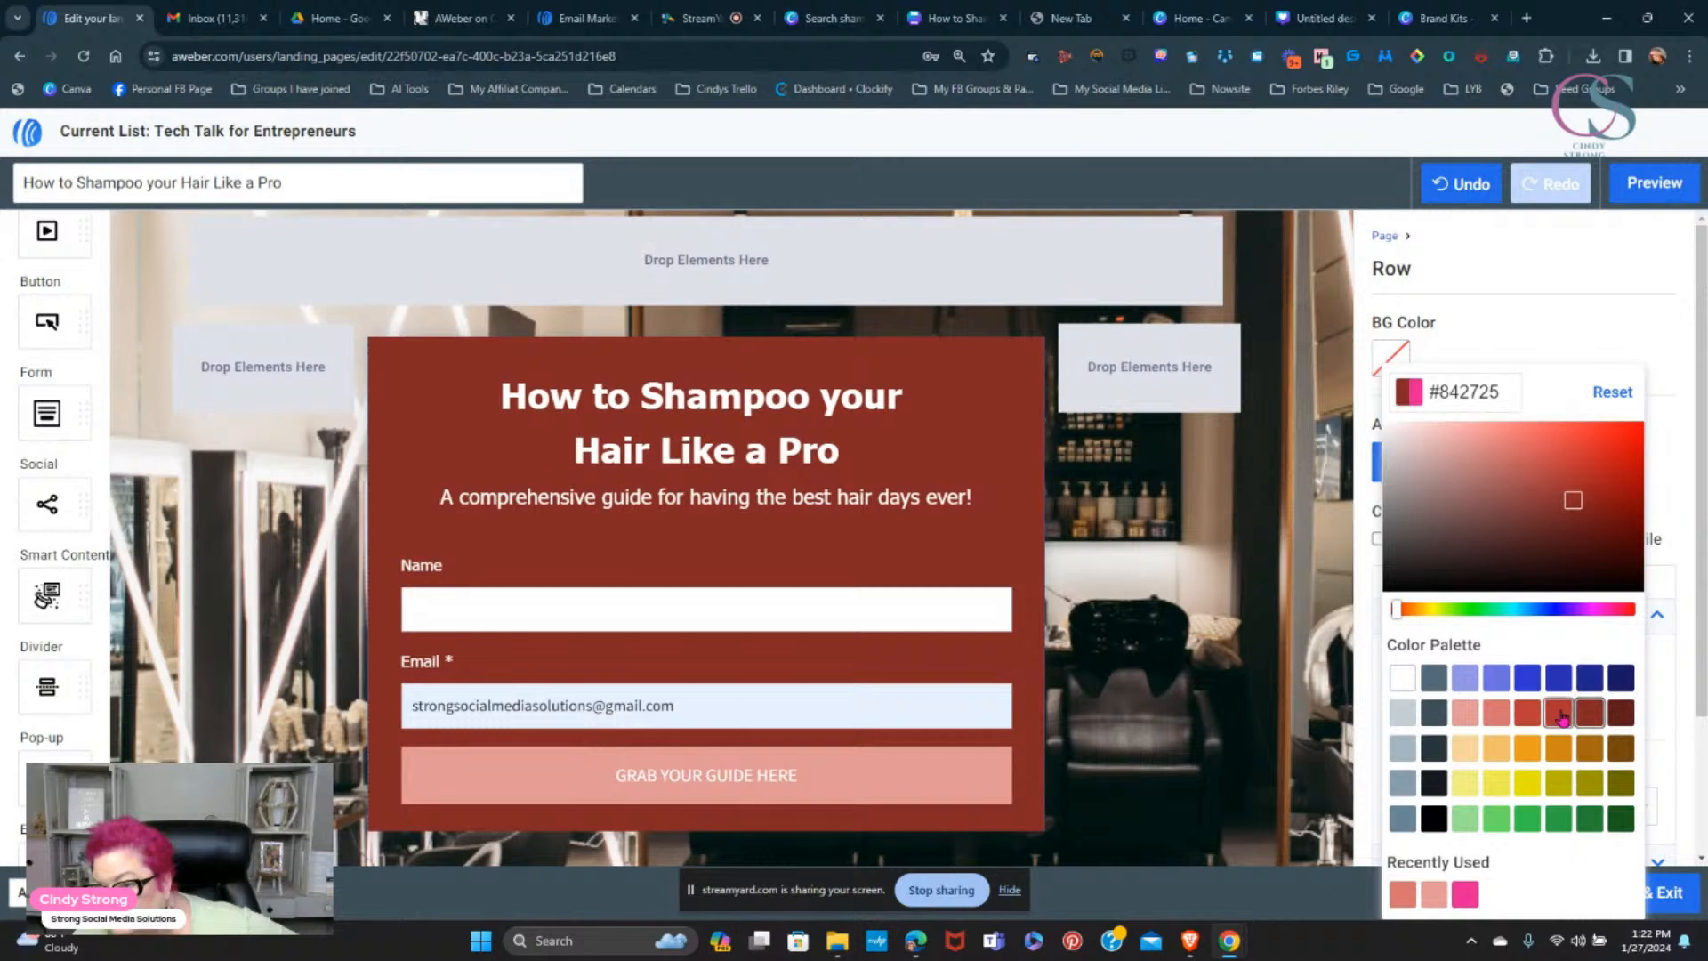
{"action": "left_click", "coordinate": [1563, 715]}
{"action": "left_click", "coordinate": [1588, 750]}
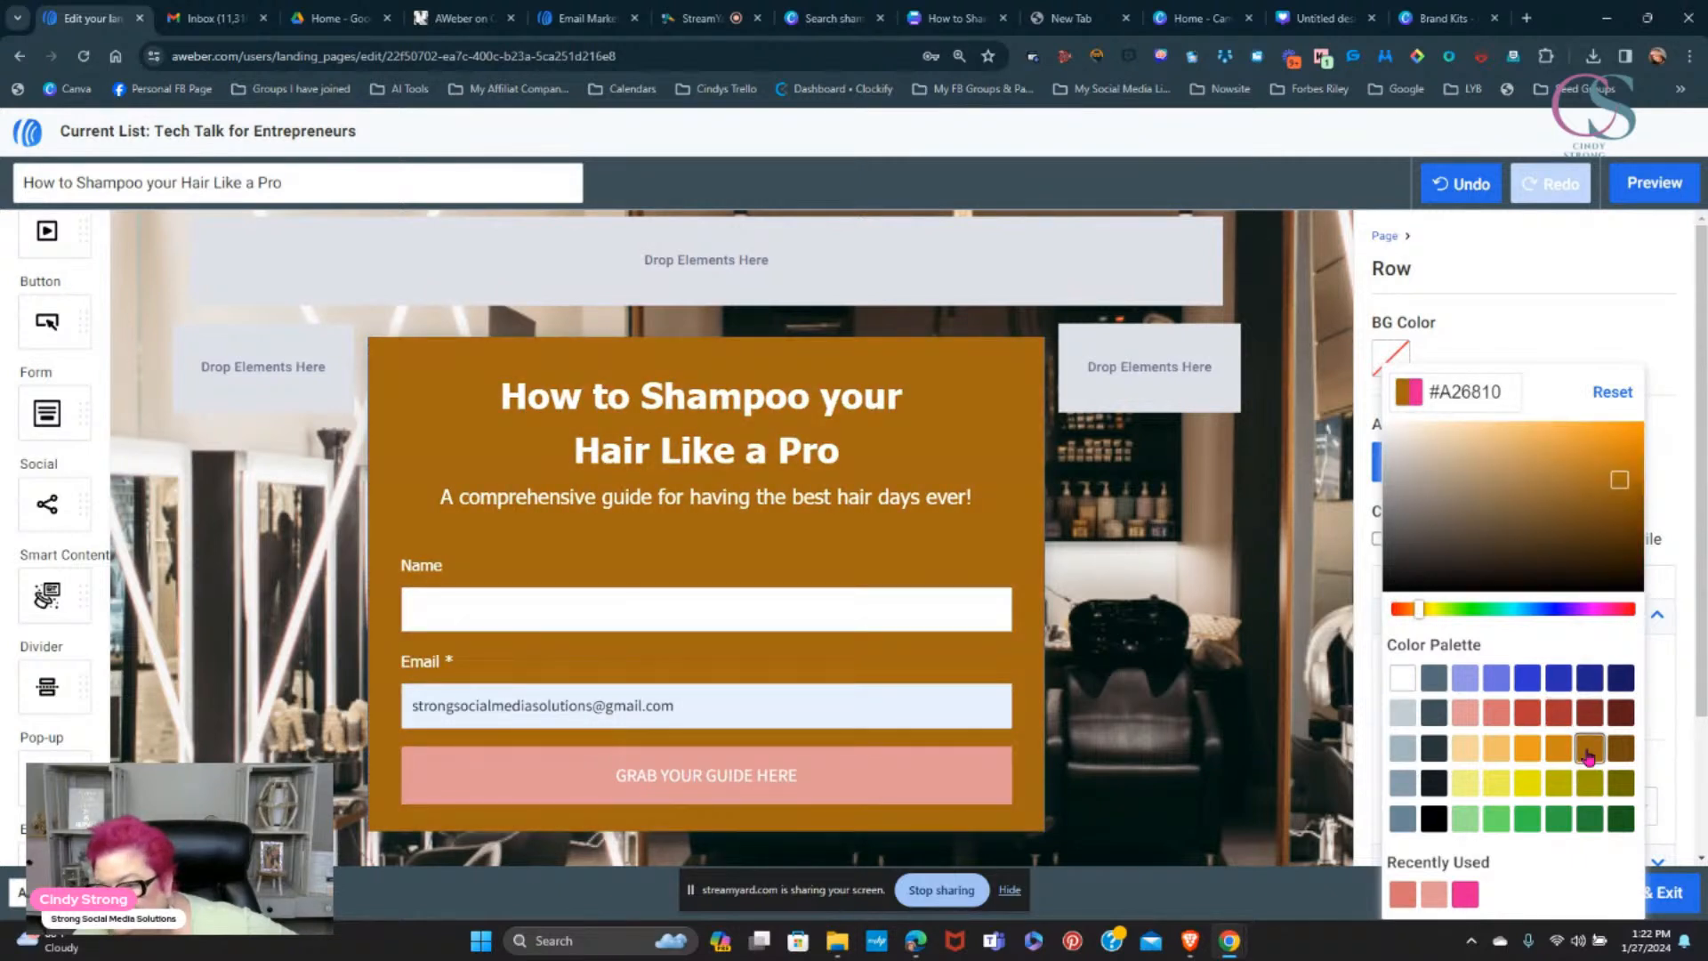
{"action": "left_click", "coordinate": [1622, 750]}
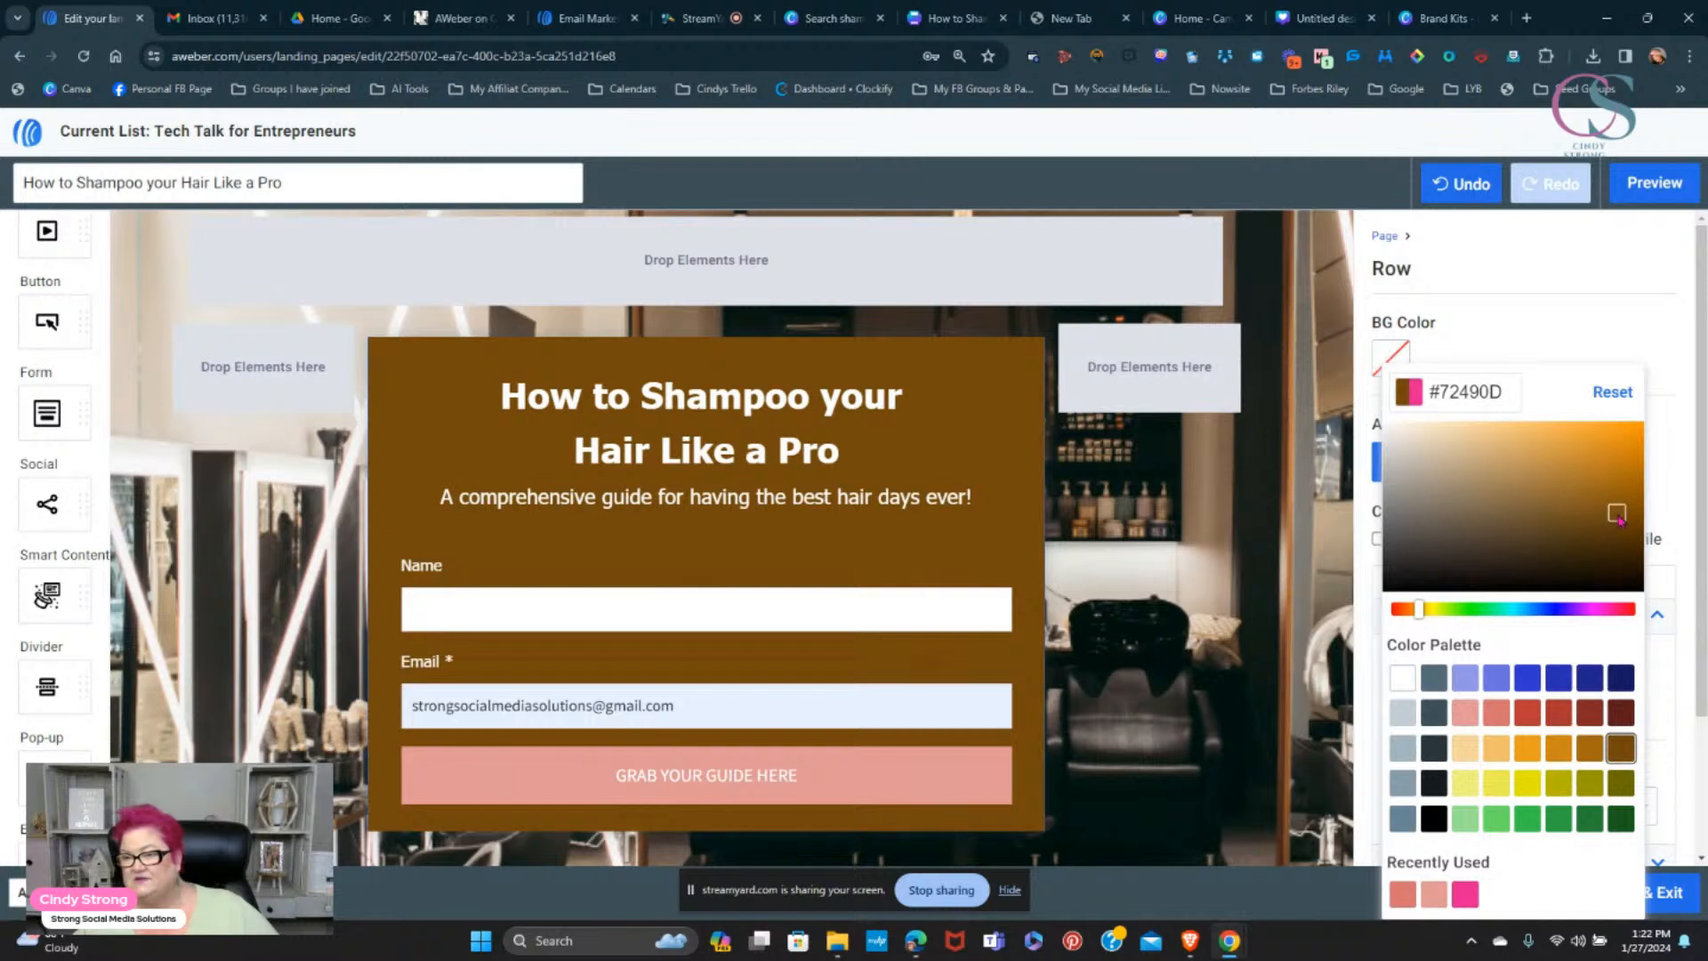
{"action": "mouse_move", "coordinate": [1619, 522]}
{"action": "left_mouse_down"}
{"action": "mouse_move", "coordinate": [1528, 537]}
{"action": "mouse_move", "coordinate": [1542, 548]}
{"action": "left_mouse_up"}
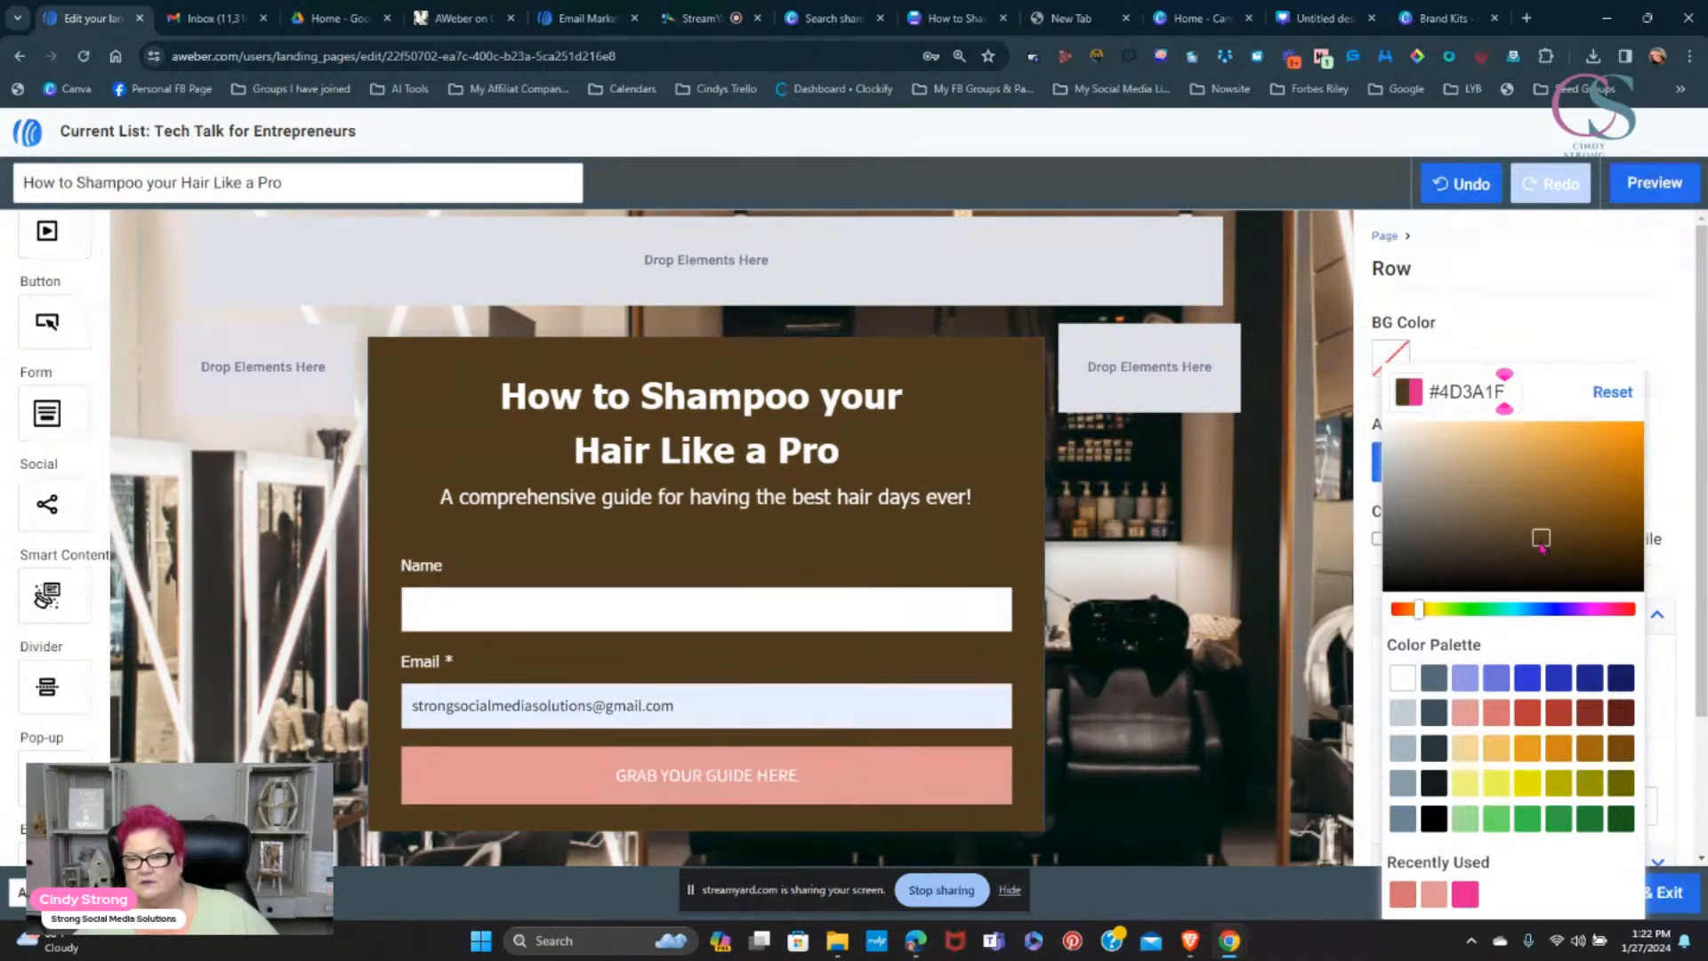
- Set the color of the "GRAB YOUR GUIDE HERE" button to #7A613D, a lighter shade of the form's brown
{"action": "left_click", "coordinate": [919, 778]}
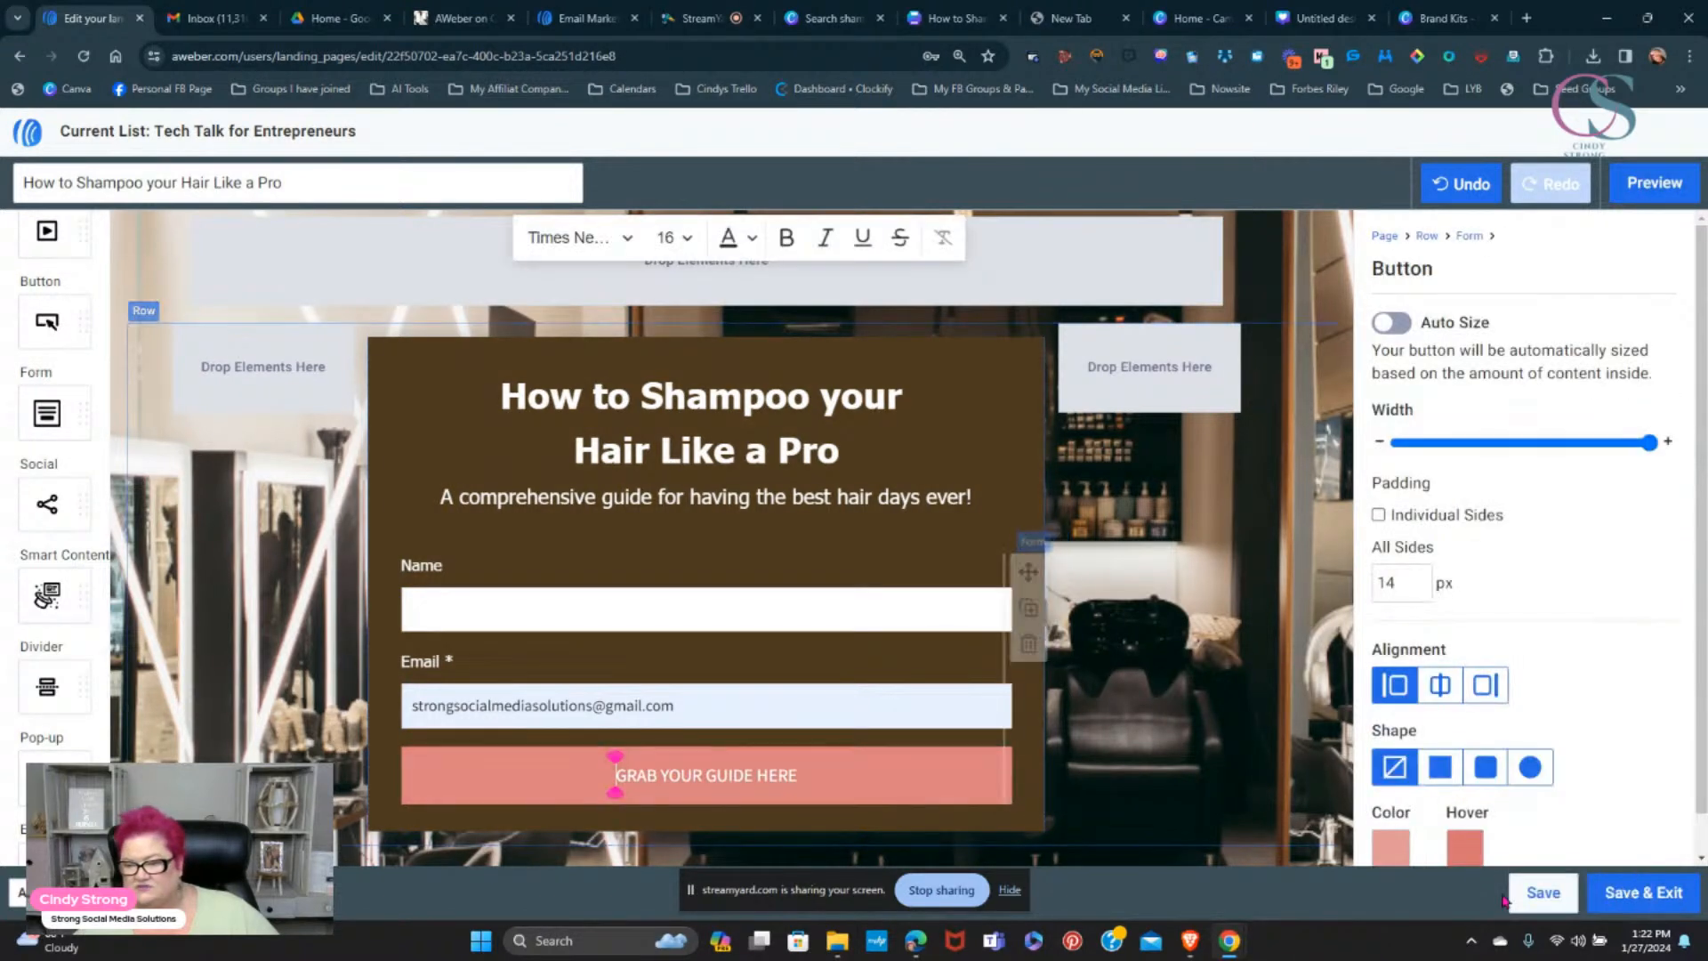
{"action": "left_click", "coordinate": [1387, 845]}
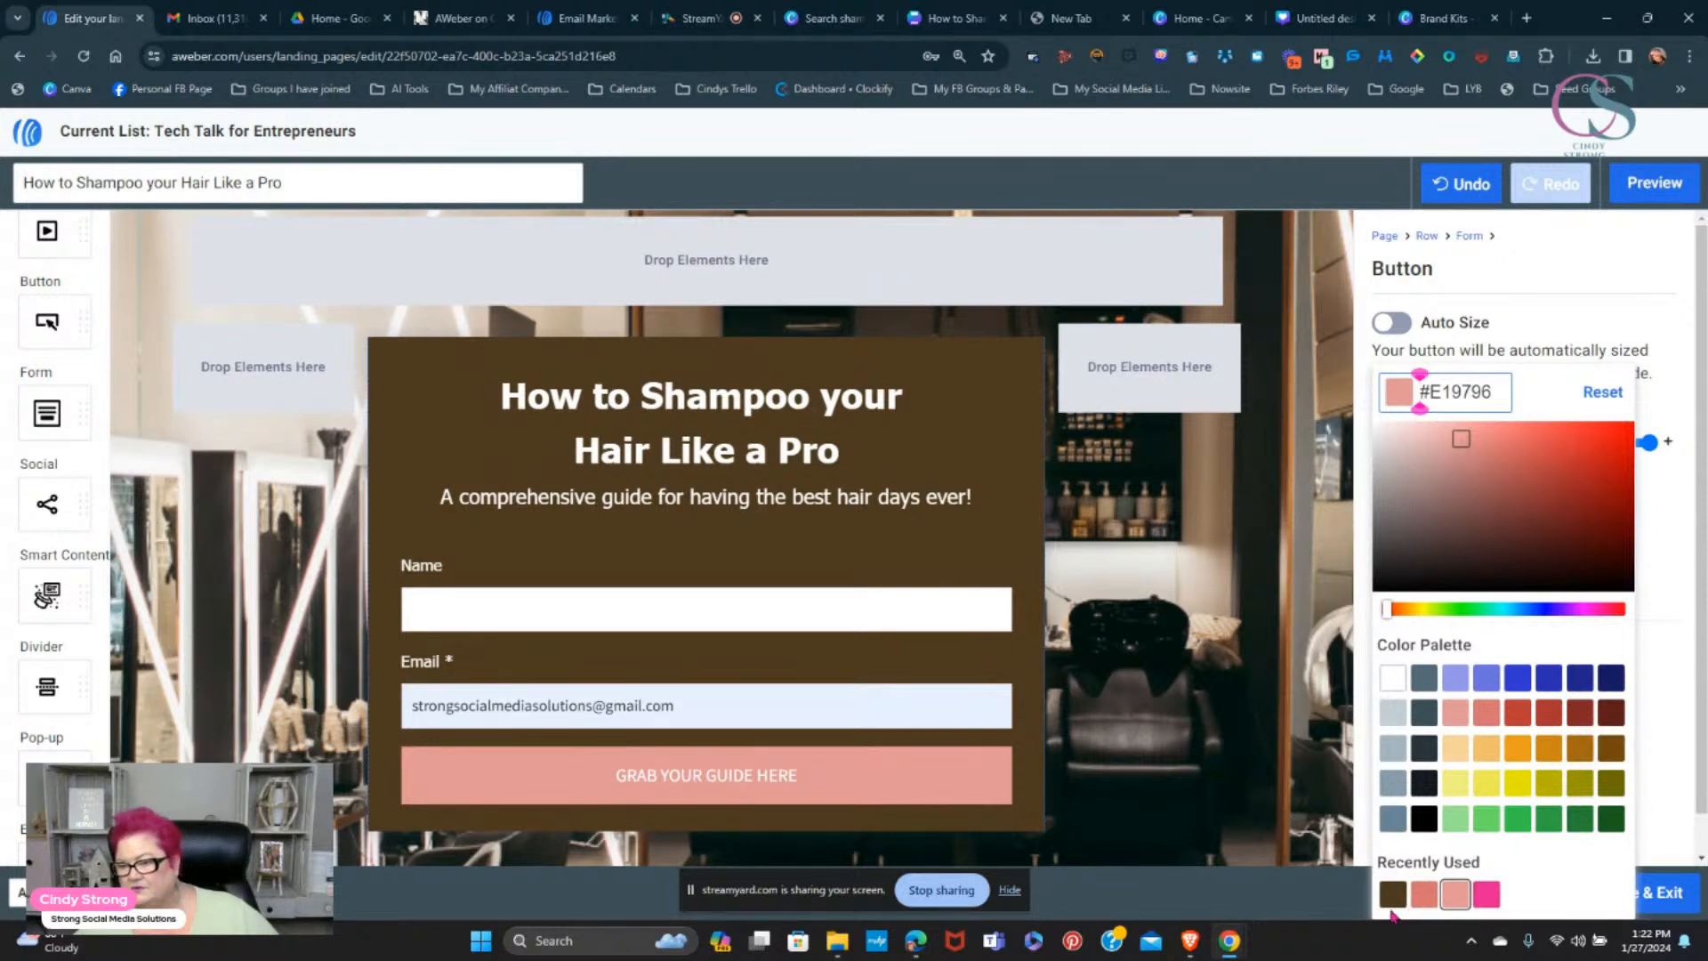
{"action": "left_click", "coordinate": [1393, 894]}
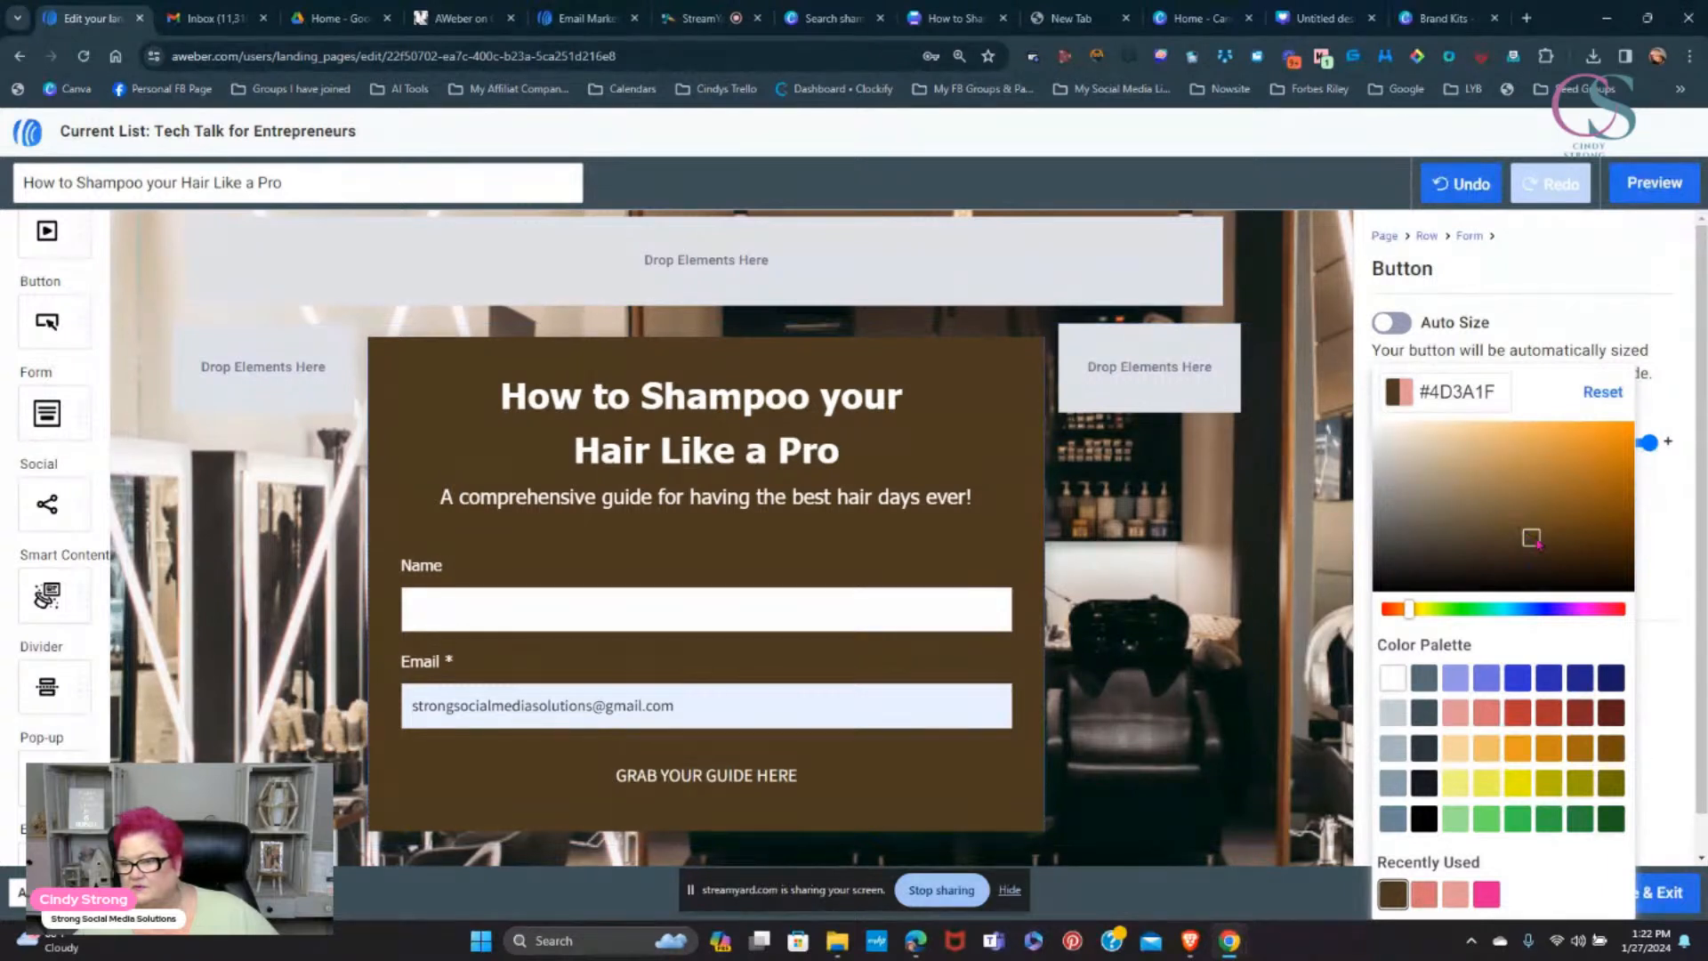
{"action": "left_click_drag", "start_coordinate": [1536, 543], "coordinate": [1506, 517]}
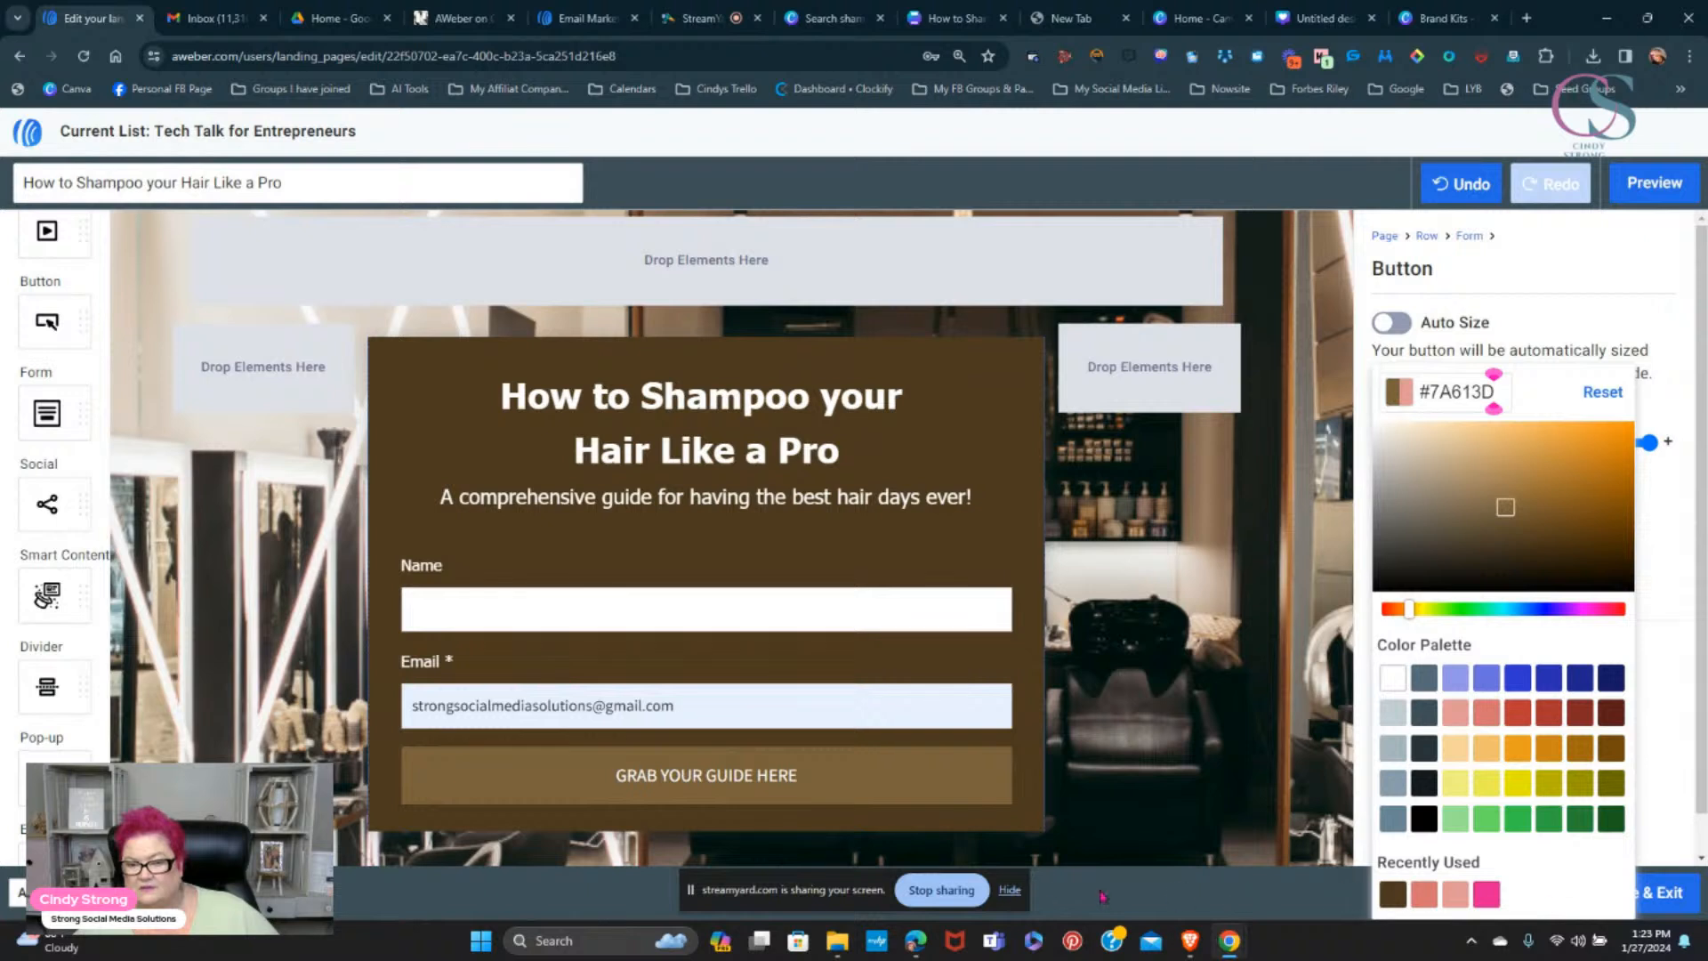
- Set the hover color of the "GRAB YOUR GUIDE HERE" button to golden brown #9C773B
{"action": "scroll", "coordinate": [1334, 801], "scroll_direction": "down", "scroll_amount": 2}
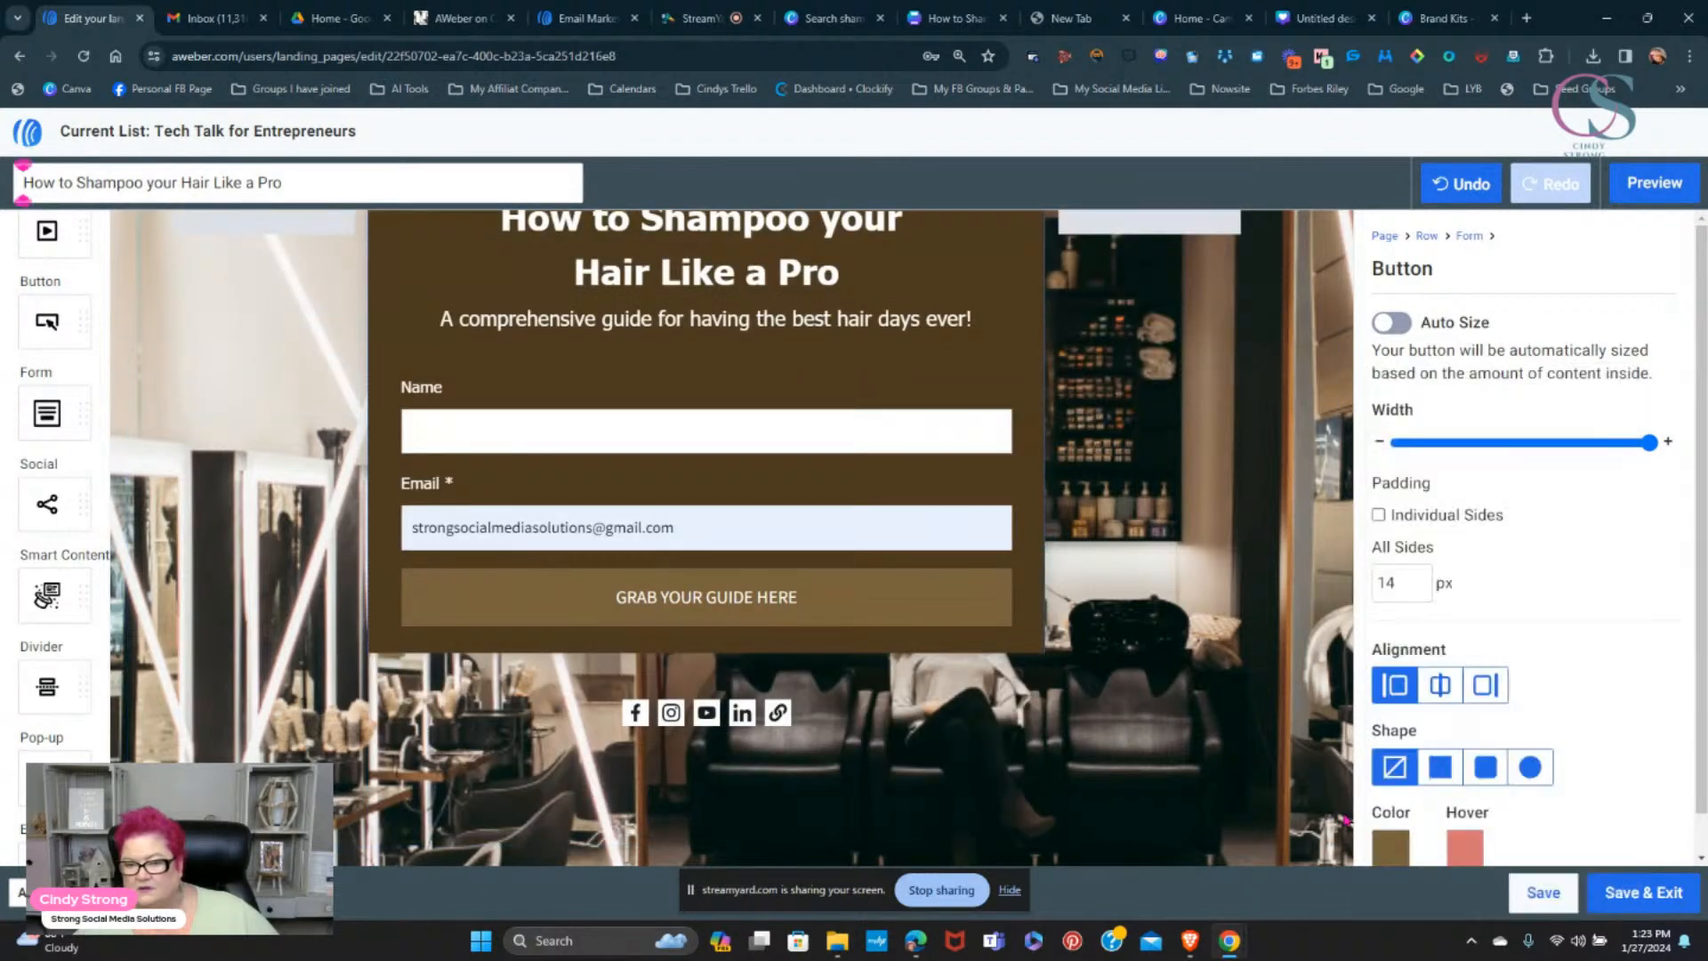
{"action": "left_click", "coordinate": [1465, 850]}
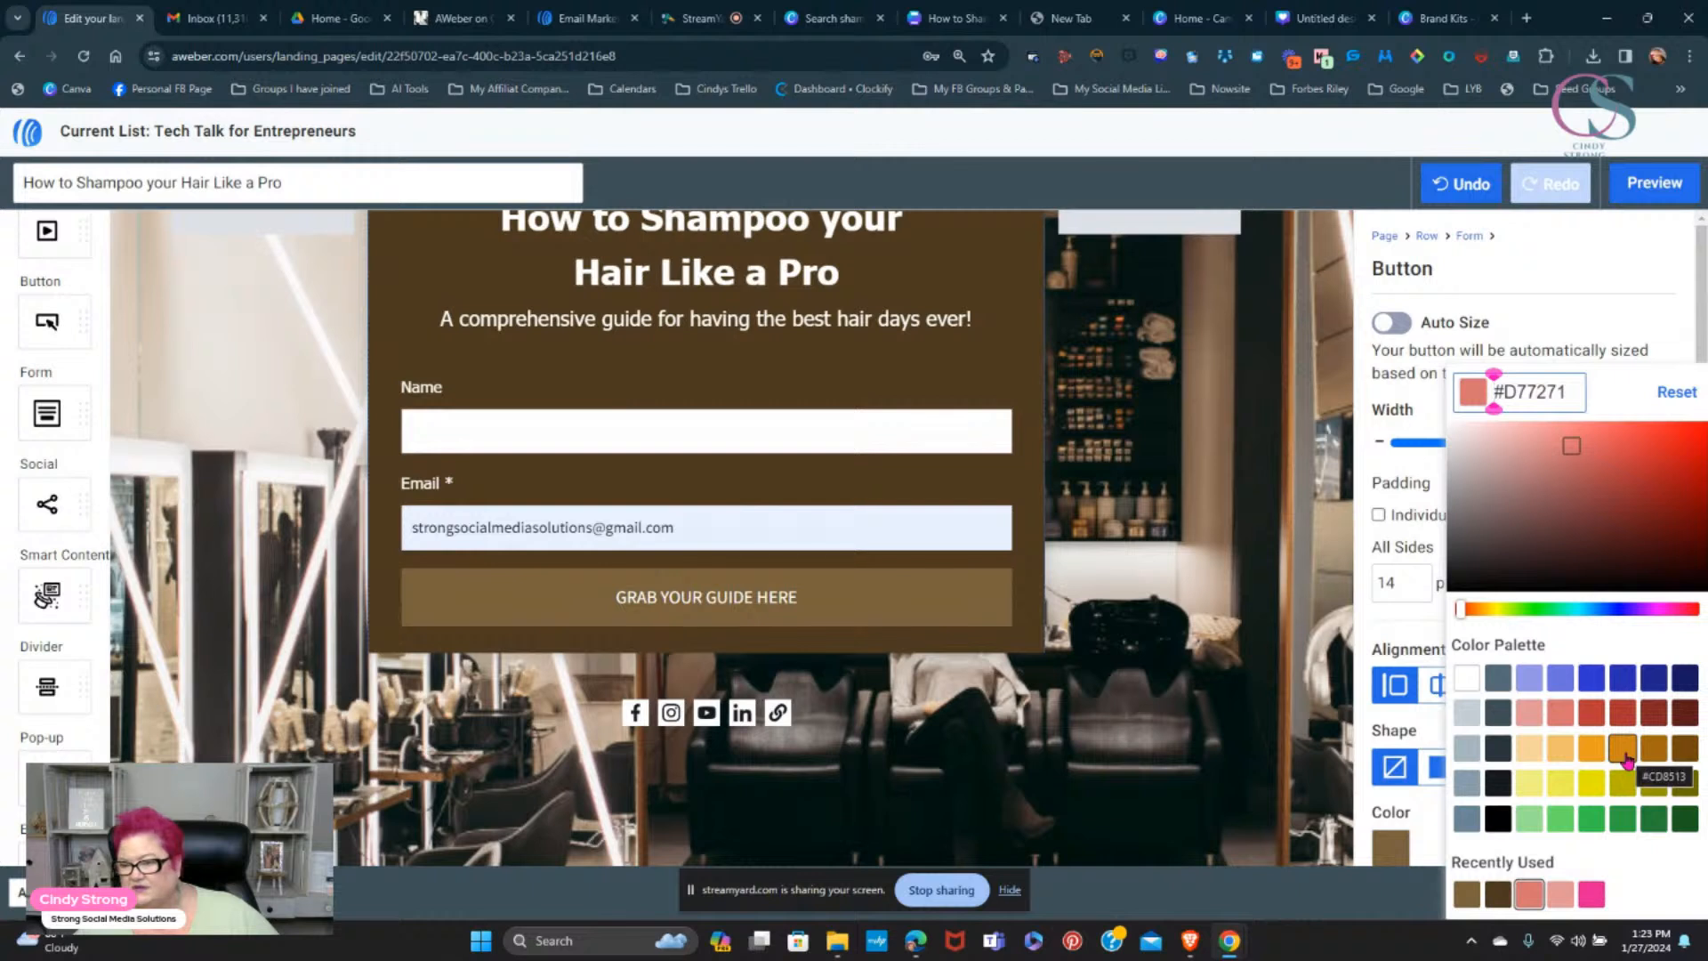
{"action": "left_click", "coordinate": [1622, 752]}
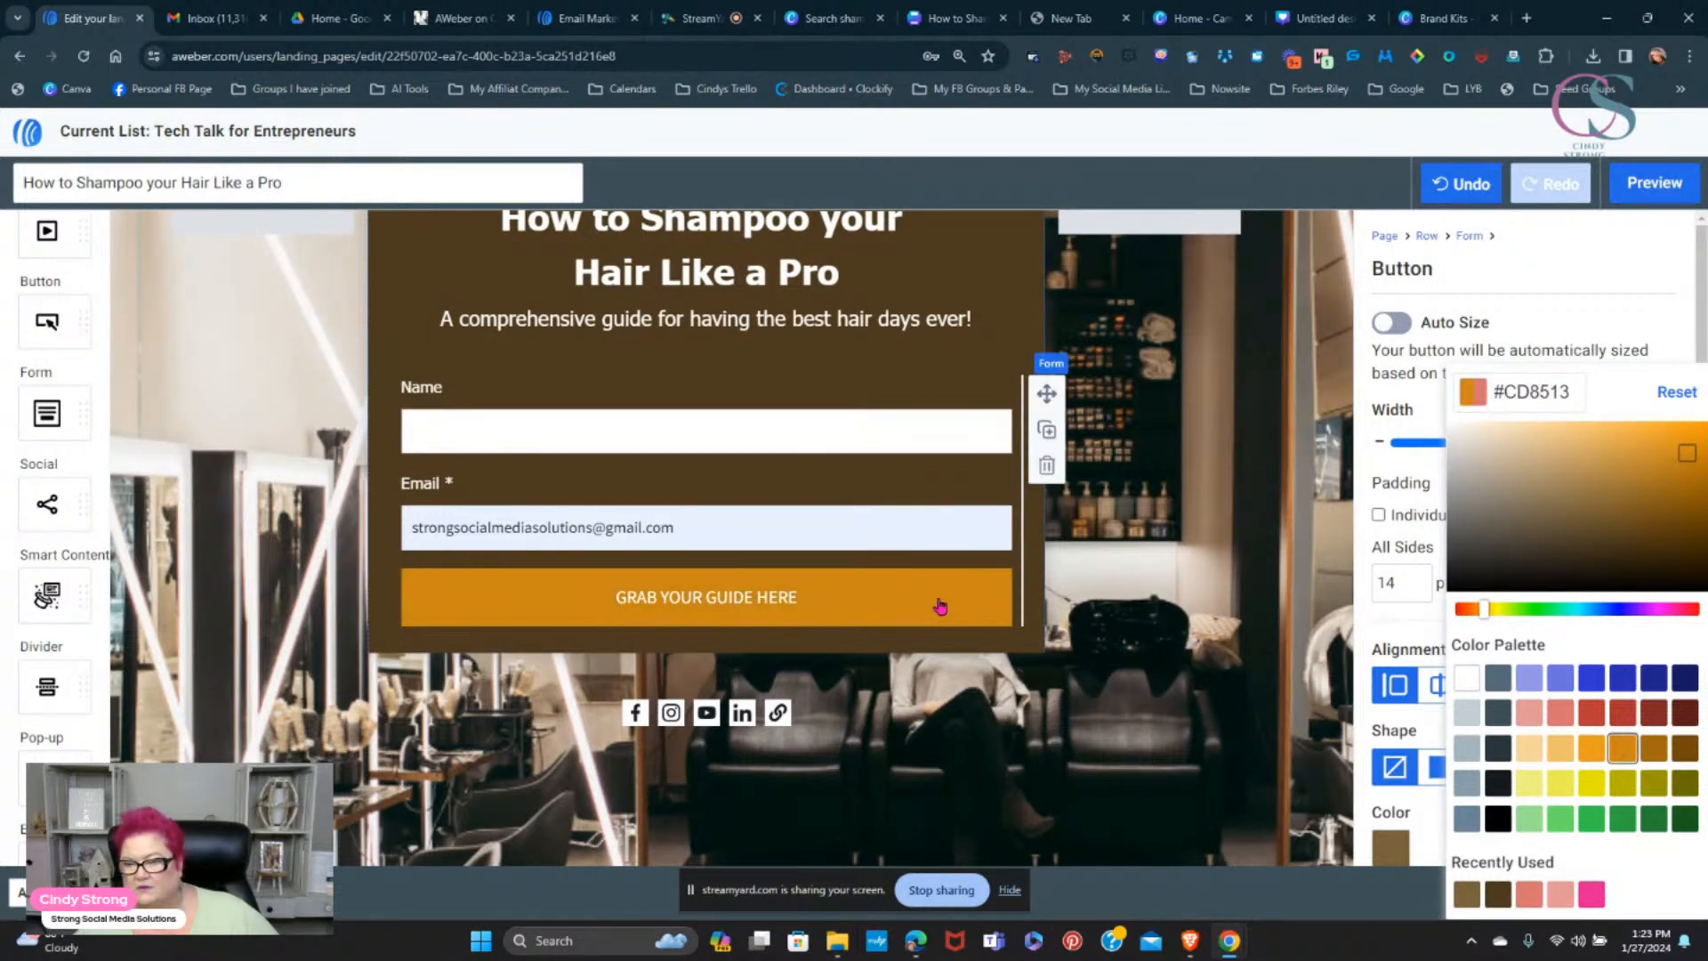
{"action": "left_click_drag", "start_coordinate": [1687, 460], "coordinate": [1610, 485]}
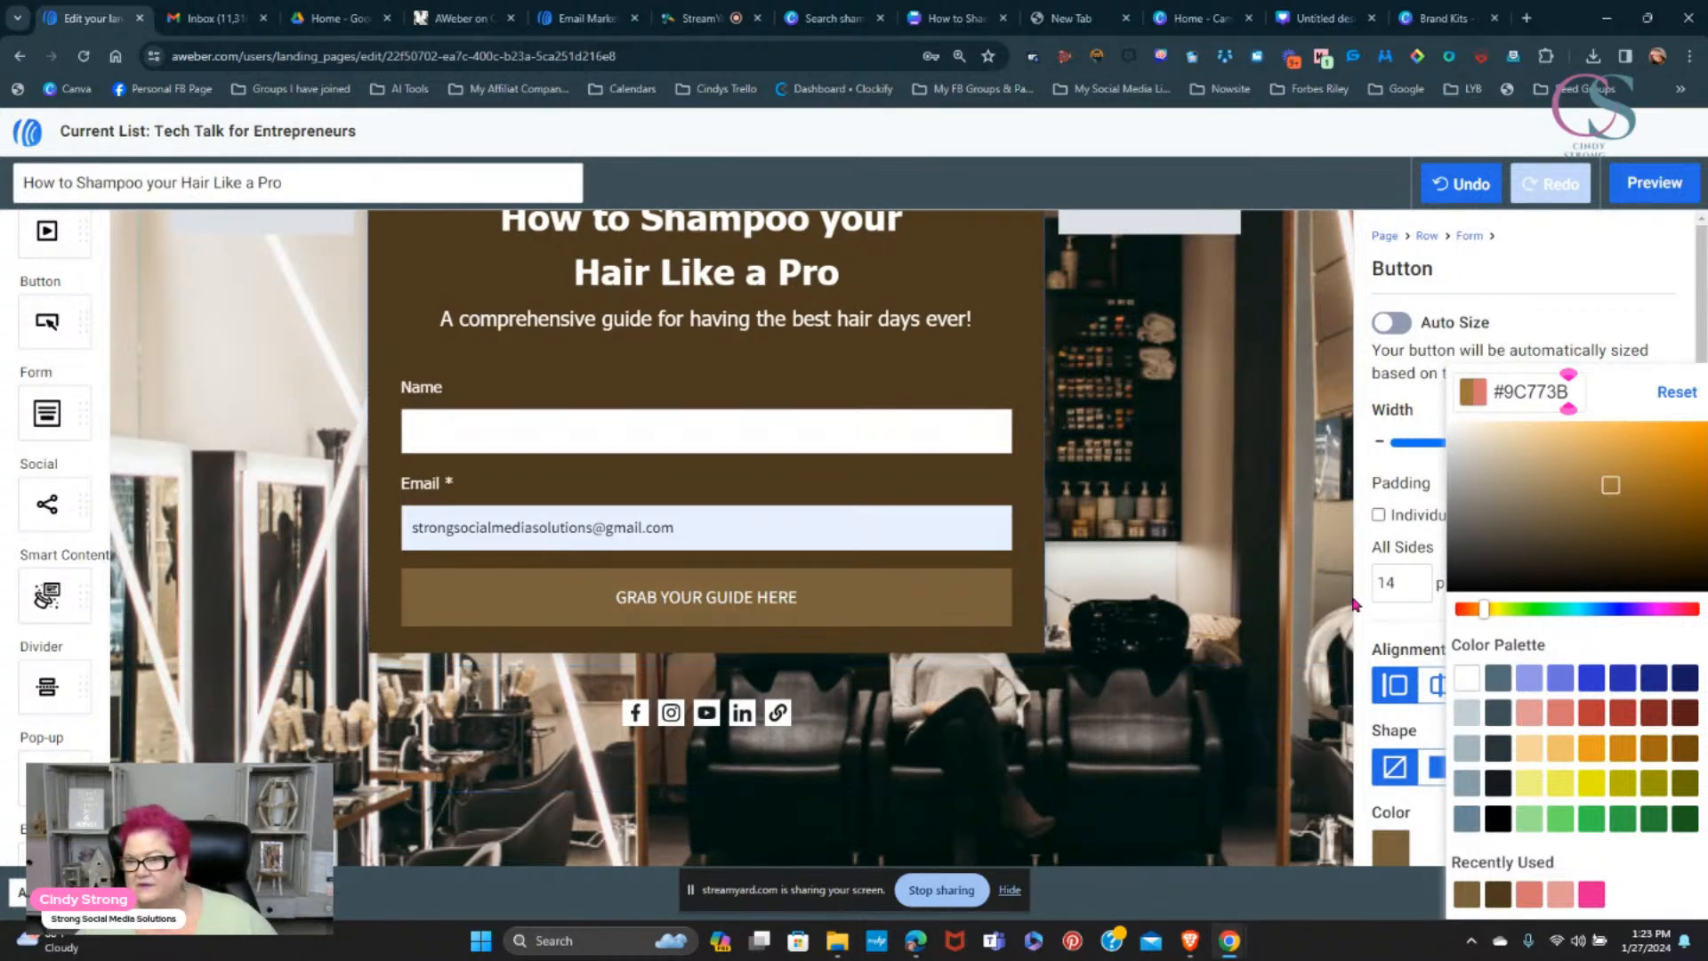
{"action": "left_click", "coordinate": [1343, 832]}
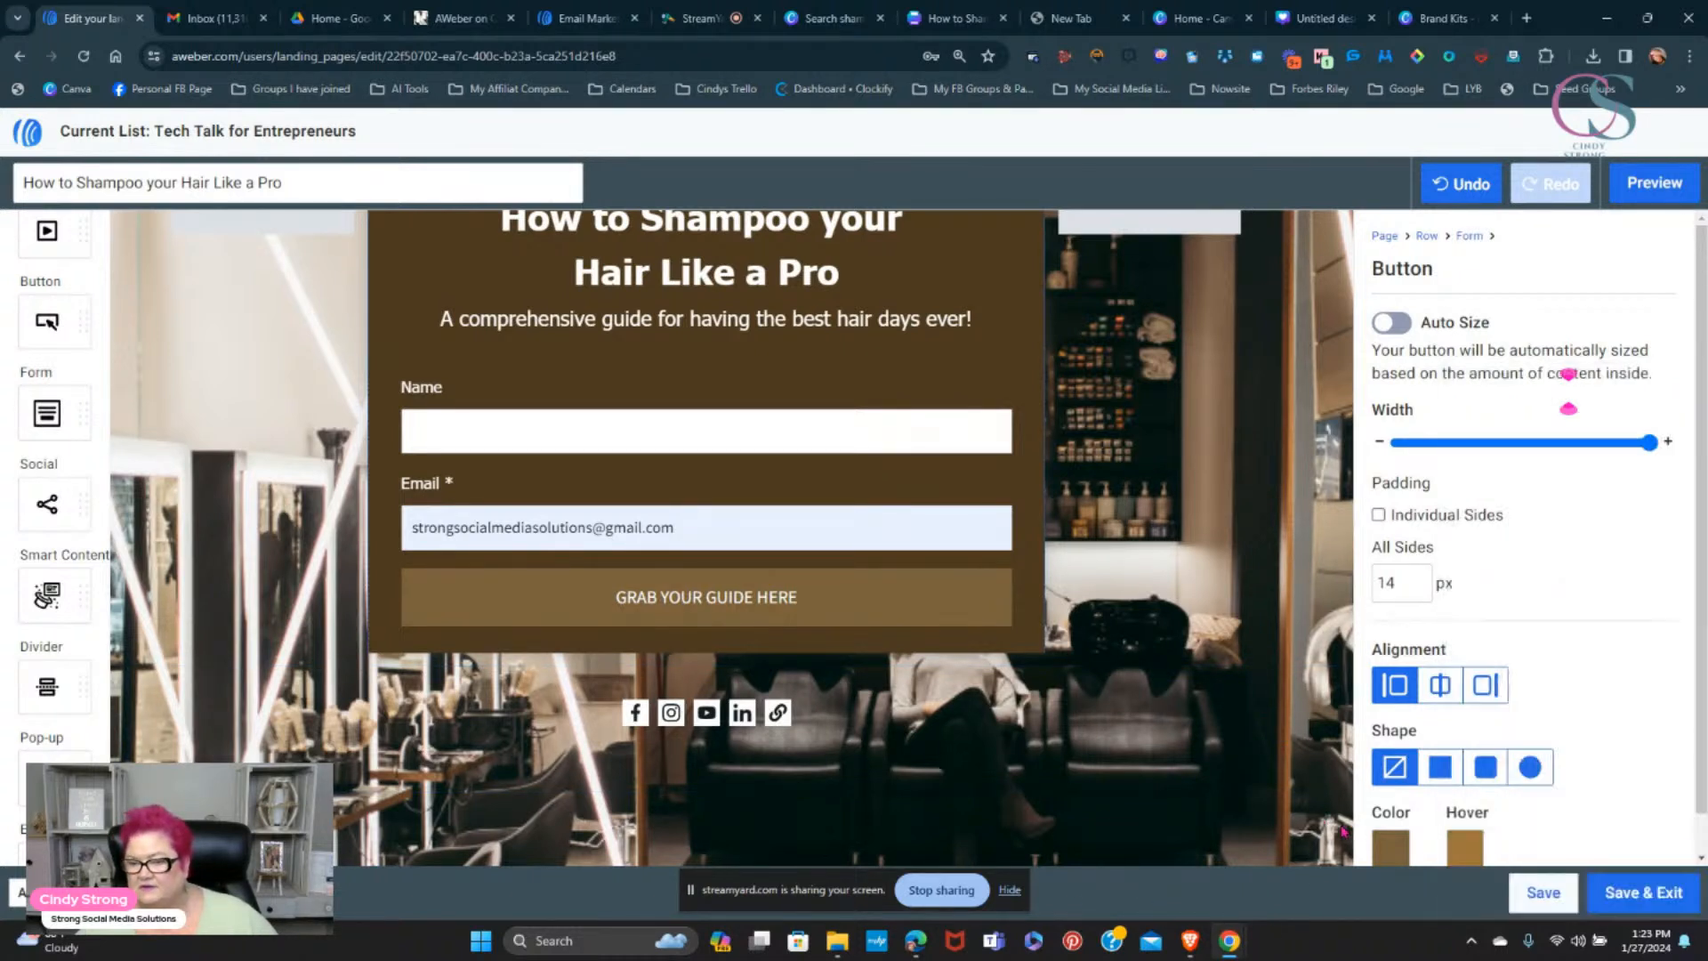
- Look over the recolored page and save the landing page
{"action": "scroll", "coordinate": [1076, 563], "scroll_direction": "up", "scroll_amount": 3}
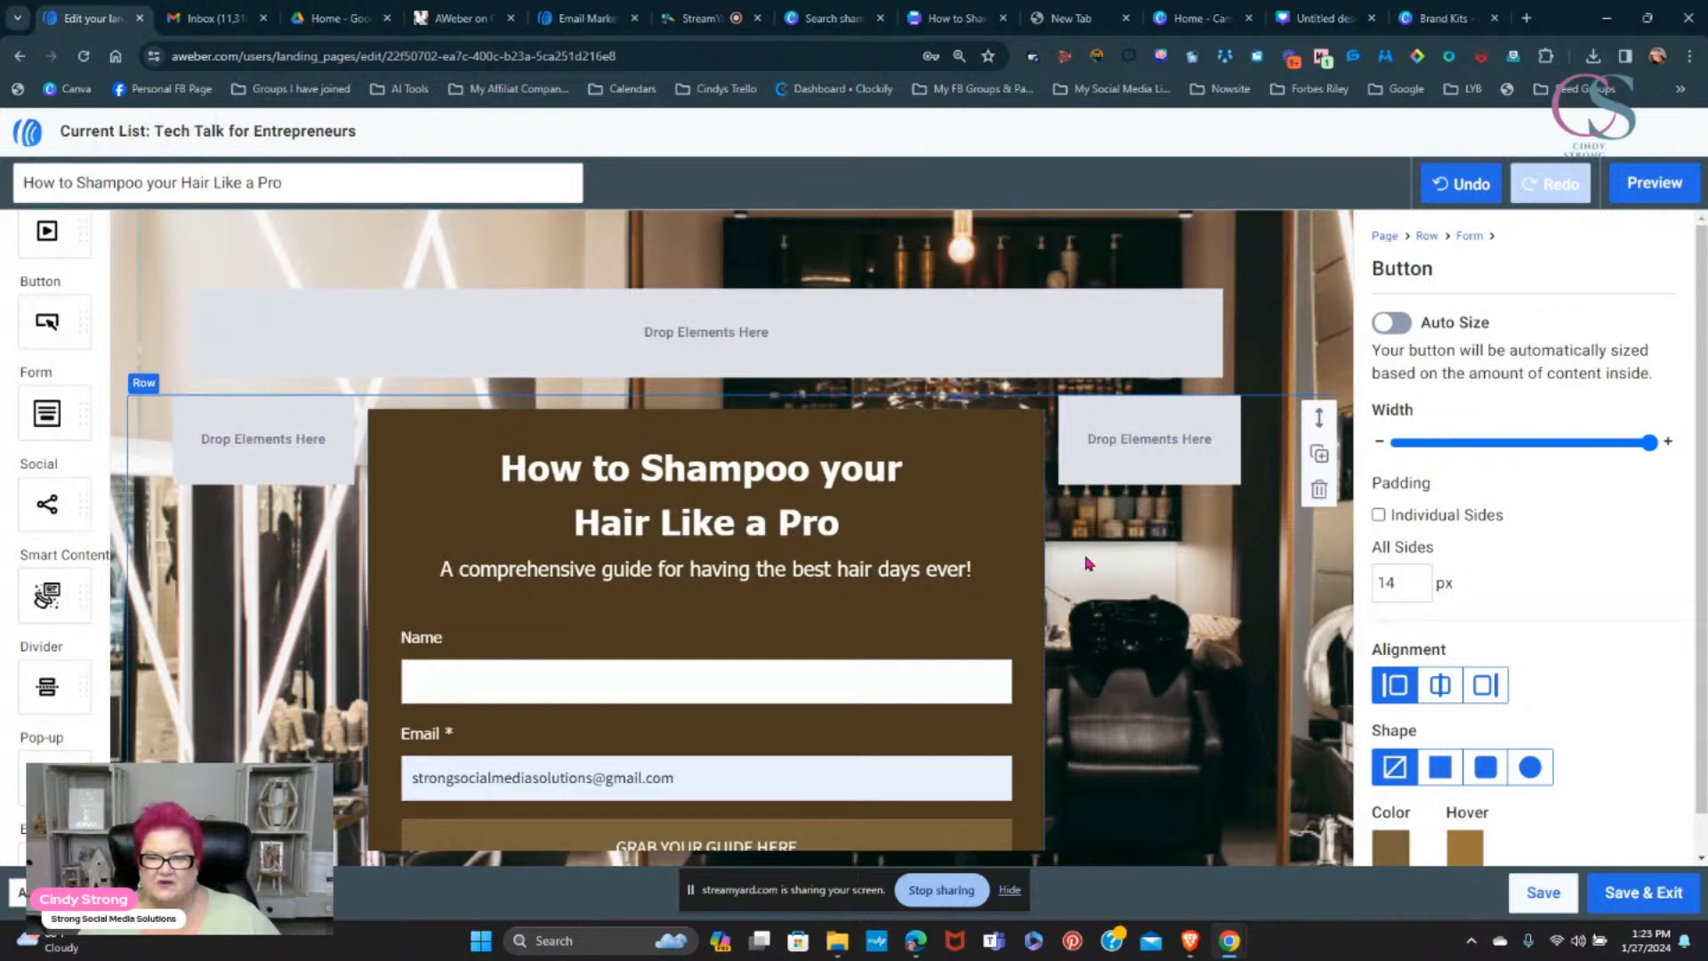
{"action": "scroll", "coordinate": [1089, 568], "scroll_direction": "down", "scroll_amount": 3}
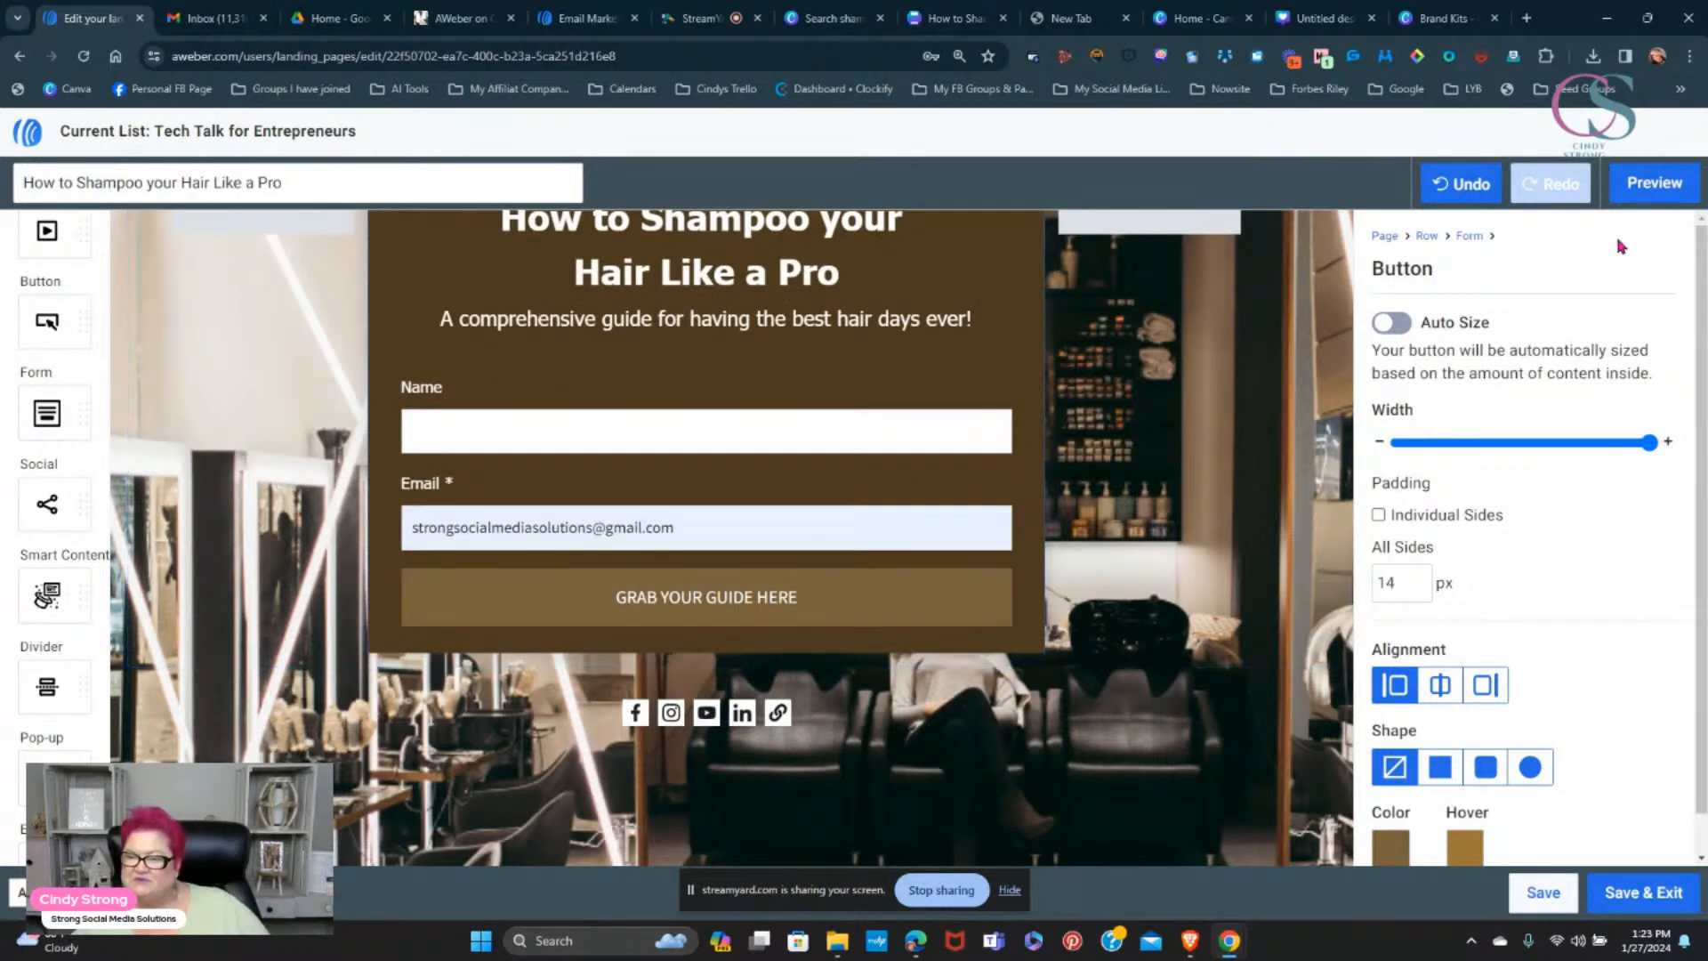
{"action": "left_click", "coordinate": [1544, 903]}
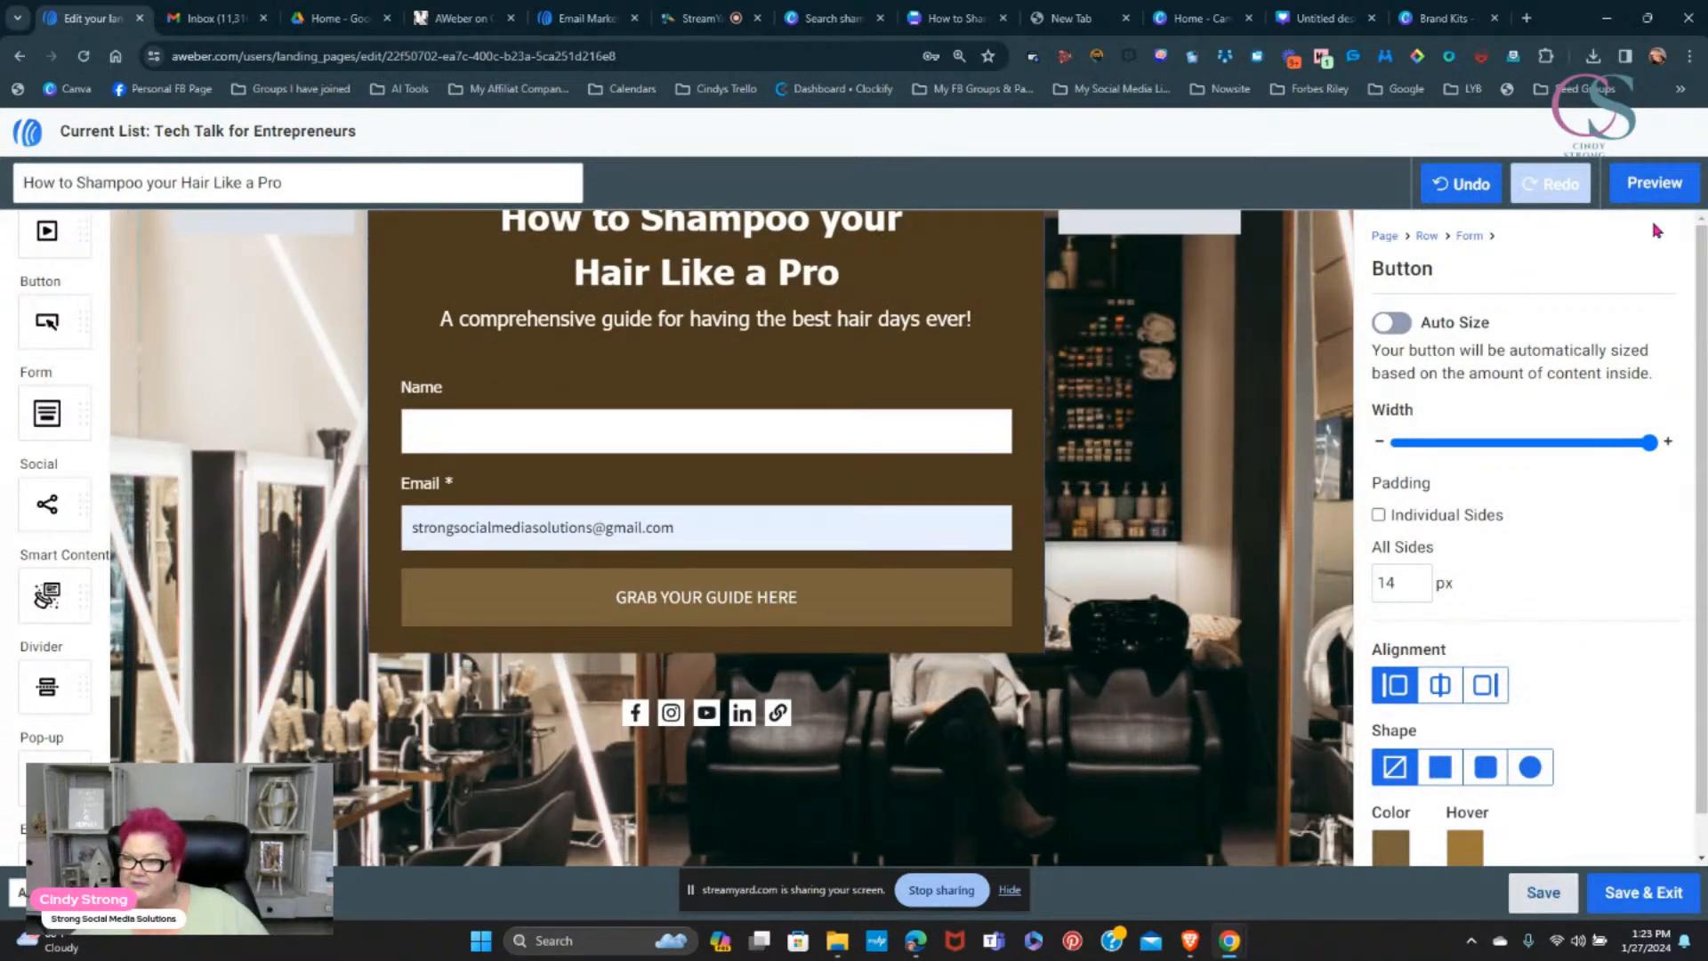
- Check the brown sign-up form in the mobile preview from headline to social icons, and return to the editor
{"action": "left_click", "coordinate": [1638, 184]}
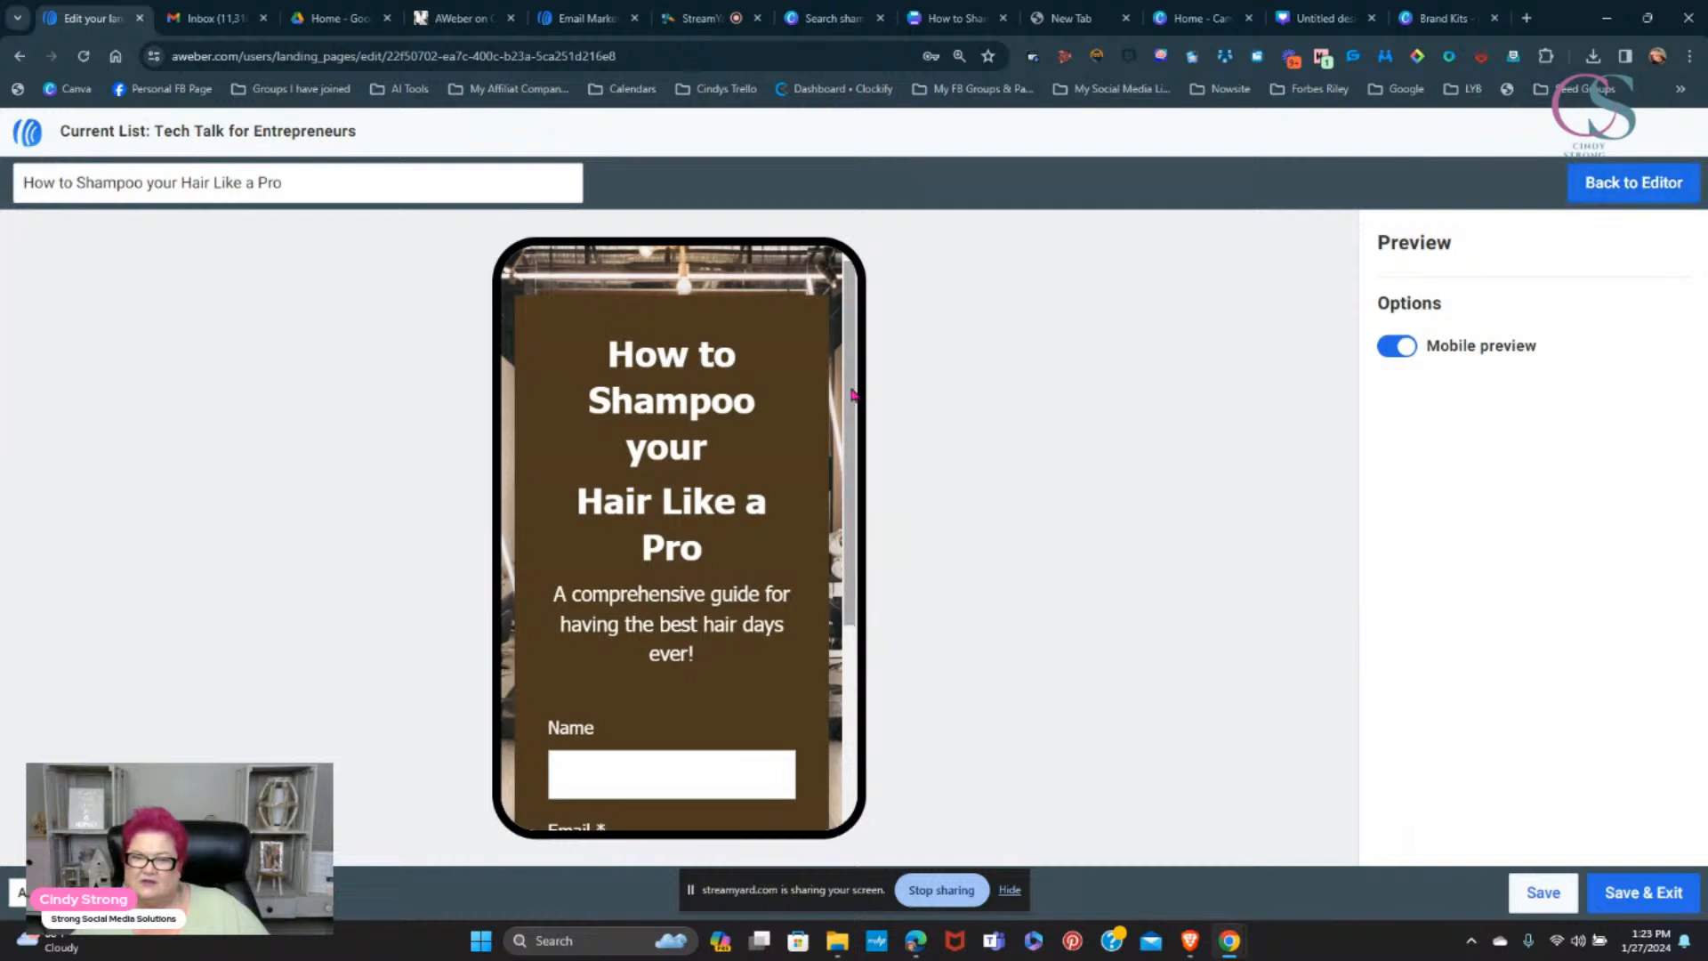
{"action": "scroll", "coordinate": [852, 547], "scroll_direction": "down", "scroll_amount": 3}
{"action": "left_click_drag", "start_coordinate": [851, 547], "coordinate": [852, 673]}
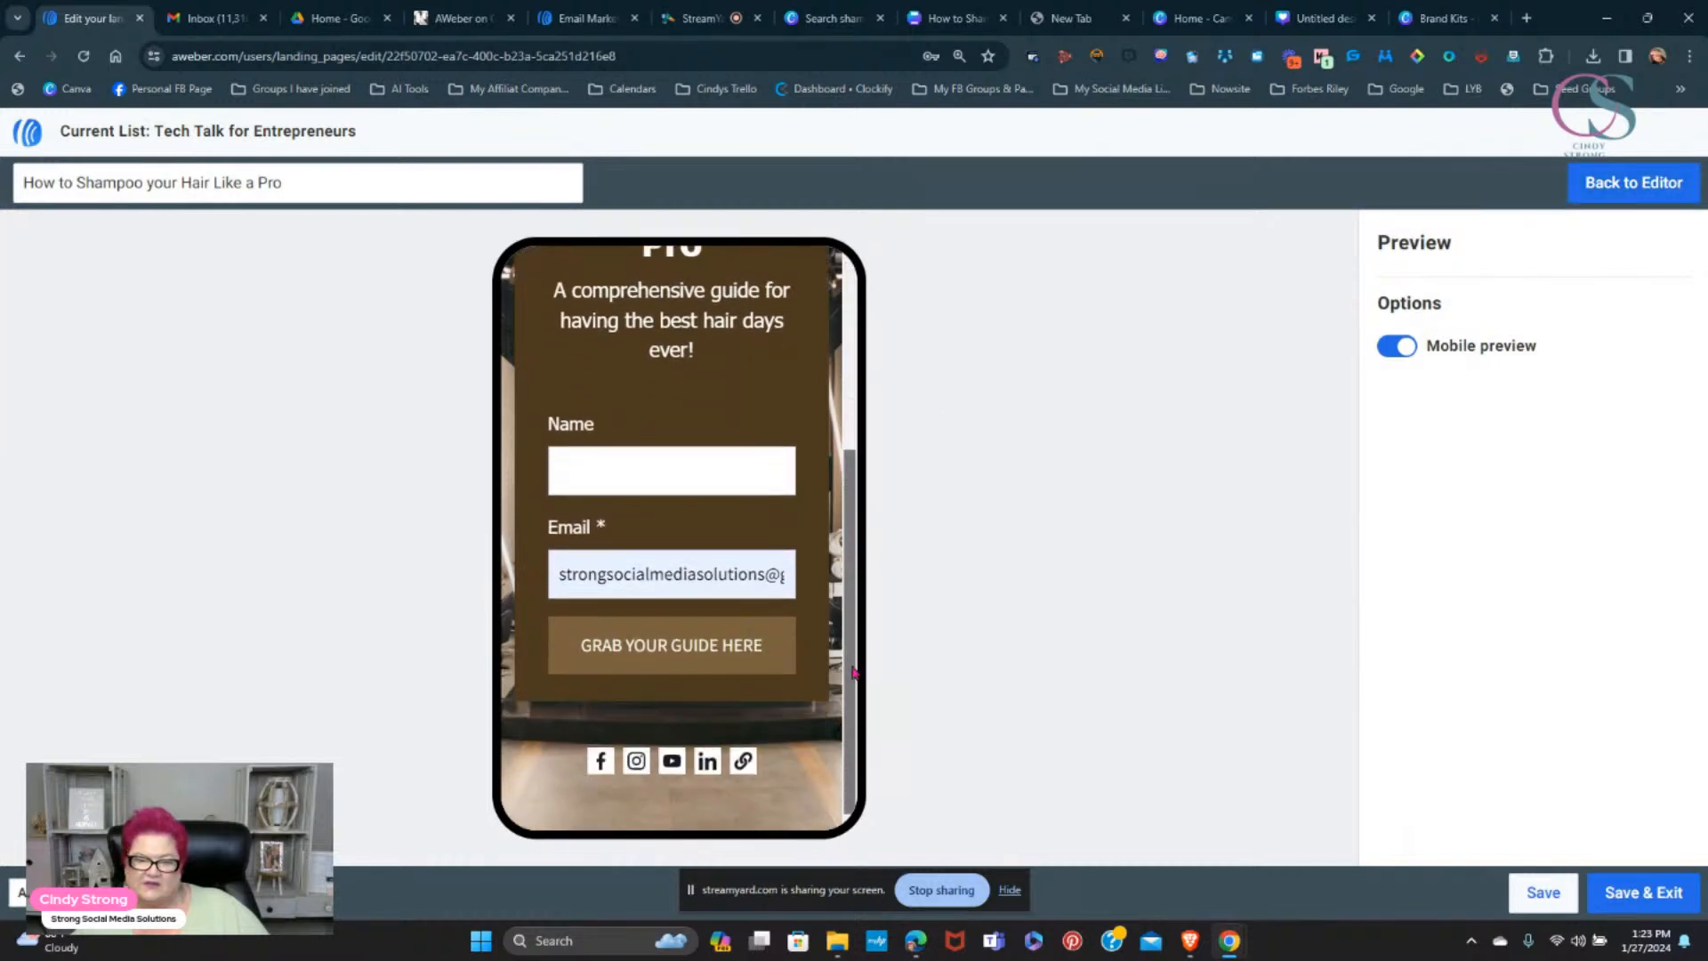
{"action": "left_click_drag", "start_coordinate": [852, 603], "coordinate": [872, 286]}
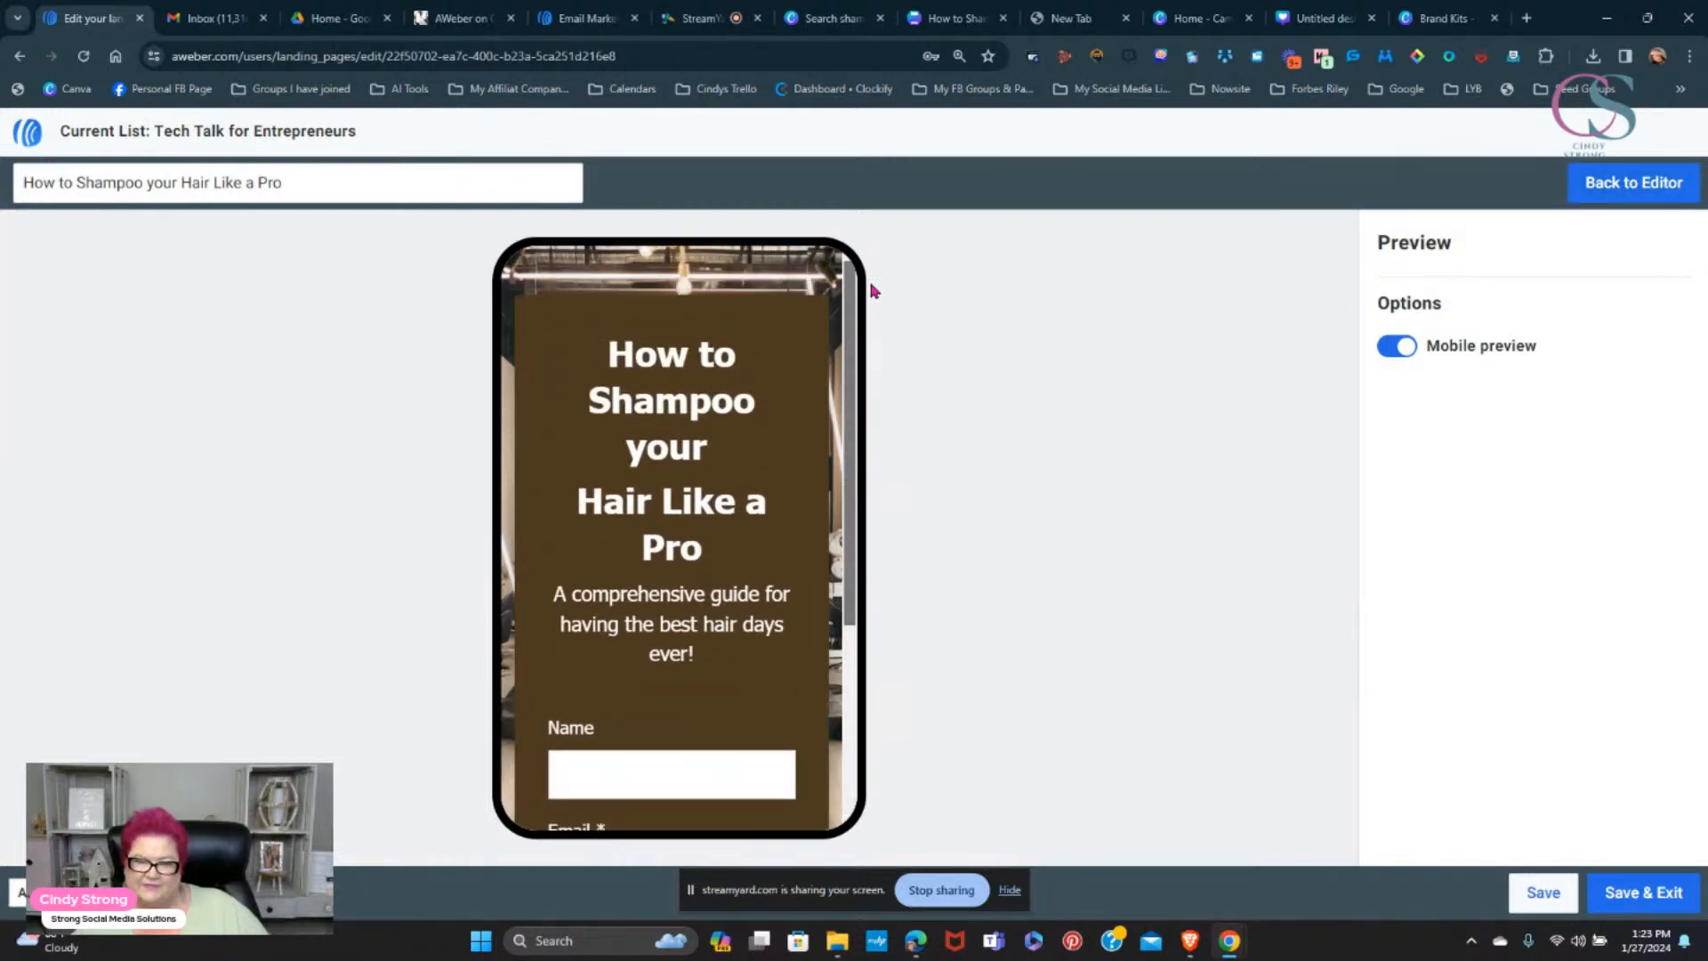
{"action": "scroll", "coordinate": [817, 459], "scroll_direction": "down", "scroll_amount": 3}
{"action": "scroll", "coordinate": [827, 444], "scroll_direction": "up", "scroll_amount": 5}
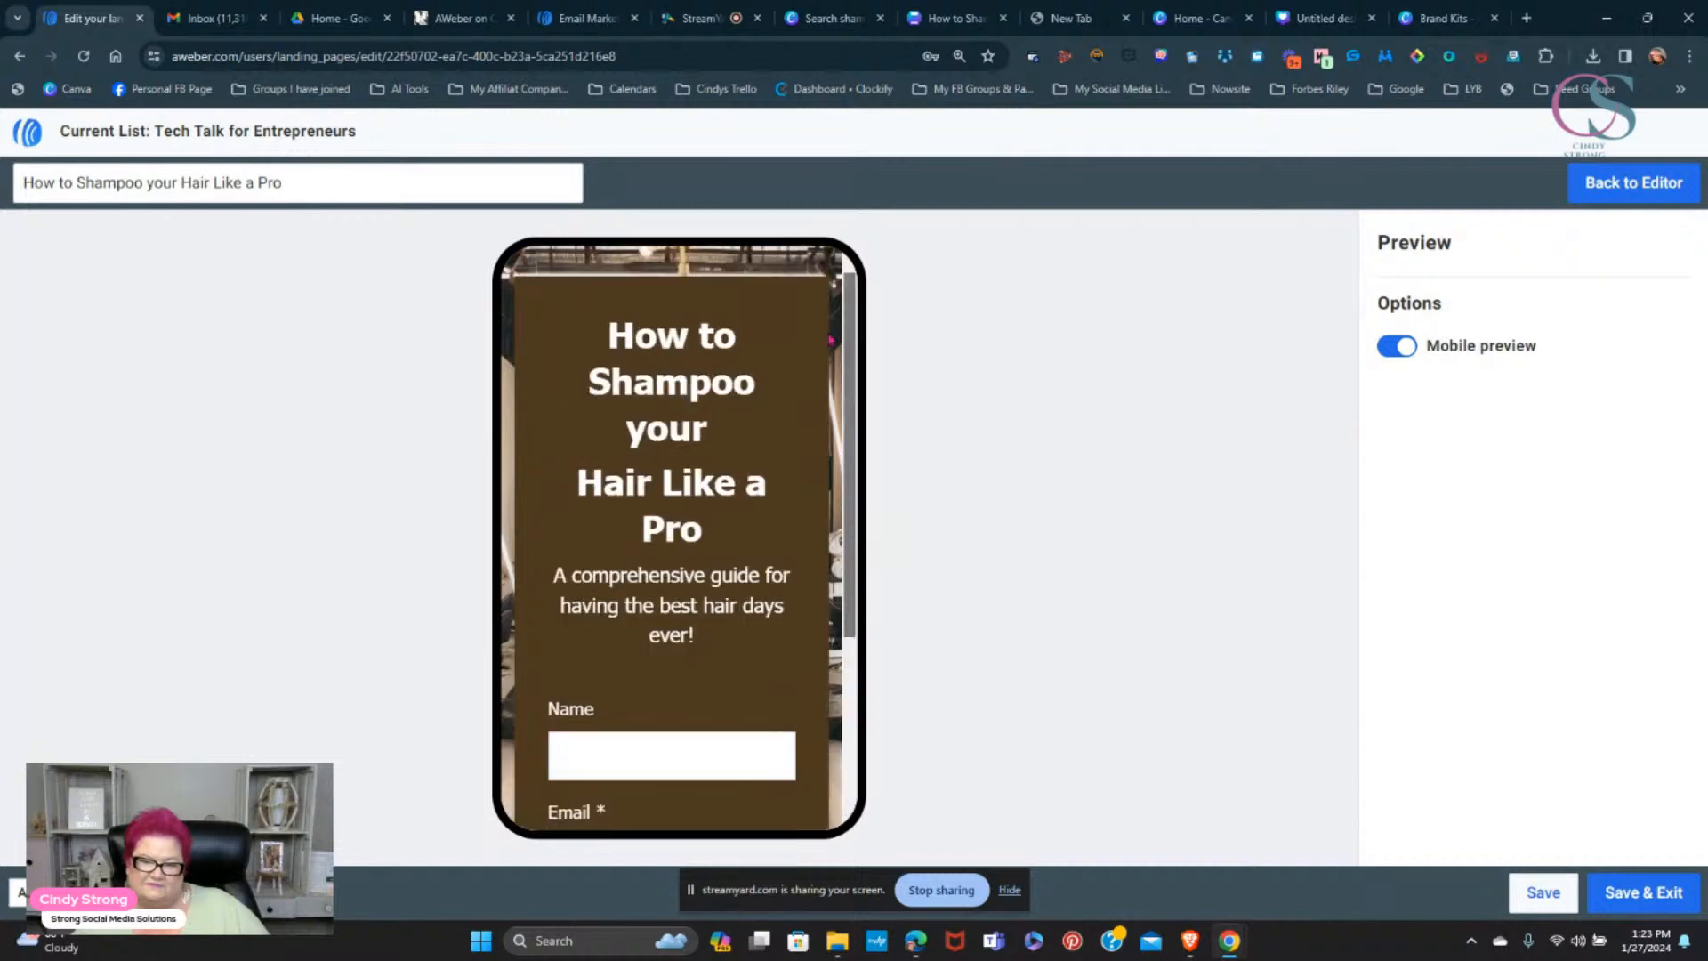
{"action": "left_click_drag", "start_coordinate": [854, 392], "coordinate": [874, 284]}
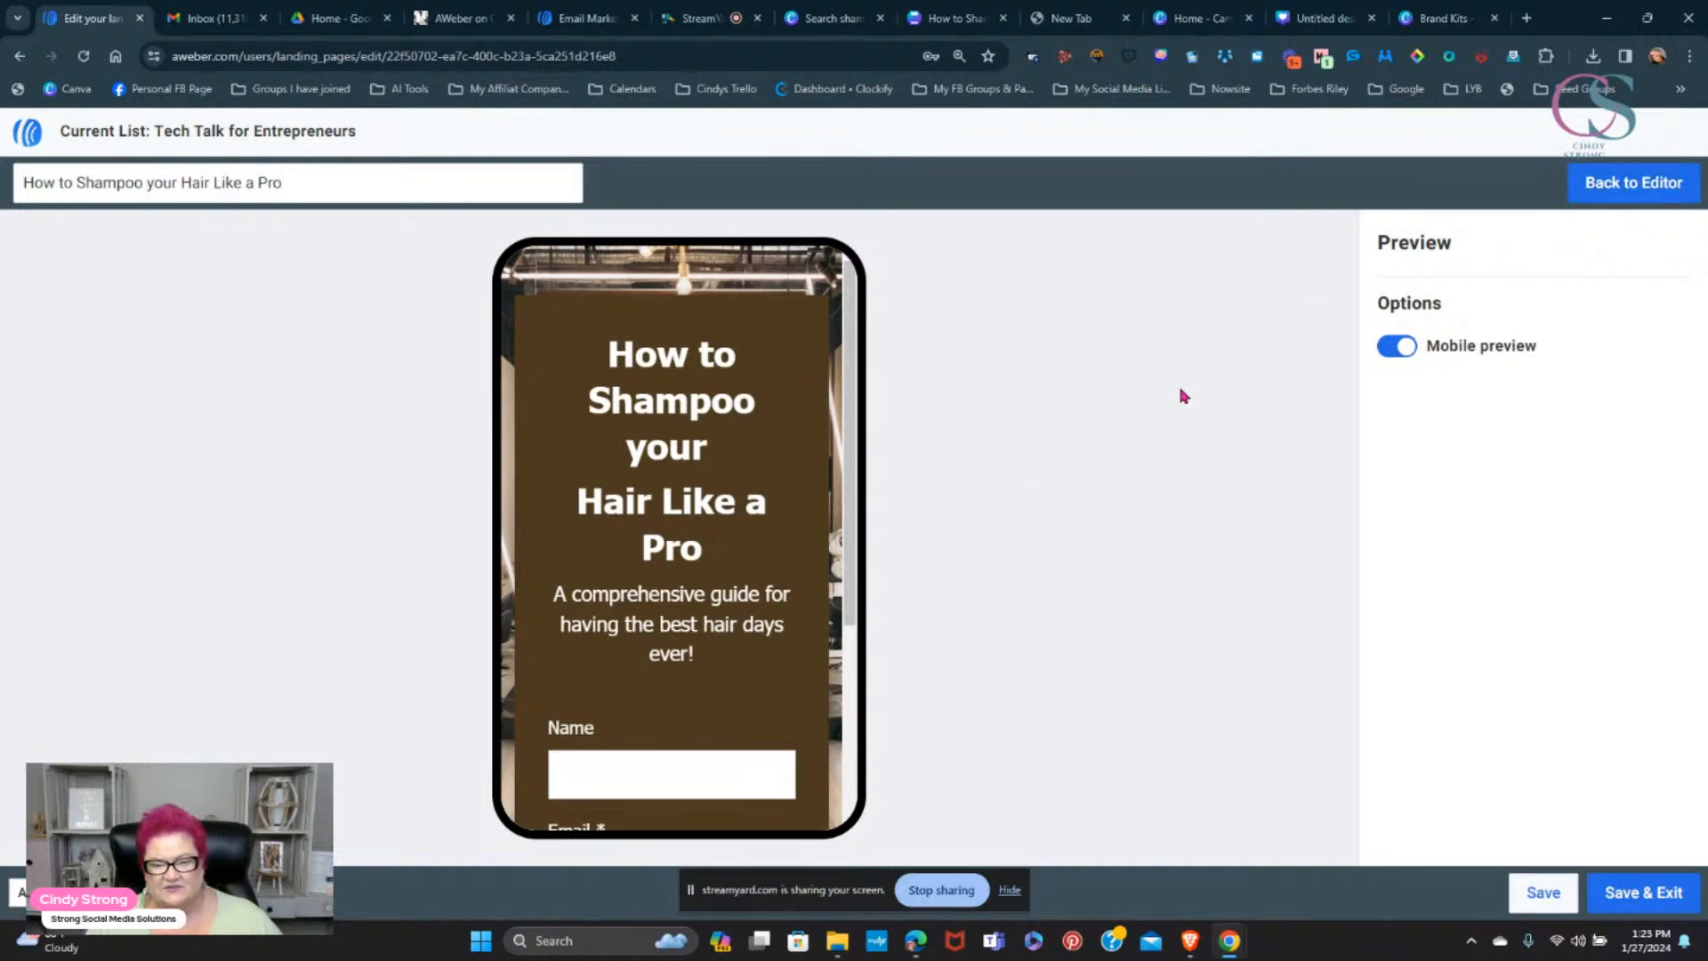
{"action": "left_click", "coordinate": [1636, 183]}
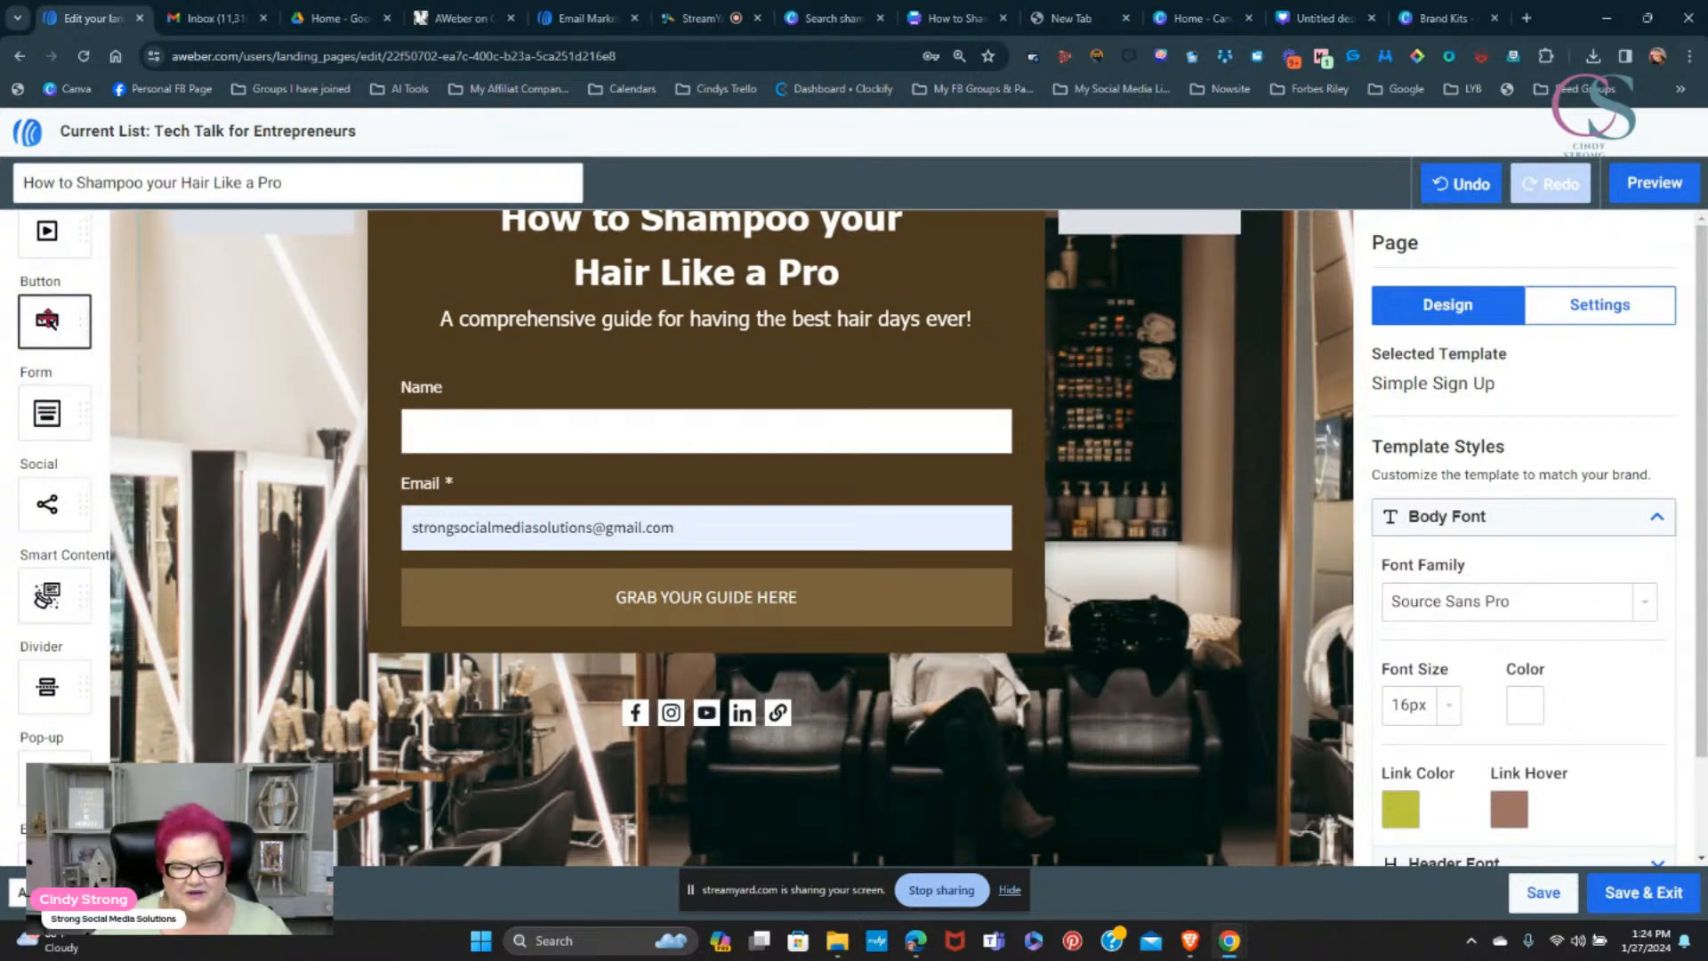
- Add an empty row between the sign-up form and the social icons
{"action": "left_click_drag", "start_coordinate": [47, 320], "coordinate": [688, 671]}
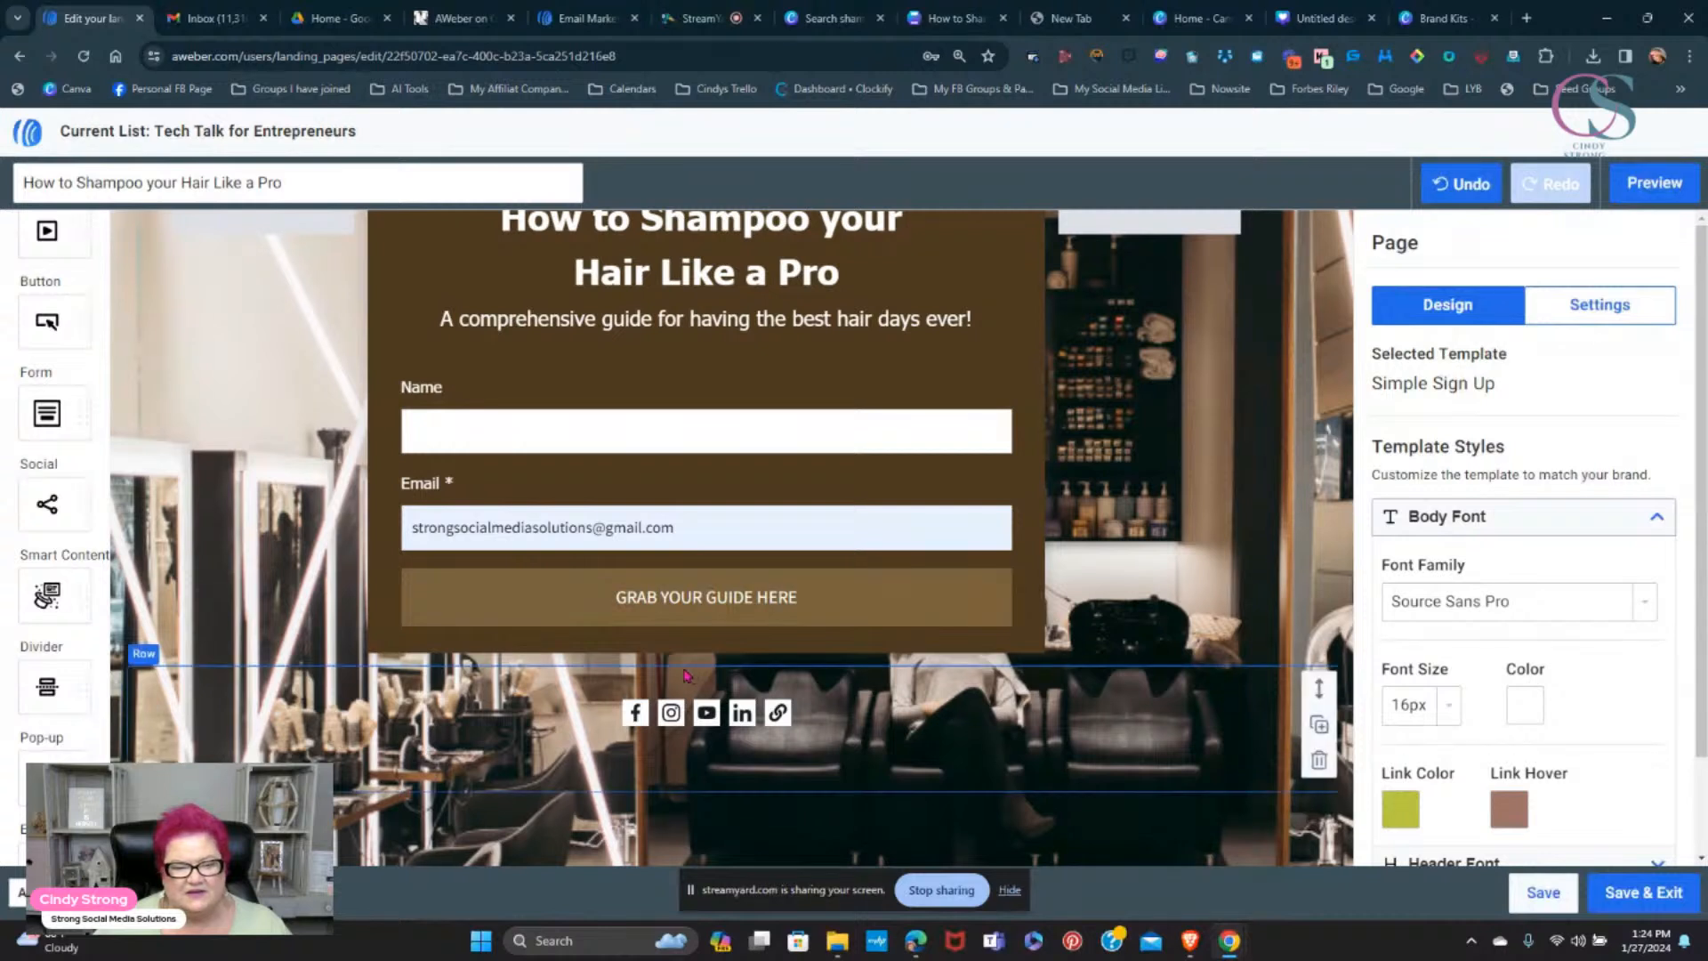
{"action": "scroll", "coordinate": [53, 507], "scroll_direction": "down", "scroll_amount": 2}
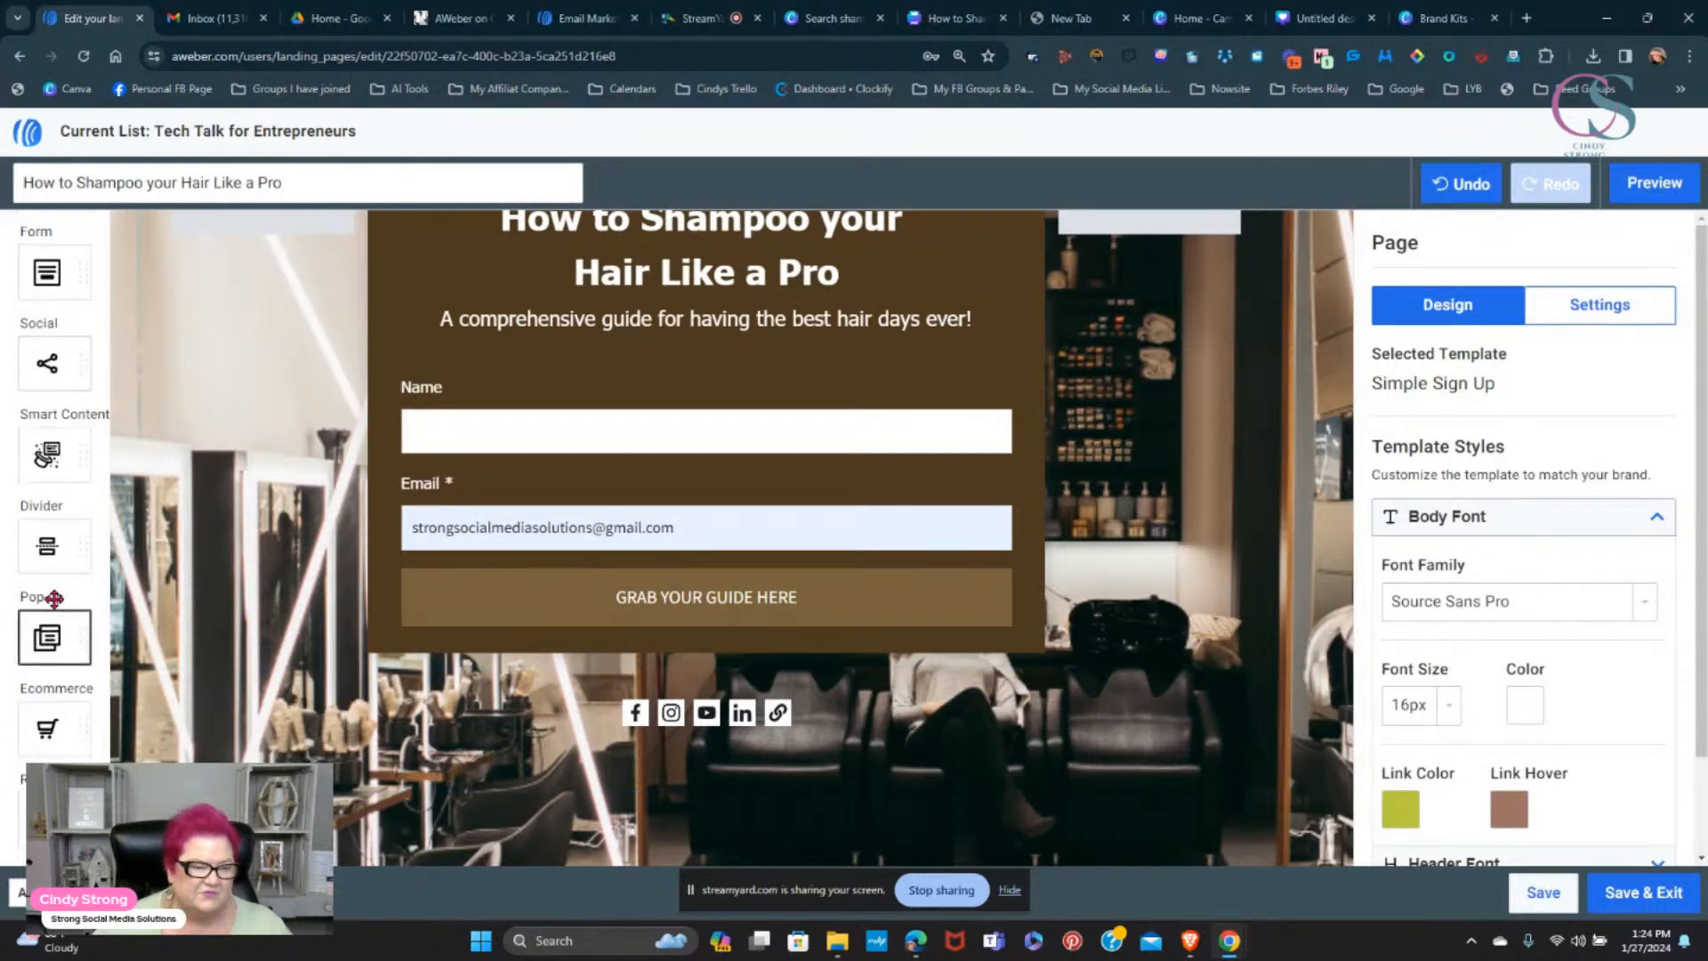
{"action": "left_click_drag", "start_coordinate": [47, 547], "coordinate": [473, 662]}
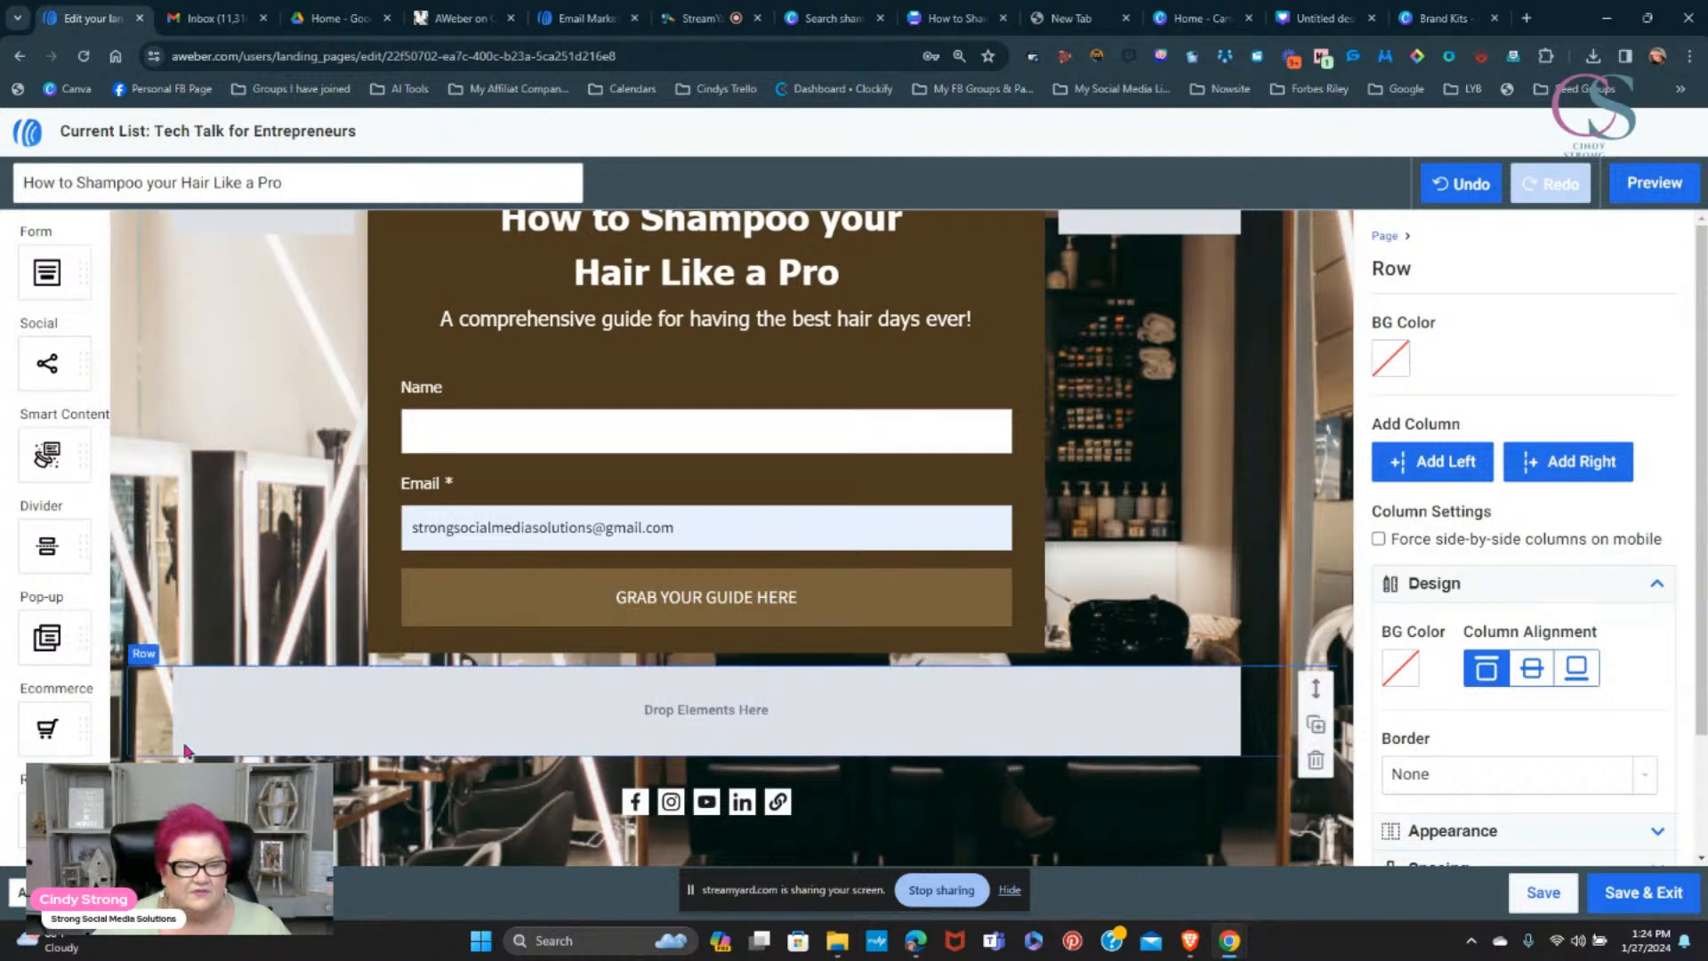
- Try a centered button in the empty row between the sign-up form and the social icons, and remove it
{"action": "scroll", "coordinate": [36, 455], "scroll_direction": "up", "scroll_amount": 5}
{"action": "scroll", "coordinate": [36, 454], "scroll_direction": "up", "scroll_amount": 1}
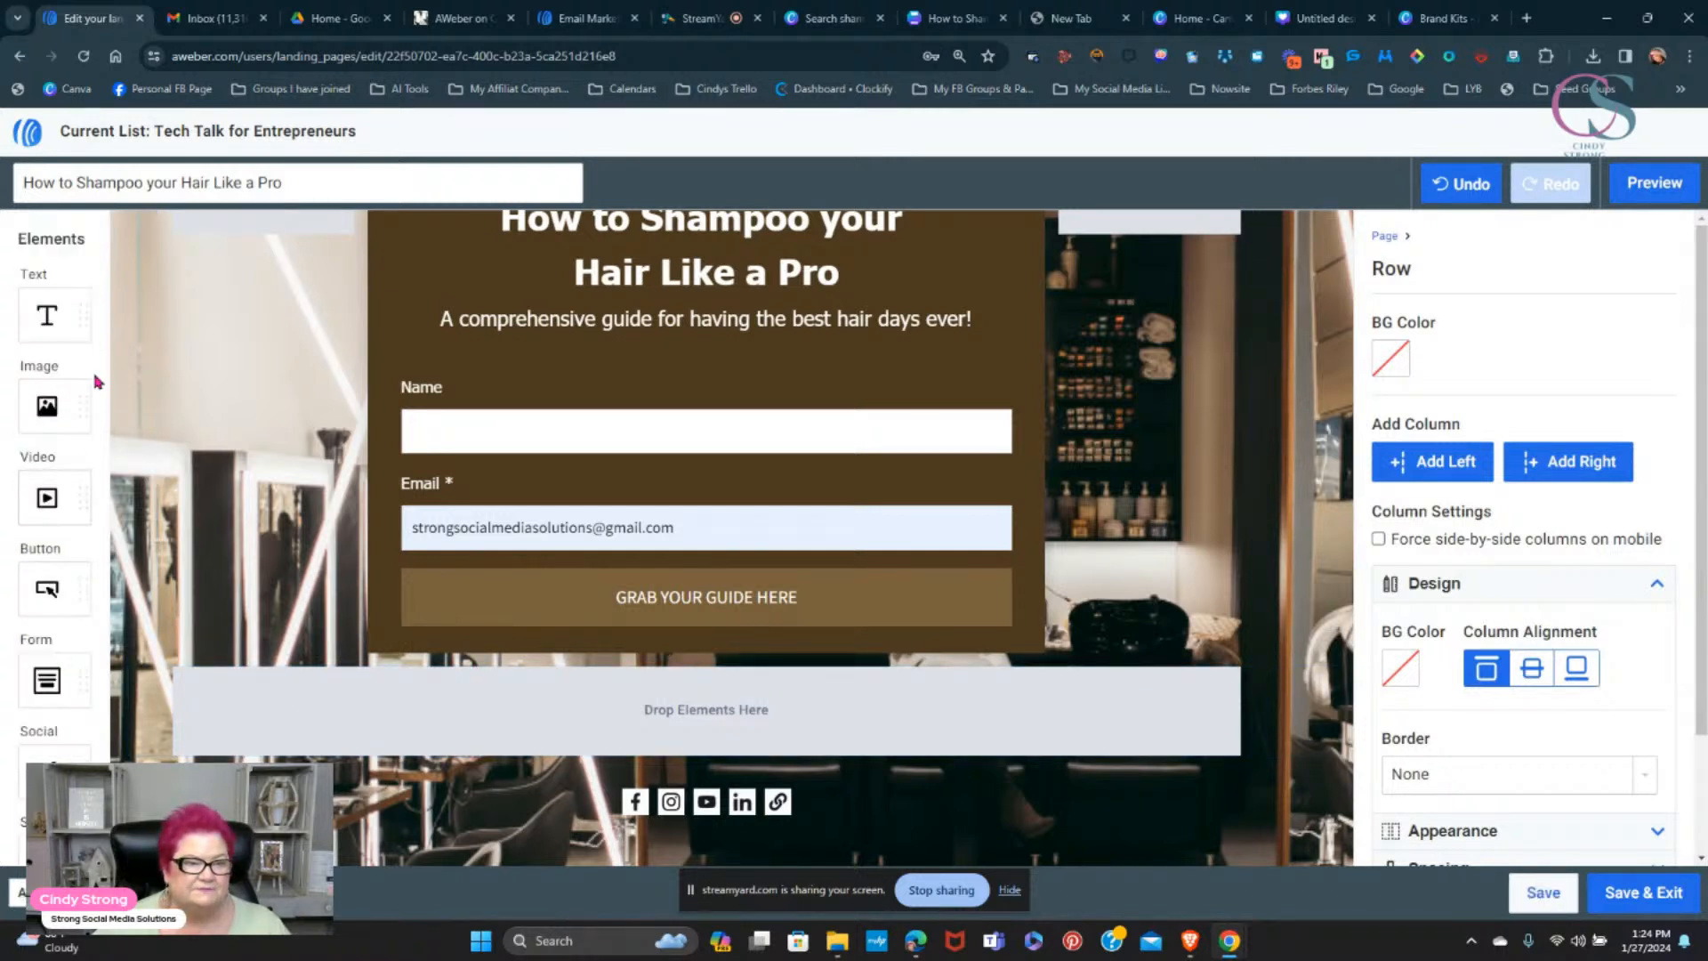
{"action": "left_click_drag", "start_coordinate": [38, 565], "coordinate": [689, 723]}
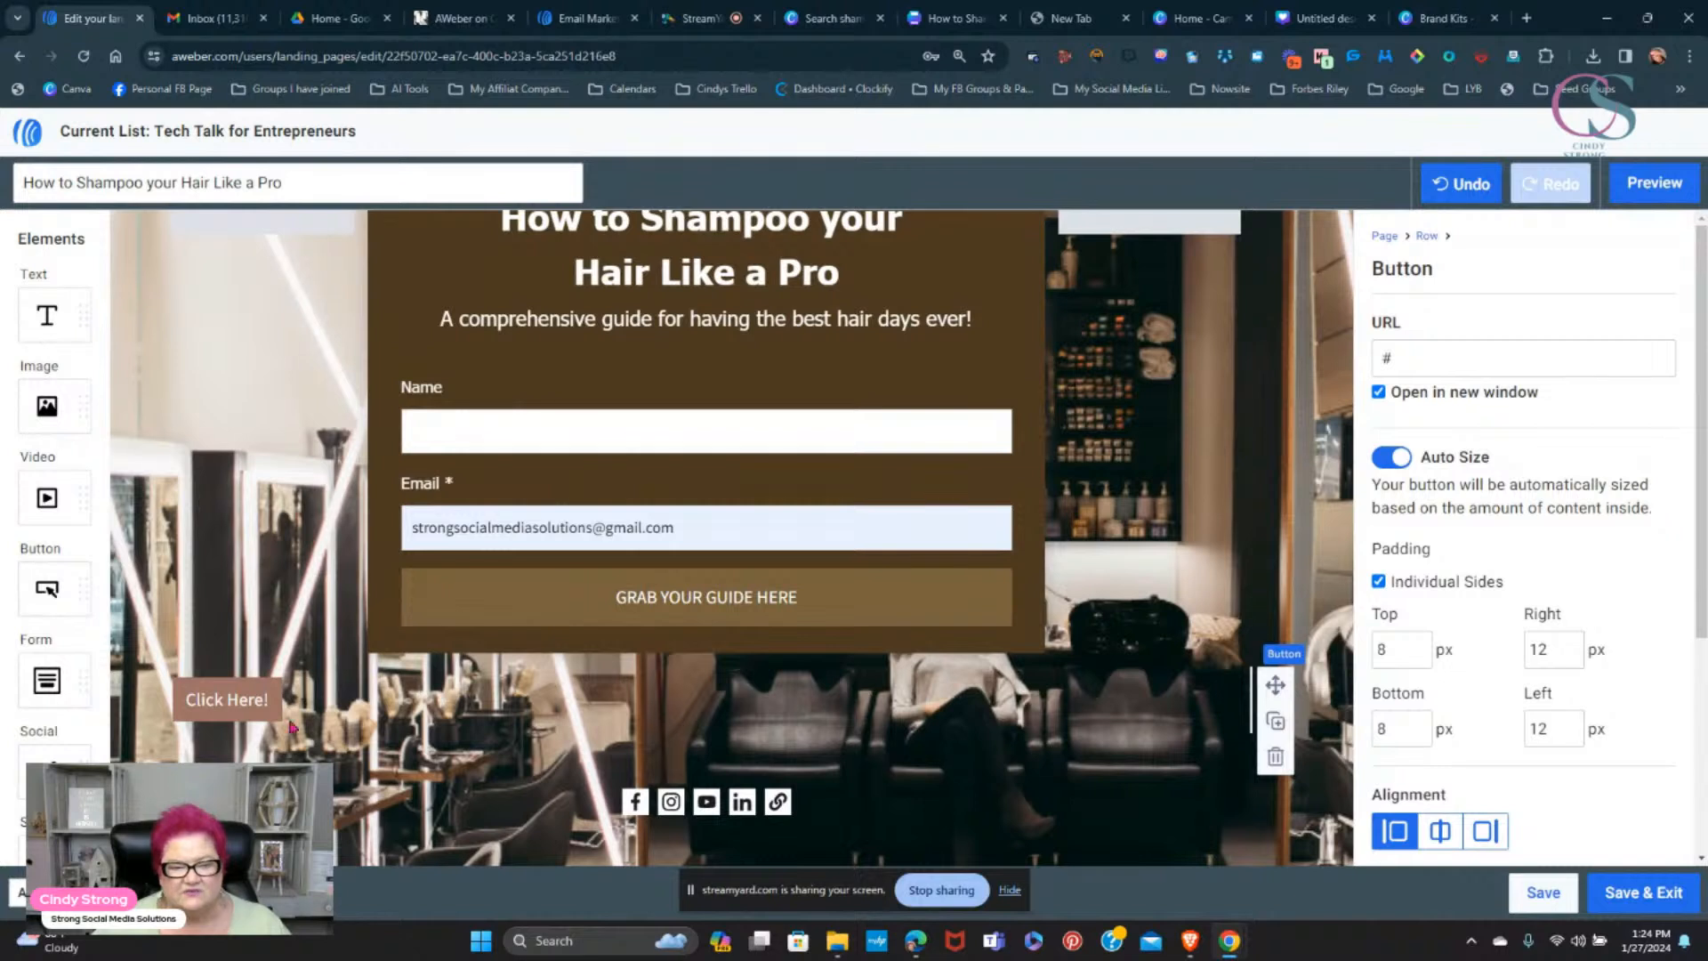
{"action": "left_click", "coordinate": [216, 717]}
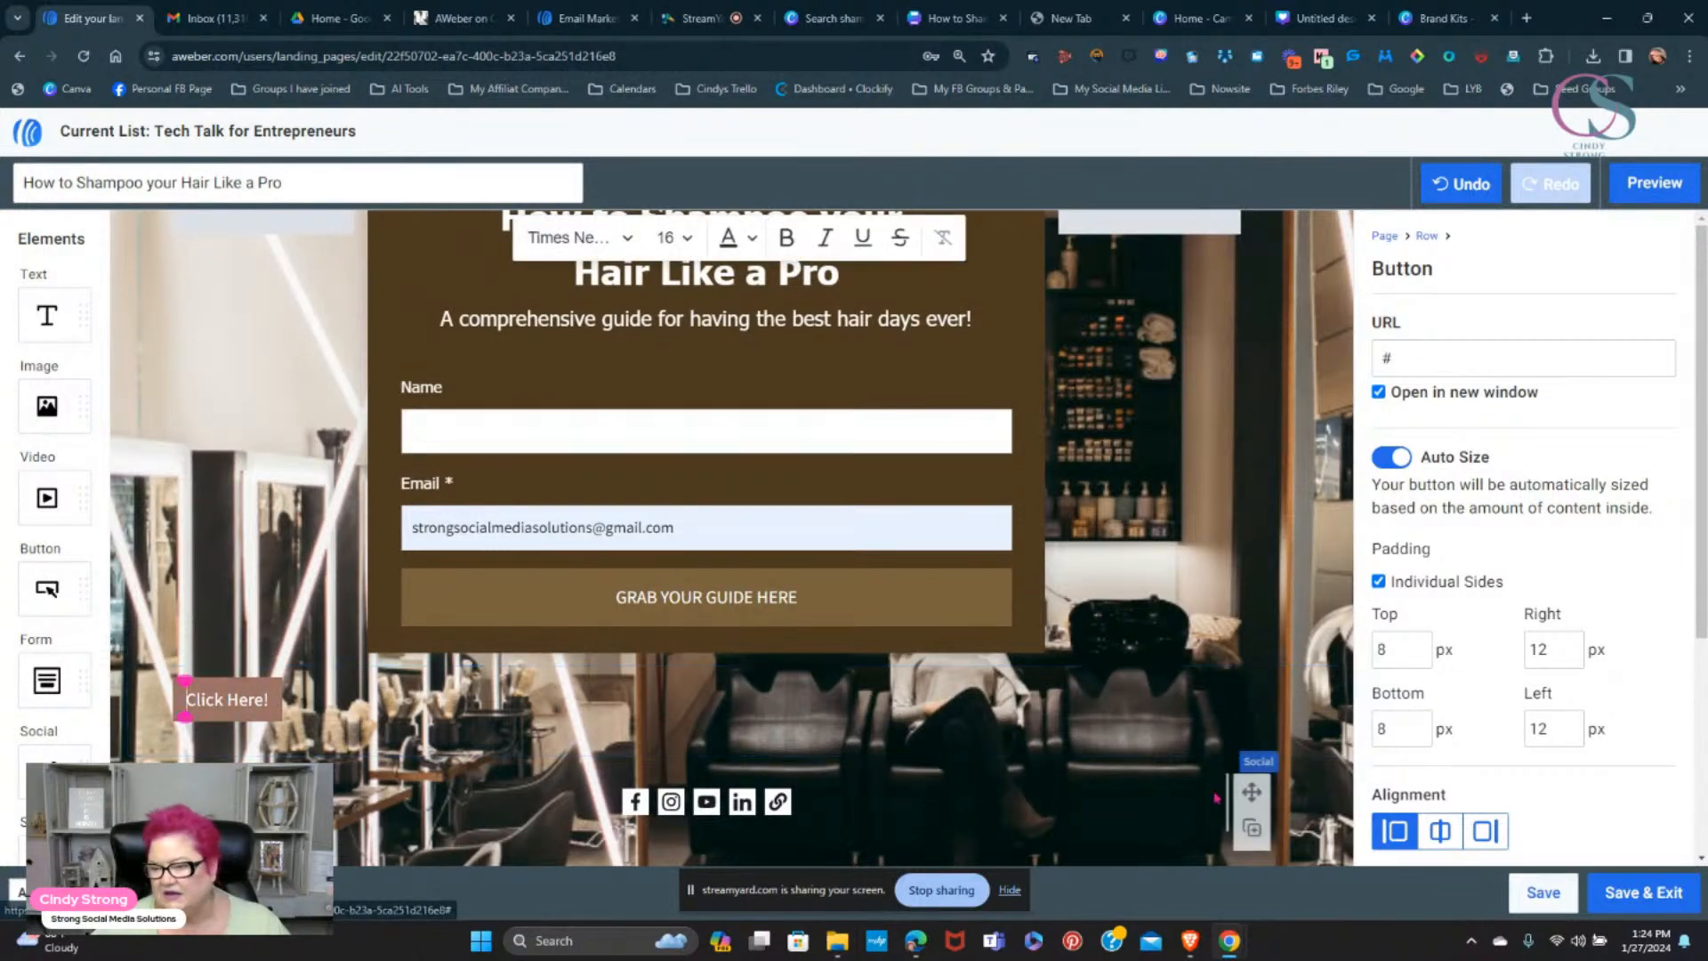
{"action": "left_click", "coordinate": [1440, 831]}
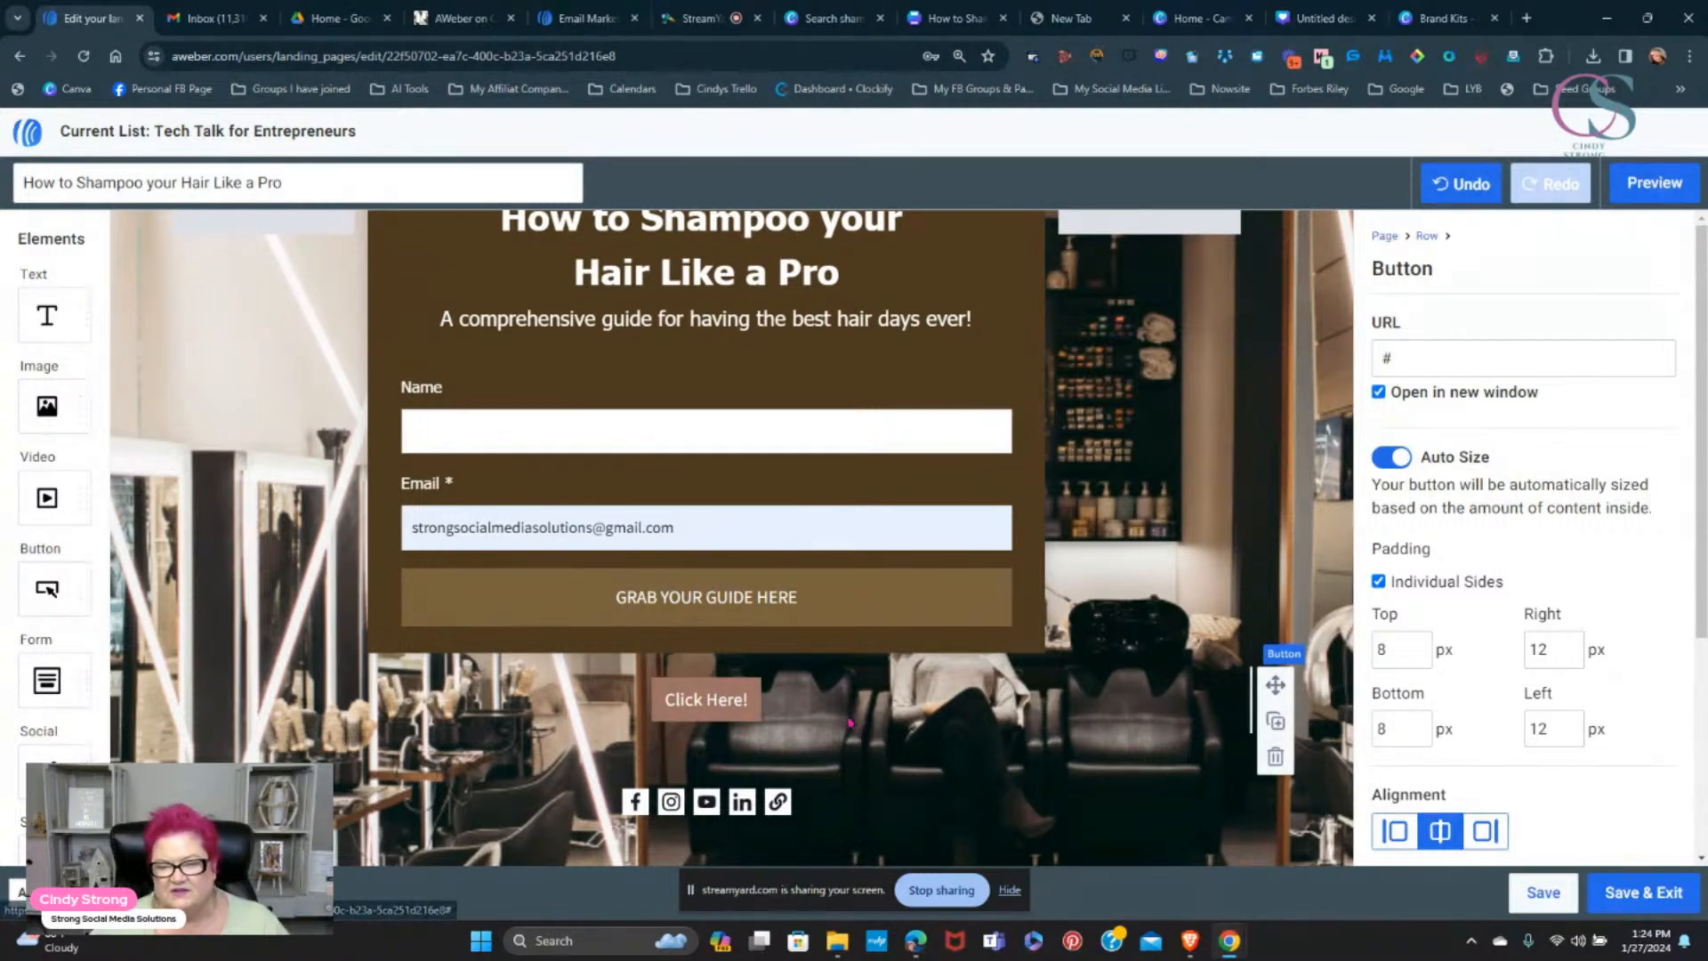
{"action": "left_click", "coordinate": [1276, 758]}
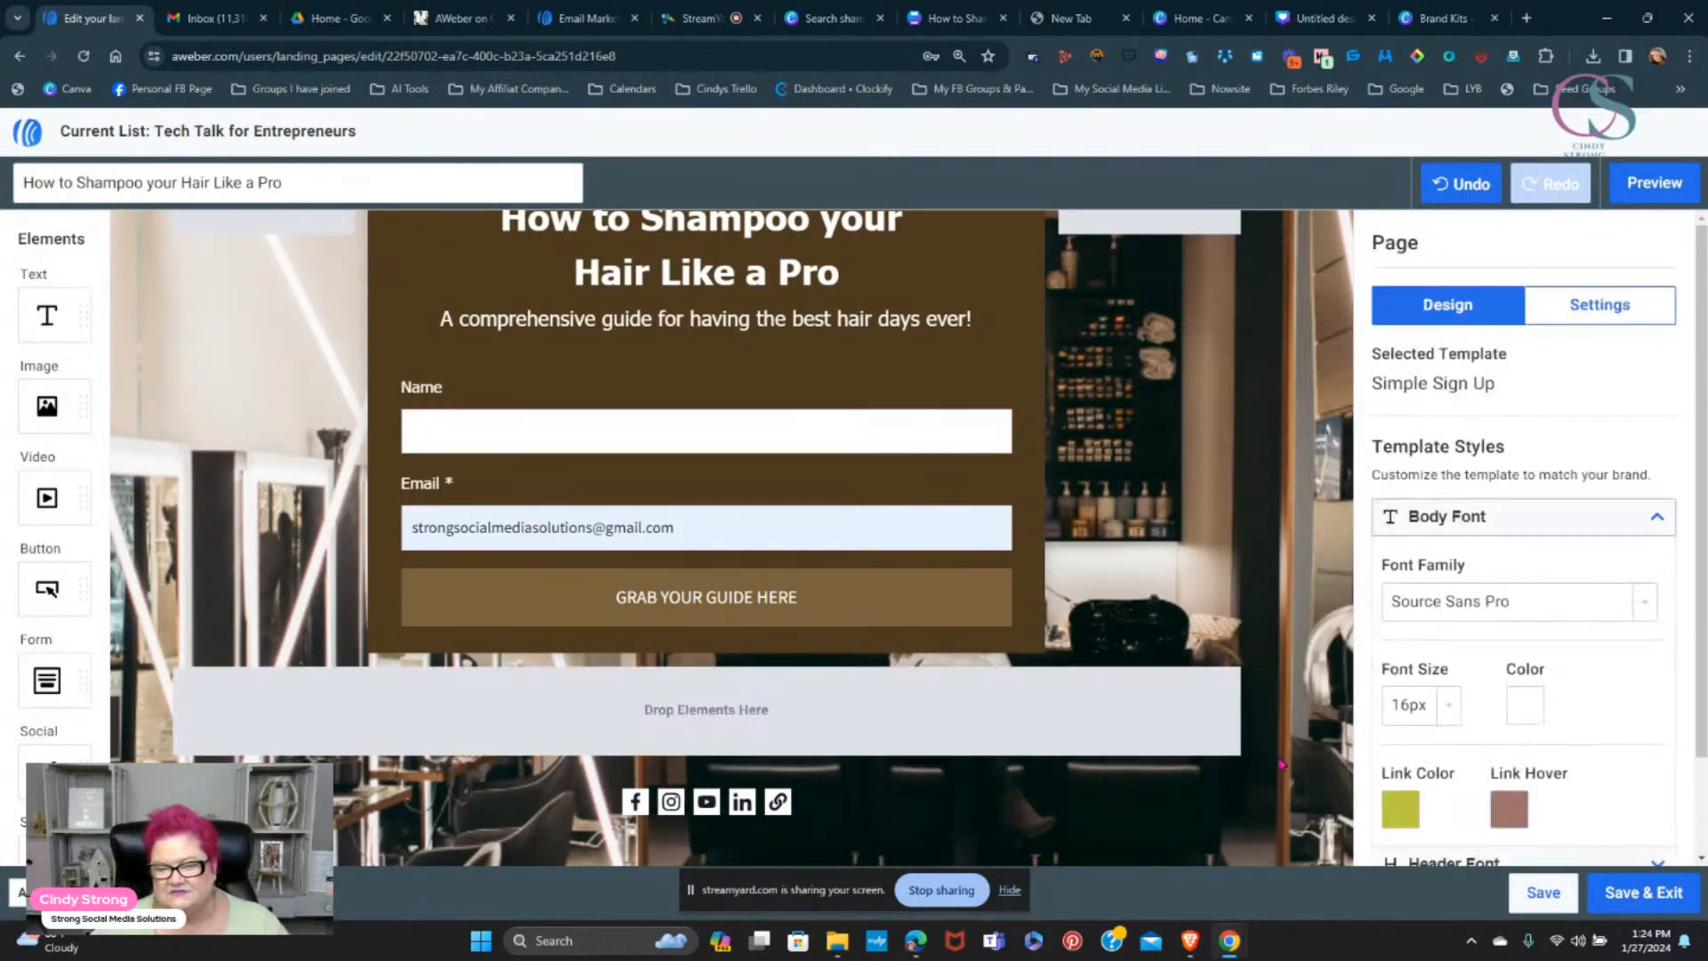
{"action": "left_click", "coordinate": [1225, 717]}
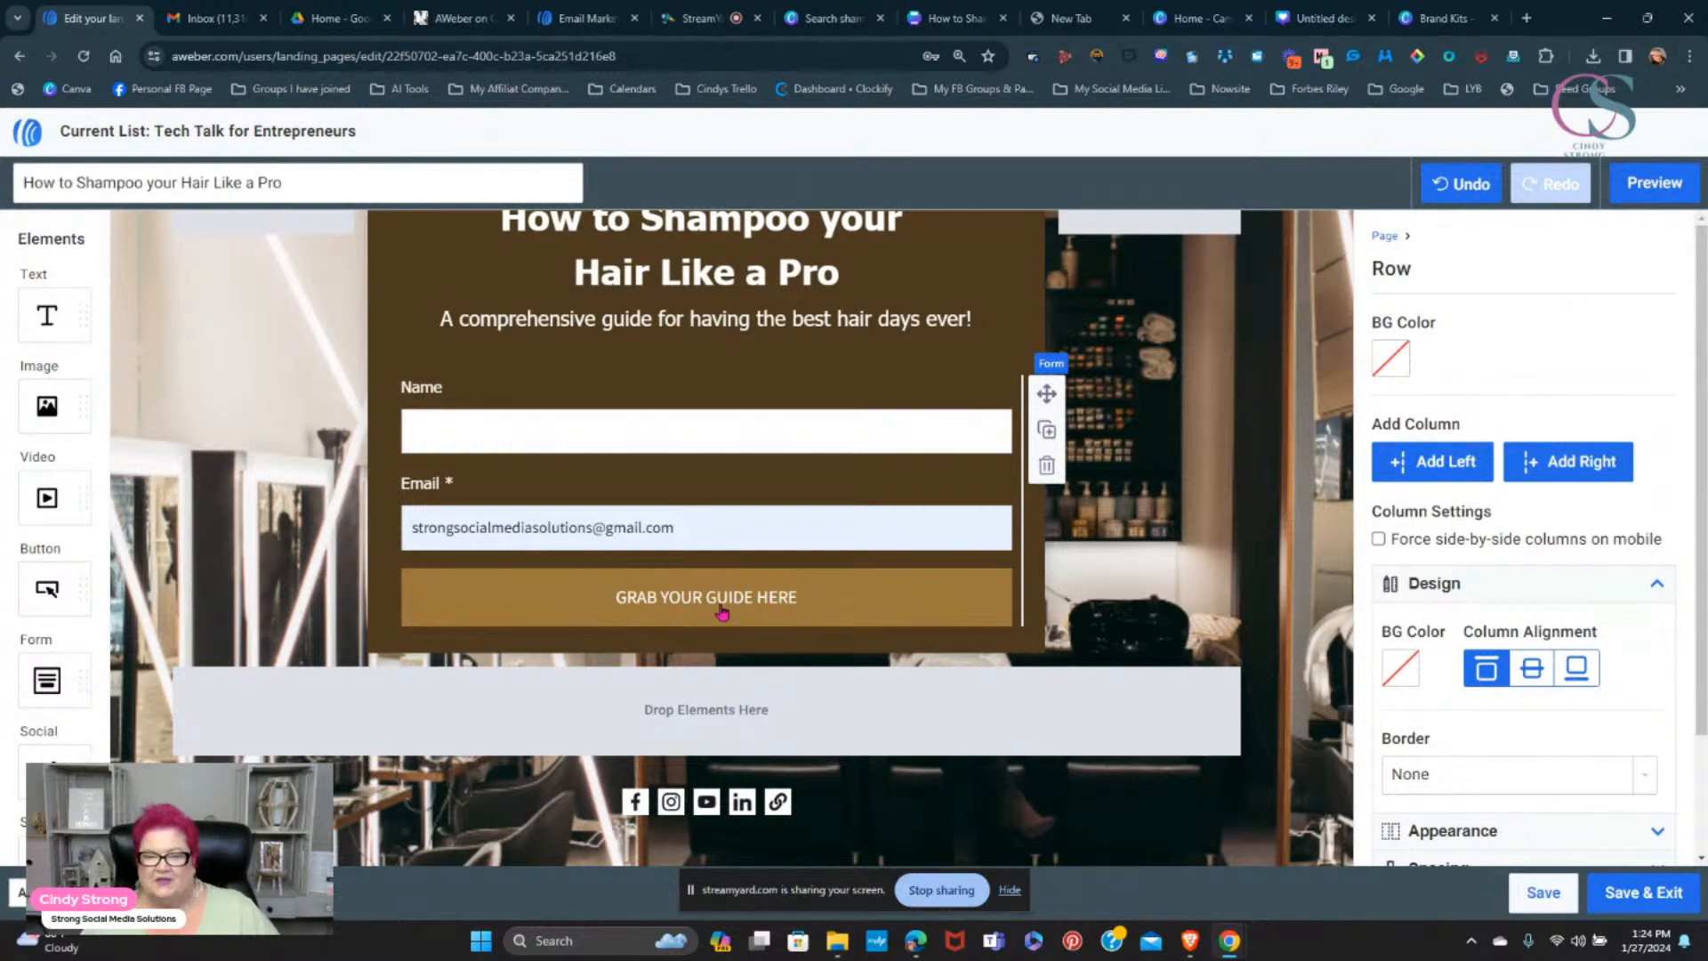
- Set the sign-up form's thank-you page to Custom URL and start editing its address
{"action": "left_click", "coordinate": [665, 602]}
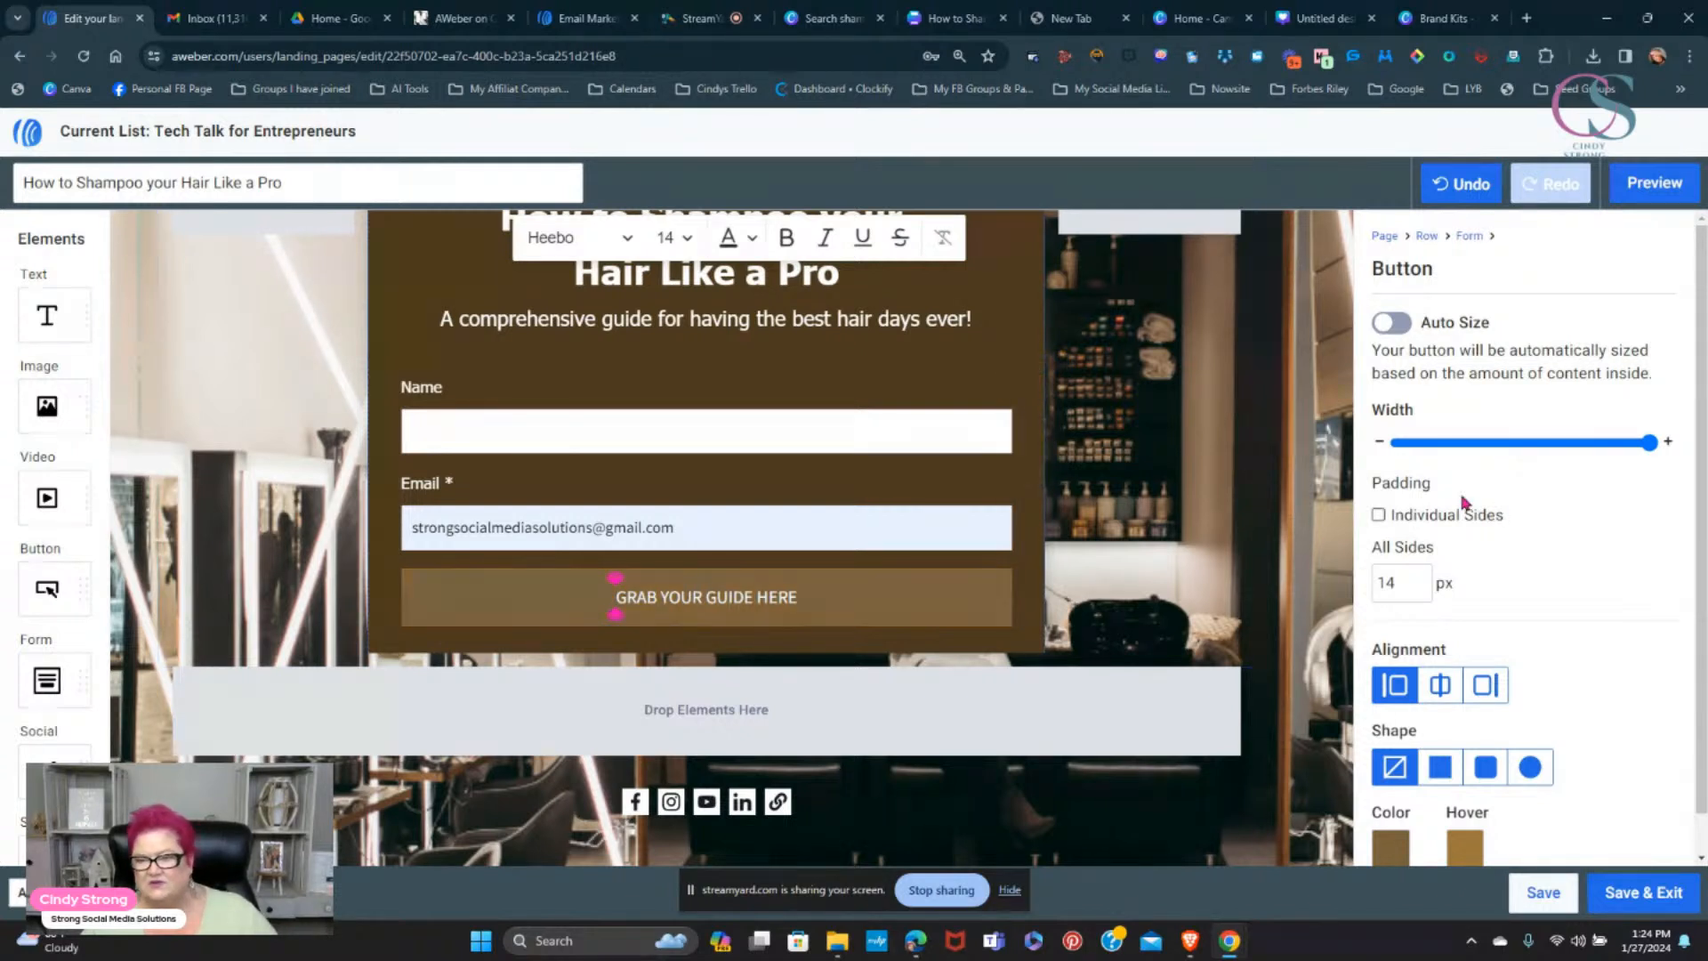
{"action": "left_click", "coordinate": [770, 601]}
{"action": "left_click", "coordinate": [846, 595]}
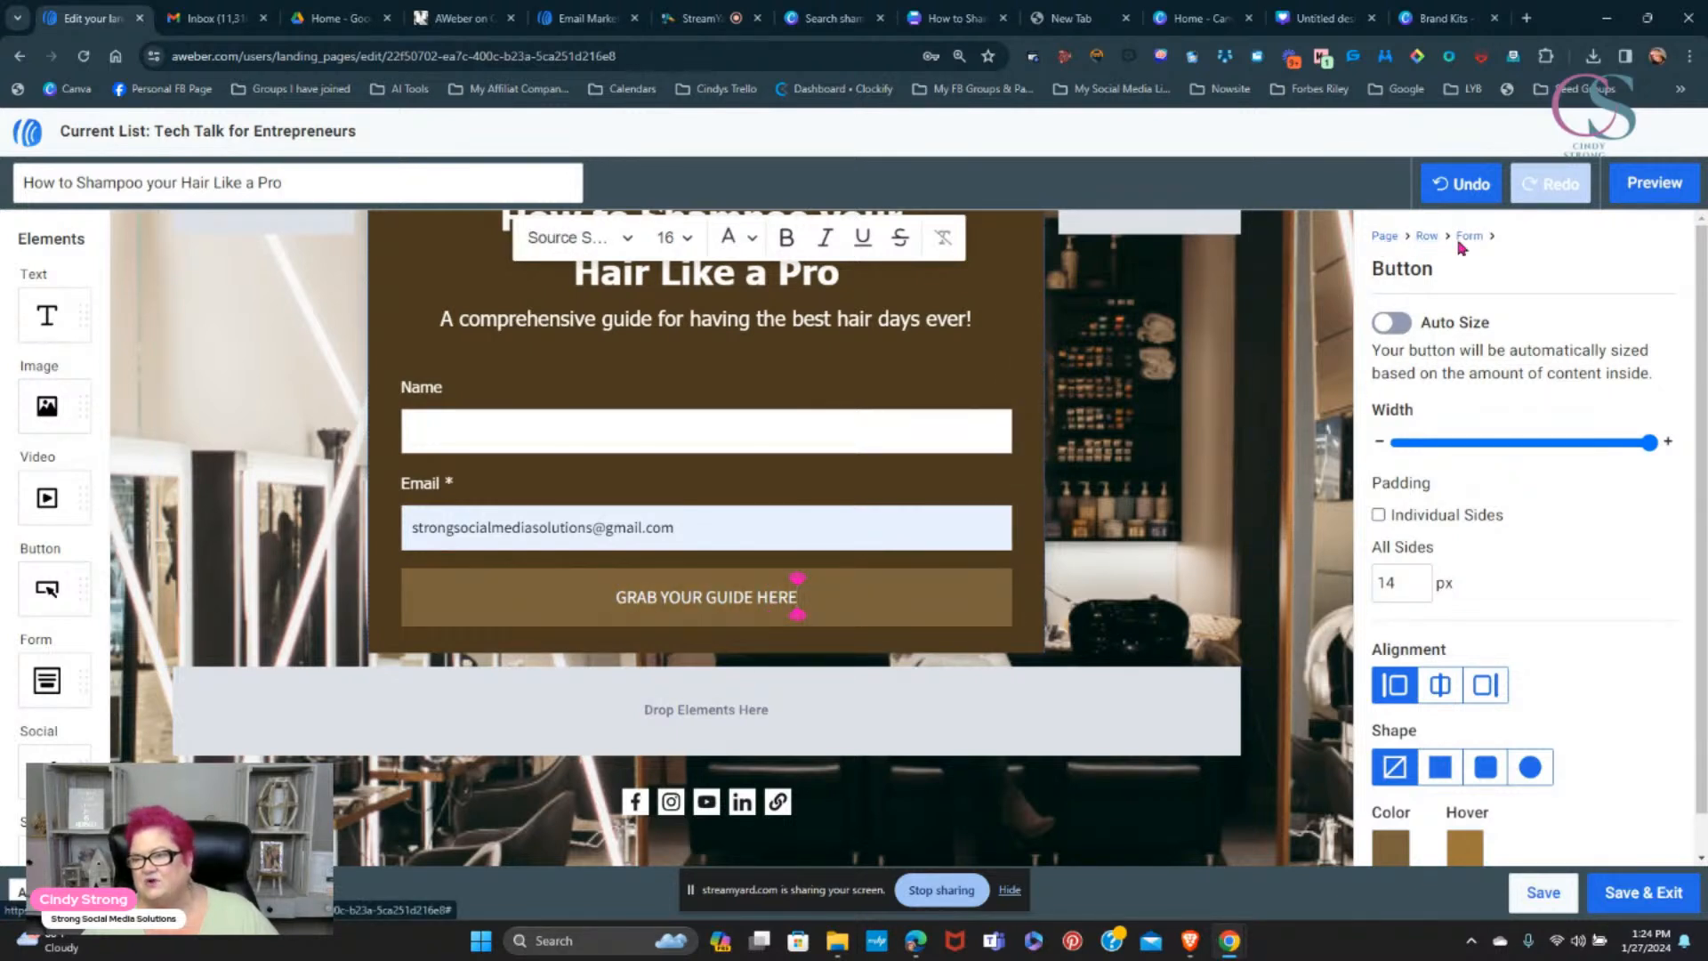
{"action": "left_click", "coordinate": [1469, 236]}
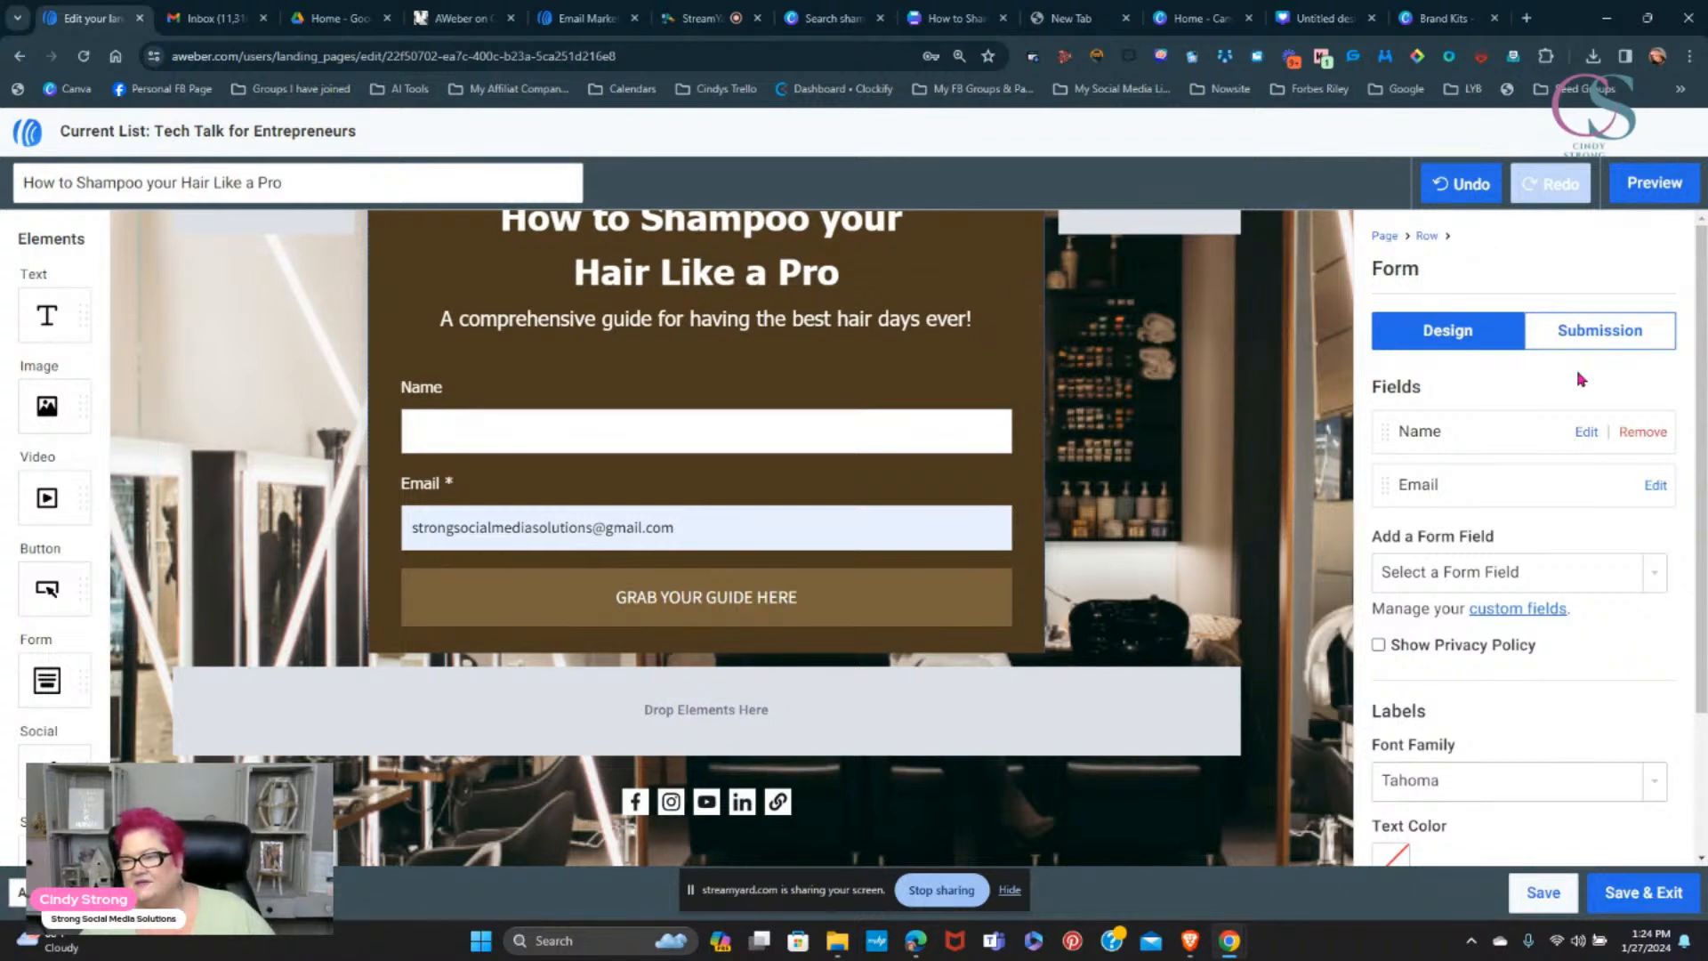
{"action": "left_click", "coordinate": [1612, 337]}
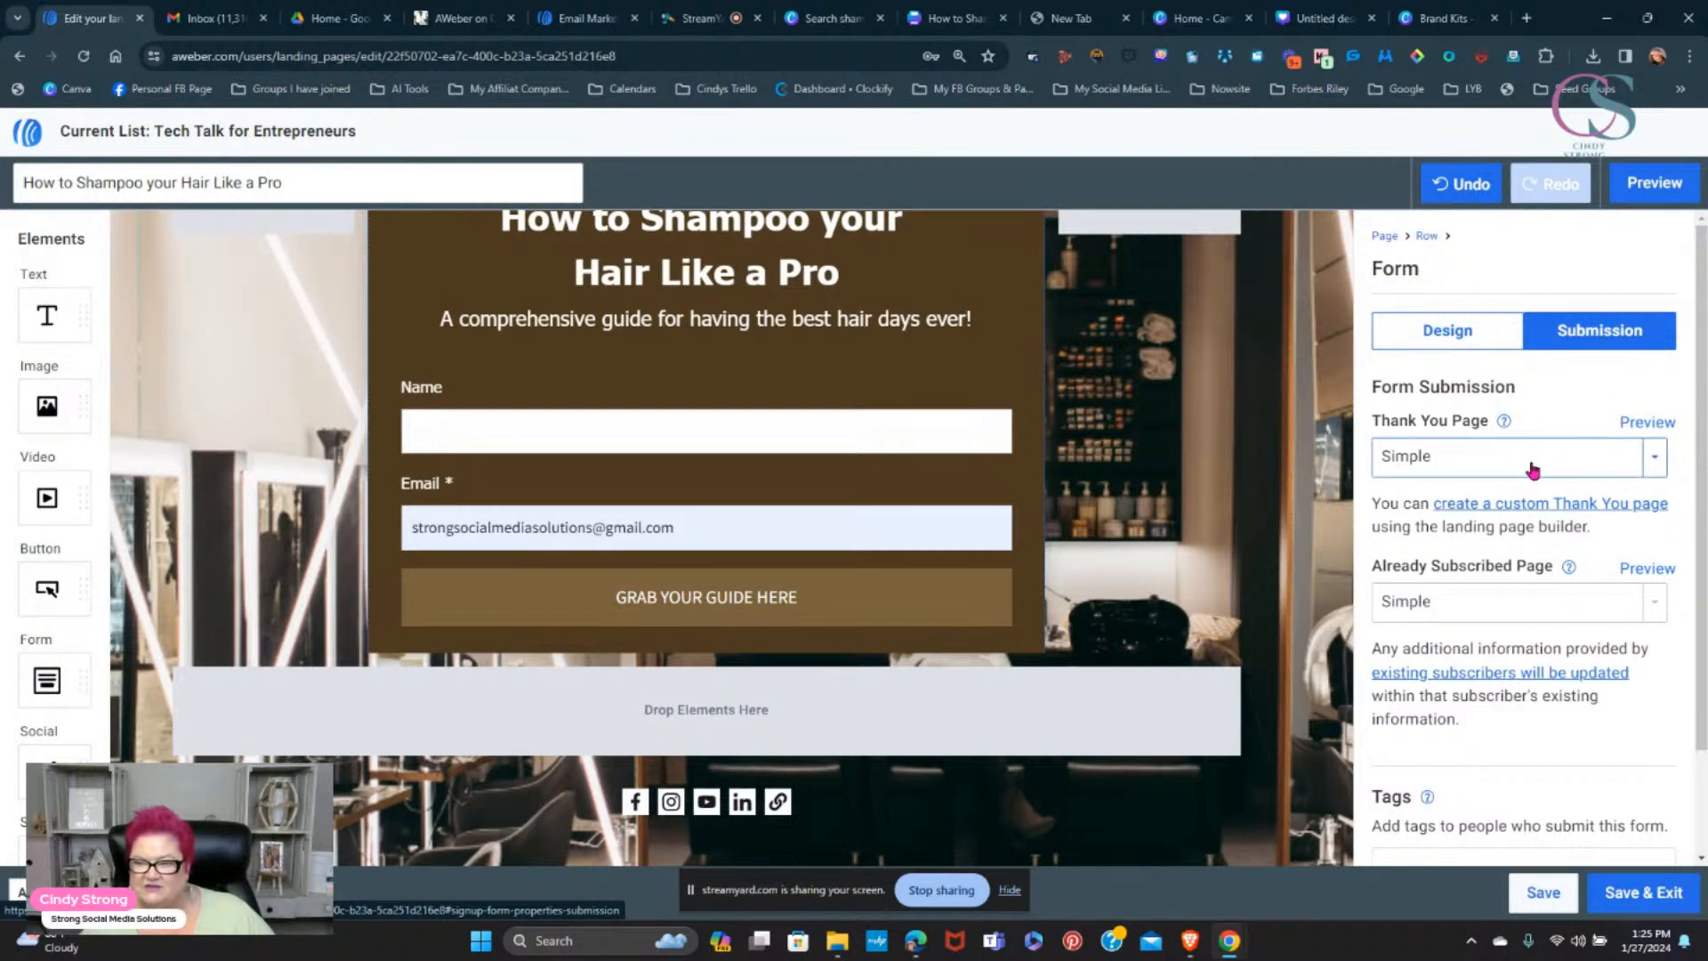
{"action": "left_click", "coordinate": [1656, 462]}
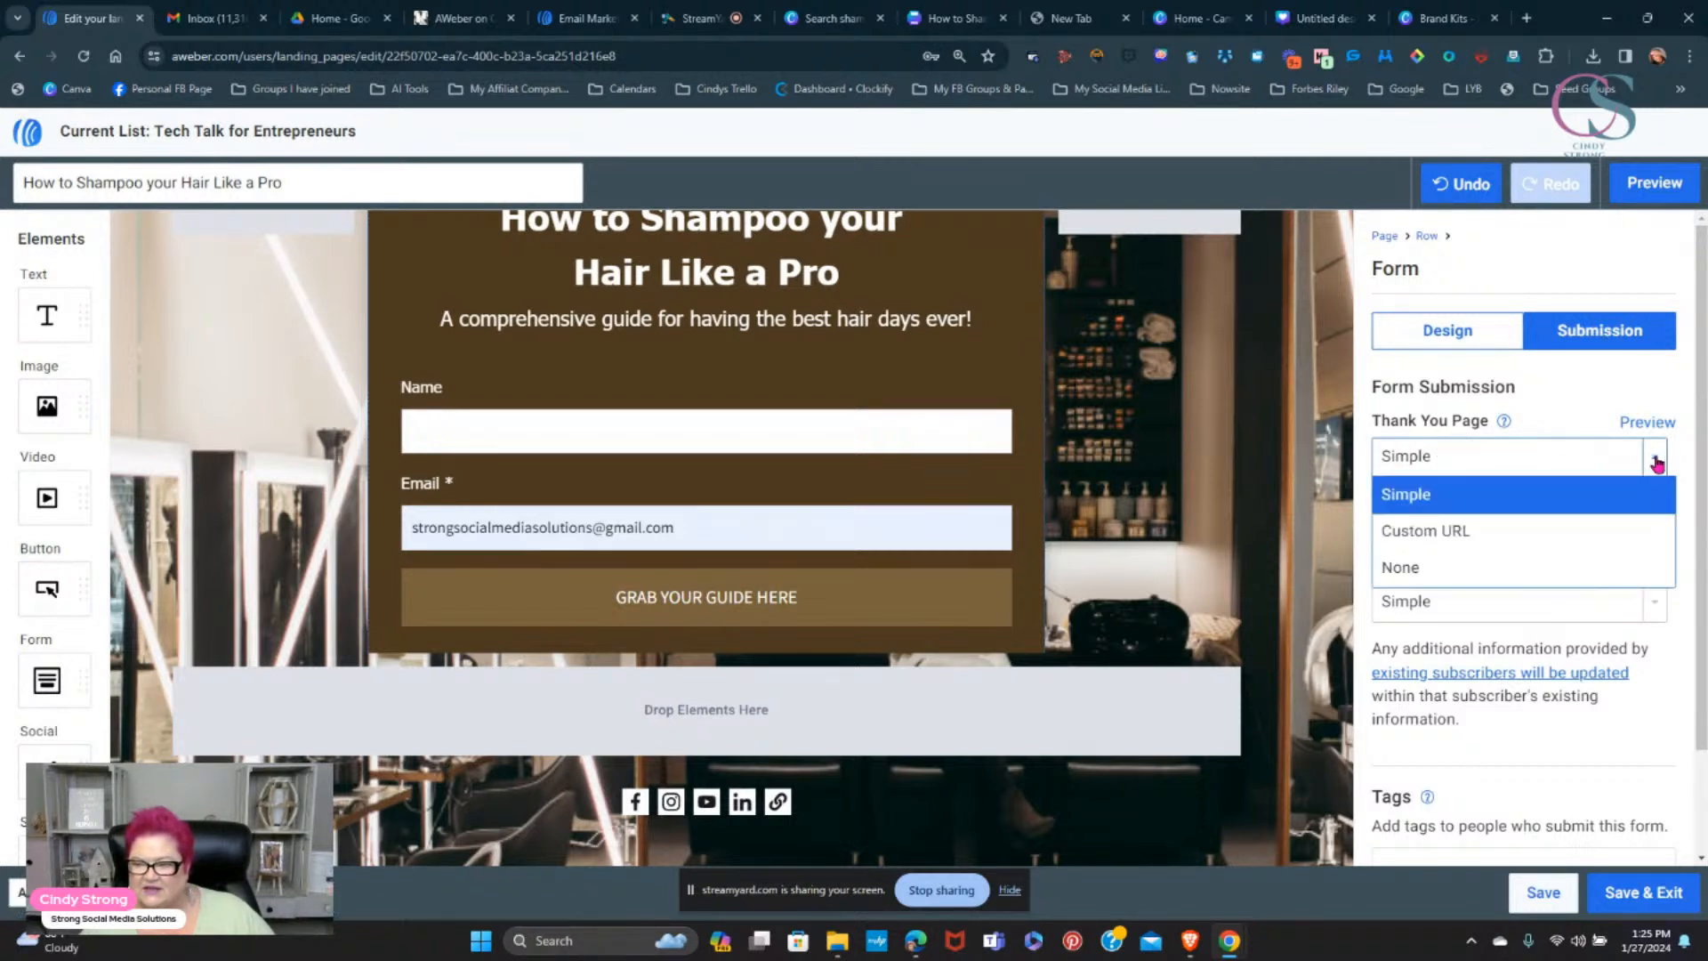
{"action": "left_click", "coordinate": [1467, 534]}
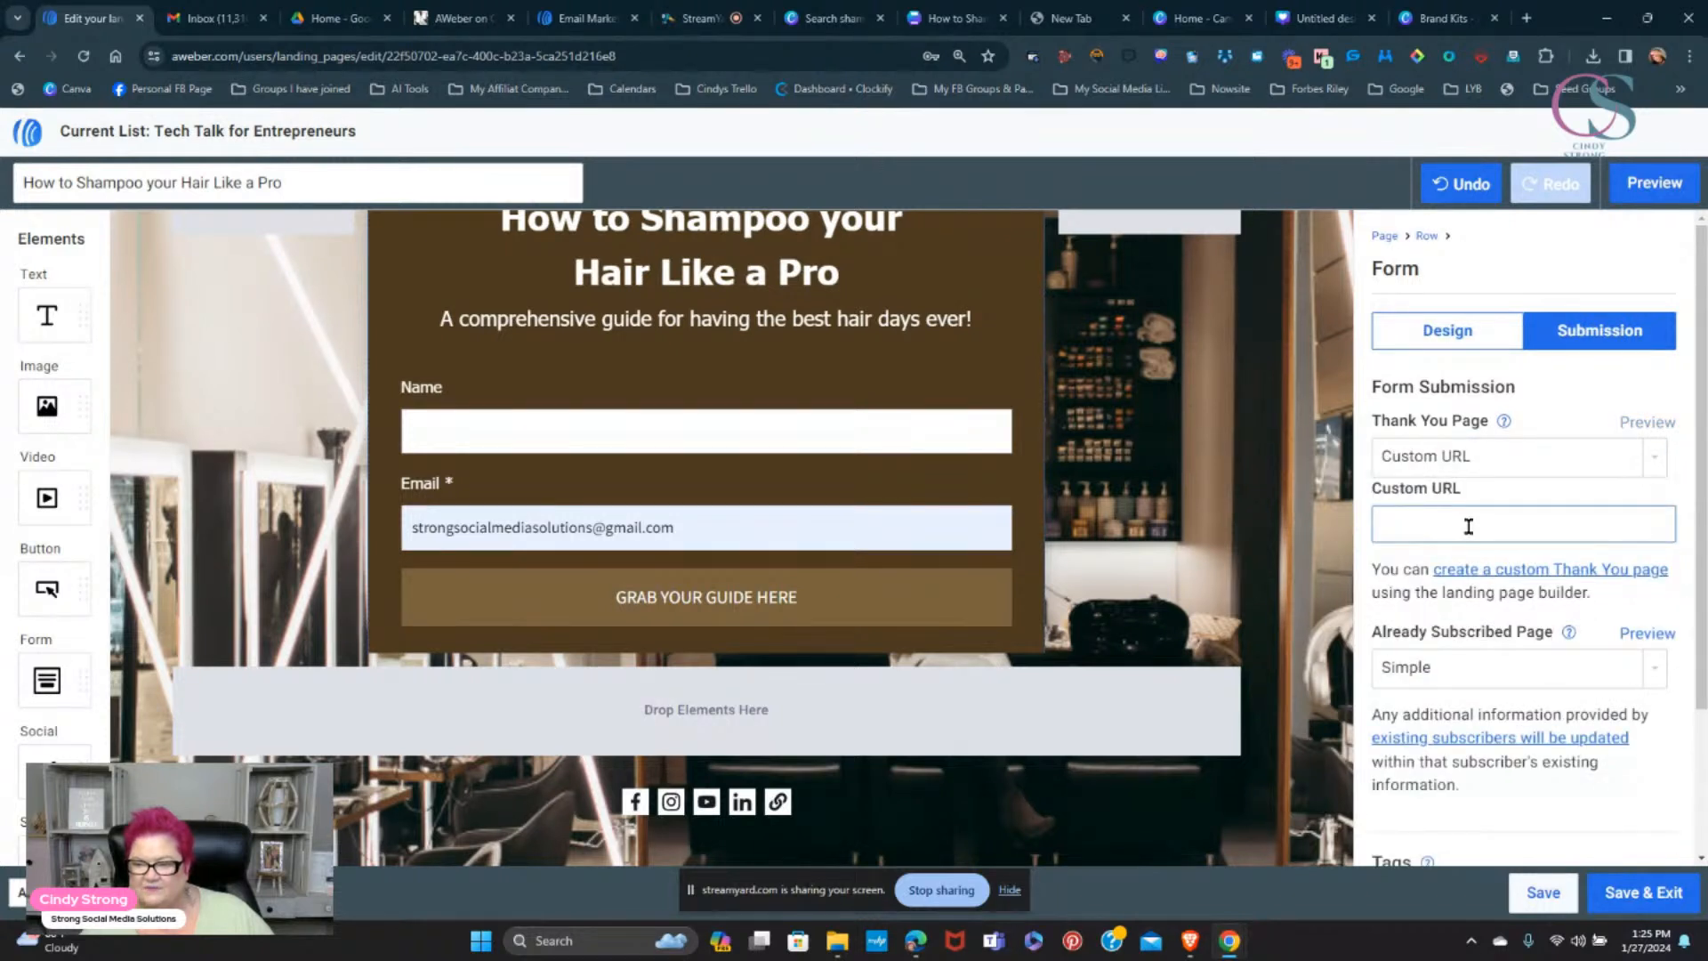
{"action": "left_click", "coordinate": [1468, 526]}
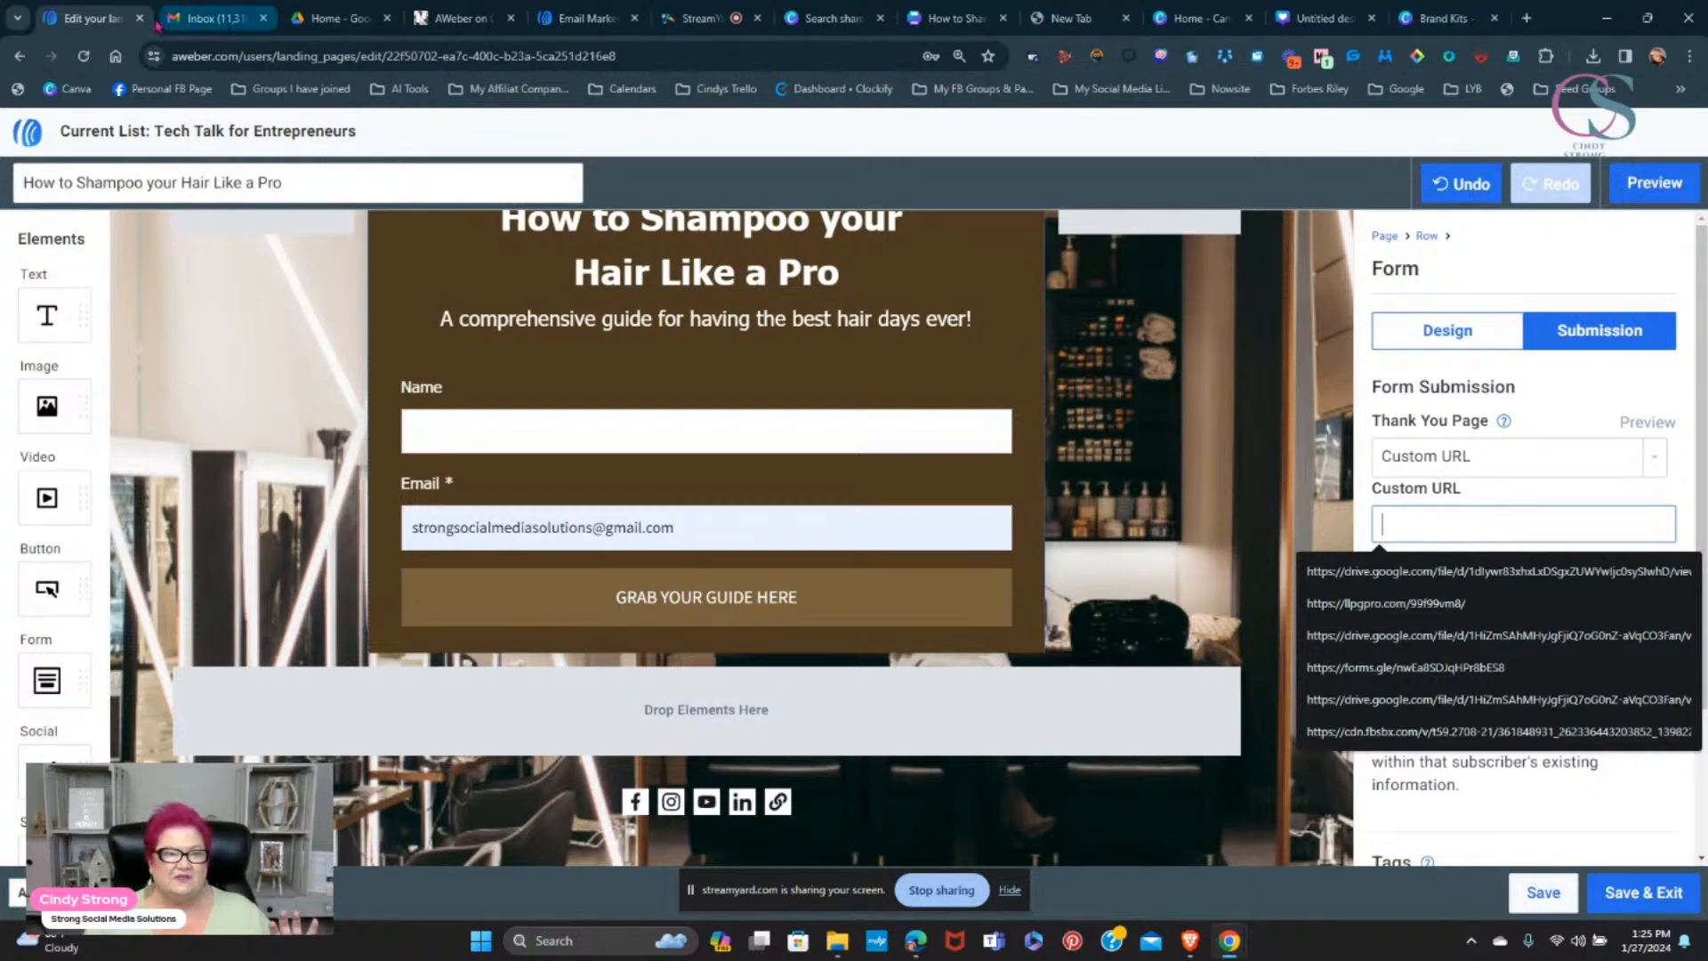
- Switch to the "How to Shampoo Your Hair Like A Pro" design in Canva and download all its pages as PDF Standard
{"action": "left_click", "coordinate": [933, 19]}
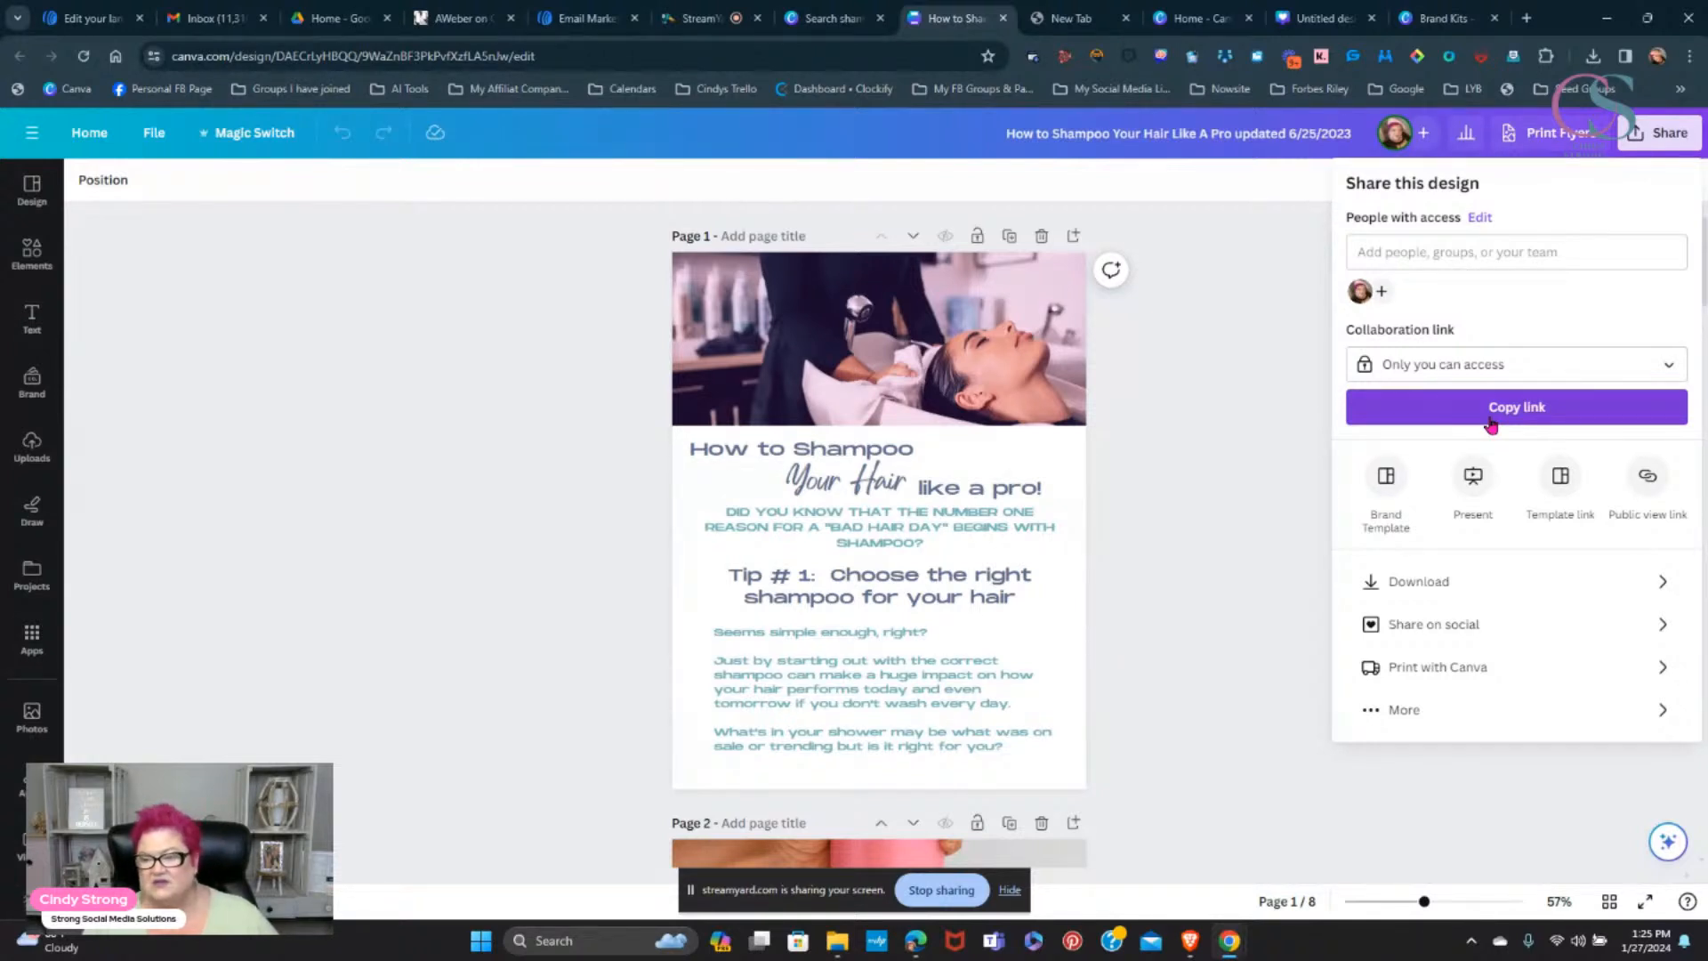
{"action": "left_click", "coordinate": [1420, 584]}
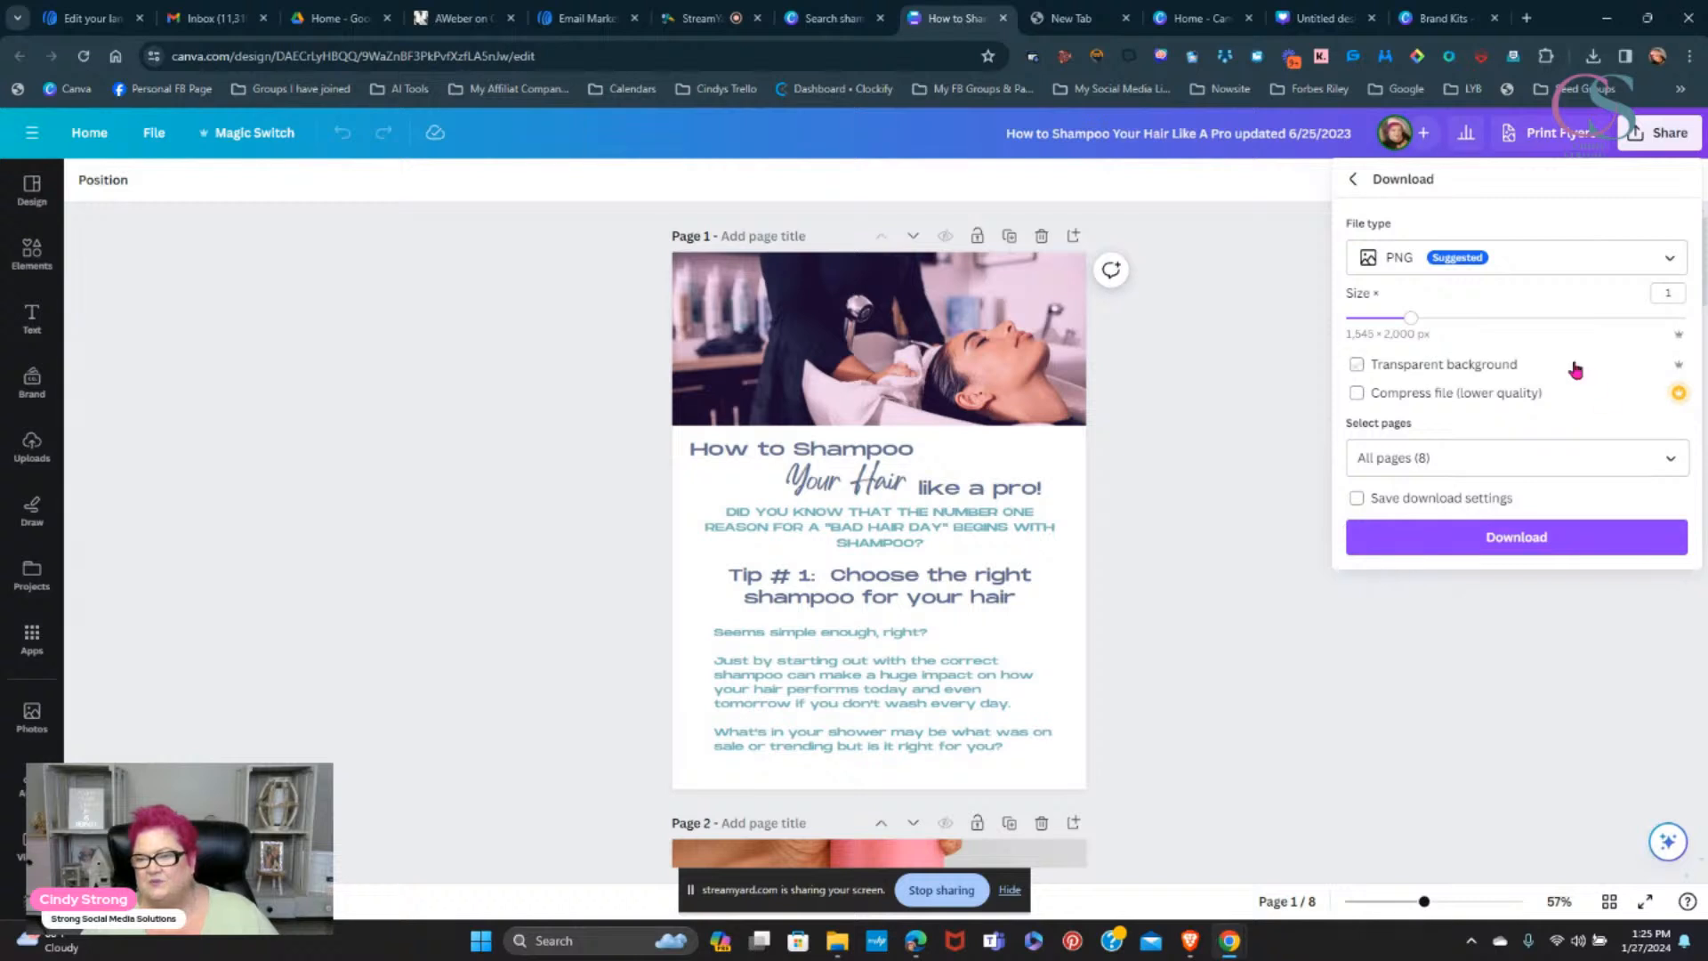
{"action": "left_click", "coordinate": [1220, 299]}
{"action": "left_click", "coordinate": [1667, 138]}
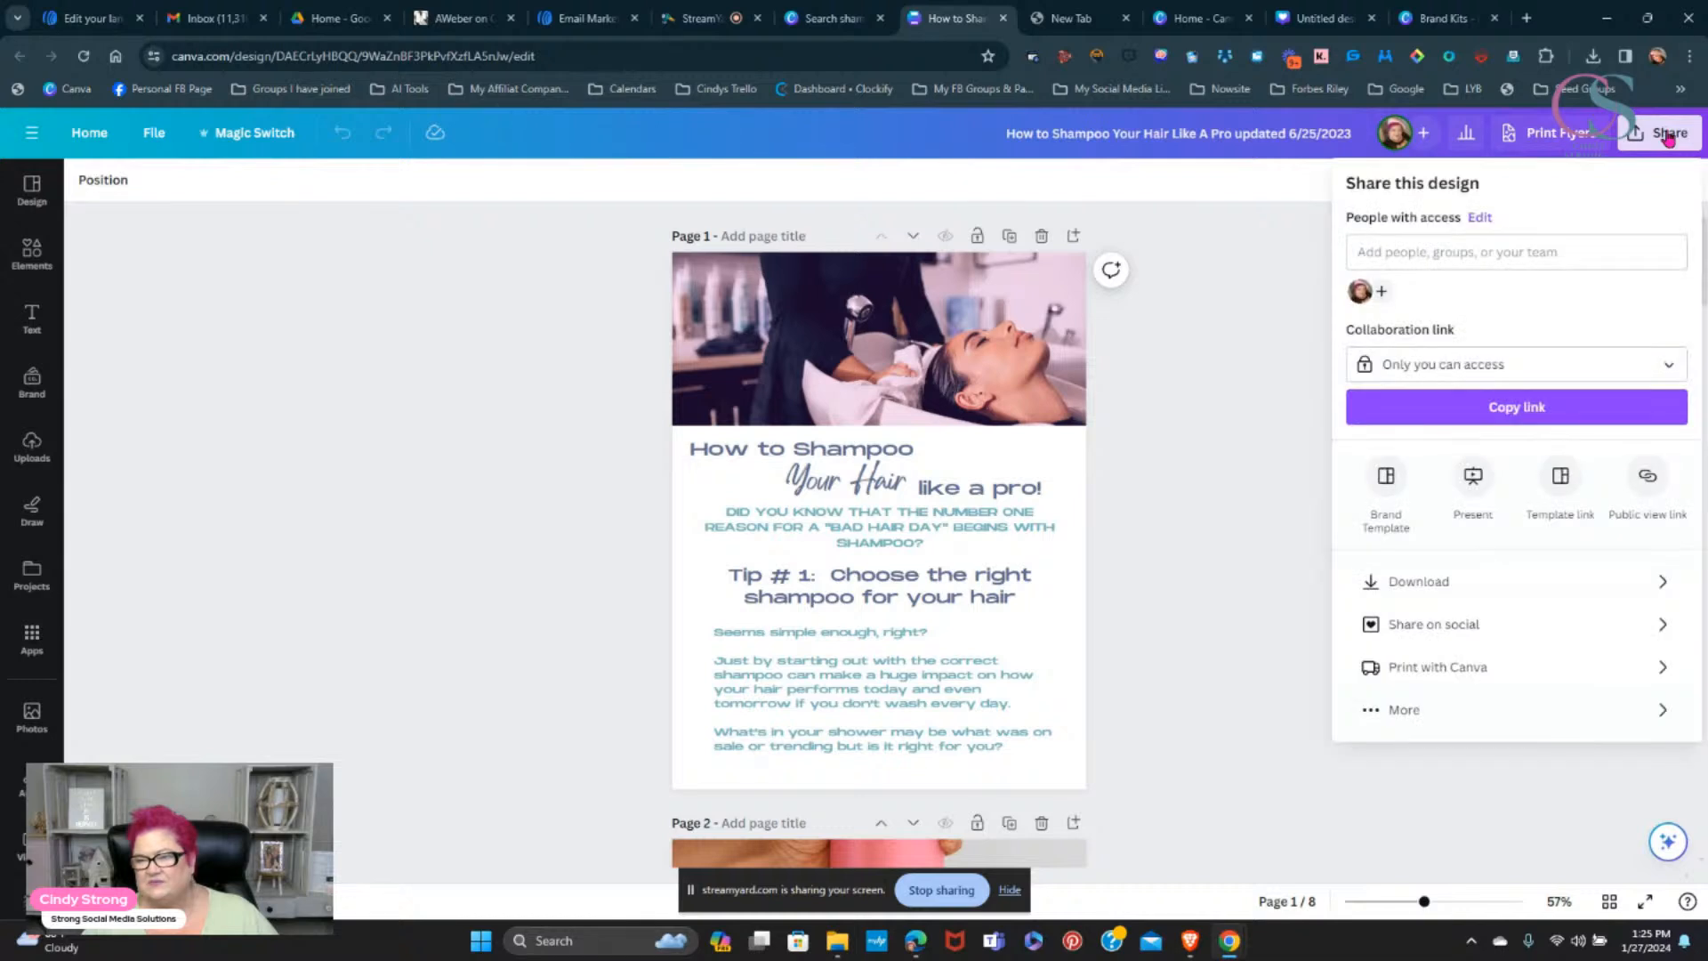
{"action": "left_click", "coordinate": [1400, 583]}
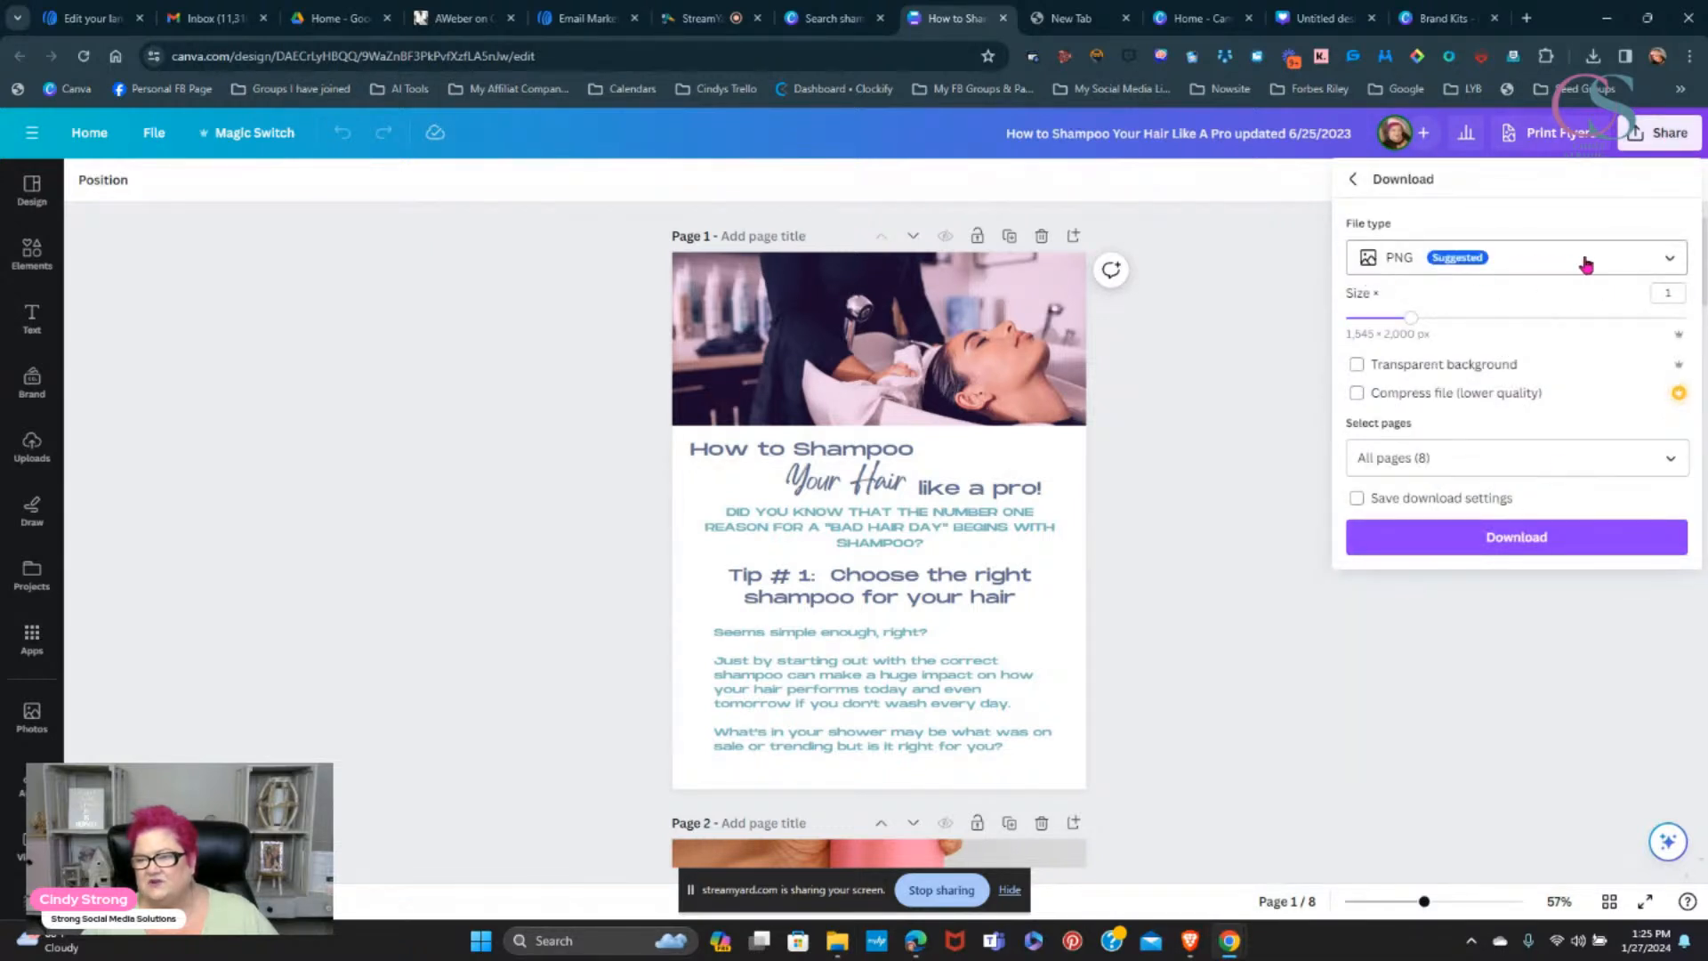
{"action": "left_click", "coordinate": [1668, 260]}
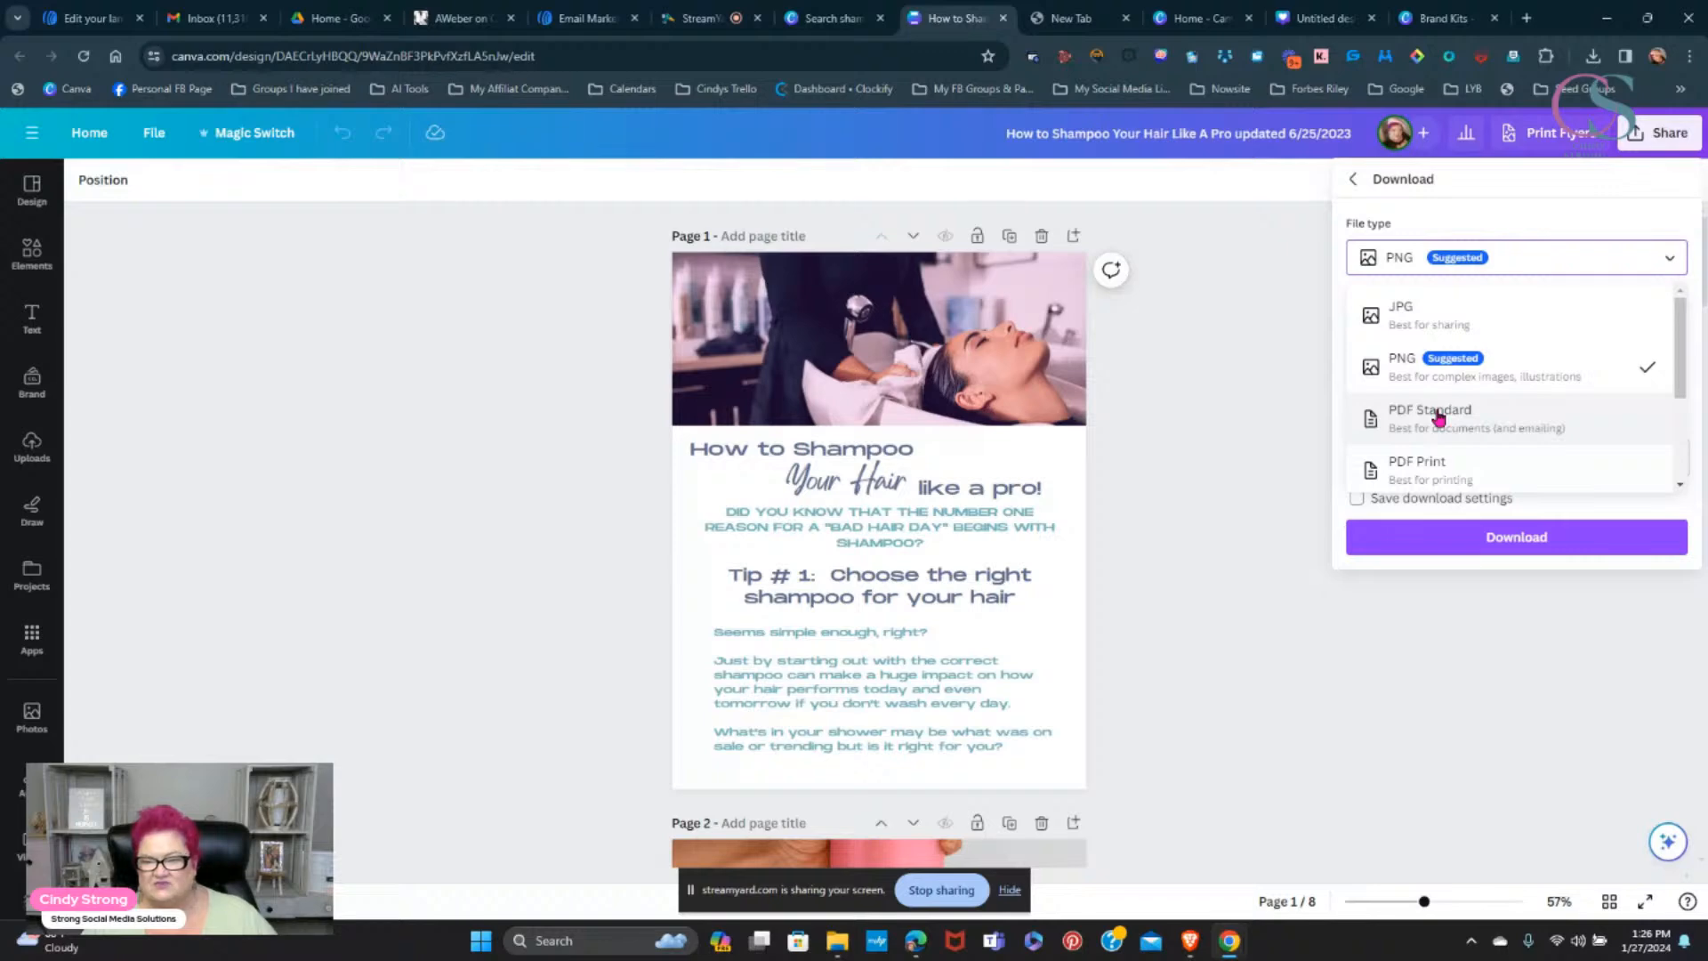
{"action": "left_click", "coordinate": [1438, 416]}
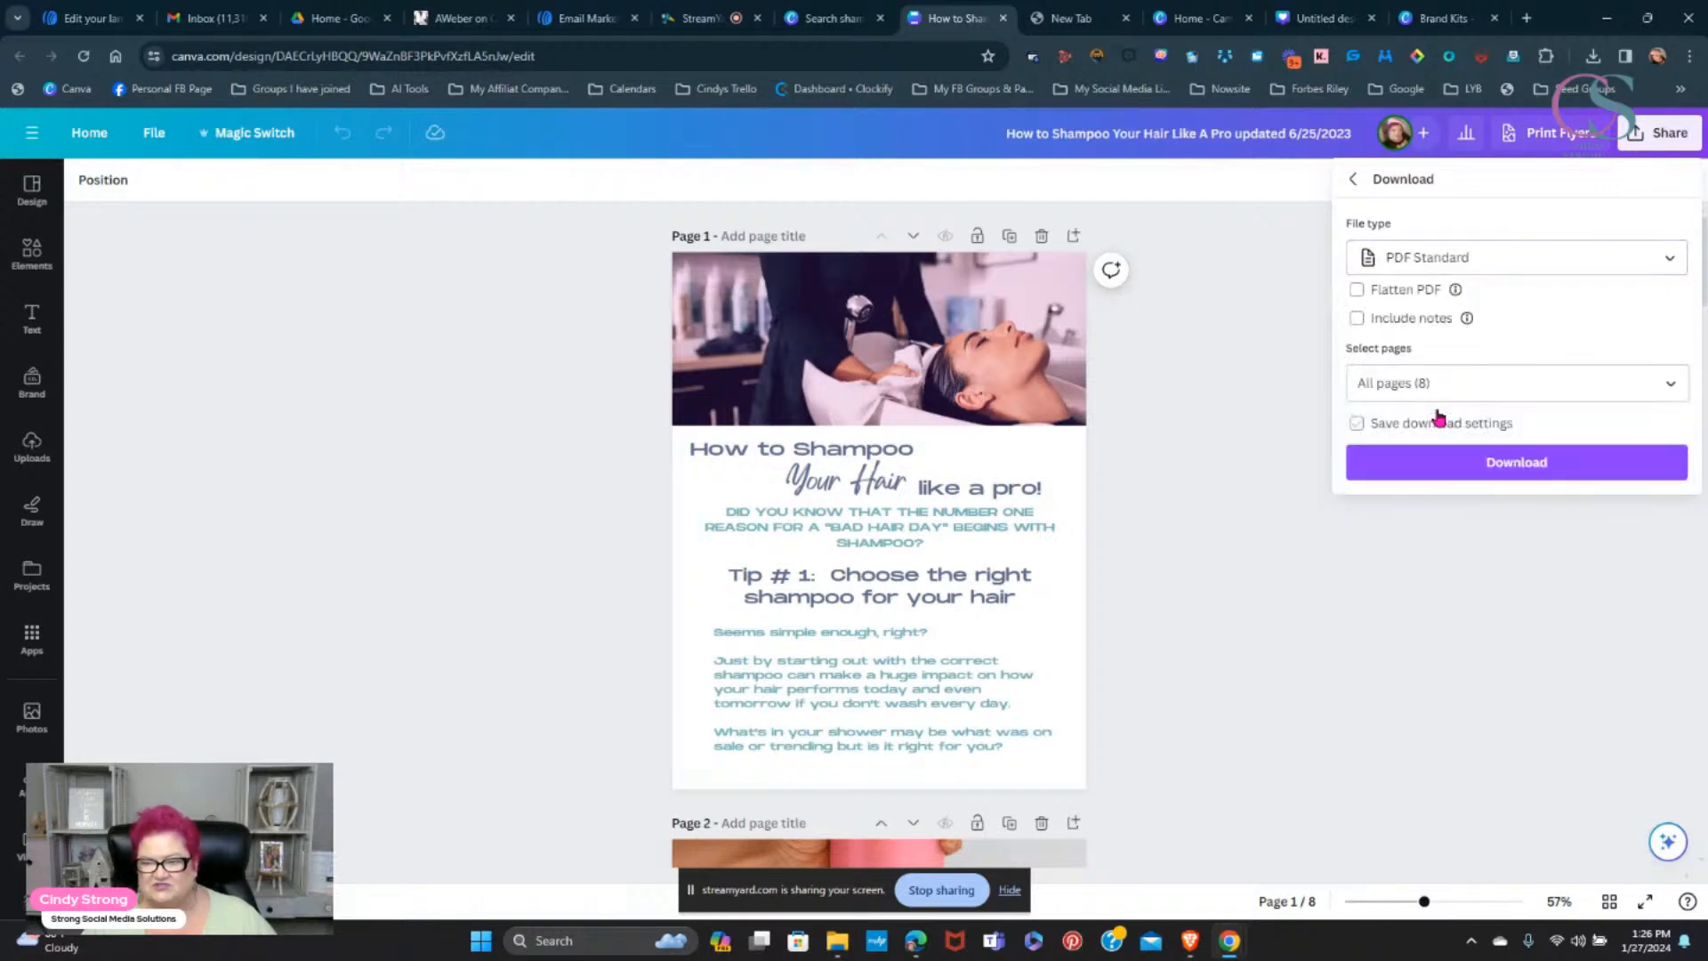
{"action": "scroll", "coordinate": [907, 566], "scroll_direction": "down", "scroll_amount": 15}
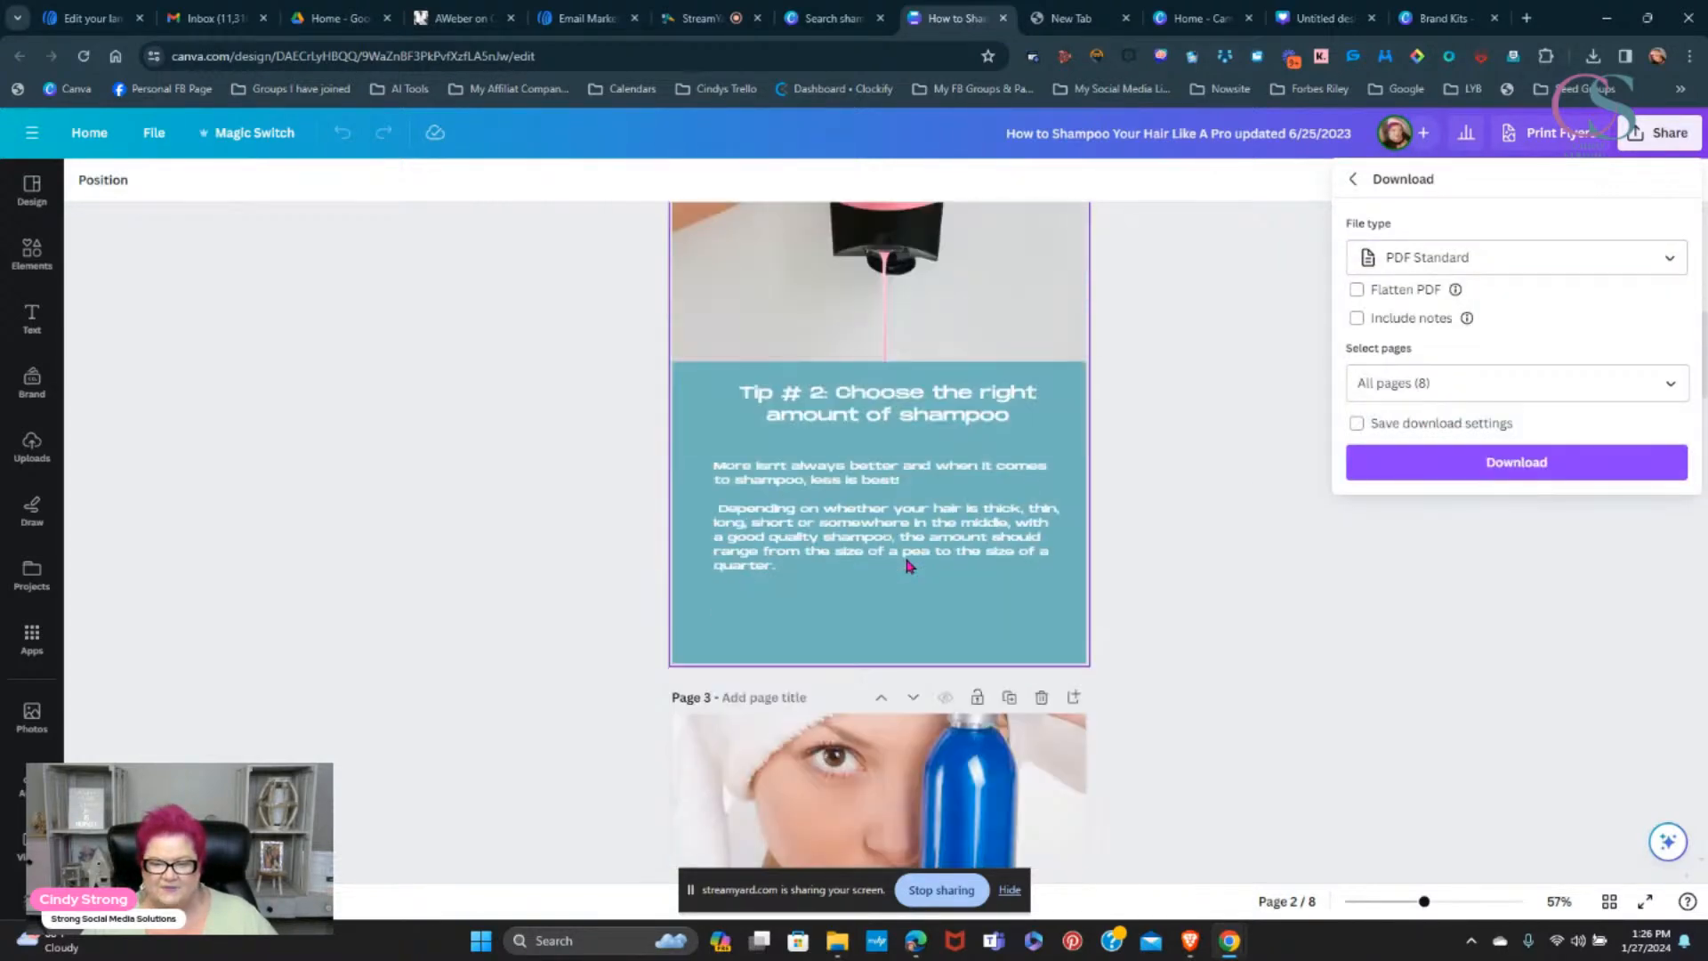
{"action": "scroll", "coordinate": [907, 566], "scroll_direction": "down", "scroll_amount": 20}
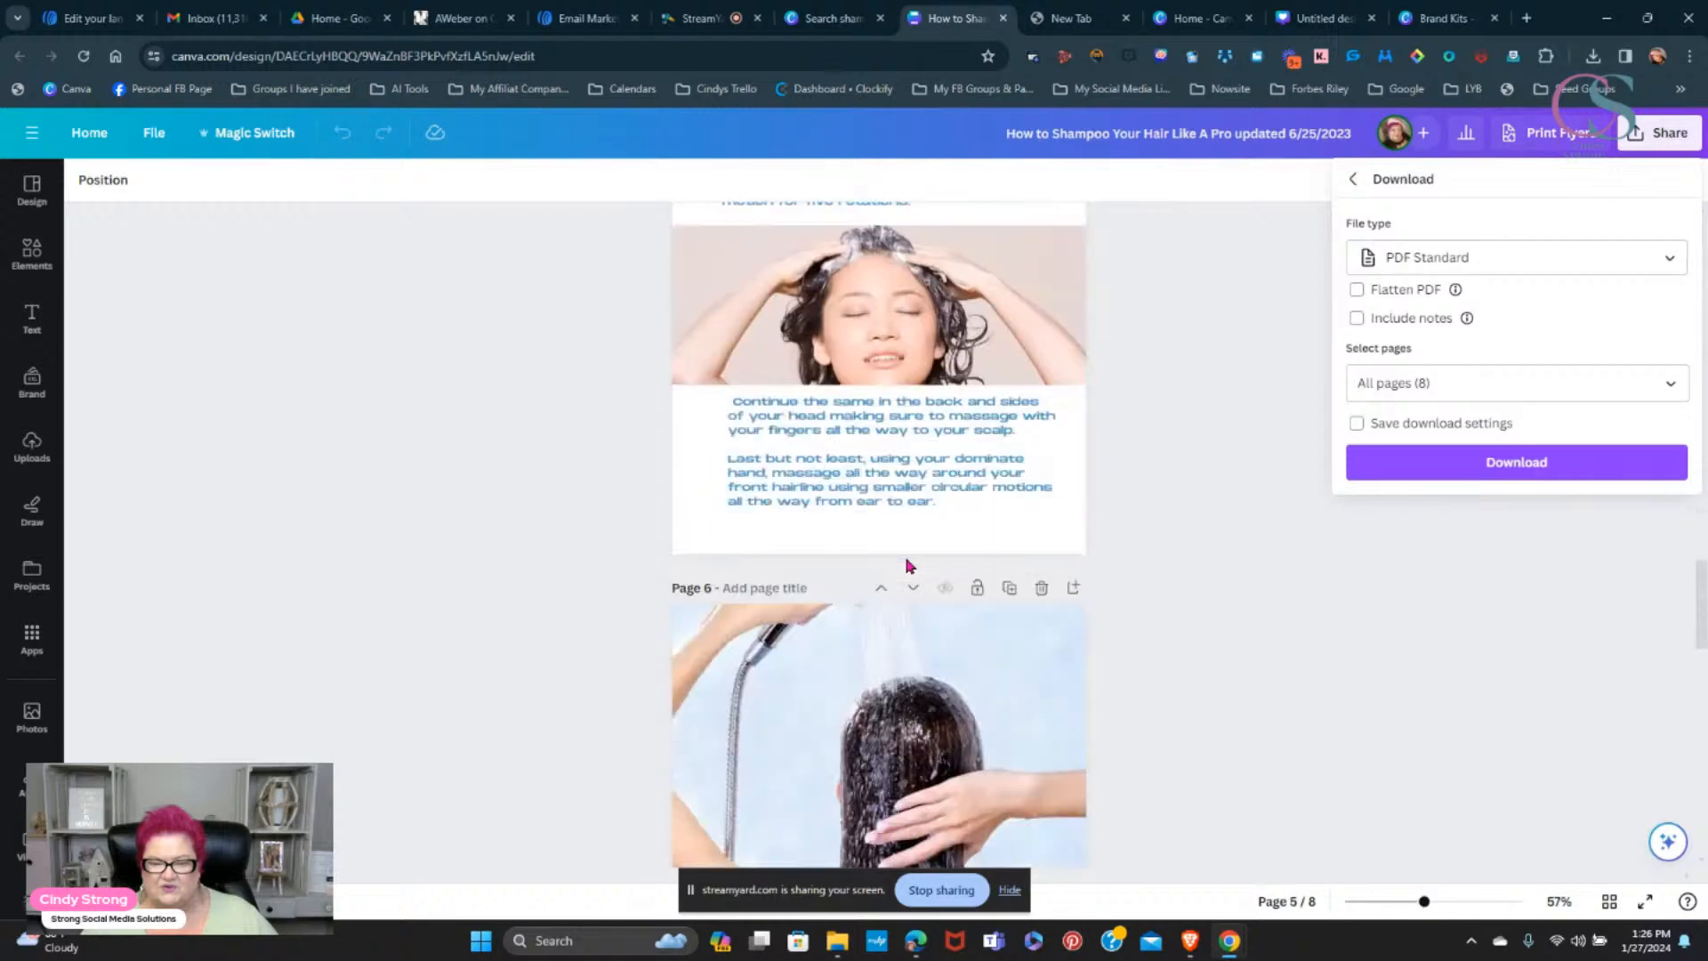
{"action": "scroll", "coordinate": [909, 565], "scroll_direction": "down", "scroll_amount": 6}
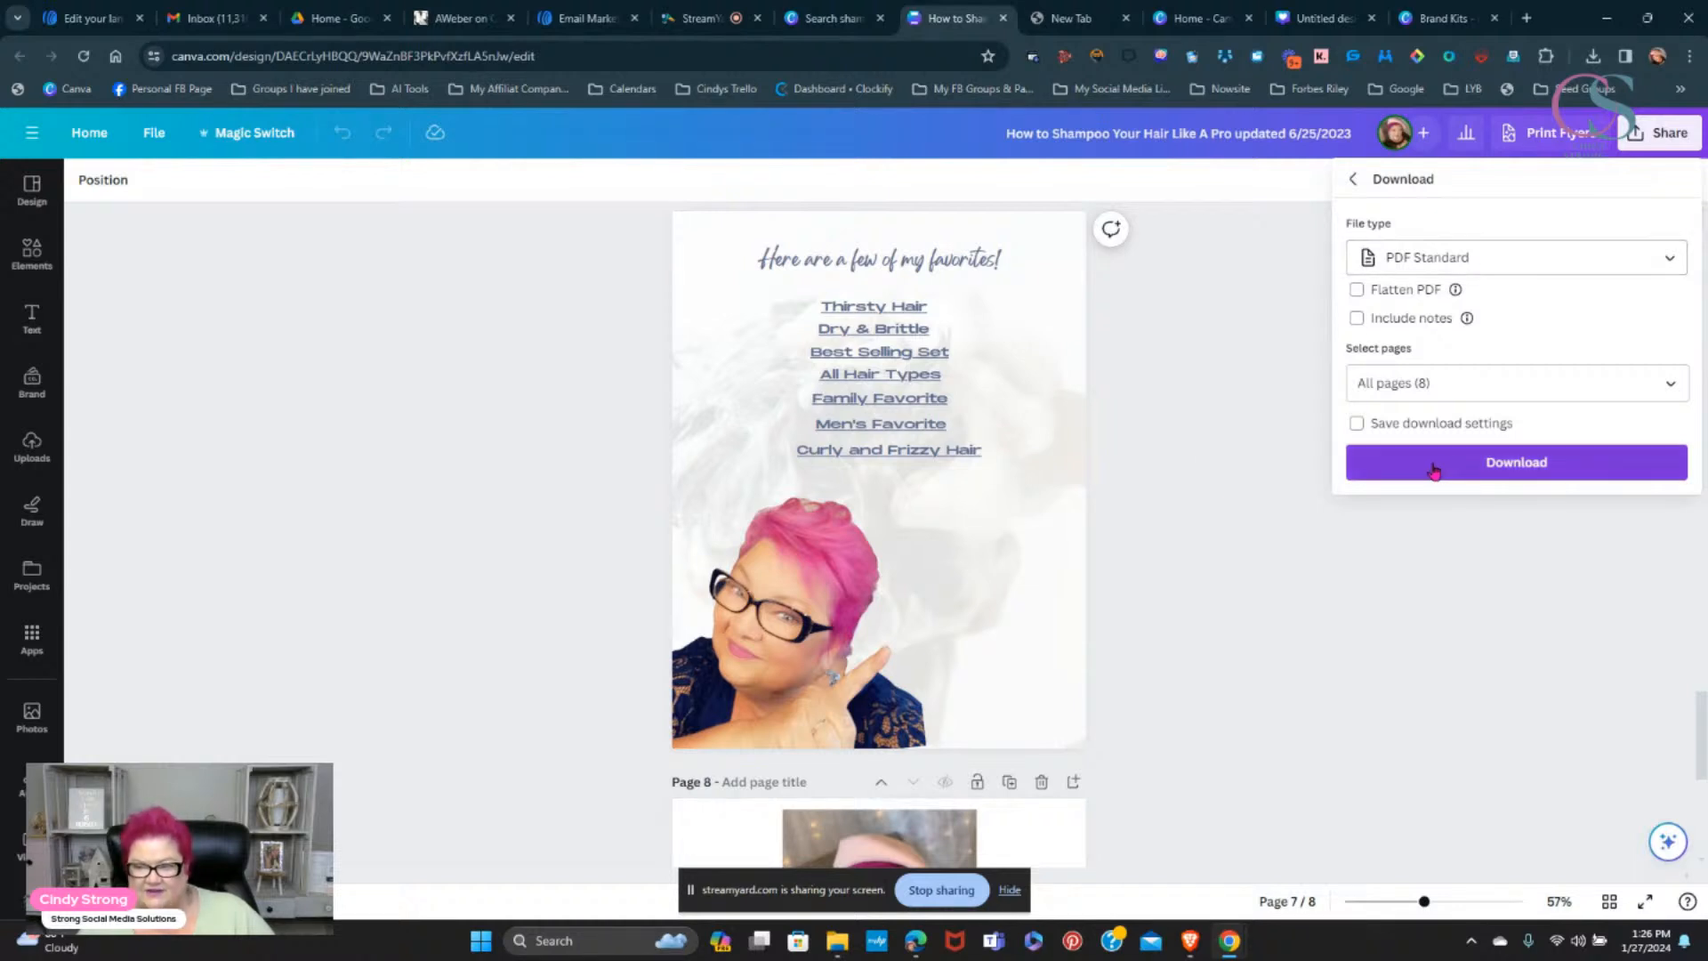
{"action": "left_click", "coordinate": [1533, 463]}
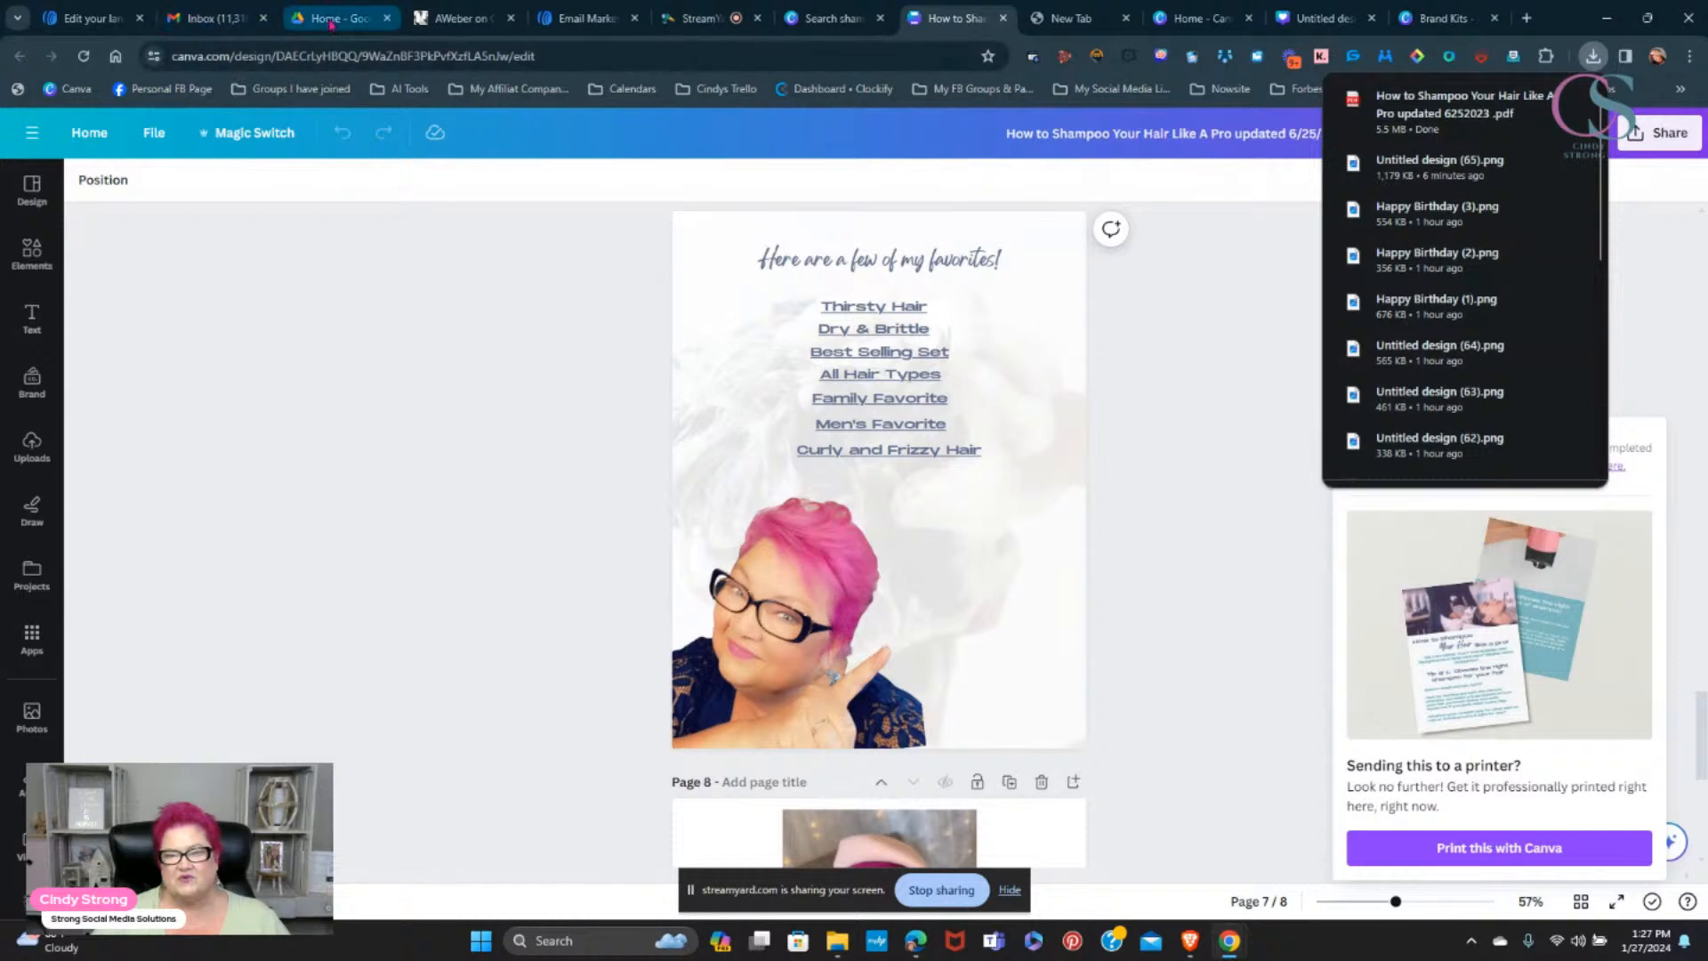
- Switch to Google Drive and upload the downloaded "How to Shampoo Your Hair Like A Pro updated 6252023" PDF, keeping both files
{"action": "mouse_move", "coordinate": [326, 14]}
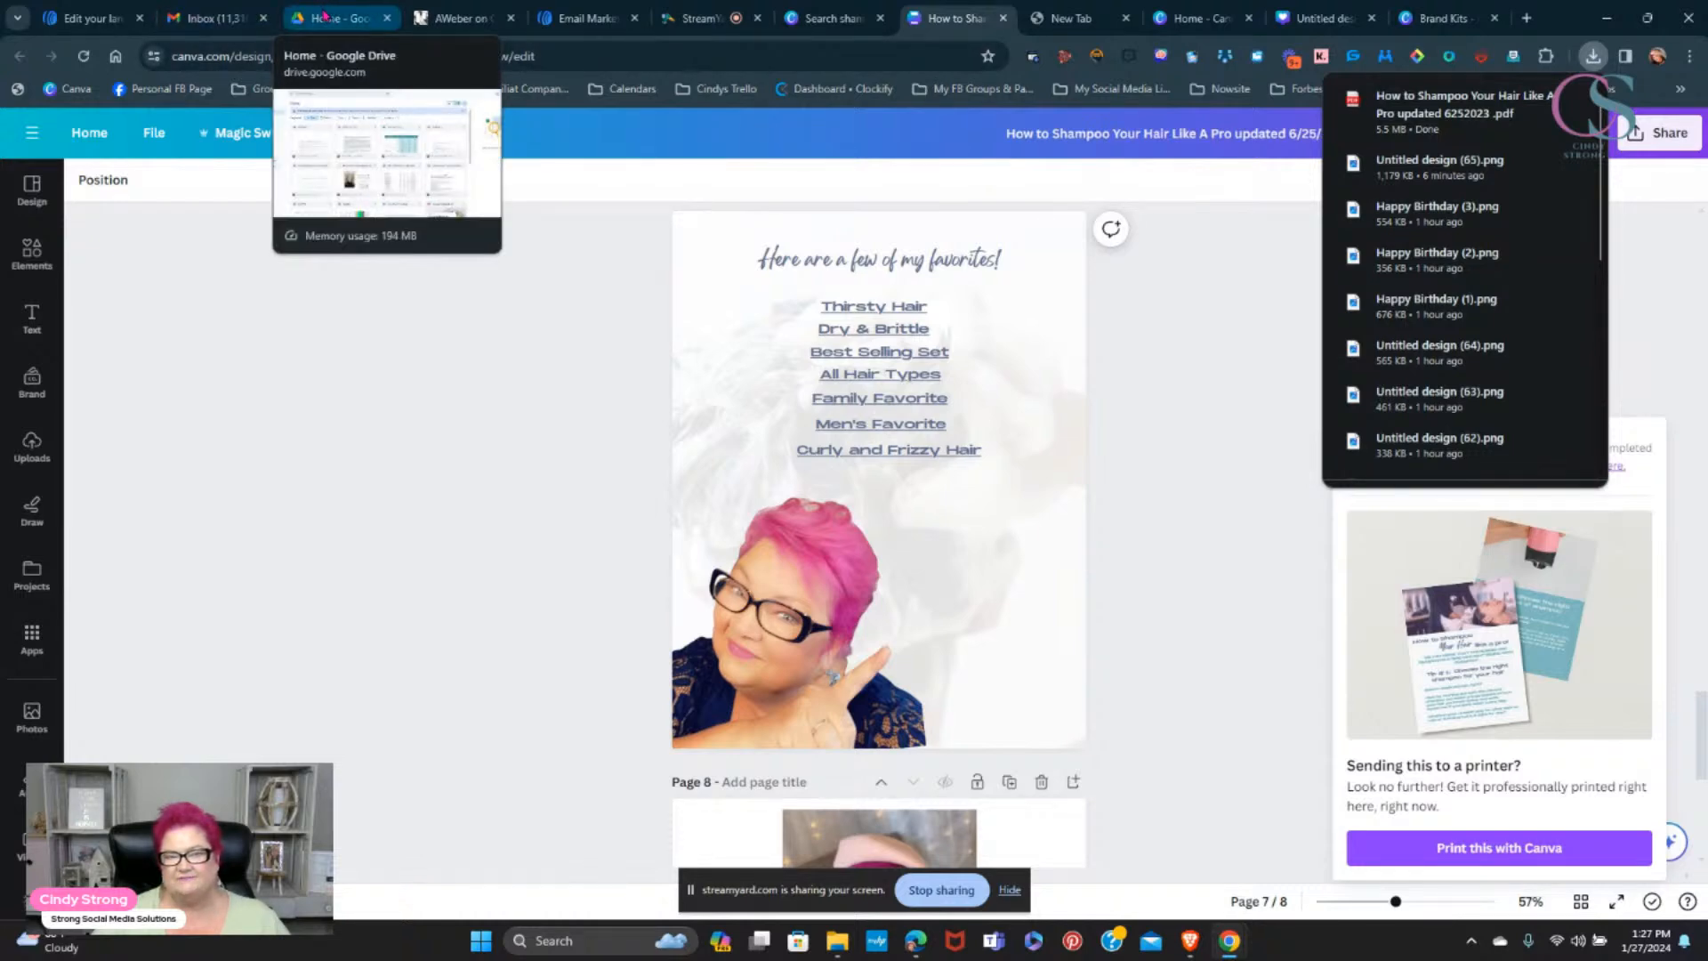
{"action": "left_click", "coordinate": [327, 14]}
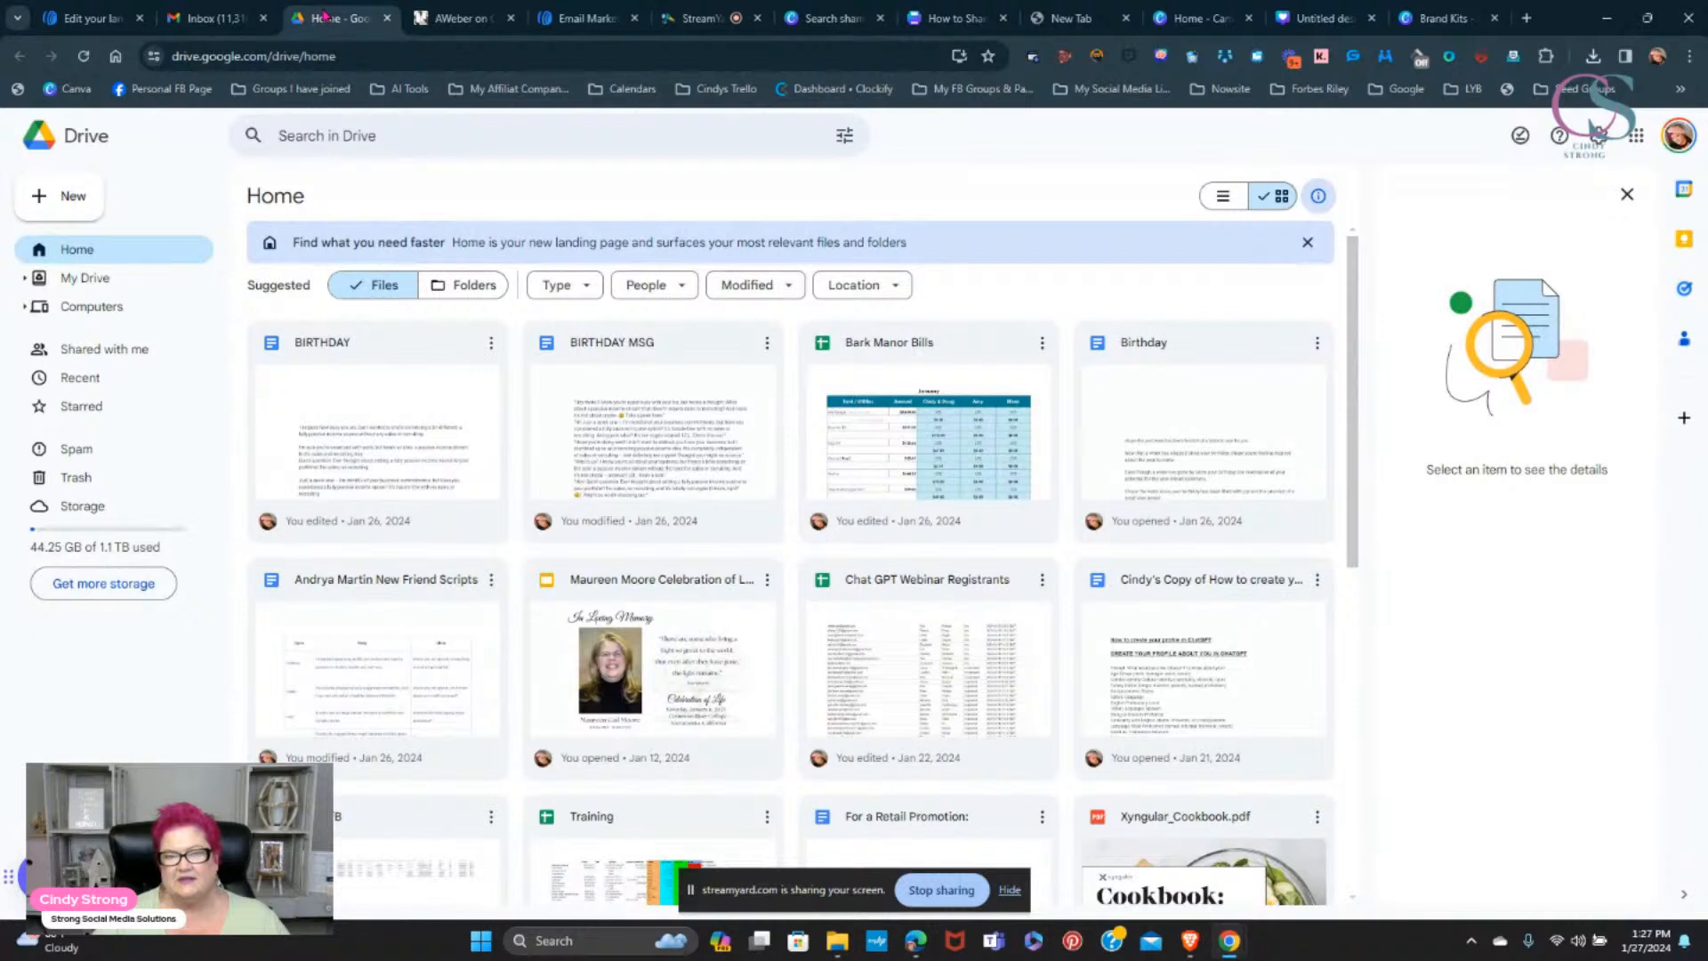
{"action": "left_click", "coordinate": [69, 202]}
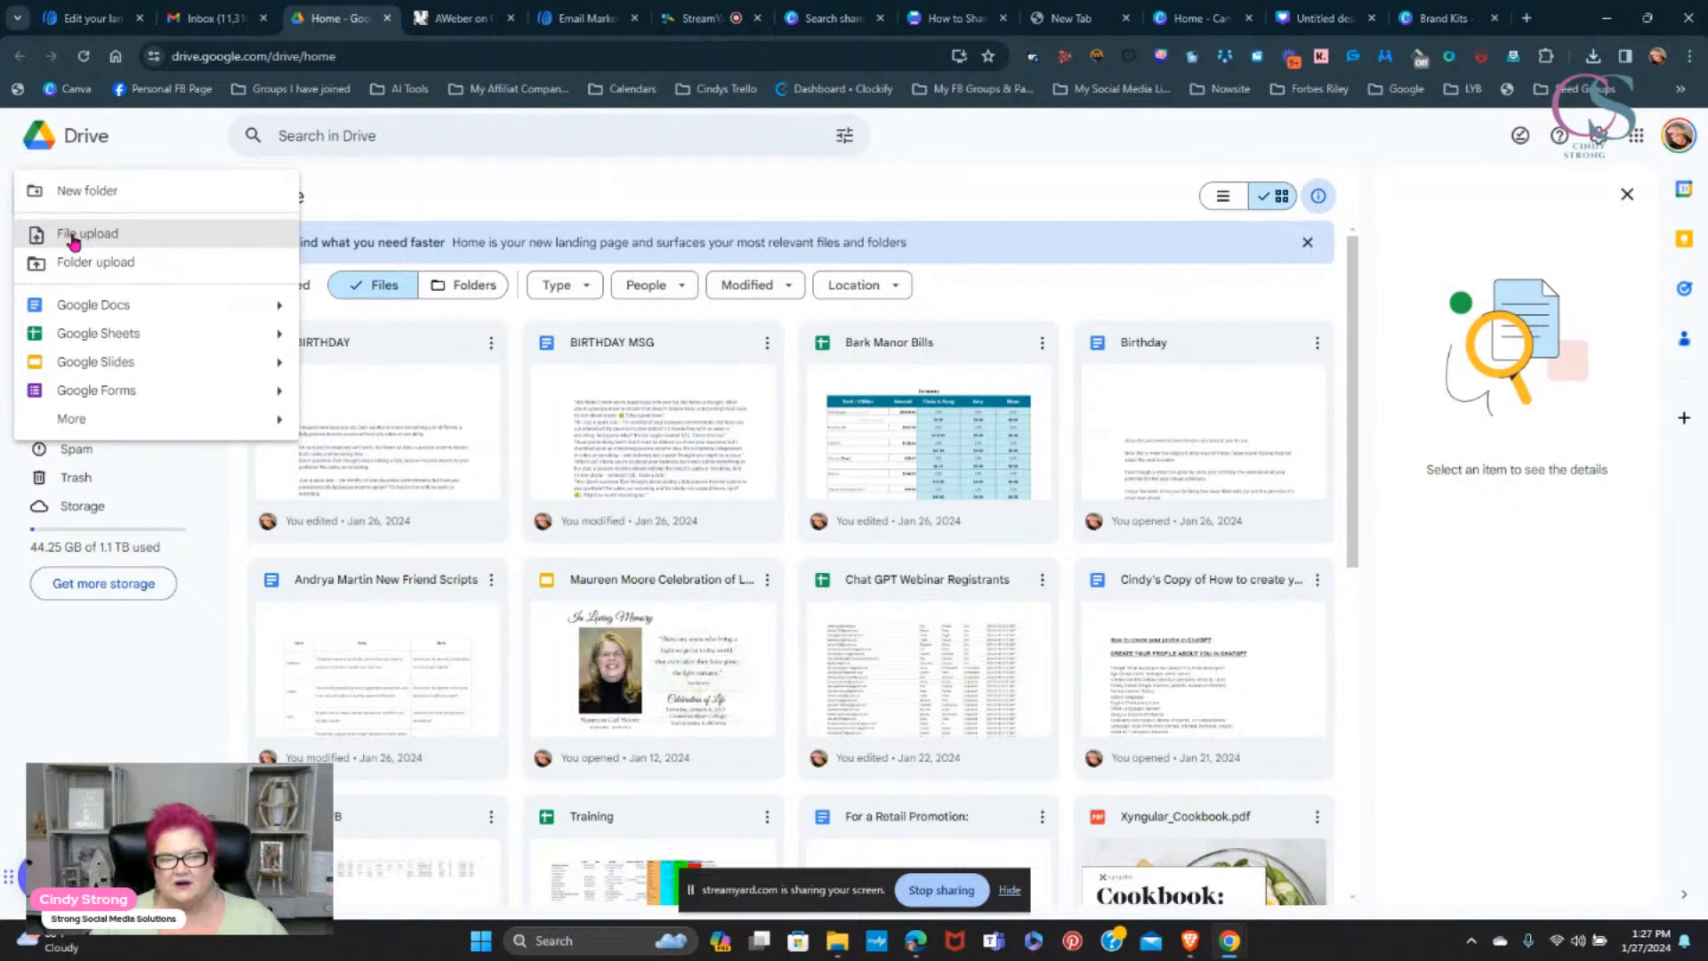
{"action": "left_click", "coordinate": [74, 236]}
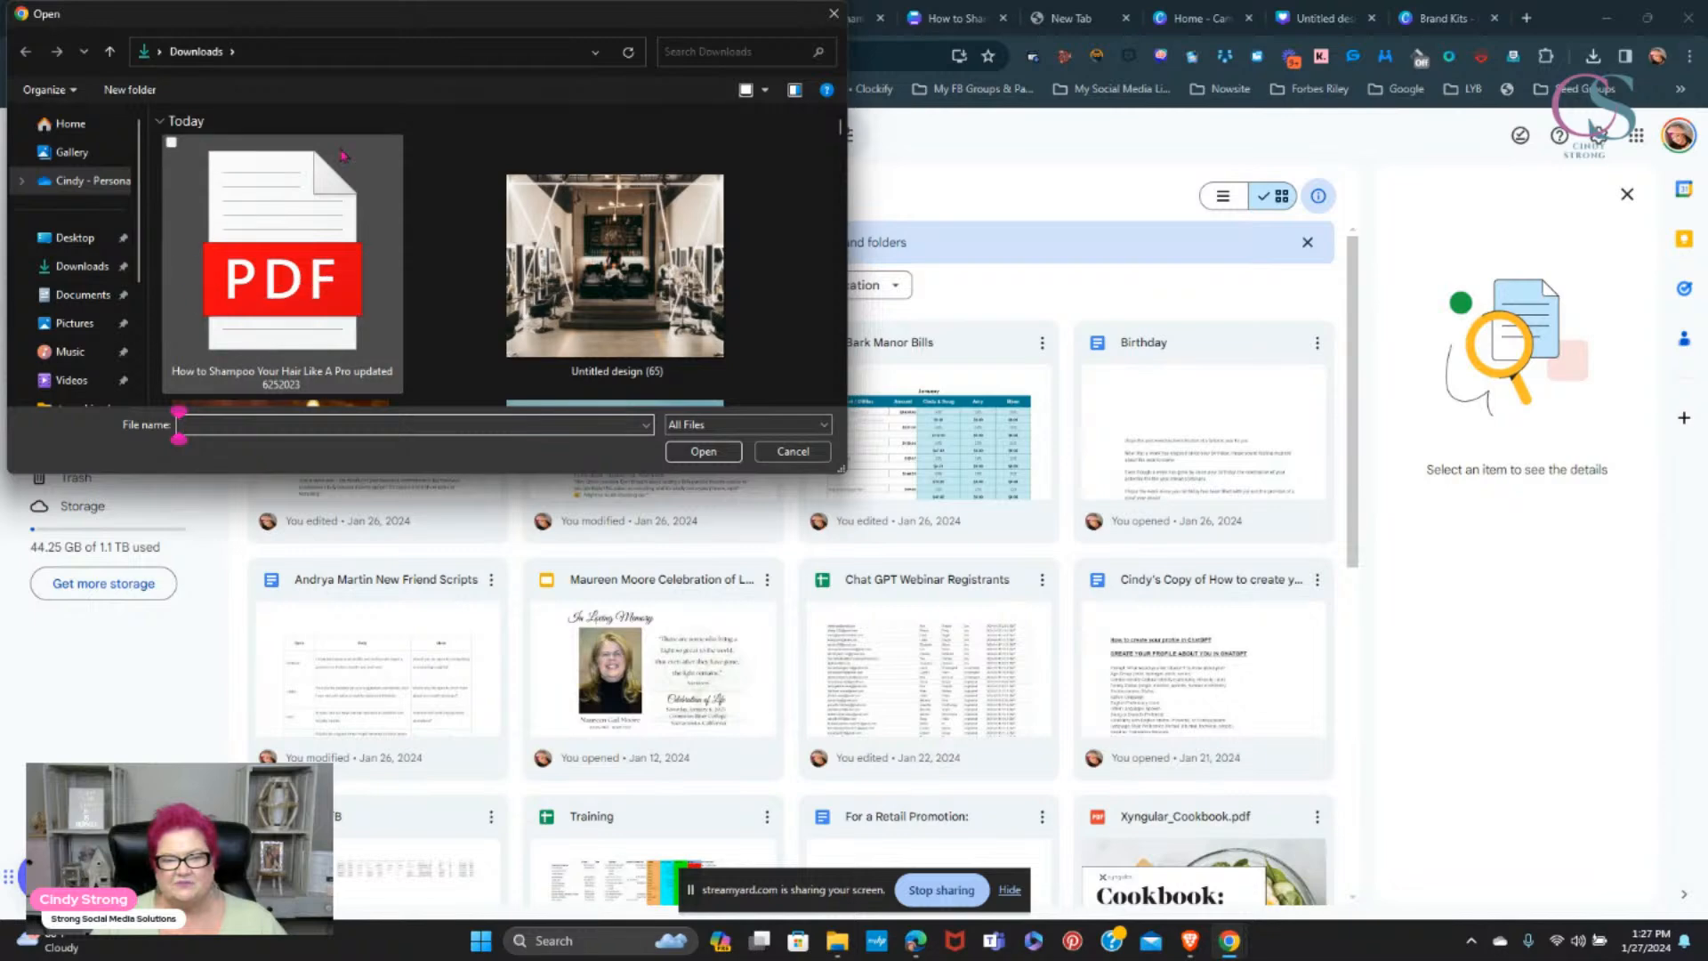
{"action": "left_click", "coordinate": [240, 232]}
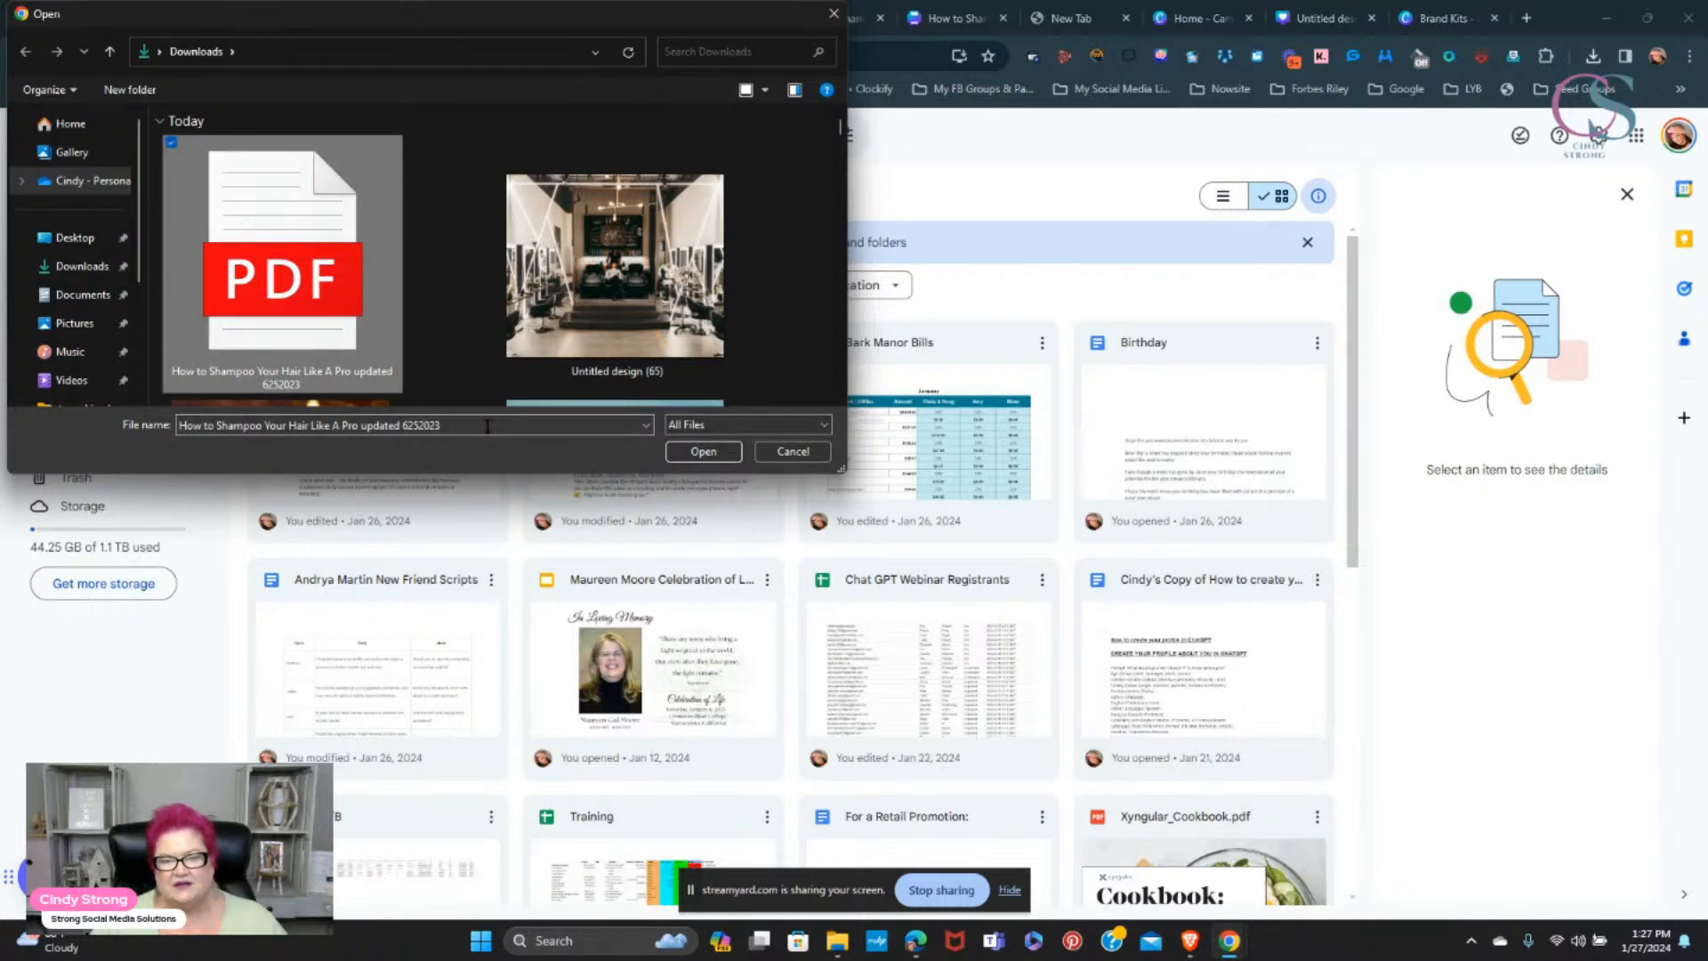
{"action": "left_click", "coordinate": [698, 454]}
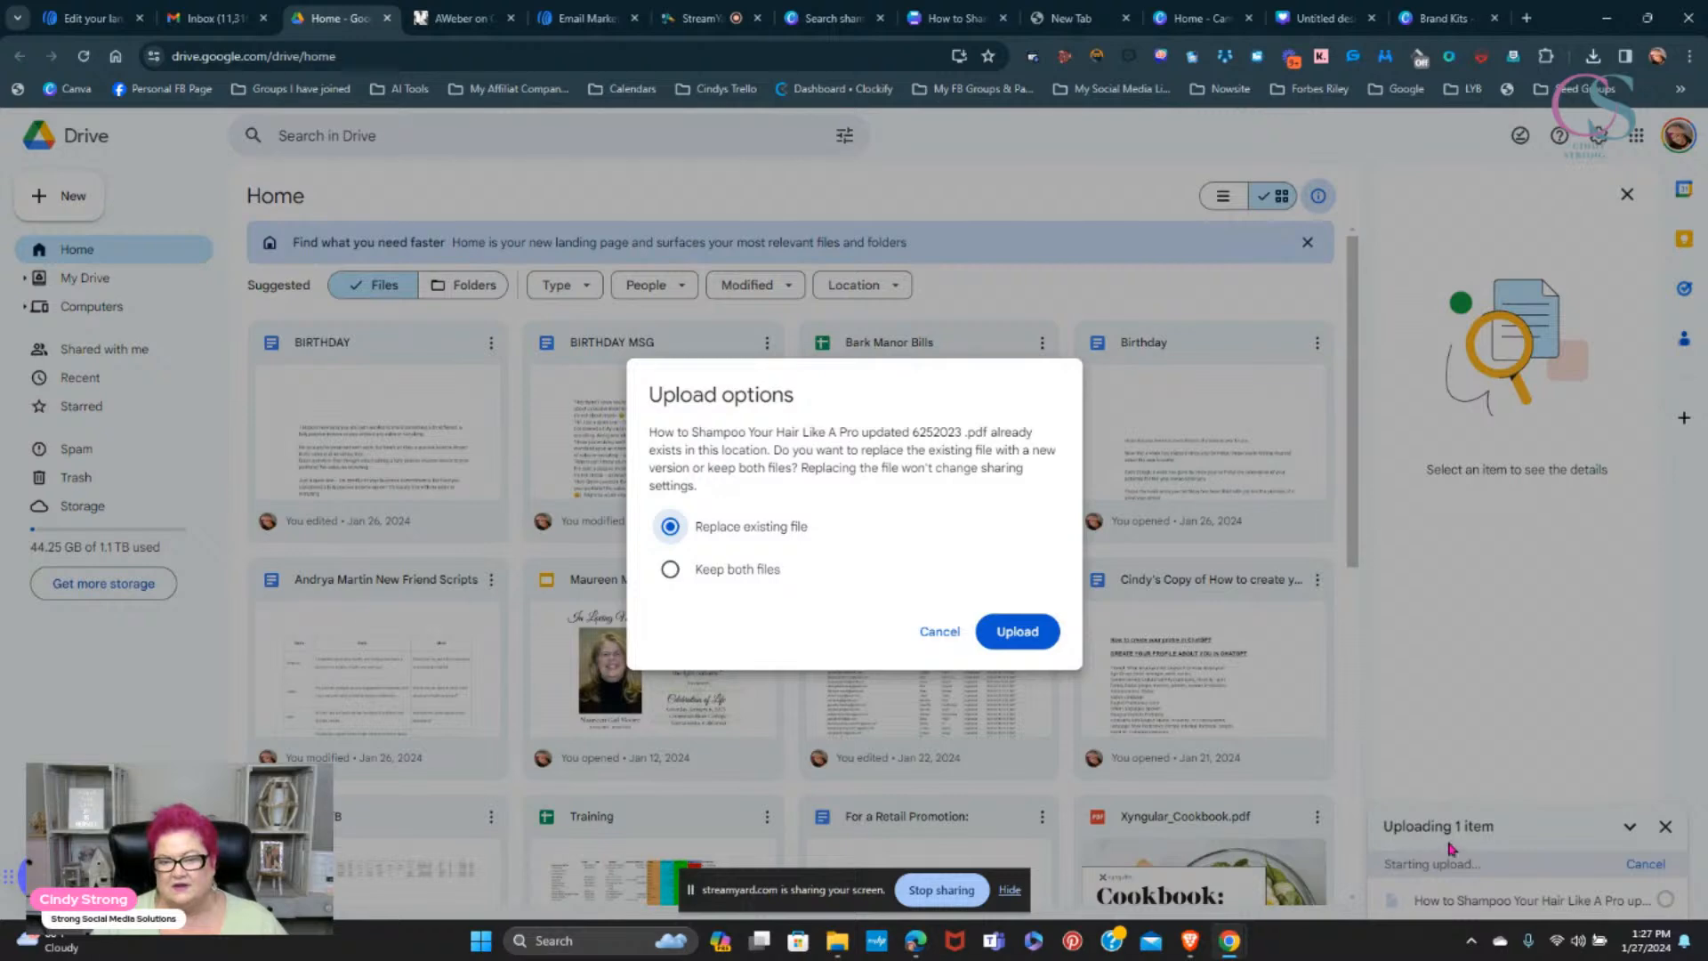
{"action": "left_click", "coordinate": [671, 569]}
{"action": "left_click", "coordinate": [1023, 633]}
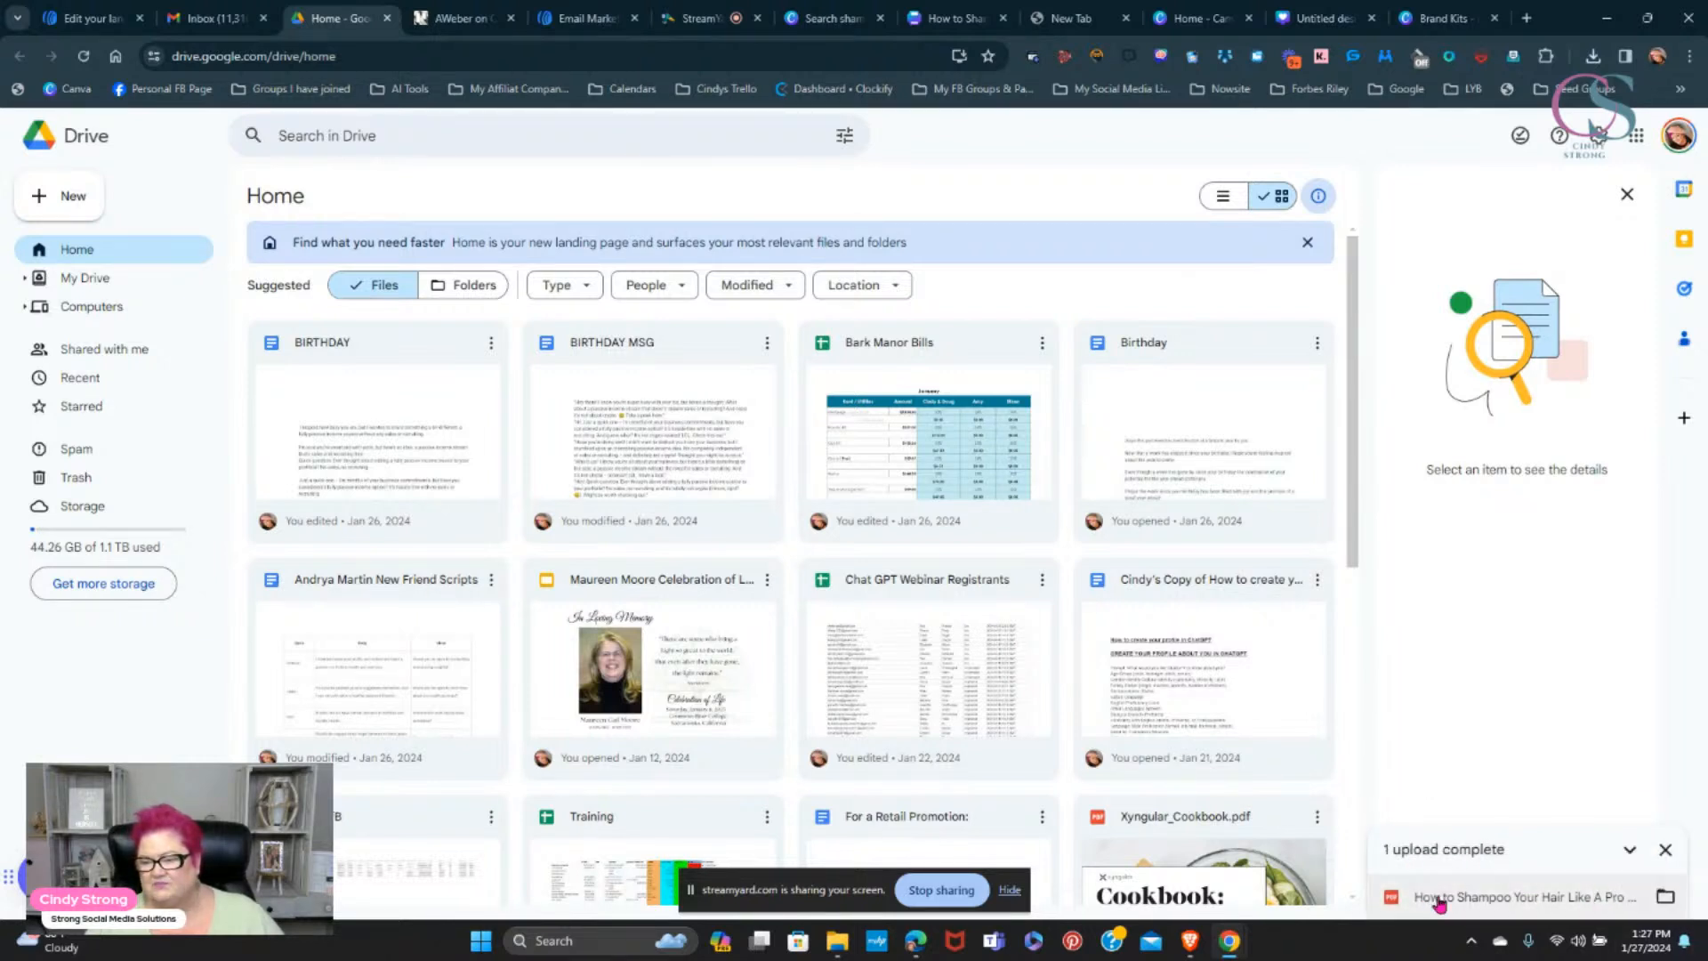
- Refresh Drive, set the uploaded shampoo guide PDF's general access to Anyone with the link, and copy its share link
{"action": "left_click", "coordinate": [83, 57]}
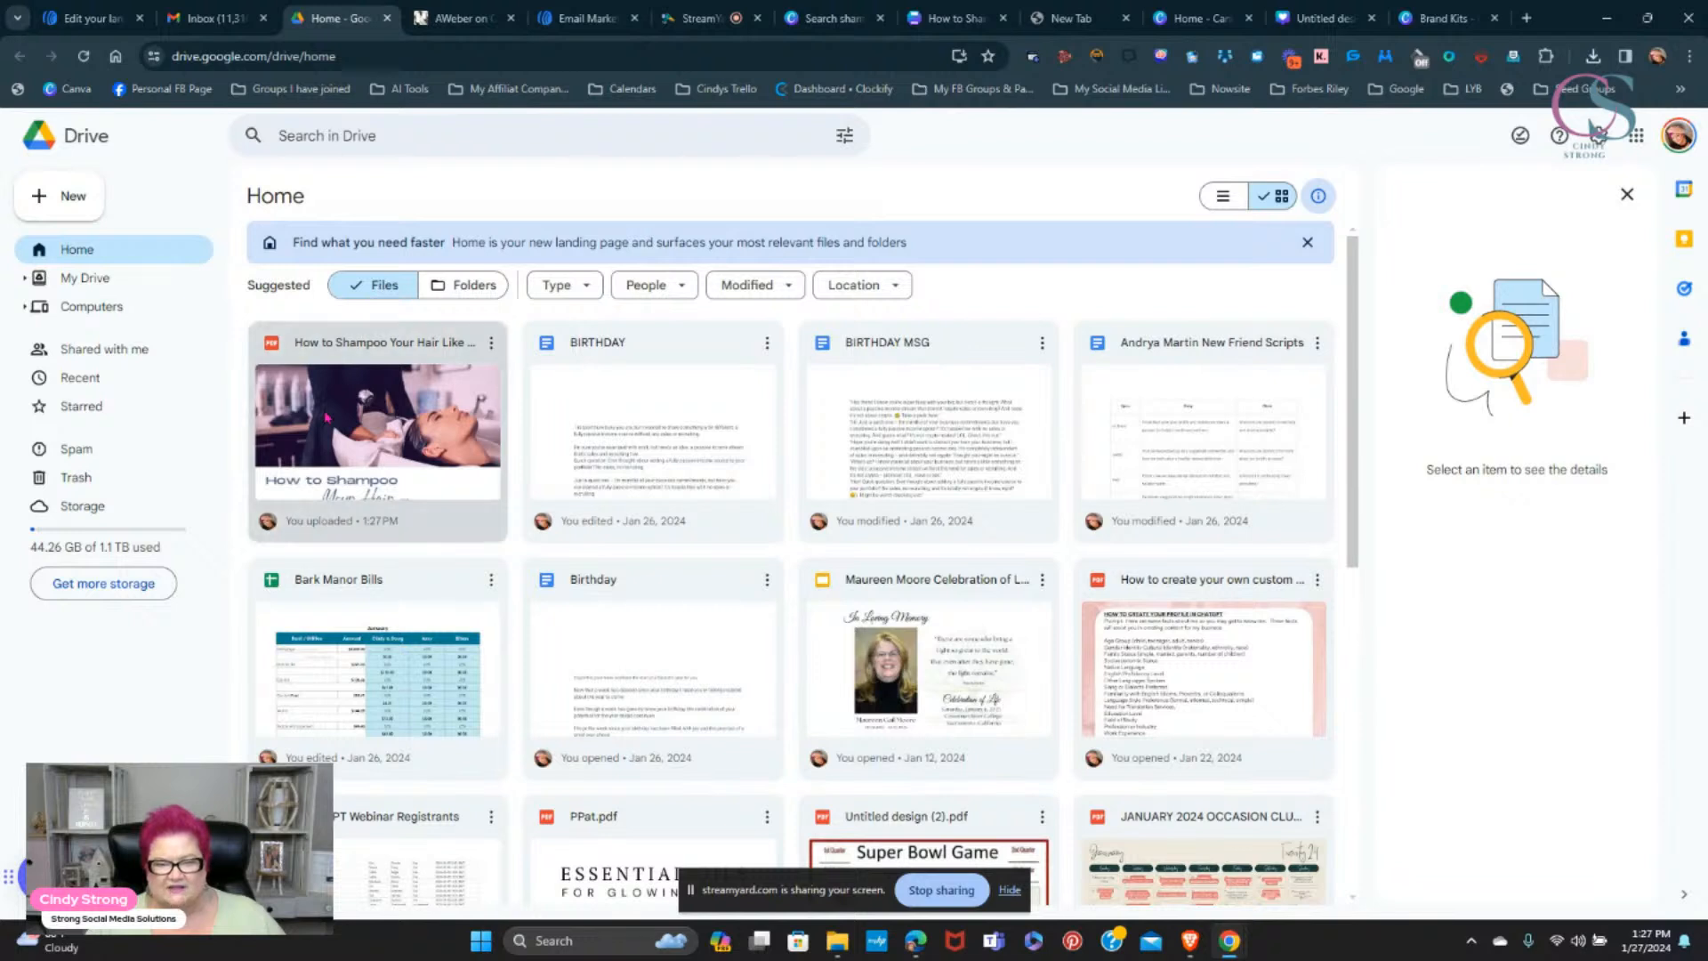
{"action": "right_click", "coordinate": [325, 416]}
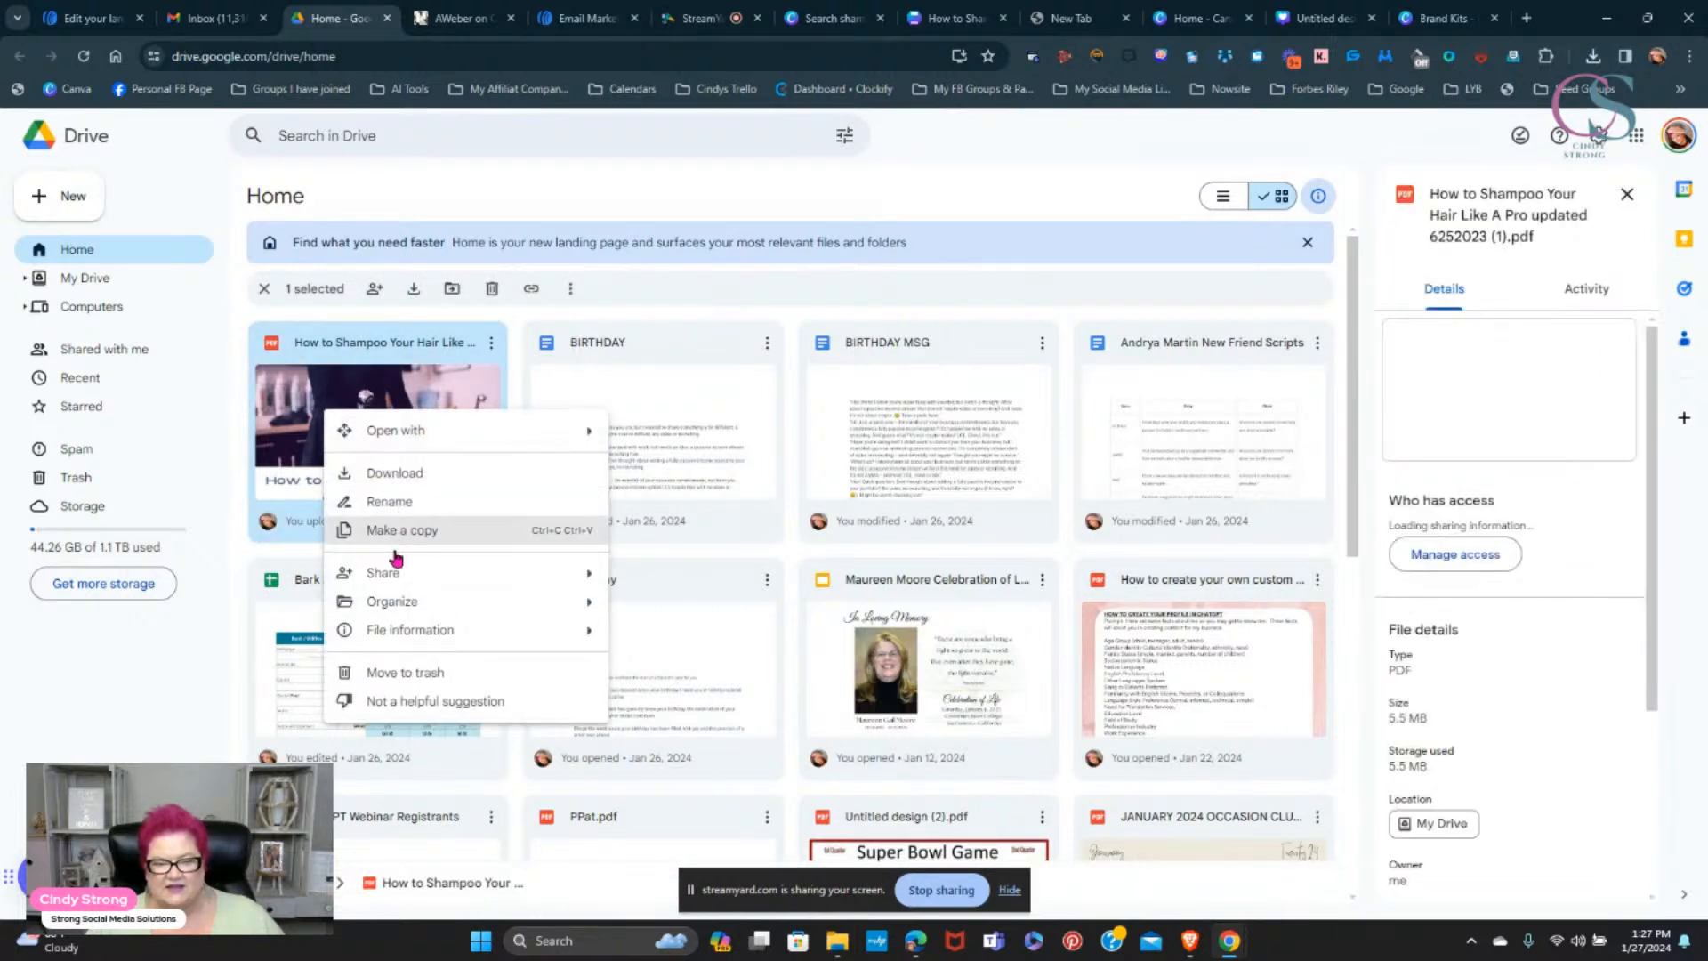
{"action": "mouse_move", "coordinate": [382, 574]}
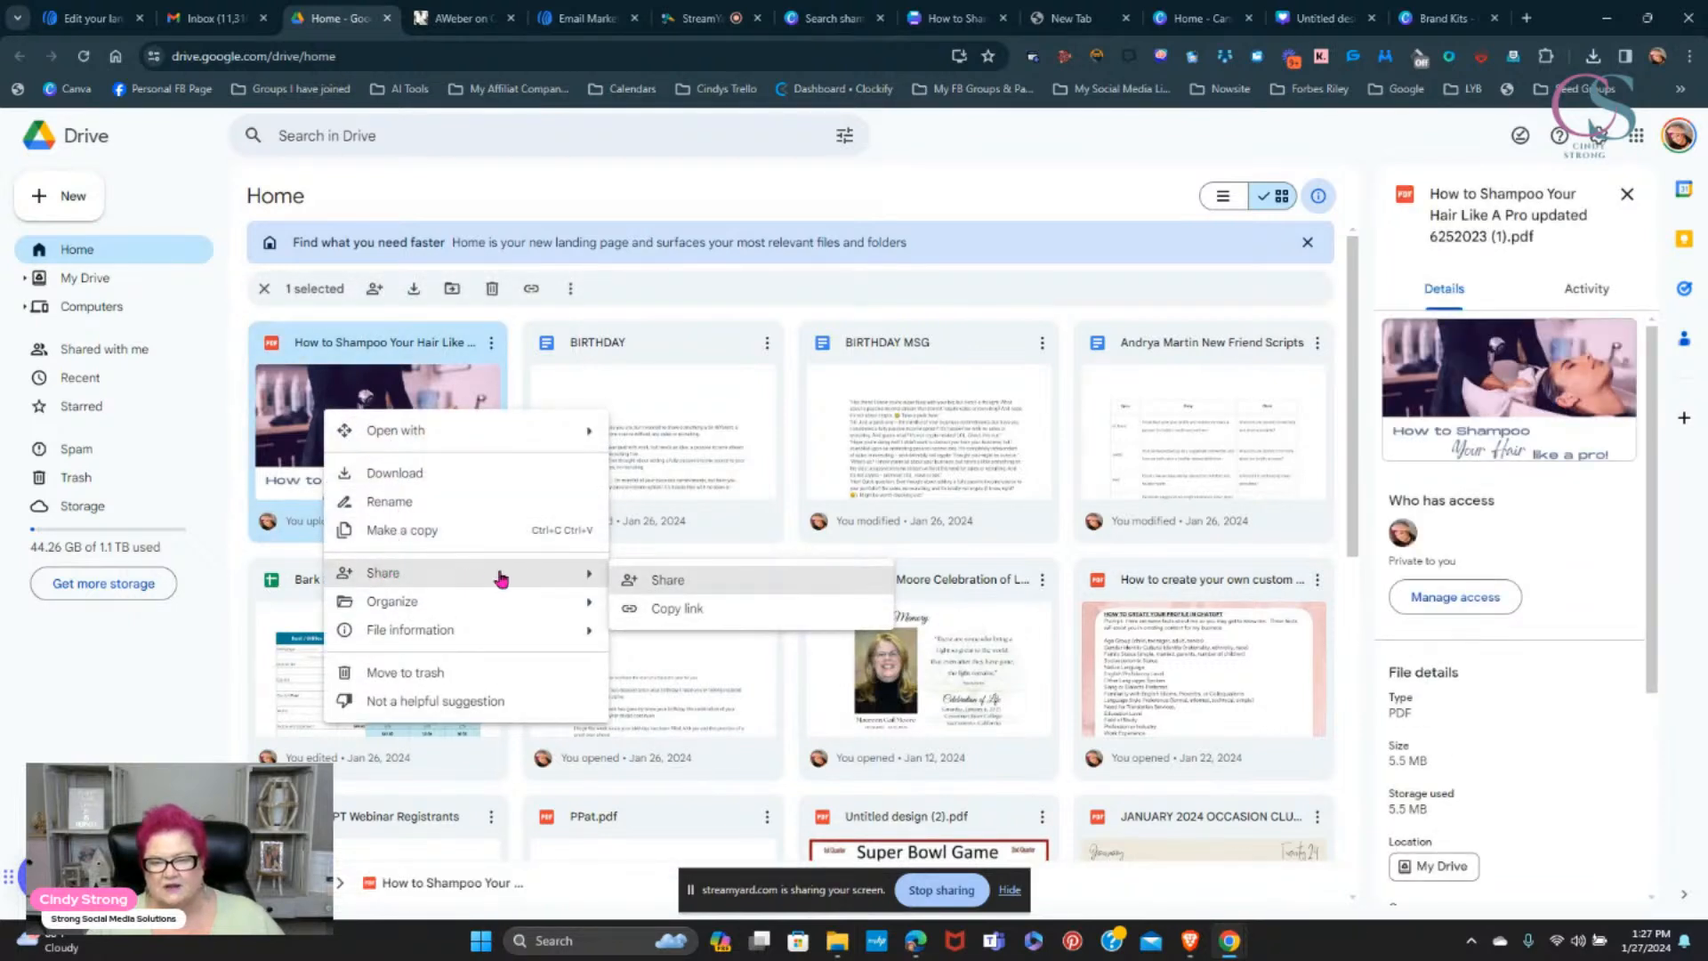
{"action": "left_click", "coordinate": [669, 581]}
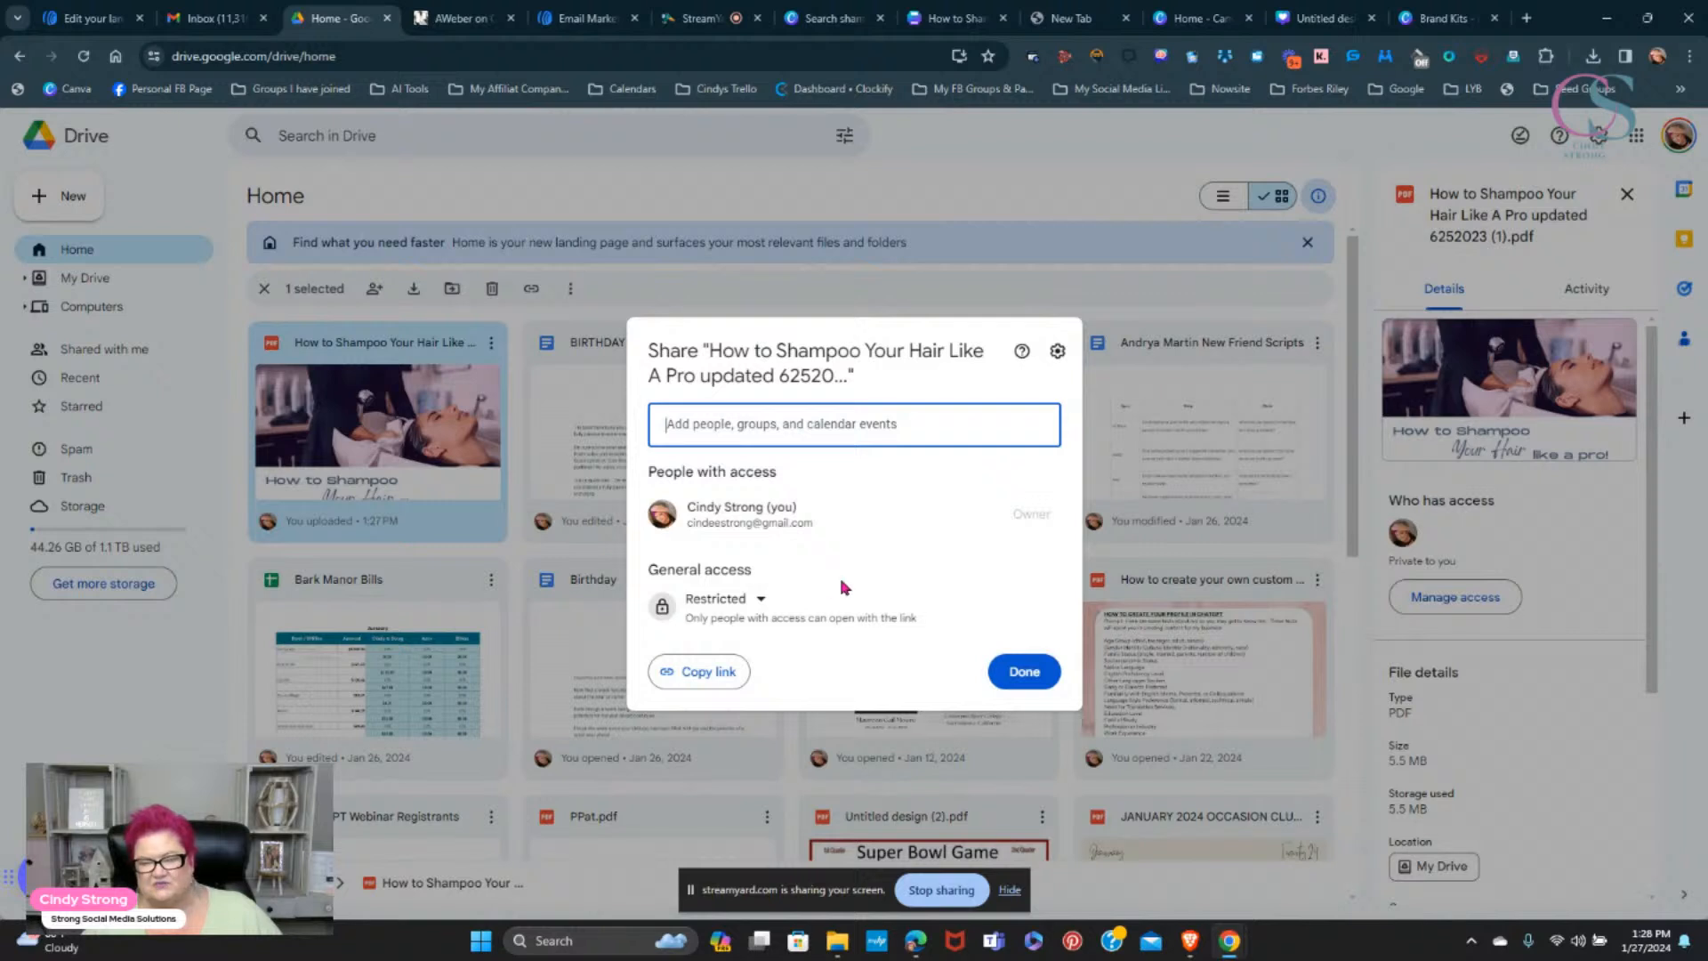
{"action": "left_click", "coordinate": [754, 602]}
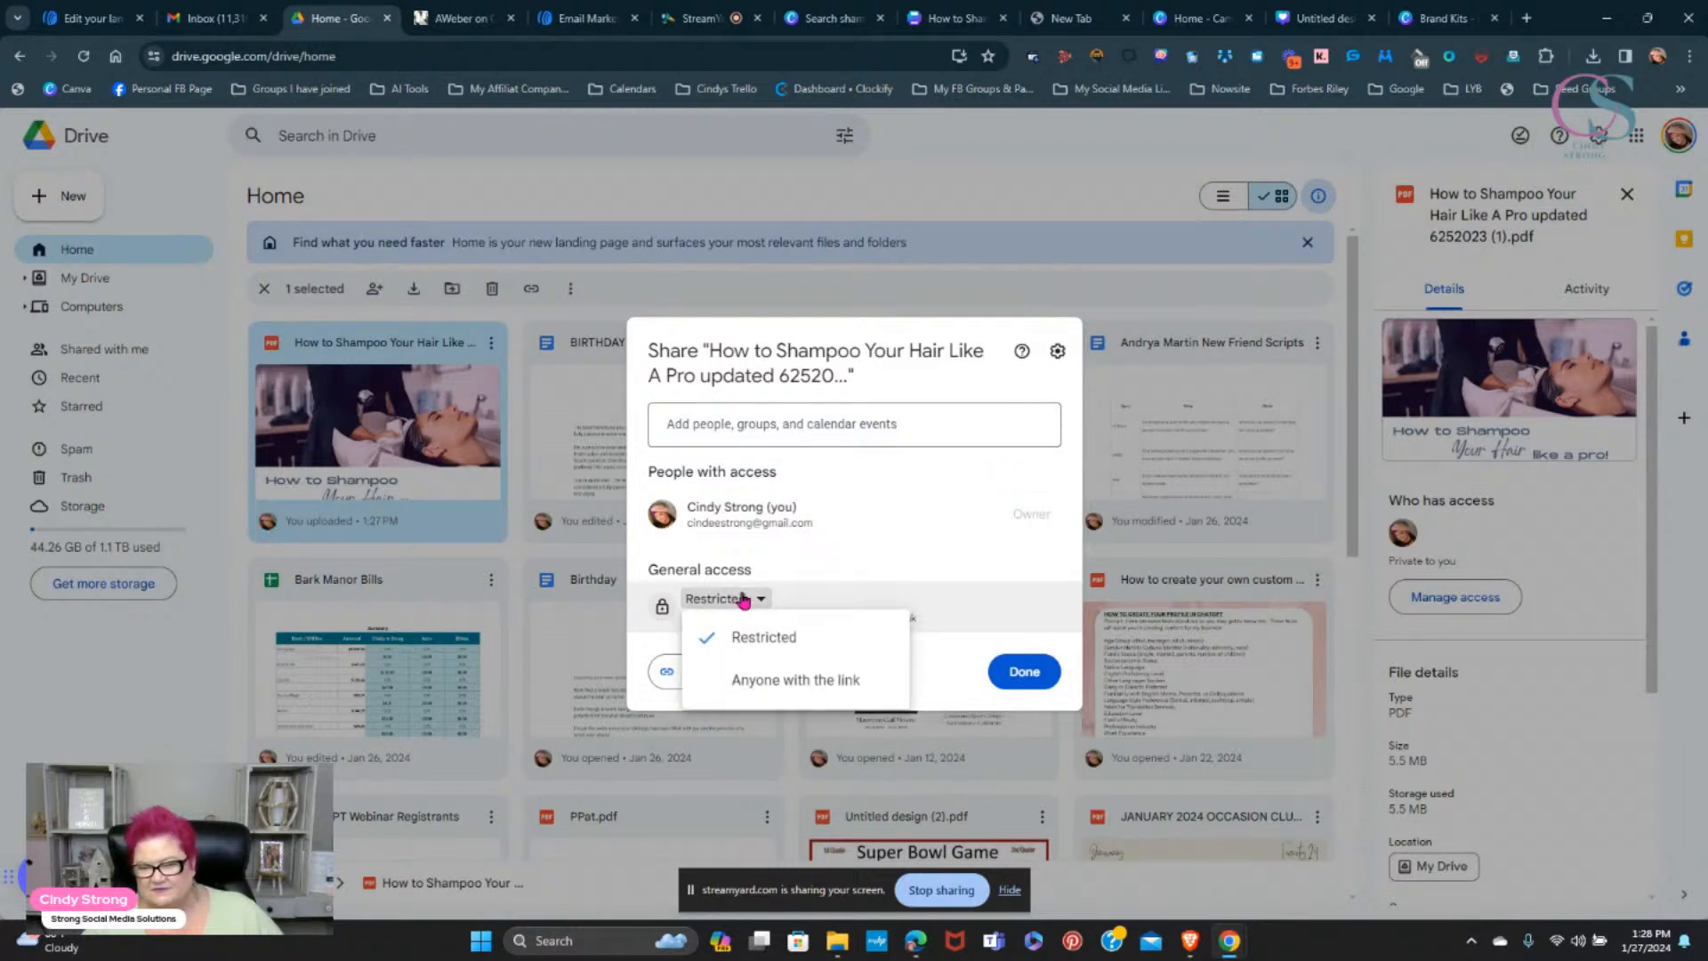
{"action": "left_click", "coordinate": [707, 681]}
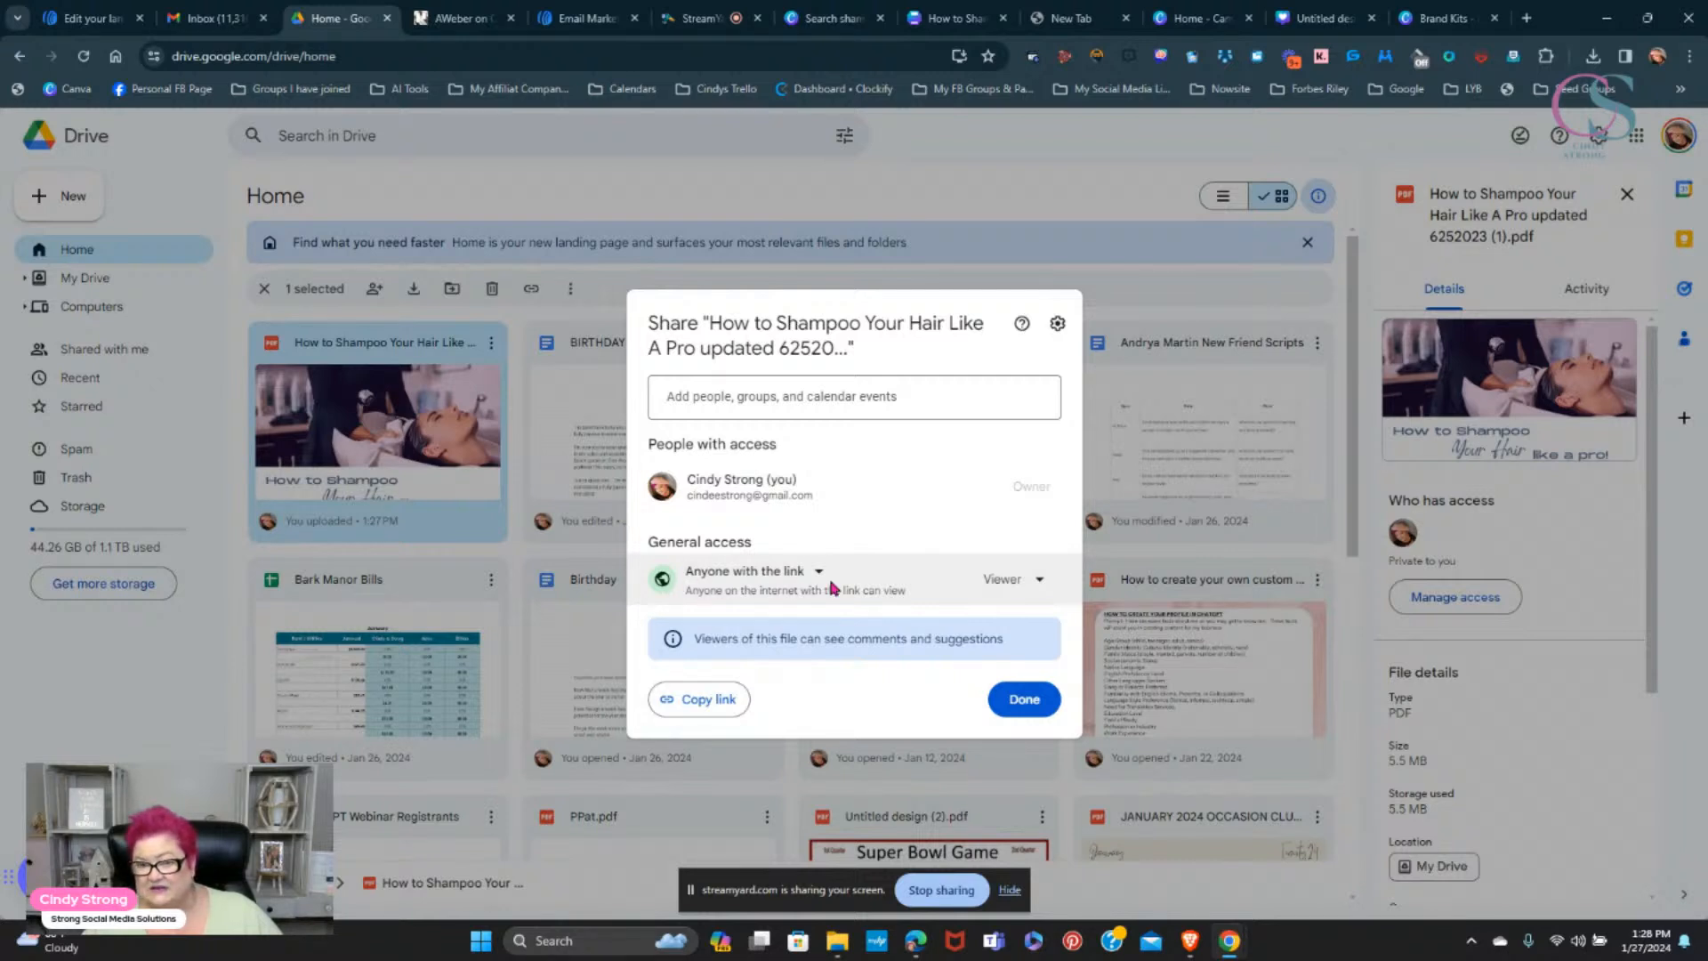
{"action": "left_click", "coordinate": [695, 702]}
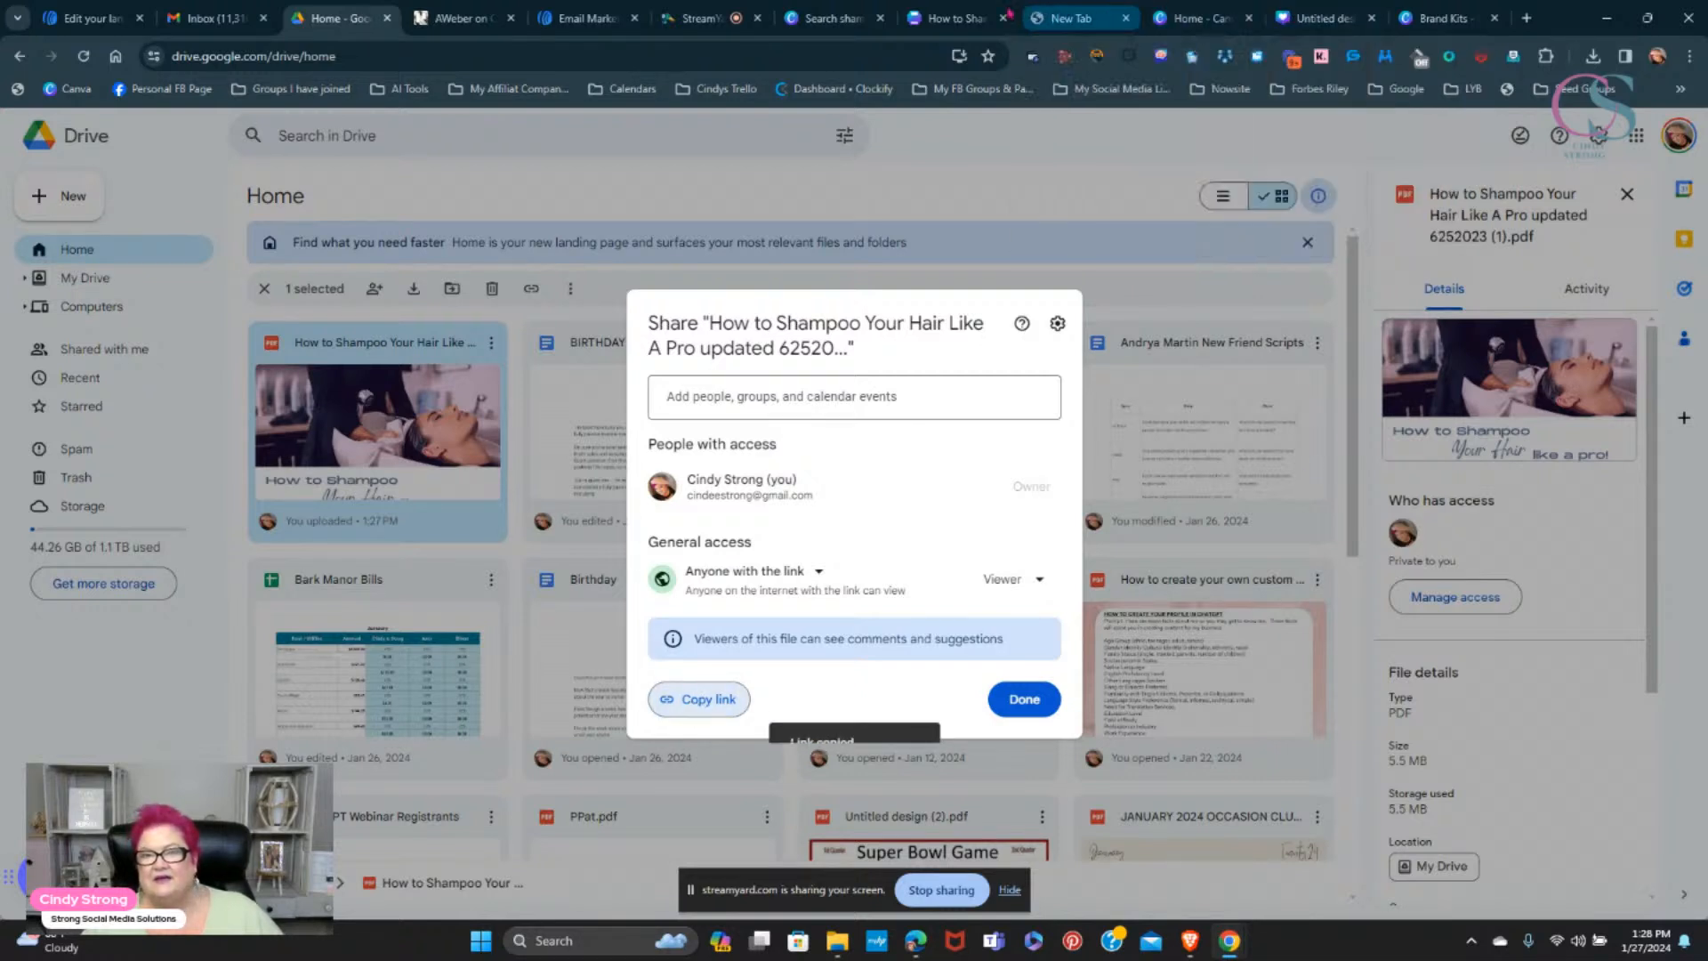
- Switch to the AWeber landing page editor and paste the copied Drive link as the form's custom thank-you URL
{"action": "left_click", "coordinate": [571, 20]}
{"action": "left_click", "coordinate": [101, 23]}
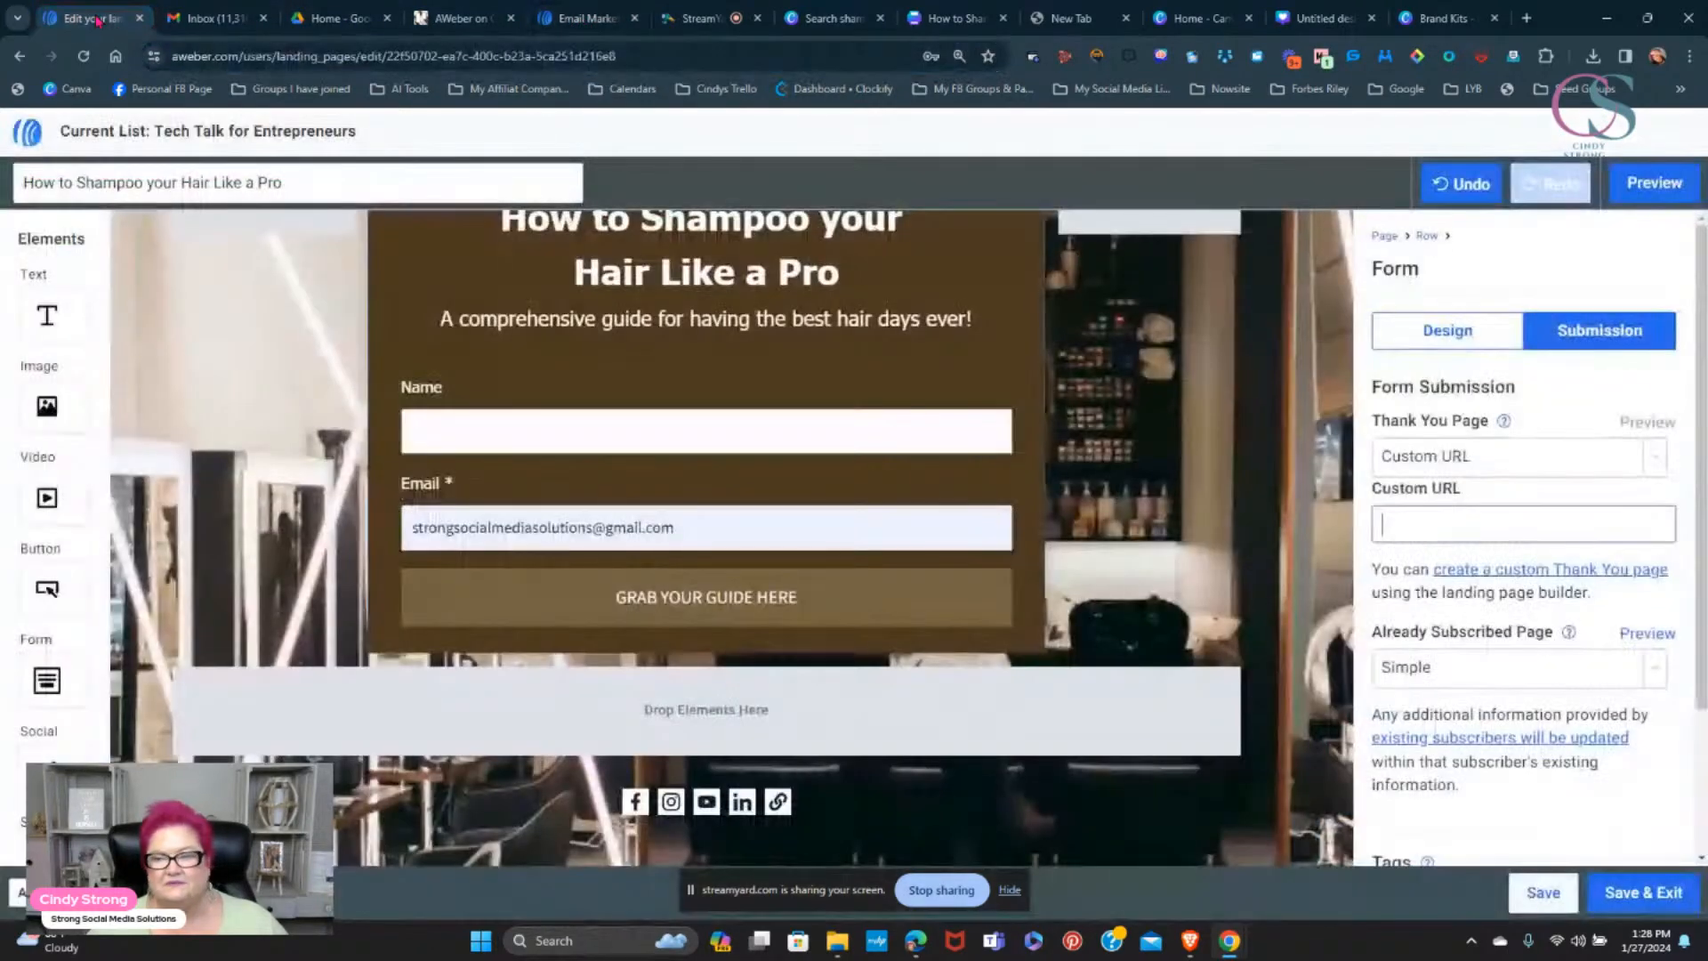
{"action": "left_click", "coordinate": [1385, 525]}
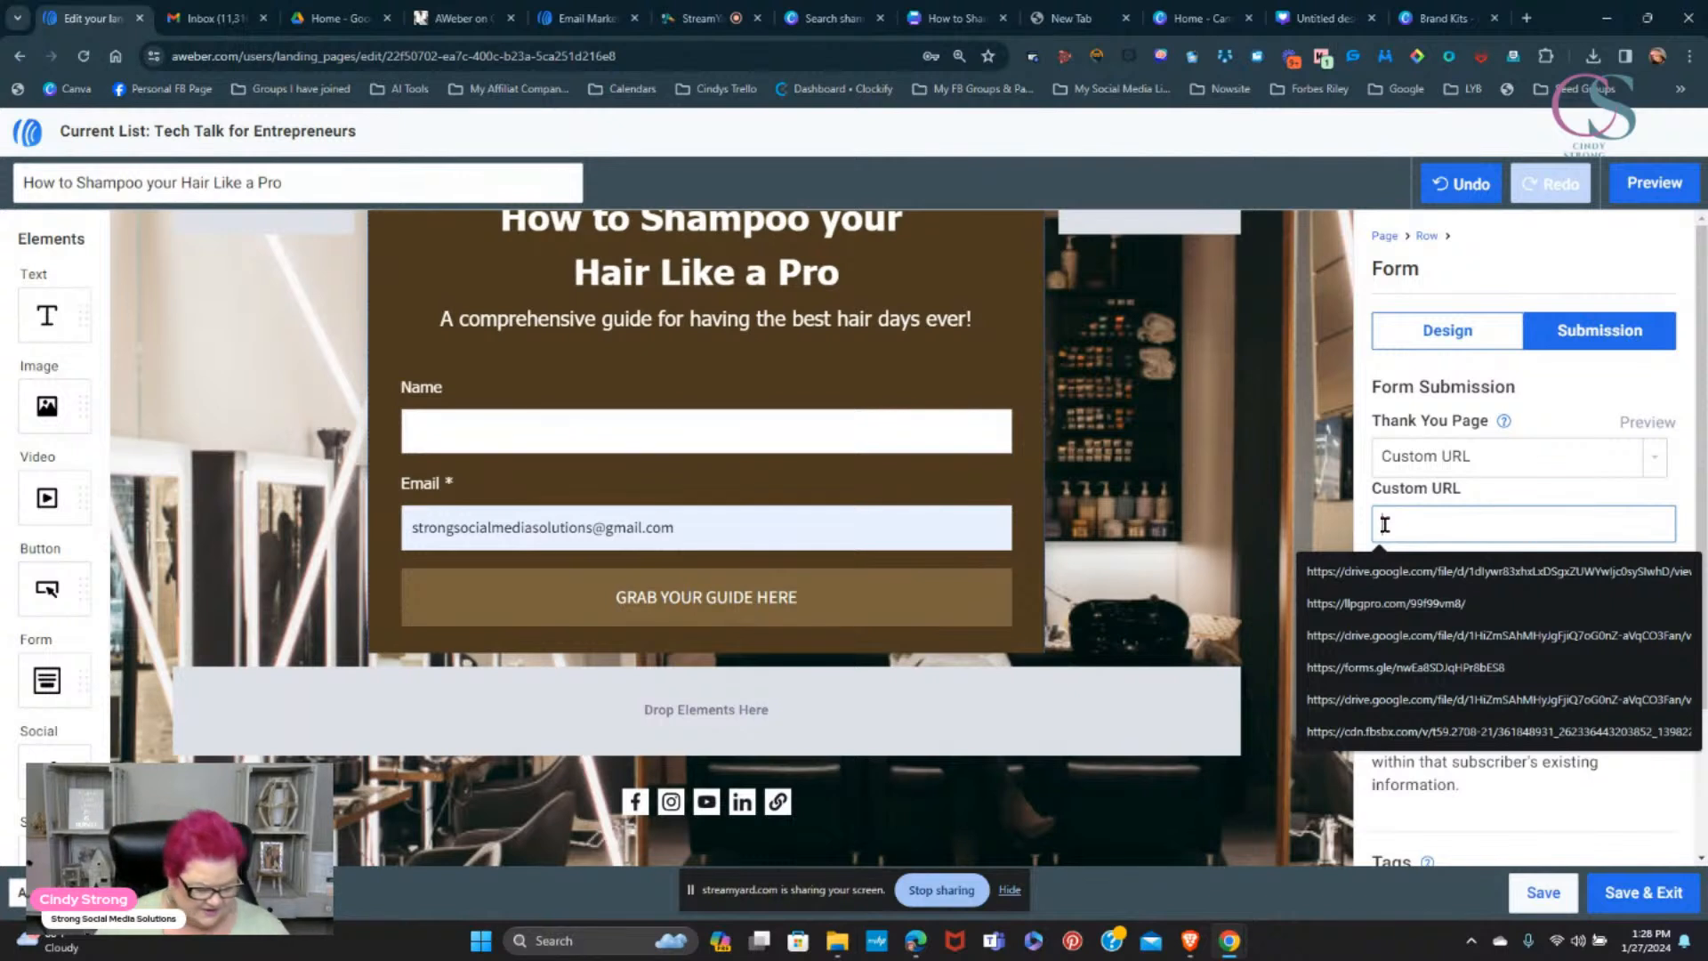
{"action": "key", "text": "ctrl+v"}
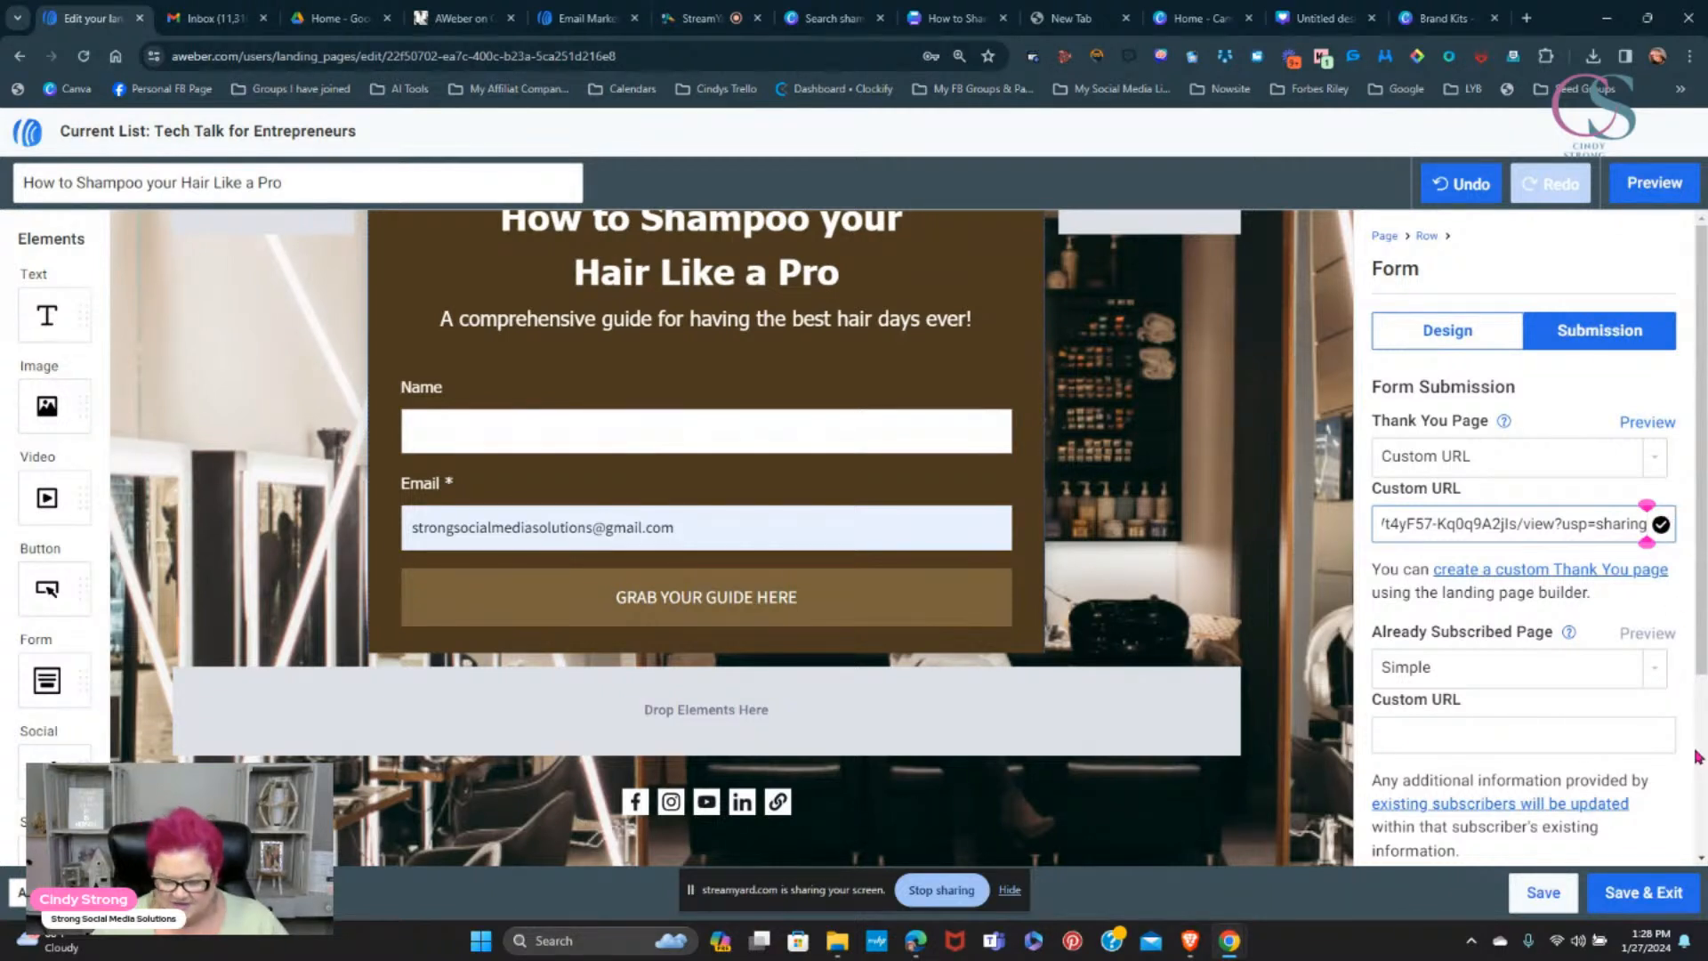
- Add the tag "shampoo like a pro" to people who submit the form, and save the landing page
{"action": "scroll", "coordinate": [1505, 722], "scroll_direction": "down", "scroll_amount": 3}
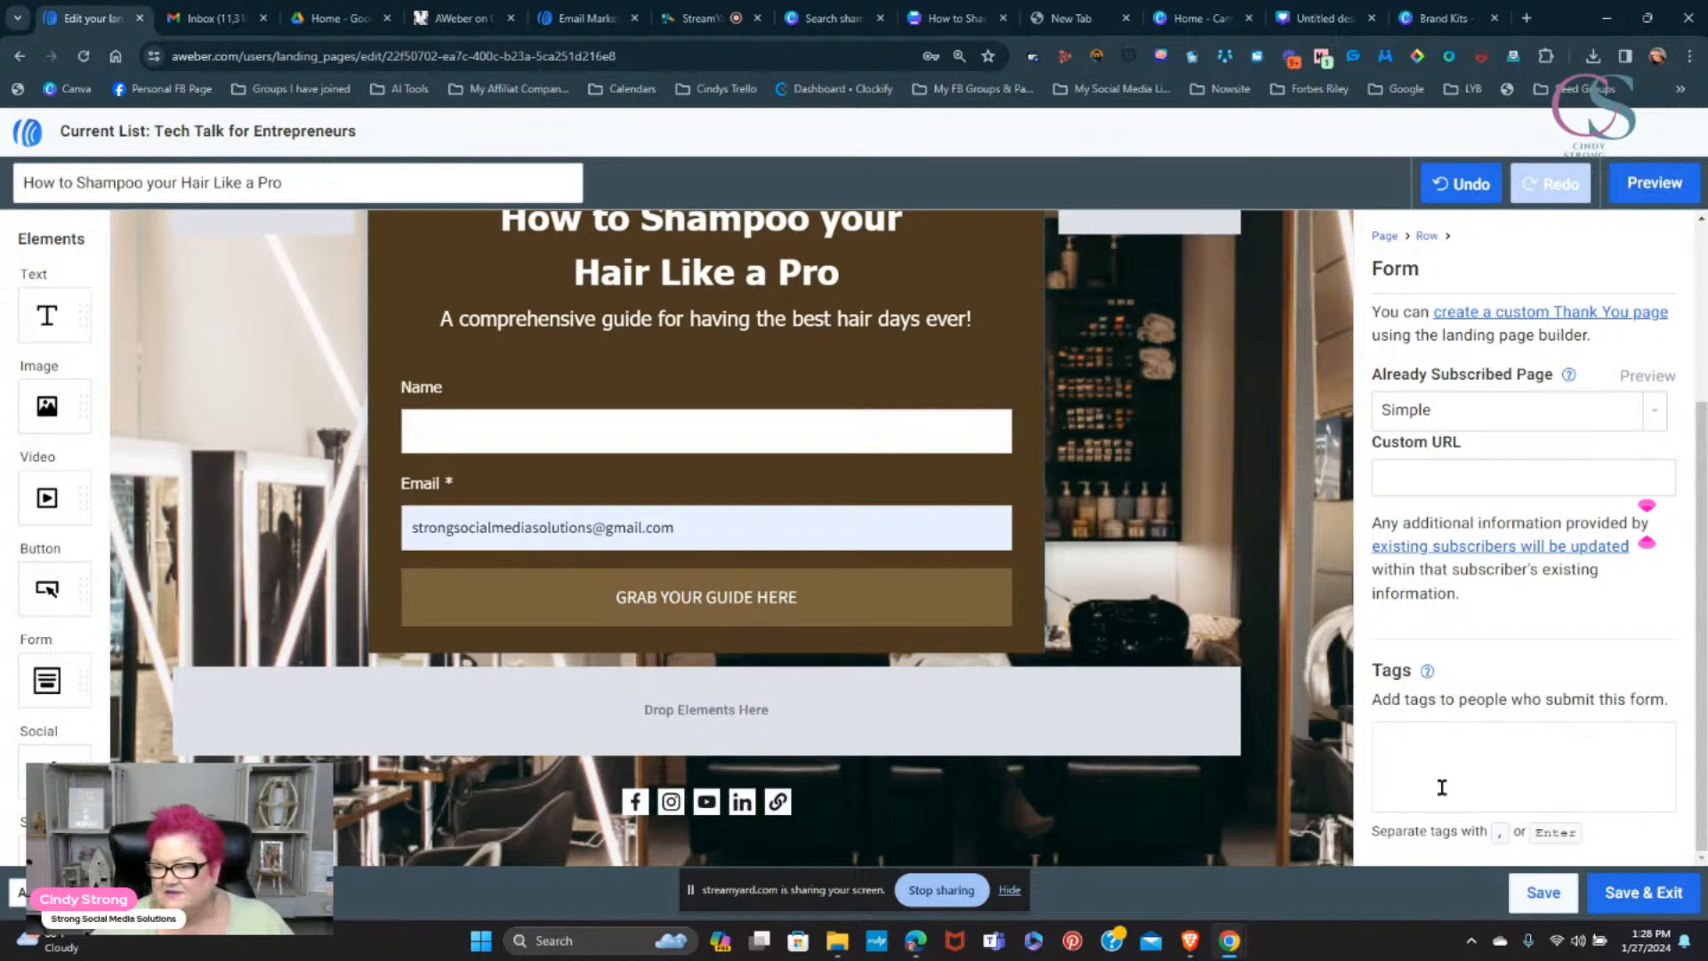
{"action": "left_click", "coordinate": [1418, 754]}
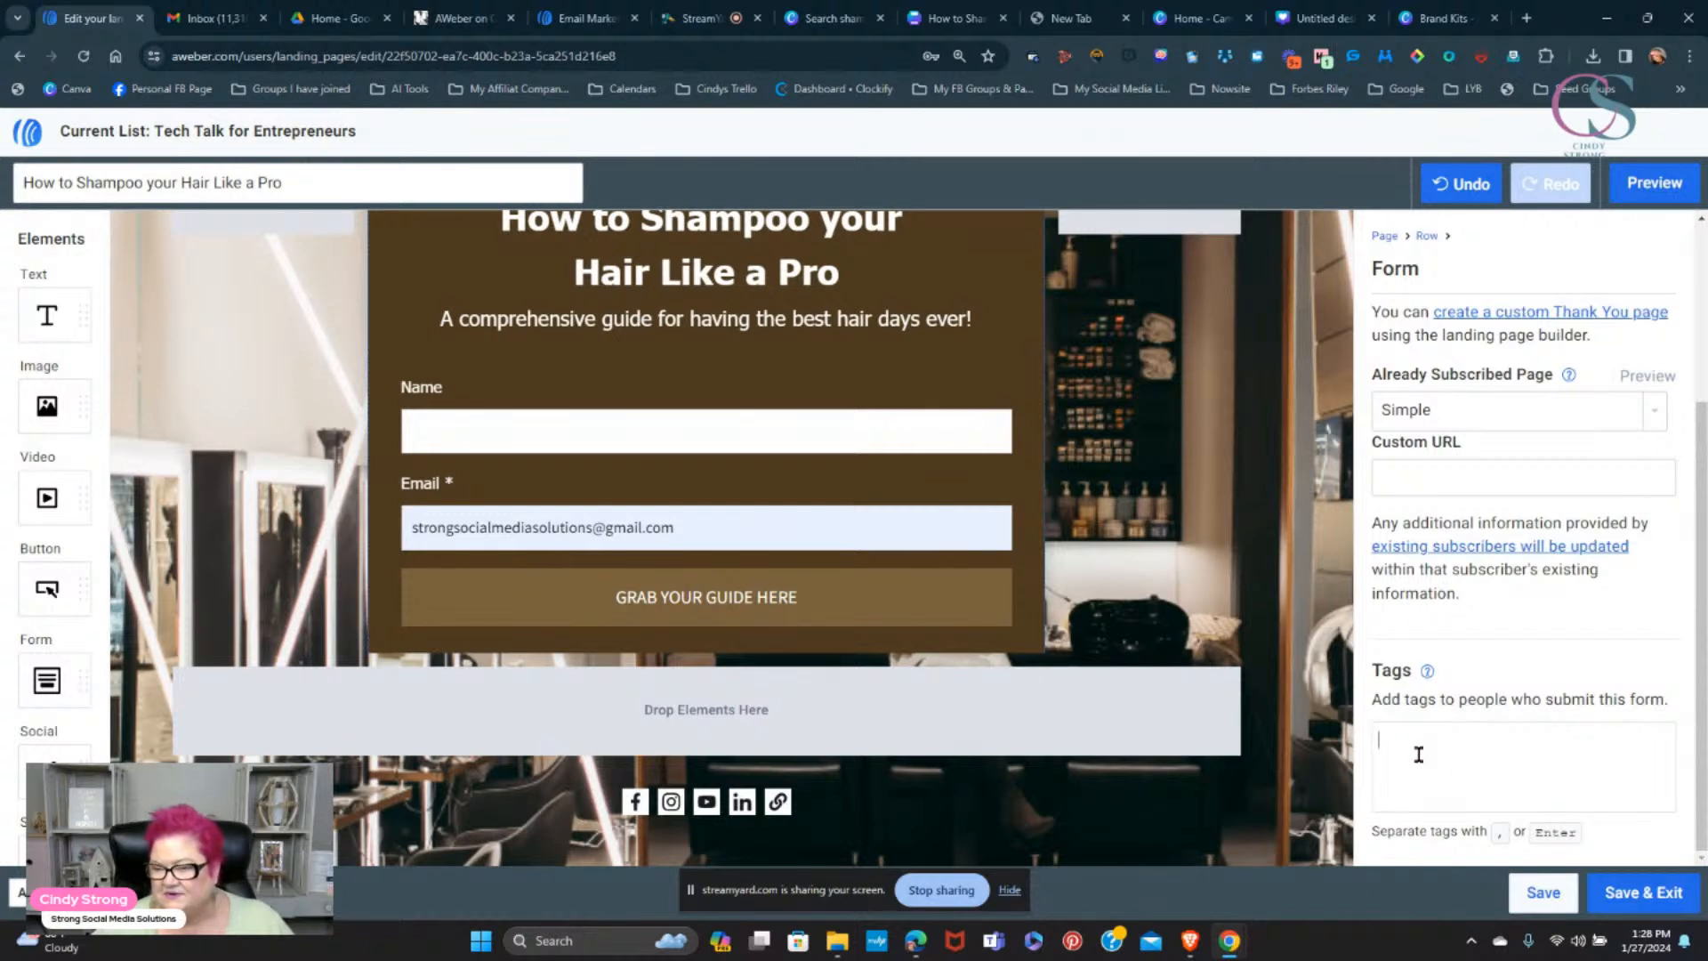
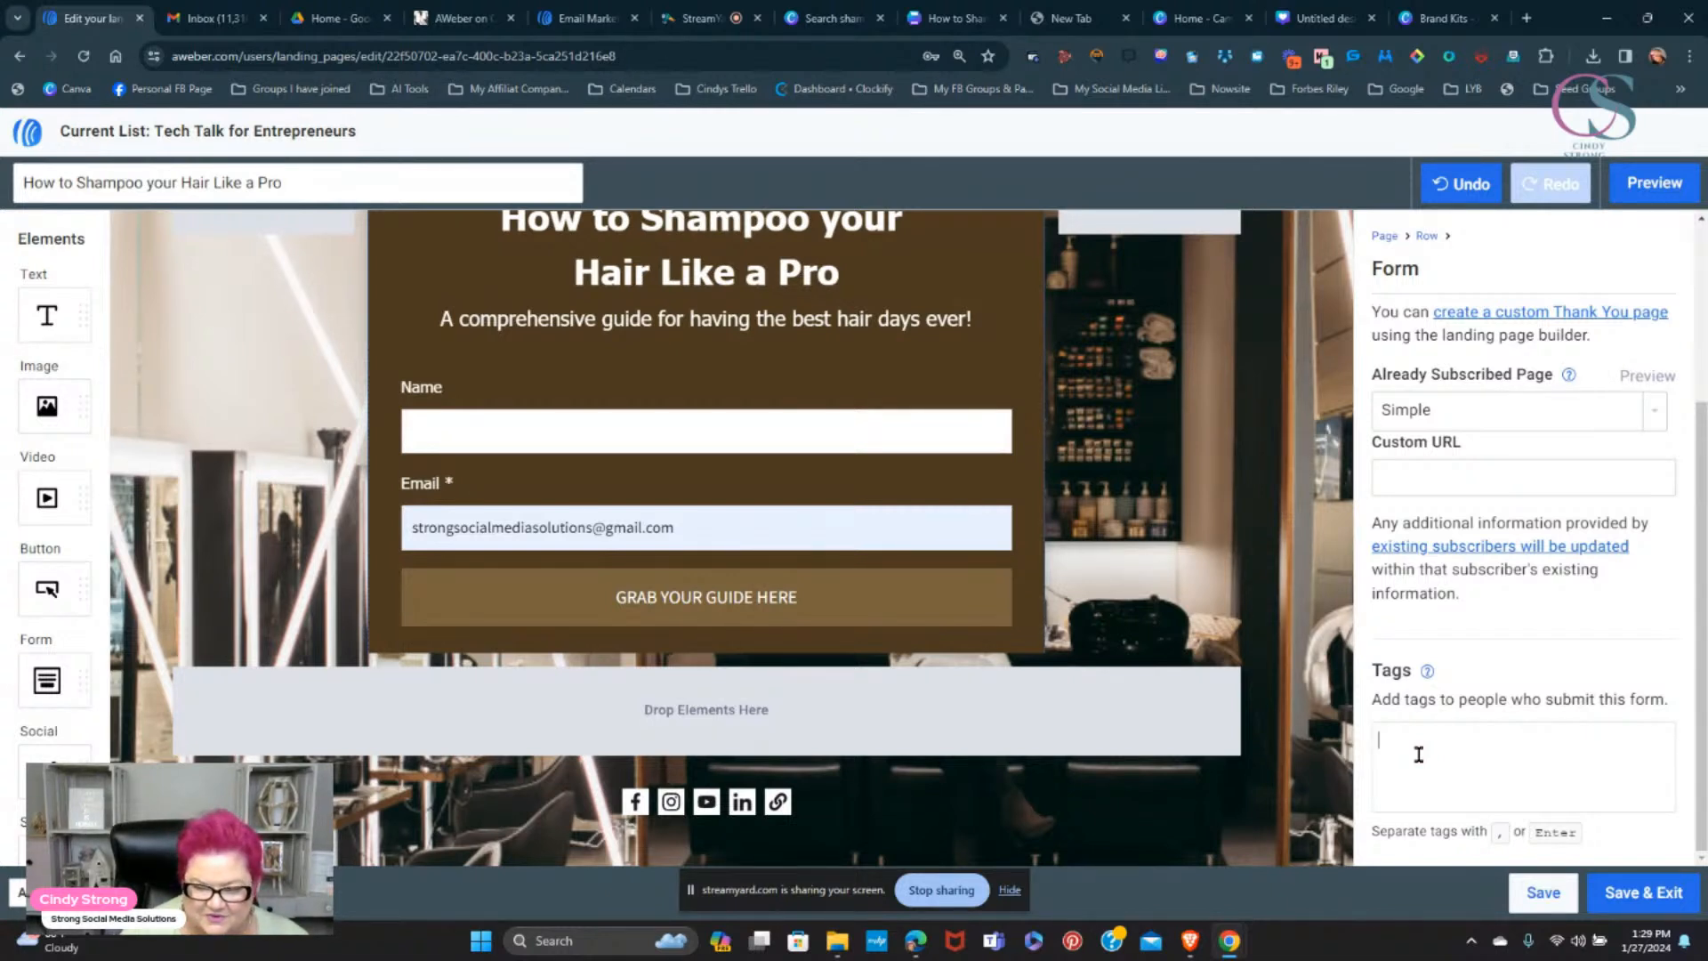
{"action": "left_click", "coordinate": [1418, 754]}
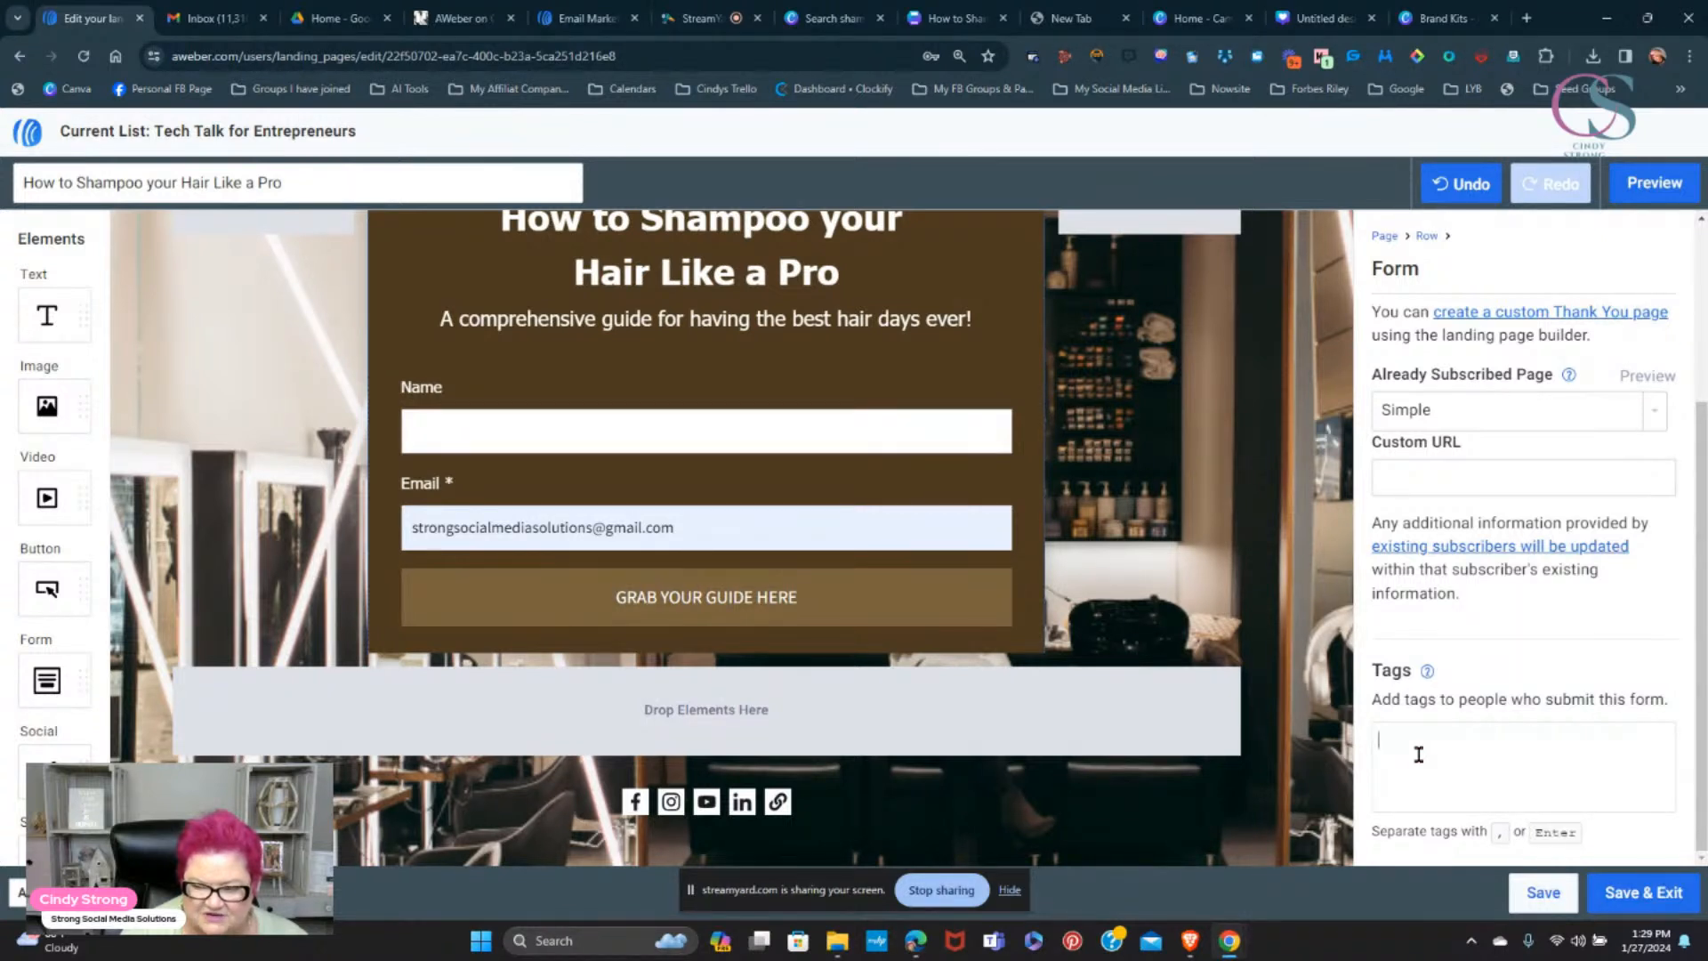
{"action": "type", "text": "S"}
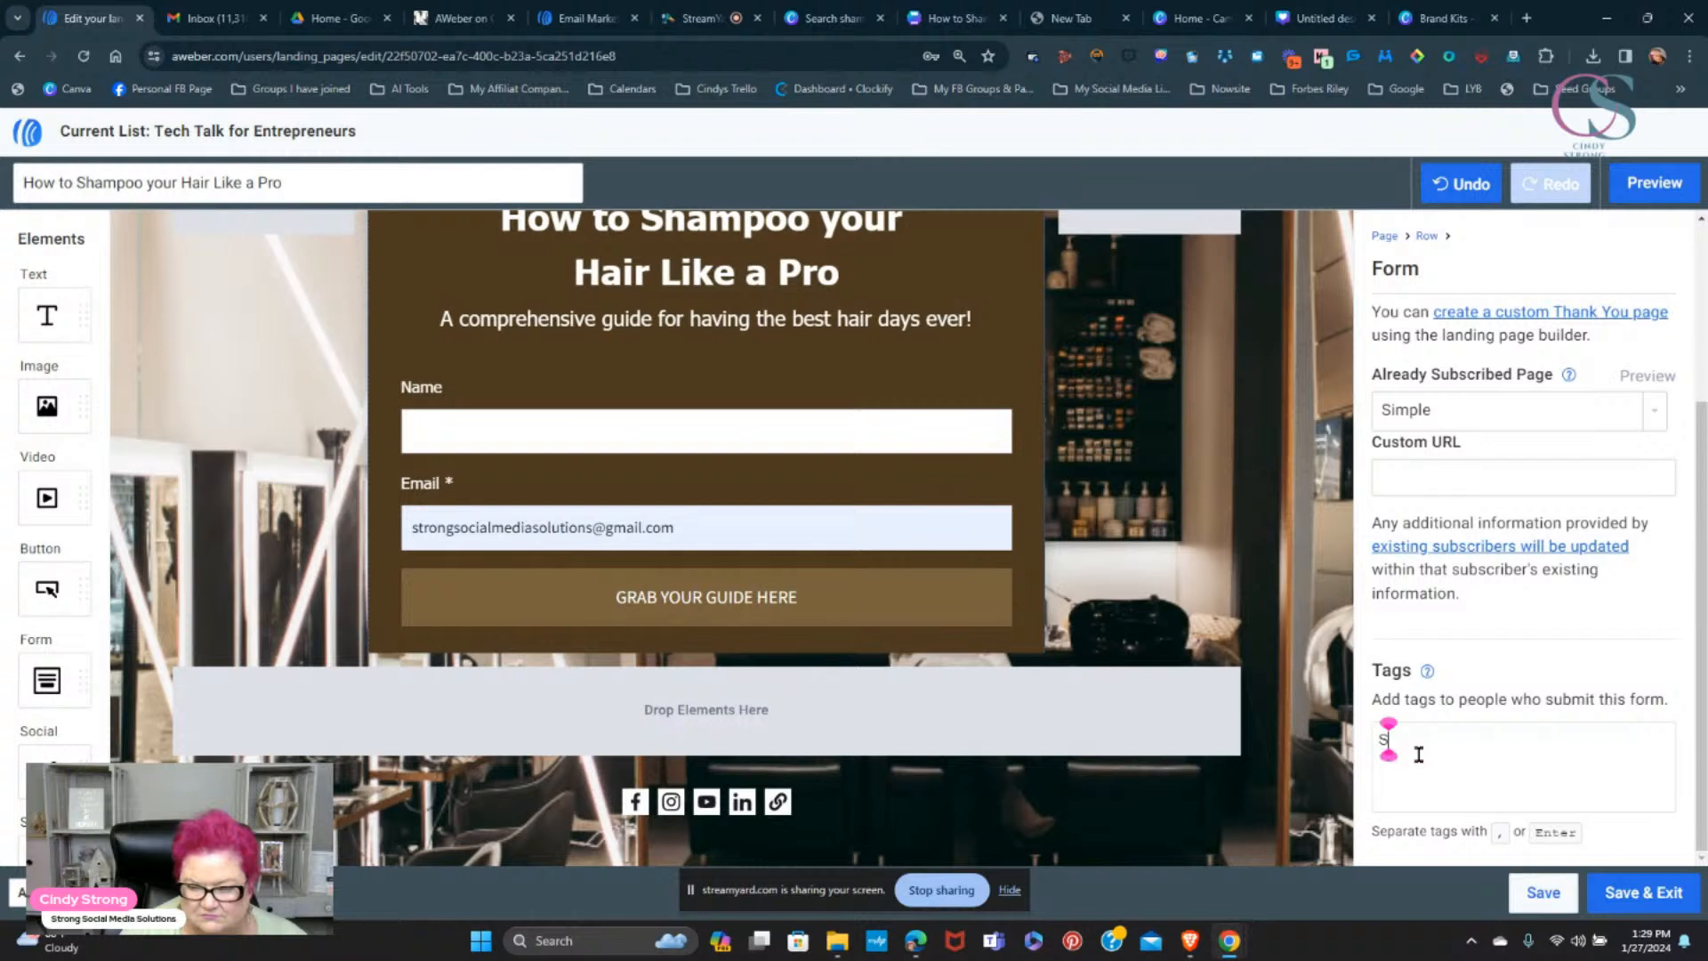
{"action": "type", "text": "HAMPOO"}
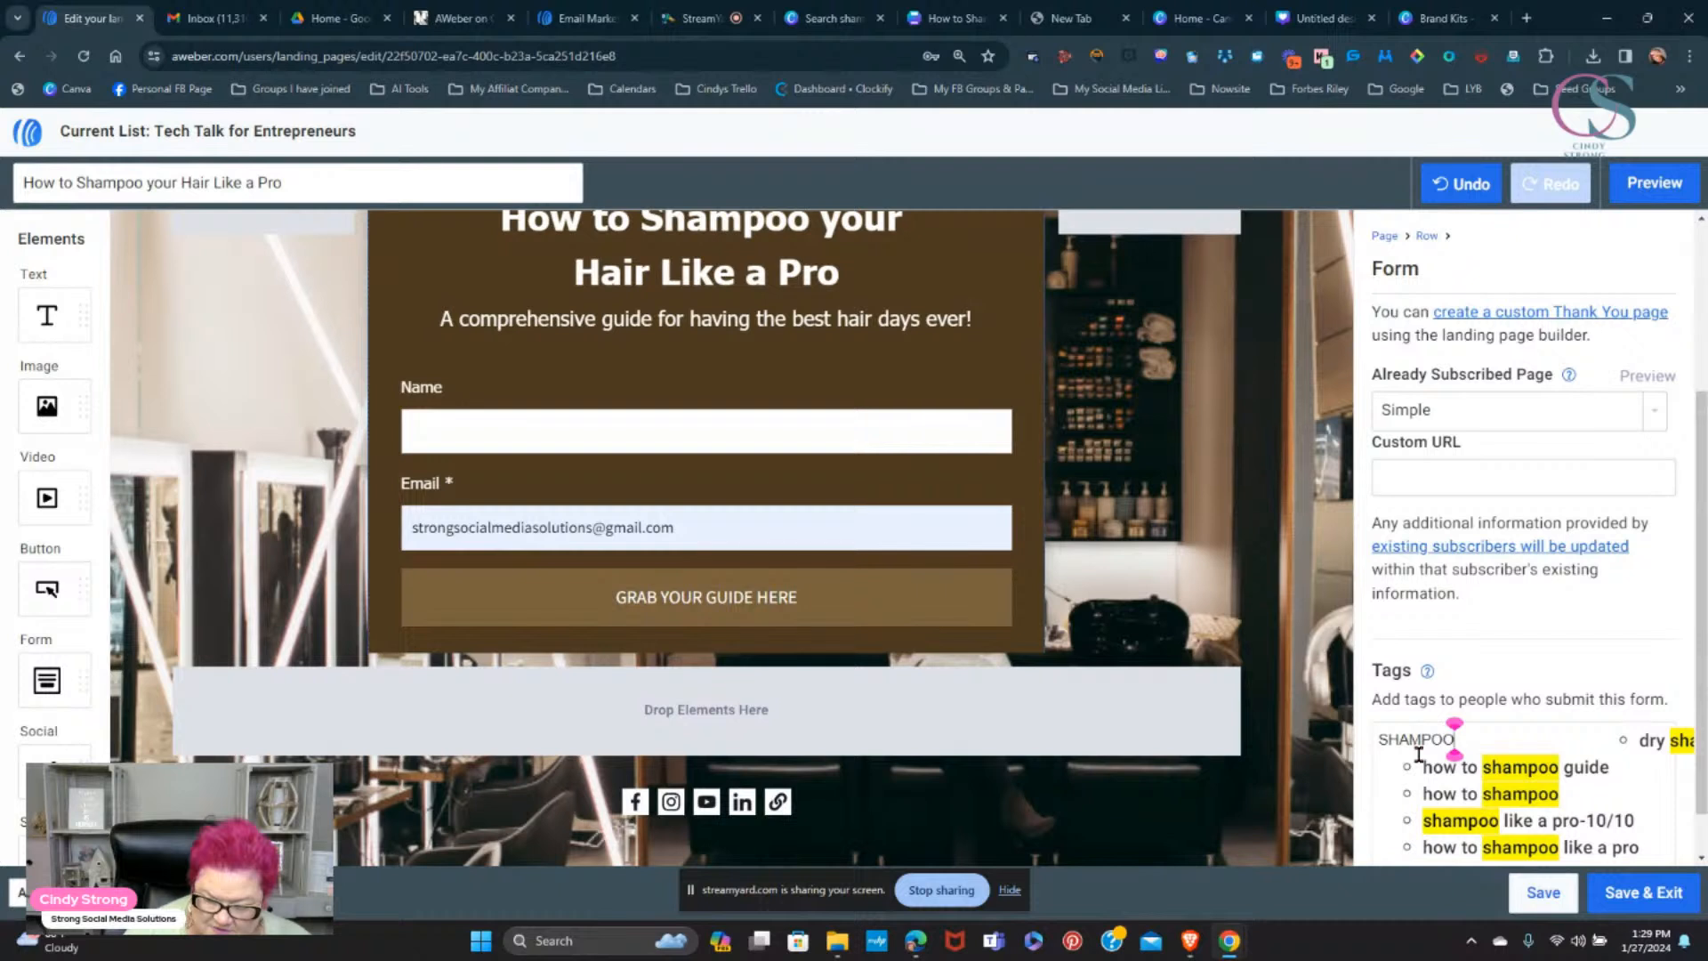
{"action": "type", "text": "L"}
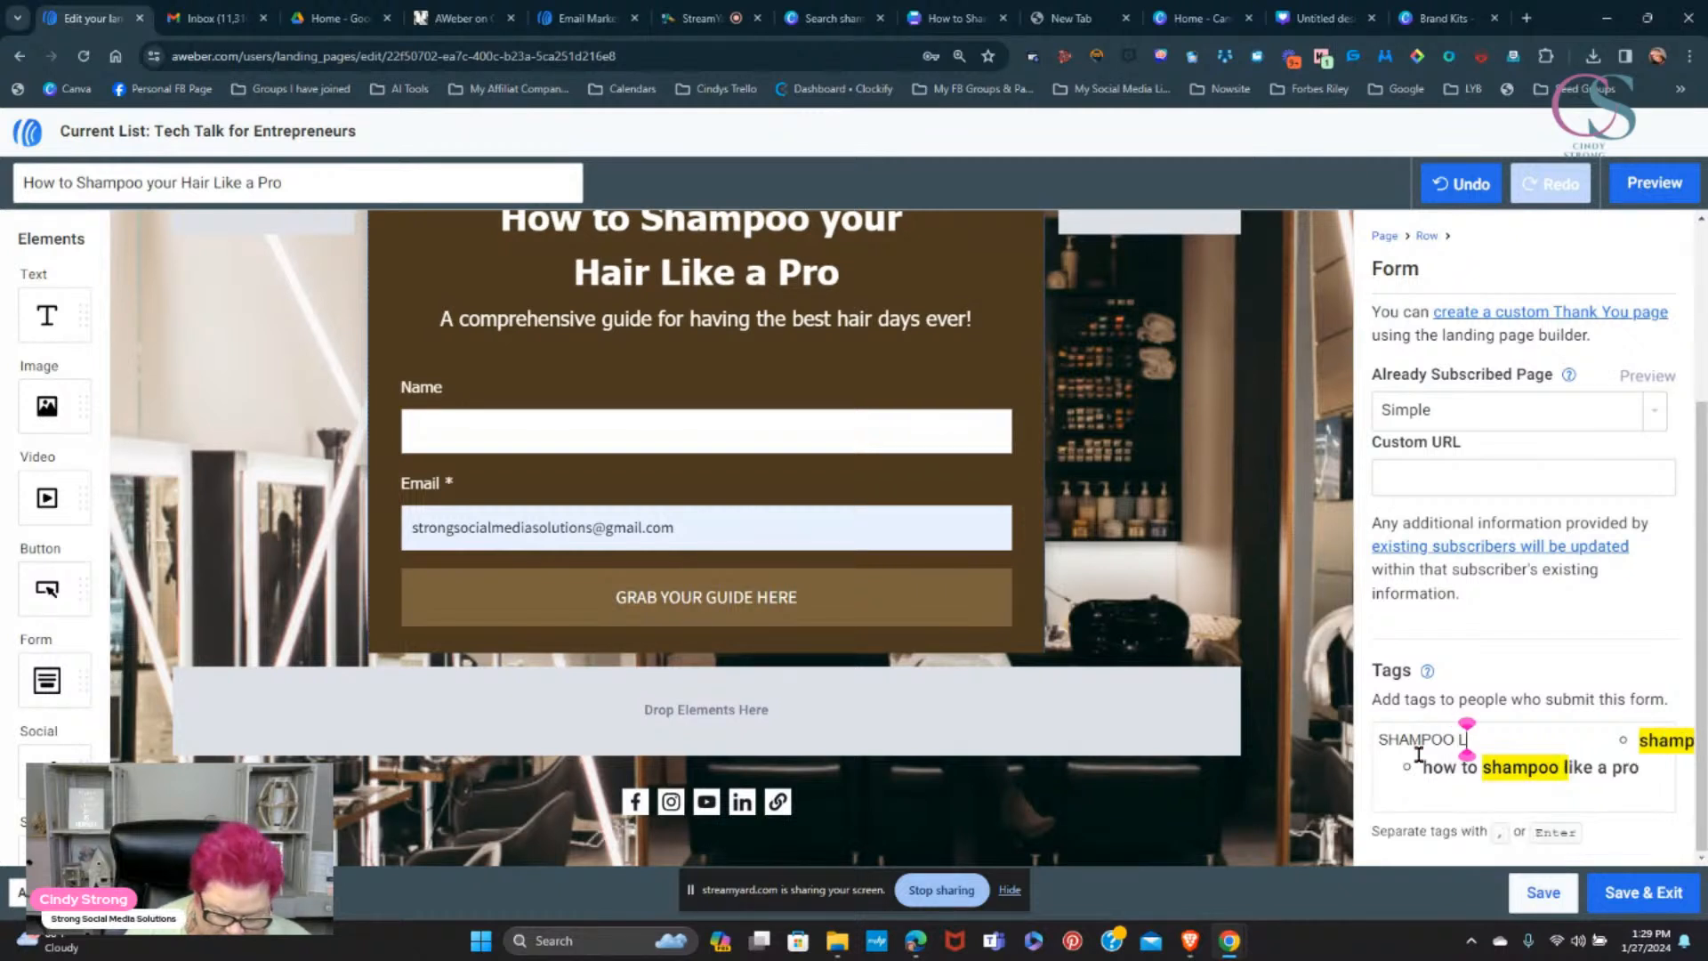
{"action": "type", "text": "IKE A"}
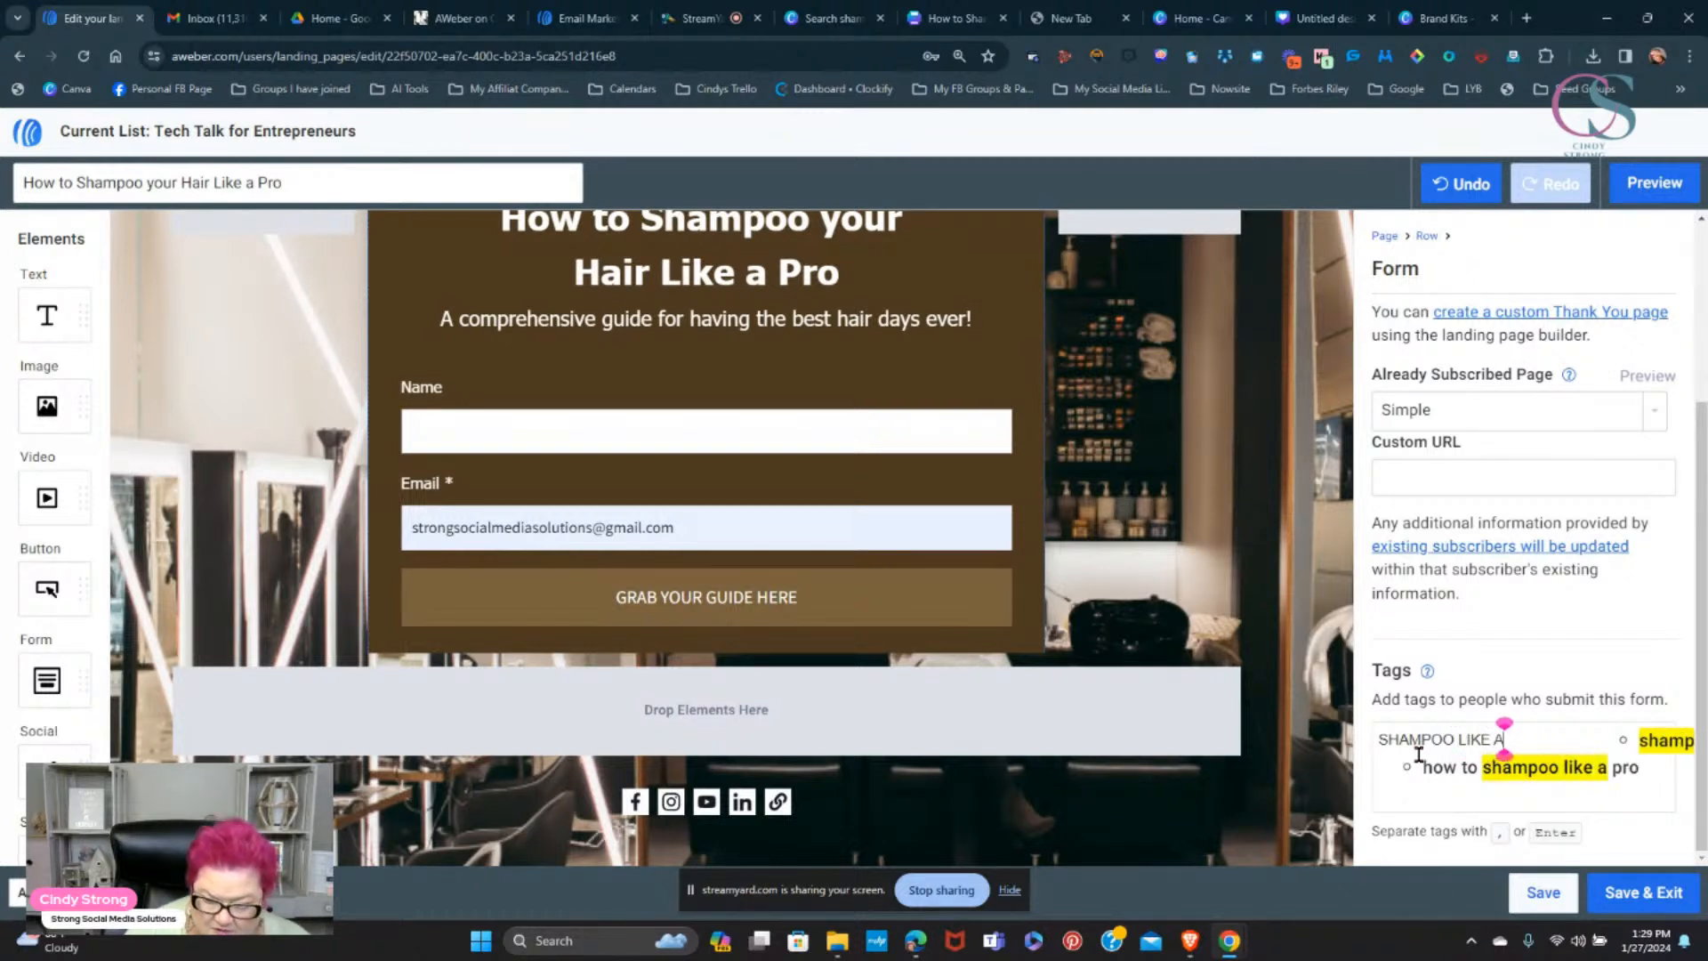
{"action": "type", "text": " PRO"}
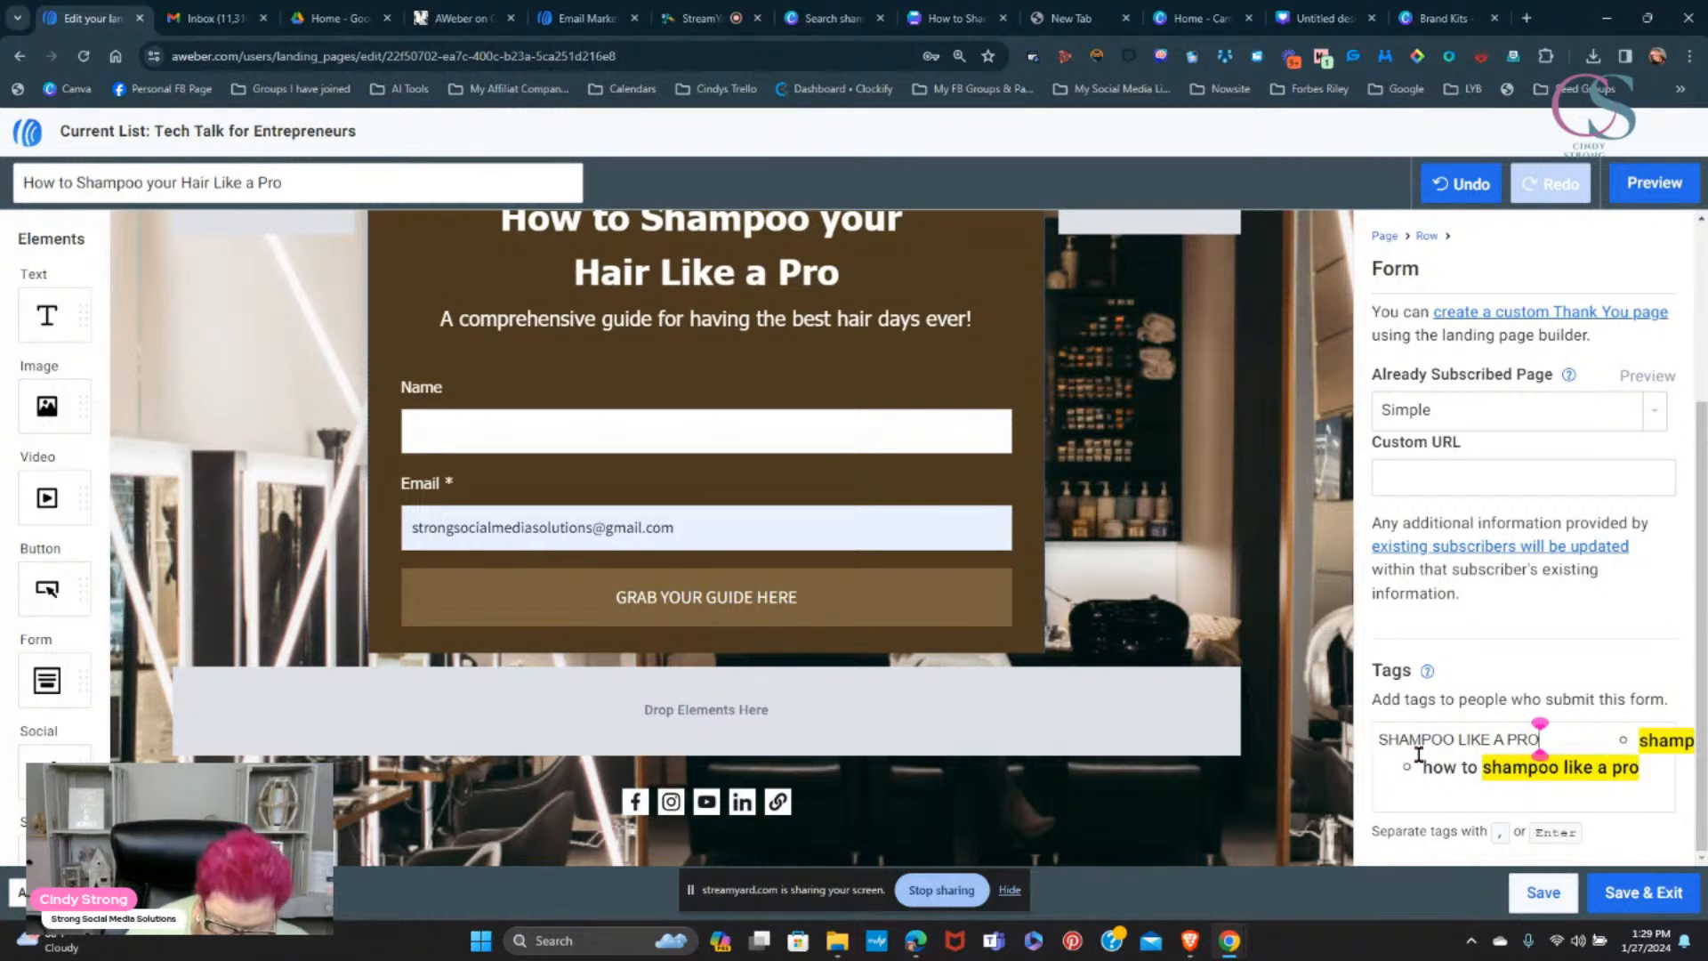
{"action": "key", "text": "Return"}
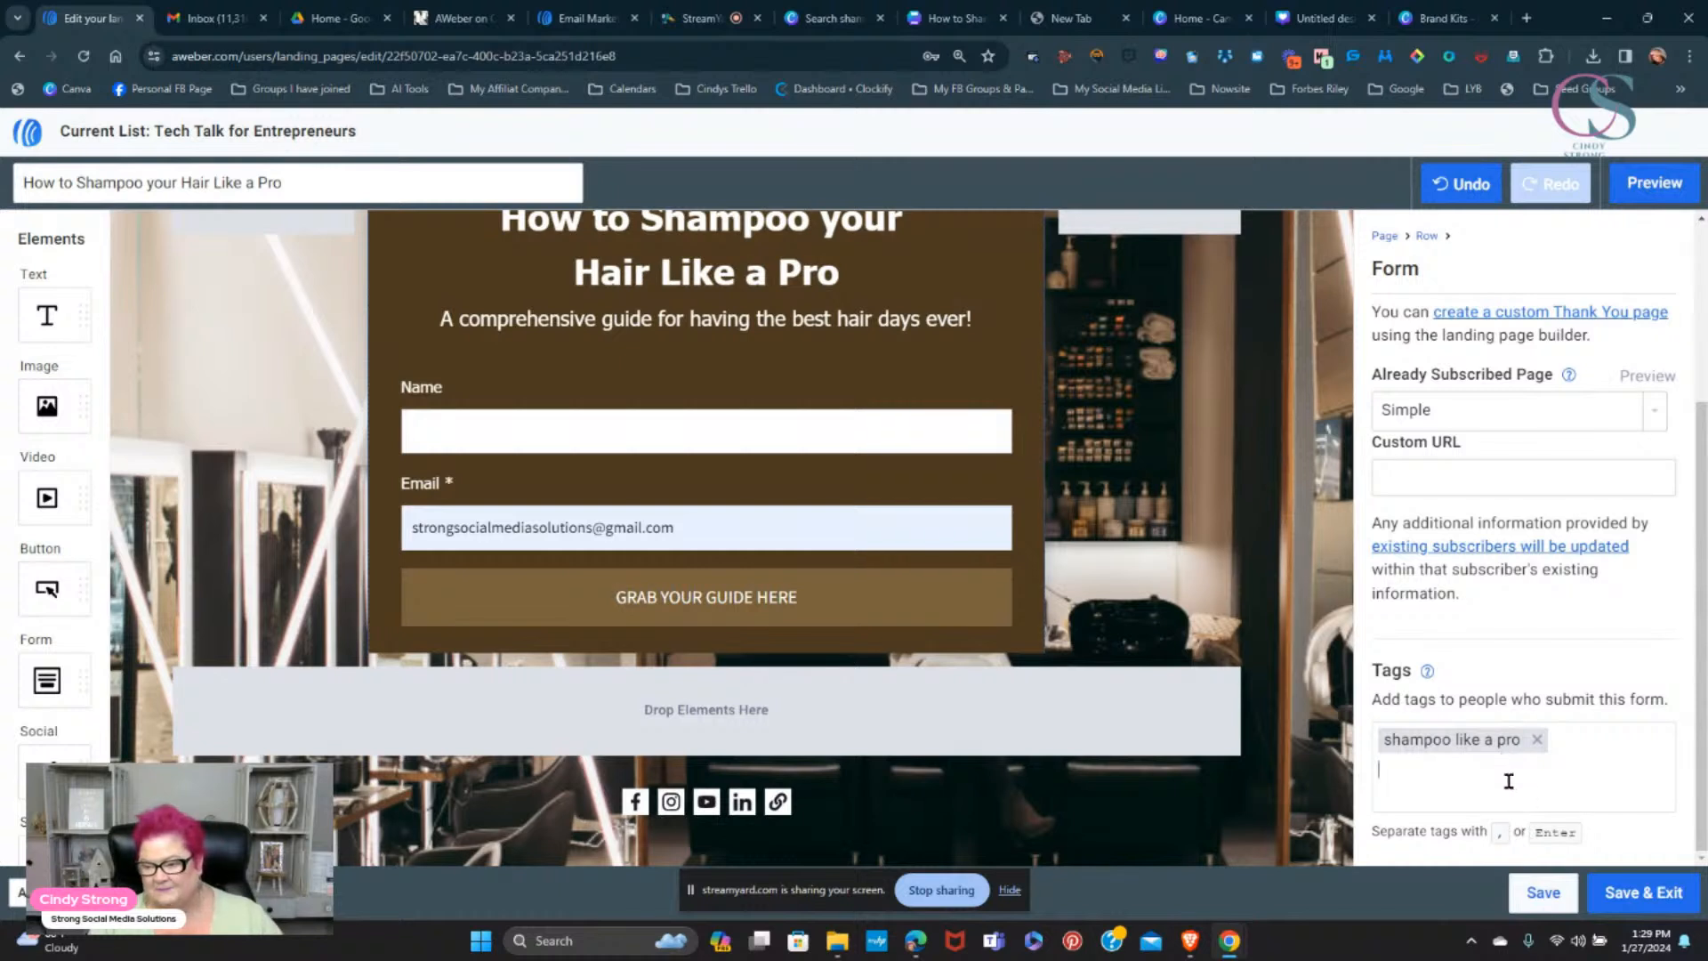
{"action": "left_click", "coordinate": [1544, 894]}
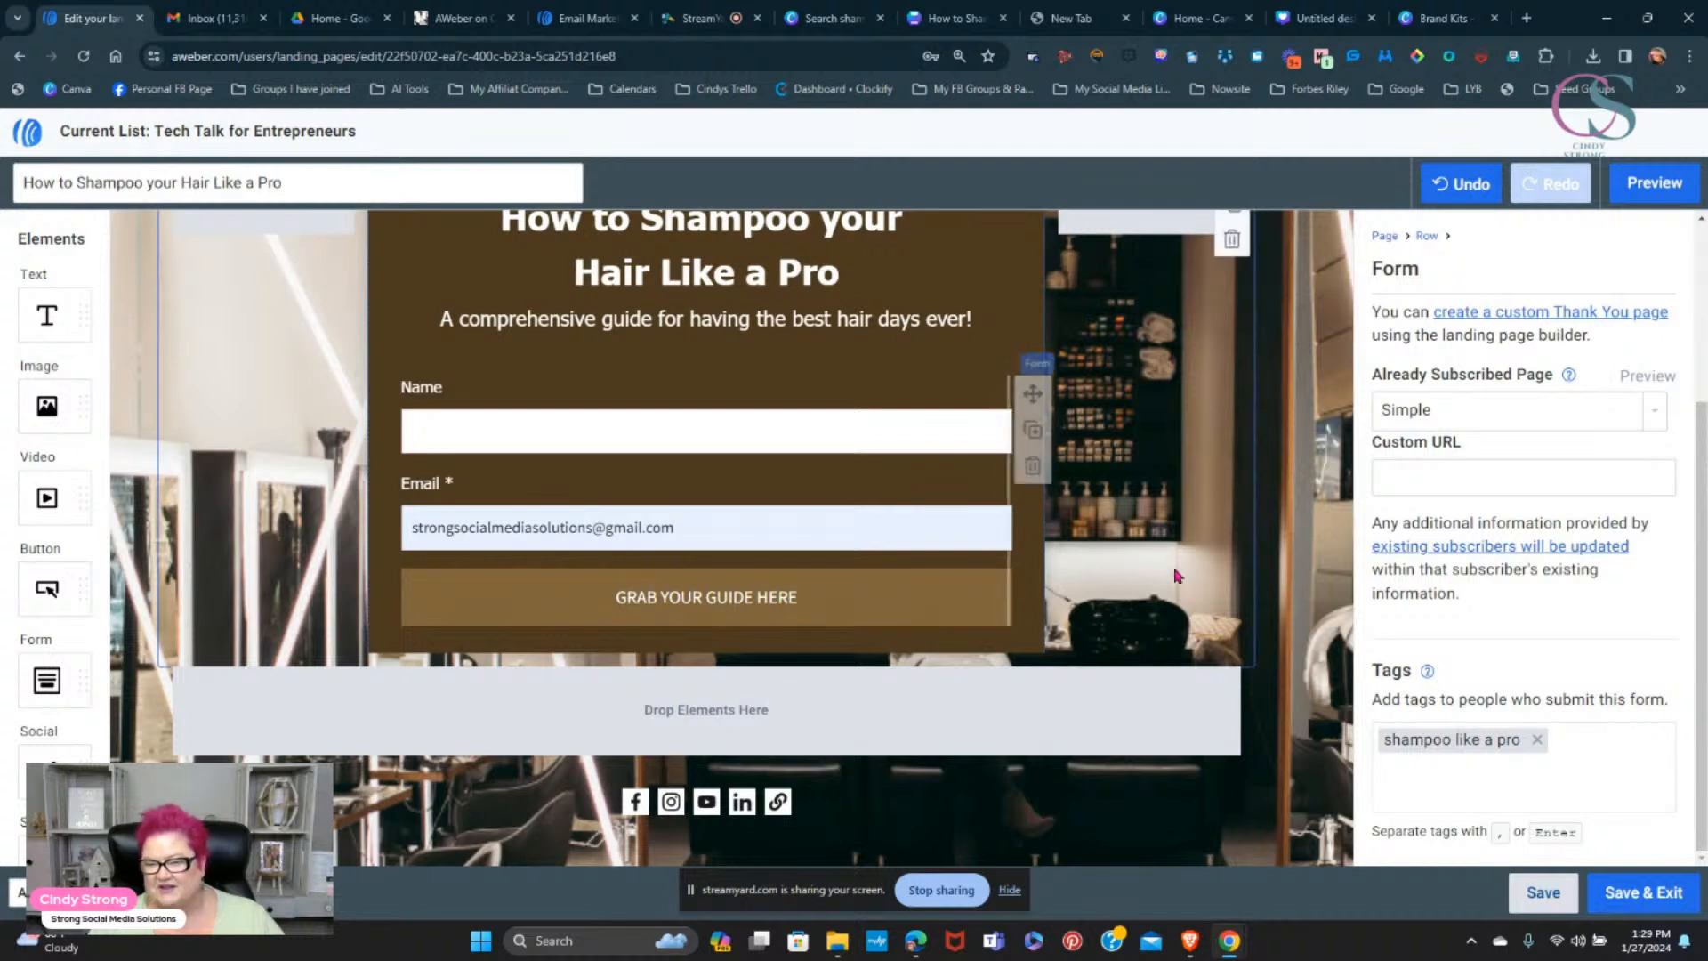
- Check the whole landing page in the mobile preview, from the heading to the social icons, and return to the editor
{"action": "scroll", "coordinate": [1214, 562], "scroll_direction": "up", "scroll_amount": 1}
{"action": "scroll", "coordinate": [1214, 558], "scroll_direction": "up", "scroll_amount": 2}
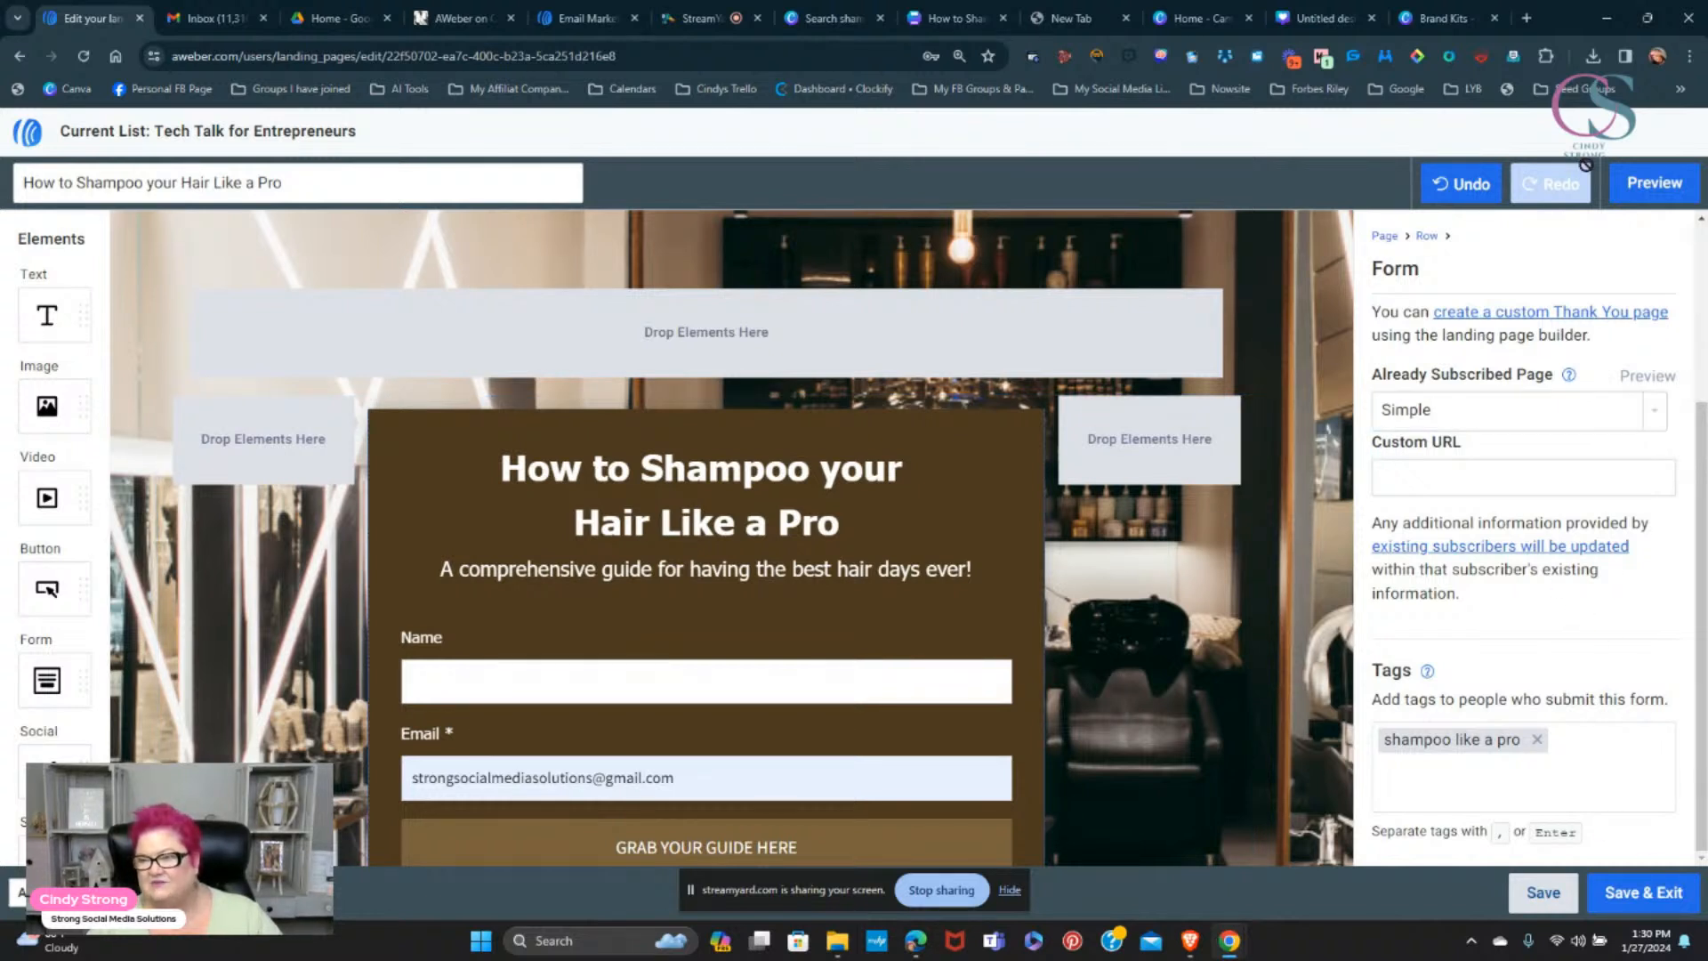
{"action": "left_click", "coordinate": [1655, 187]}
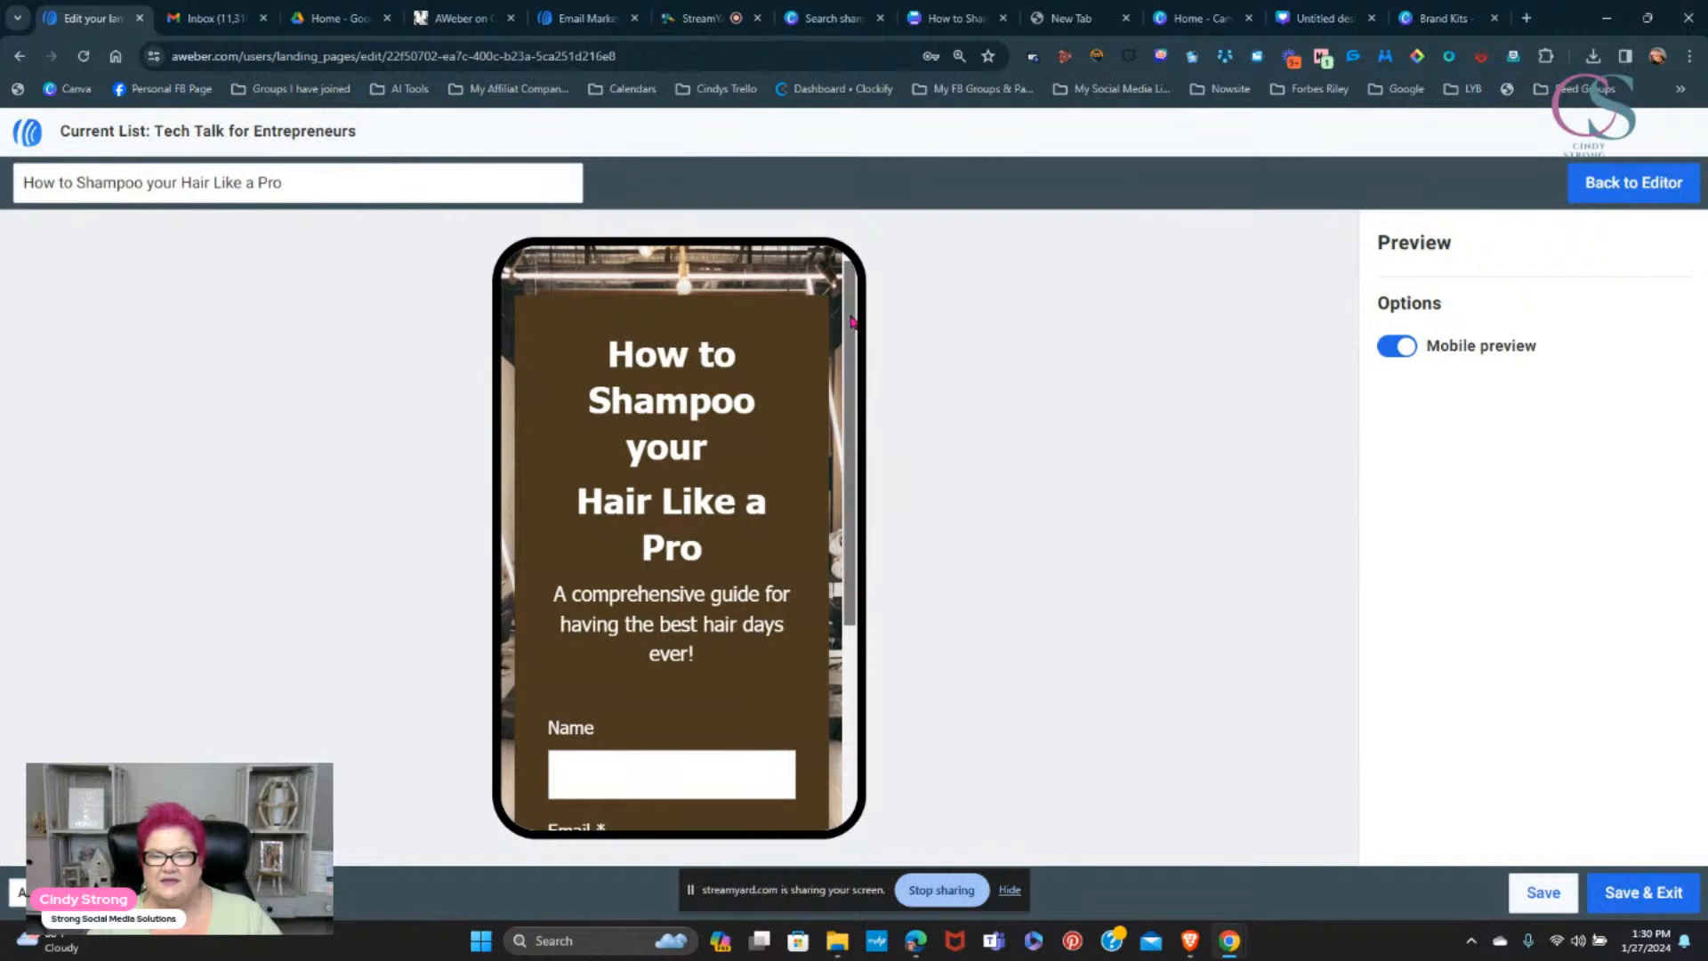
{"action": "scroll", "coordinate": [852, 349], "scroll_direction": "down", "scroll_amount": 1}
{"action": "scroll", "coordinate": [852, 348], "scroll_direction": "down", "scroll_amount": 3}
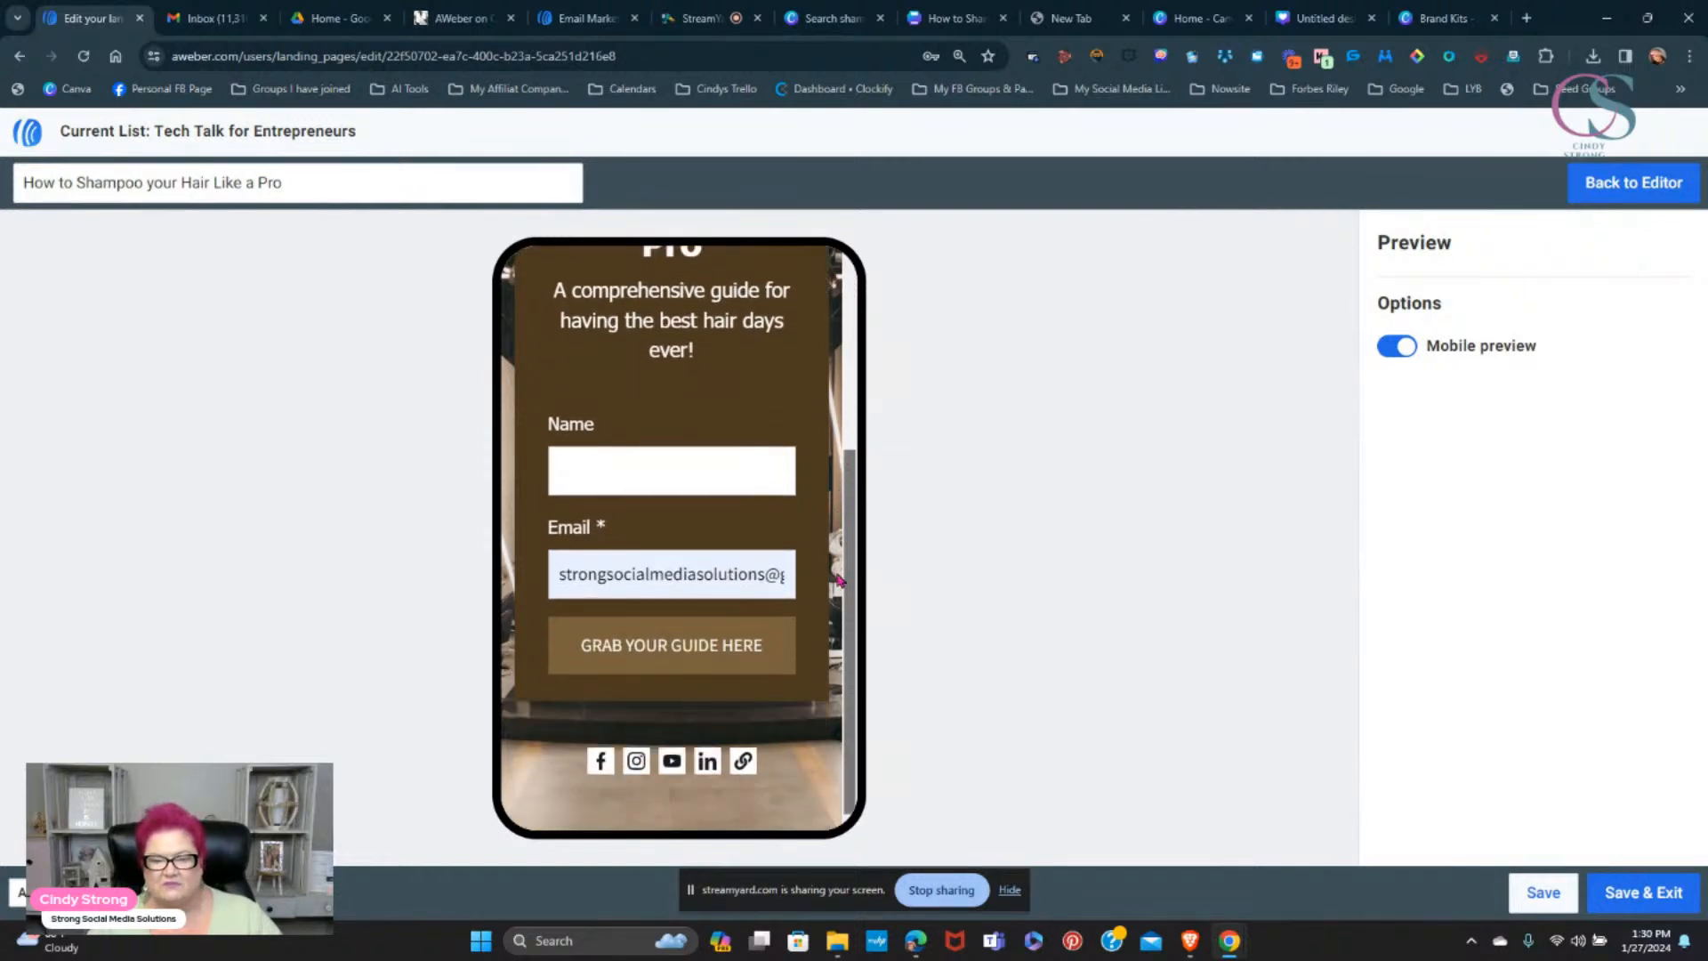
{"action": "left_click_drag", "start_coordinate": [839, 603], "coordinate": [859, 302]}
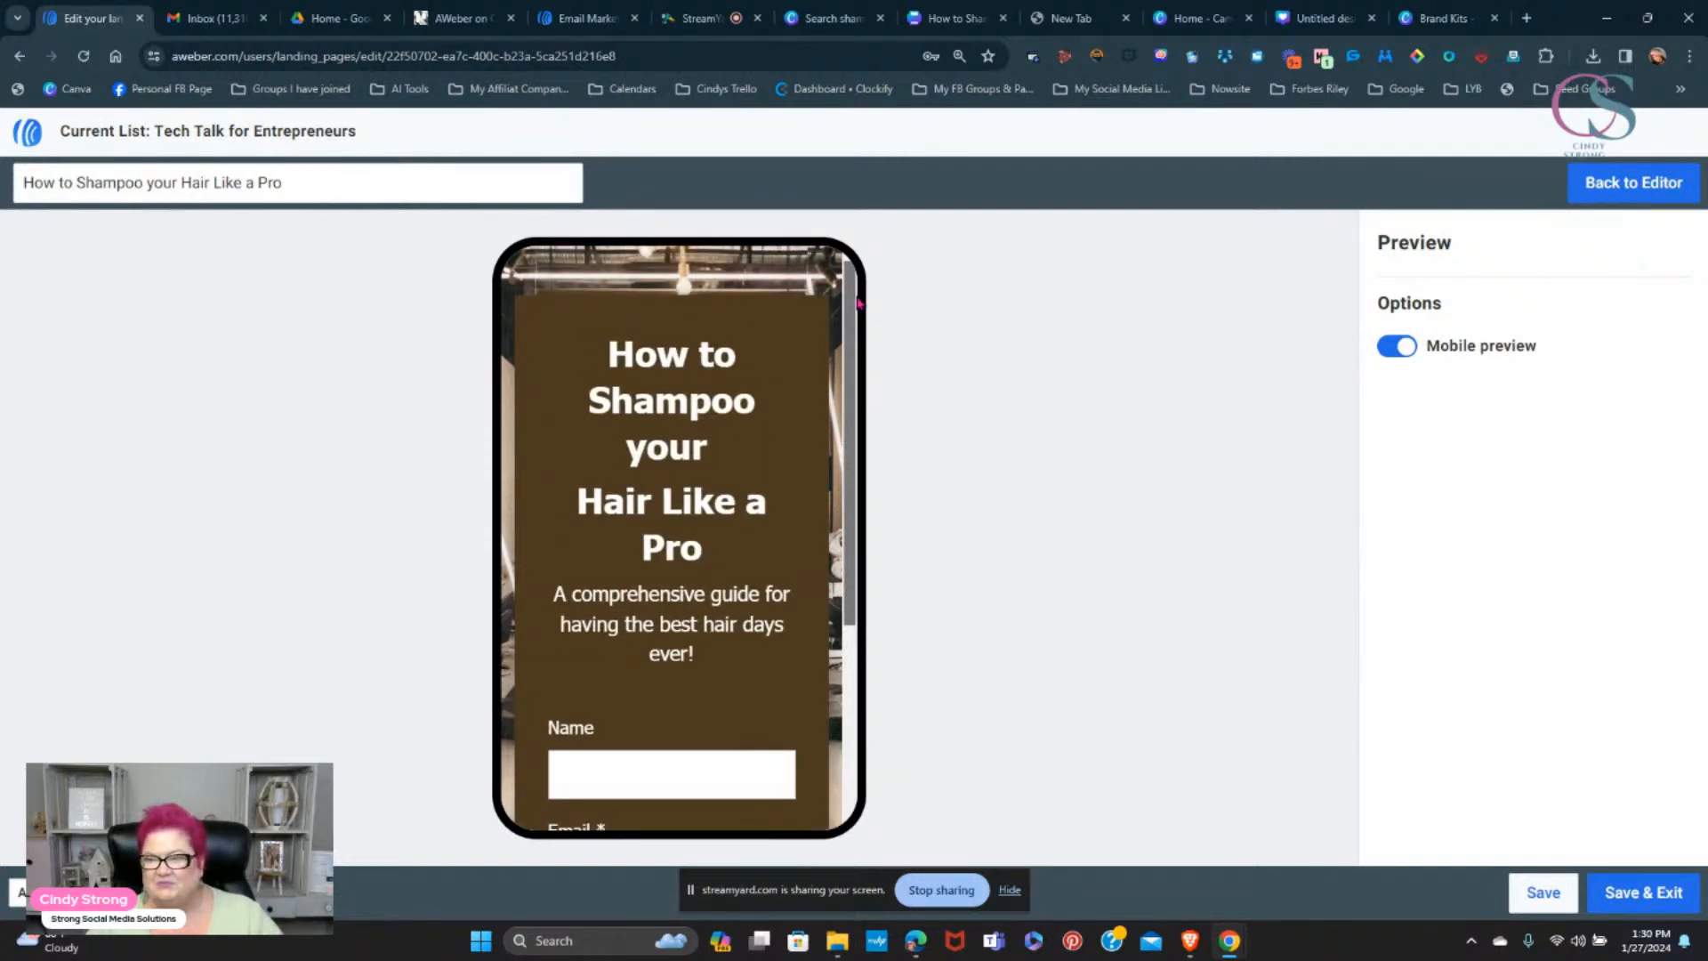
{"action": "left_click", "coordinate": [1625, 184]}
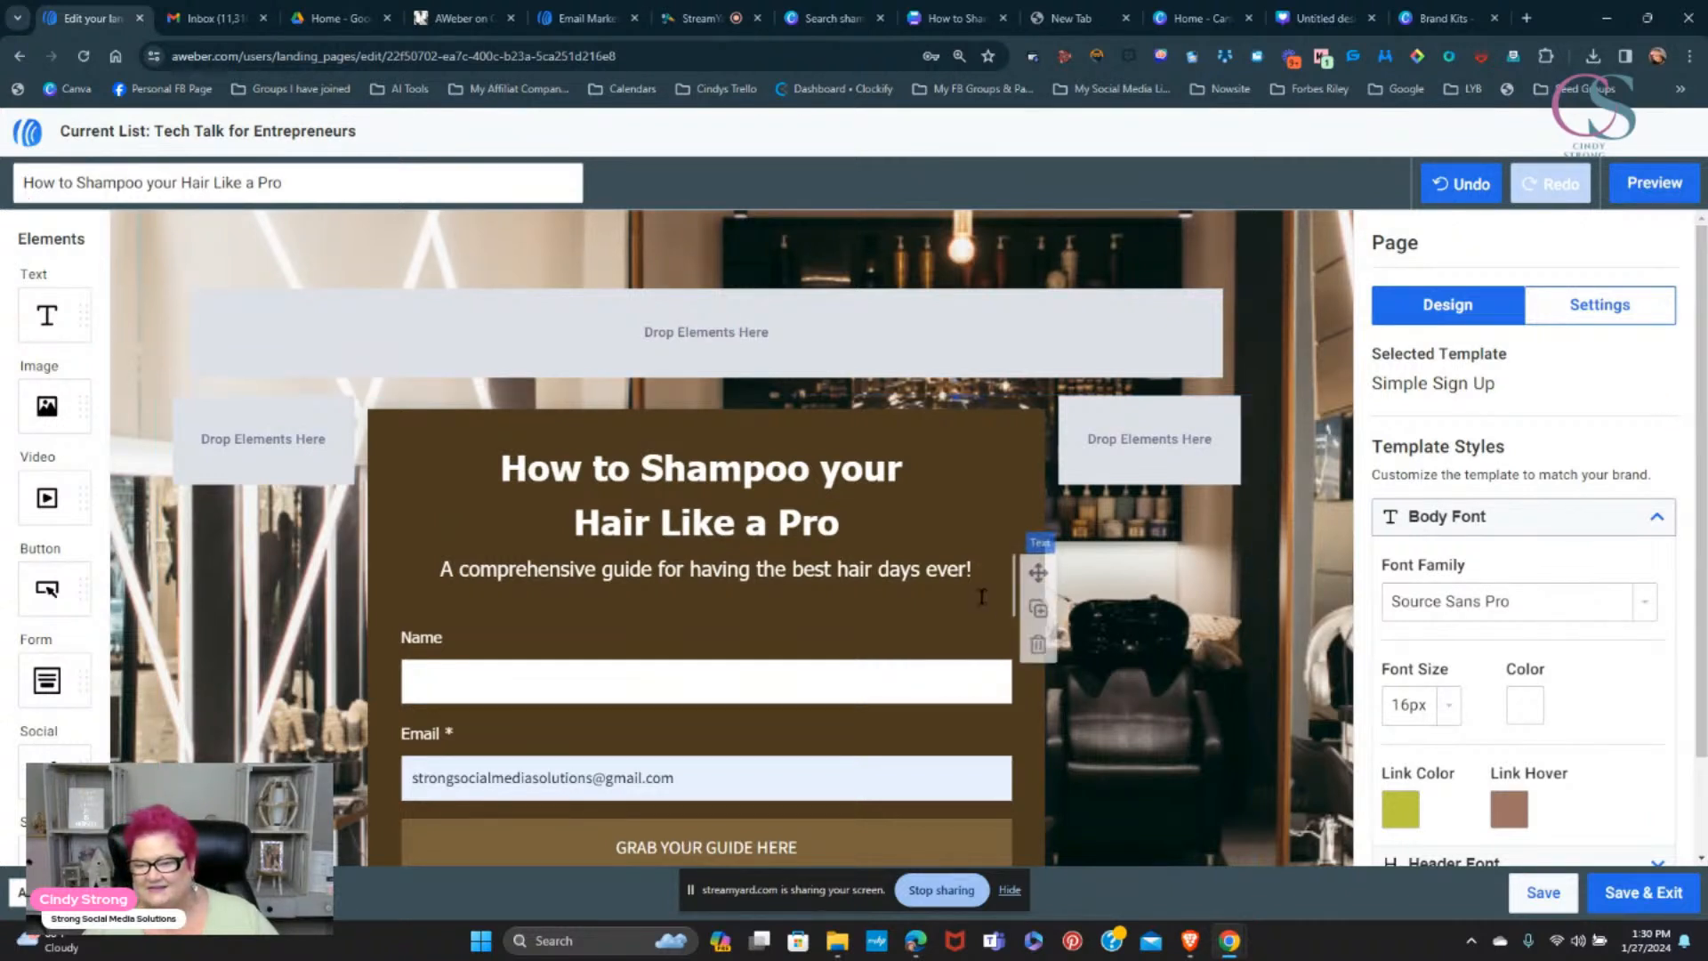
- Look over the settings of the sign-up form's row and reload the landing page editor
{"action": "left_click", "coordinate": [1063, 582]}
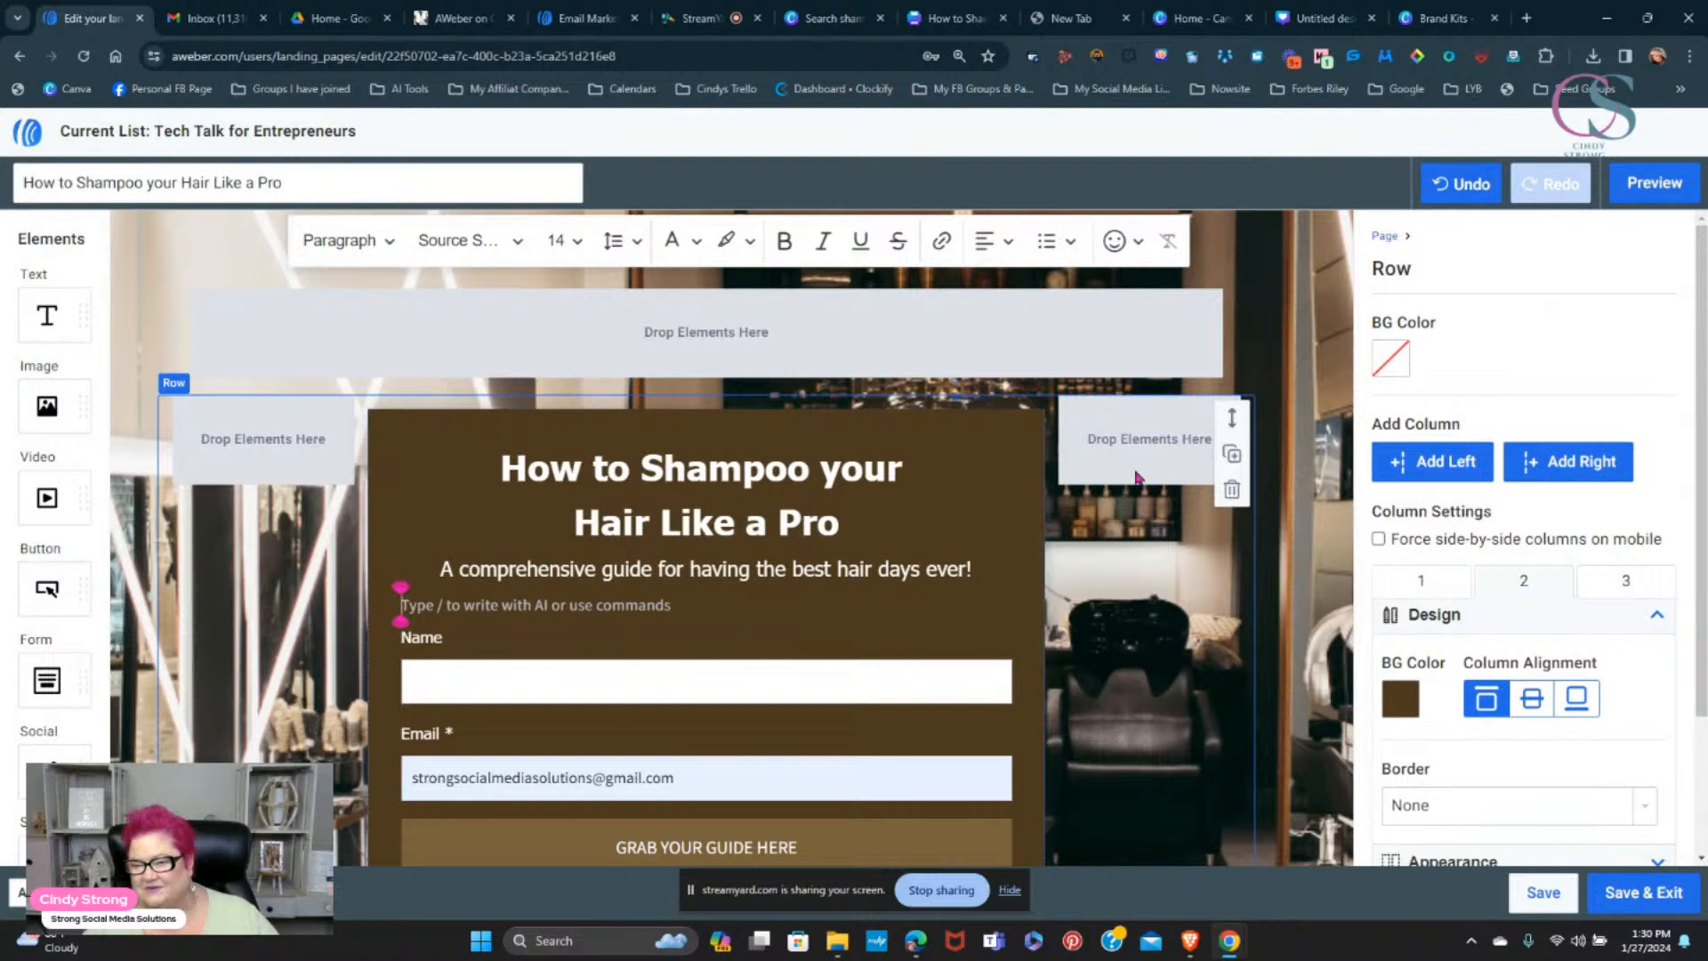
{"action": "left_click", "coordinate": [1276, 349]}
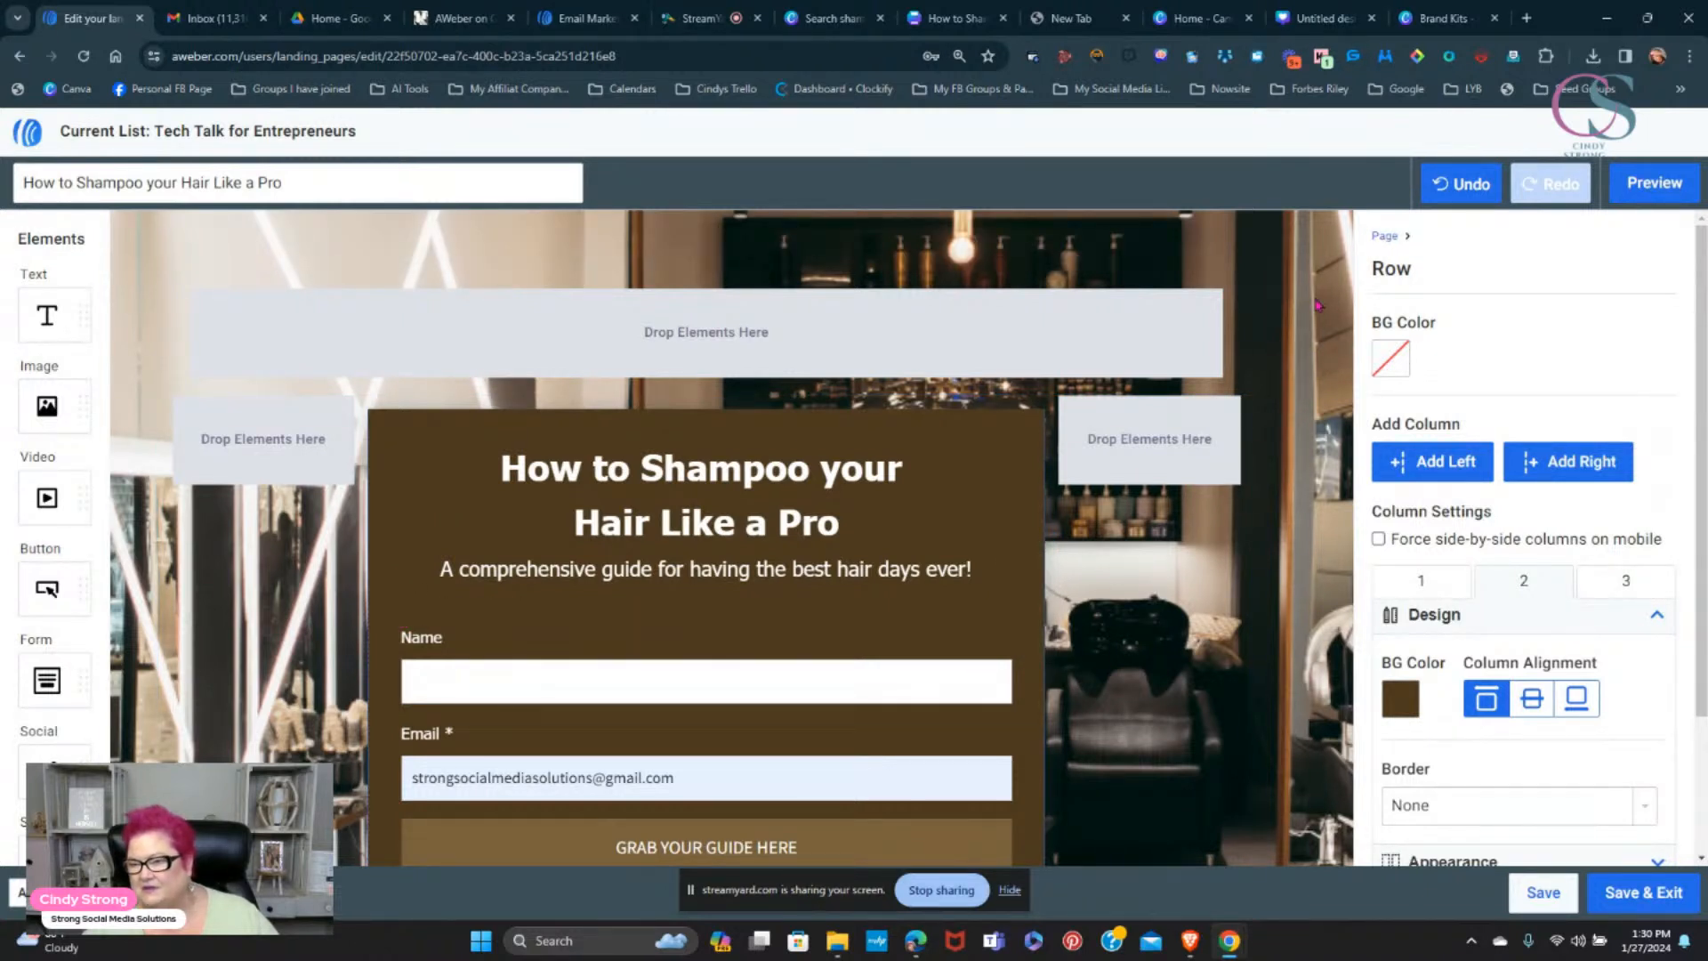
{"action": "scroll", "coordinate": [1367, 544], "scroll_direction": "down", "scroll_amount": 2}
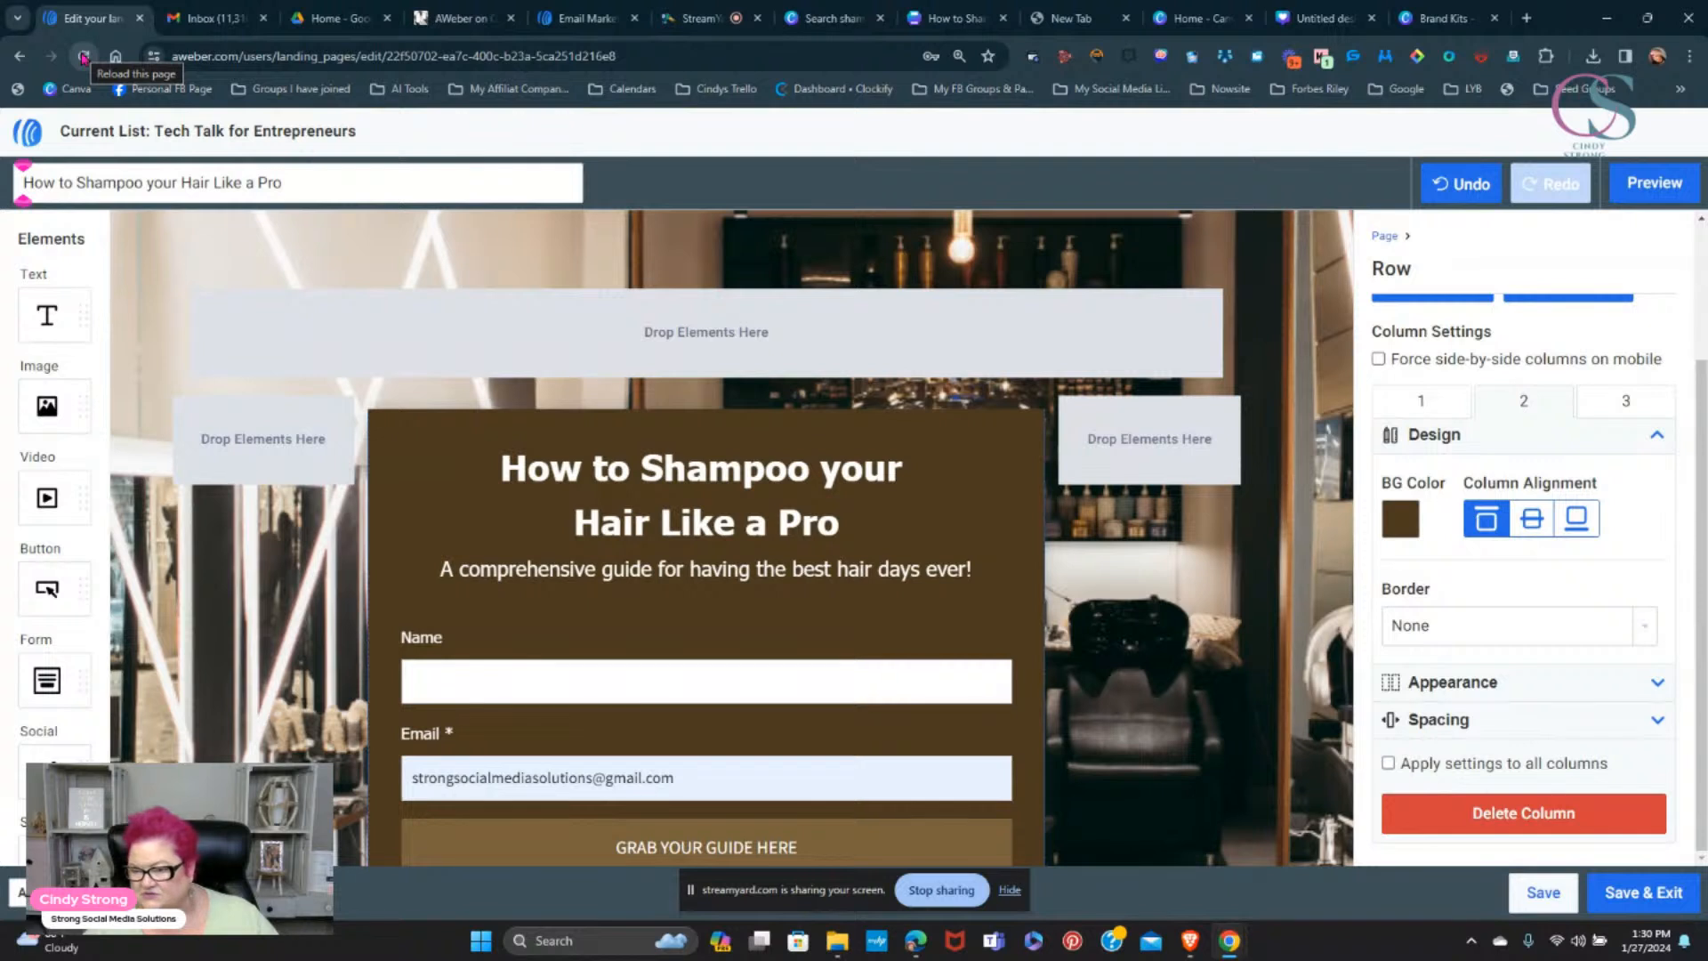
{"action": "left_click", "coordinate": [82, 58]}
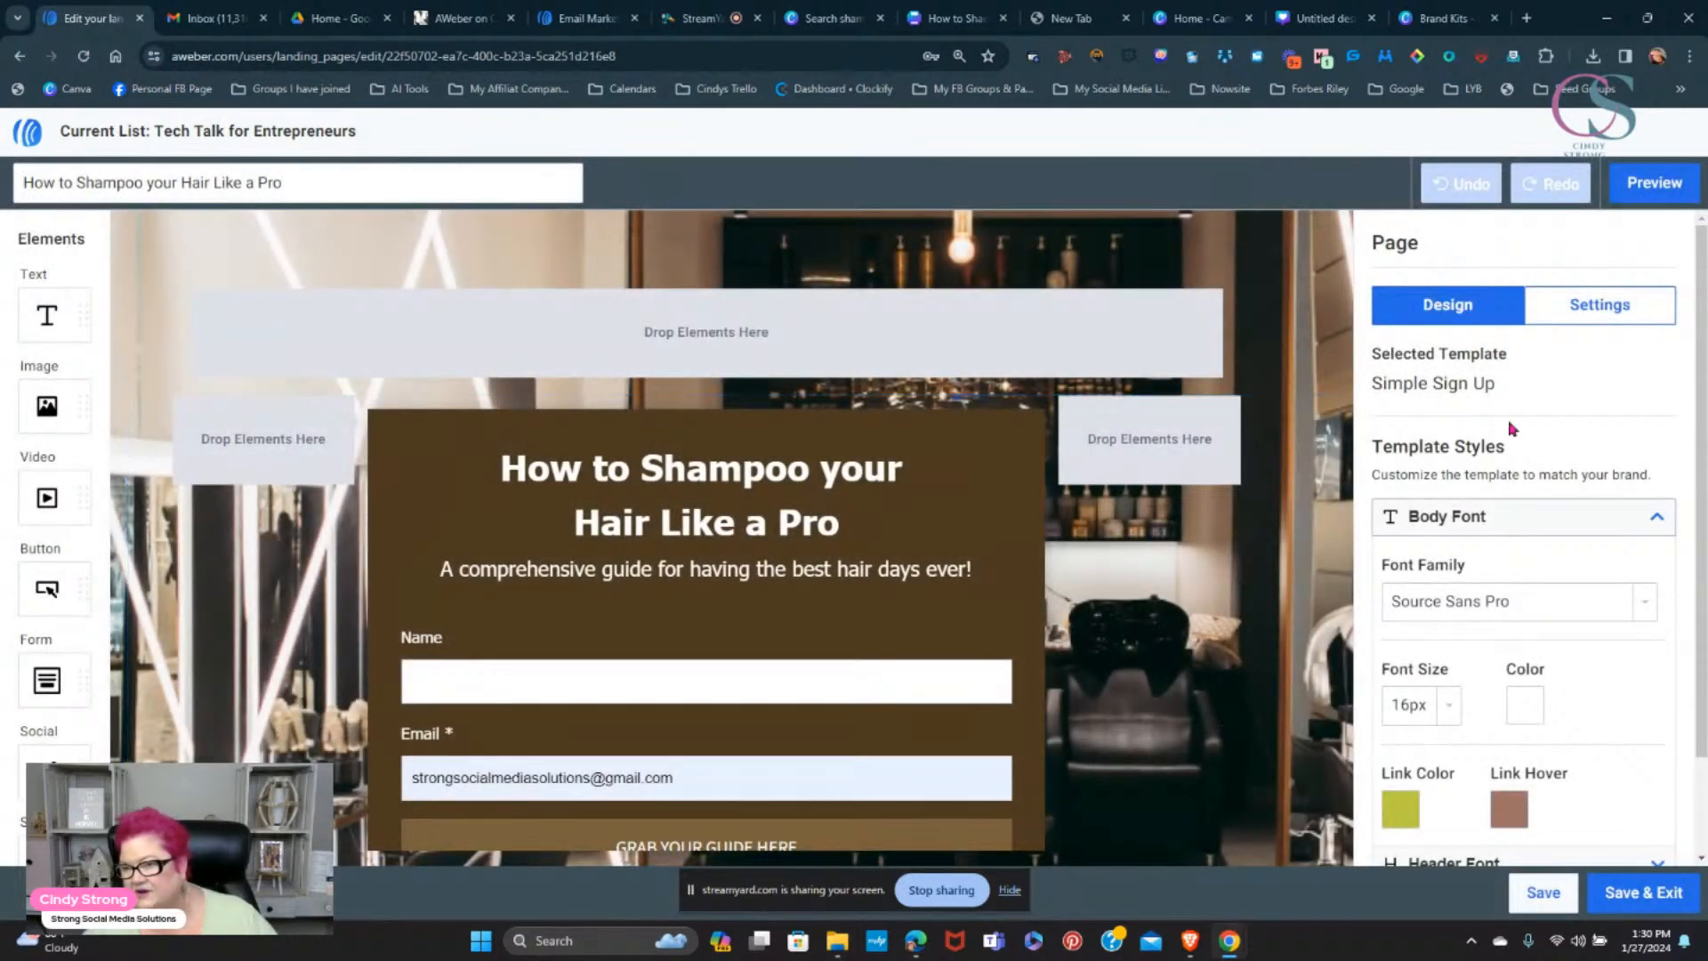
- Look through the page's background, button and header font styles, and its landing page URL settings
{"action": "scroll", "coordinate": [1496, 598], "scroll_direction": "down", "scroll_amount": 2}
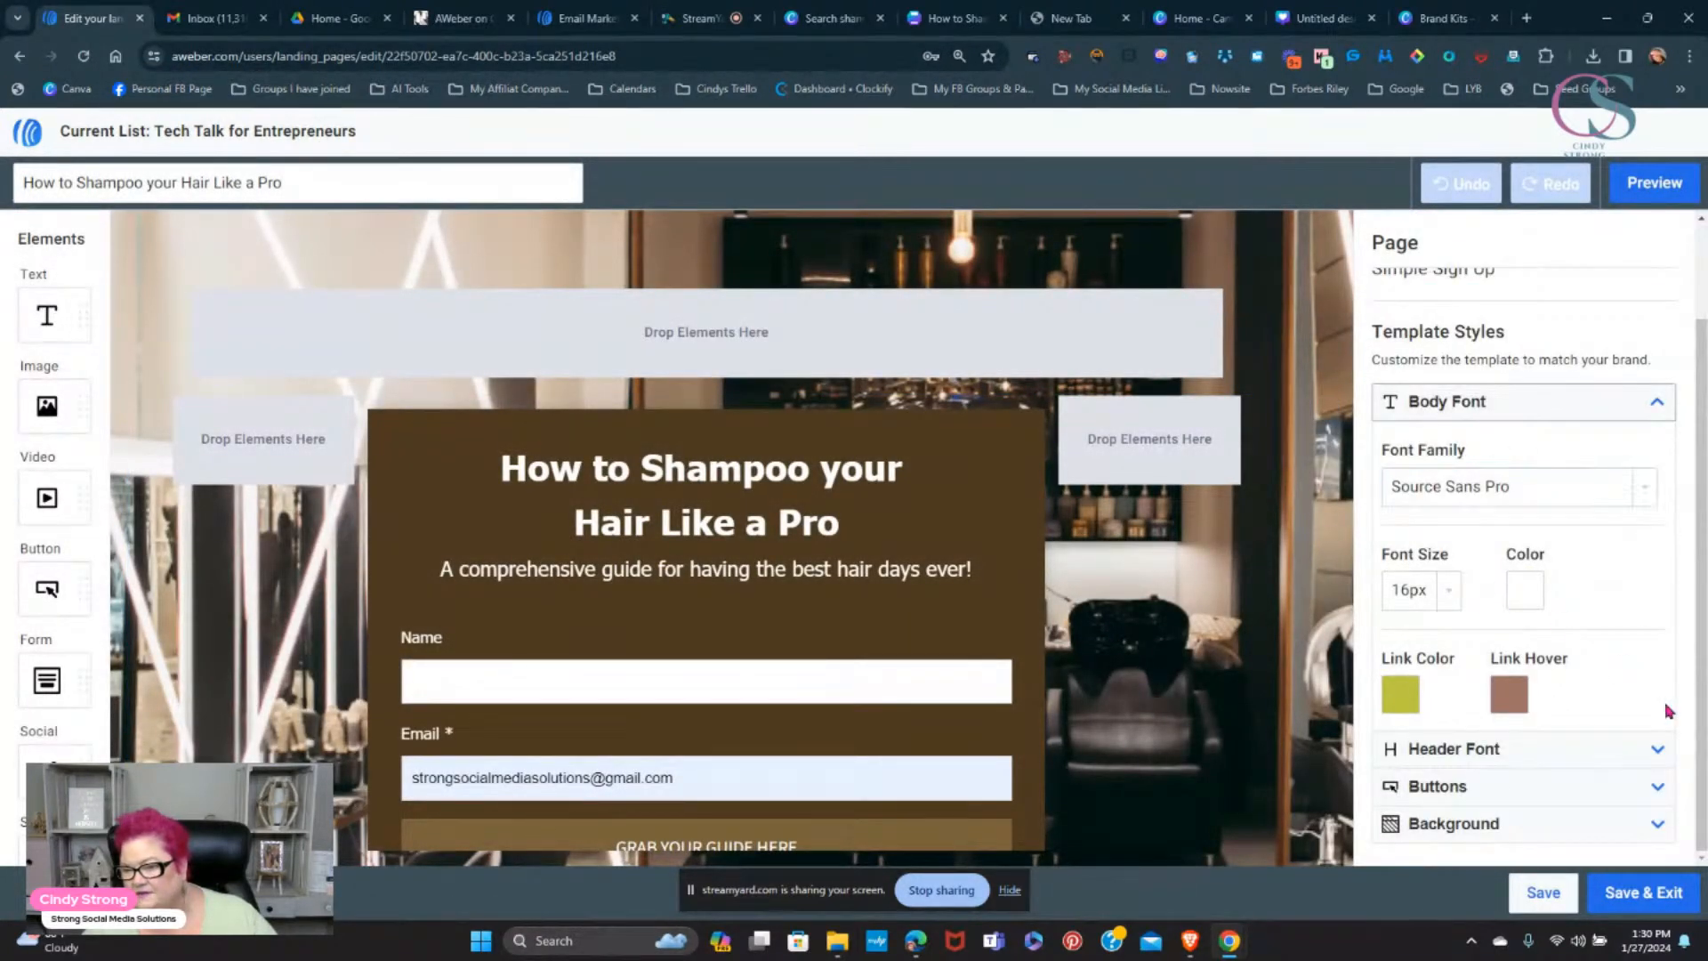
{"action": "left_click", "coordinate": [1456, 824]}
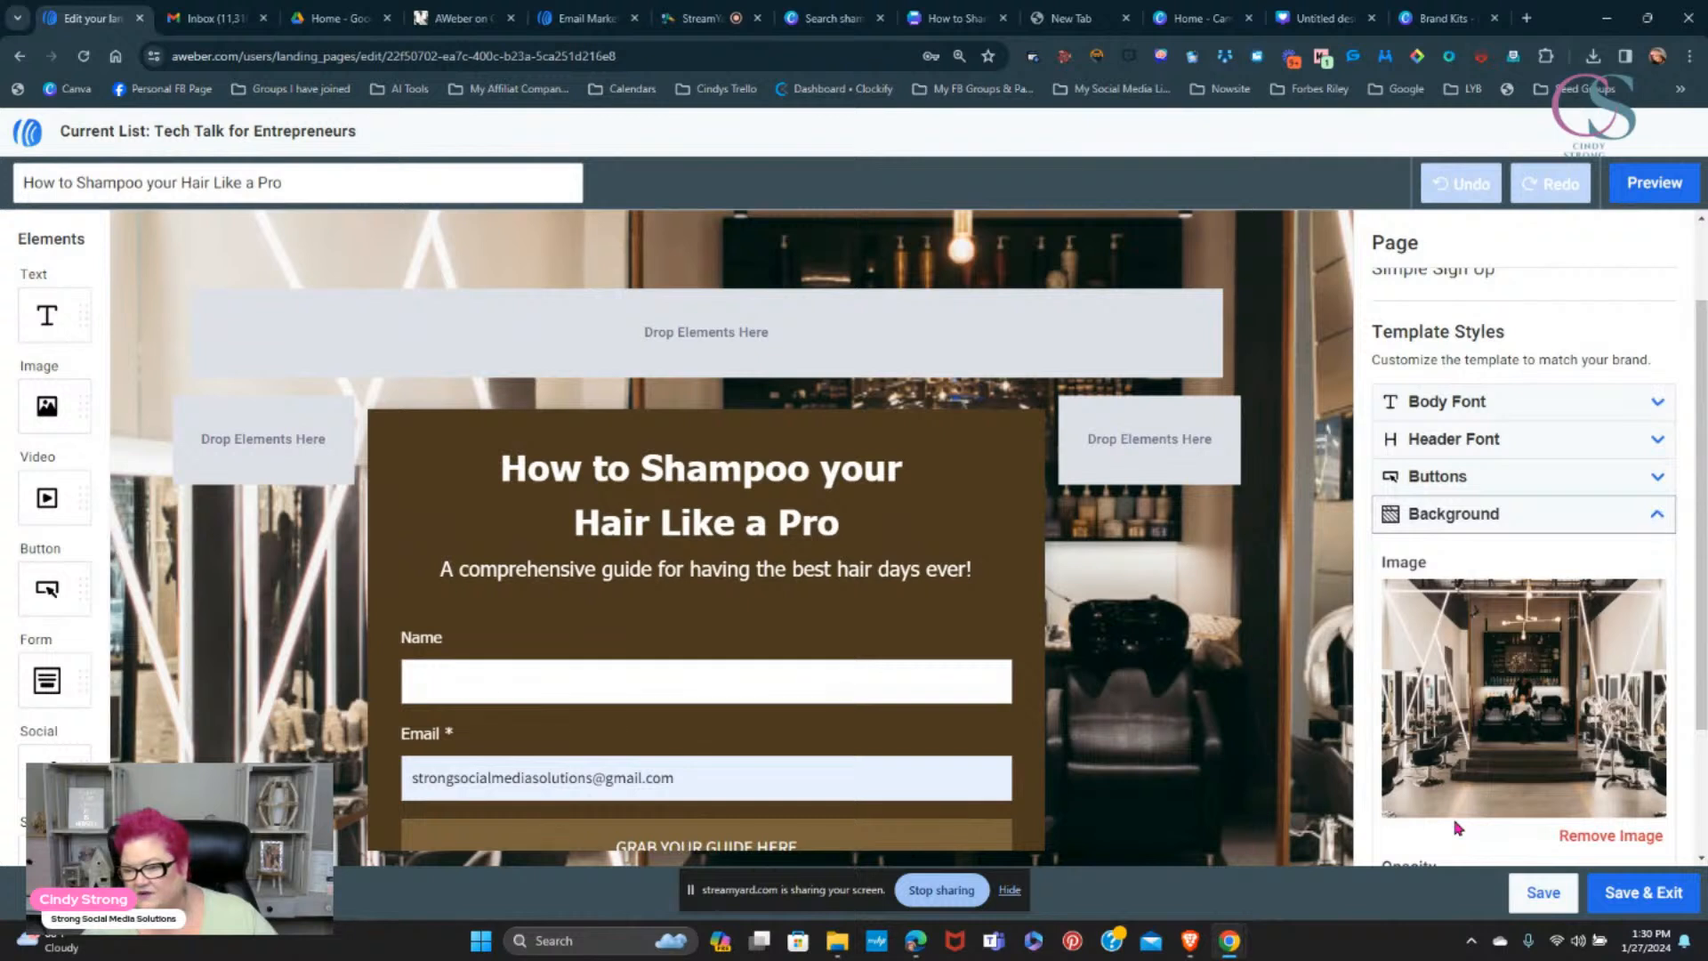
{"action": "scroll", "coordinate": [1503, 712], "scroll_direction": "down", "scroll_amount": 2}
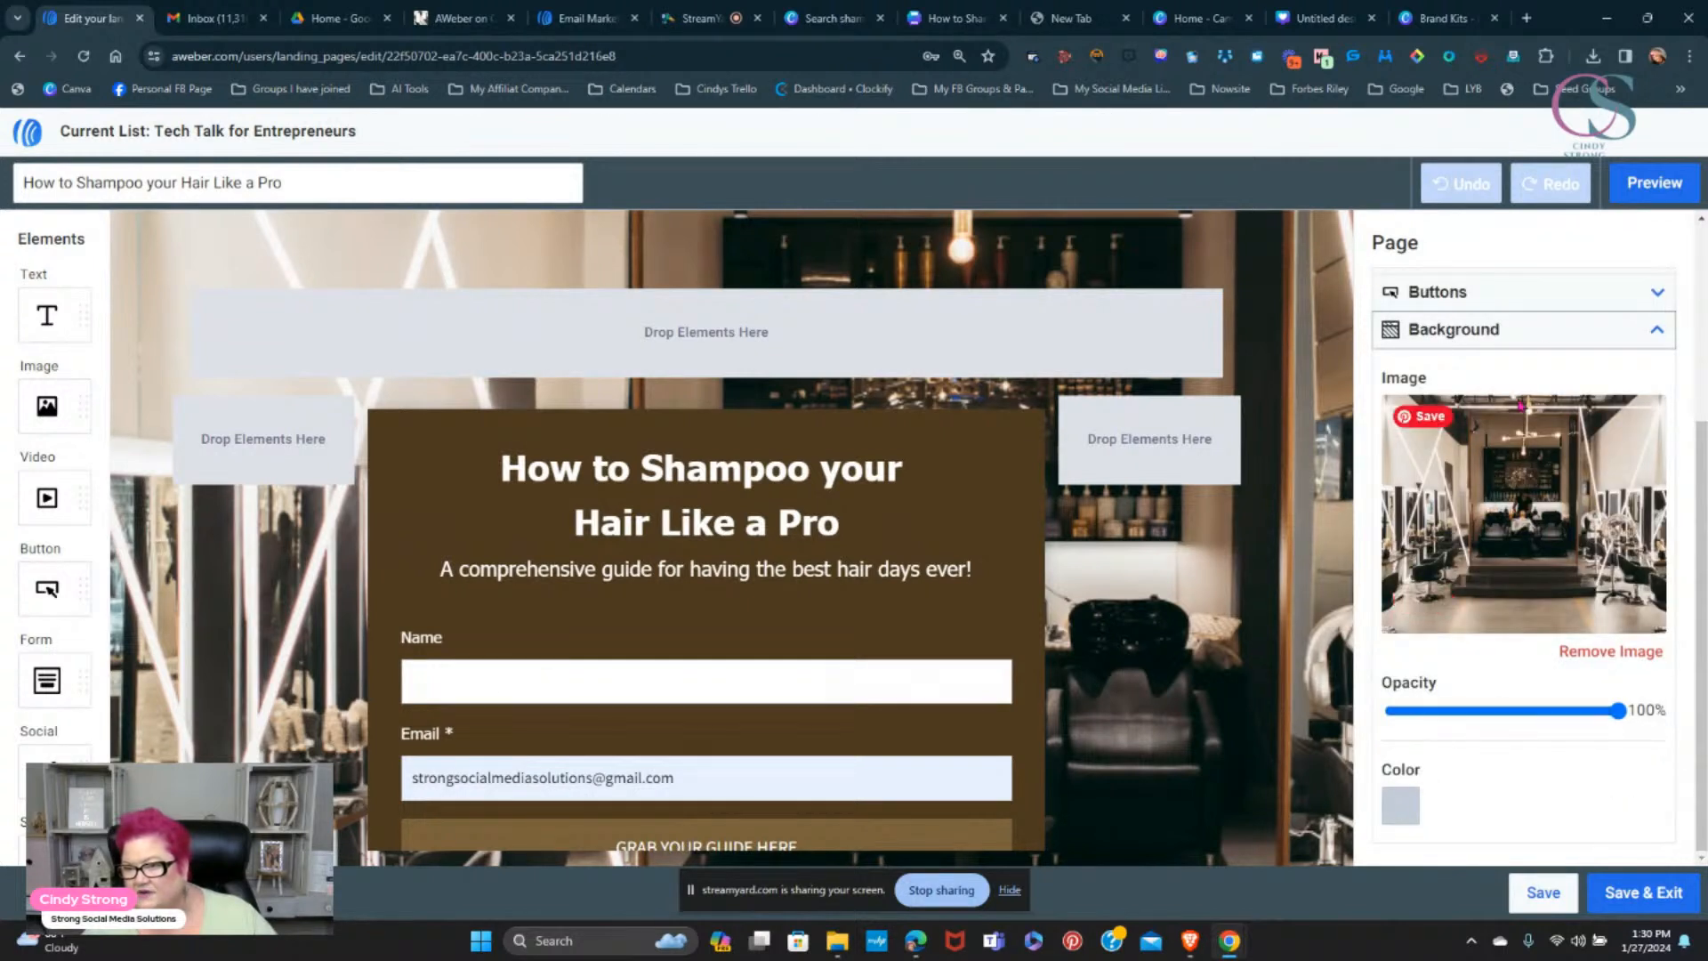
{"action": "left_click", "coordinate": [1461, 294]}
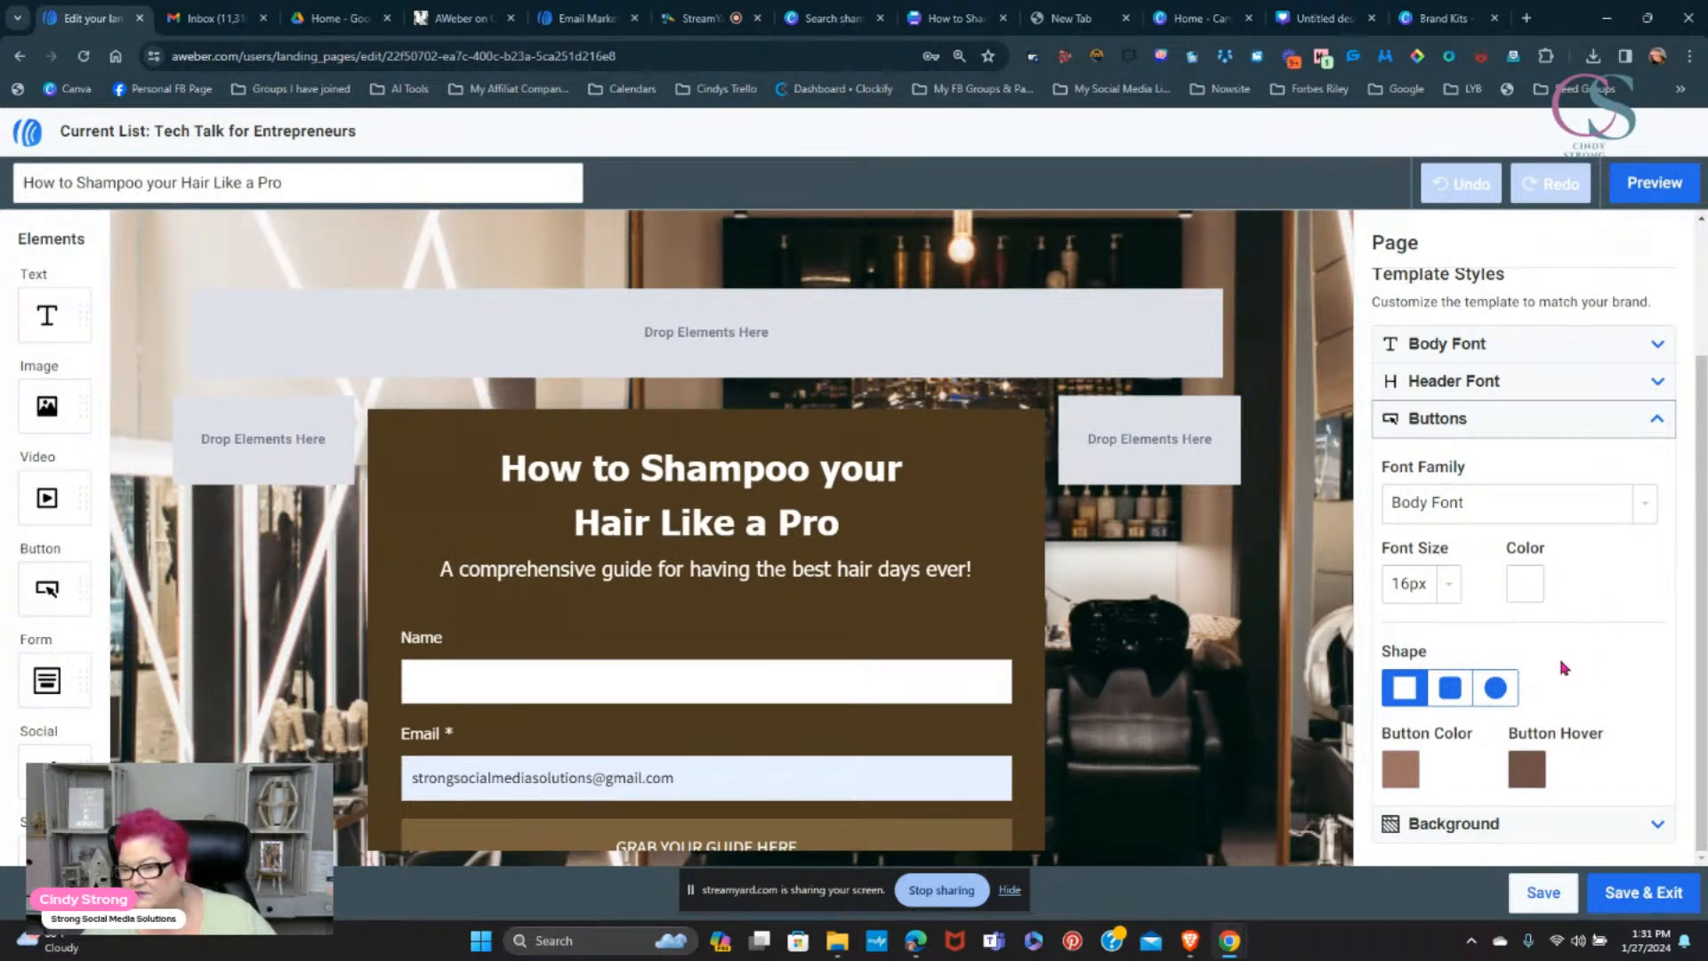
{"action": "scroll", "coordinate": [1587, 765], "scroll_direction": "up", "scroll_amount": 1}
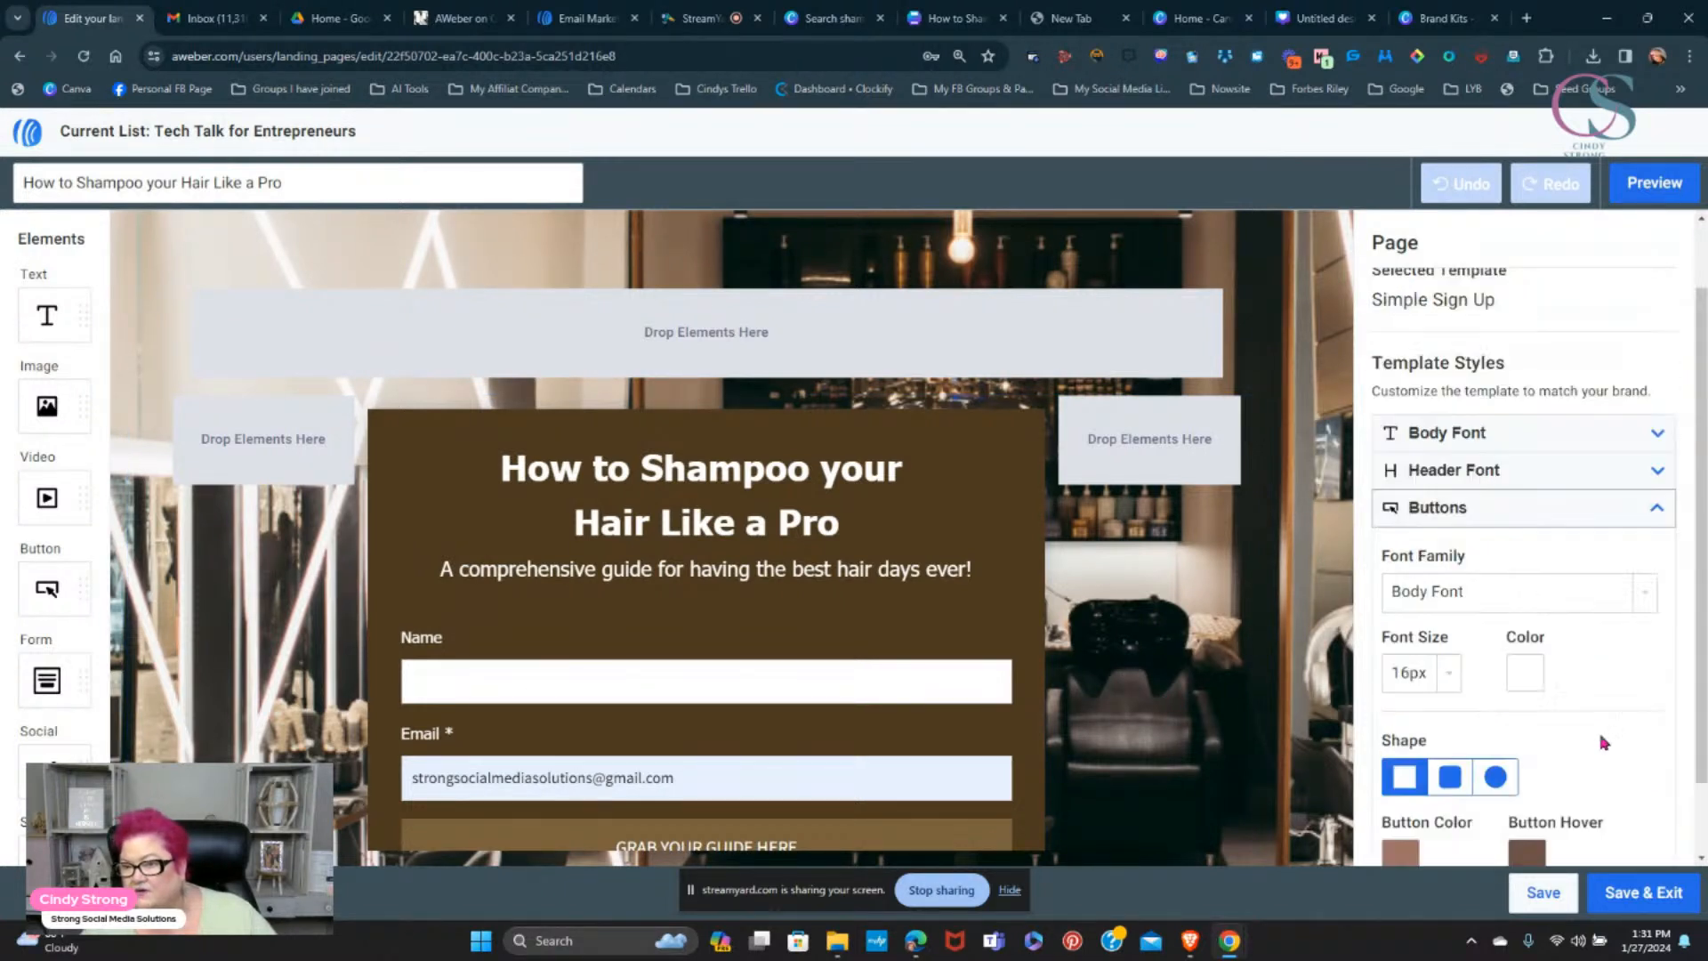
{"action": "left_click", "coordinate": [1463, 476]}
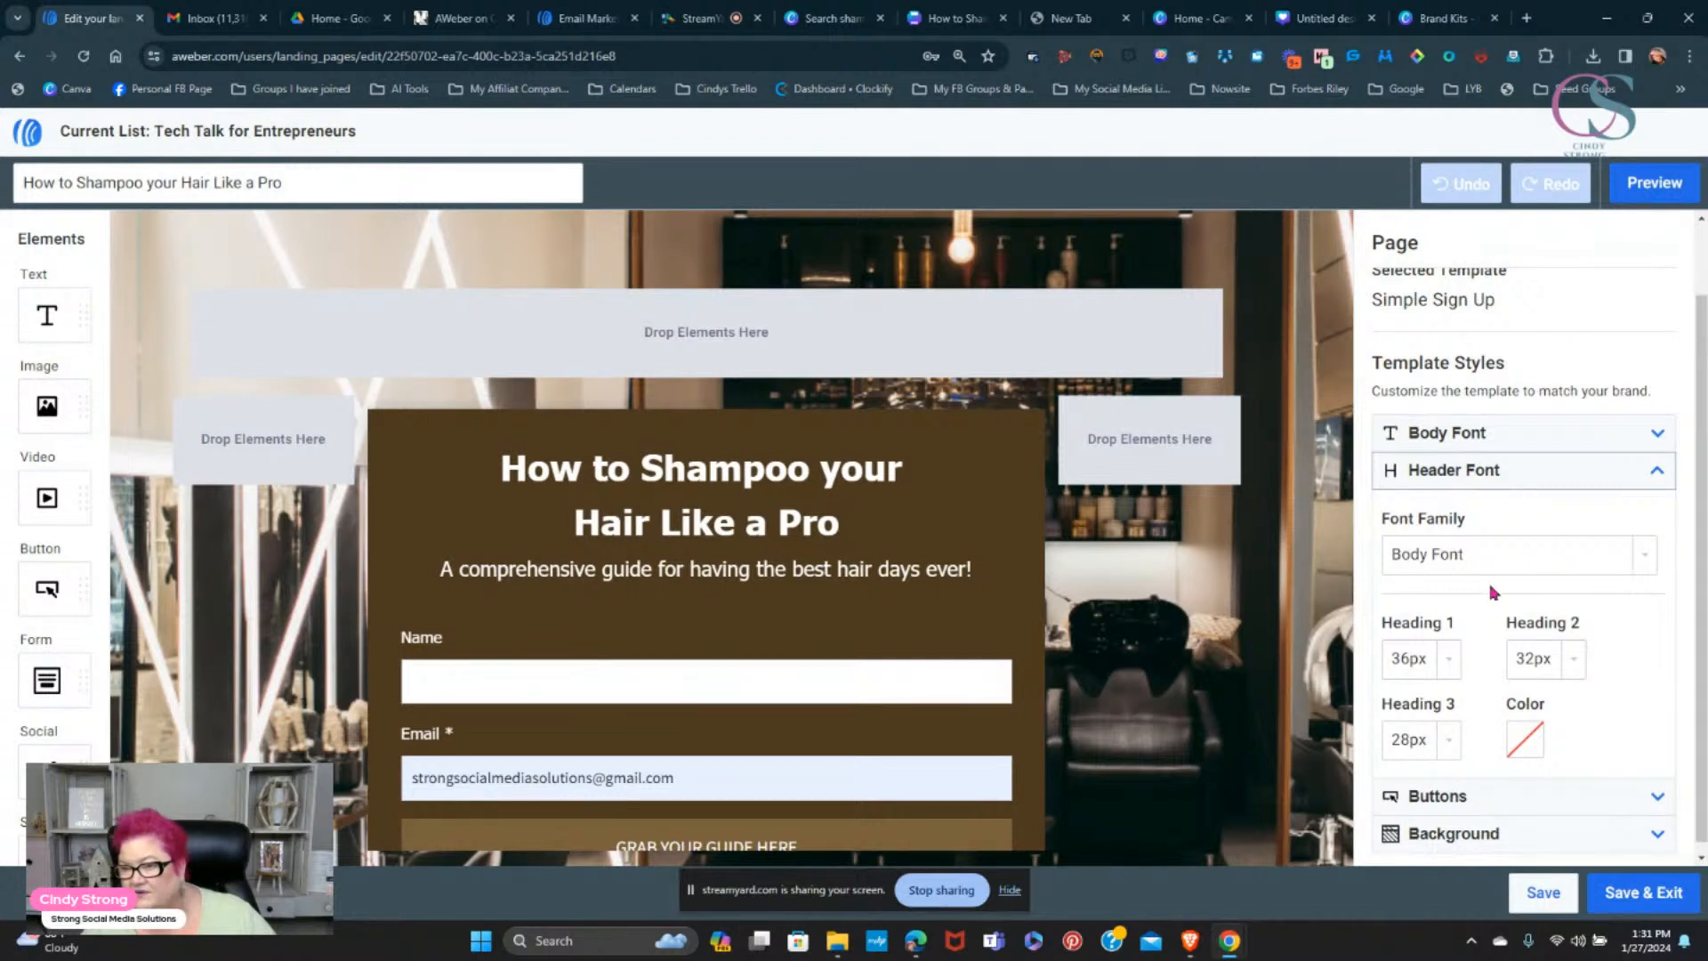
{"action": "scroll", "coordinate": [1470, 478], "scroll_direction": "up", "scroll_amount": 1}
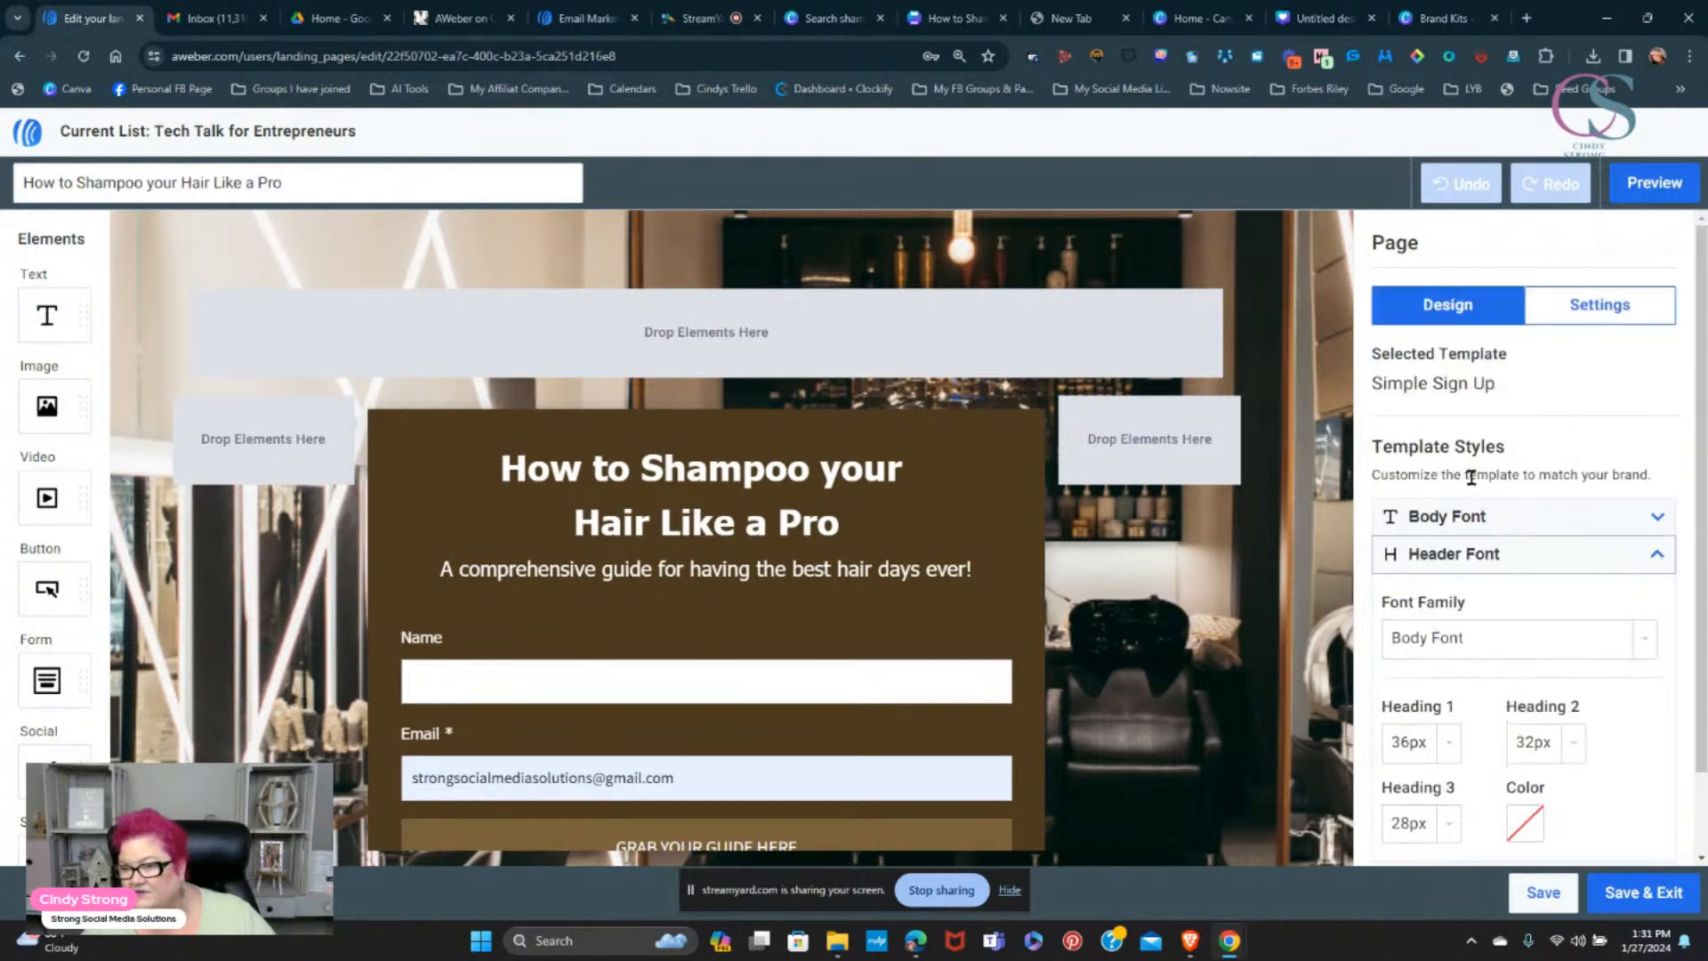
{"action": "left_click", "coordinate": [1605, 307]}
{"action": "scroll", "coordinate": [1576, 534], "scroll_direction": "down", "scroll_amount": 2}
{"action": "scroll", "coordinate": [1575, 533], "scroll_direction": "down", "scroll_amount": 1}
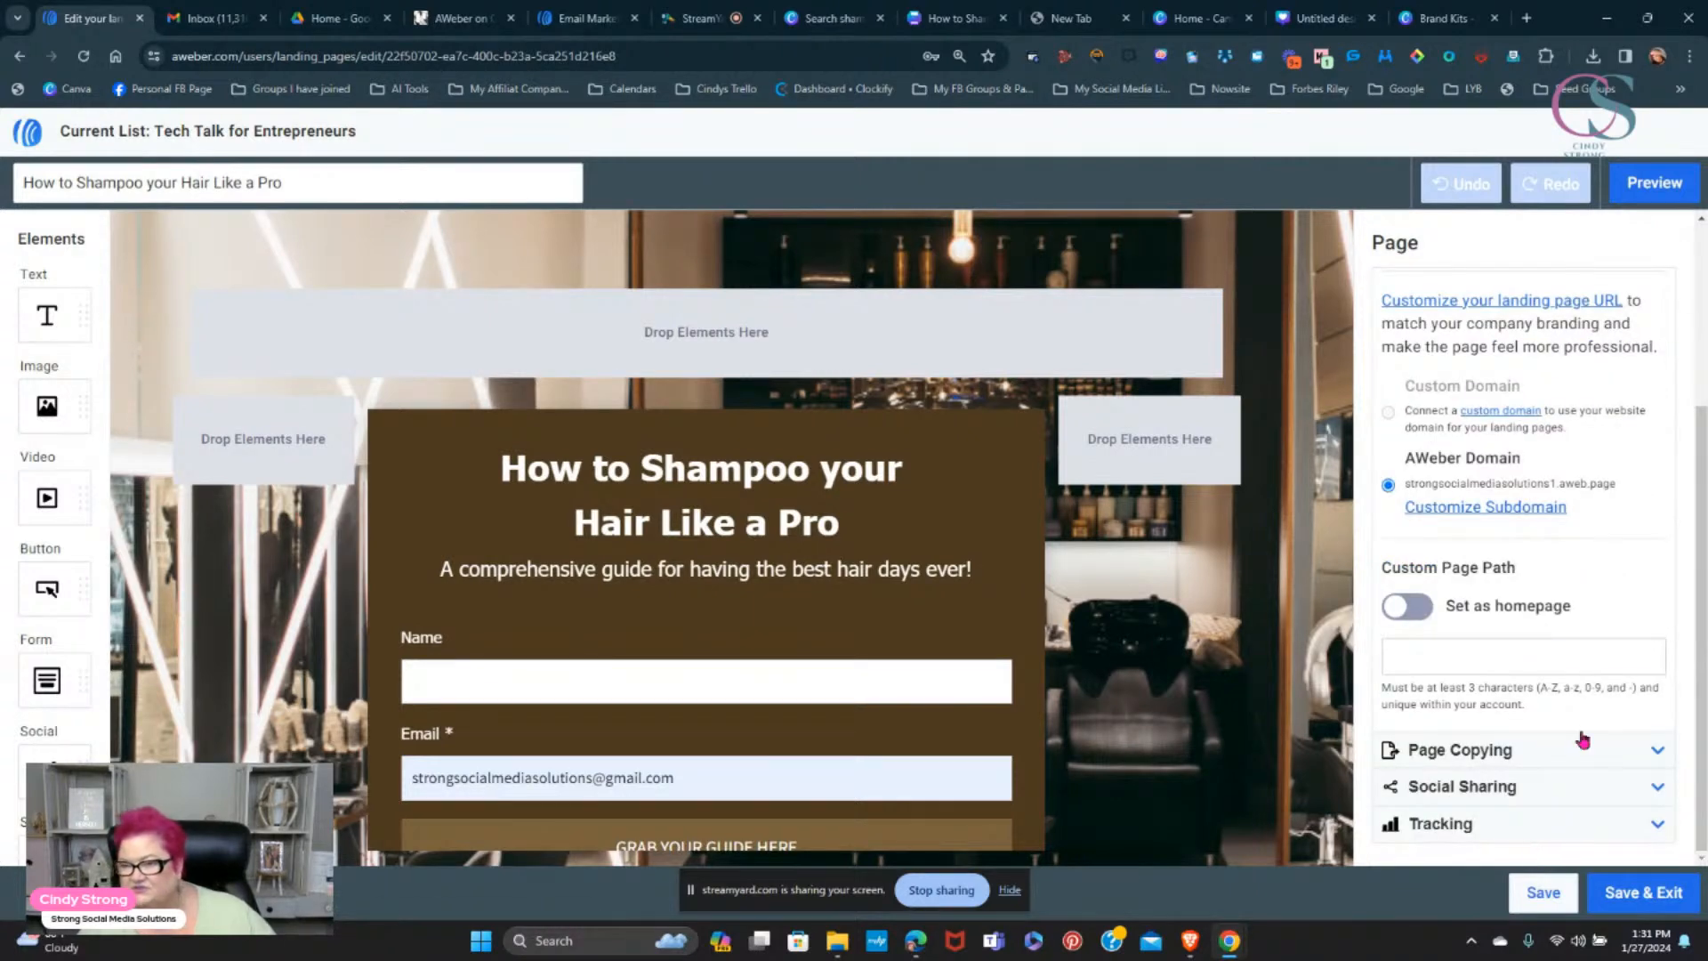
{"action": "scroll", "coordinate": [1592, 676], "scroll_direction": "up", "scroll_amount": 2}
{"action": "scroll", "coordinate": [1599, 636], "scroll_direction": "up", "scroll_amount": 1}
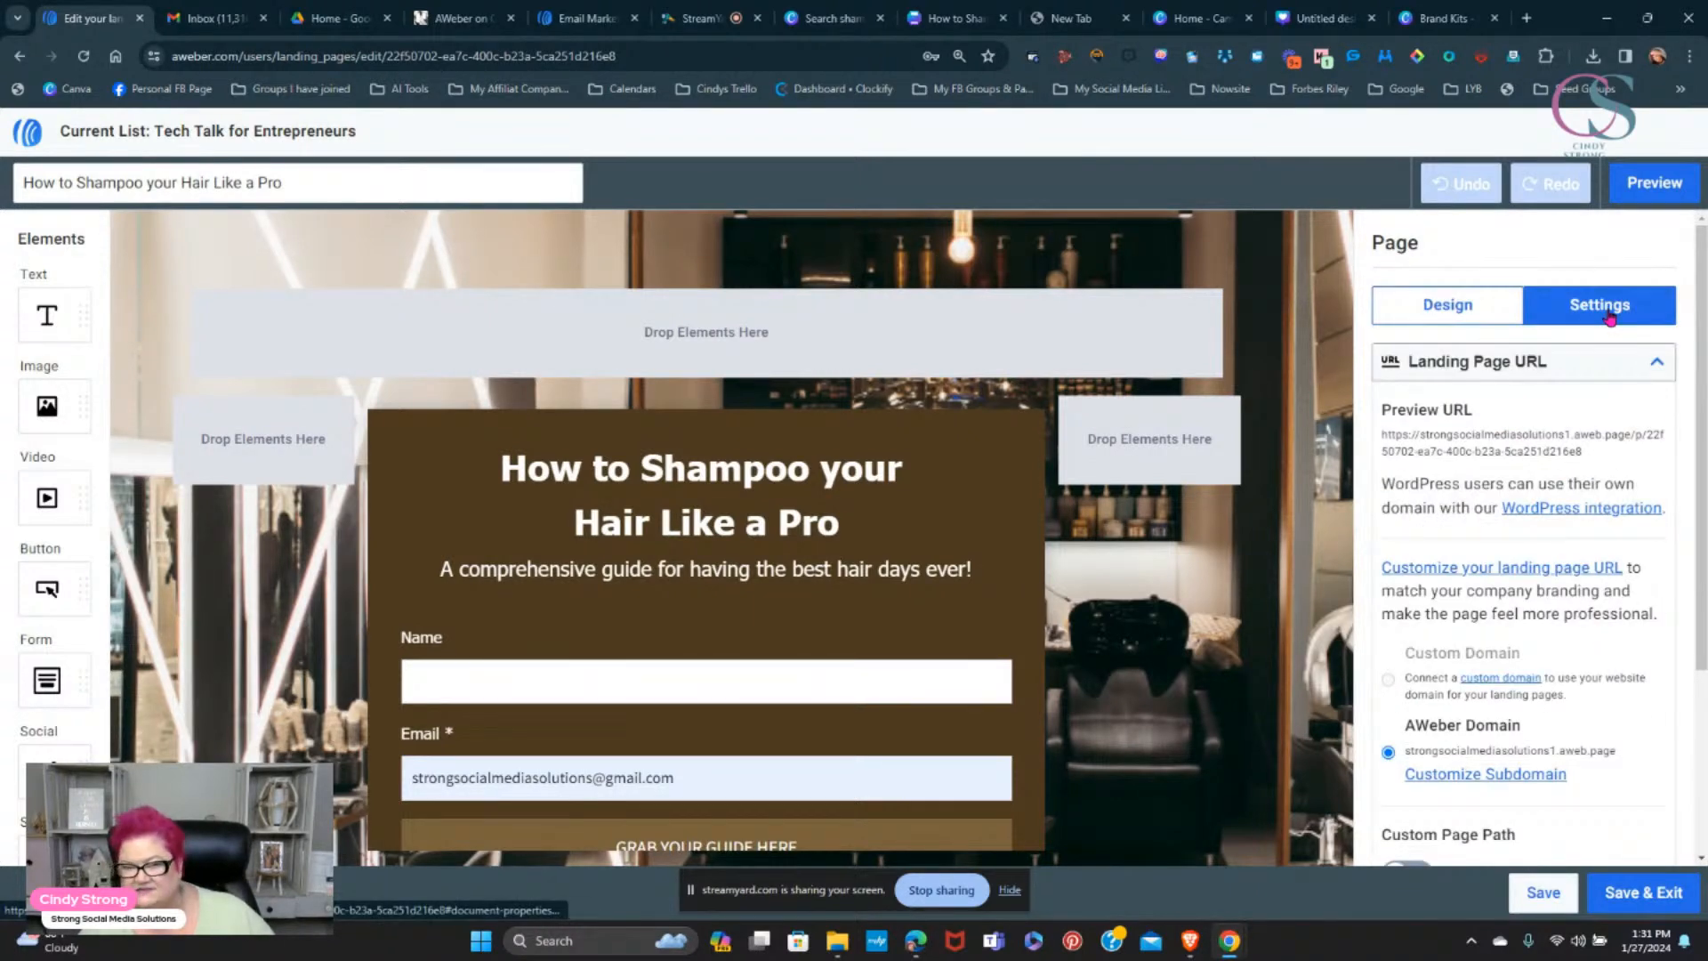
{"action": "scroll", "coordinate": [1601, 462], "scroll_direction": "down", "scroll_amount": 3}
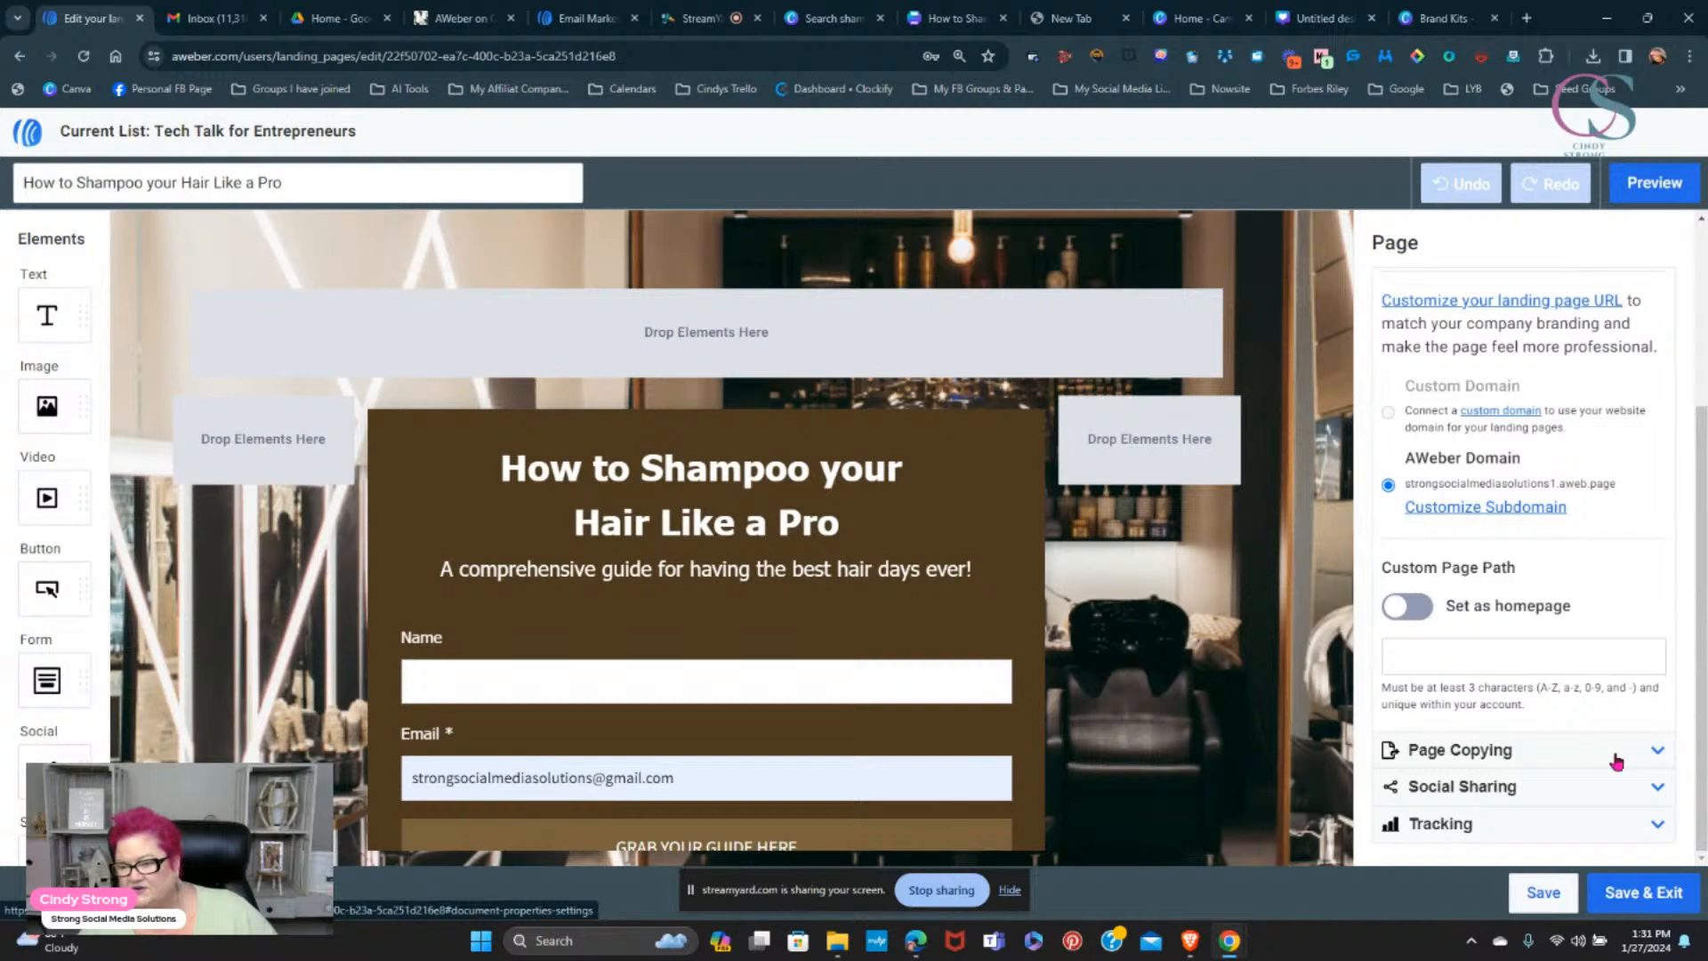
- Set the page title for social sharing to "How to Shampoo your Hair Like a Pro"
{"action": "left_click", "coordinate": [1464, 788]}
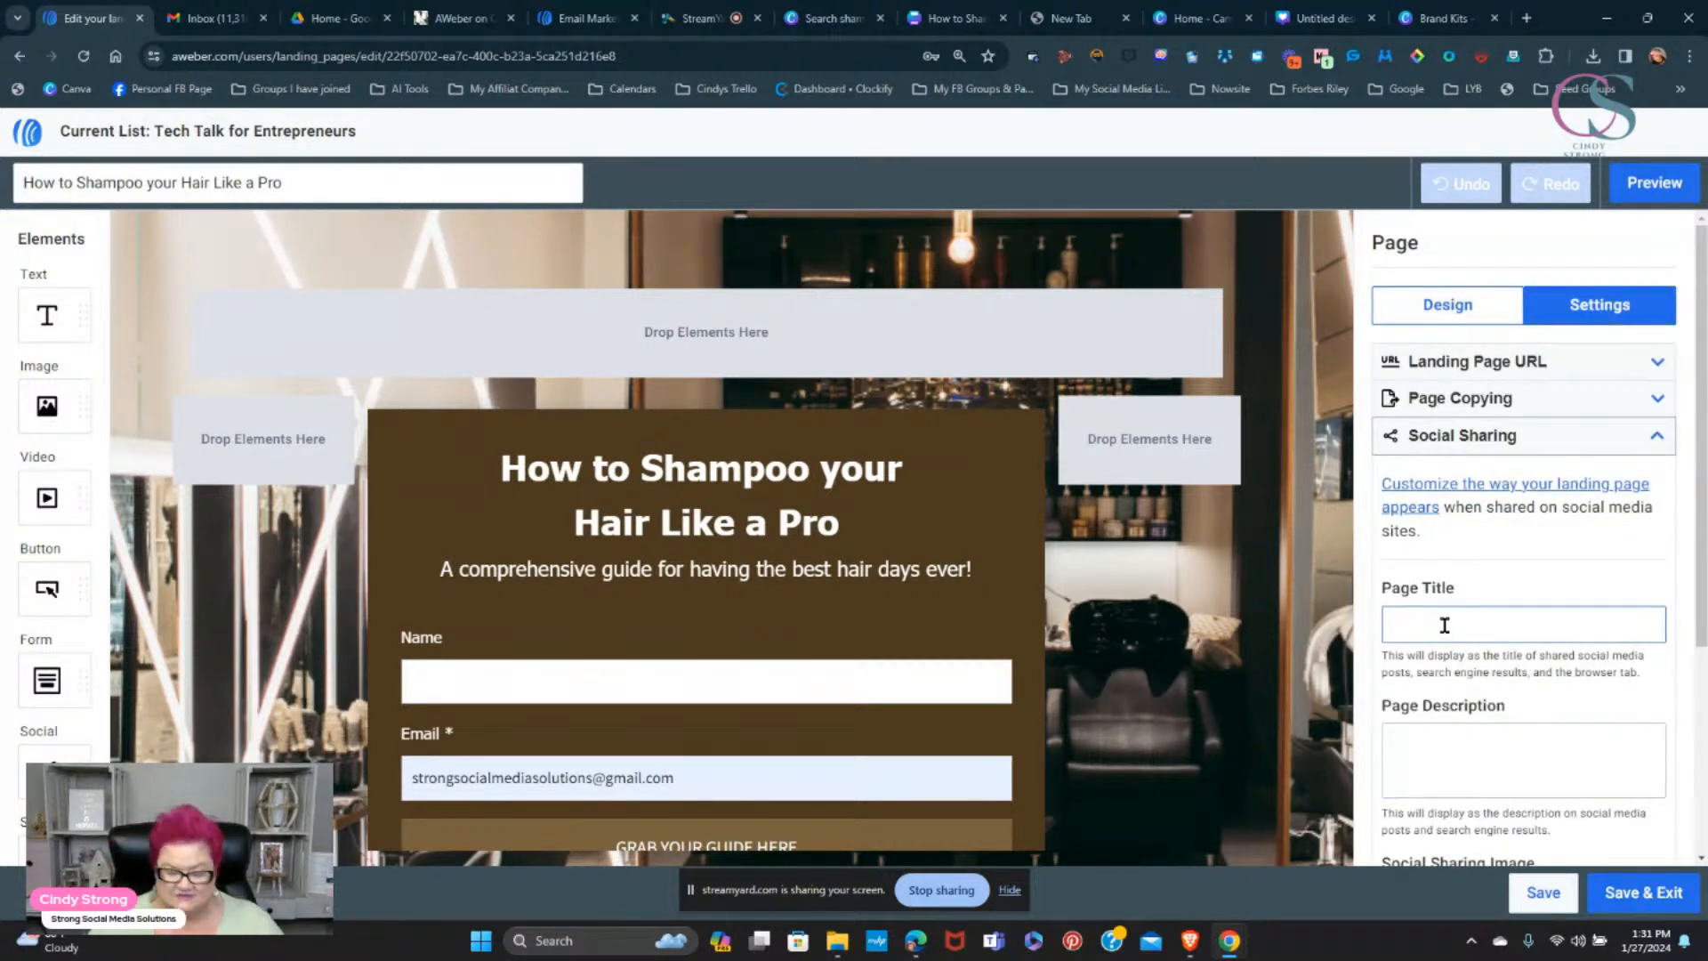
{"action": "type", "text": "how"}
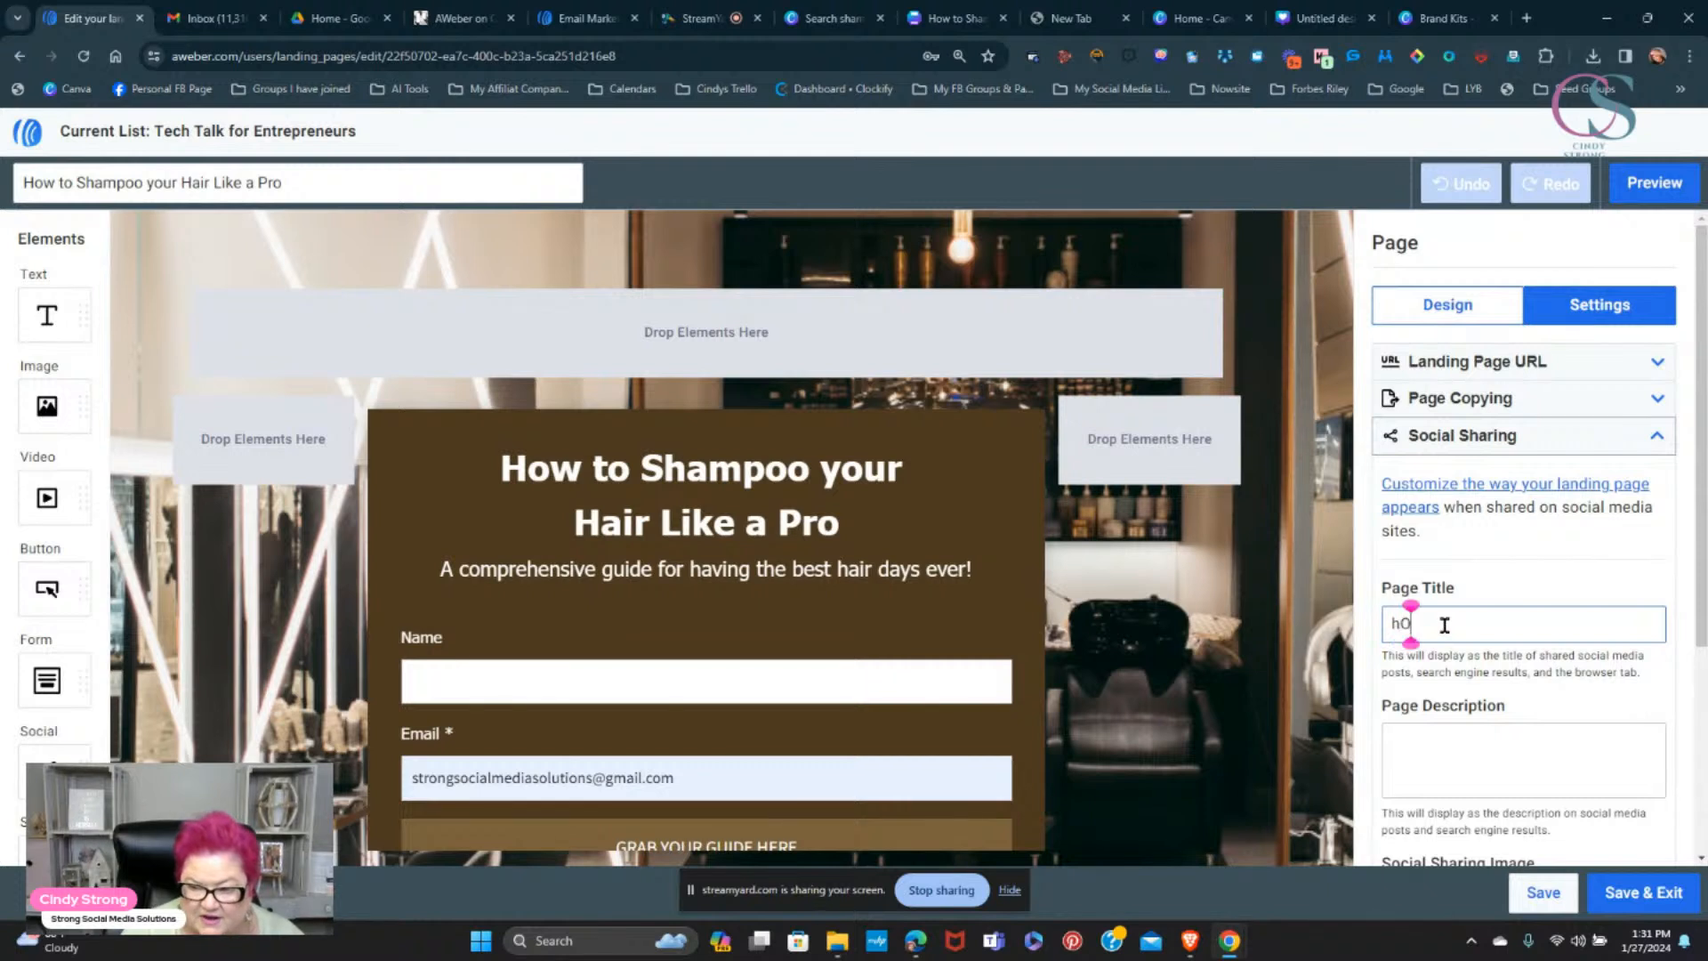
{"action": "key", "text": "BackSpace"}
{"action": "key", "text": "BackSpace"}
{"action": "key", "text": "BackSpace"}
{"action": "key", "text": "BackSpace"}
{"action": "type", "text": "H"}
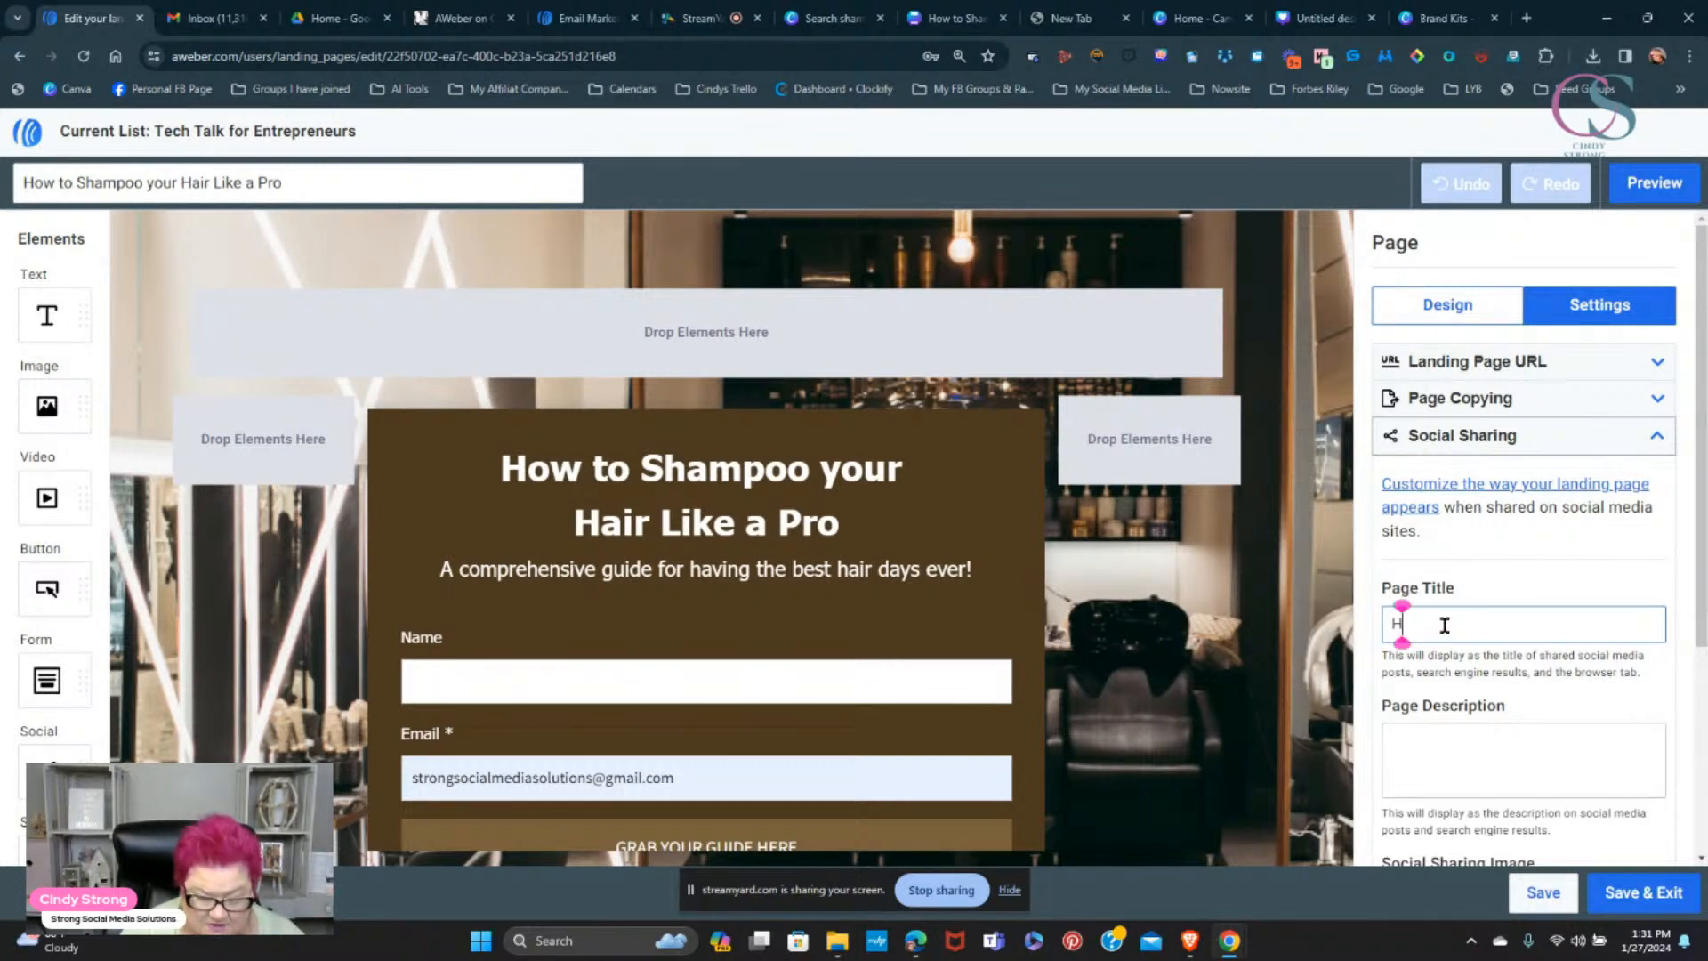
{"action": "type", "text": "ow to Sha"}
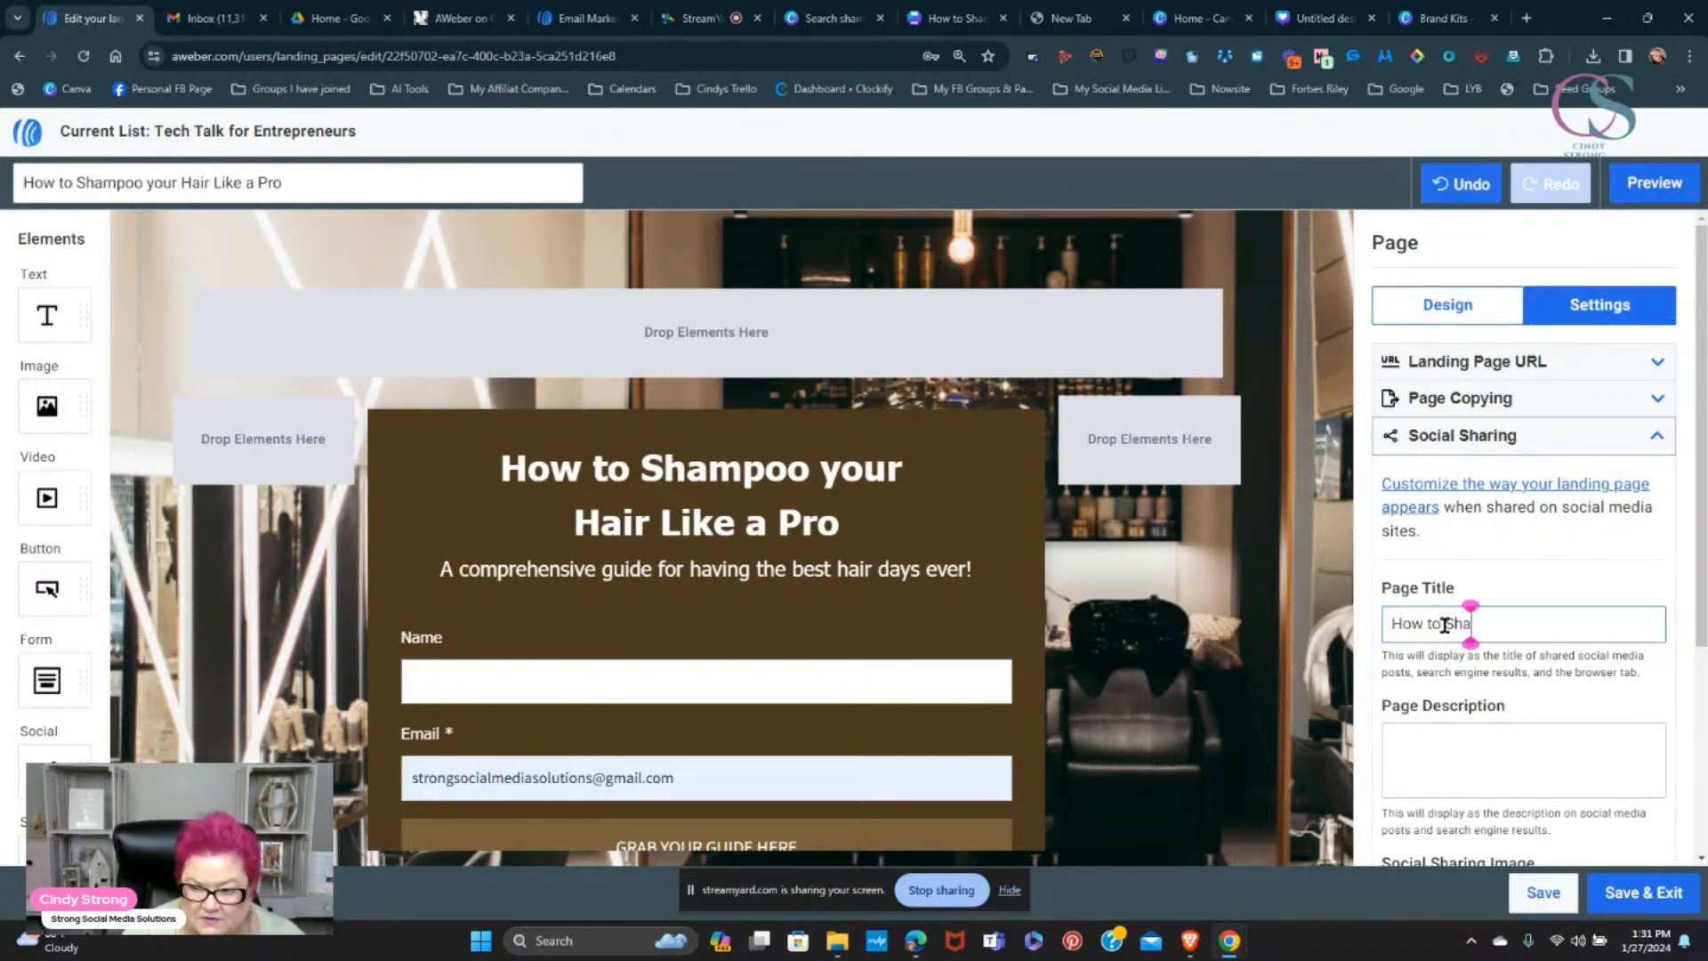
{"action": "type", "text": "mpoo"}
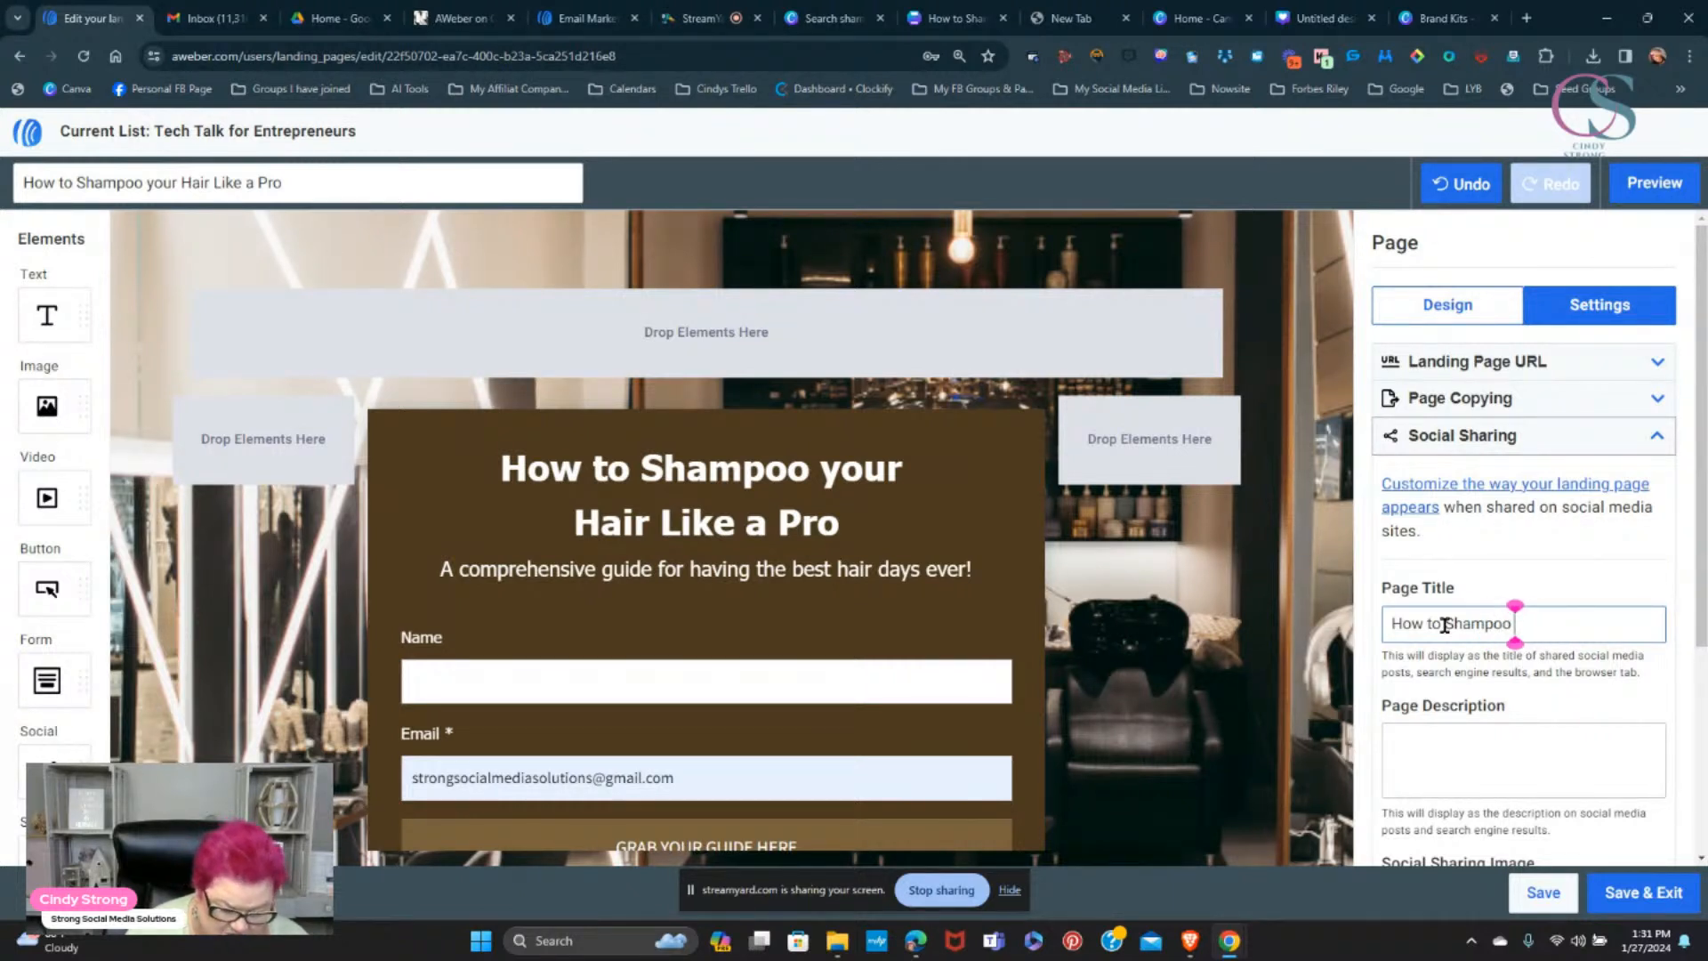
{"action": "type", "text": " your h"}
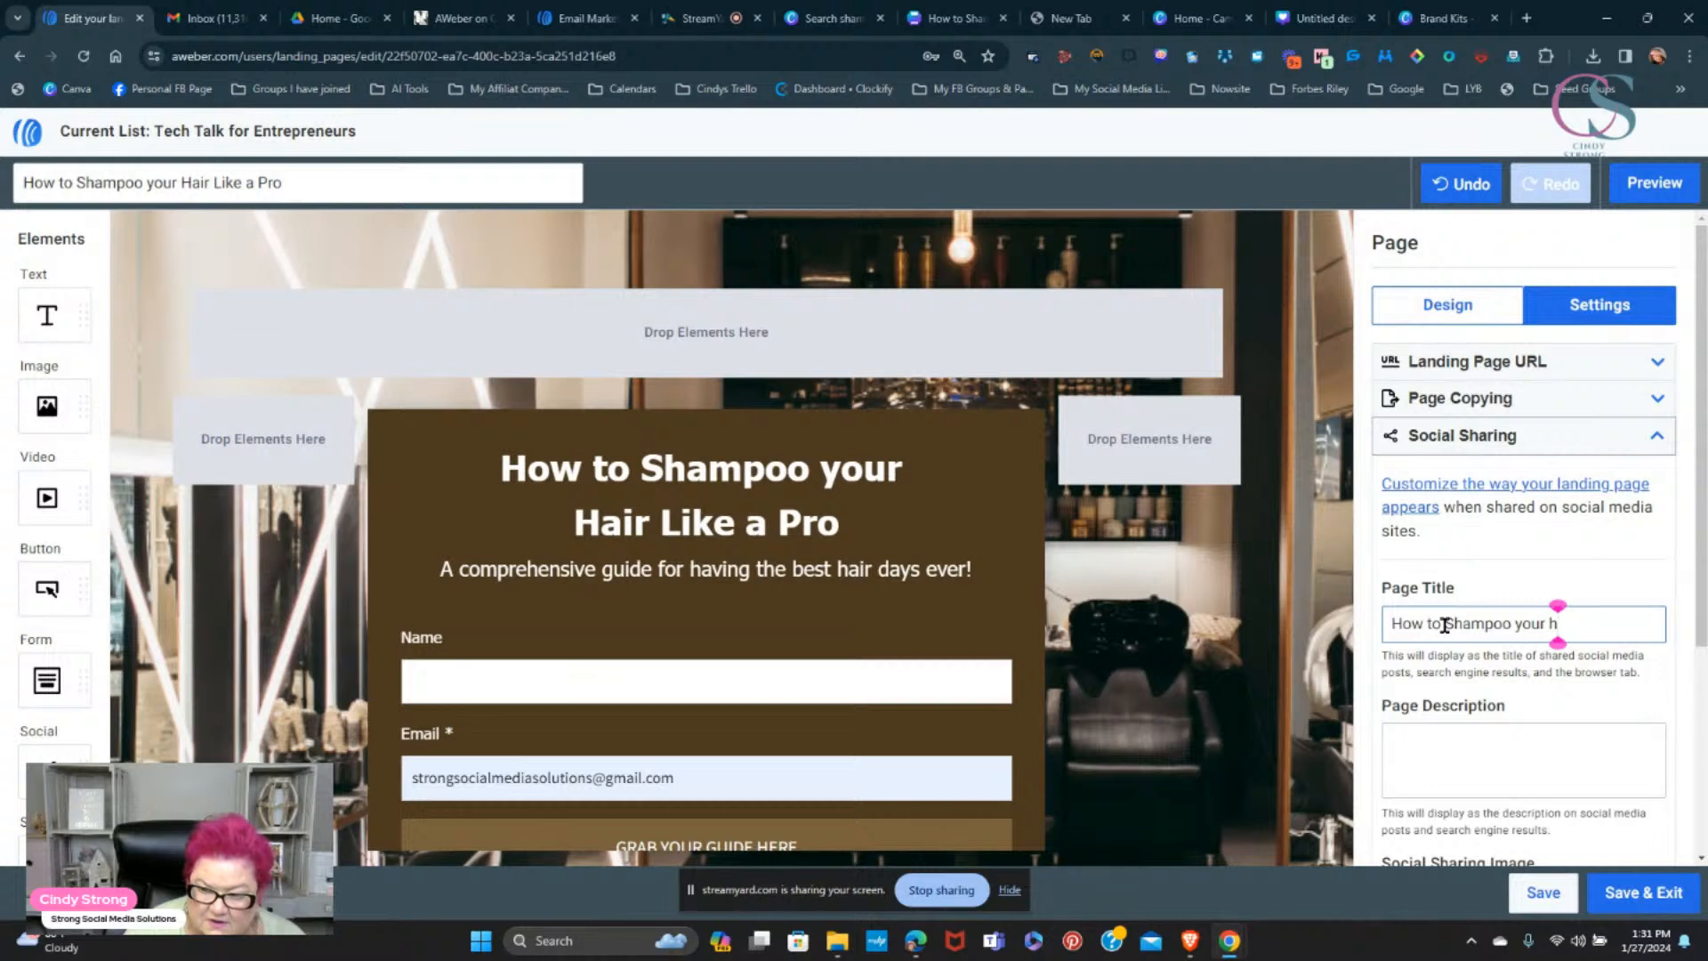
{"action": "key", "text": "BackSpace"}
{"action": "type", "text": "Hair"}
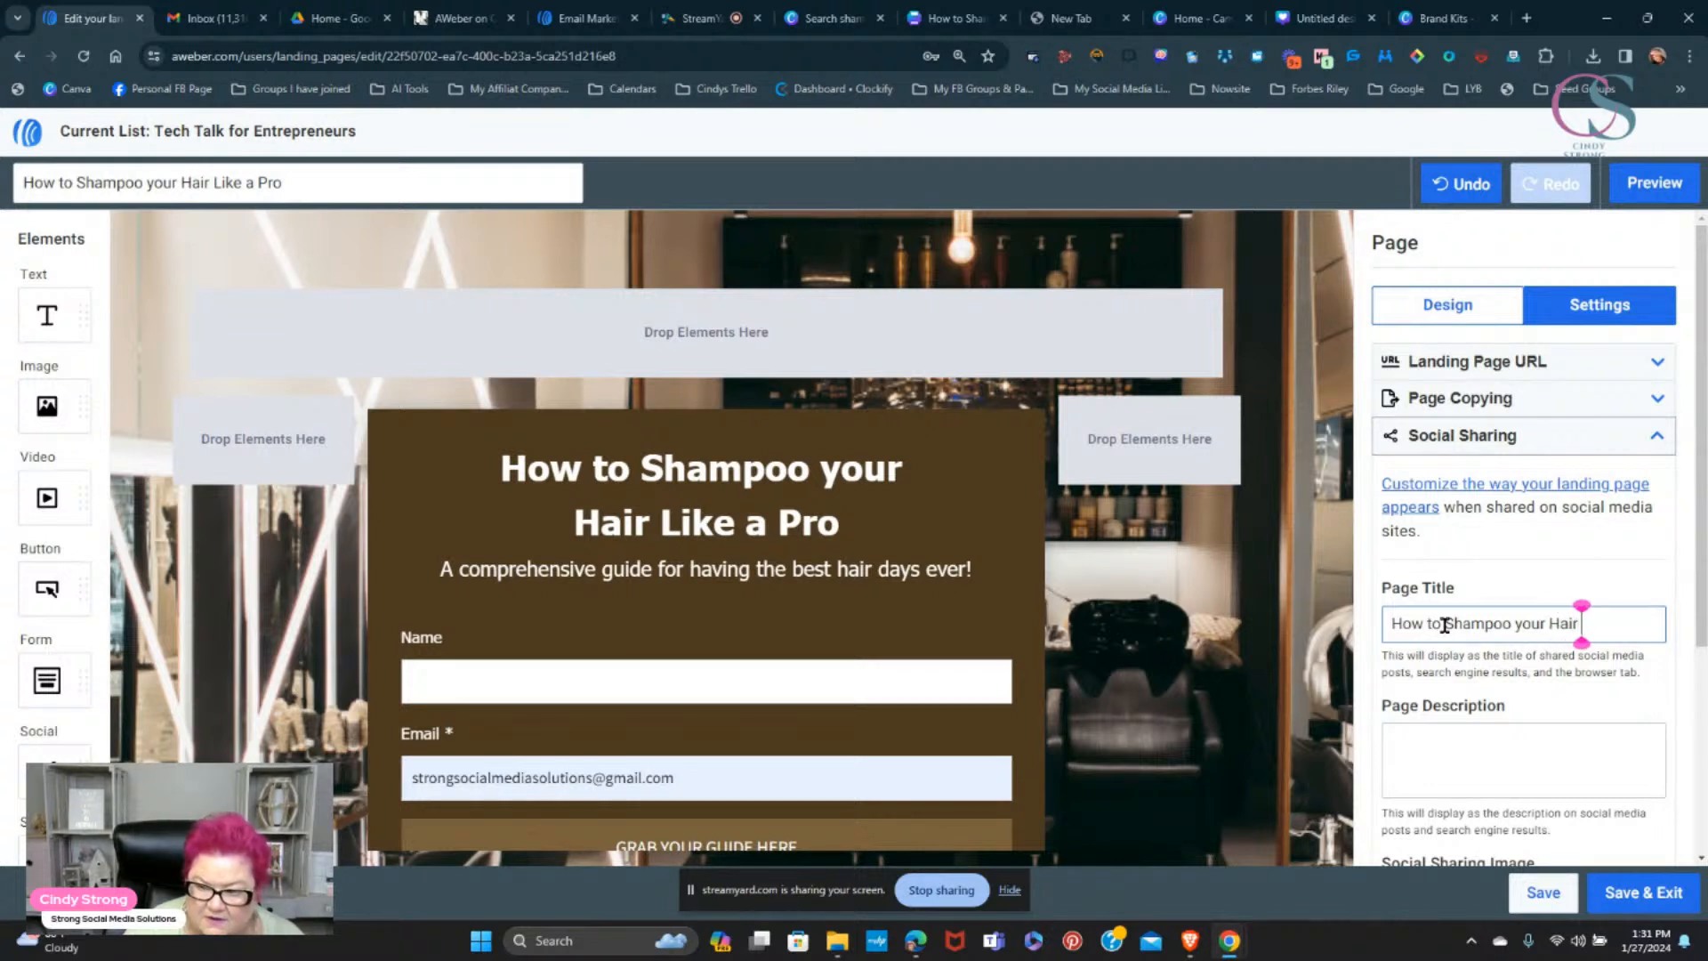
{"action": "type", "text": " Li"}
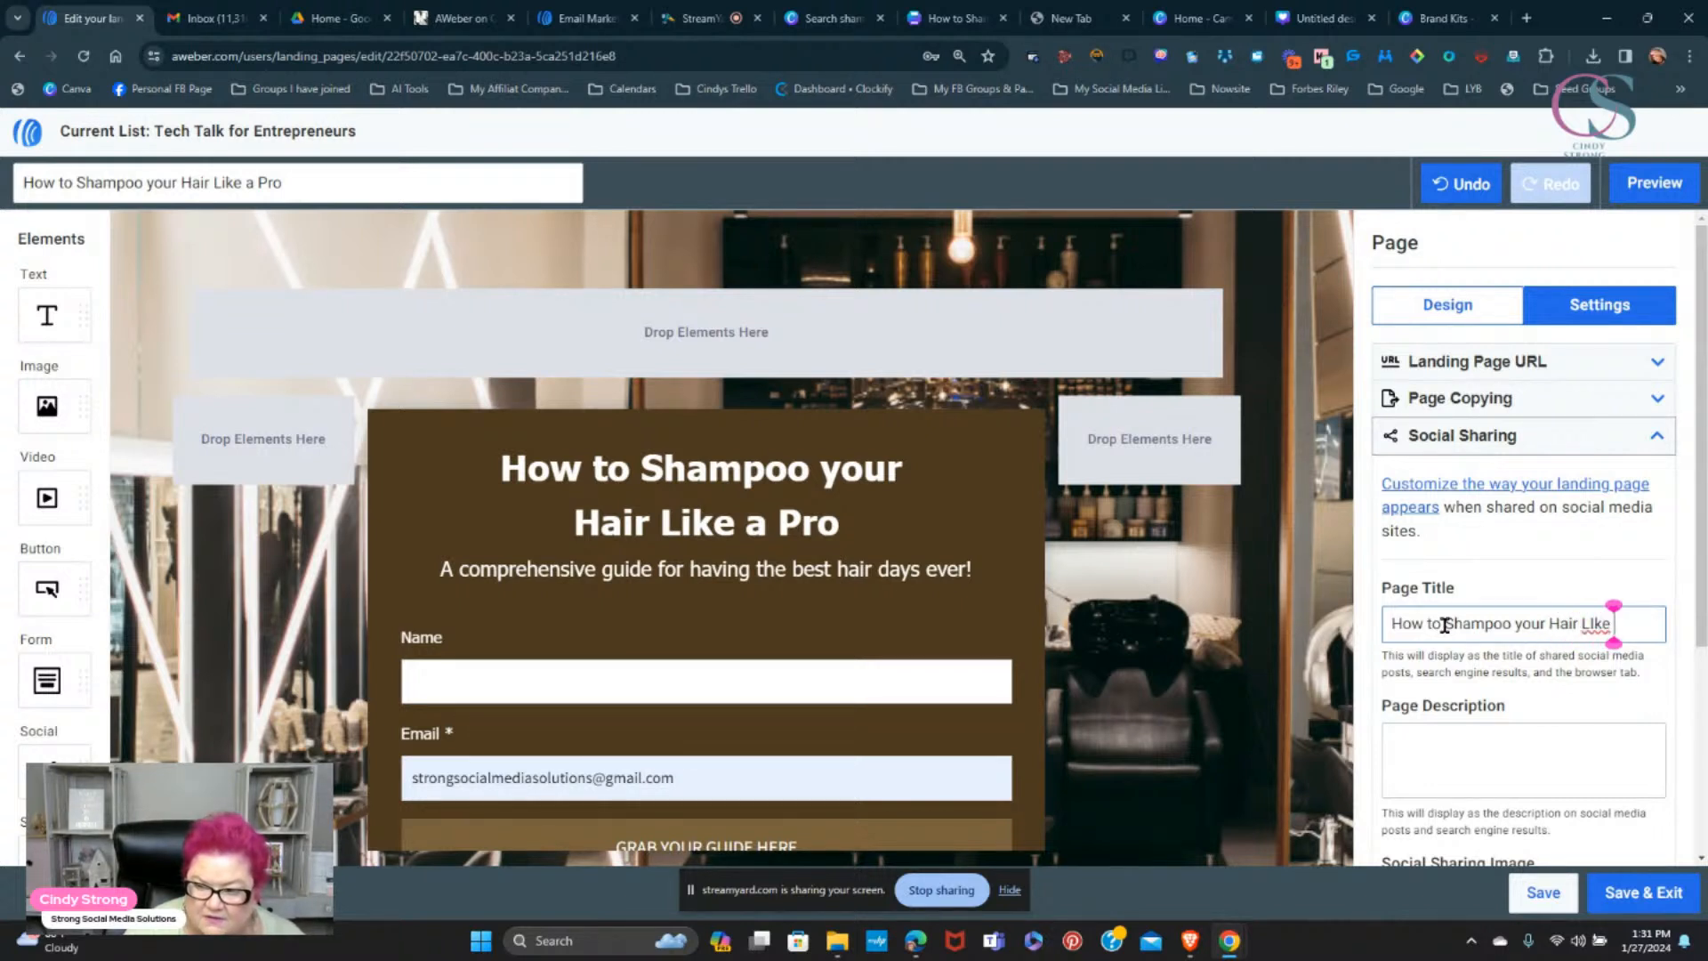
{"action": "type", "text": "k"}
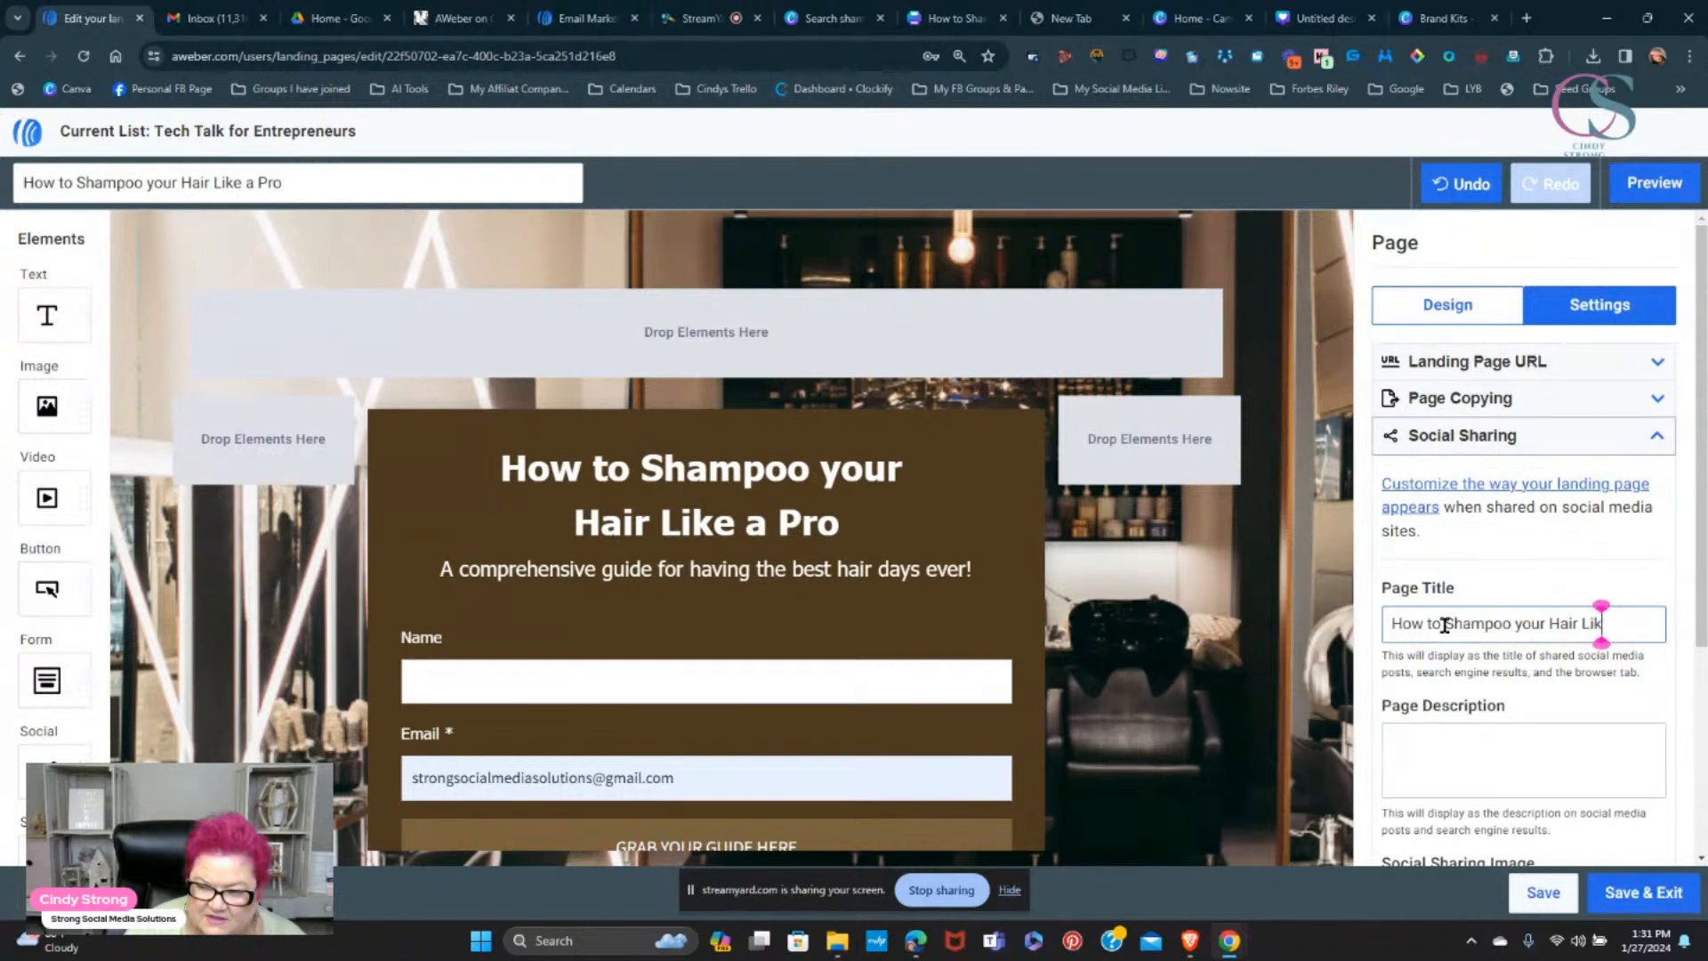
{"action": "type", "text": "e a P"}
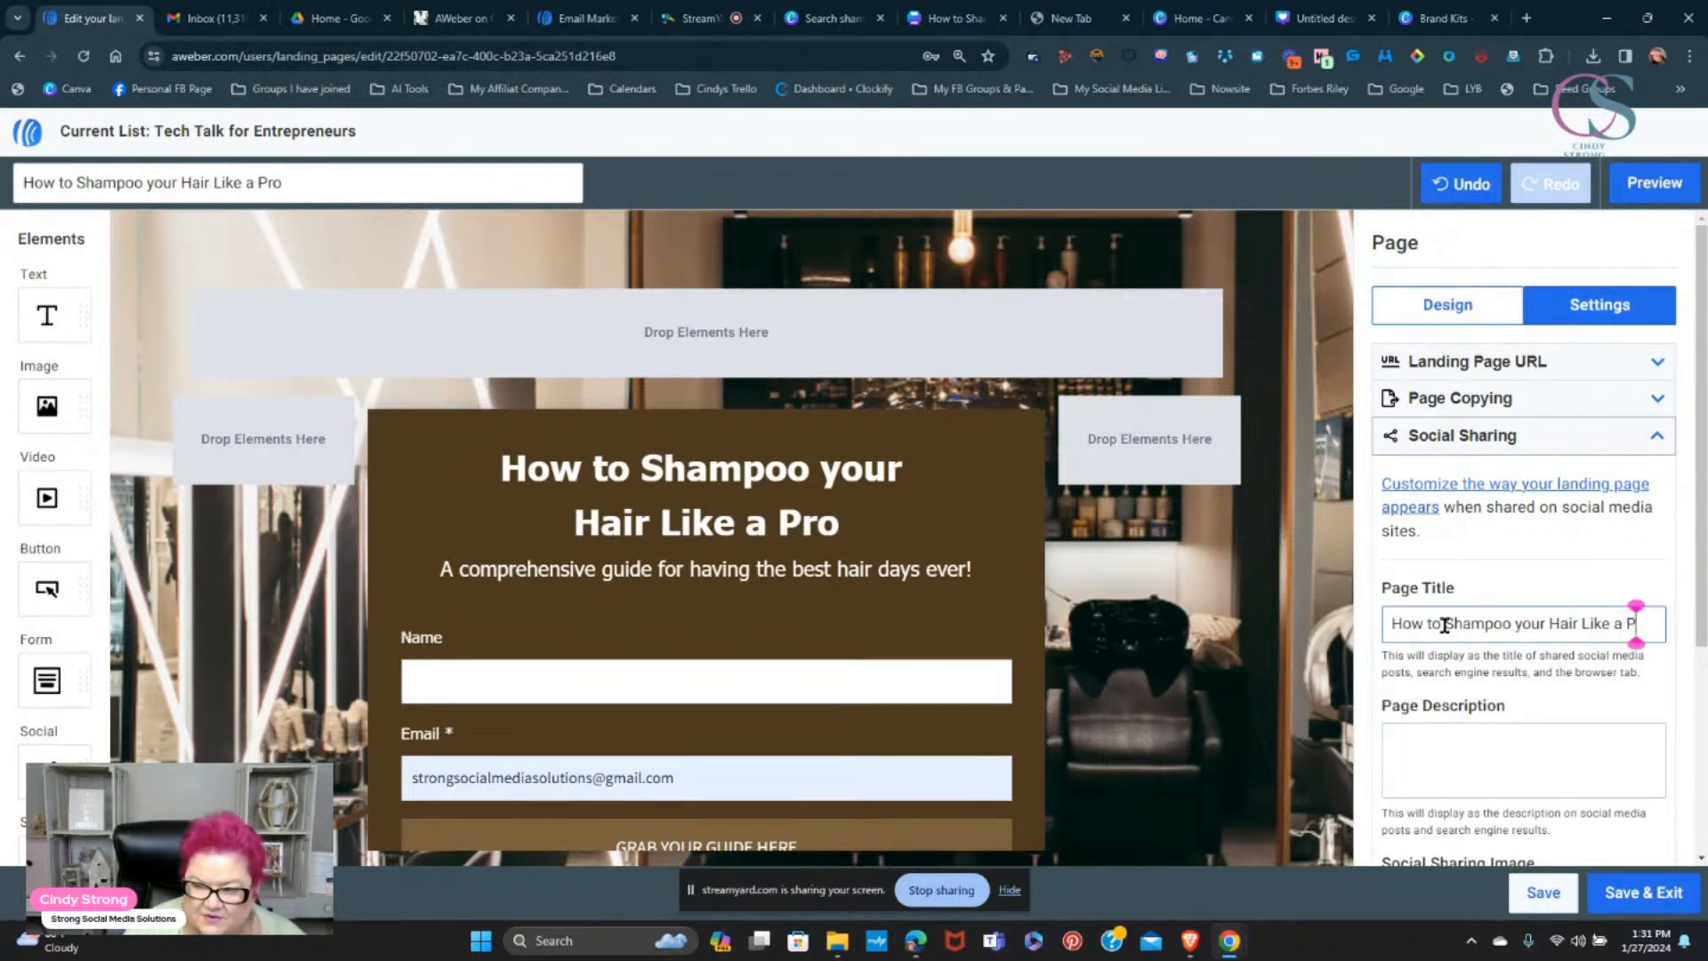
{"action": "type", "text": "ro"}
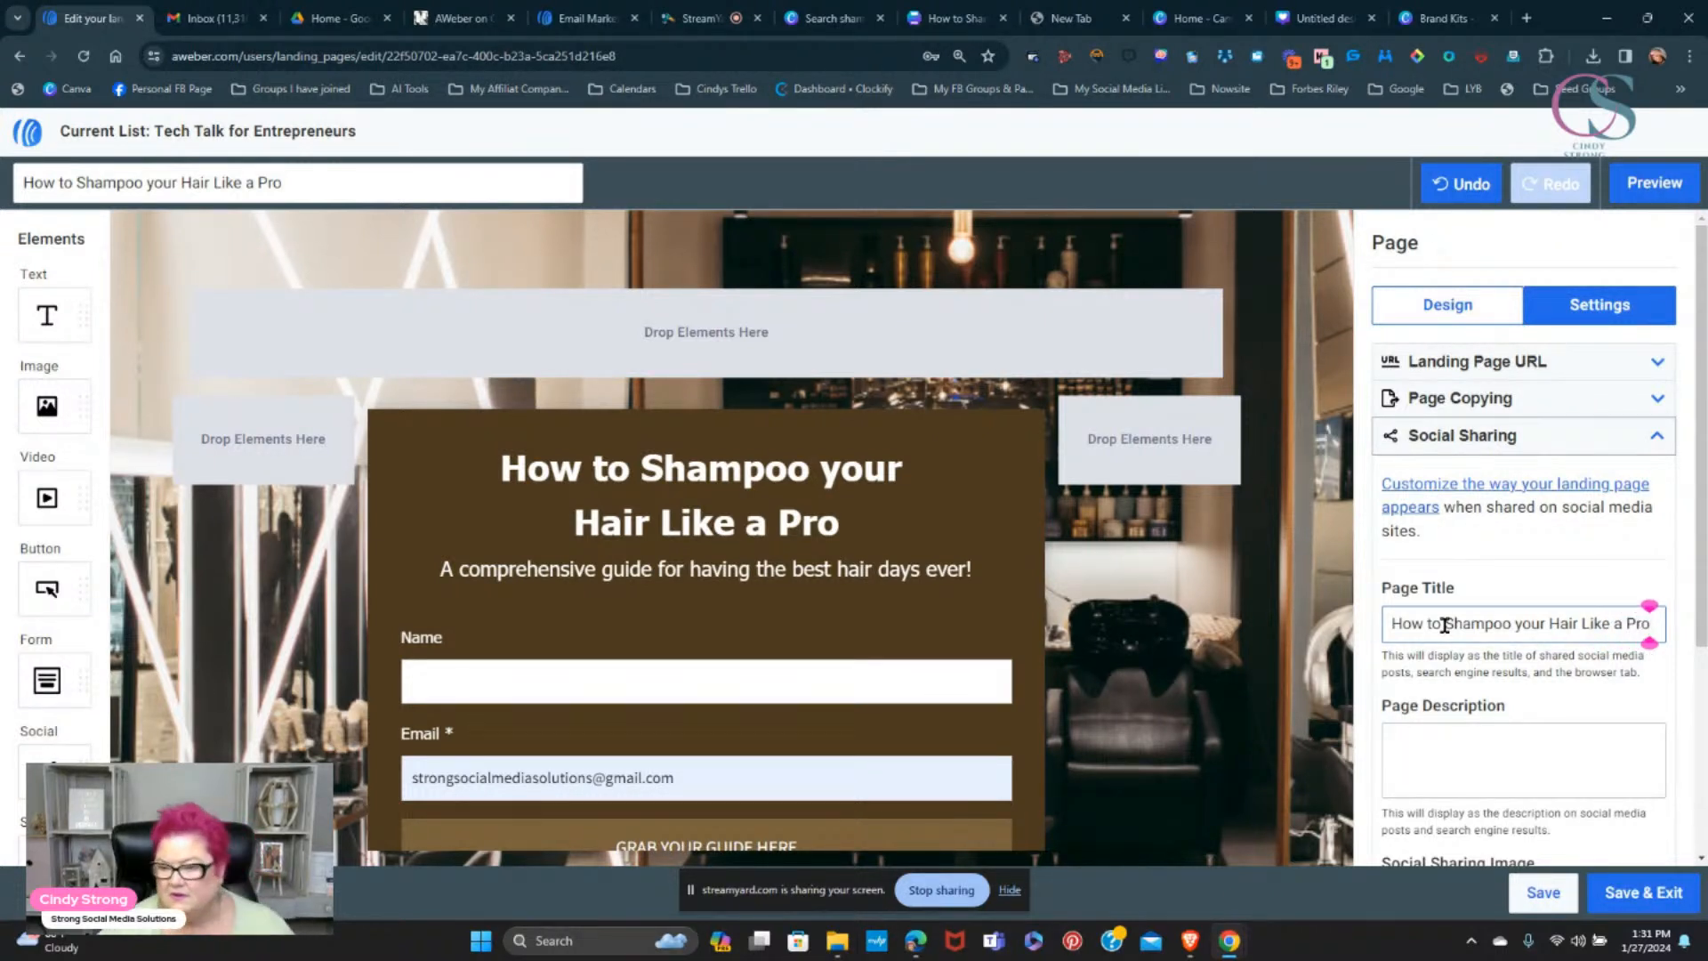
- Enter "A guide to help you have the best hair days ever!" as the page description for social sharing
{"action": "left_click", "coordinate": [1432, 752]}
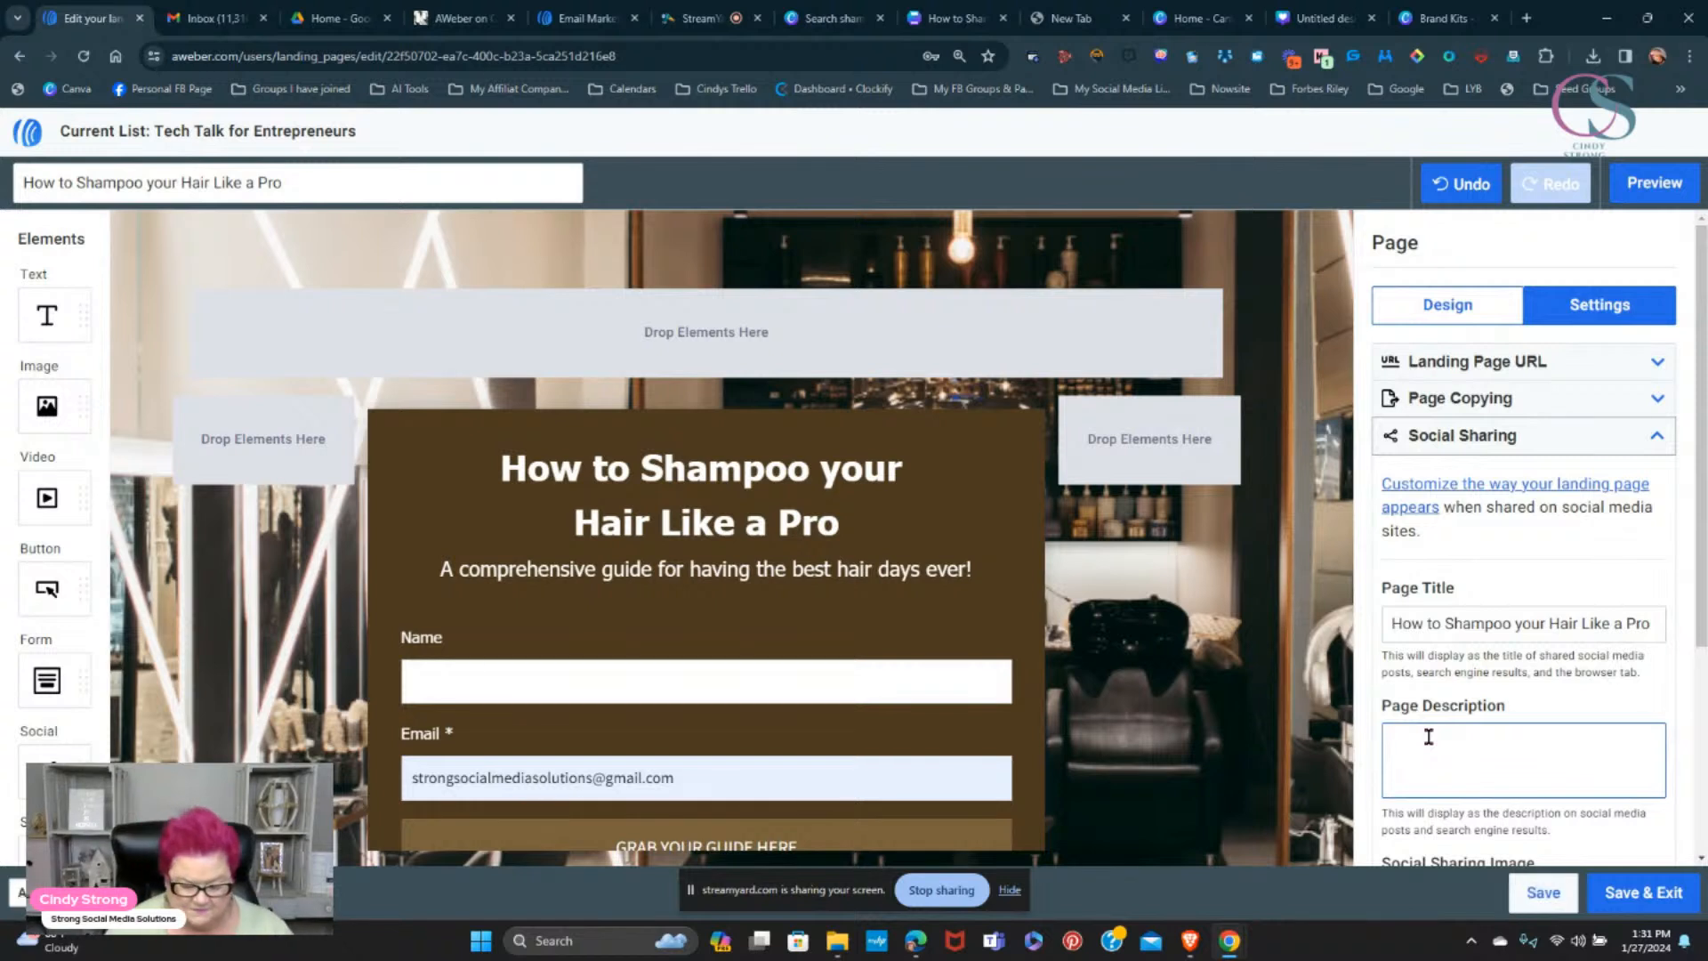
{"action": "type", "text": "A"}
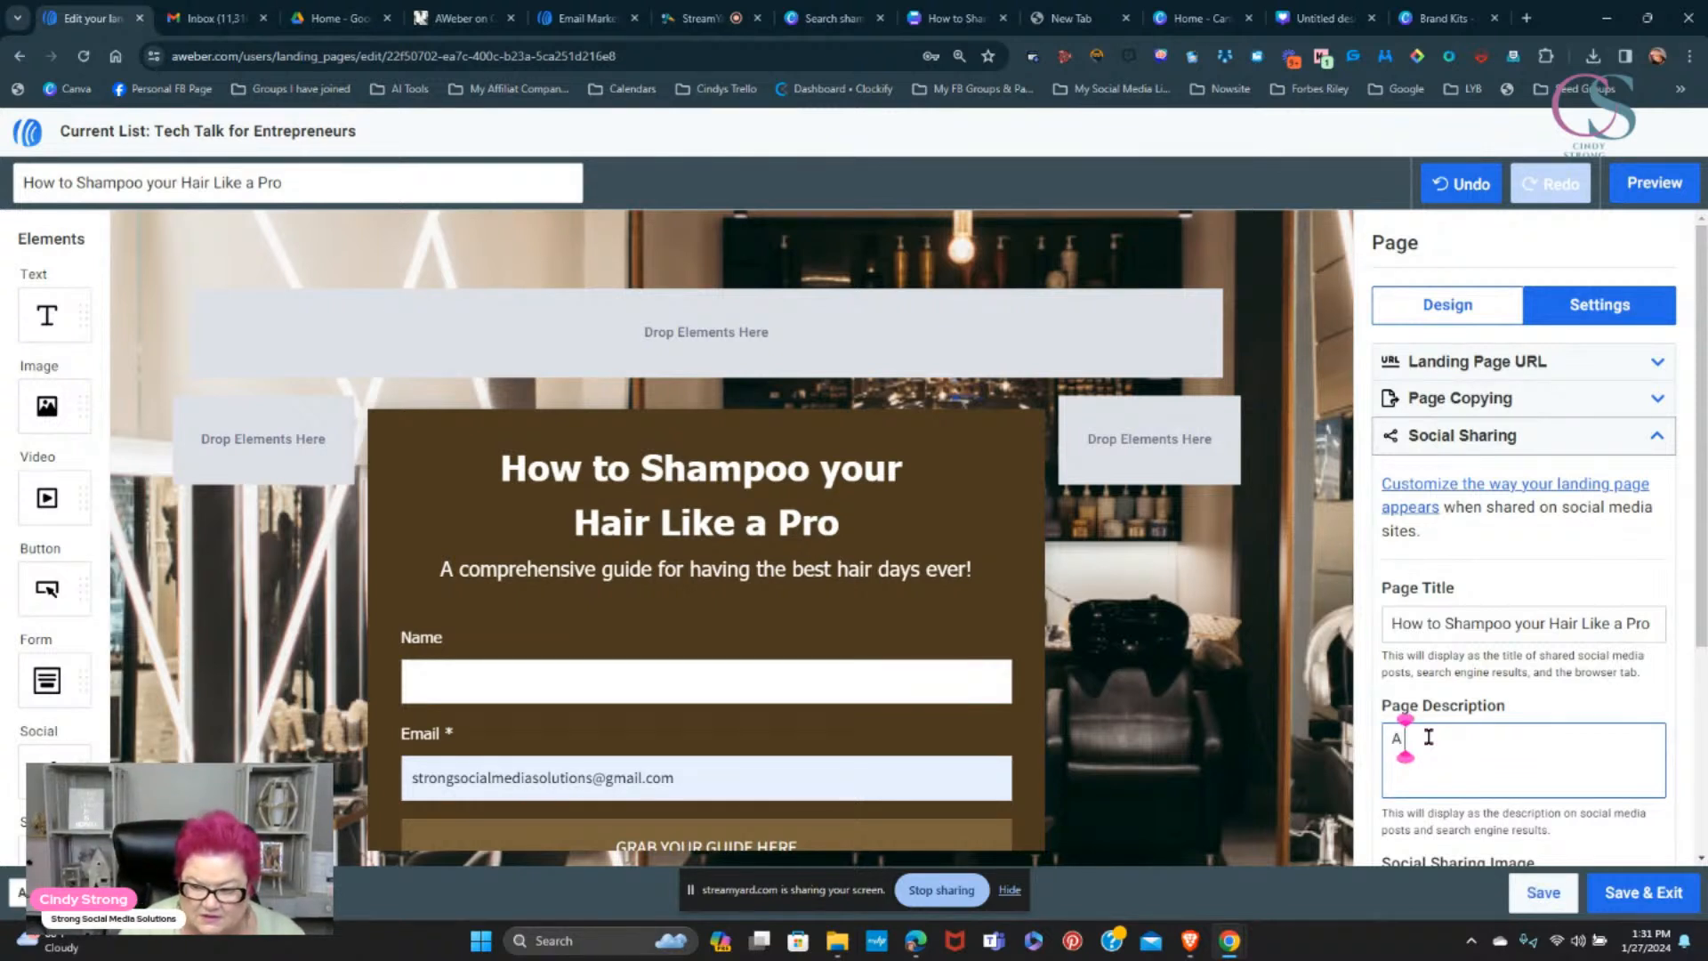
{"action": "type", "text": " gui"}
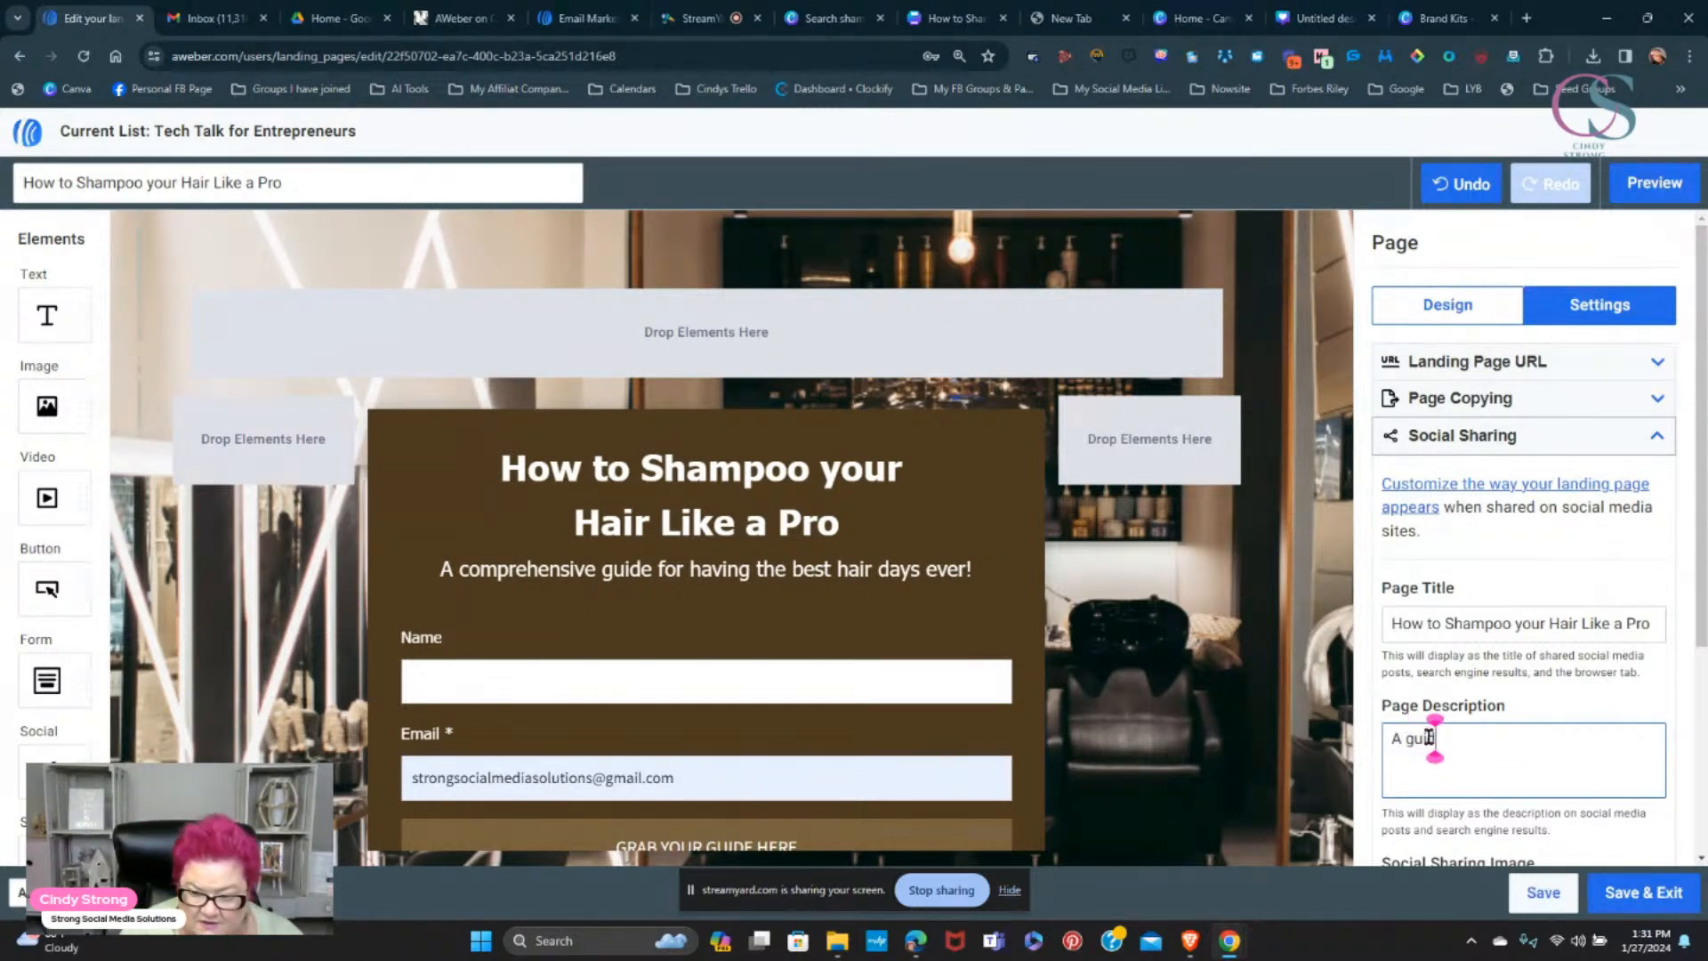
{"action": "type", "text": "de to h"}
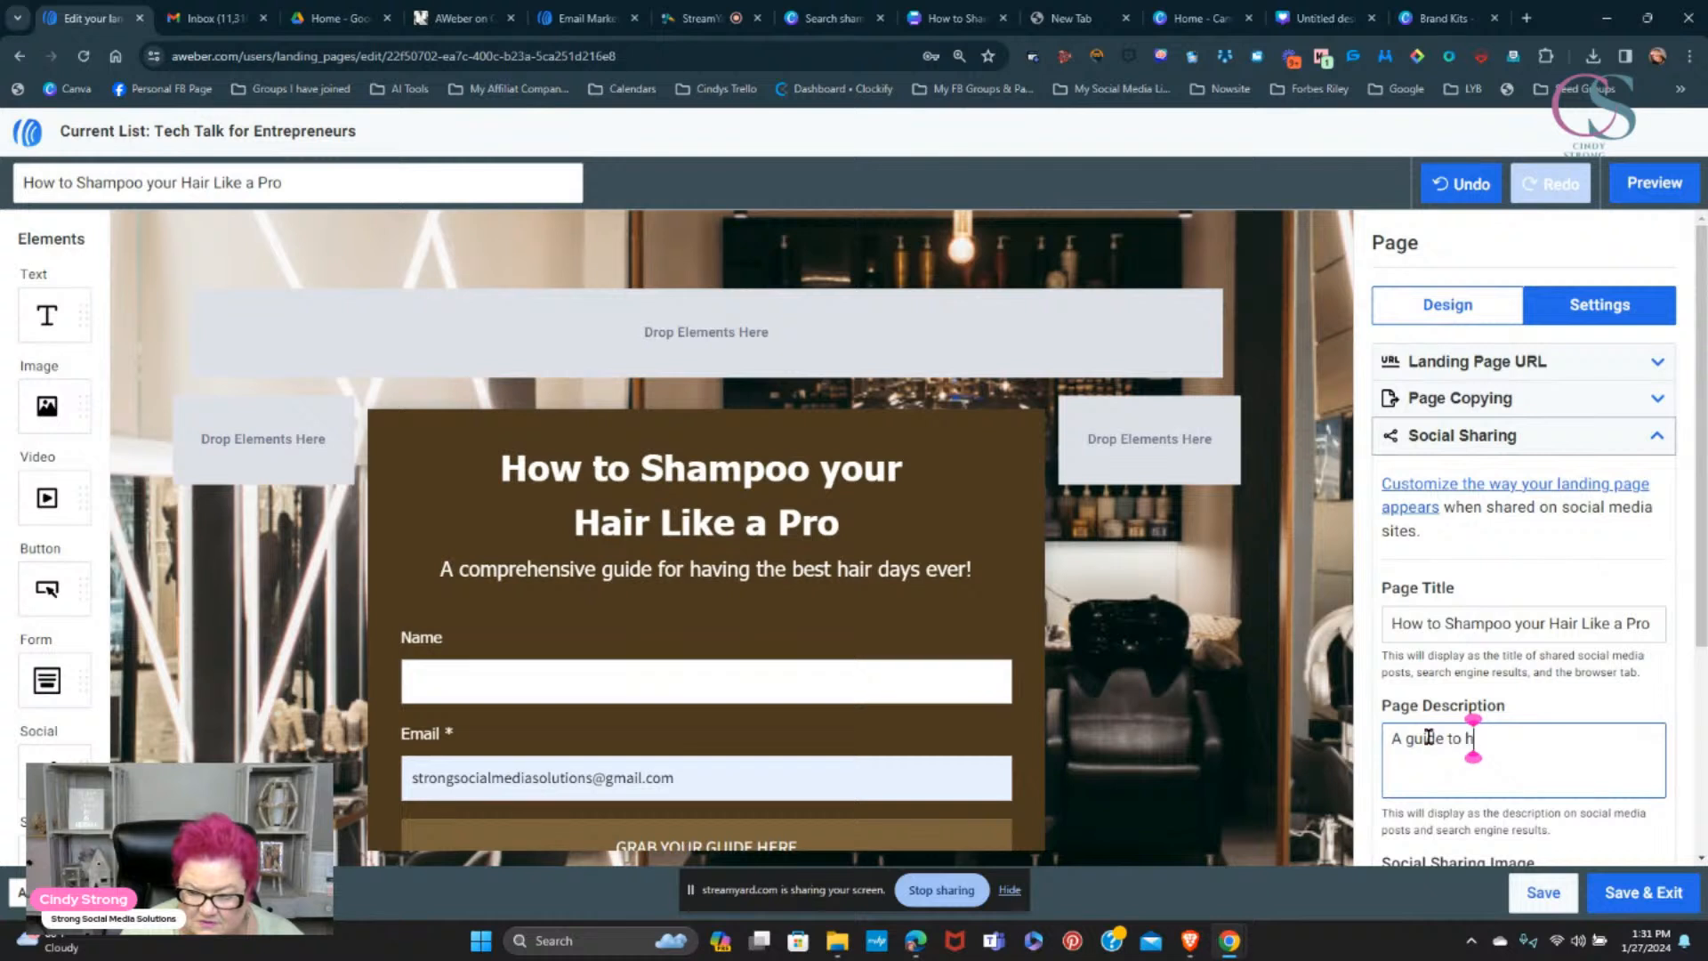
{"action": "type", "text": "elp y"}
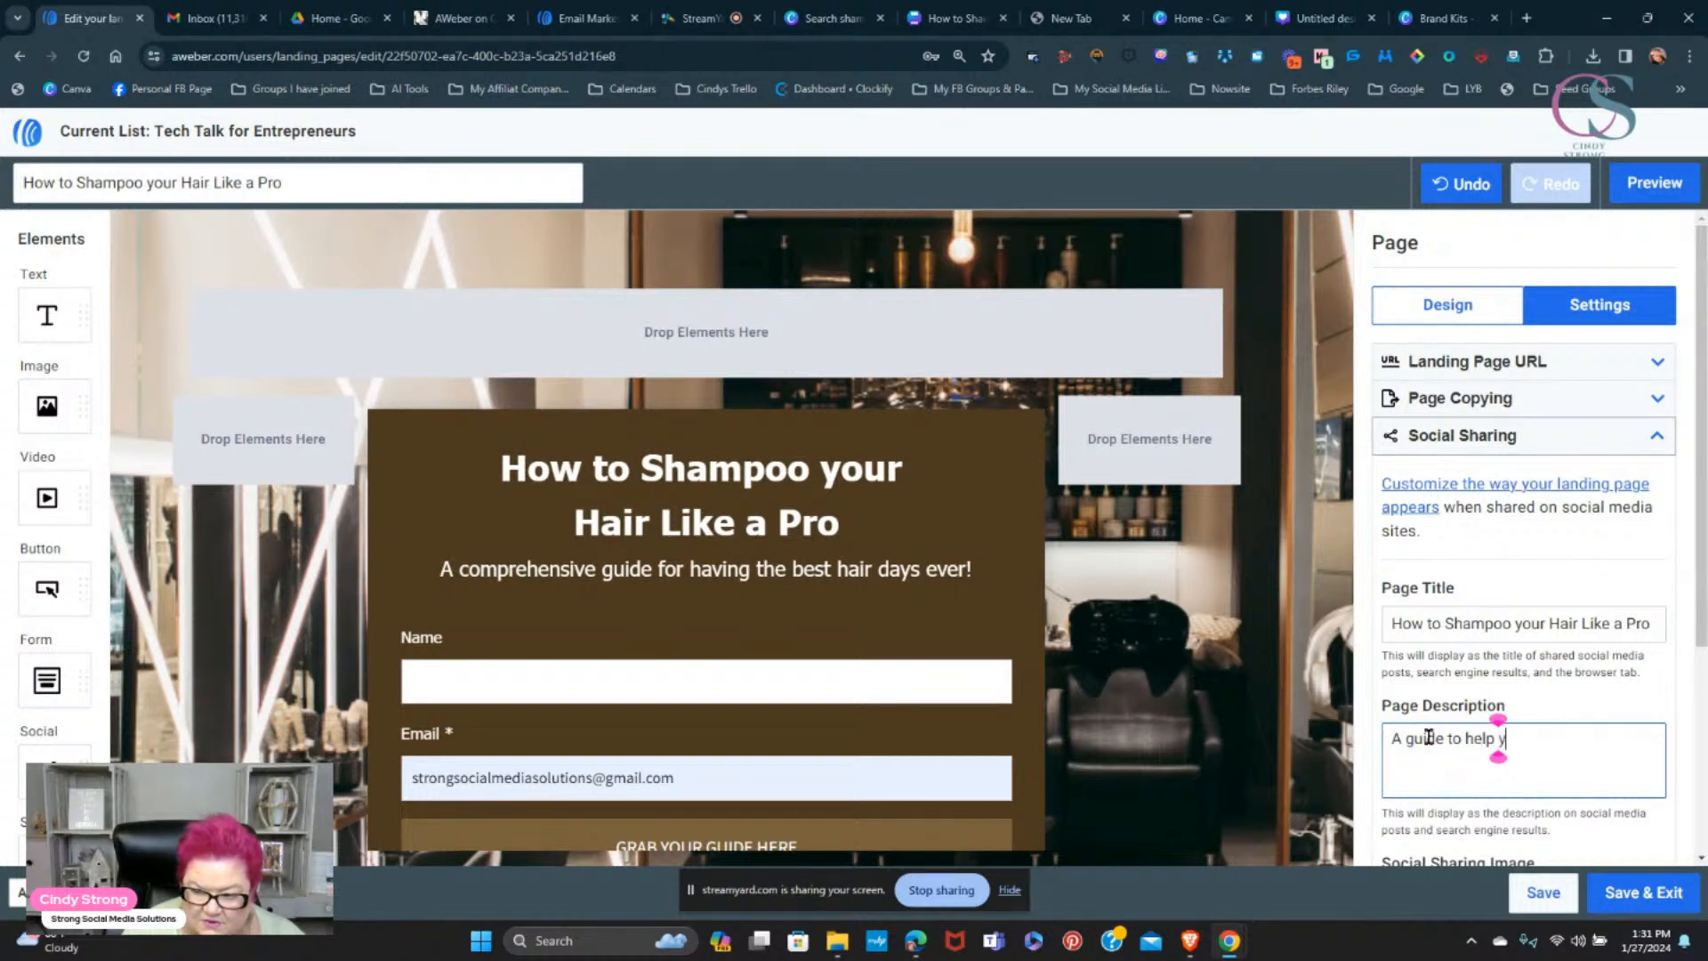
{"action": "type", "text": "ou have th"}
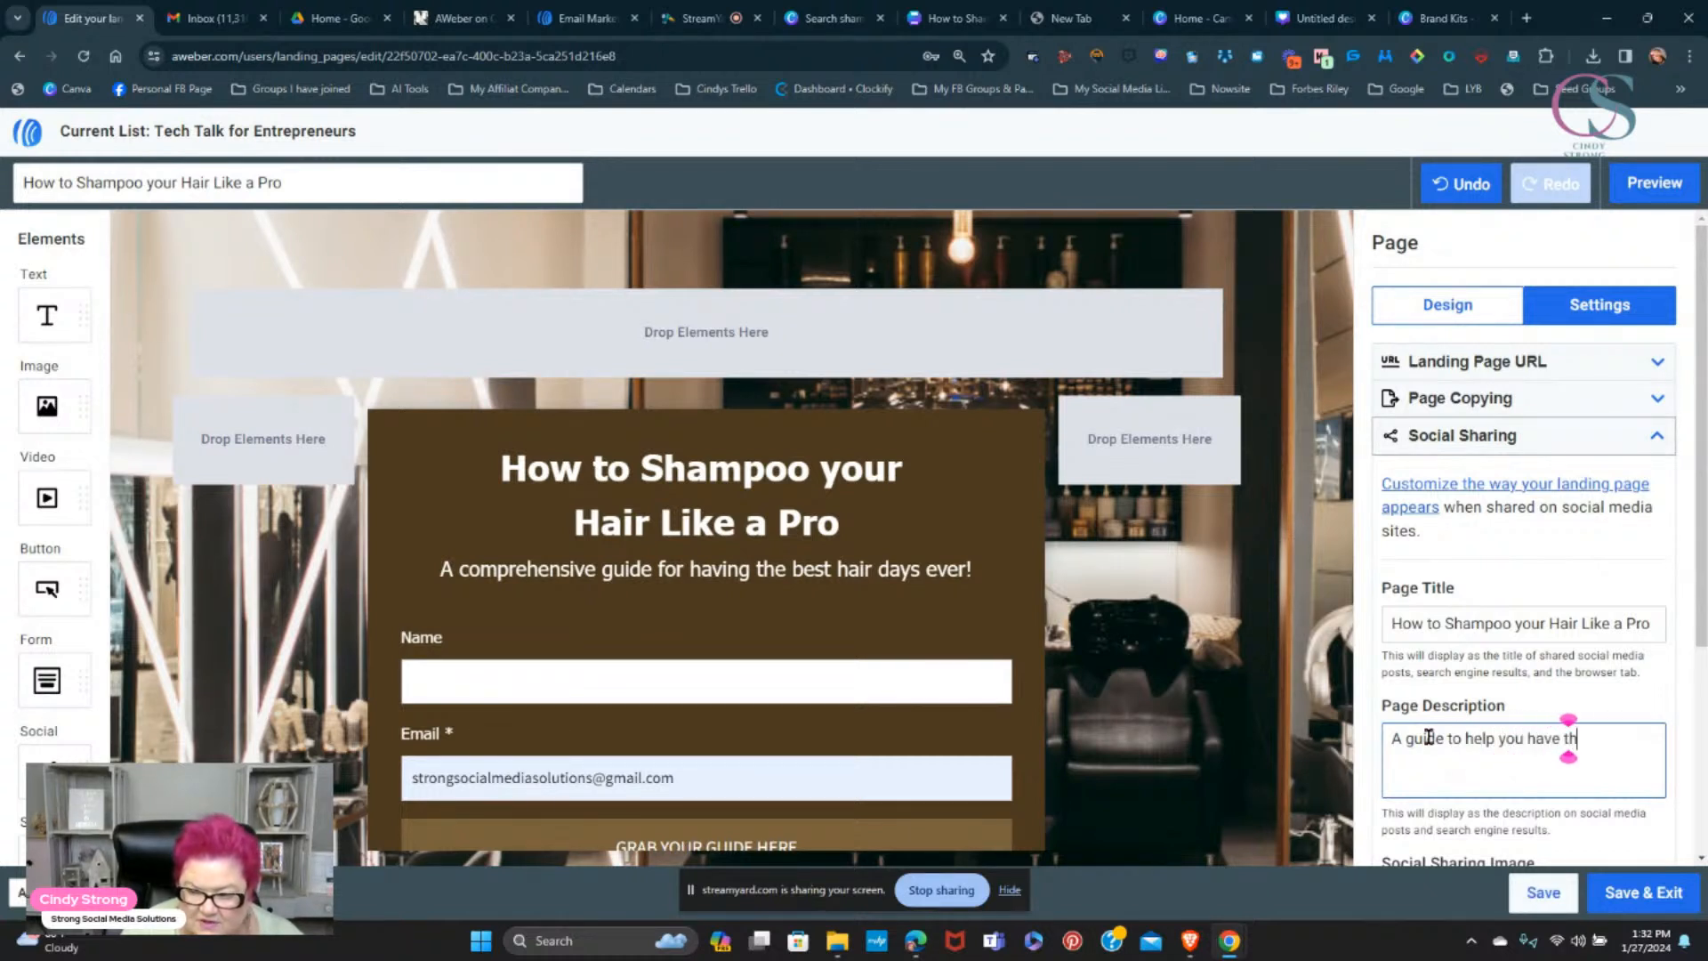
{"action": "type", "text": "e best har"}
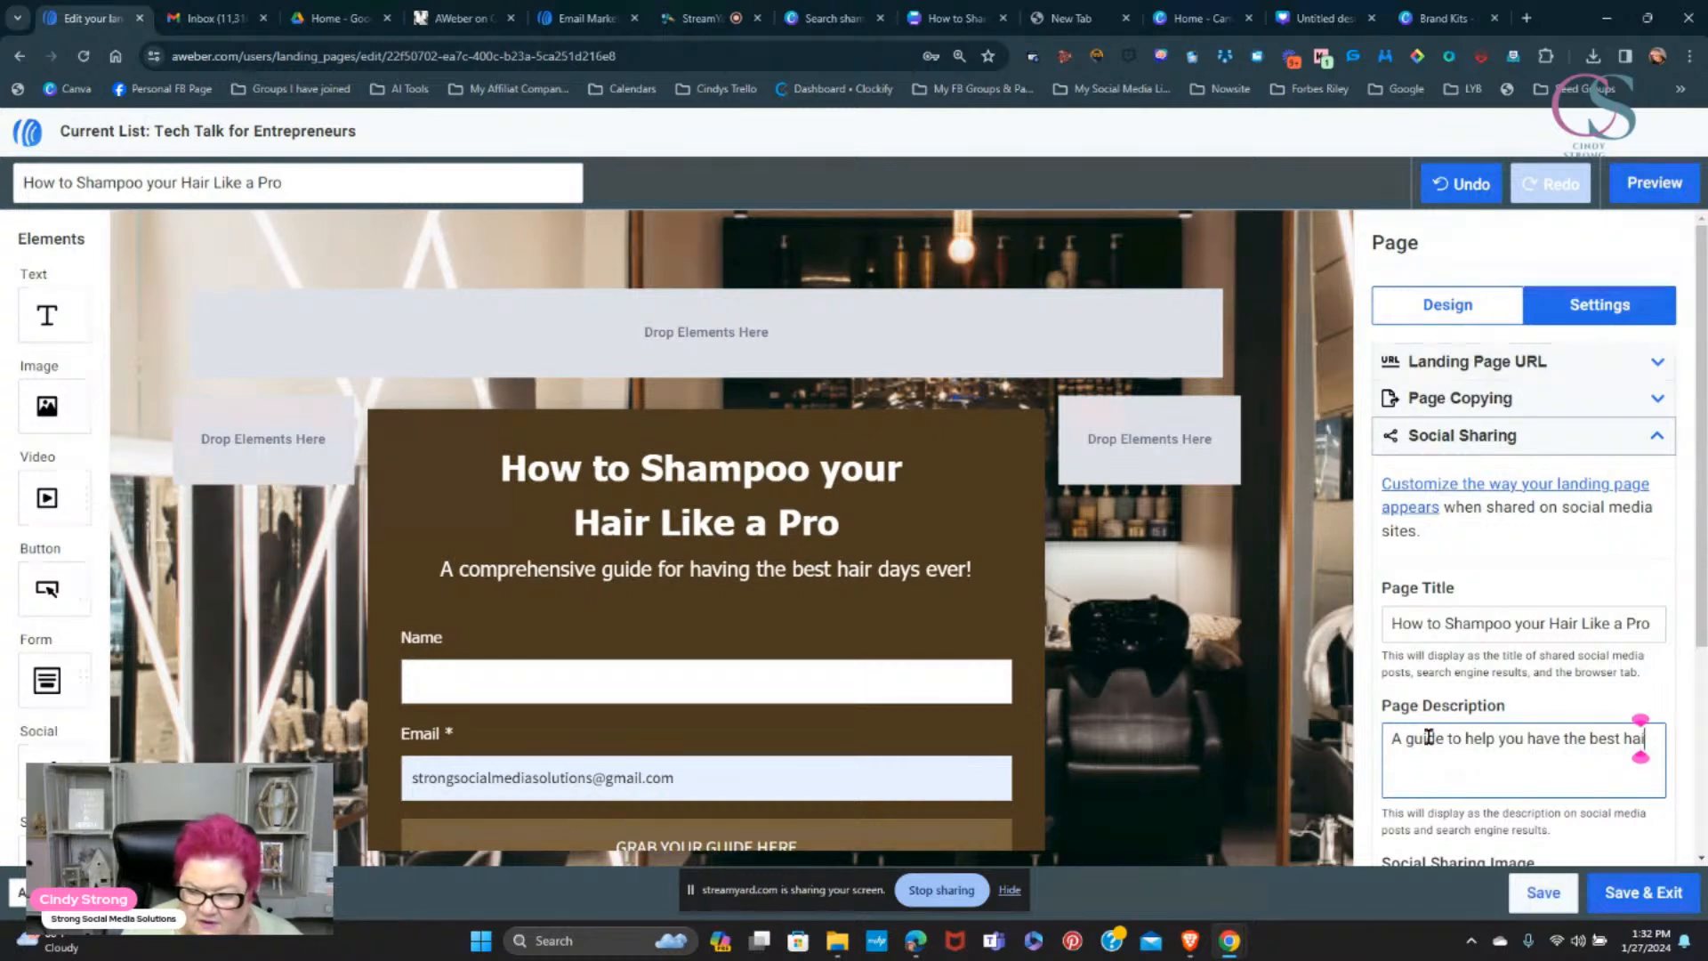
{"action": "type", "text": "r day"}
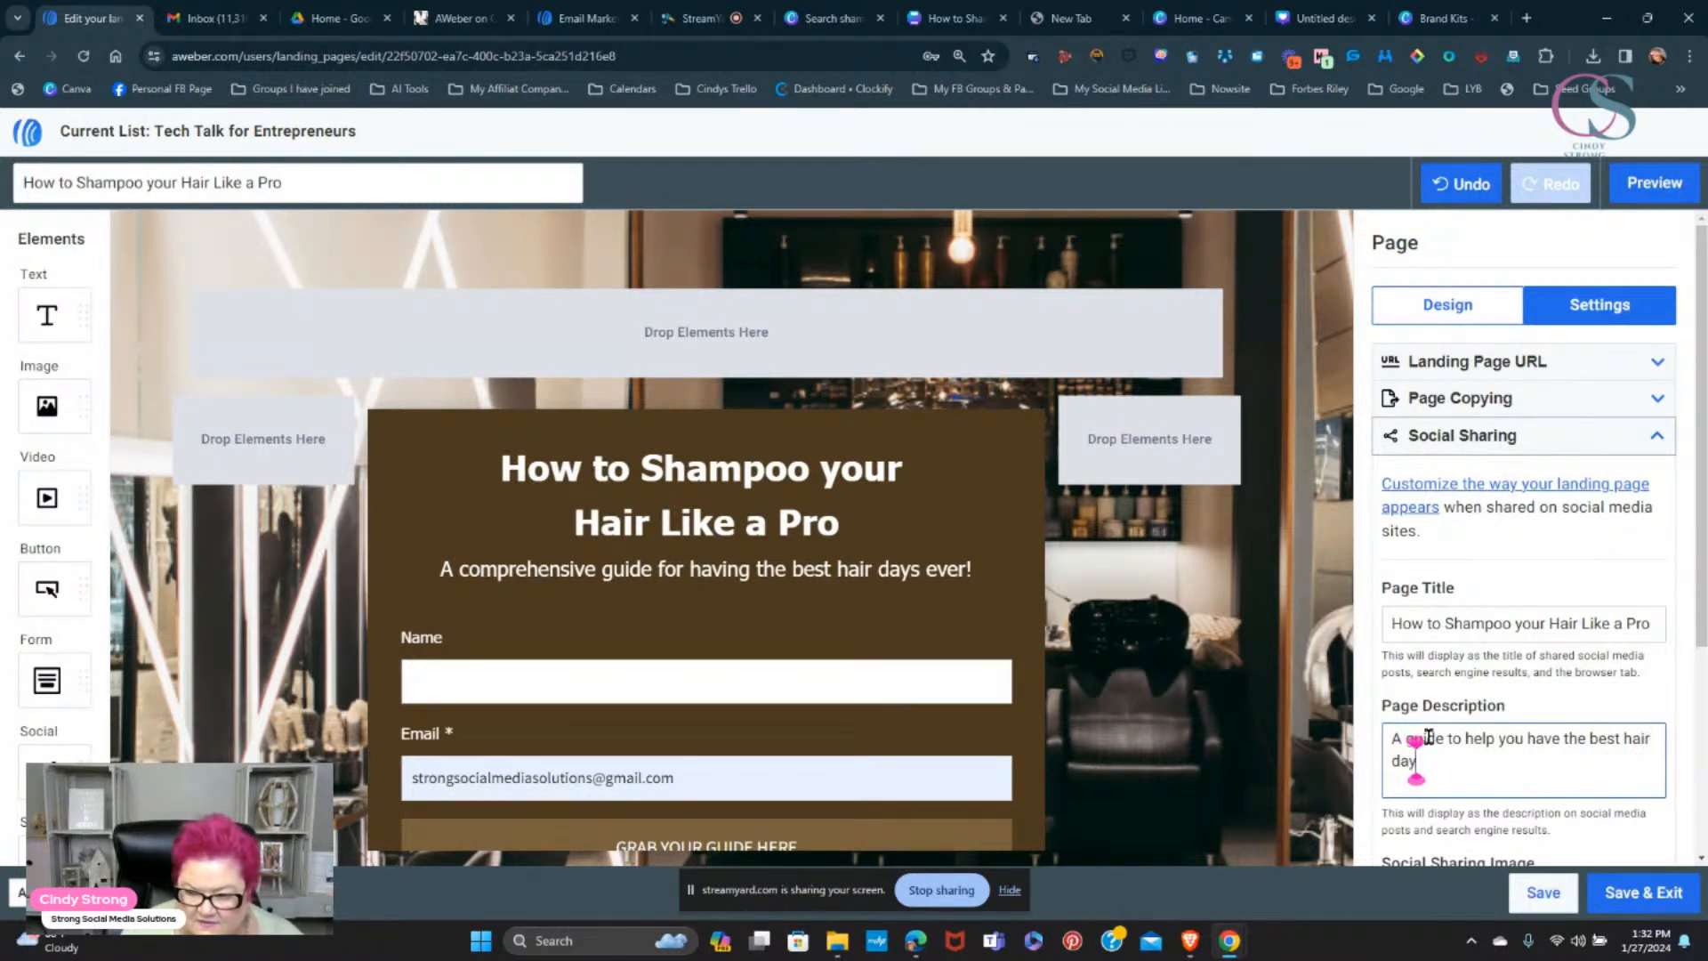
{"action": "type", "text": "s ever"}
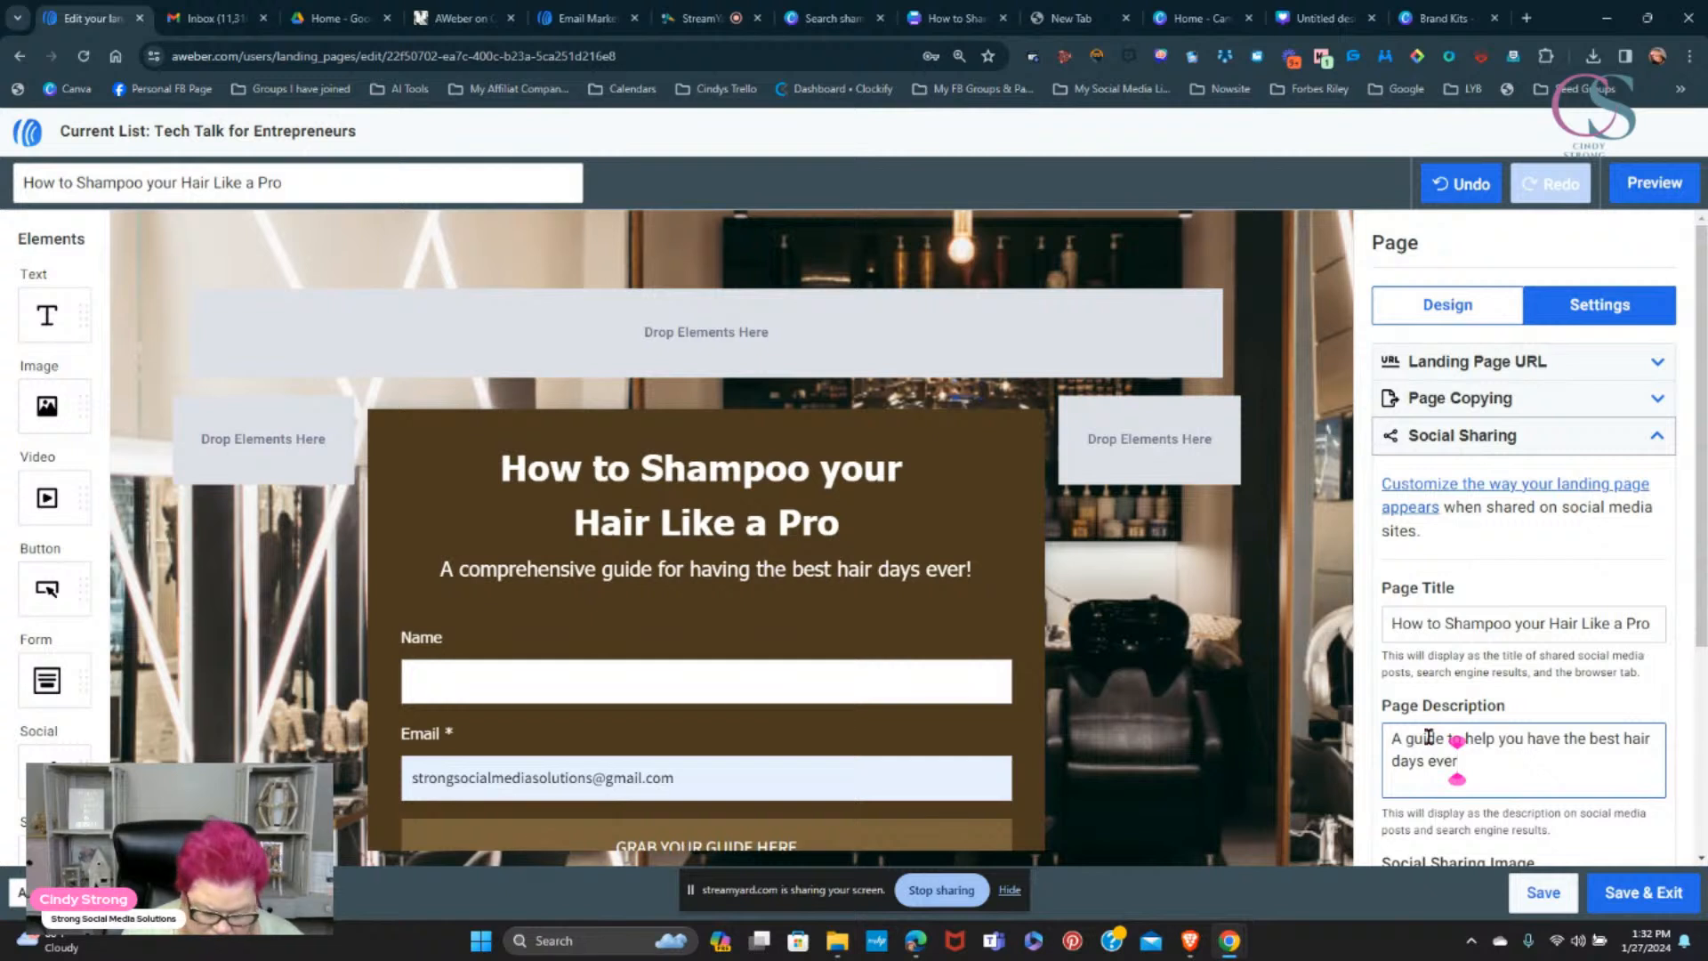
{"action": "type", "text": "!"}
- Switch to Canva, create a Facebook Post (Landscape) design and fill it with the recently used salon hair-washing photo
{"action": "scroll", "coordinate": [1458, 747], "scroll_direction": "down", "scroll_amount": 4}
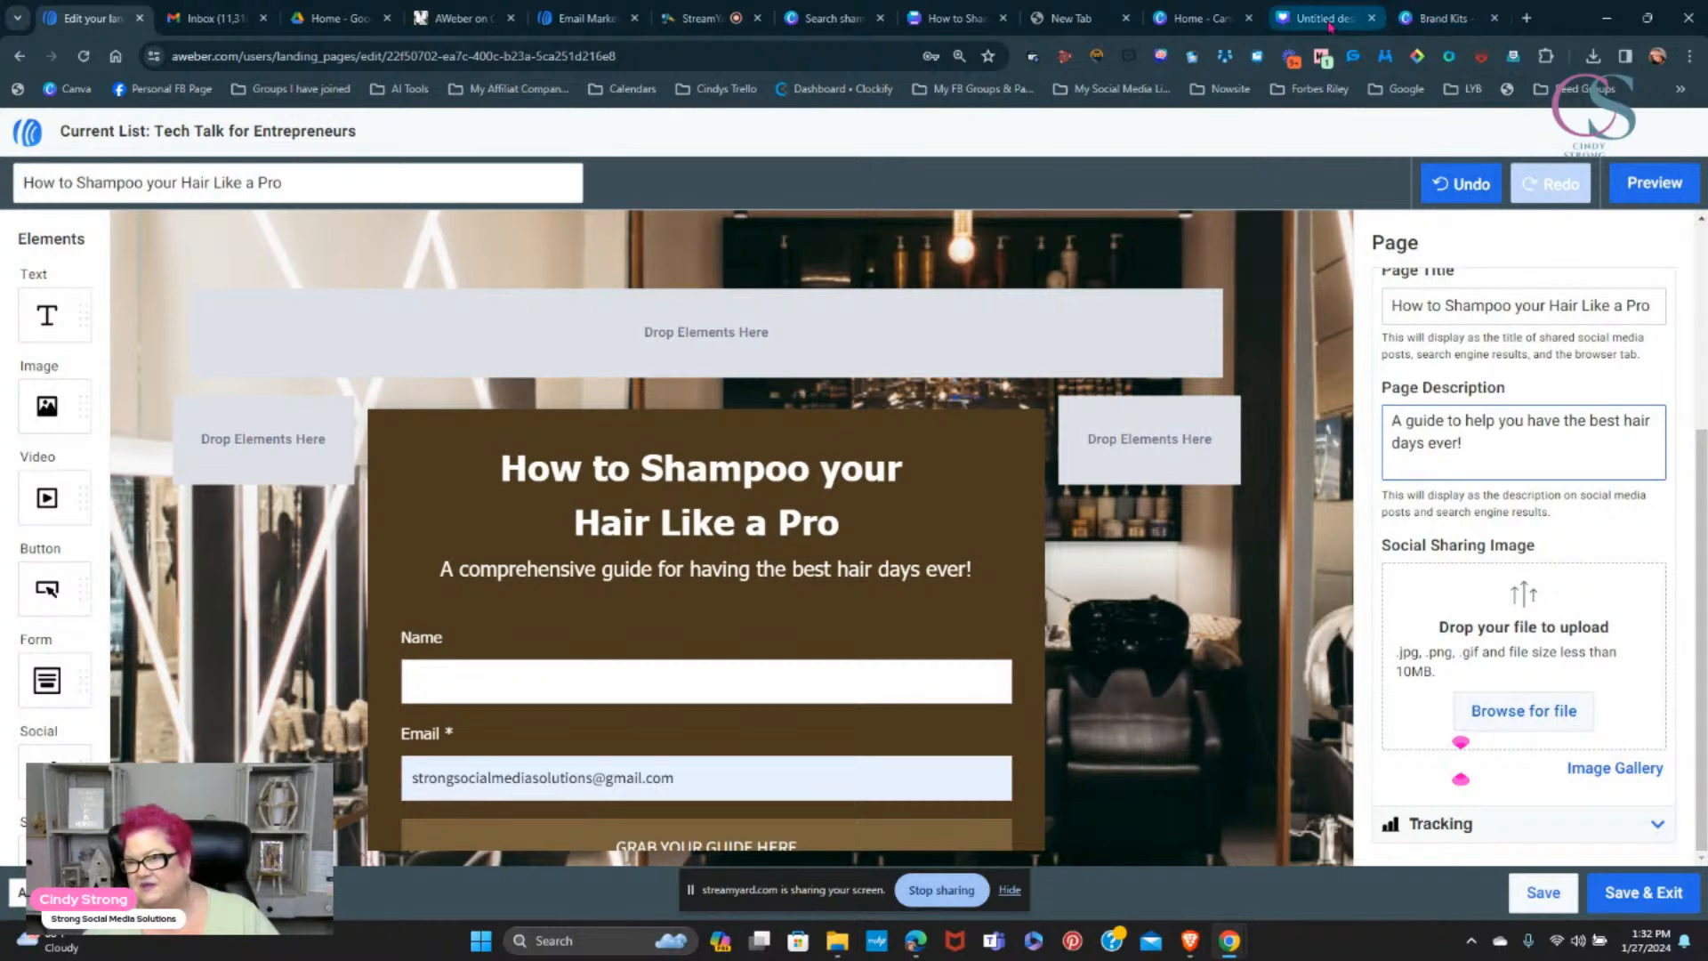
{"action": "left_click", "coordinate": [1209, 18]}
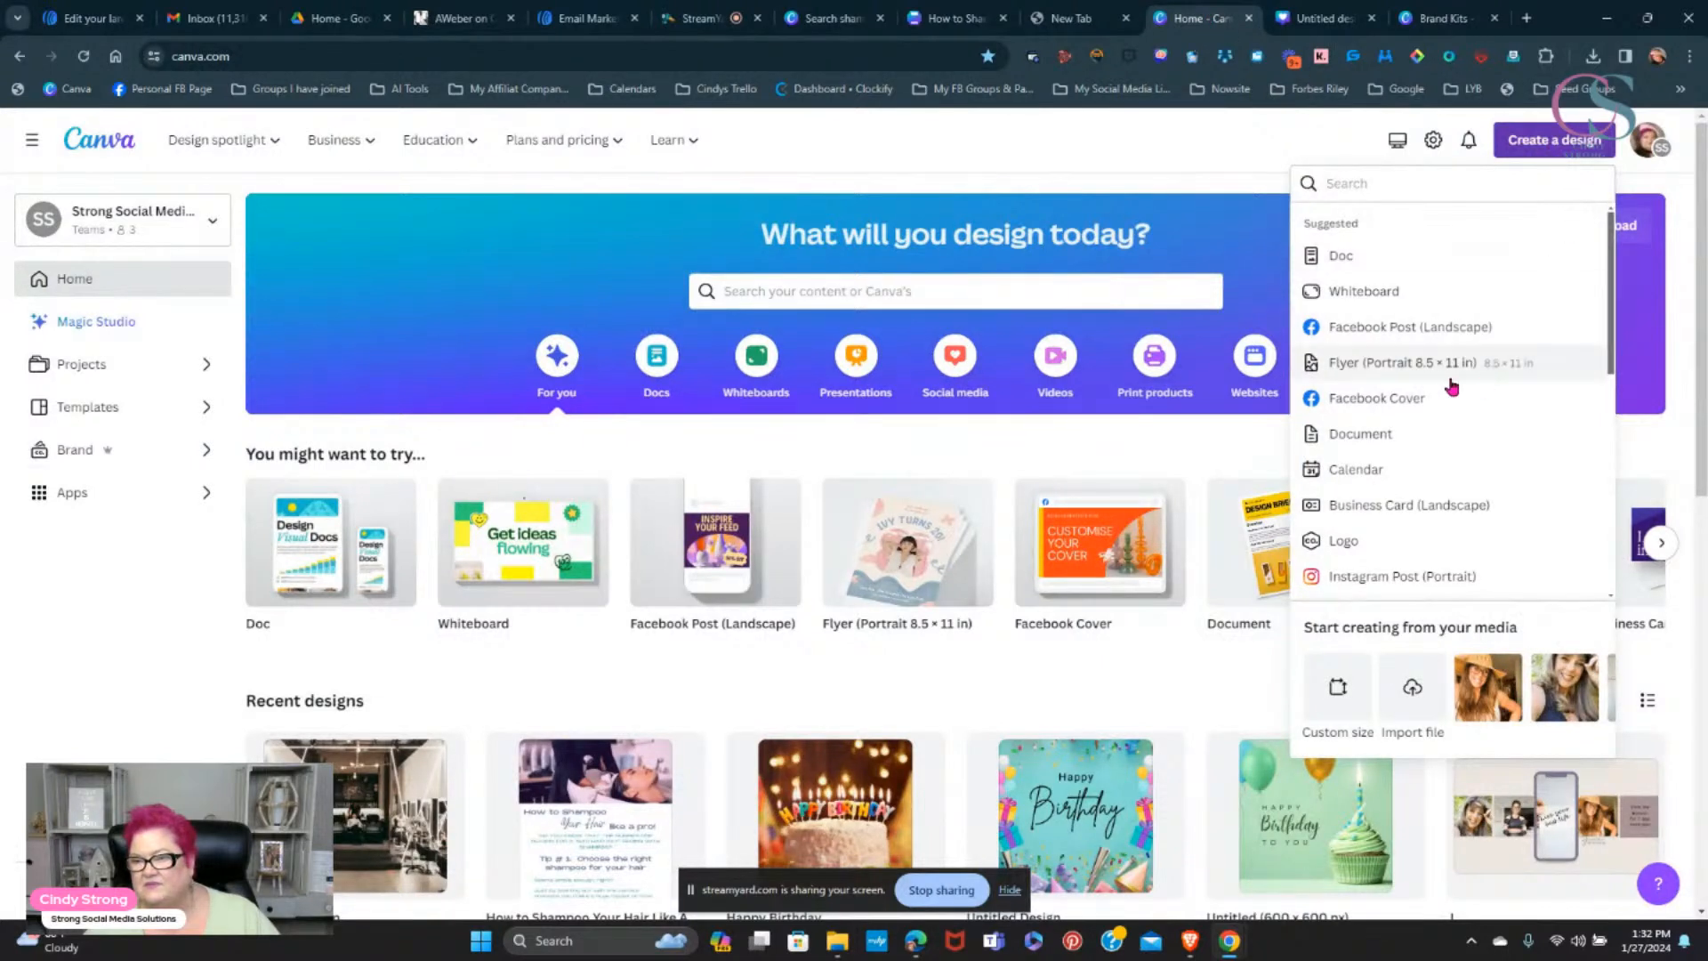
{"action": "left_click", "coordinate": [1446, 337]}
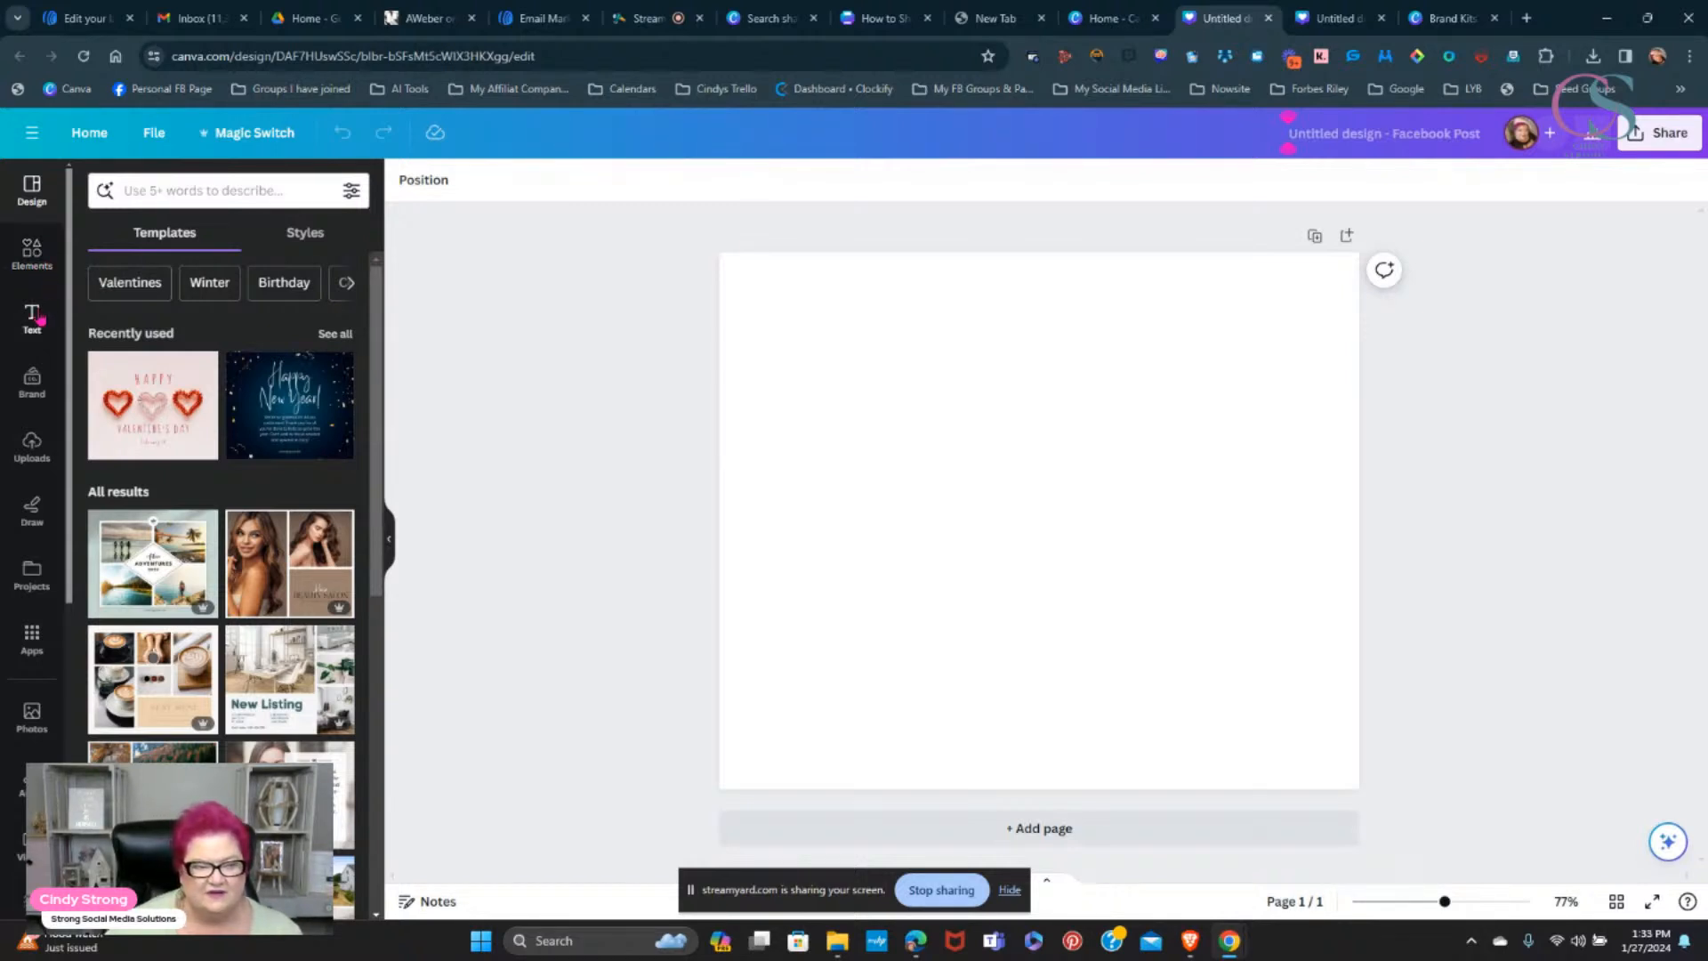
{"action": "left_click", "coordinate": [32, 716]}
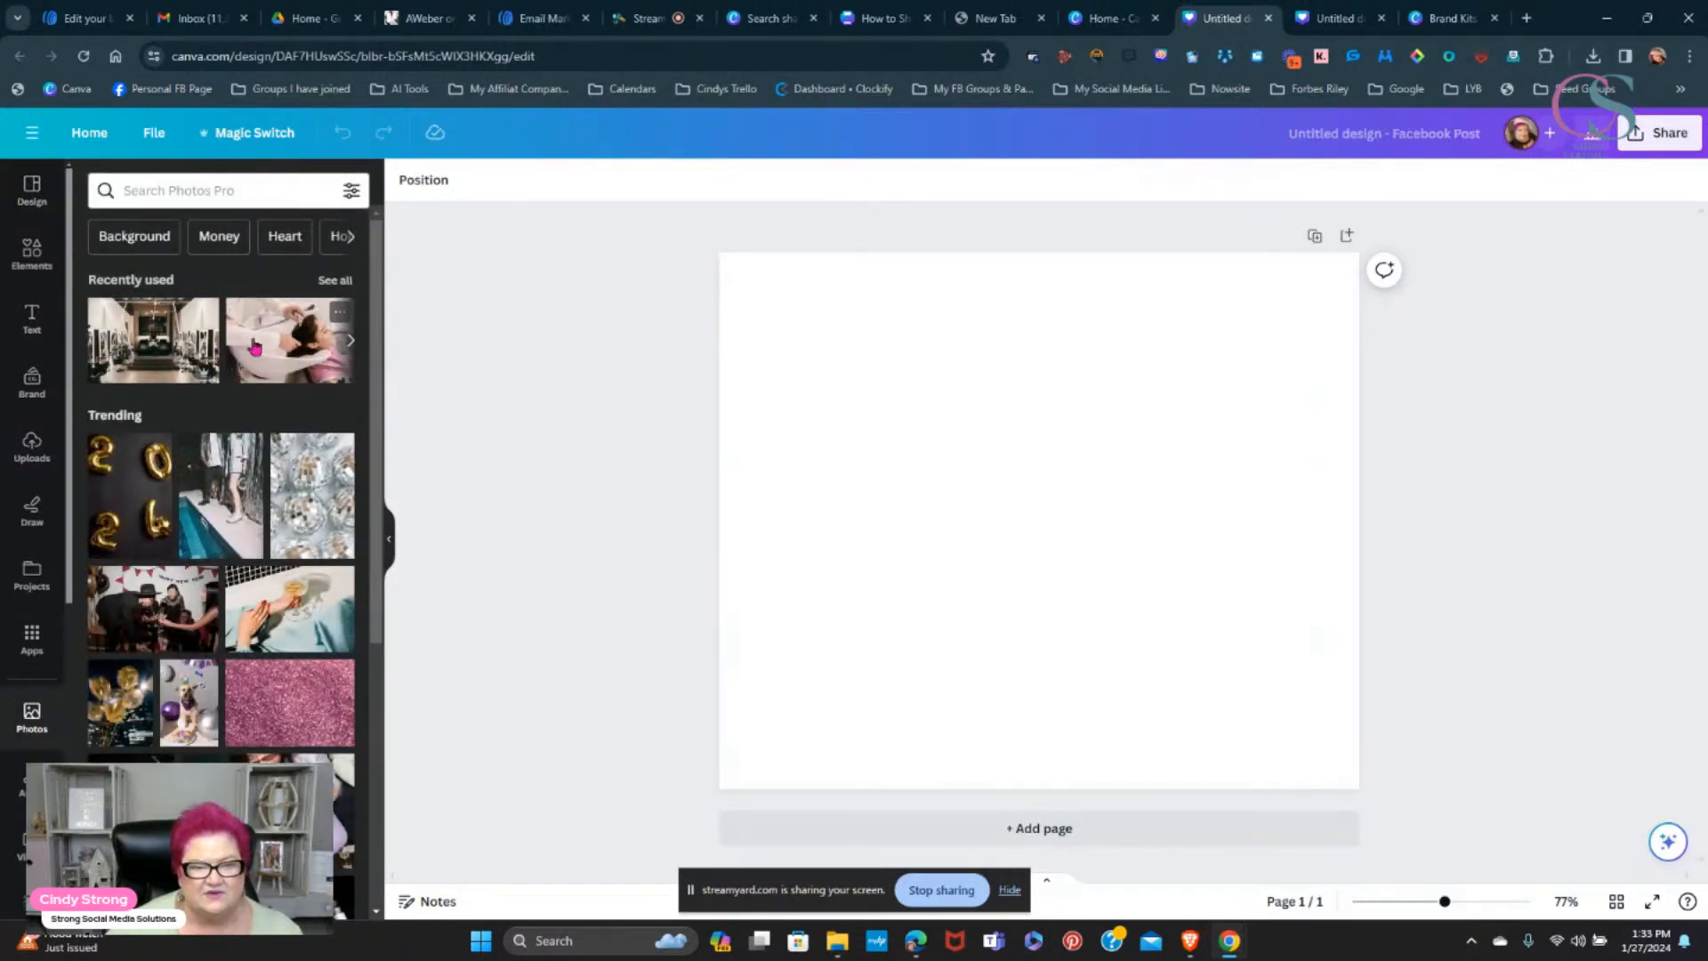
{"action": "left_click_drag", "start_coordinate": [245, 329], "coordinate": [743, 279]}
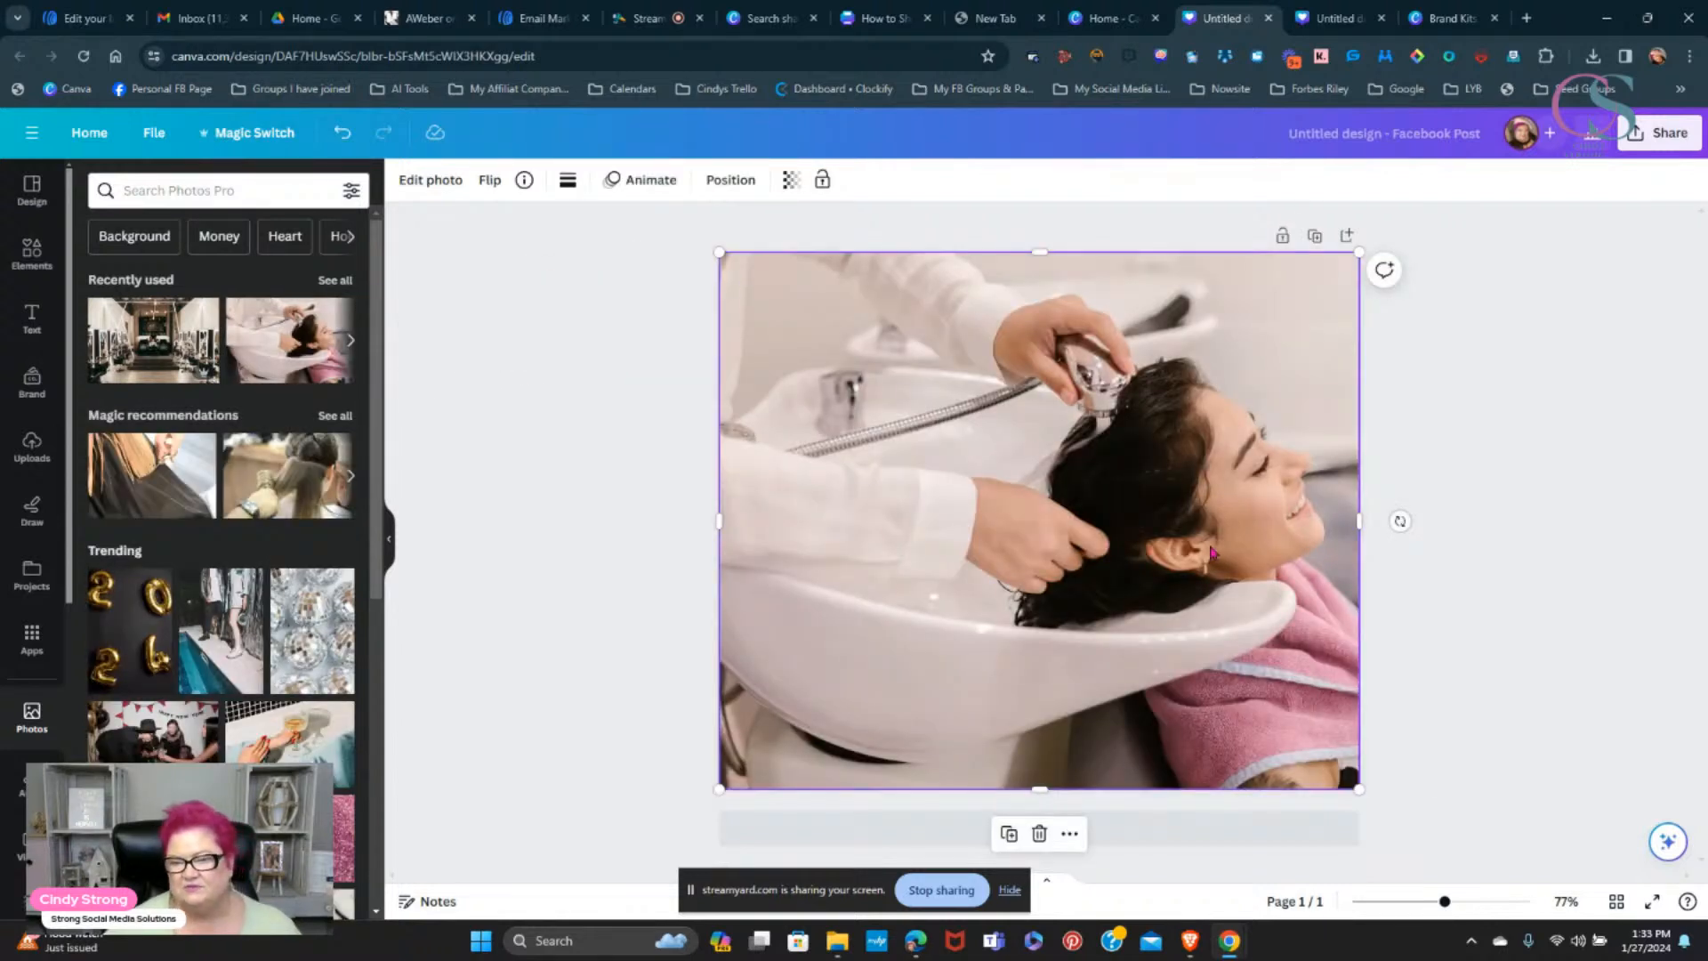
- Download the Facebook Post design with the salon hair-washing photo as a PNG at size 1
{"action": "left_click", "coordinate": [1582, 384]}
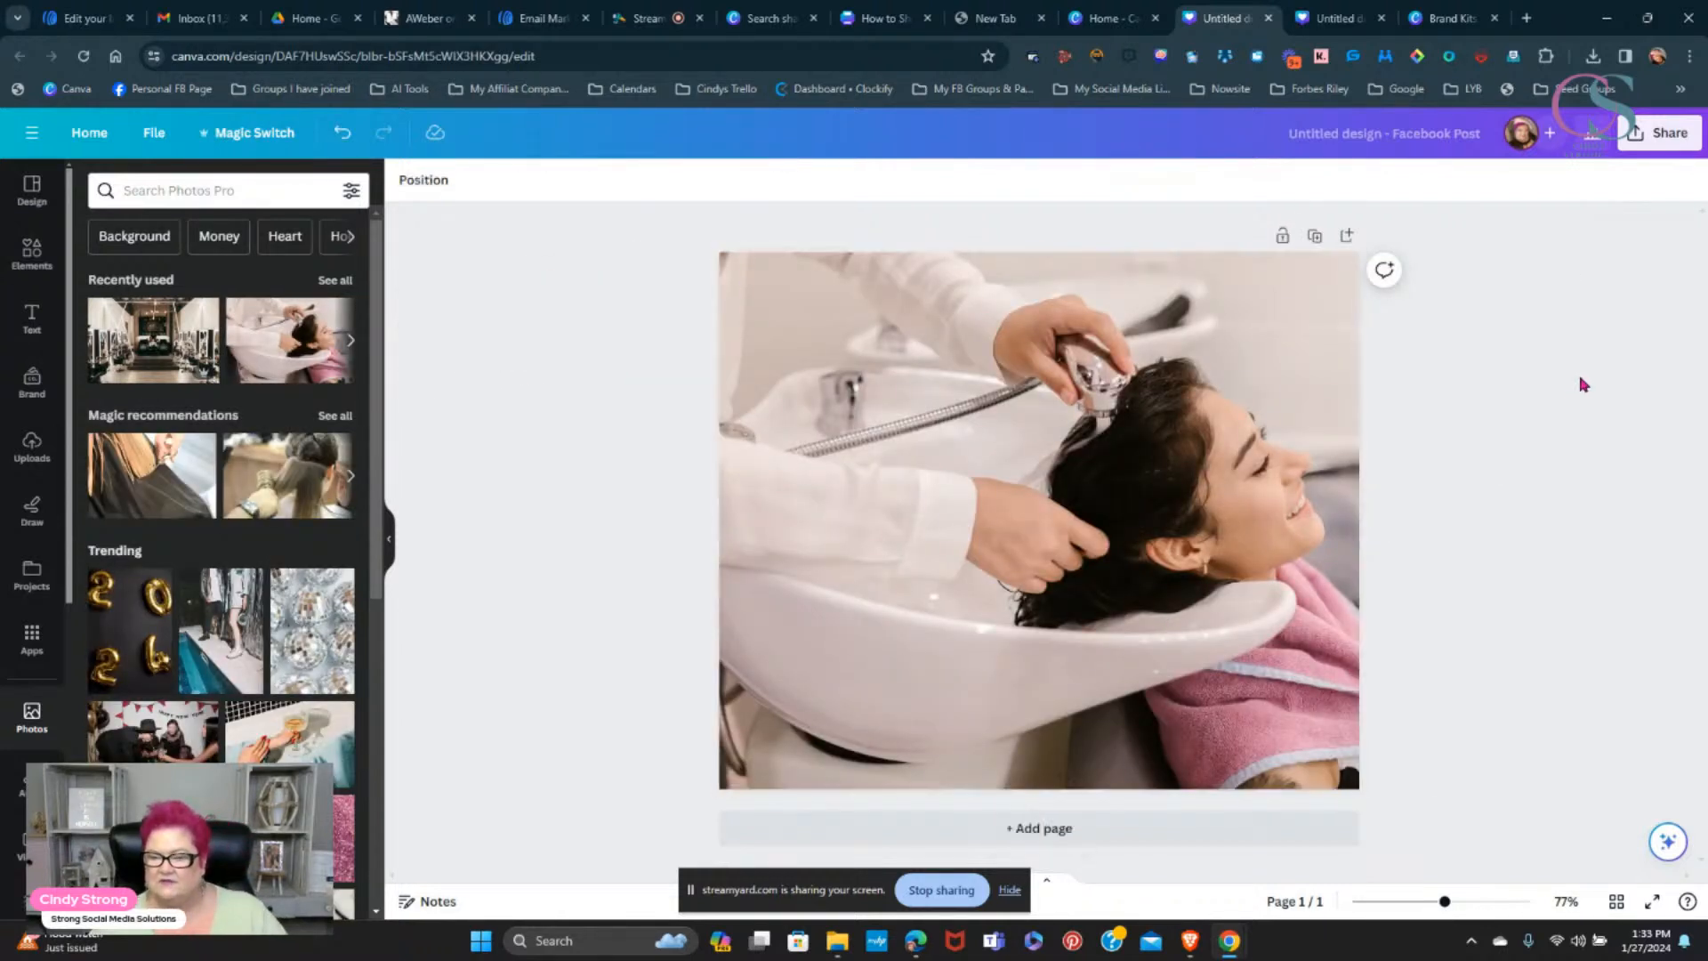
{"action": "left_click", "coordinate": [1653, 132]}
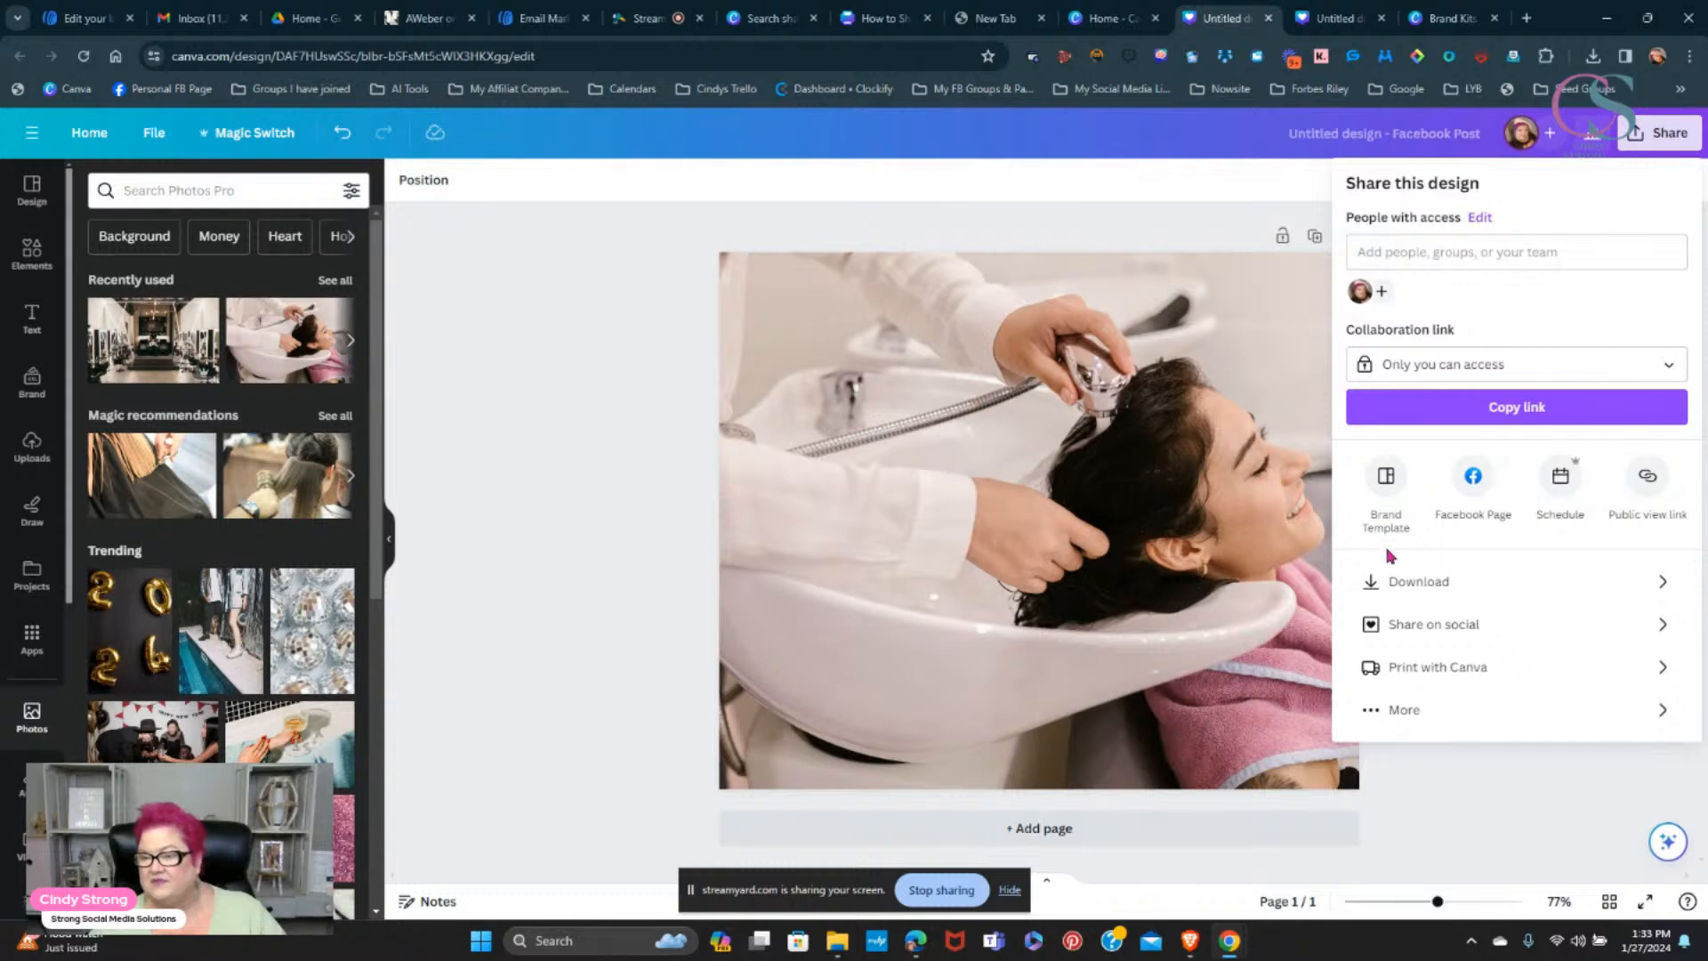
{"action": "left_click", "coordinate": [1396, 581]}
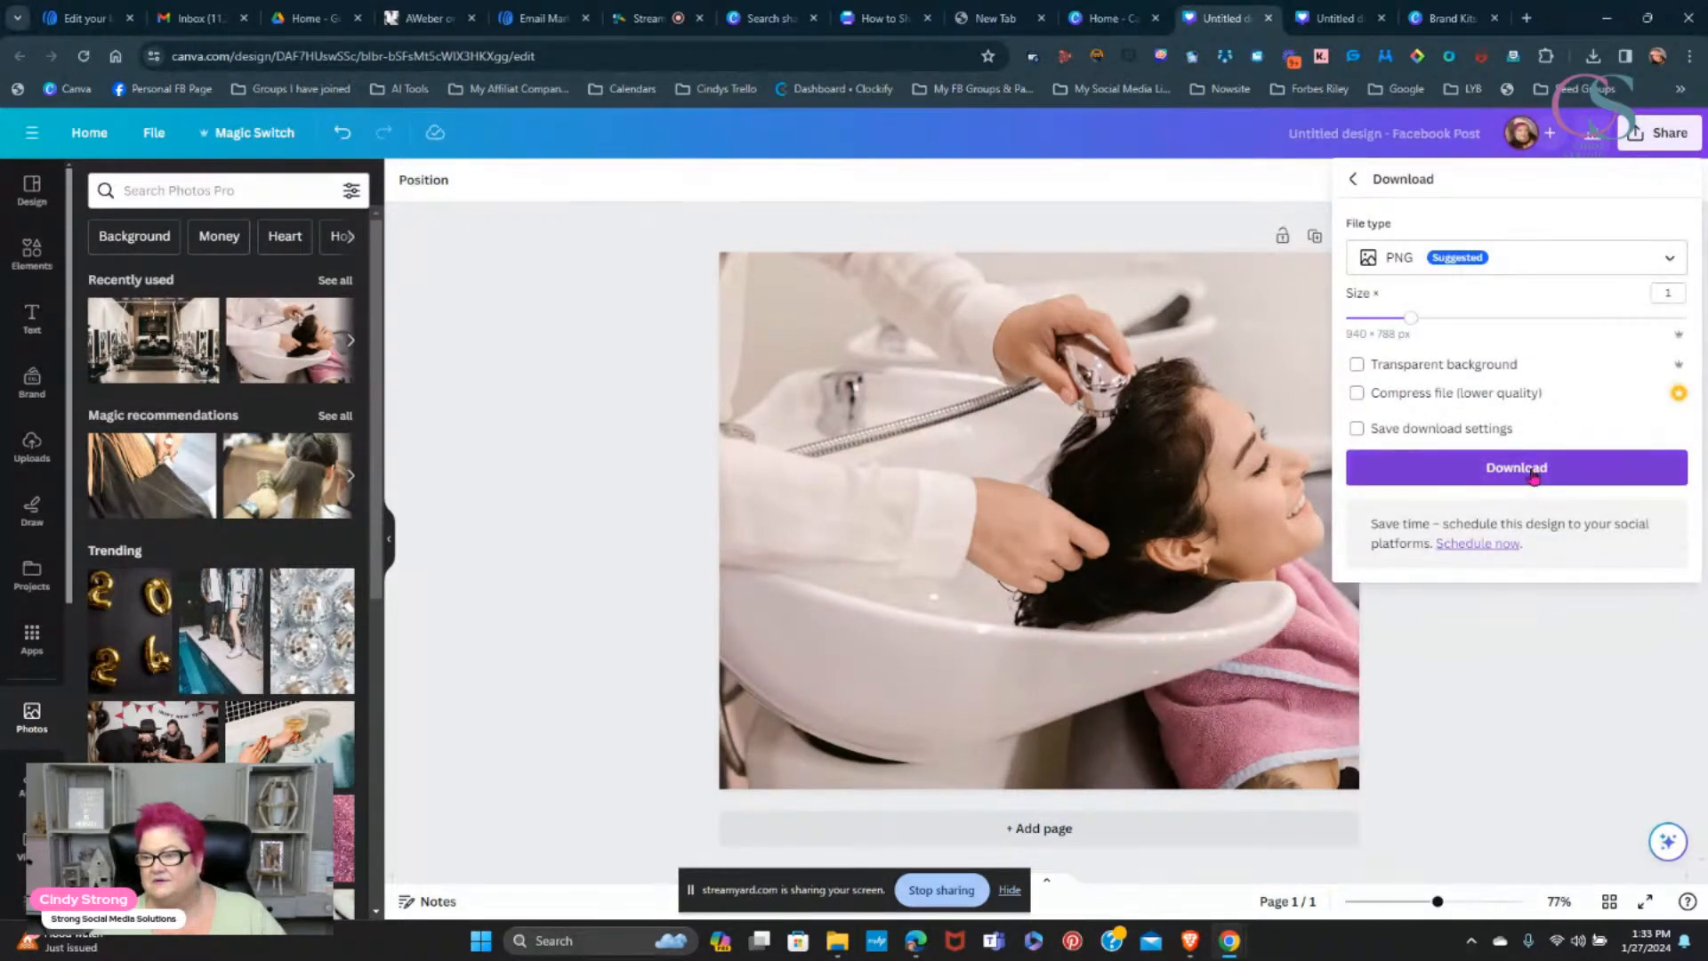
{"action": "left_click", "coordinate": [1534, 474]}
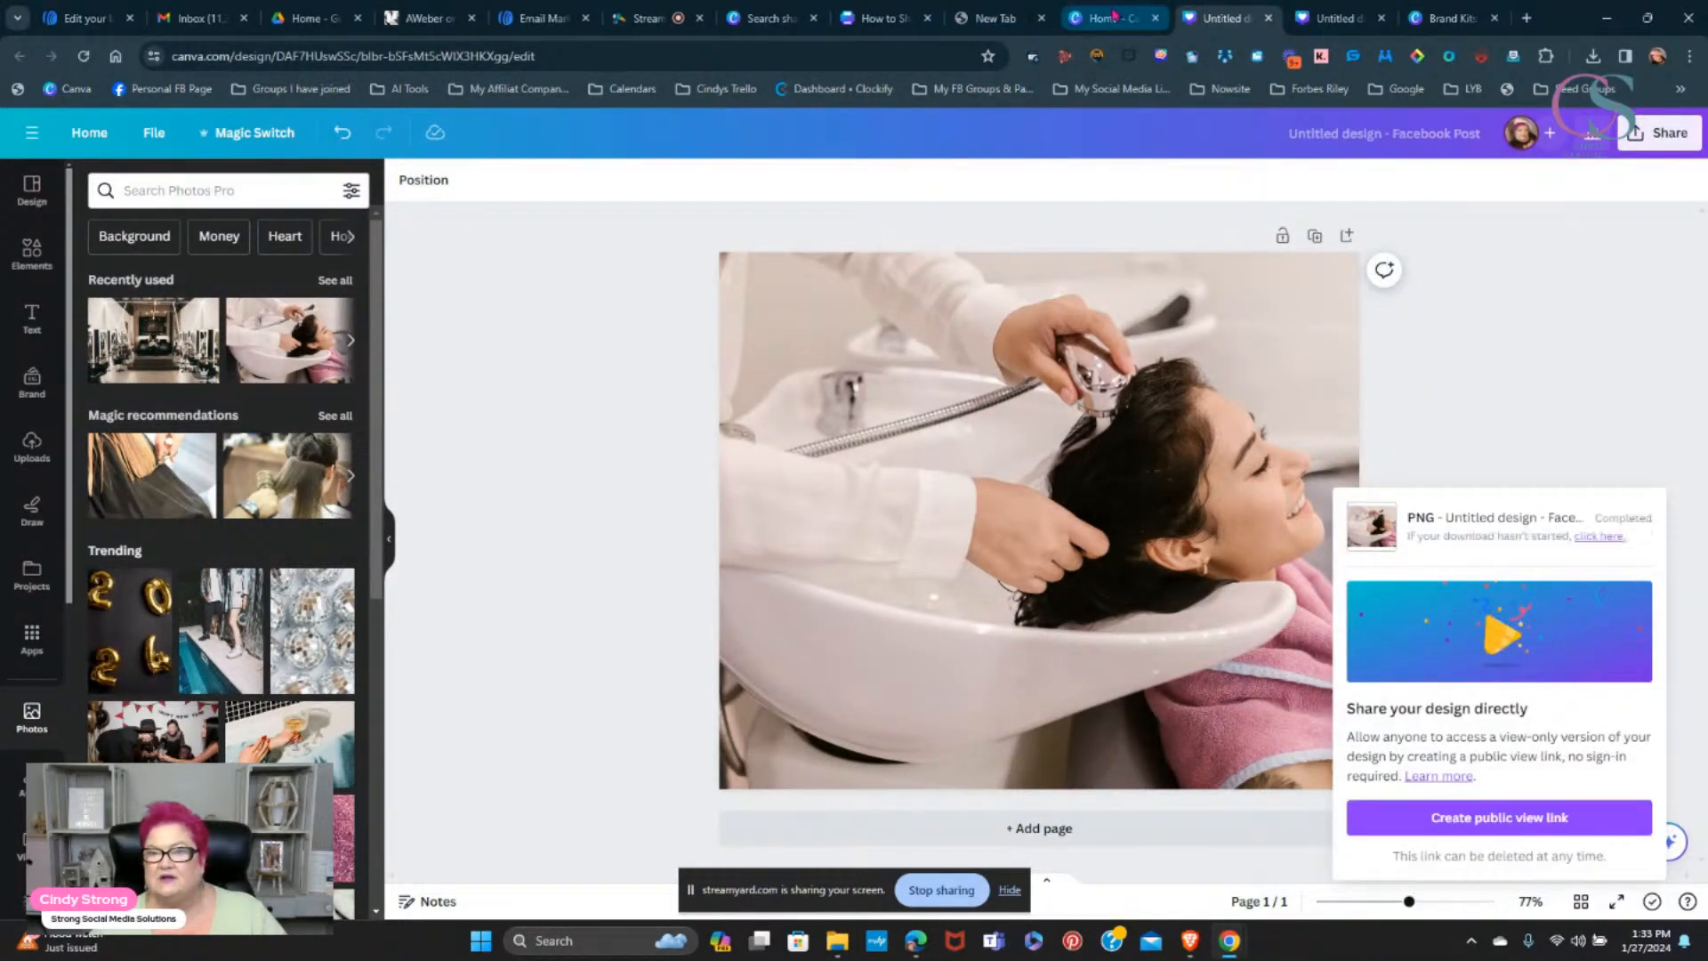
- Switch back to AWeber and upload the downloaded "Untitled design (66)" file as the page's social sharing image
{"action": "left_click", "coordinate": [75, 19]}
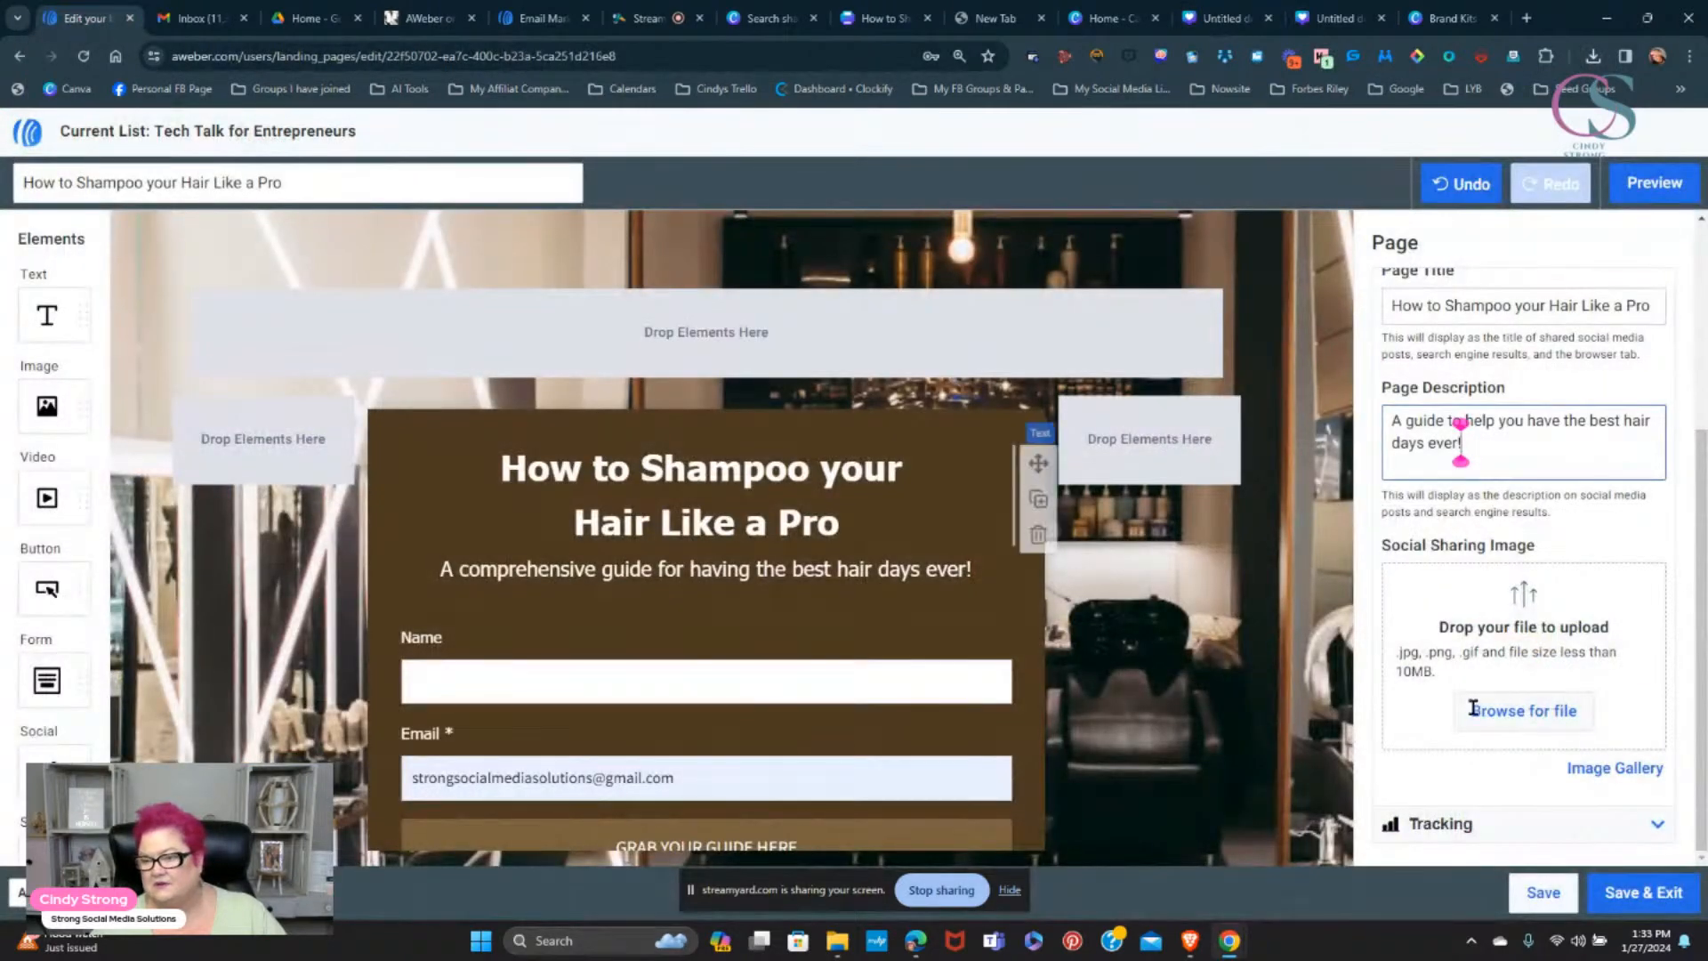
{"action": "left_click", "coordinate": [1545, 712]}
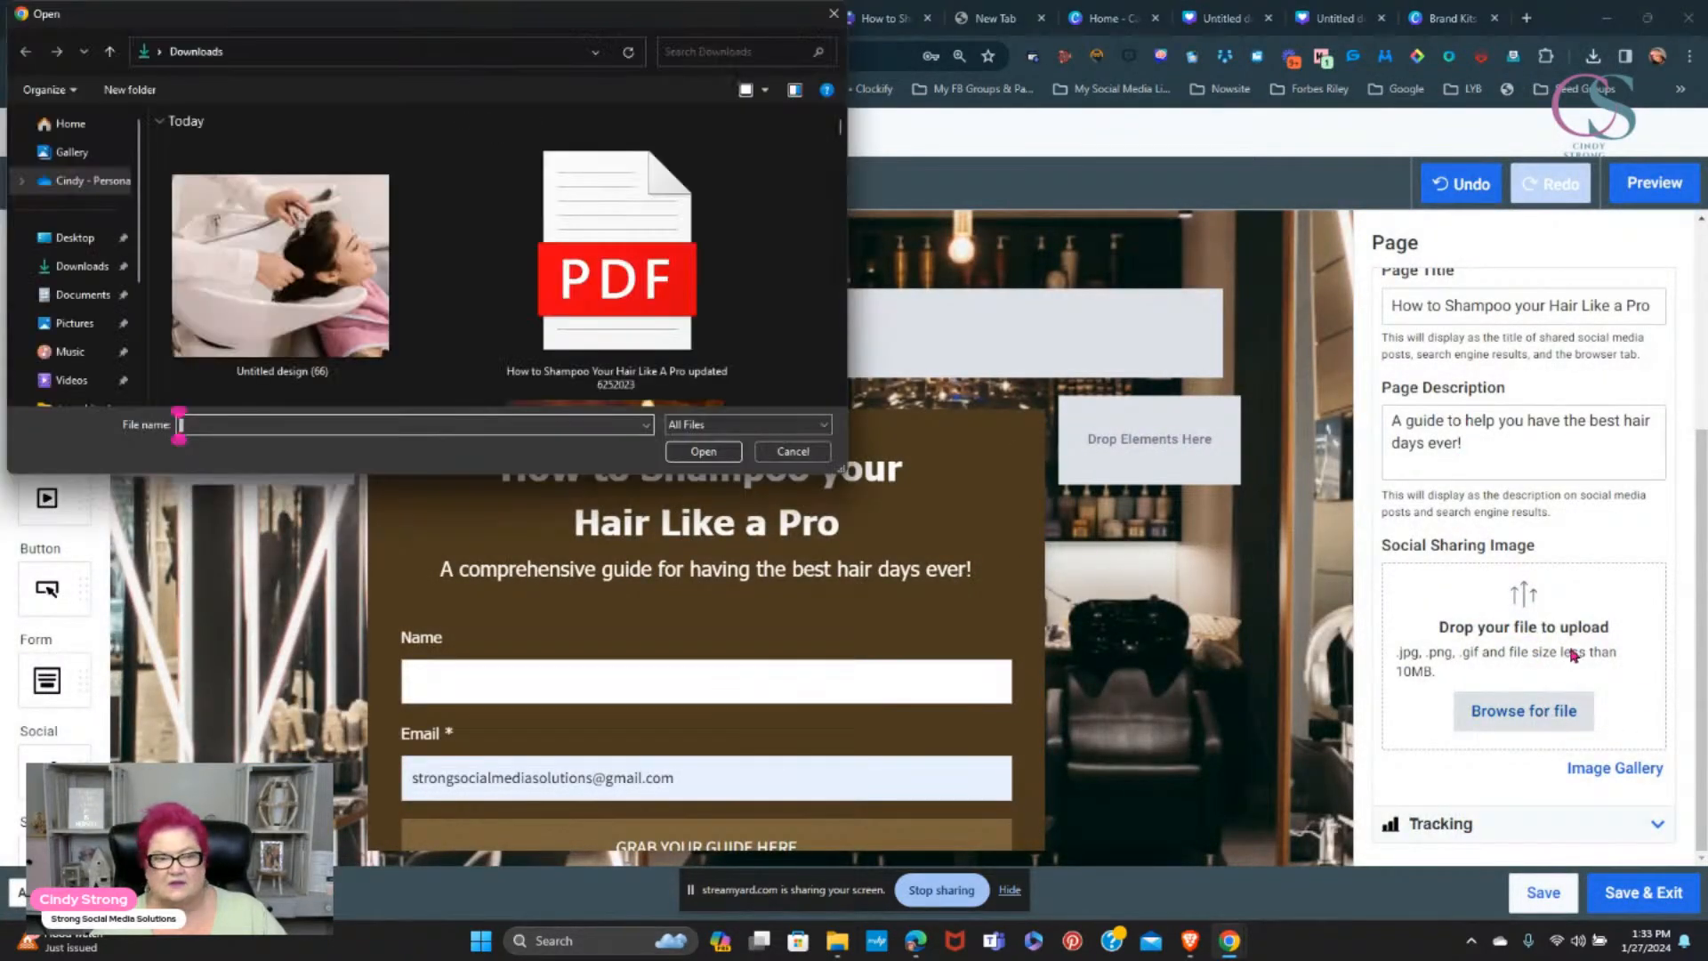
{"action": "left_click", "coordinate": [227, 285]}
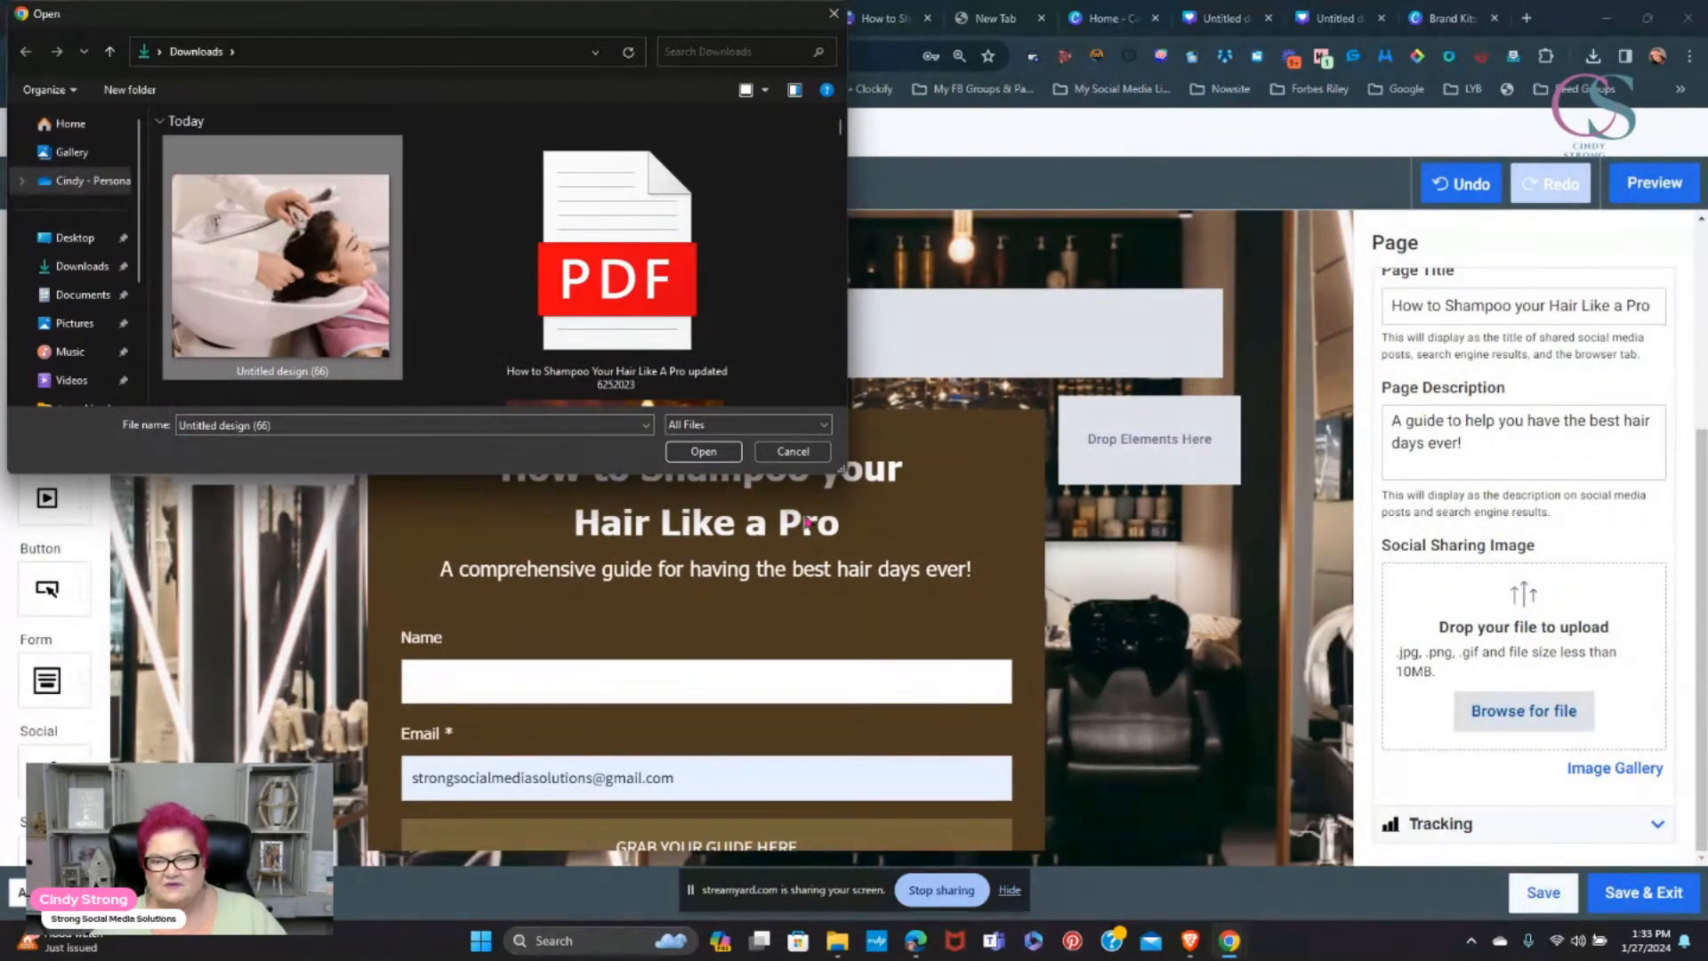
{"action": "left_click", "coordinate": [728, 456]}
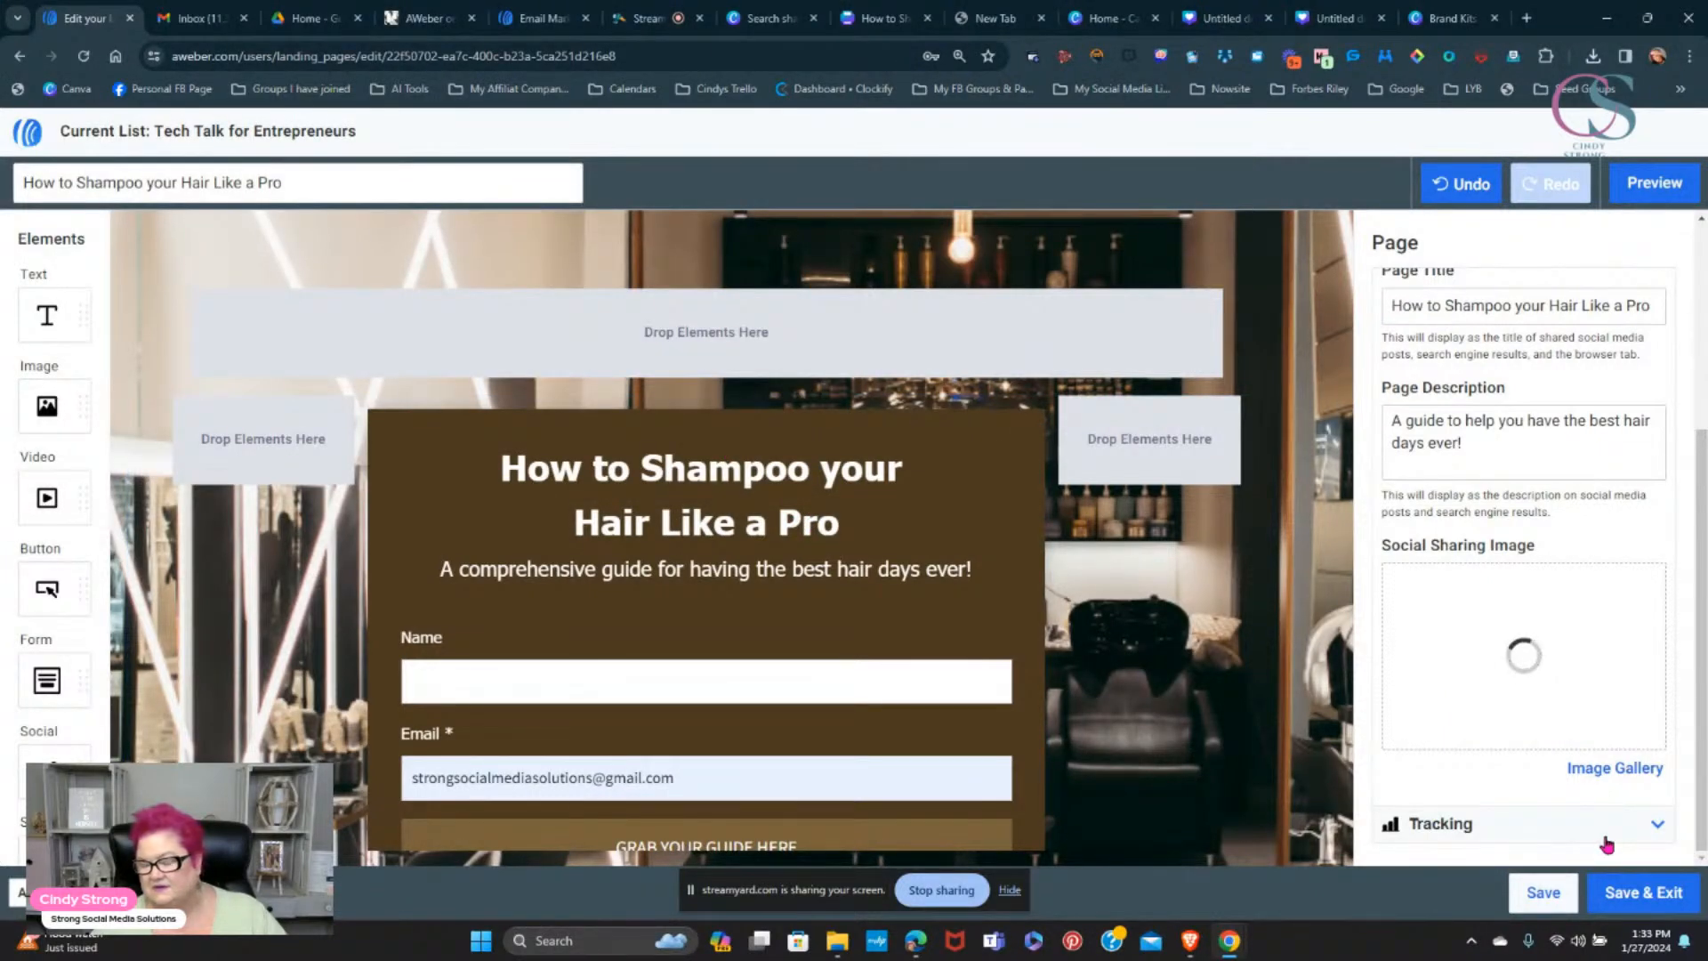
{"action": "scroll", "coordinate": [1583, 818], "scroll_direction": "down", "scroll_amount": 1}
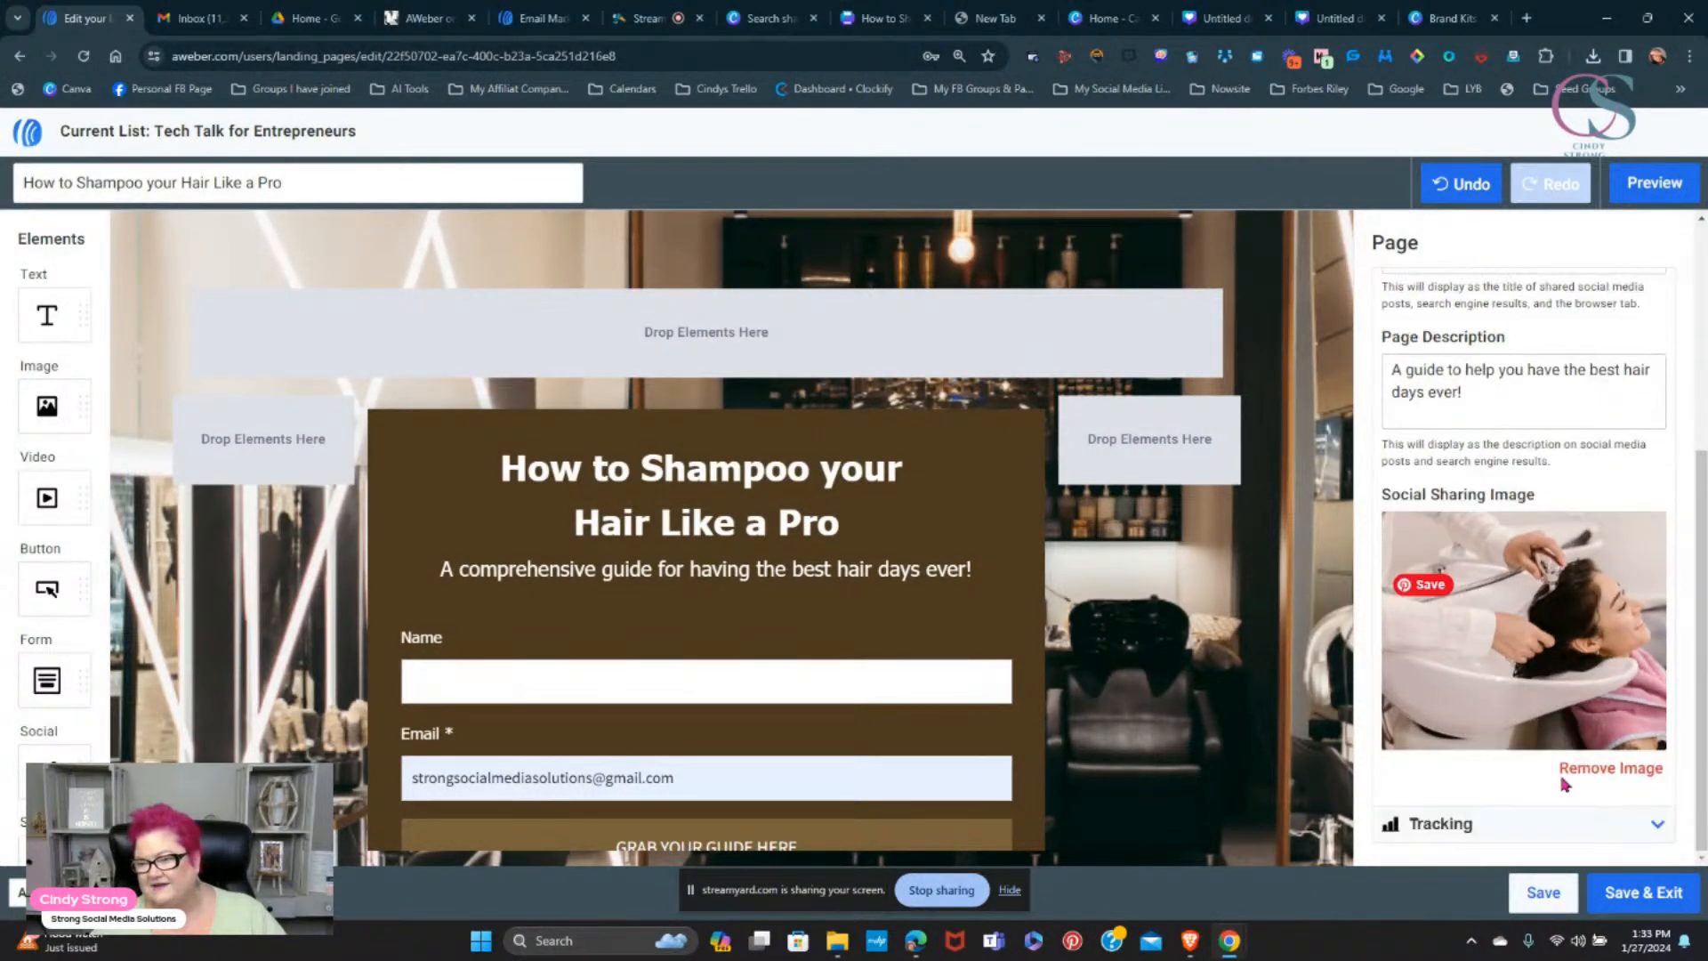
- Check the social sharing title, description and image in the page settings, and save the landing page
{"action": "scroll", "coordinate": [1563, 779], "scroll_direction": "up", "scroll_amount": 4}
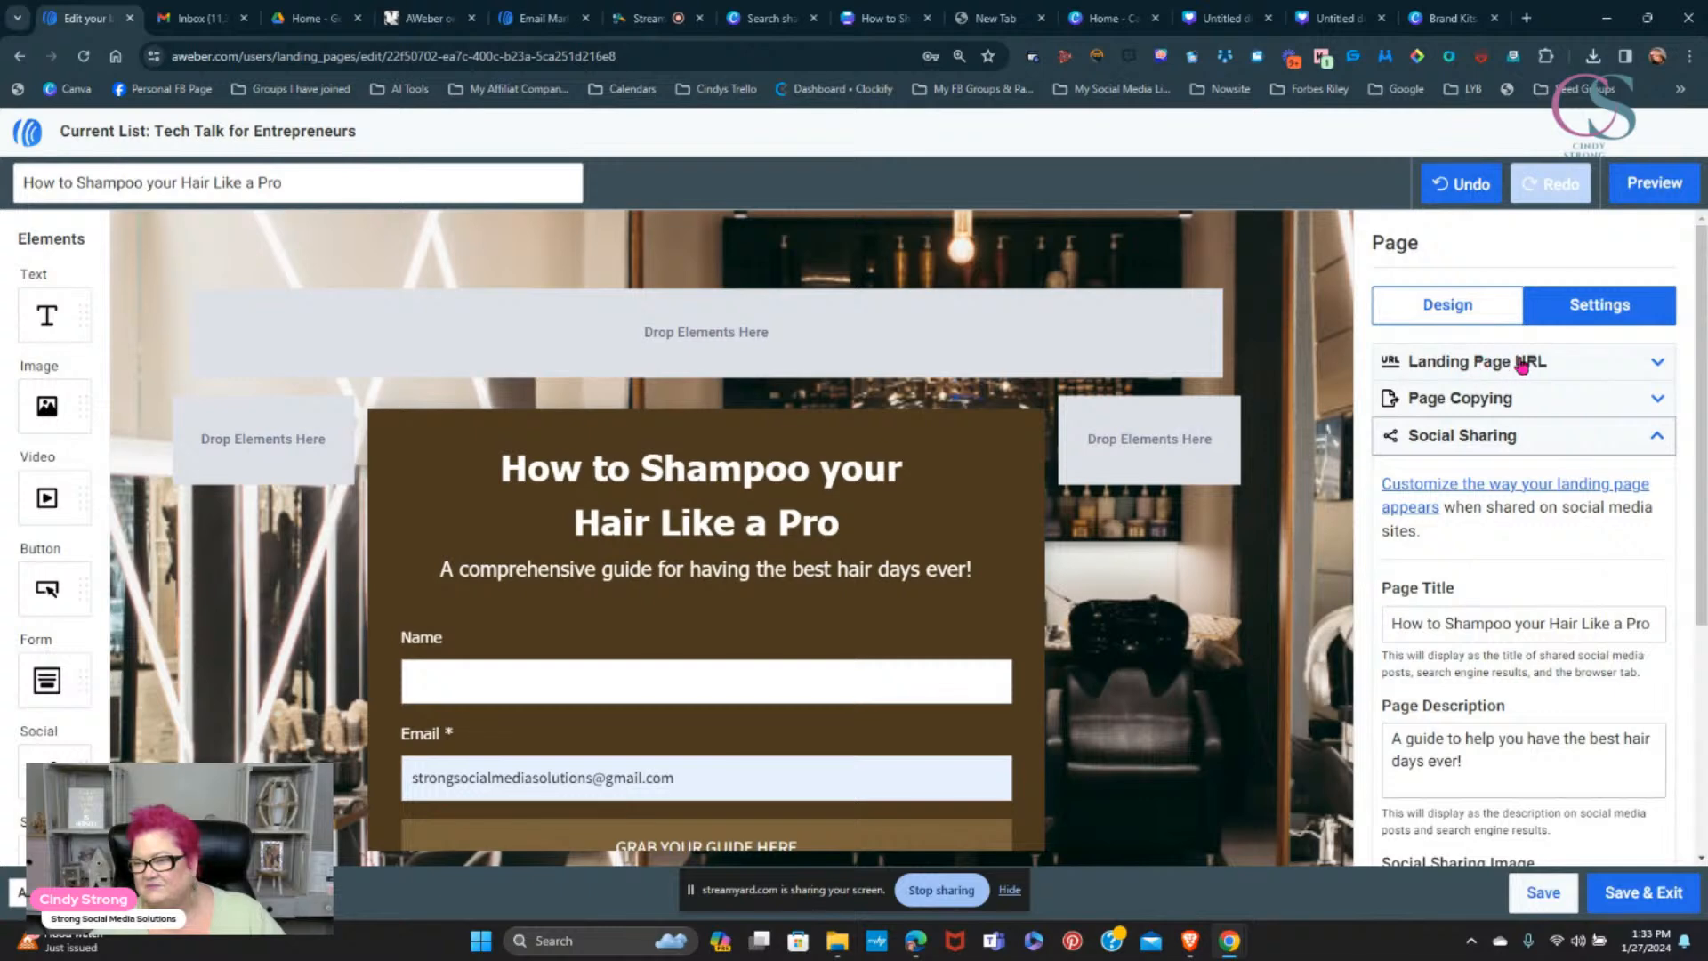
{"action": "scroll", "coordinate": [1570, 421], "scroll_direction": "down", "scroll_amount": 4}
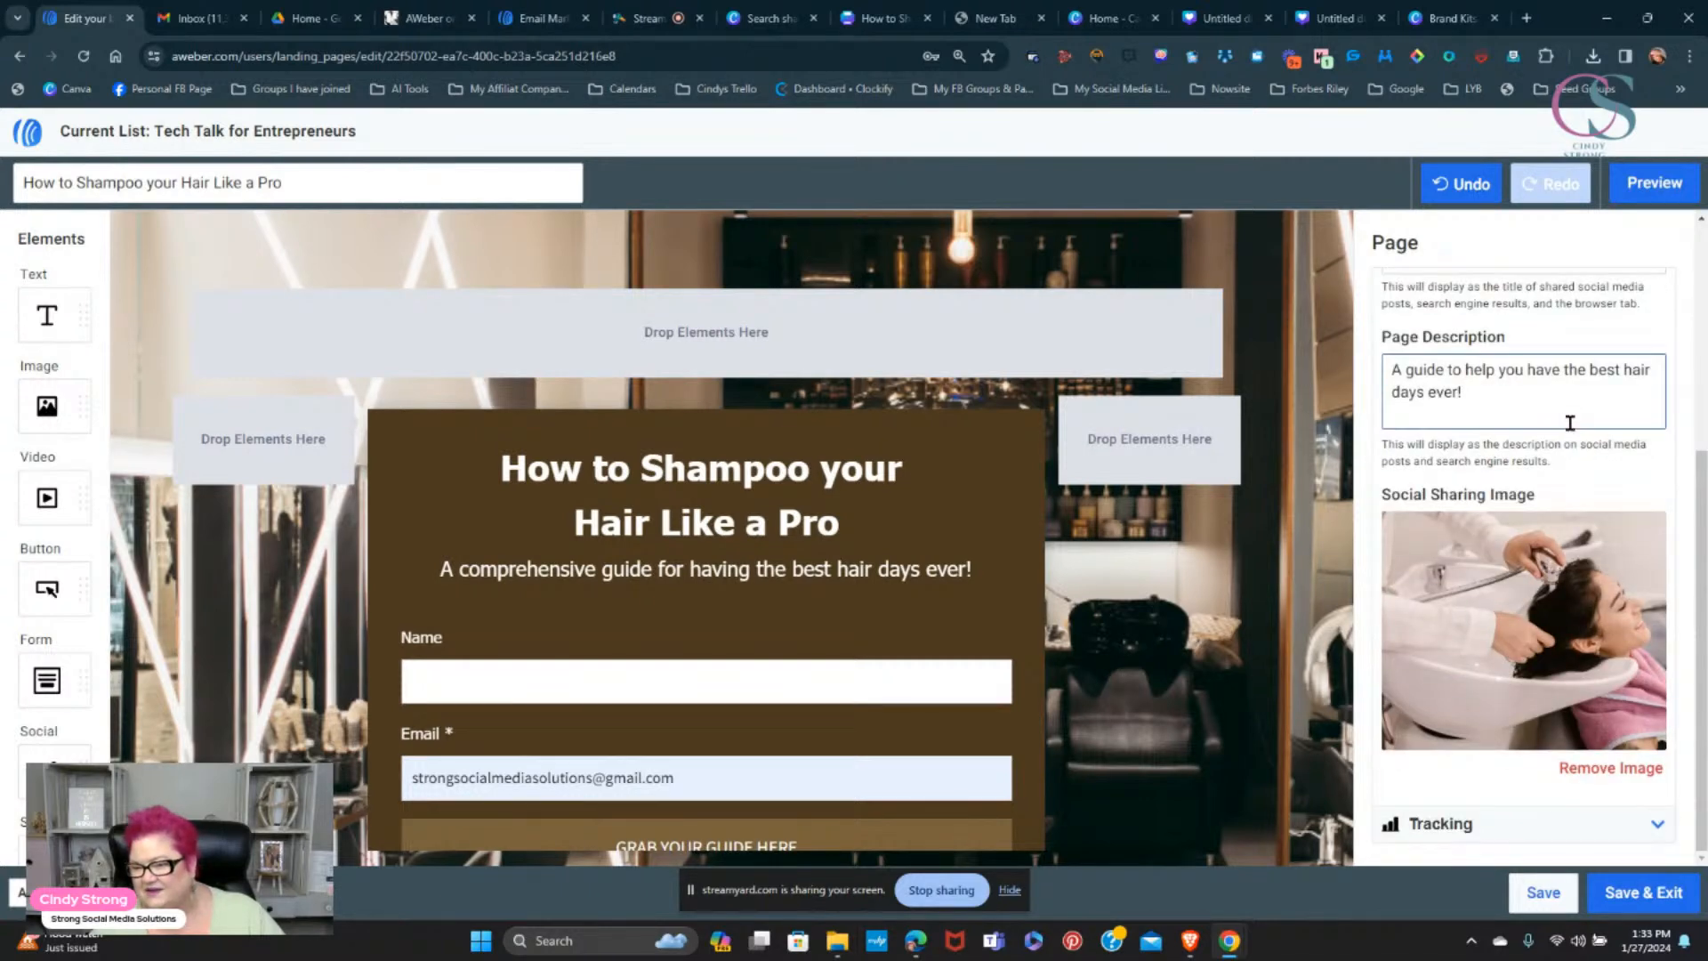
{"action": "scroll", "coordinate": [1569, 421], "scroll_direction": "up", "scroll_amount": 4}
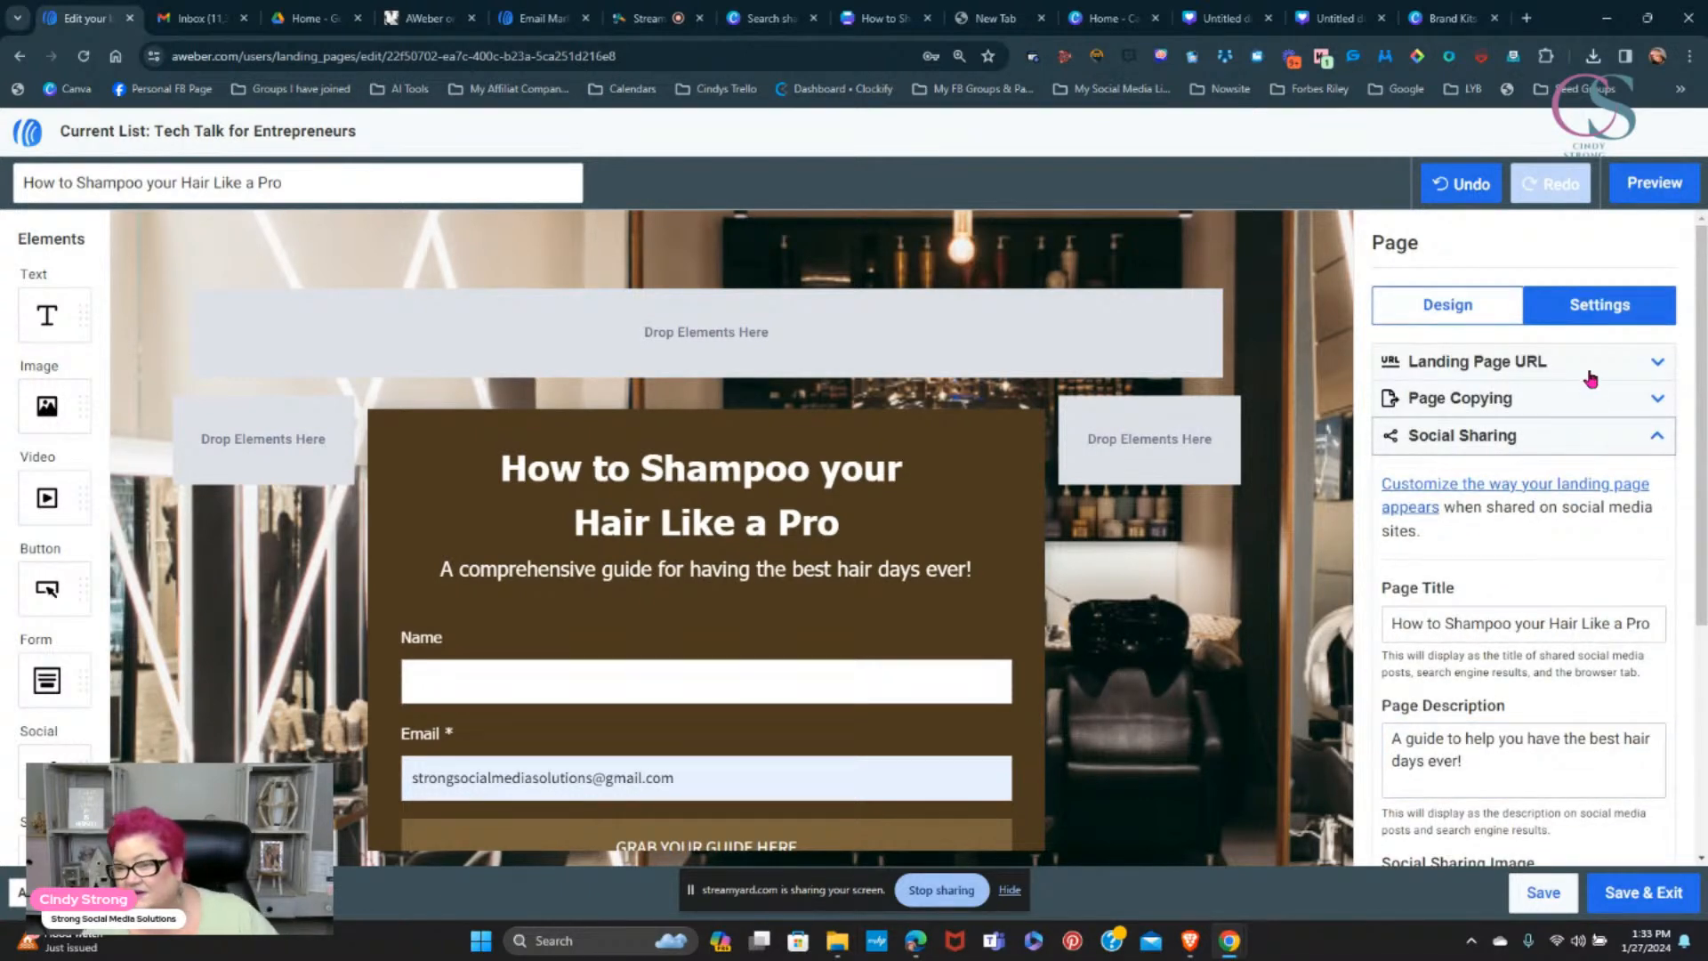
{"action": "scroll", "coordinate": [1548, 661], "scroll_direction": "down", "scroll_amount": 4}
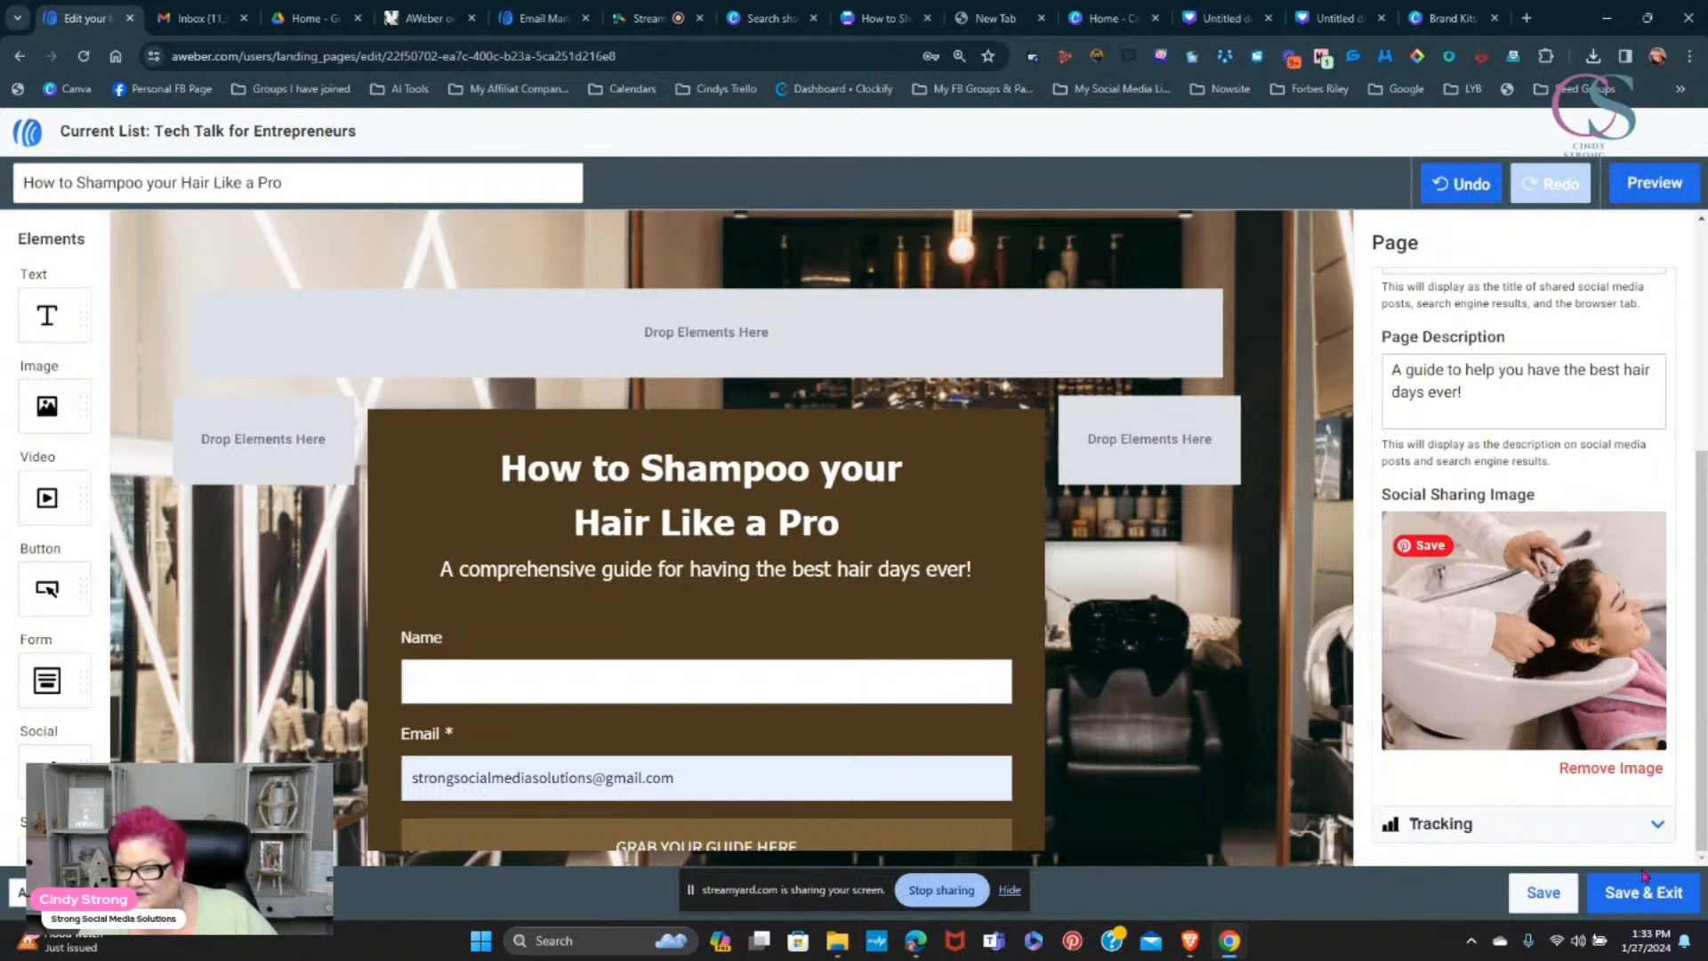
{"action": "left_click", "coordinate": [1539, 901]}
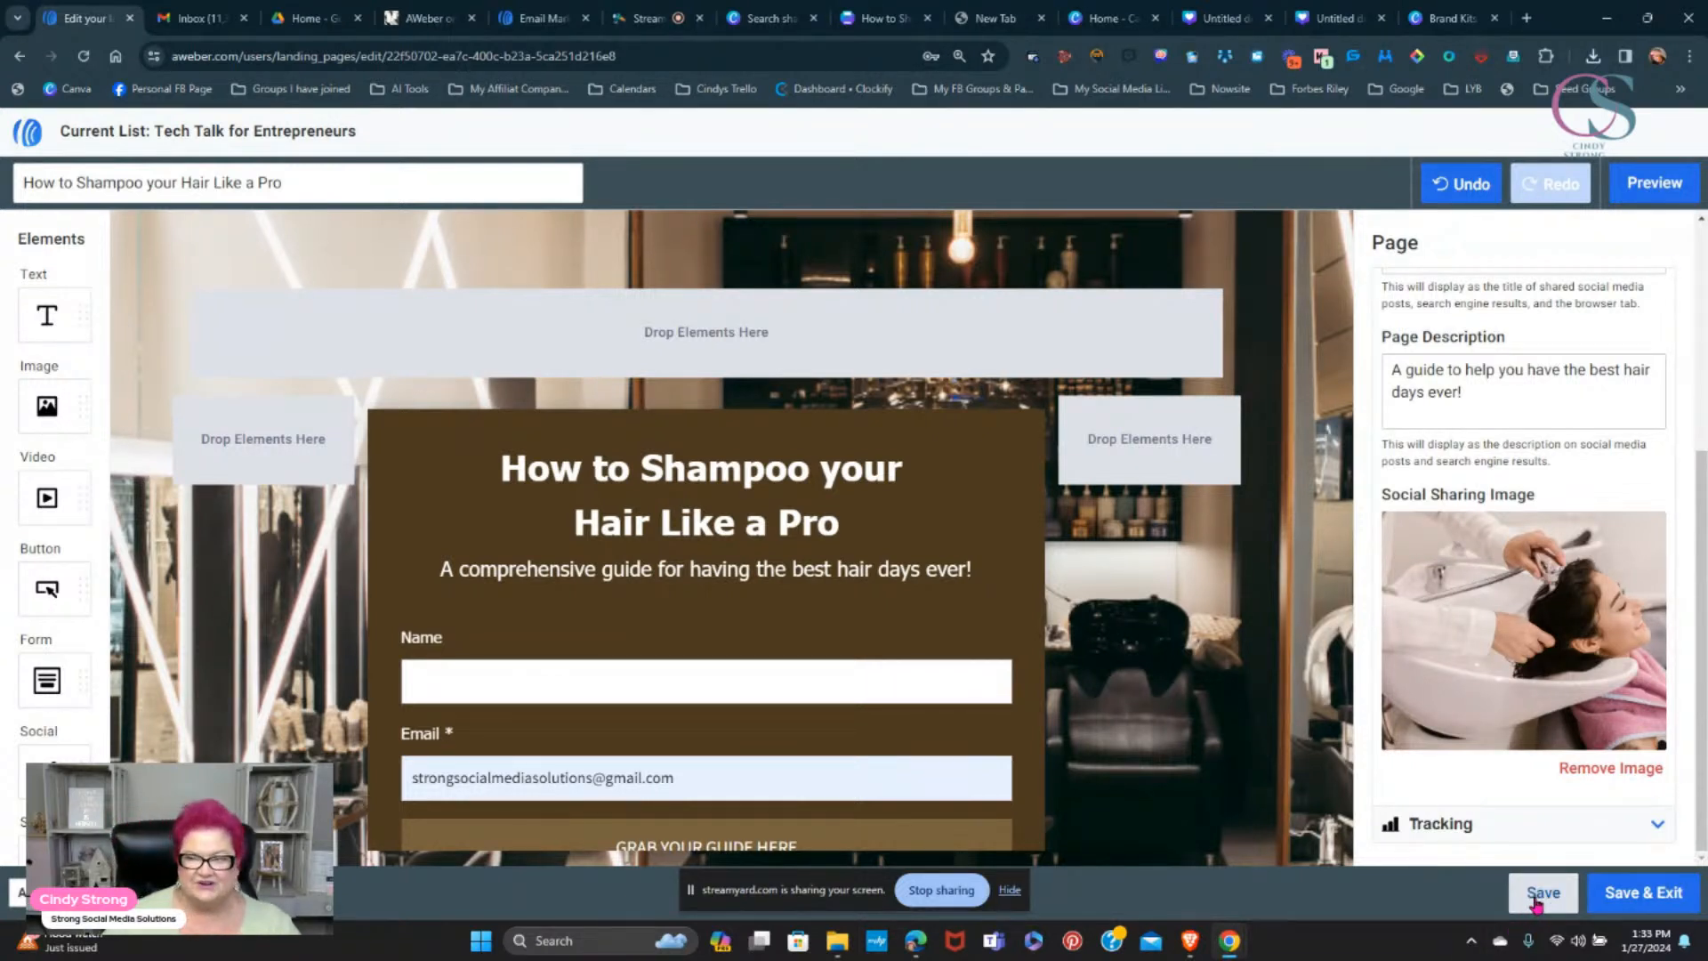
- Preview the landing page in its desktop and mobile versions, and look over the heading column's settings in the editor
{"action": "left_click", "coordinate": [1660, 183]}
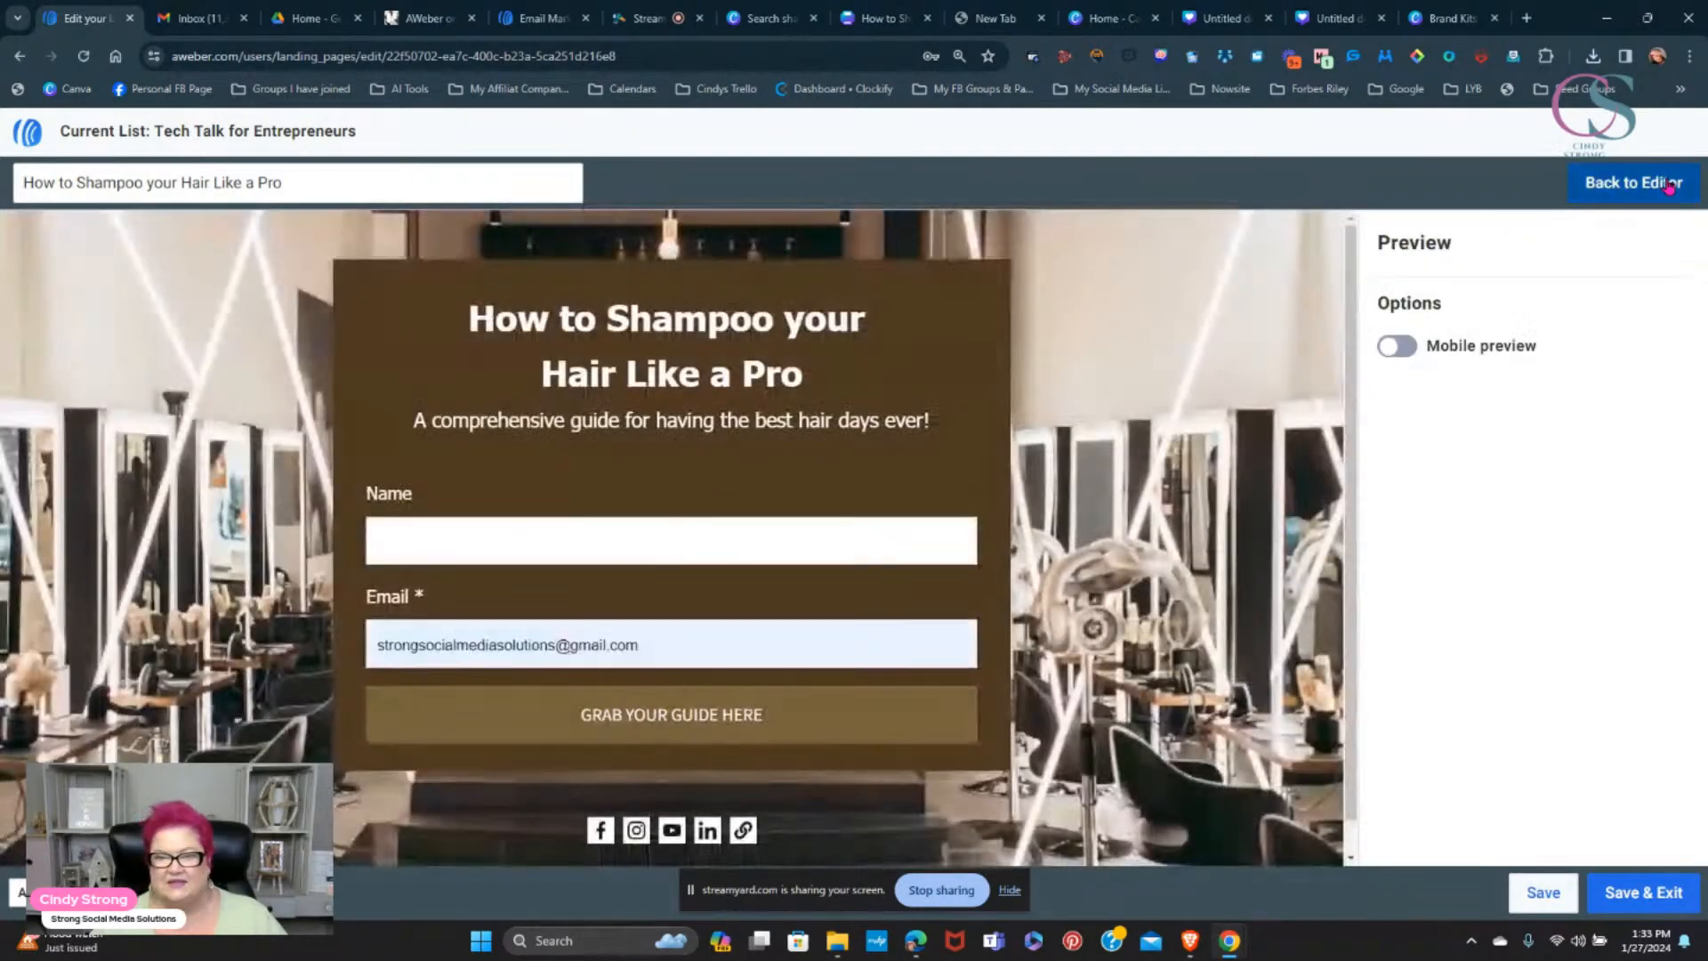
{"action": "left_click", "coordinate": [1393, 347]}
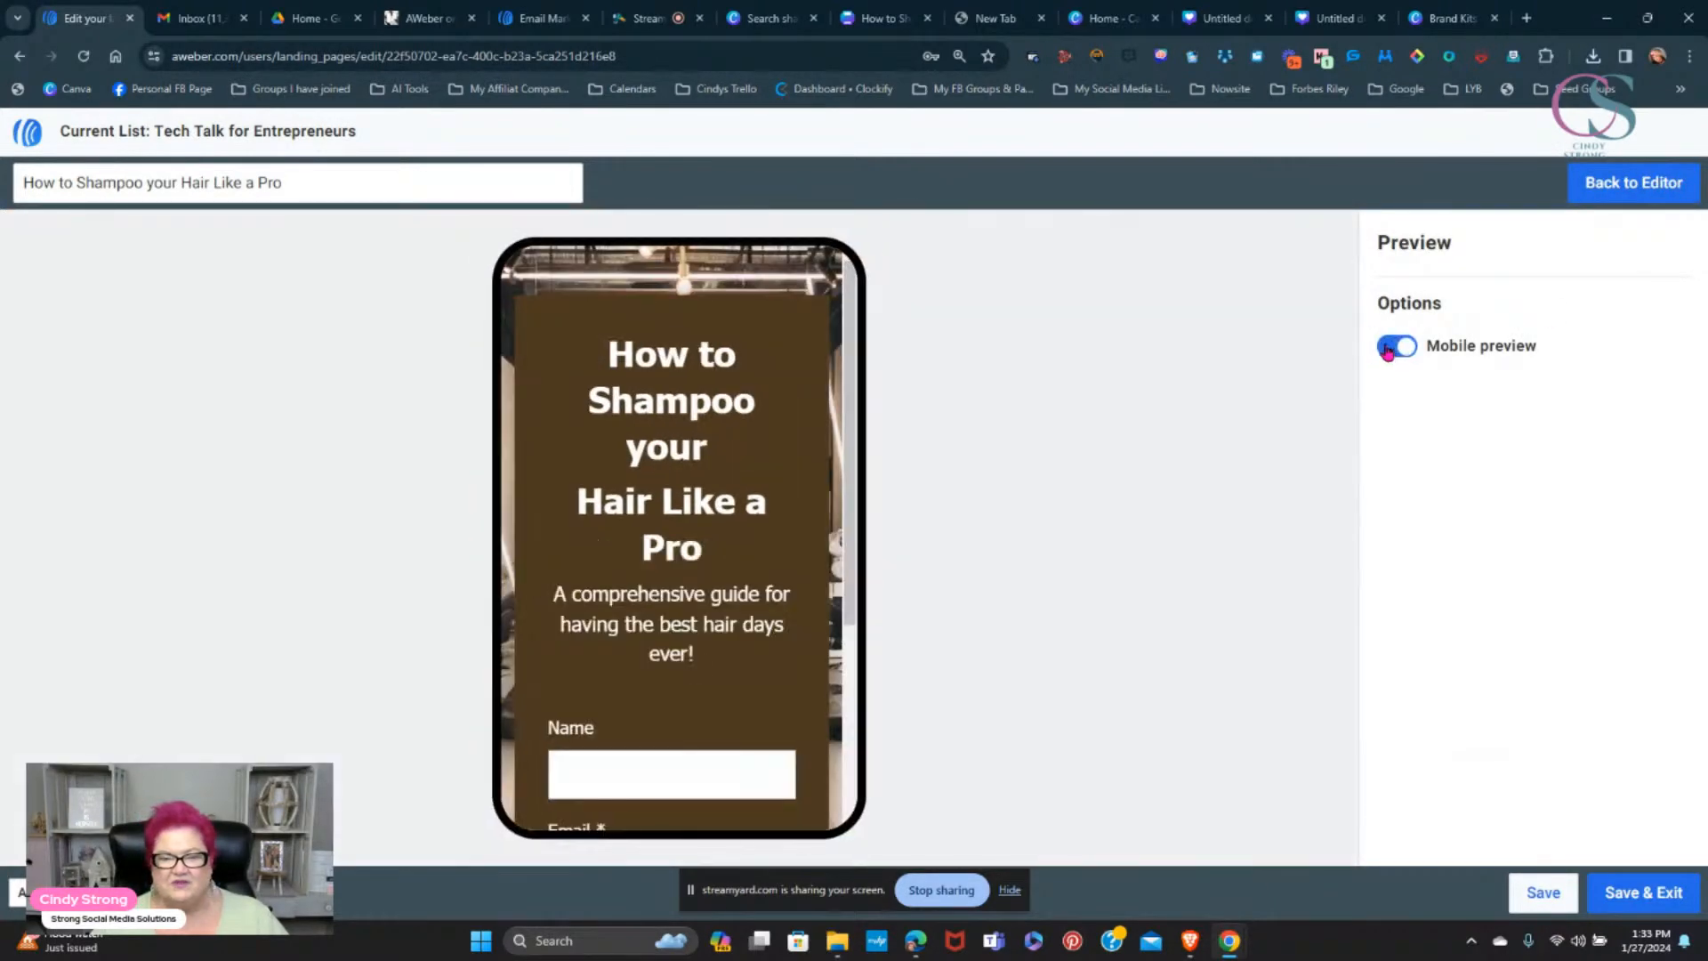
{"action": "mouse_move", "coordinate": [854, 365]}
{"action": "left_mouse_down"}
{"action": "mouse_move", "coordinate": [841, 584]}
{"action": "mouse_move", "coordinate": [848, 345]}
{"action": "left_mouse_up"}
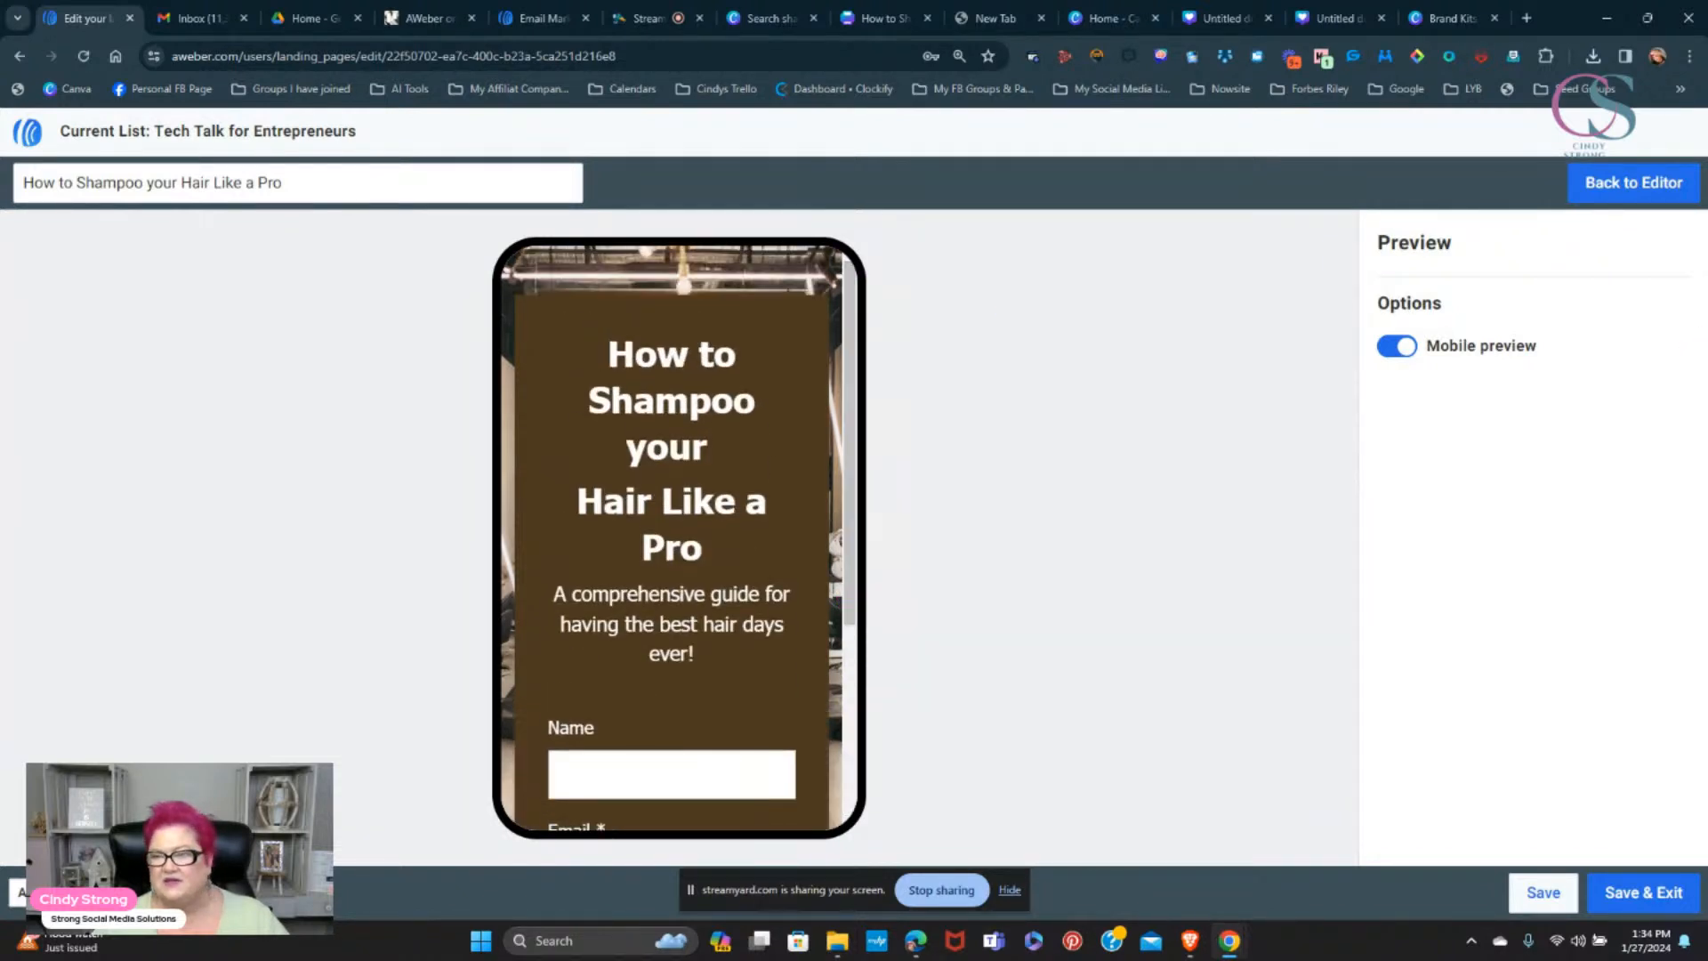
{"action": "left_click", "coordinate": [1650, 184]}
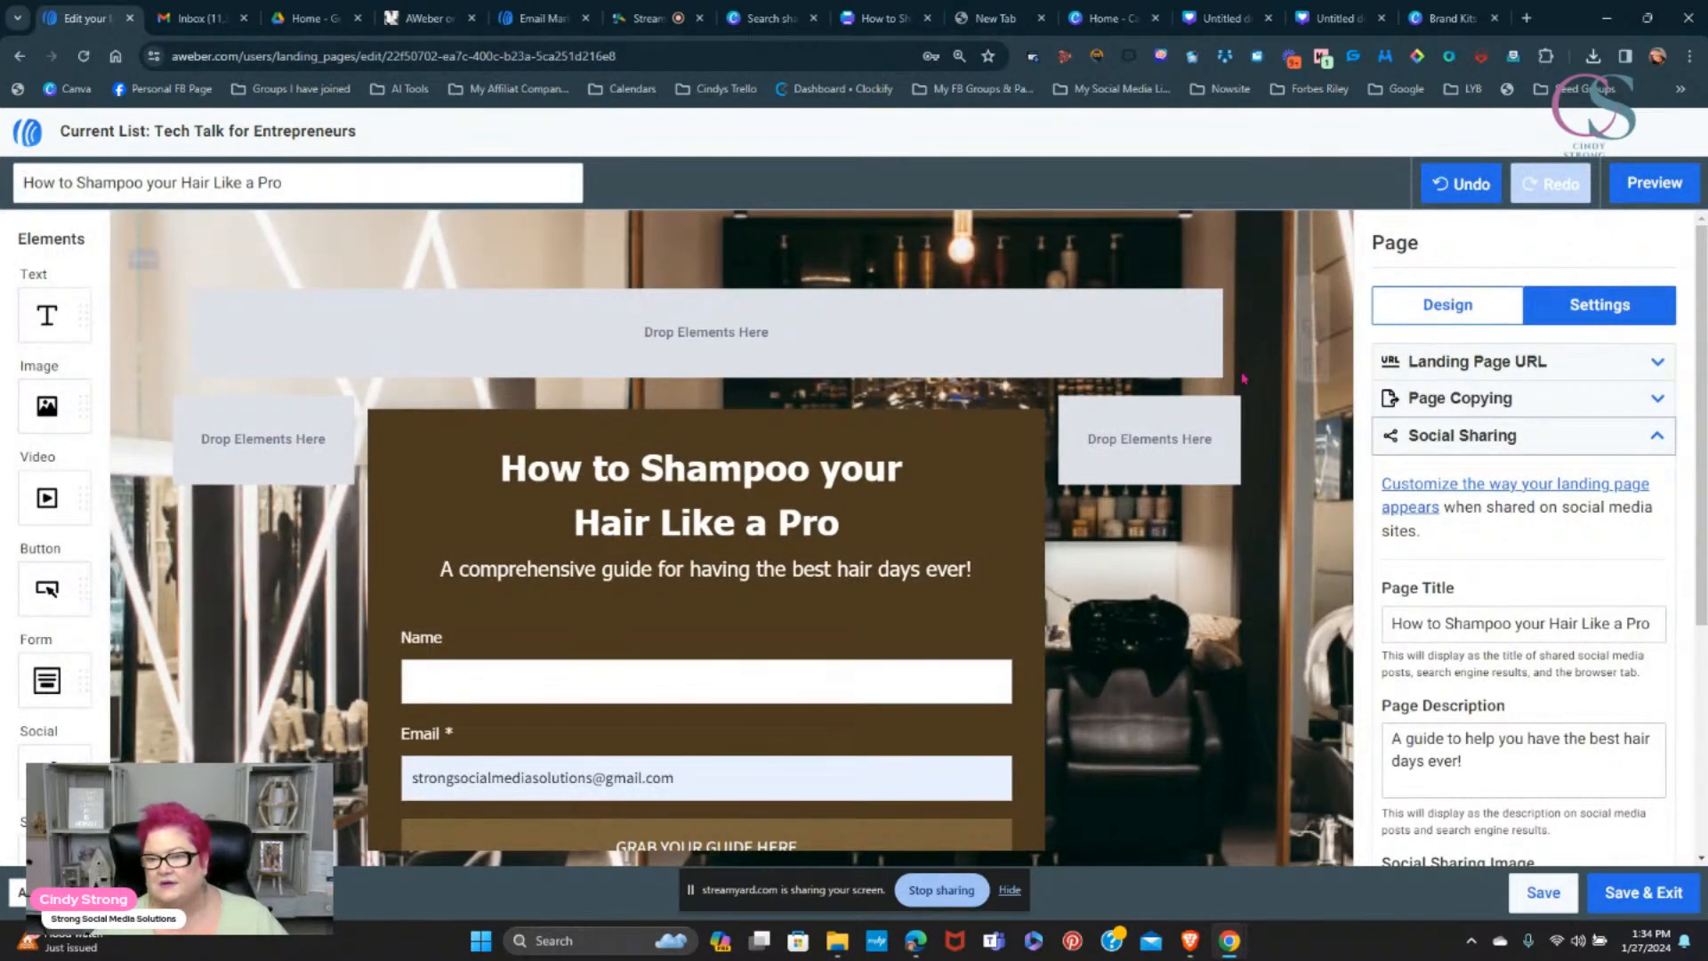
{"action": "left_click", "coordinate": [960, 492]}
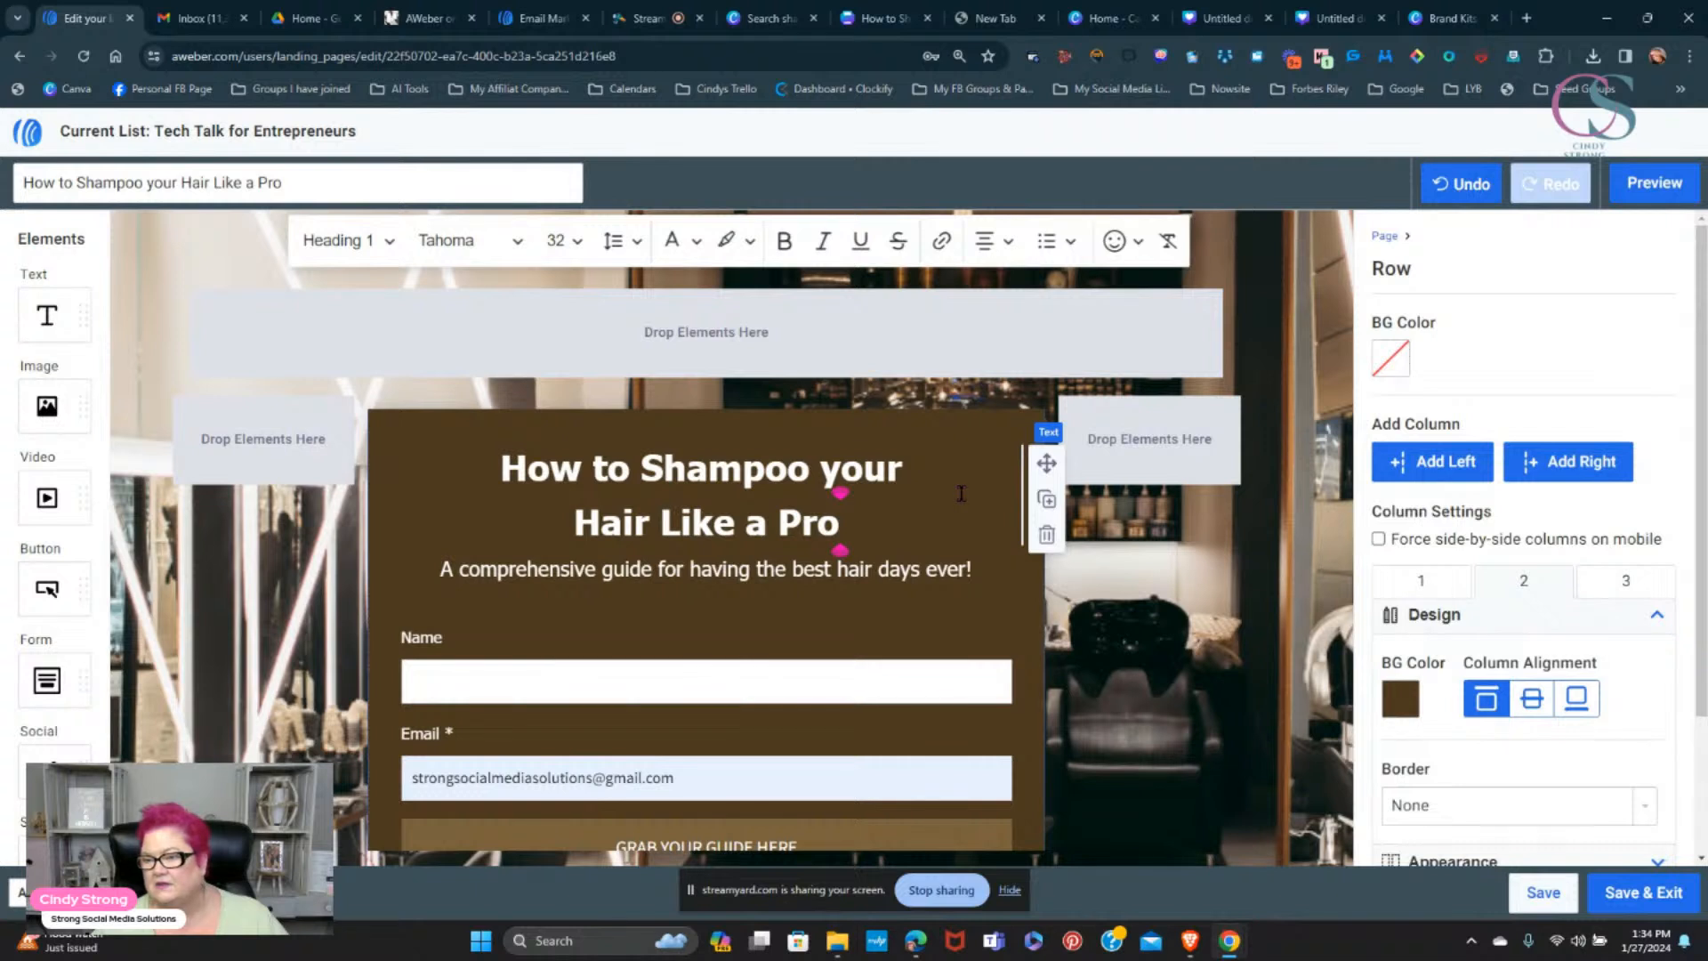
{"action": "scroll", "coordinate": [1512, 772], "scroll_direction": "down", "scroll_amount": 2}
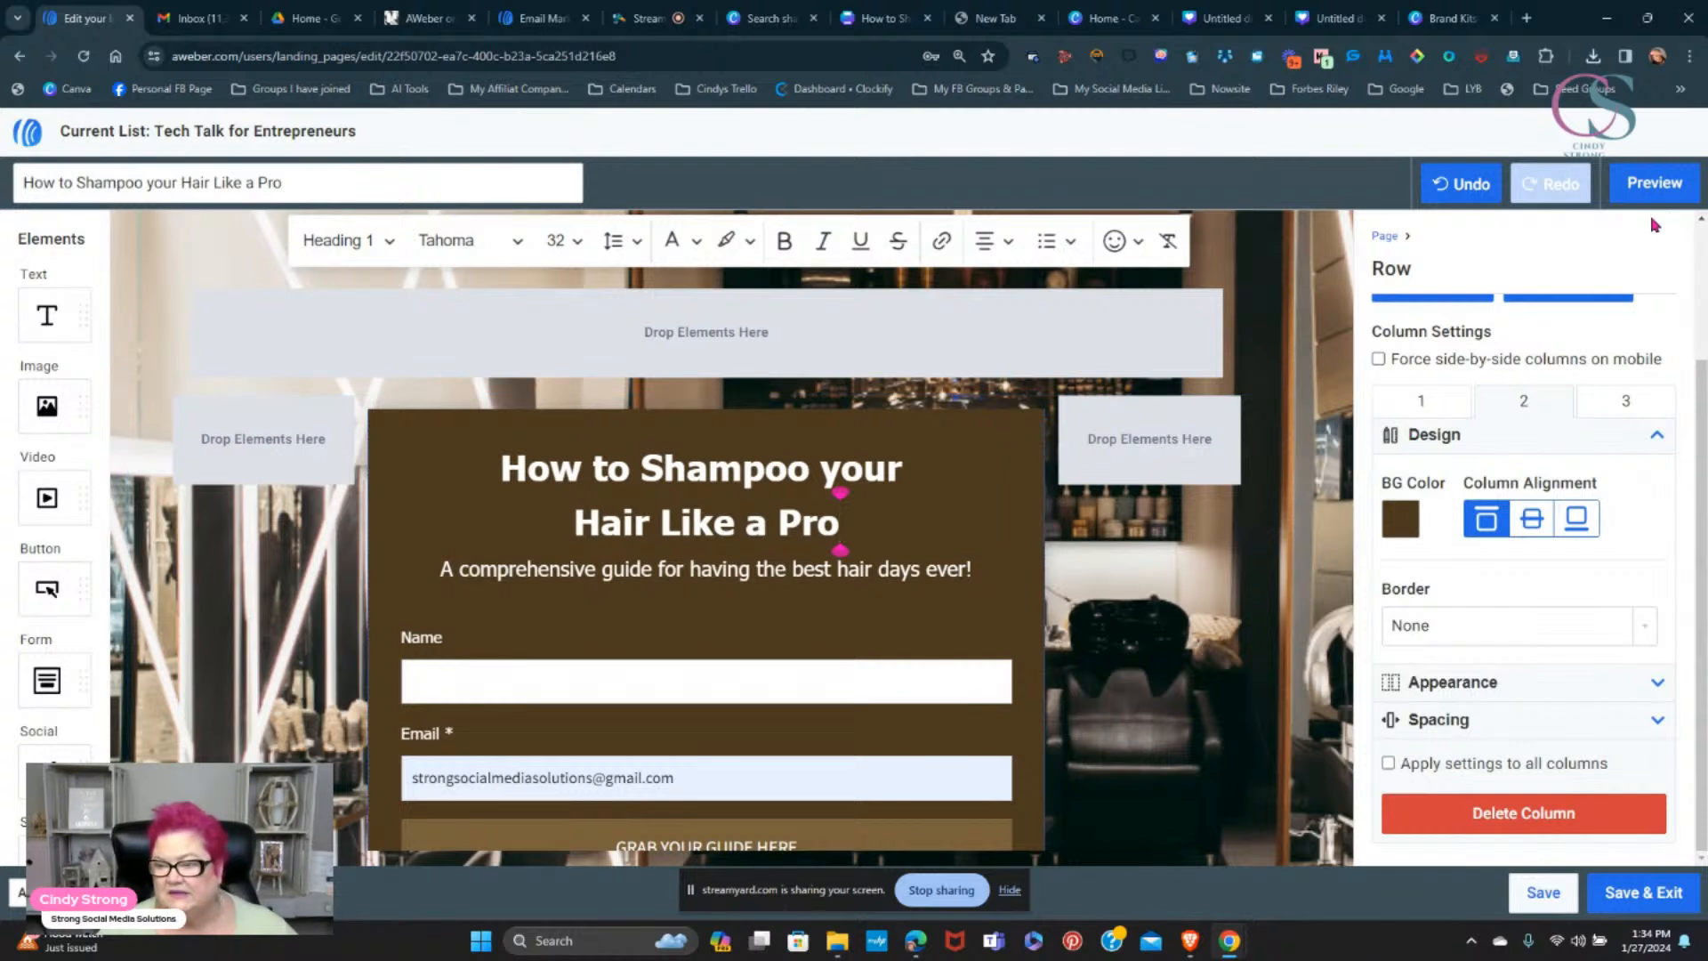
- Save and exit the editor to publish the "How to Shampoo your Hair Like a Pro" landing page, and copy its URL
{"action": "left_click", "coordinate": [1660, 900]}
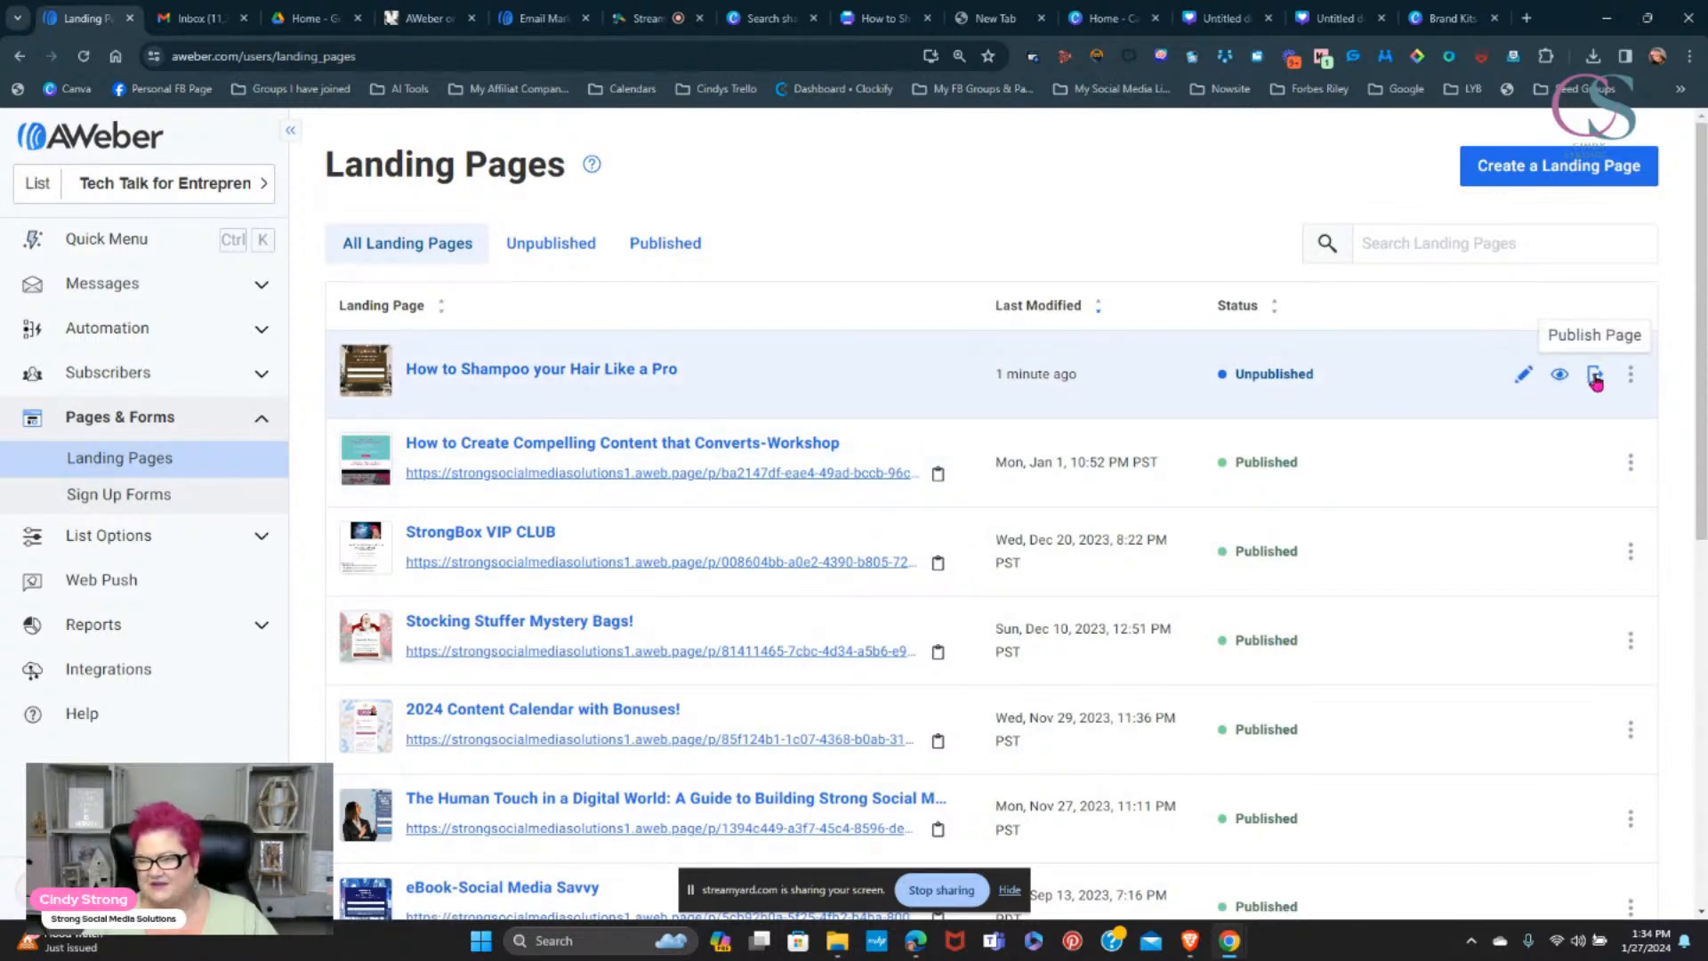
{"action": "left_click", "coordinate": [1594, 378]}
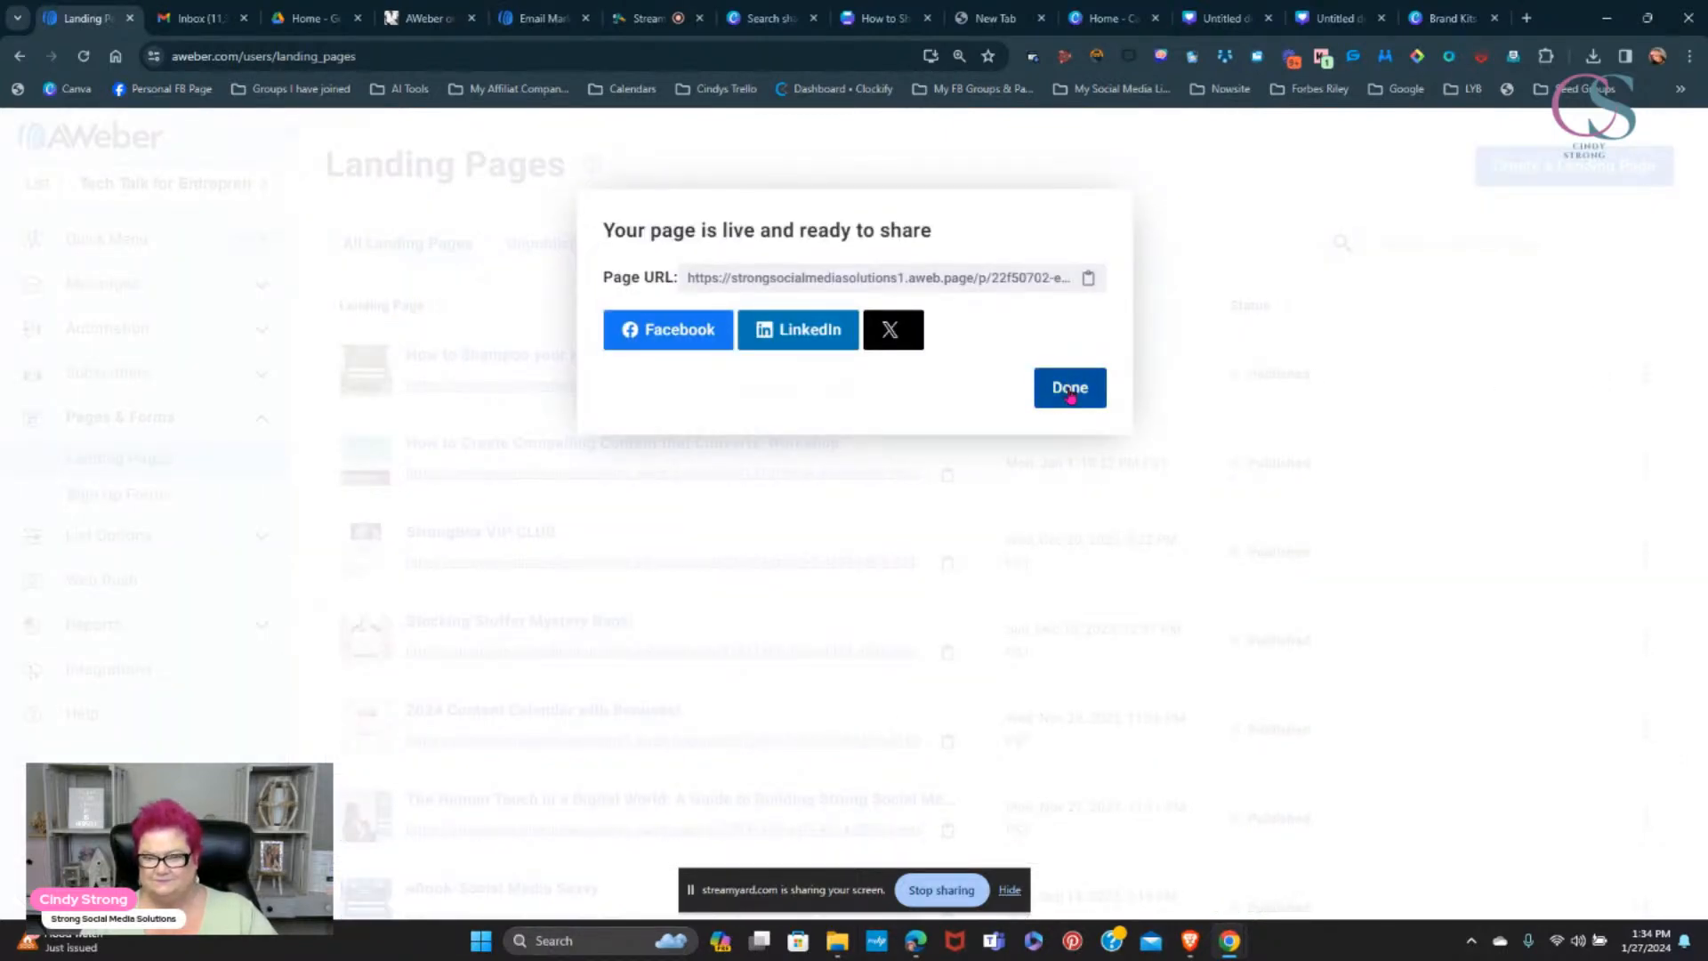
{"action": "left_click", "coordinate": [1070, 389]}
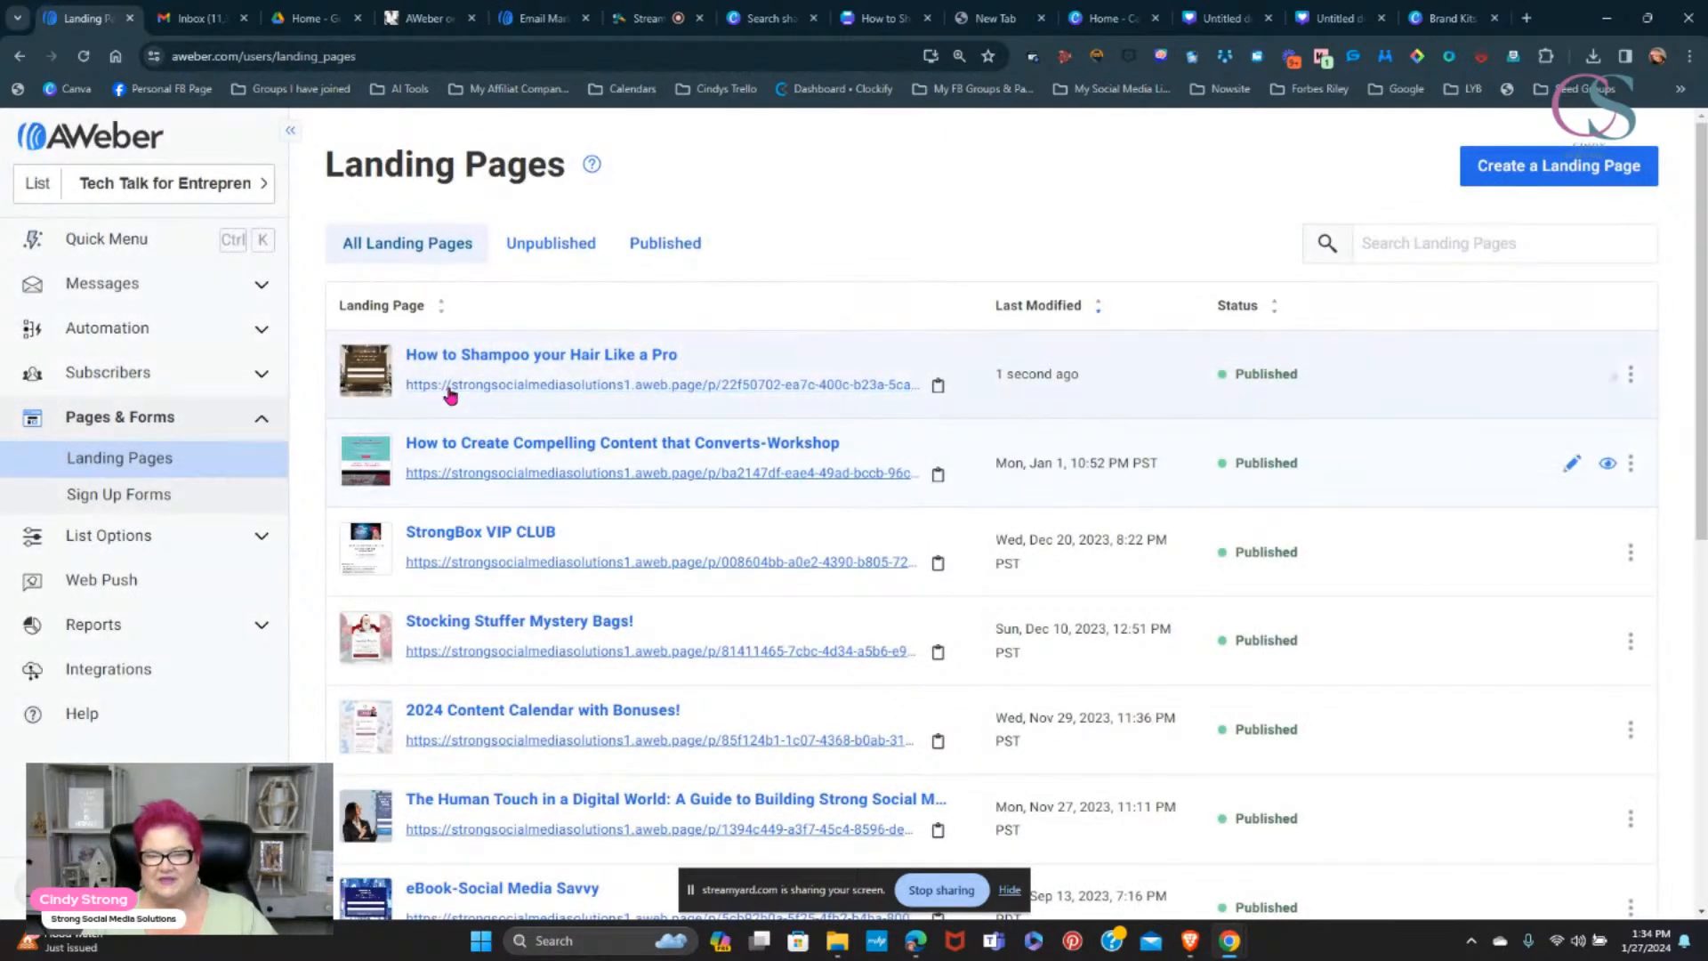
{"action": "left_click", "coordinate": [938, 389]}
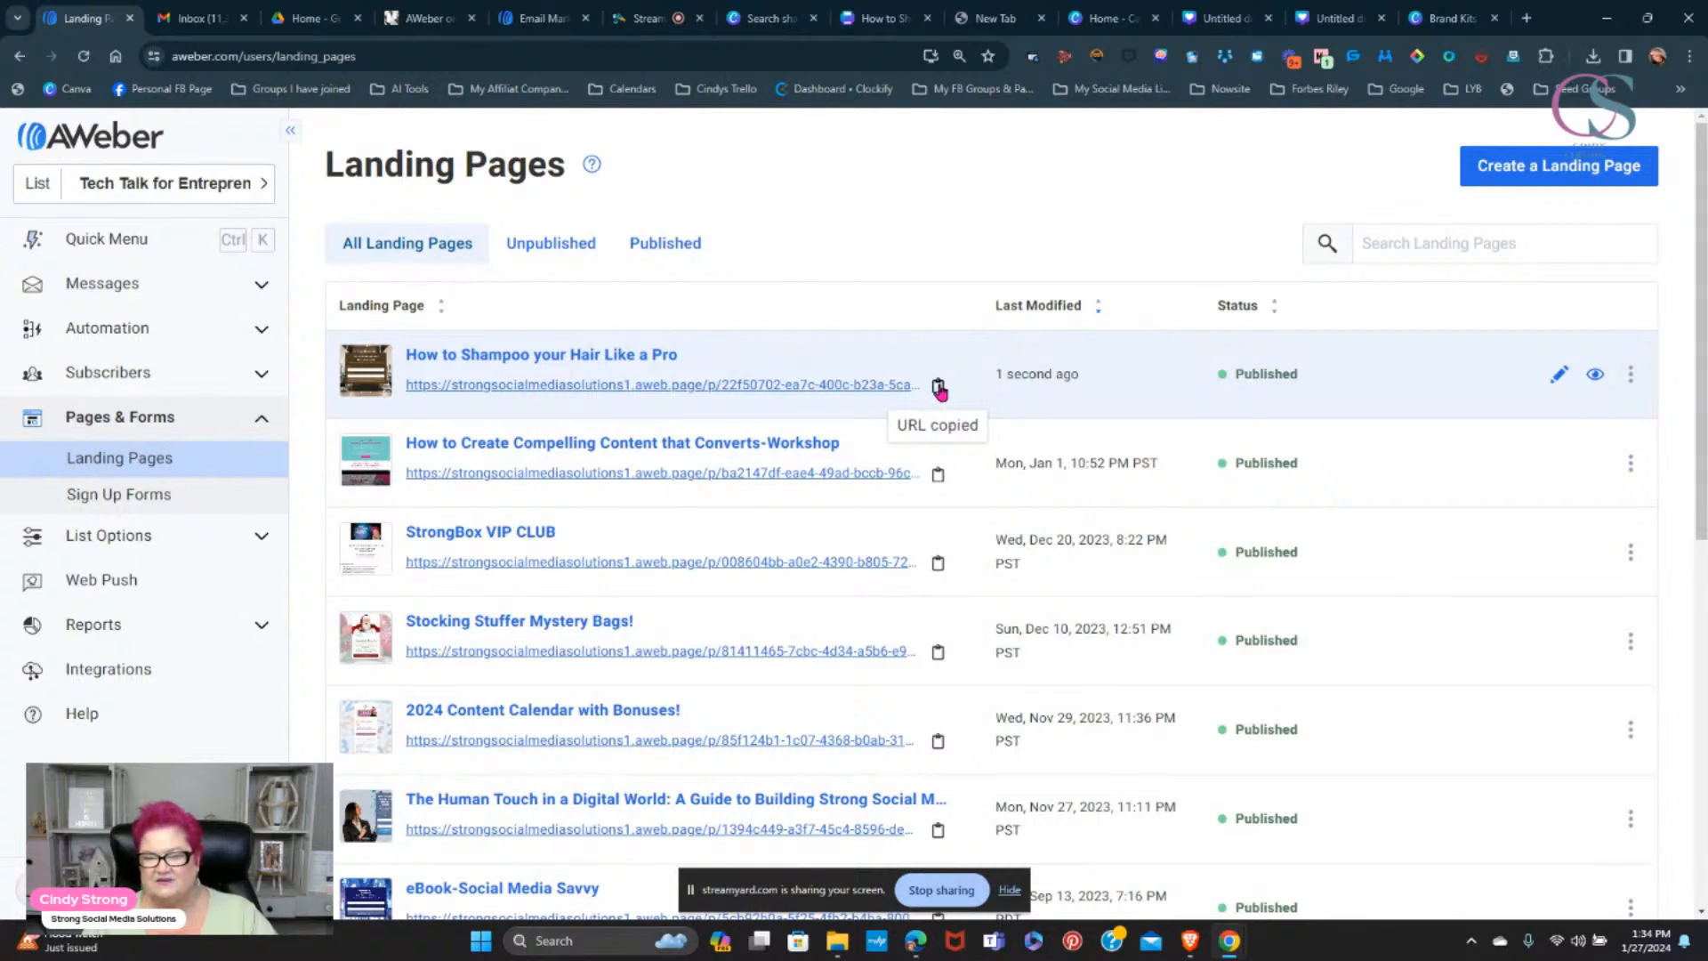
- Open tinyurl.com in a new browser tab and paste the copied landing page URL as the long link to shorten
{"action": "left_click", "coordinate": [1526, 18]}
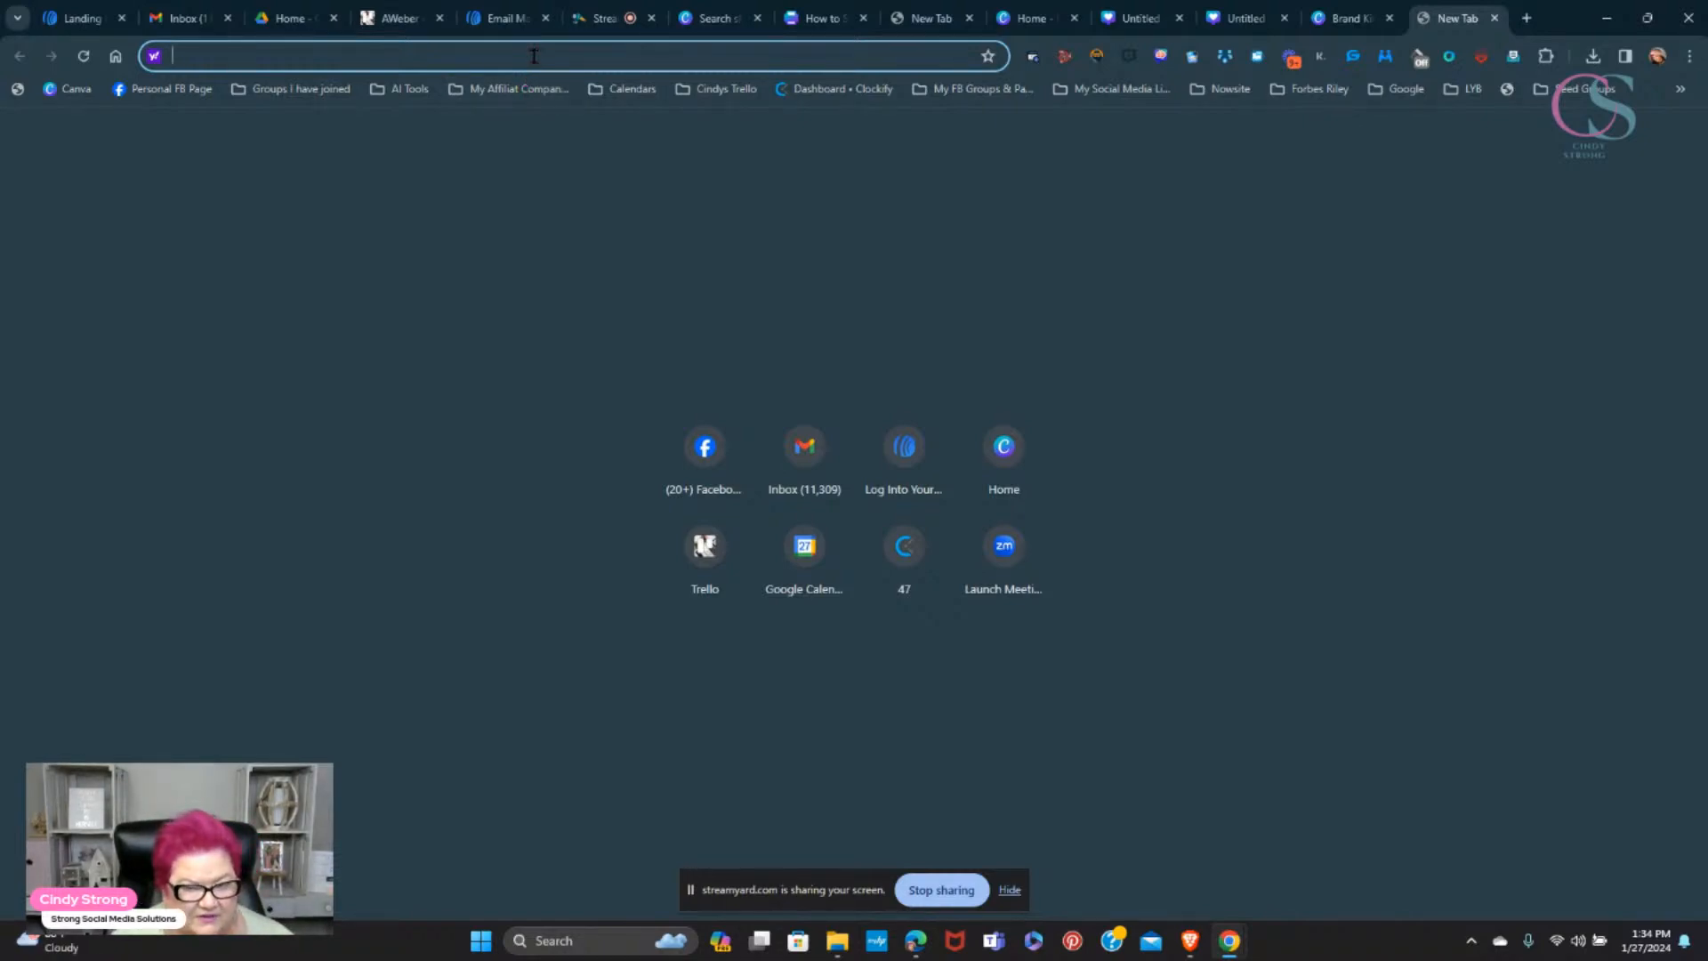
{"action": "type", "text": "ti"}
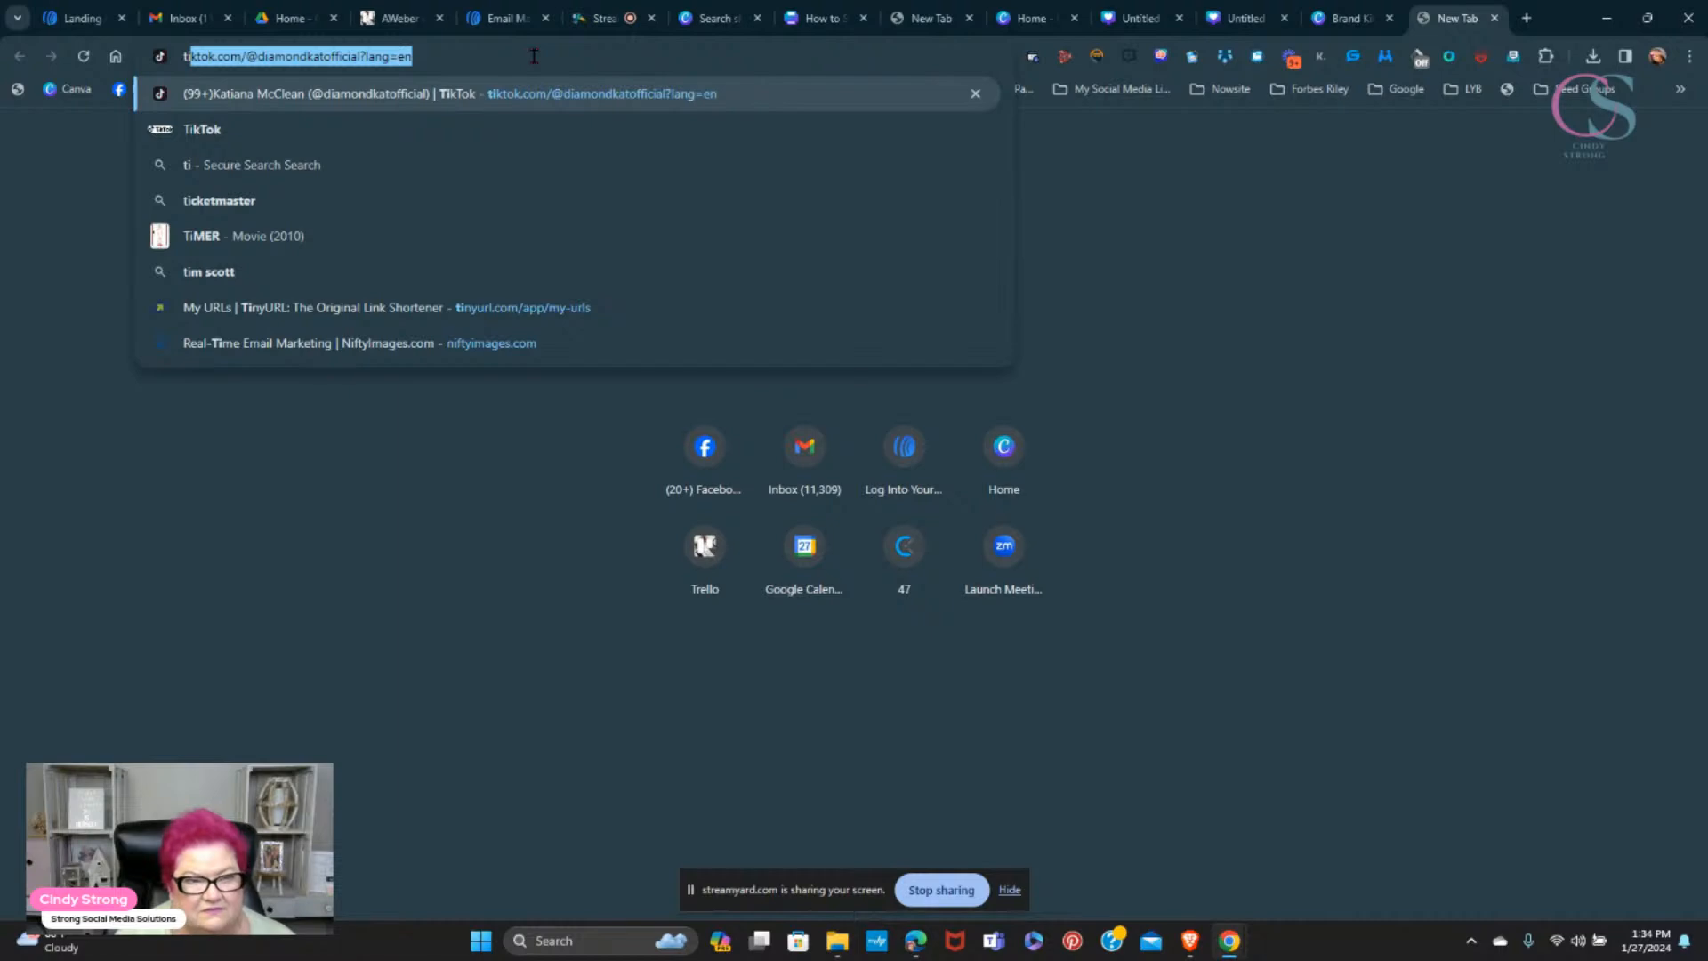
{"action": "type", "text": "nyu"}
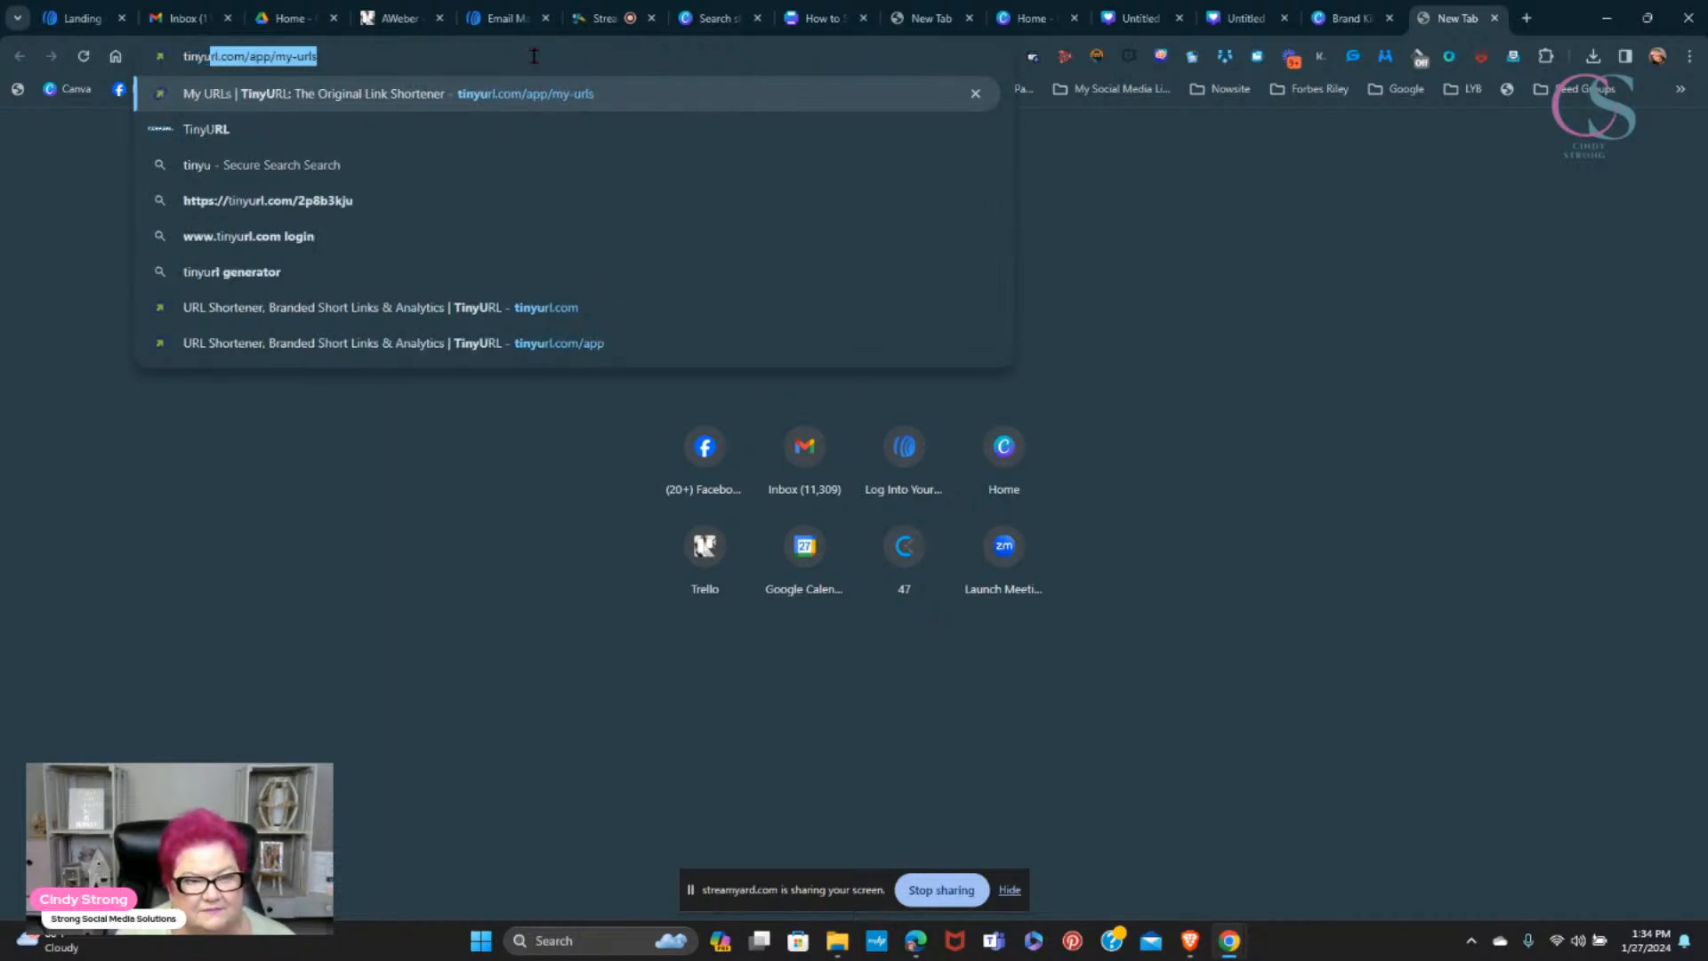
{"action": "type", "text": "rl.com"}
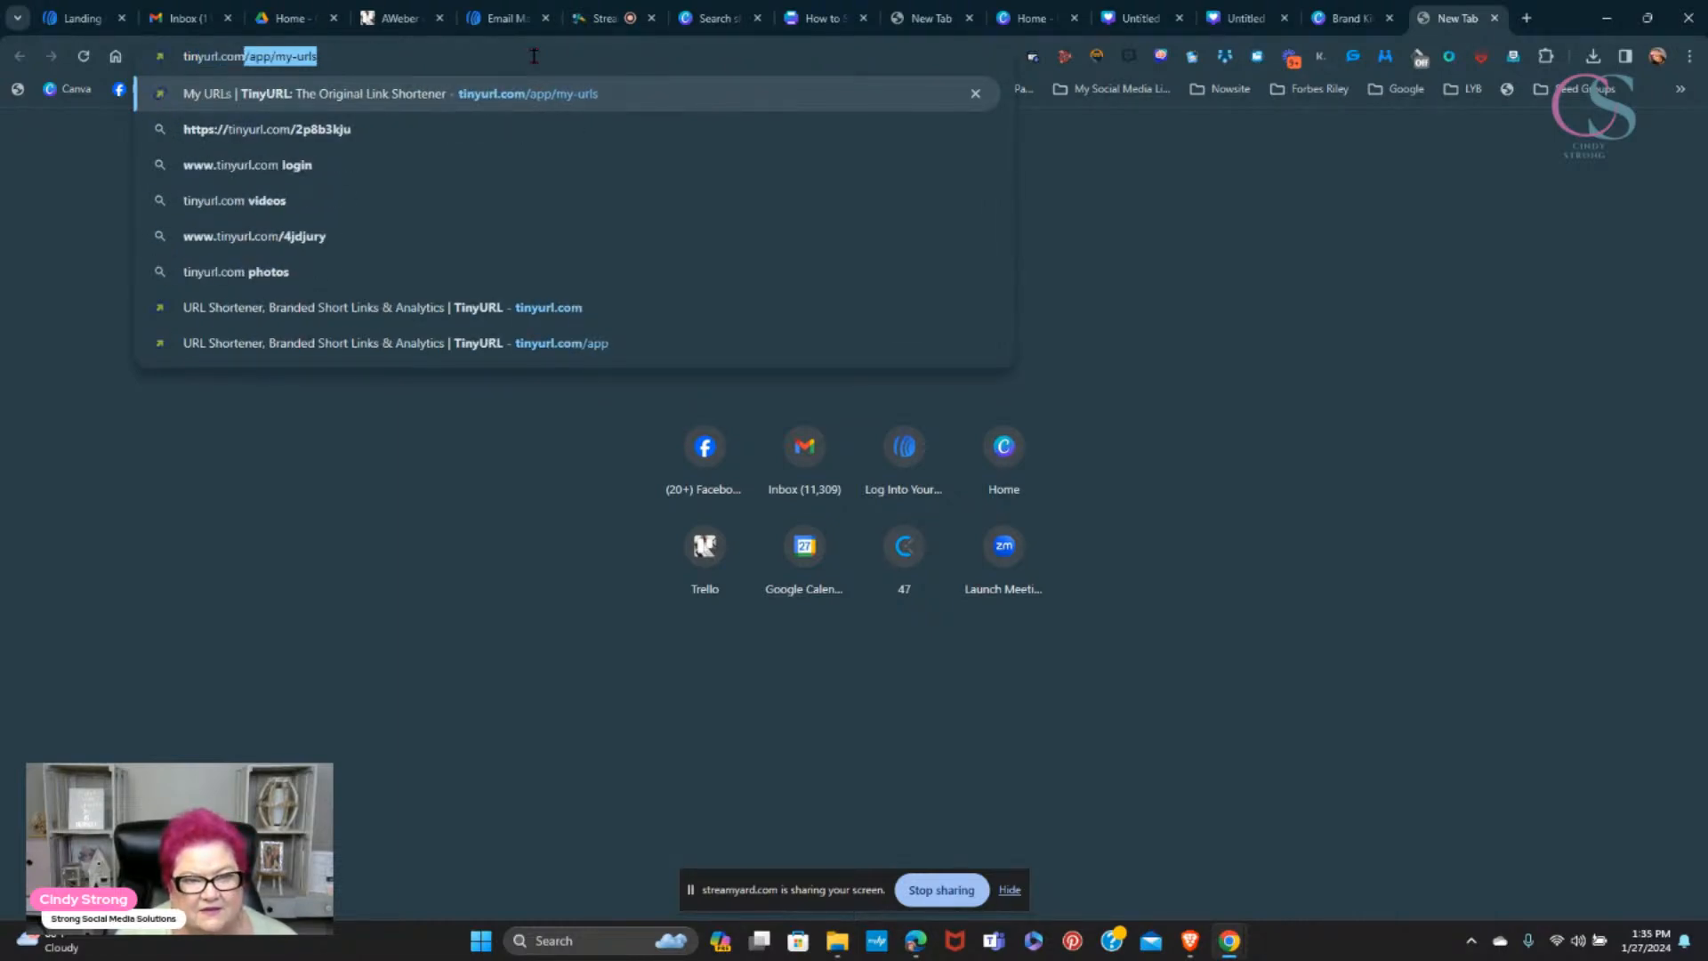
{"action": "key", "text": "Return"}
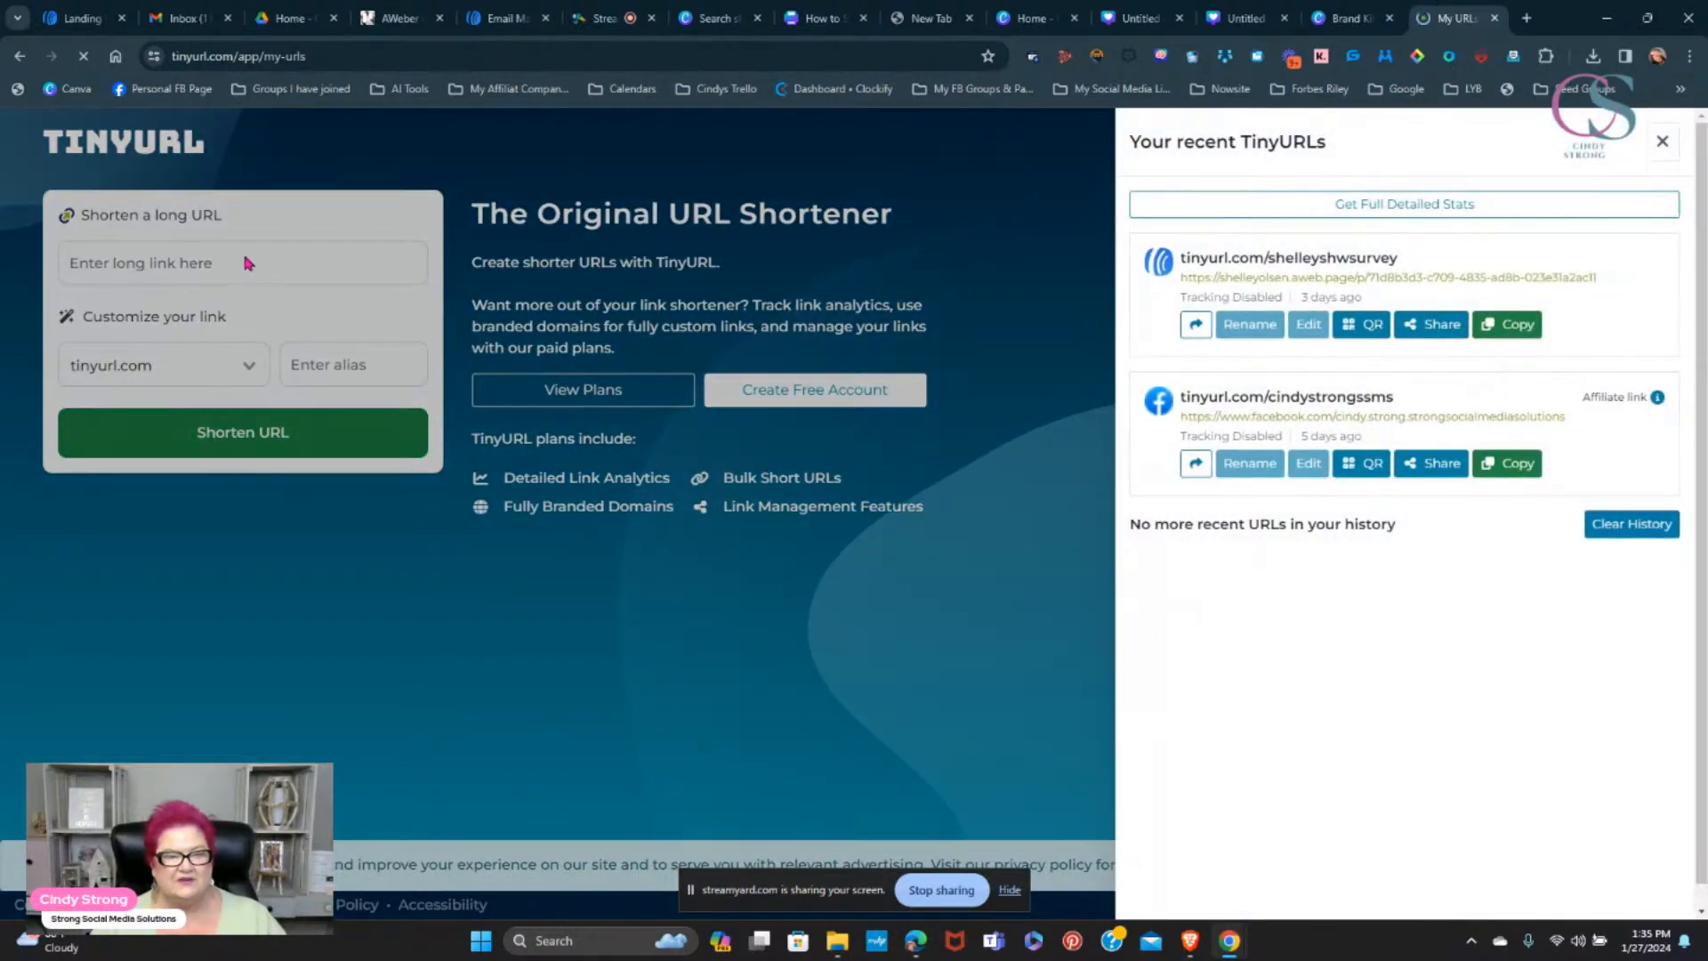
{"action": "left_click", "coordinate": [238, 255]}
{"action": "left_click", "coordinate": [205, 264]}
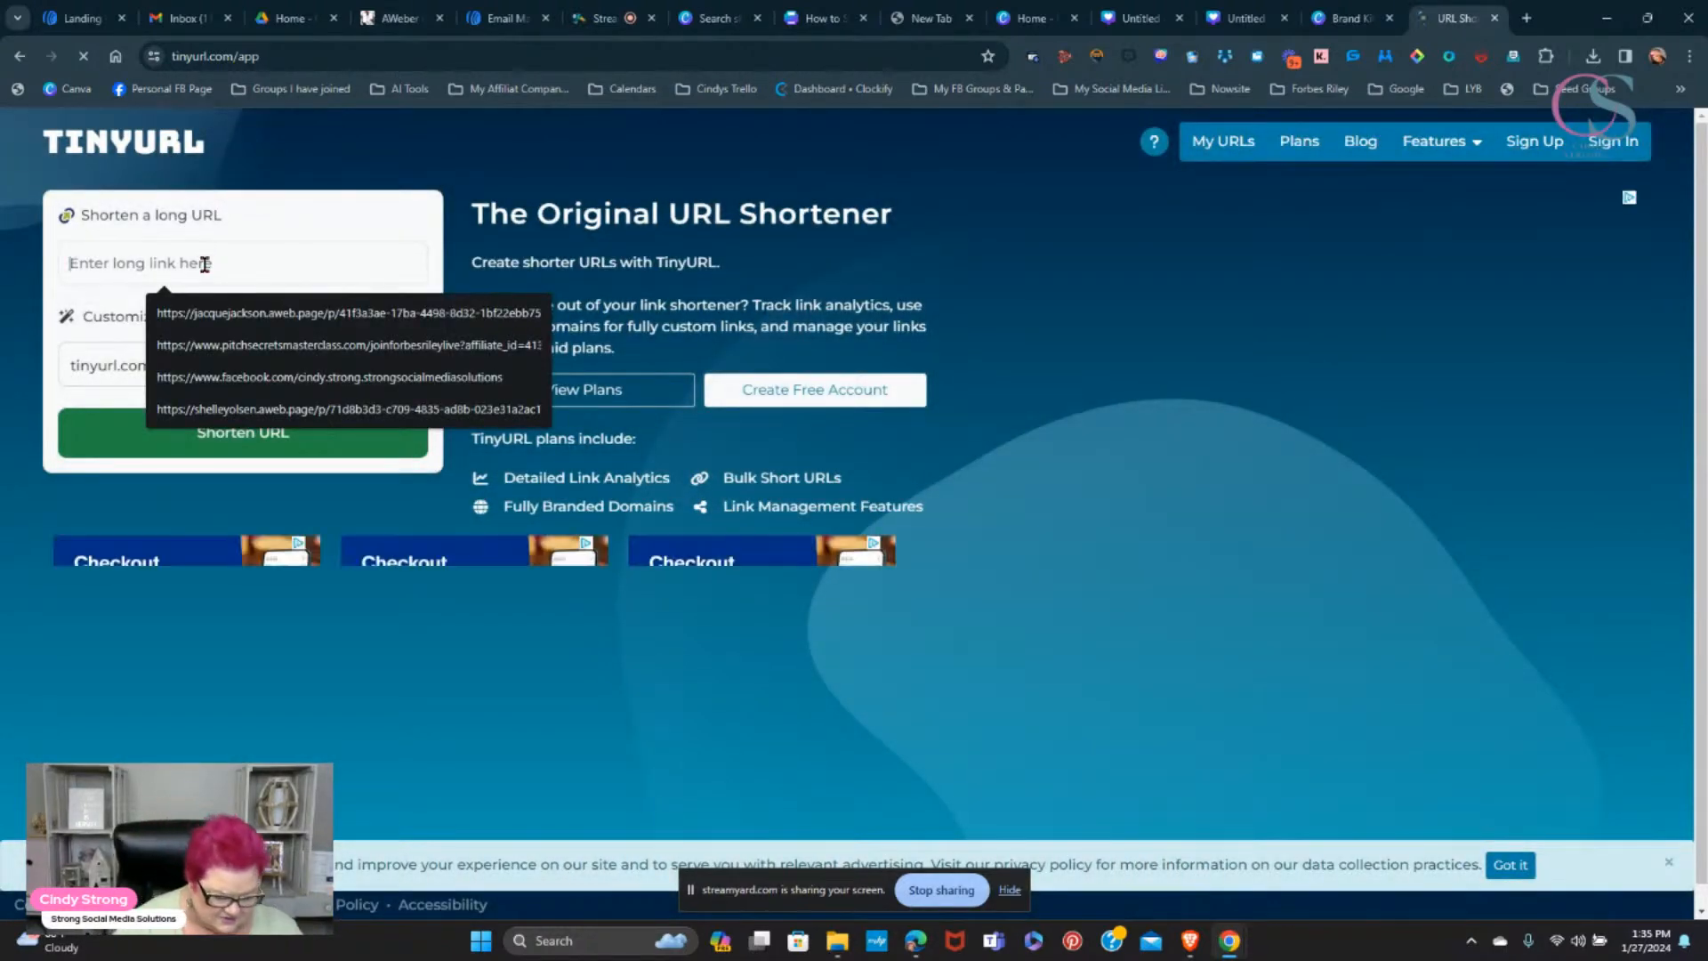
{"action": "key", "text": "ctrl+v"}
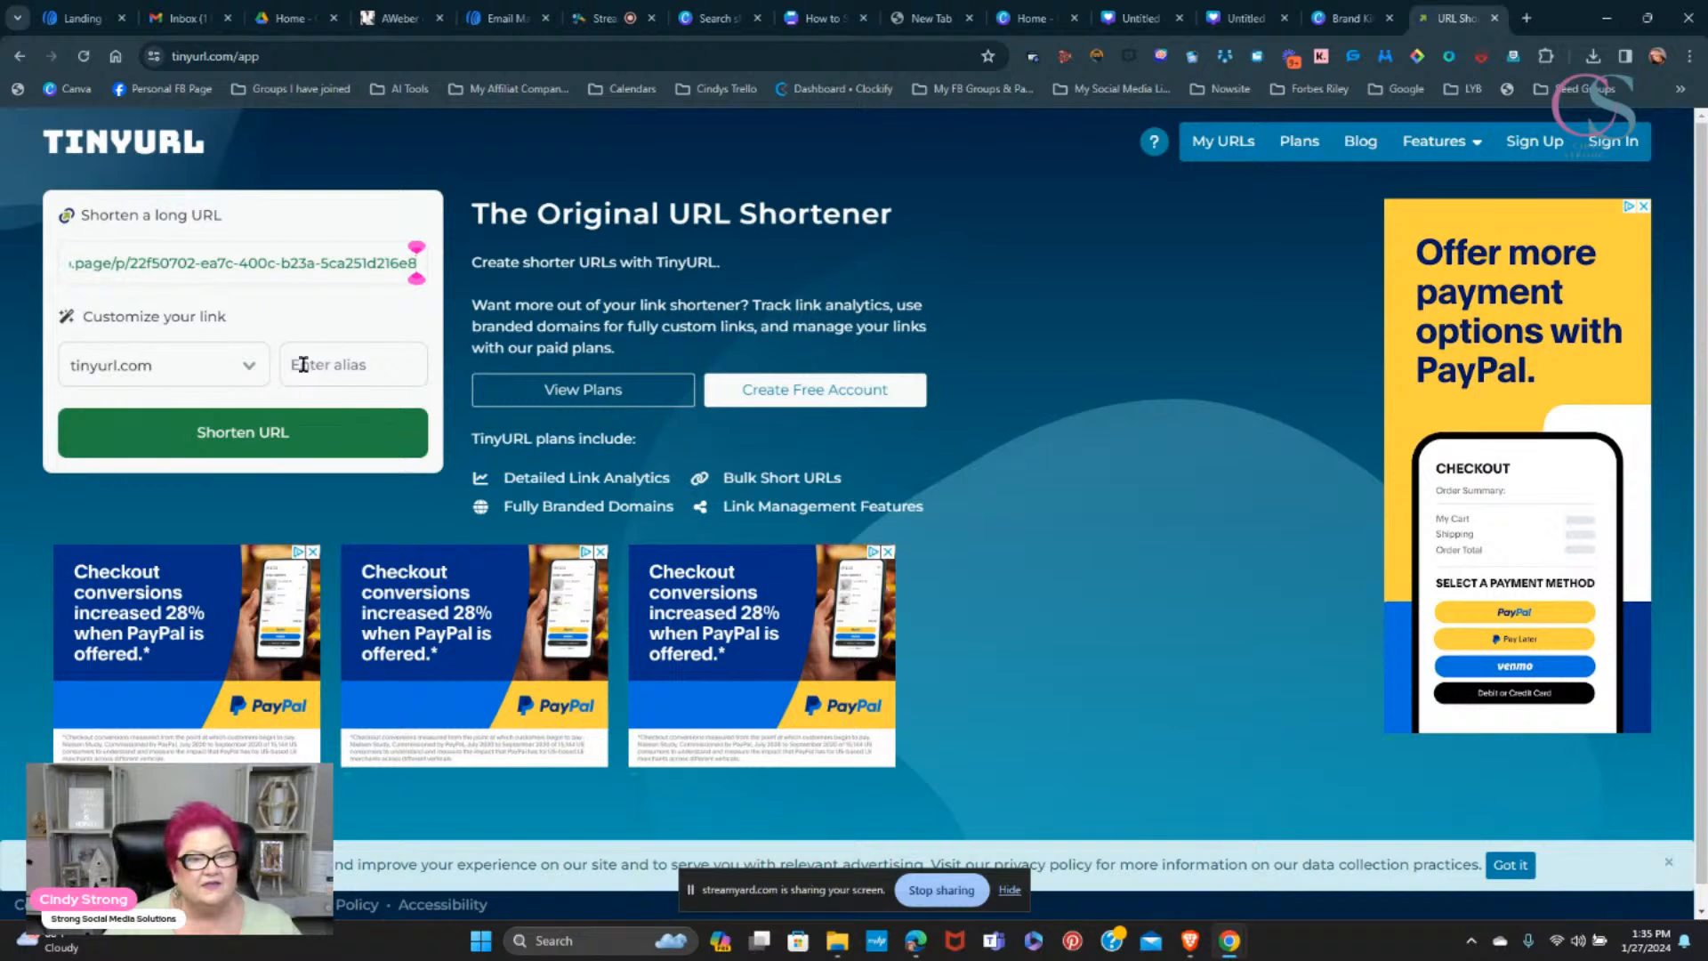
- Set the custom alias to Howtoshampoolikeapro, shorten the URL, and copy the resulting short link
{"action": "left_click", "coordinate": [295, 363]}
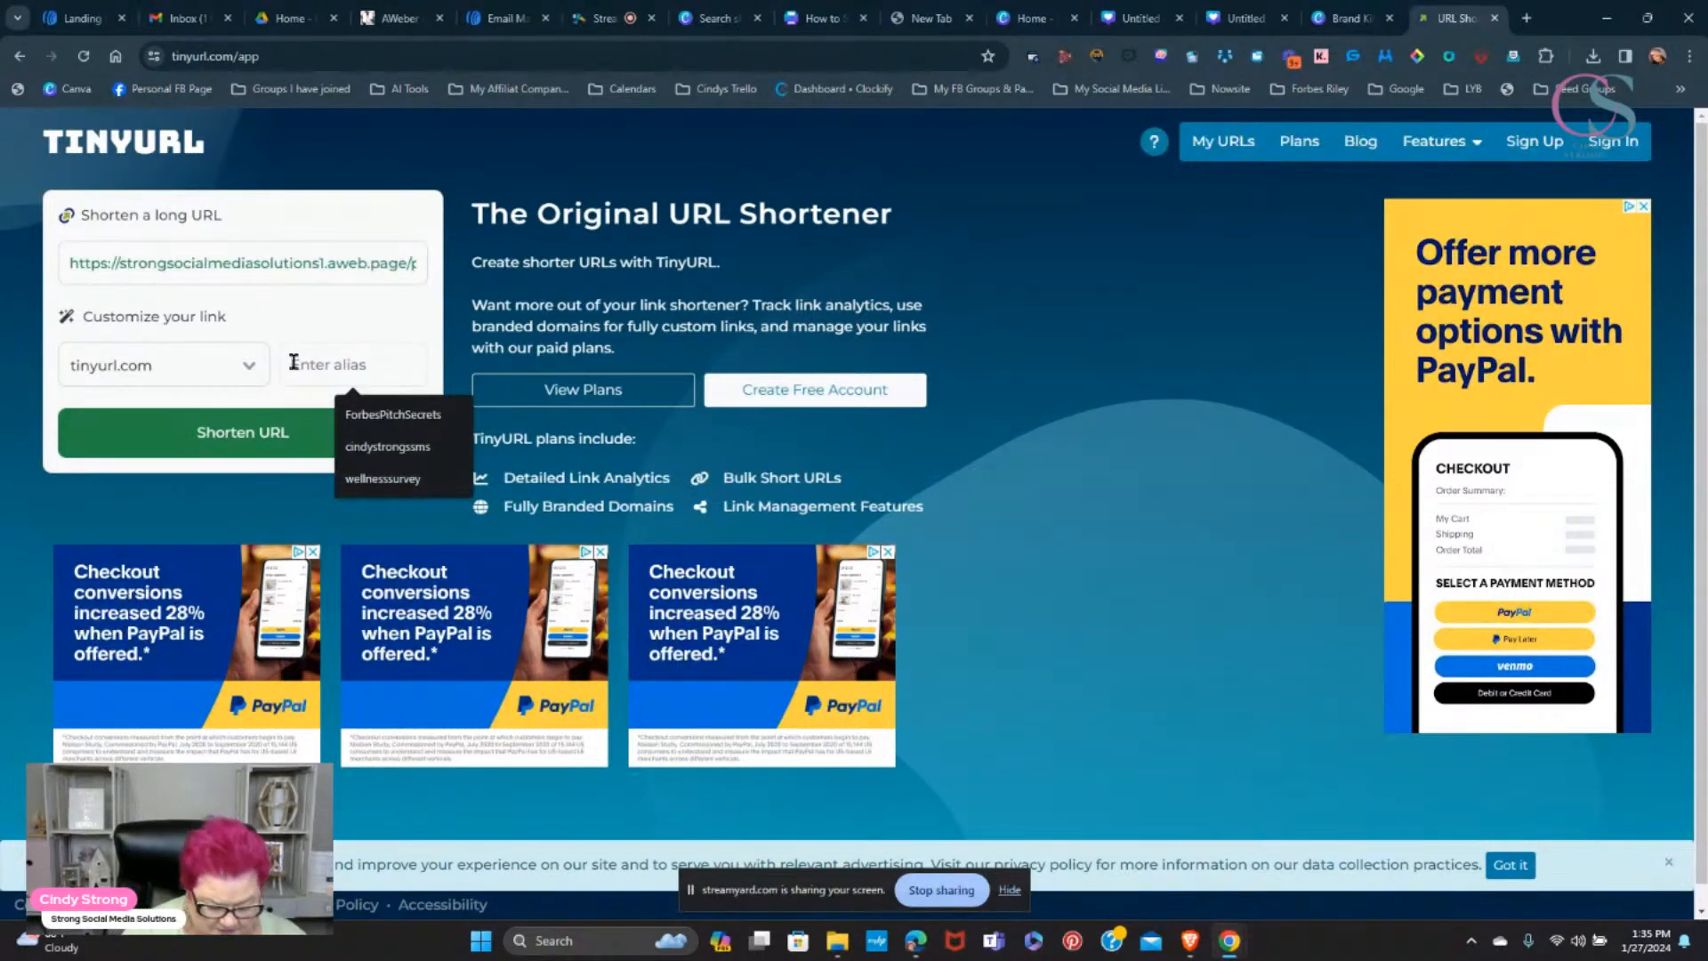
{"action": "type", "text": "How t"}
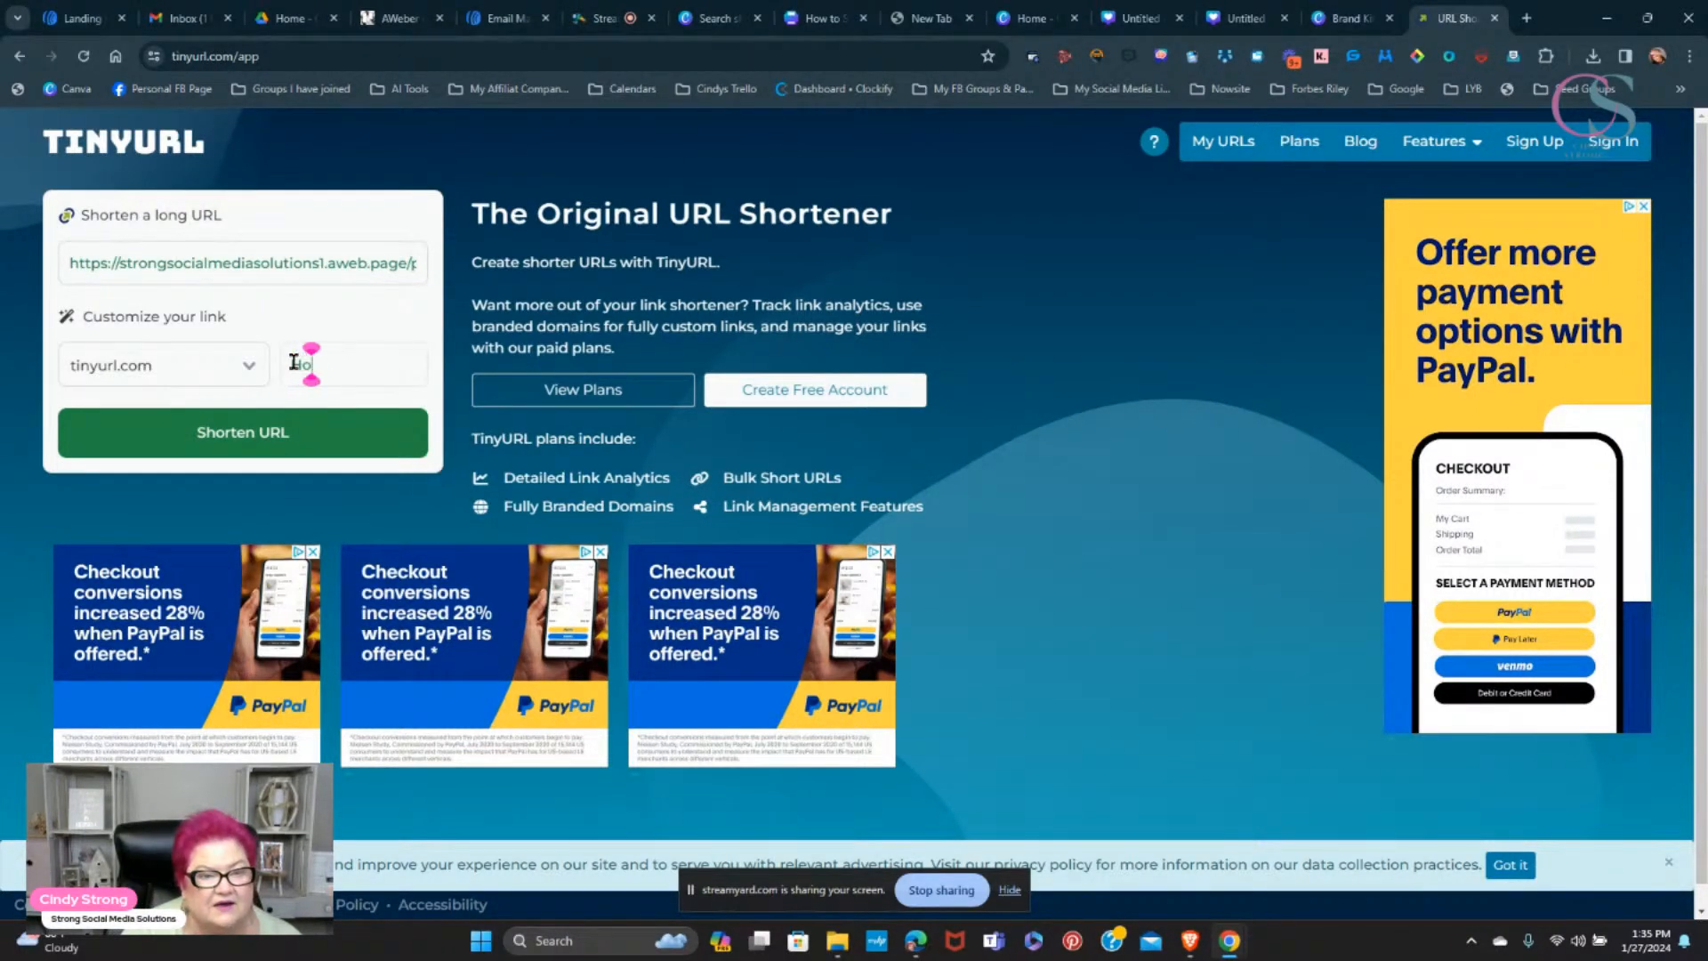
{"action": "key", "text": "BackSpace"}
{"action": "key", "text": "BackSpace"}
{"action": "type", "text": "tos"}
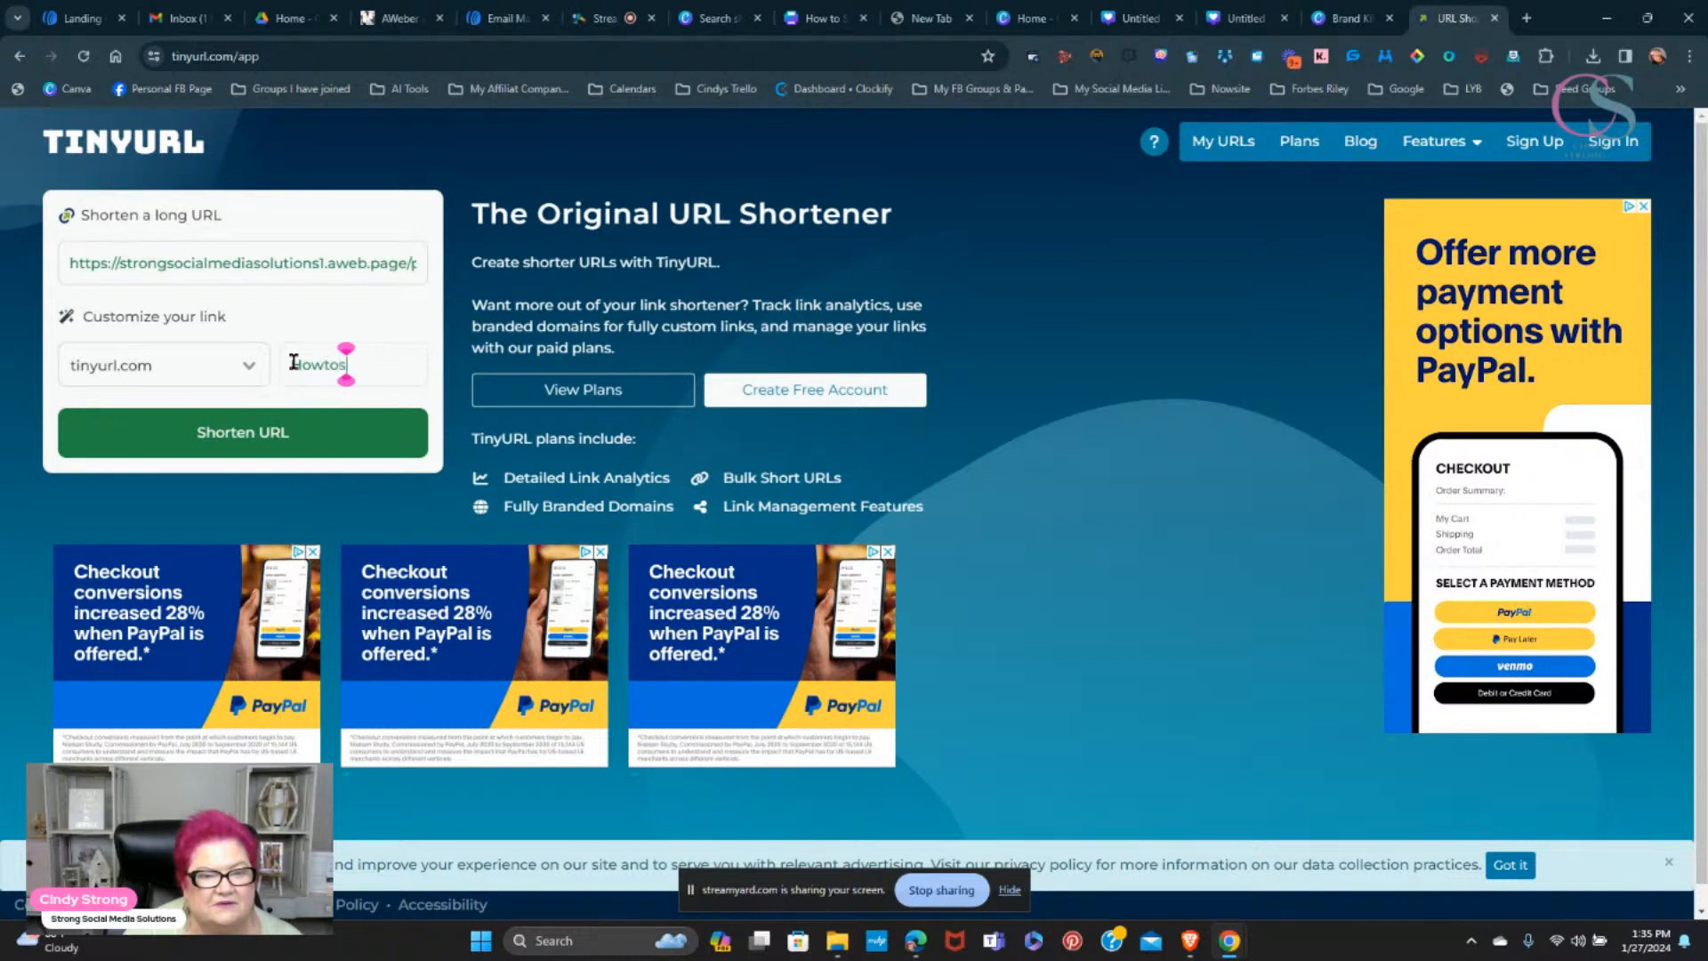
{"action": "type", "text": "hamp"}
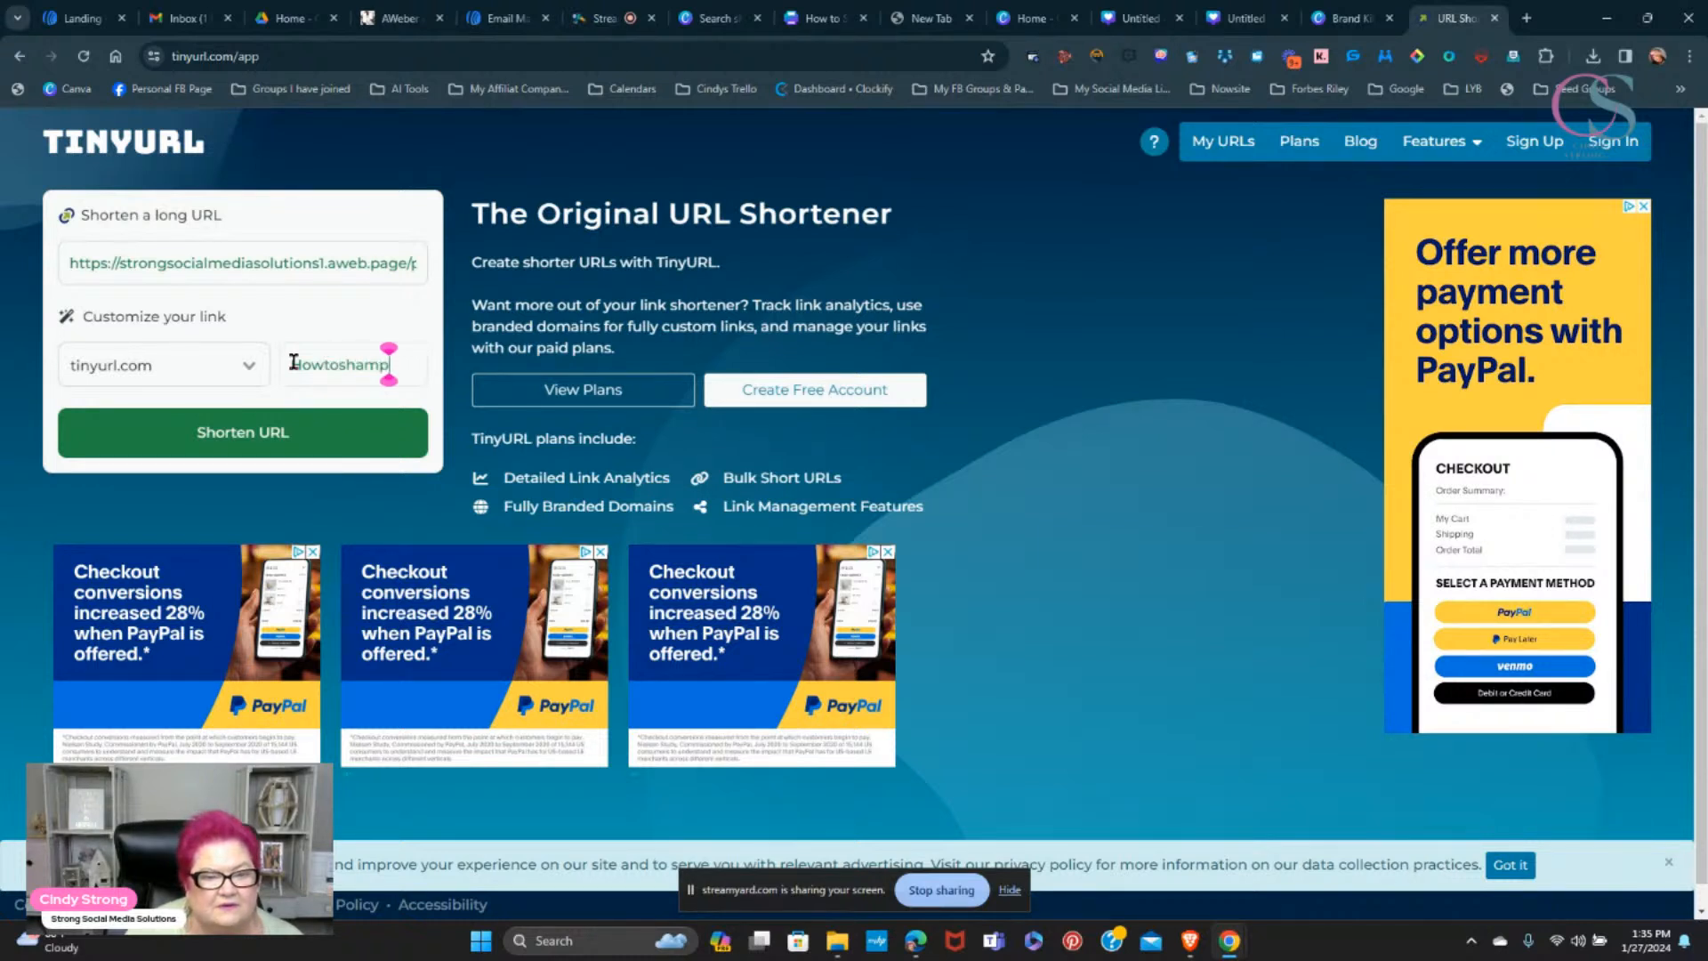
{"action": "type", "text": "ooli"}
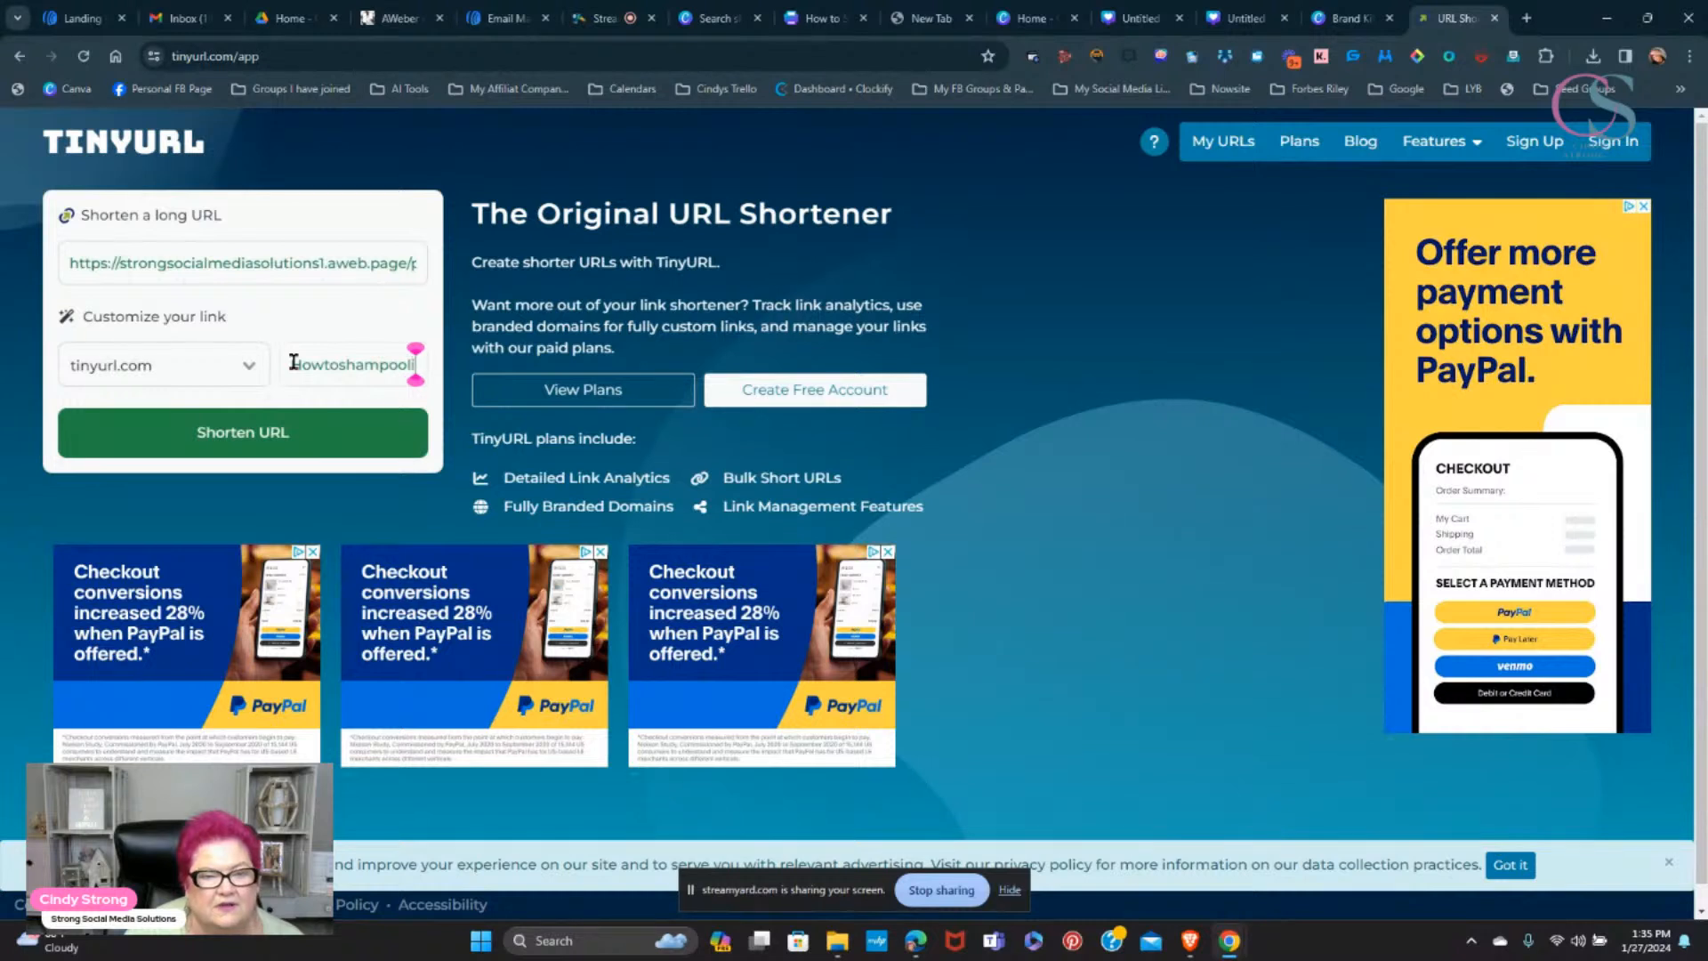
{"action": "type", "text": "keapro"}
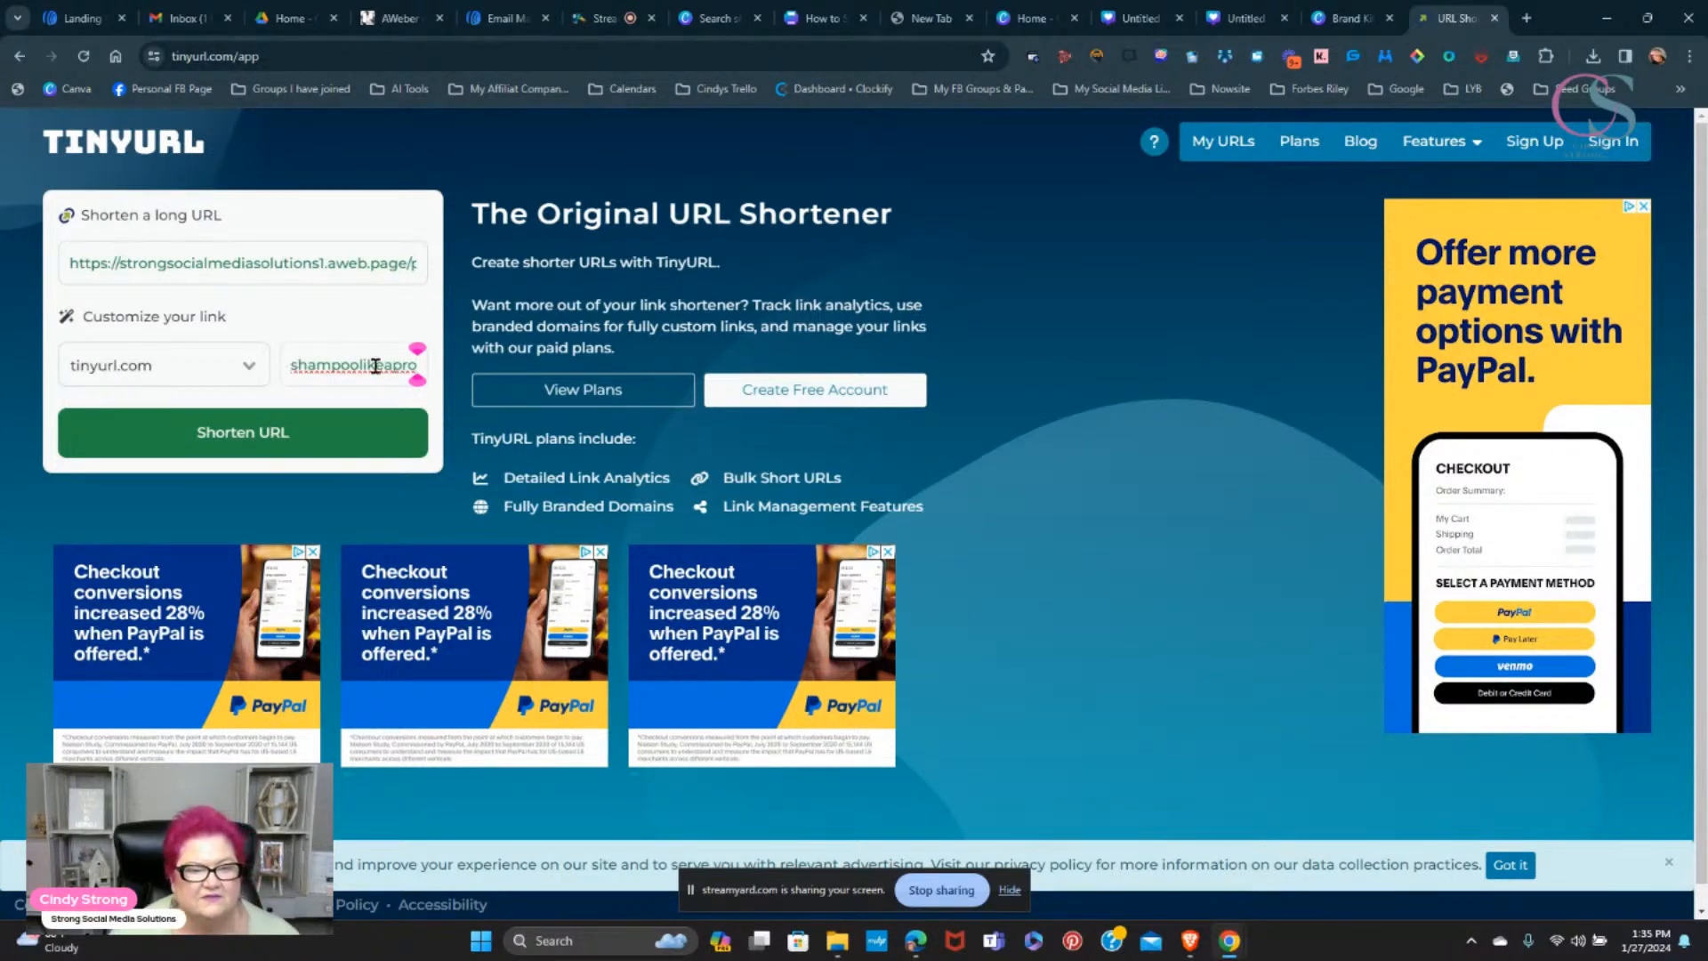
{"action": "left_click", "coordinate": [275, 432]}
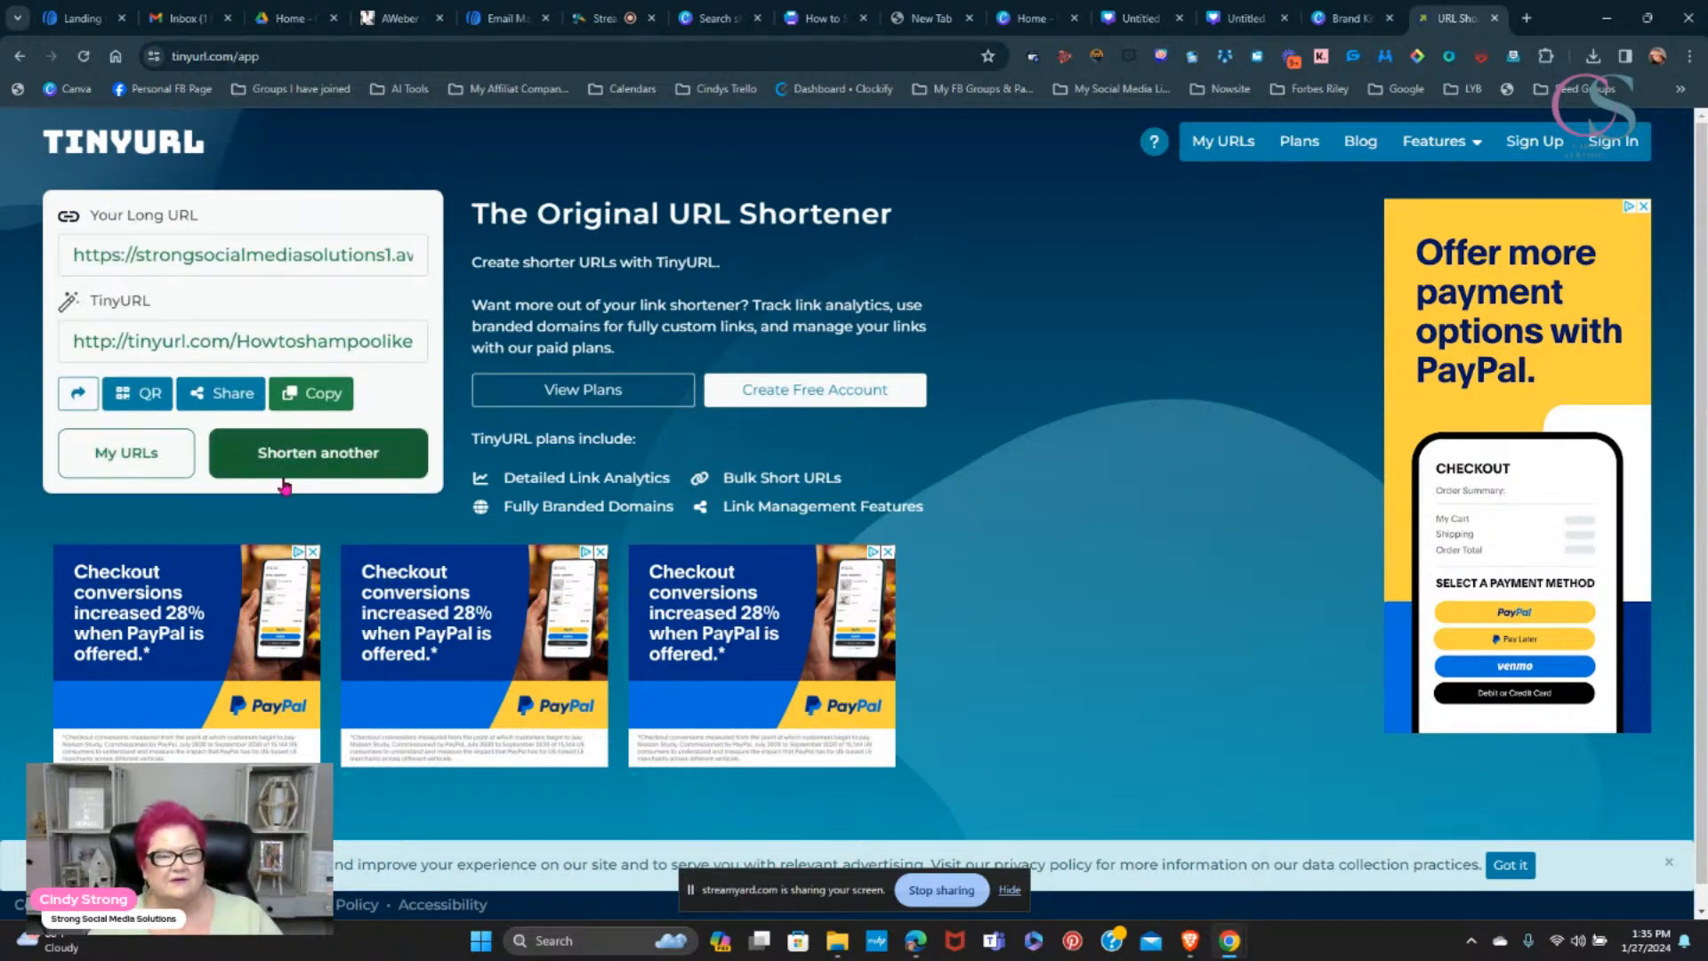
{"action": "left_click", "coordinate": [321, 400]}
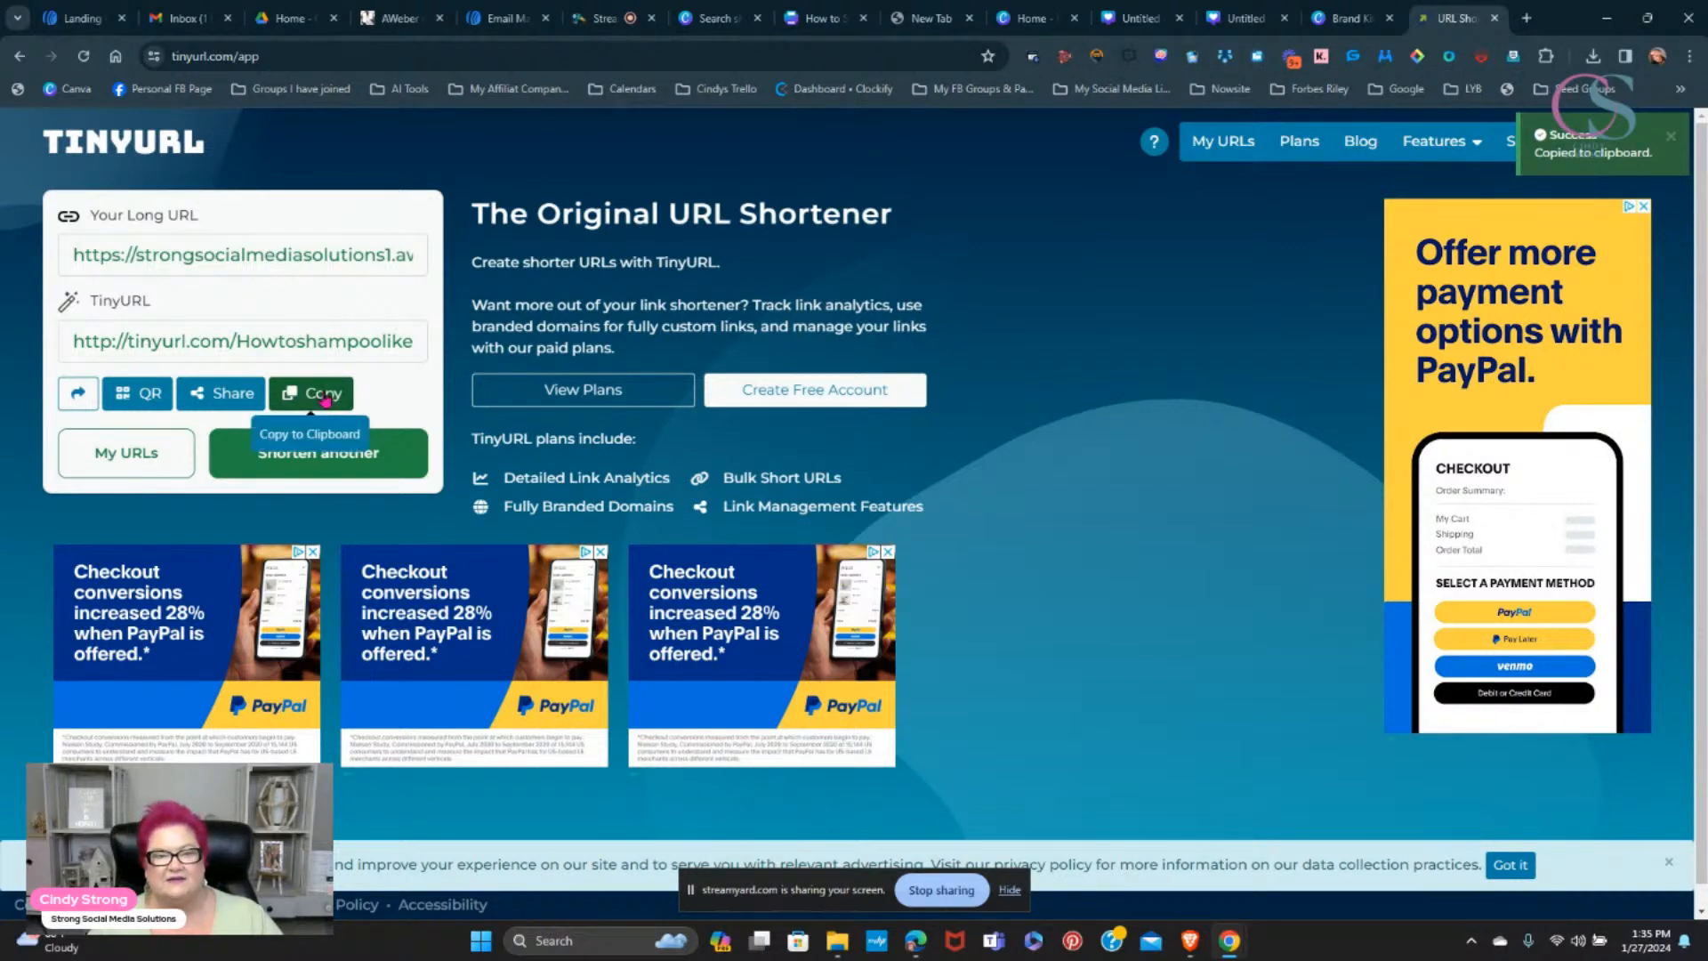
- Load the copied short link in a new browser tab to test that it leads to the landing page
{"action": "left_click", "coordinate": [1526, 19]}
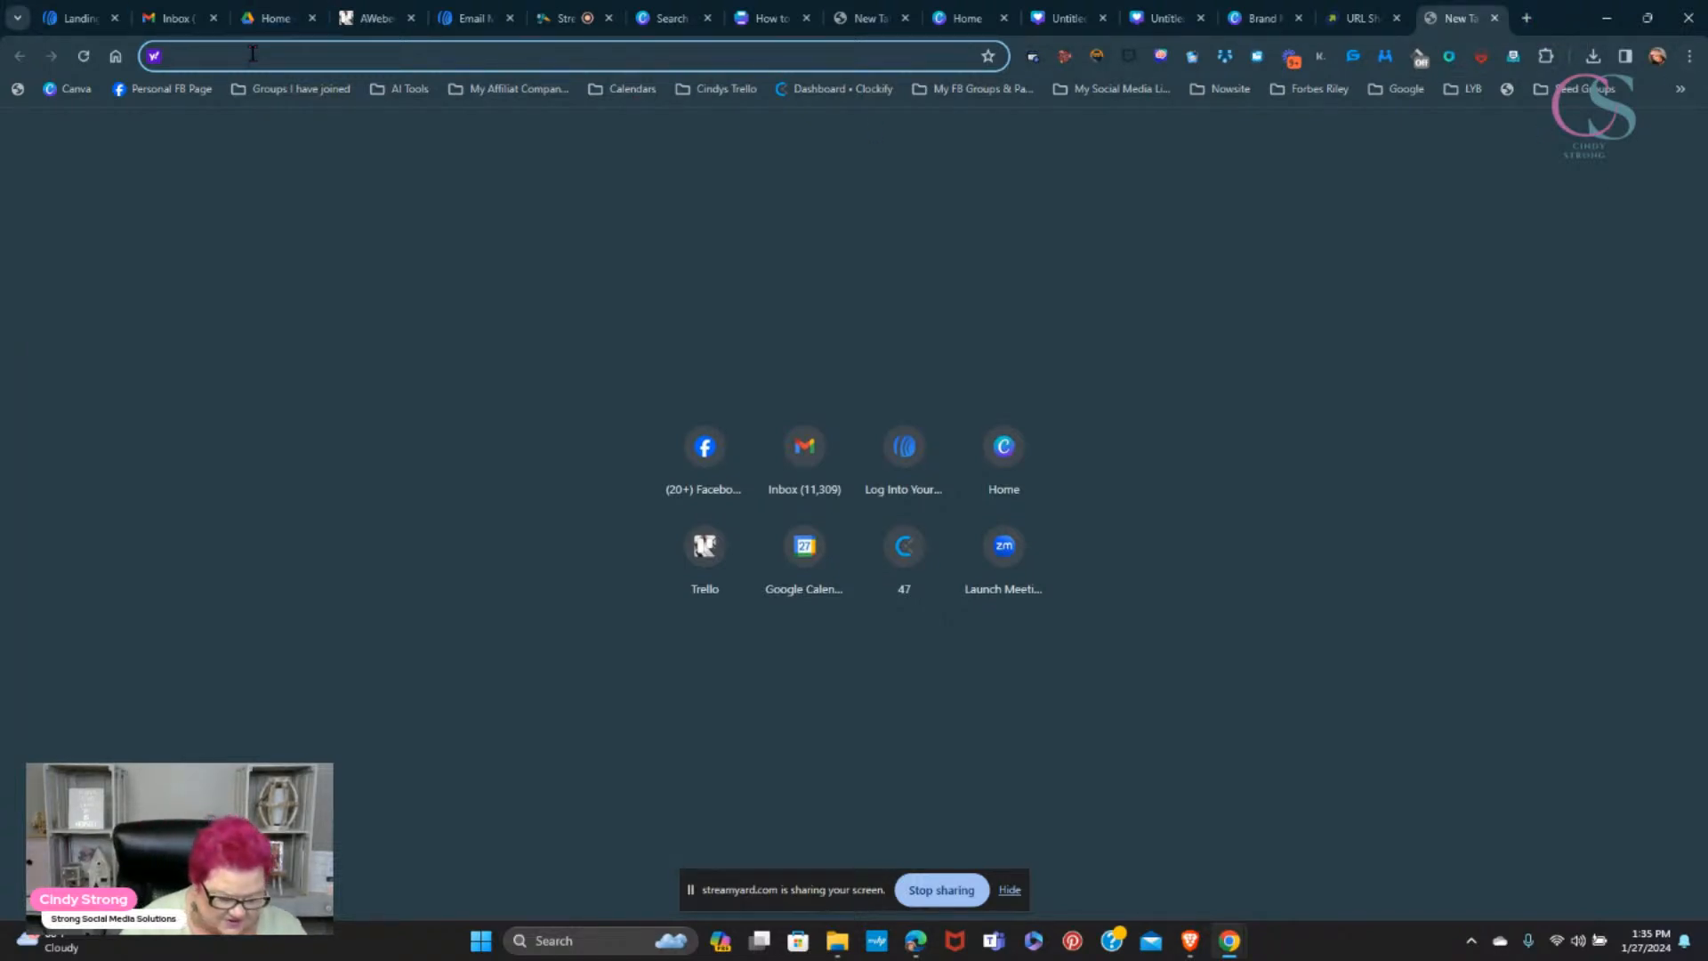
{"action": "key", "text": "ctrl+v"}
{"action": "key", "text": "Return"}
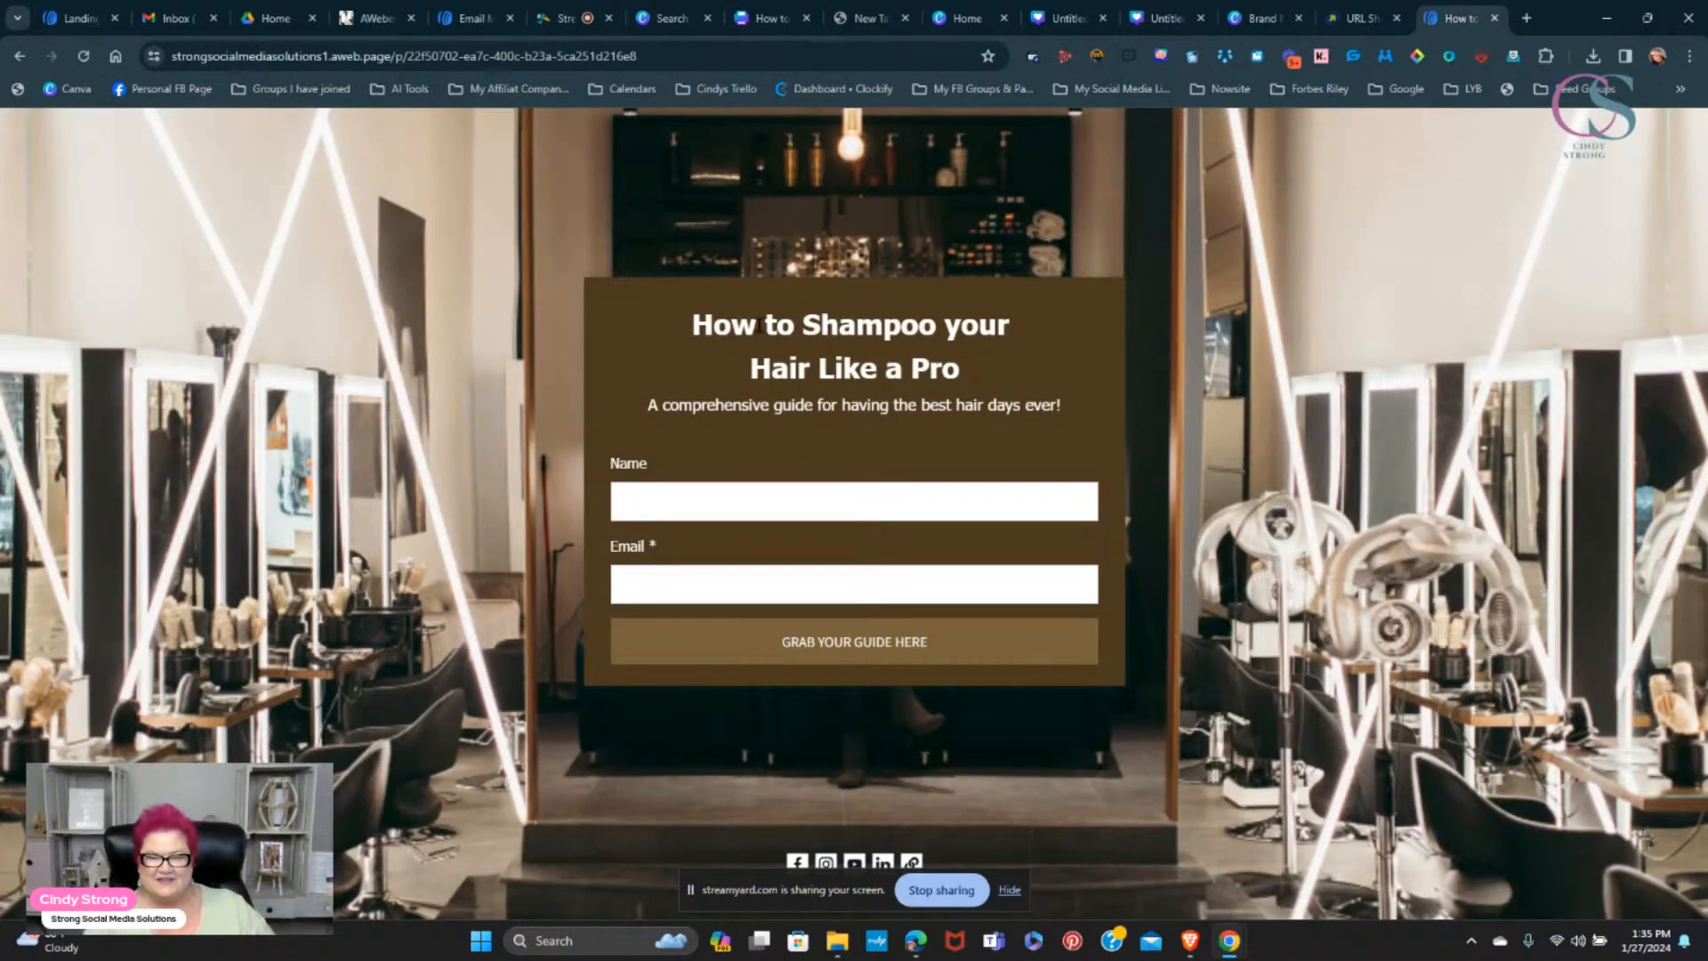
- Fill in the landing page form with the subscriber's first name and saved e-mail address, and submit it to get the guide
{"action": "left_click", "coordinate": [701, 500]}
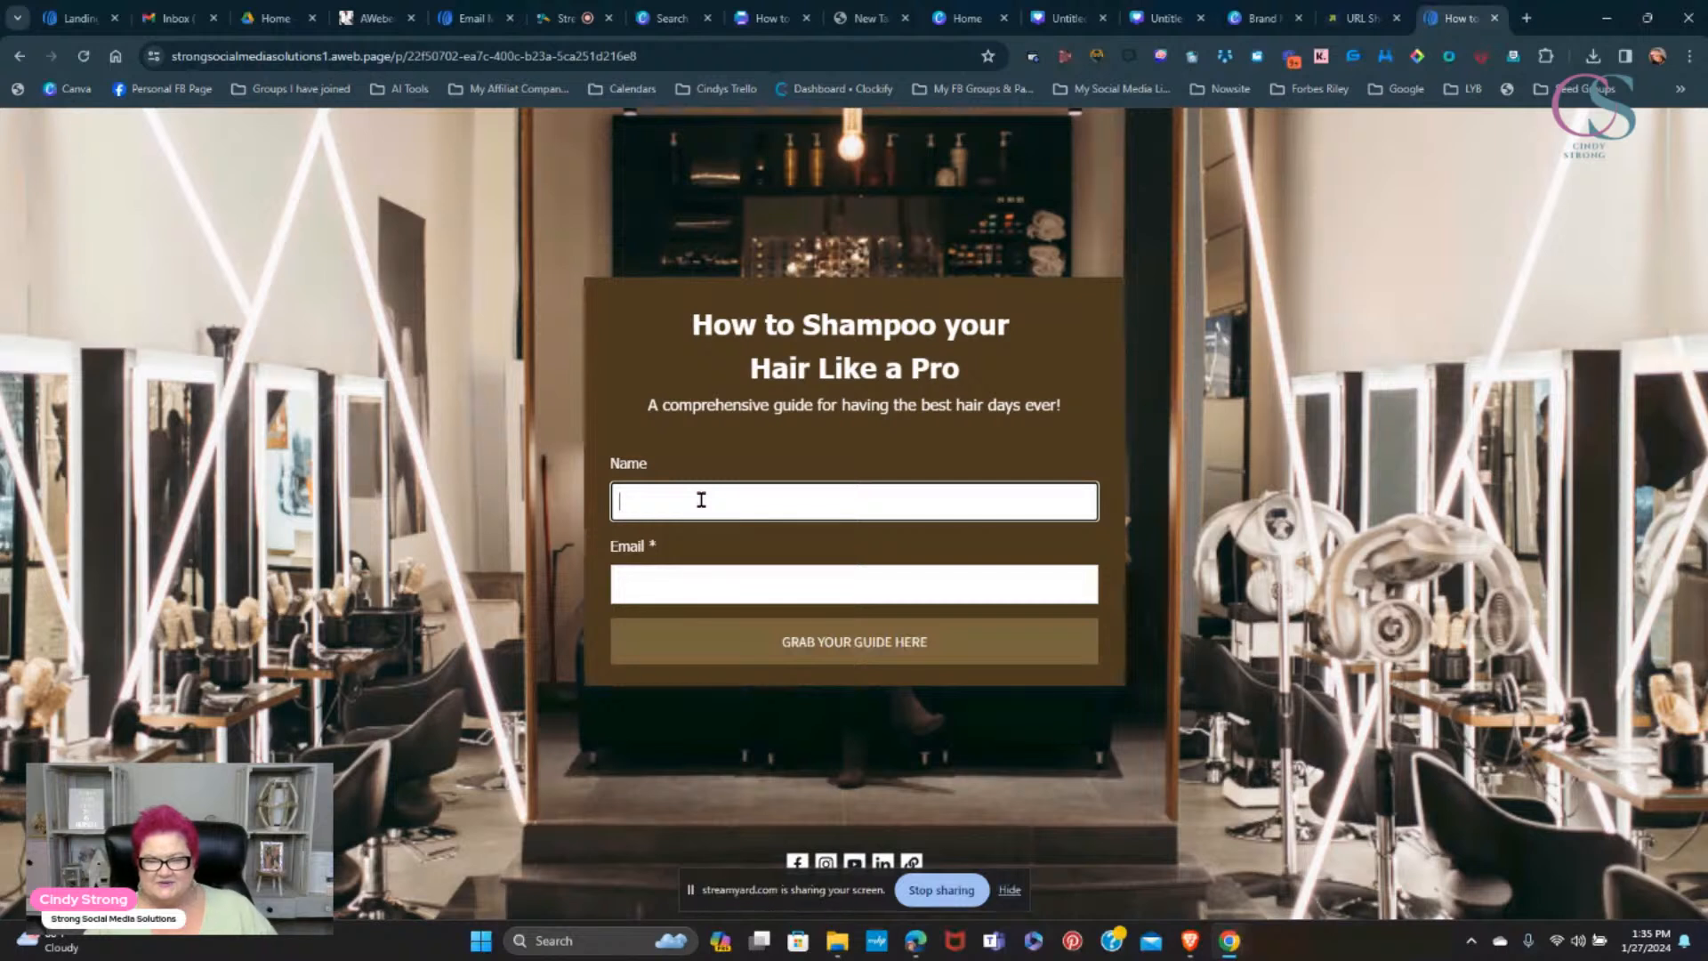
{"action": "type", "text": "C"}
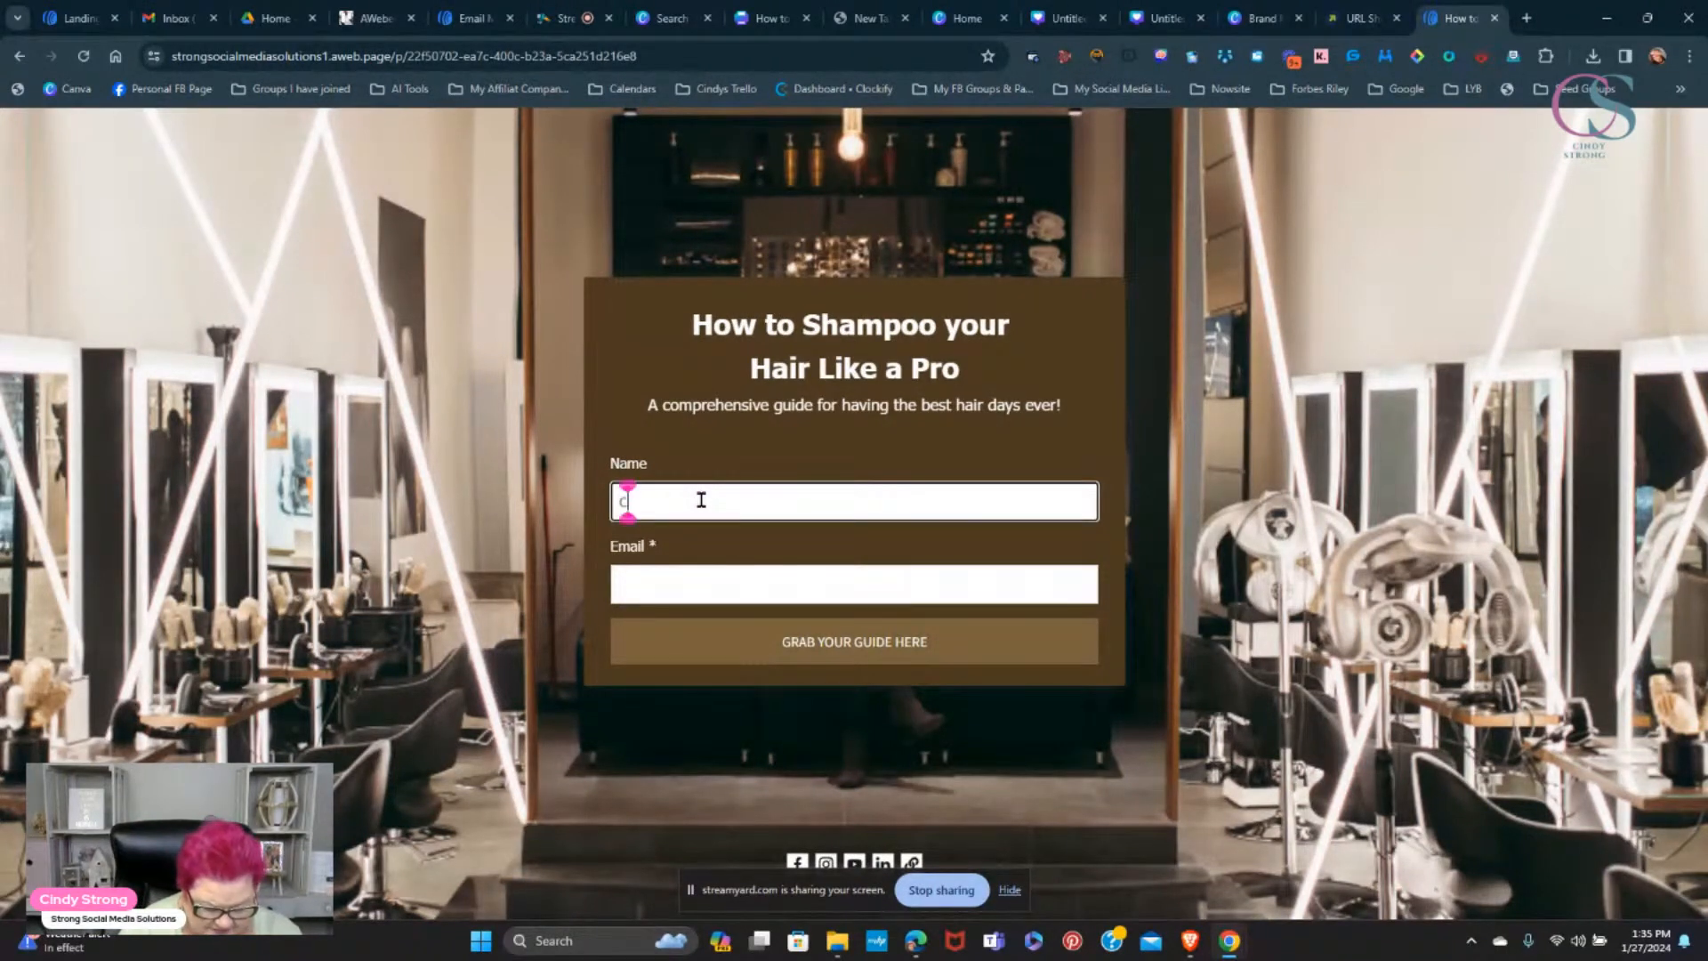
{"action": "type", "text": "indy"}
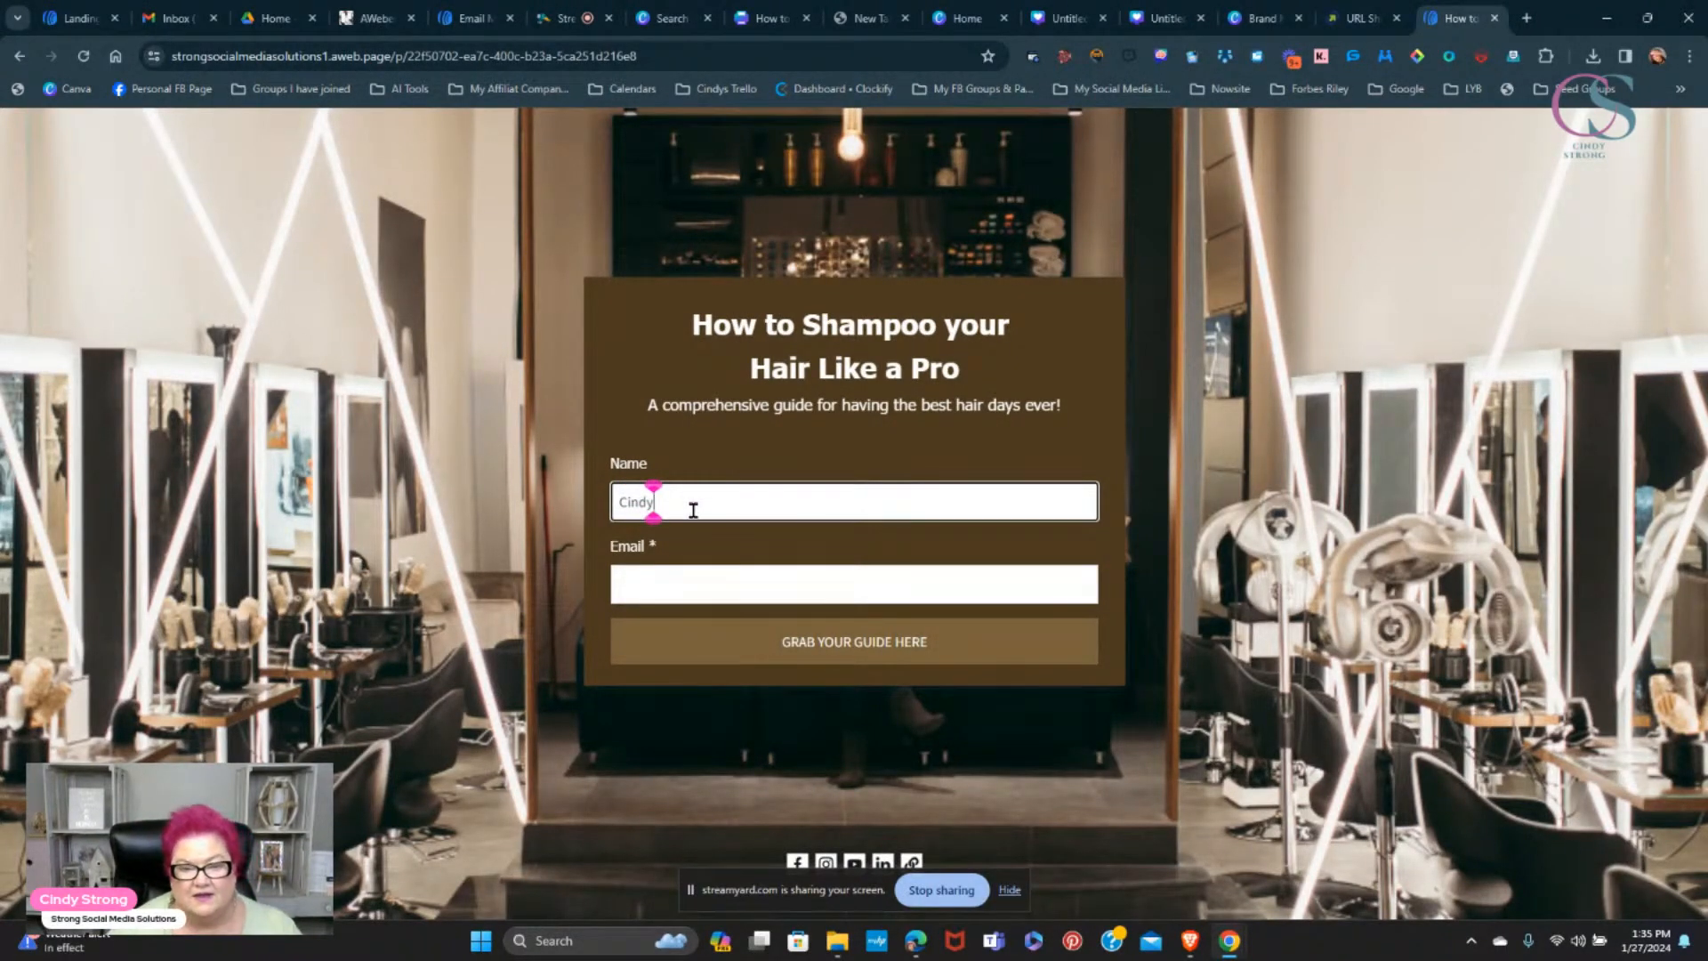
{"action": "left_click", "coordinate": [667, 585]}
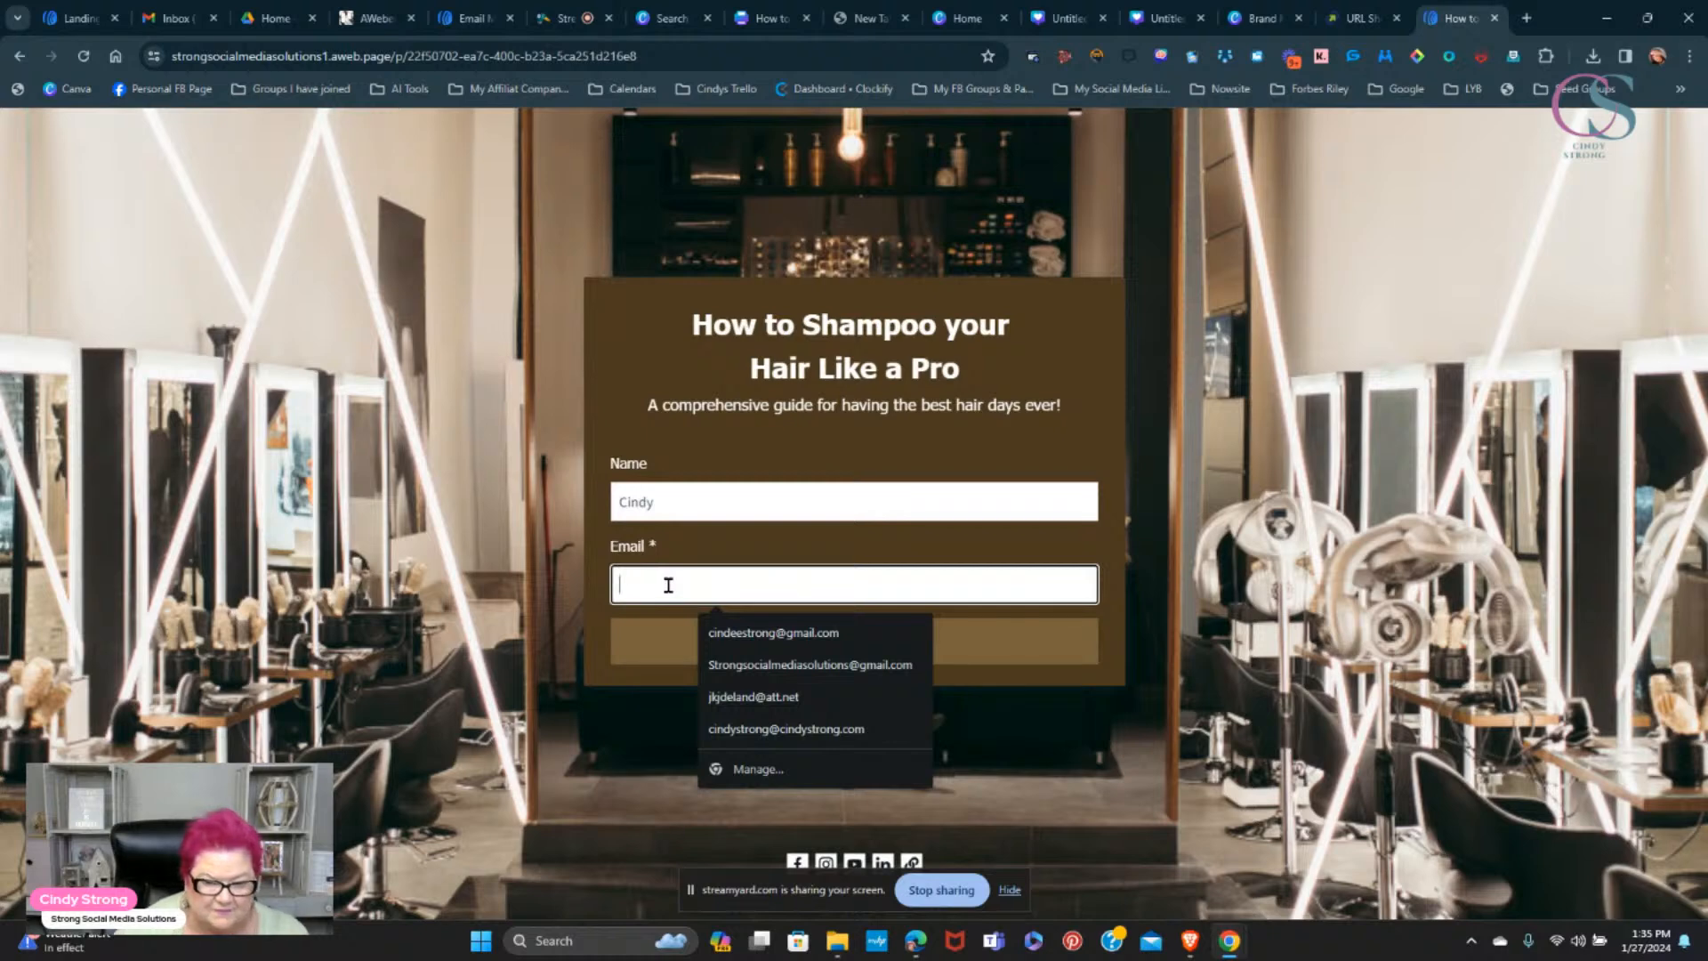
{"action": "left_click", "coordinate": [725, 631]}
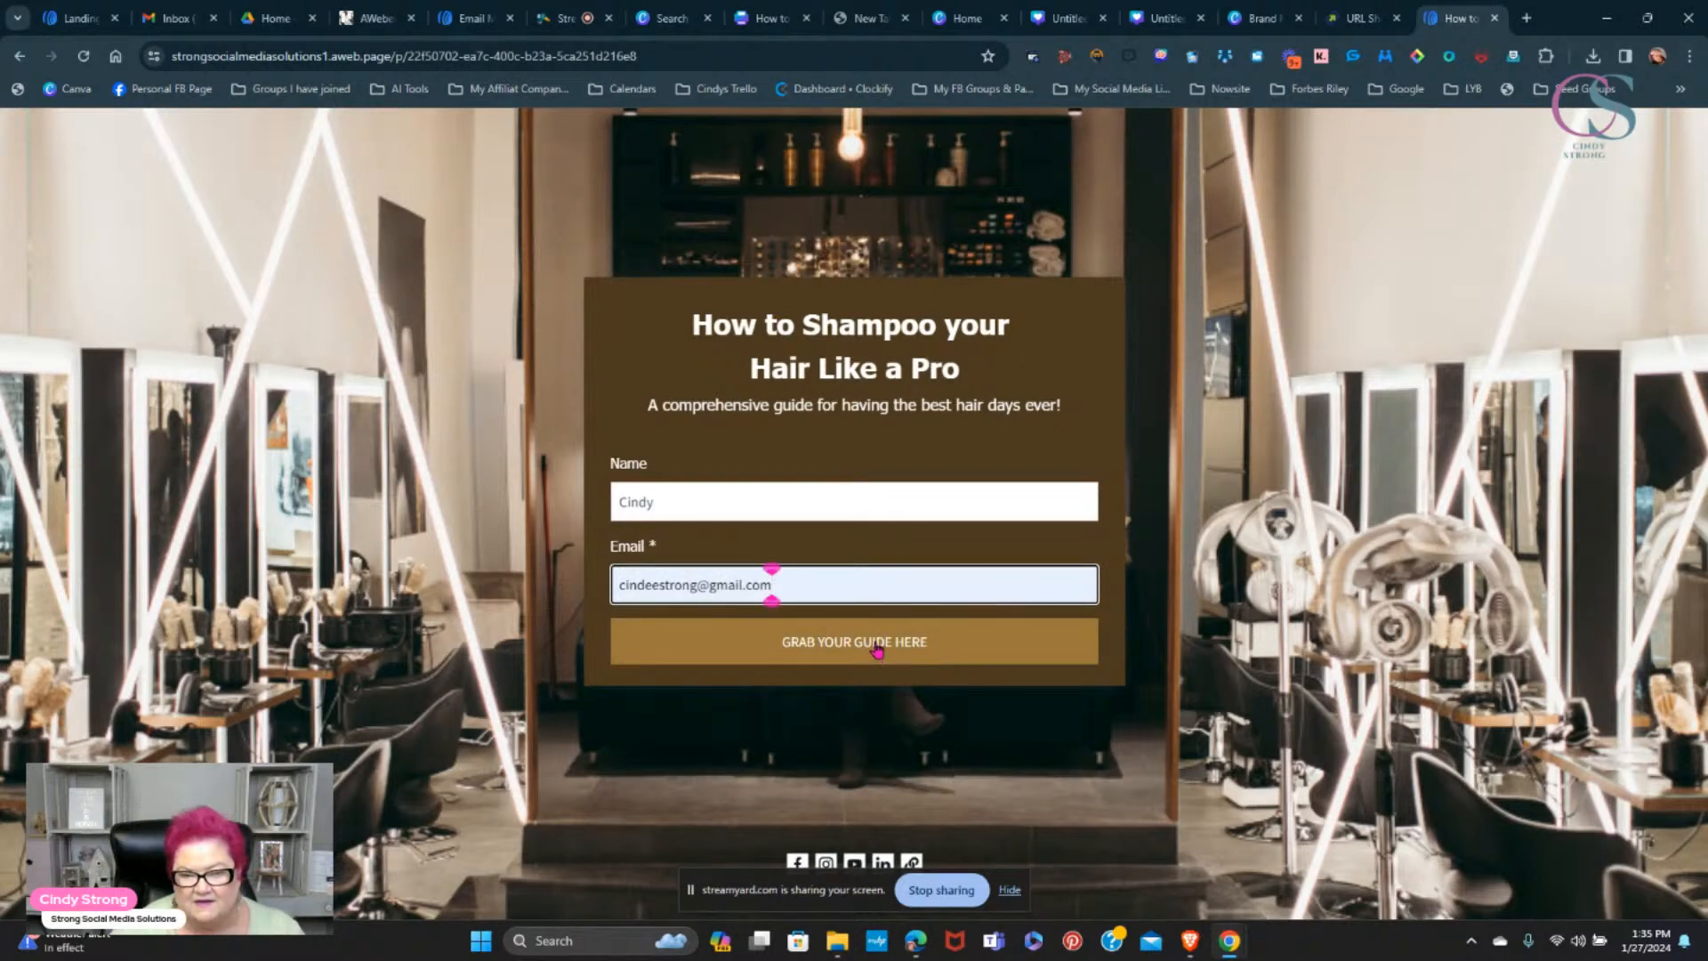
{"action": "left_click", "coordinate": [876, 651]}
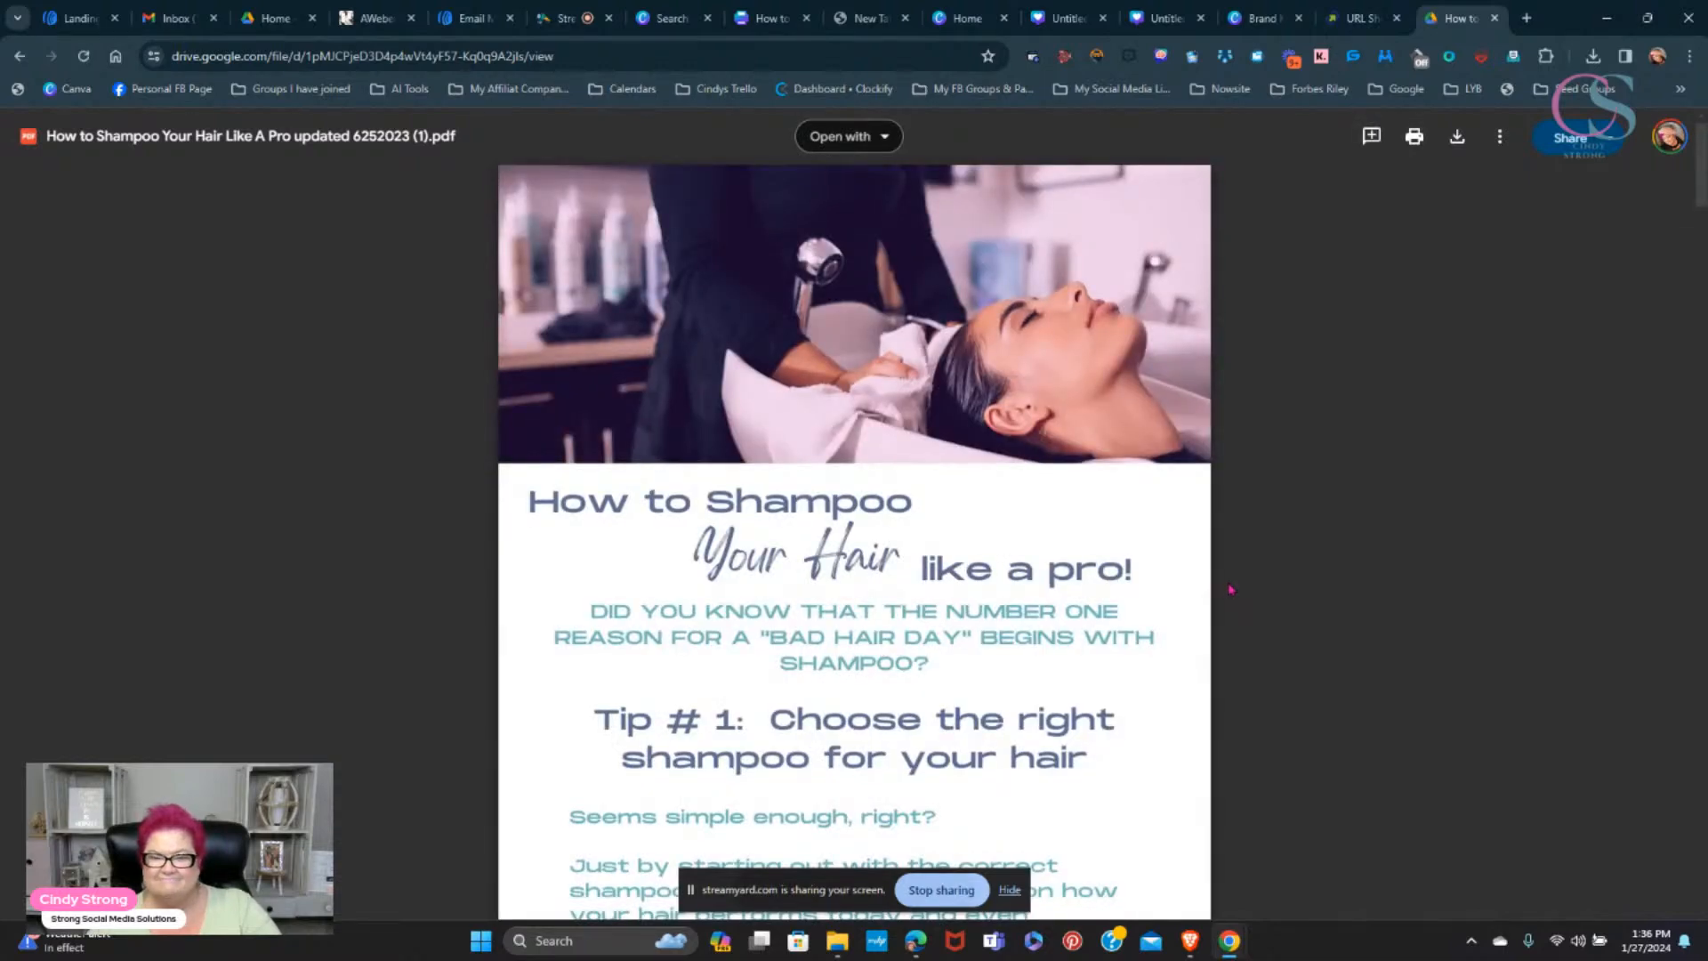
- Look through the tips in the delivered shampoo guide PDF, and switch to the StreamYard studio
{"action": "scroll", "coordinate": [1230, 588], "scroll_direction": "down", "scroll_amount": 20}
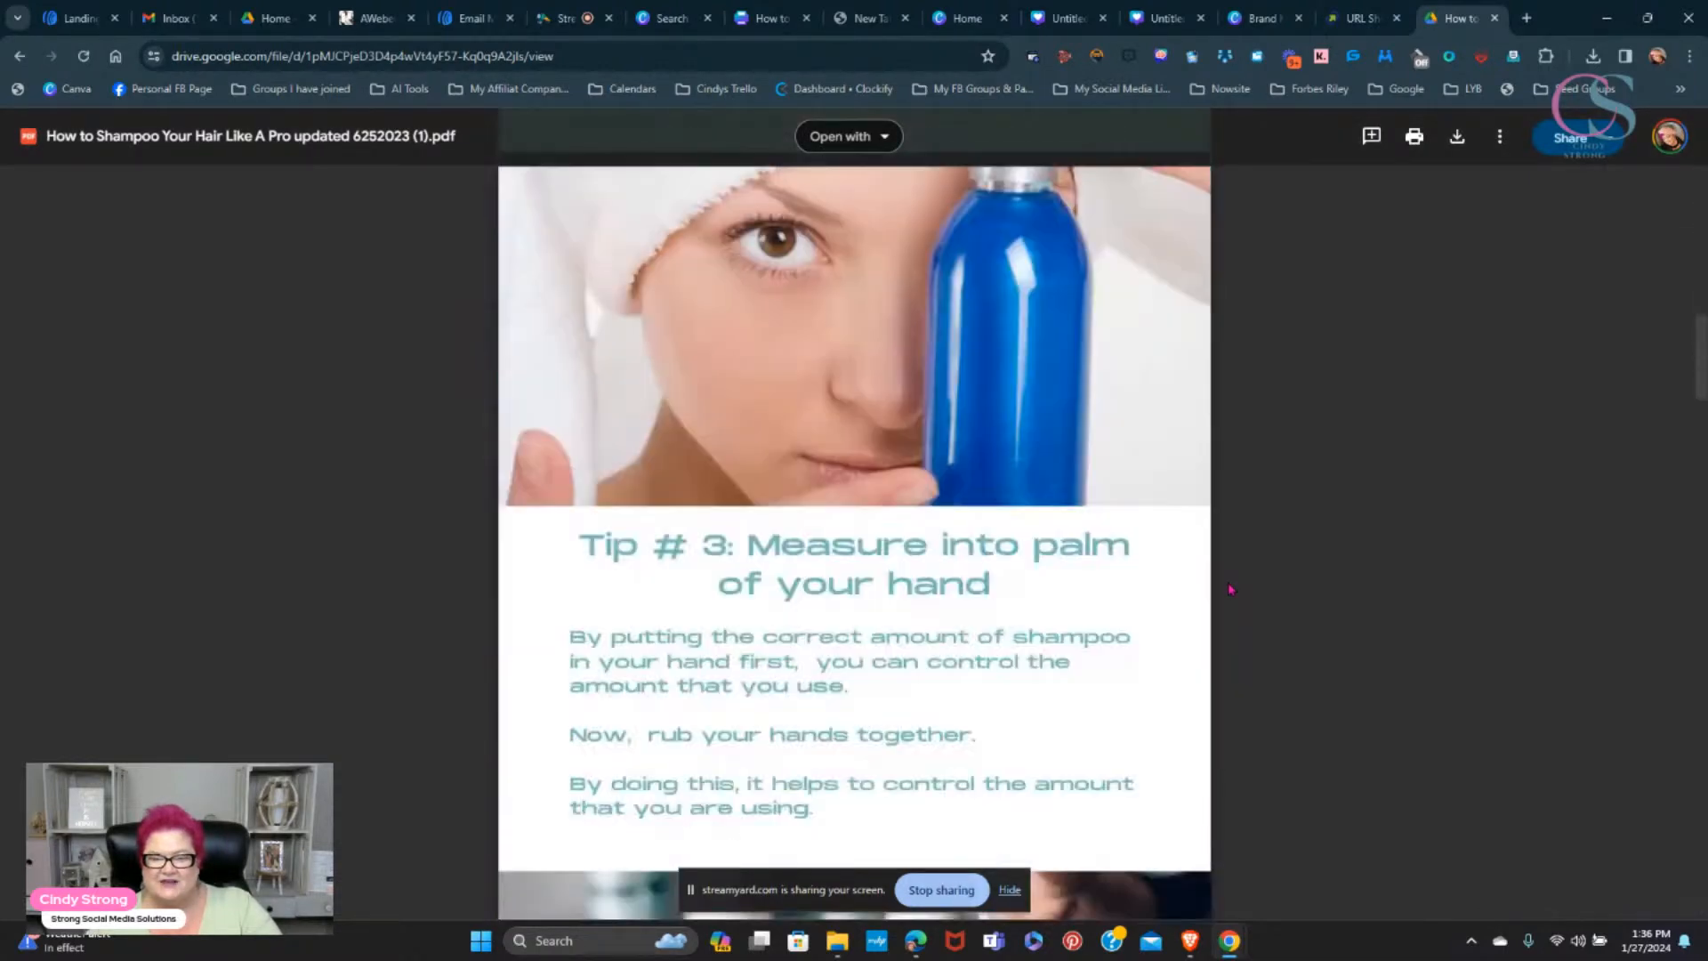
{"action": "scroll", "coordinate": [1230, 588], "scroll_direction": "down", "scroll_amount": 20}
{"action": "scroll", "coordinate": [1267, 527], "scroll_direction": "up", "scroll_amount": 9}
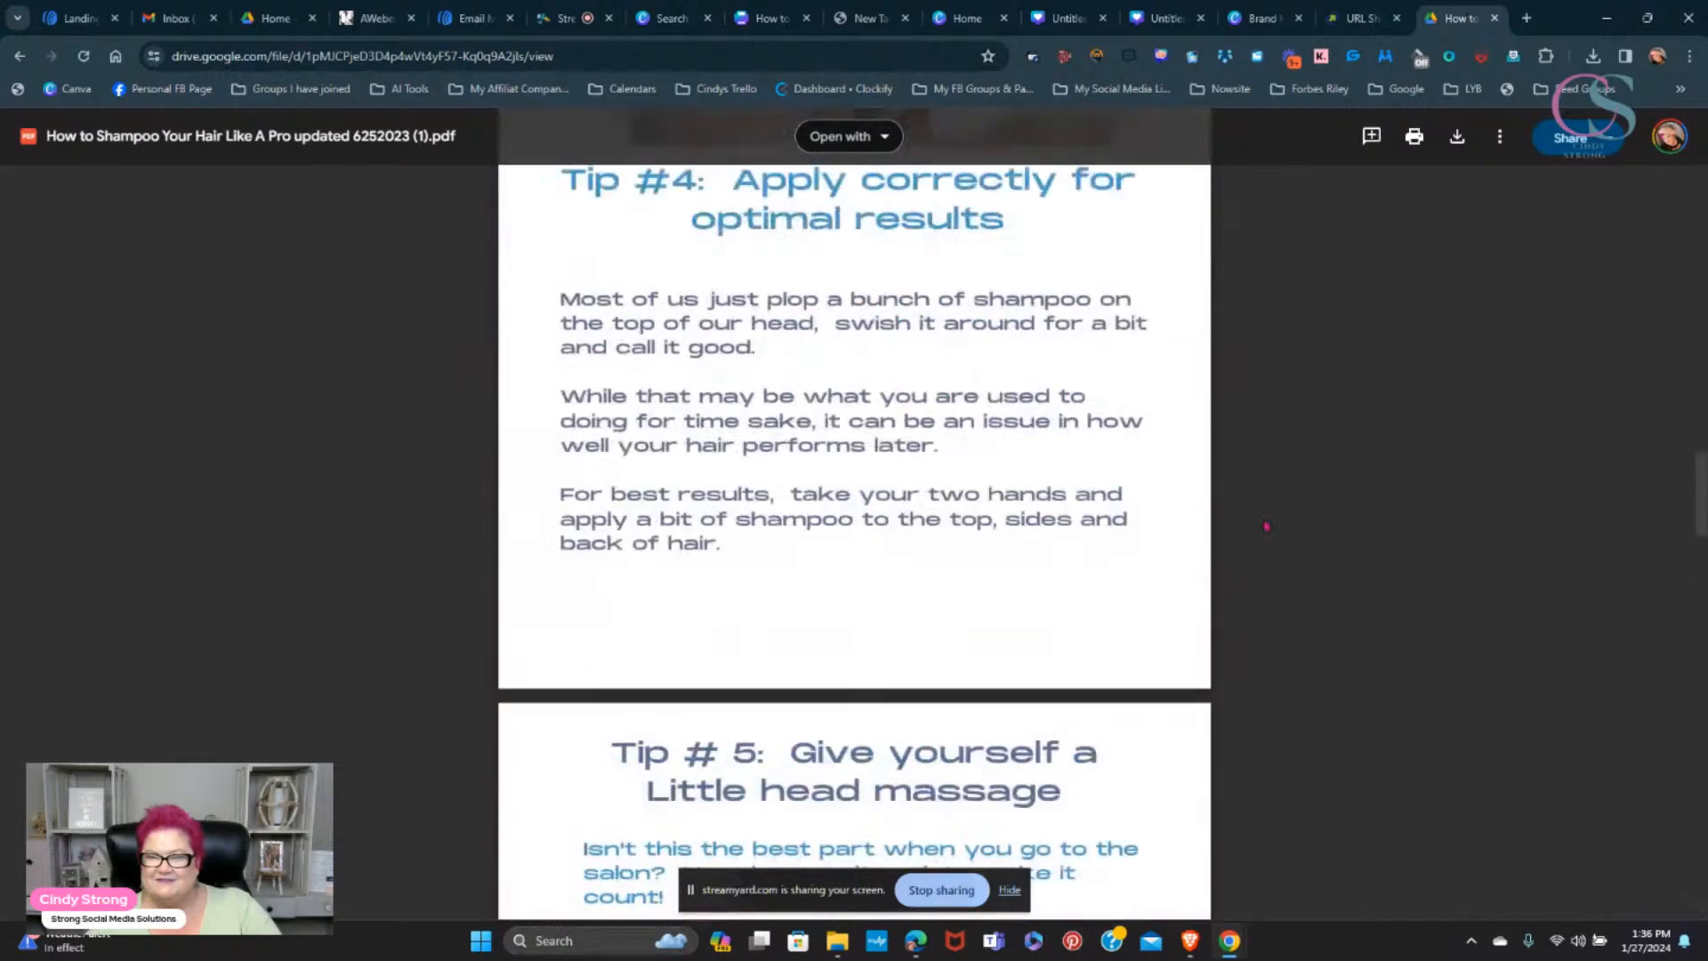
{"action": "scroll", "coordinate": [1272, 516], "scroll_direction": "up", "scroll_amount": 20}
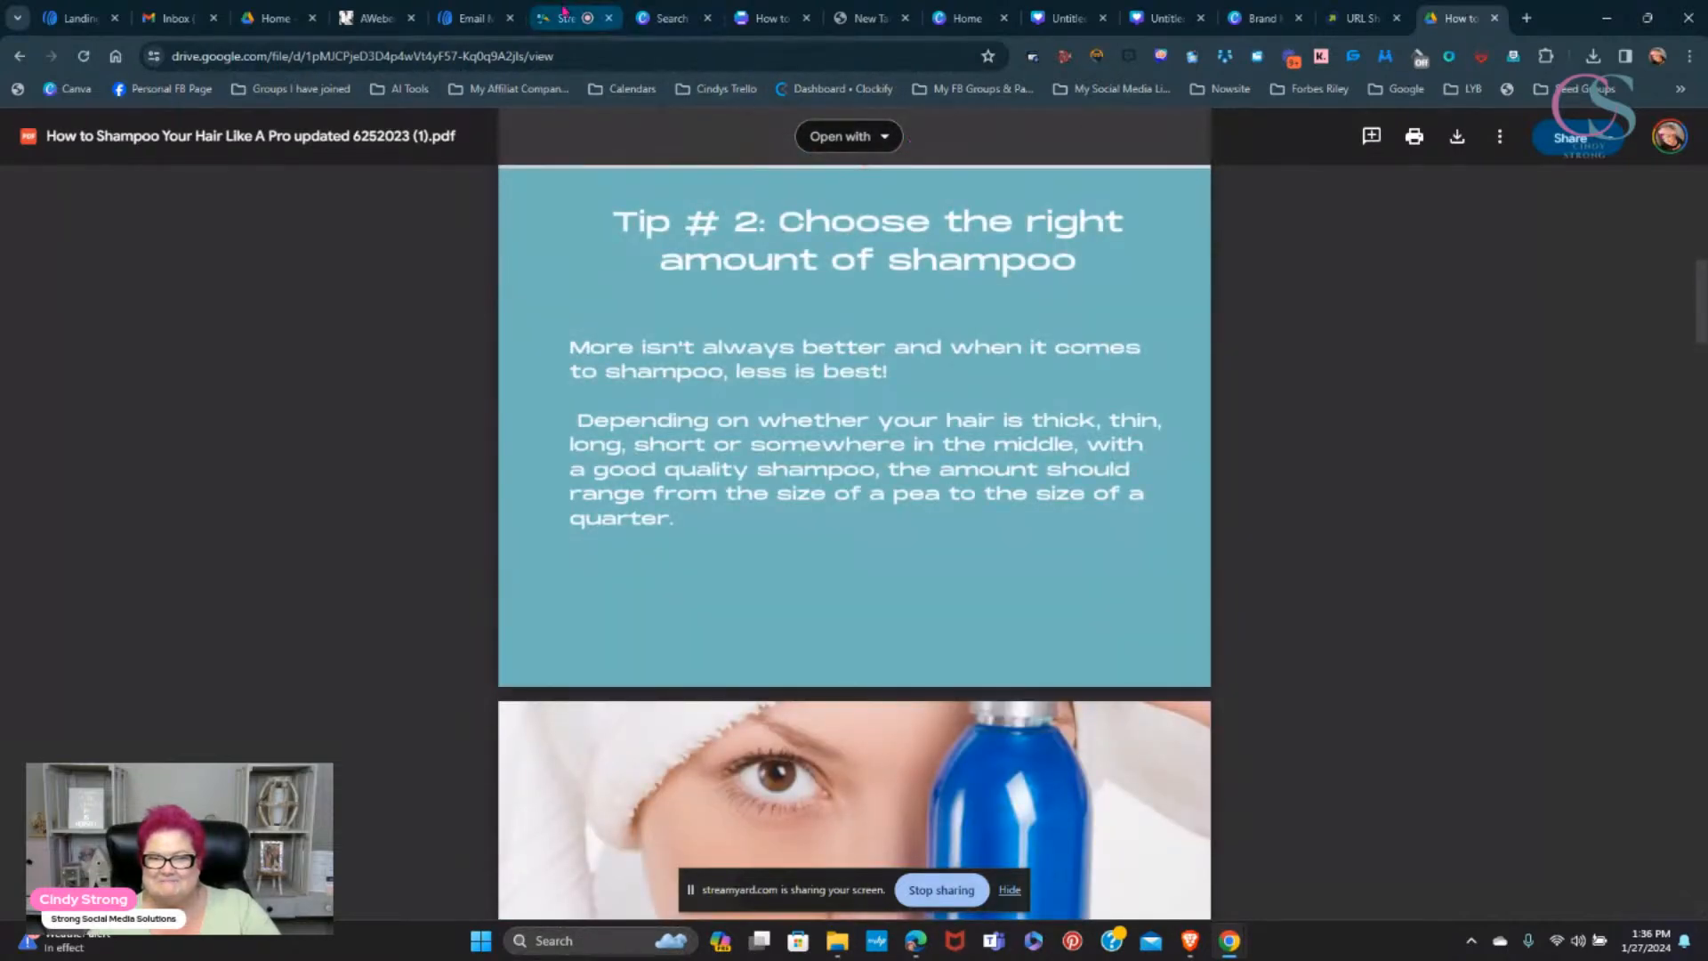
{"action": "left_click", "coordinate": [565, 14]}
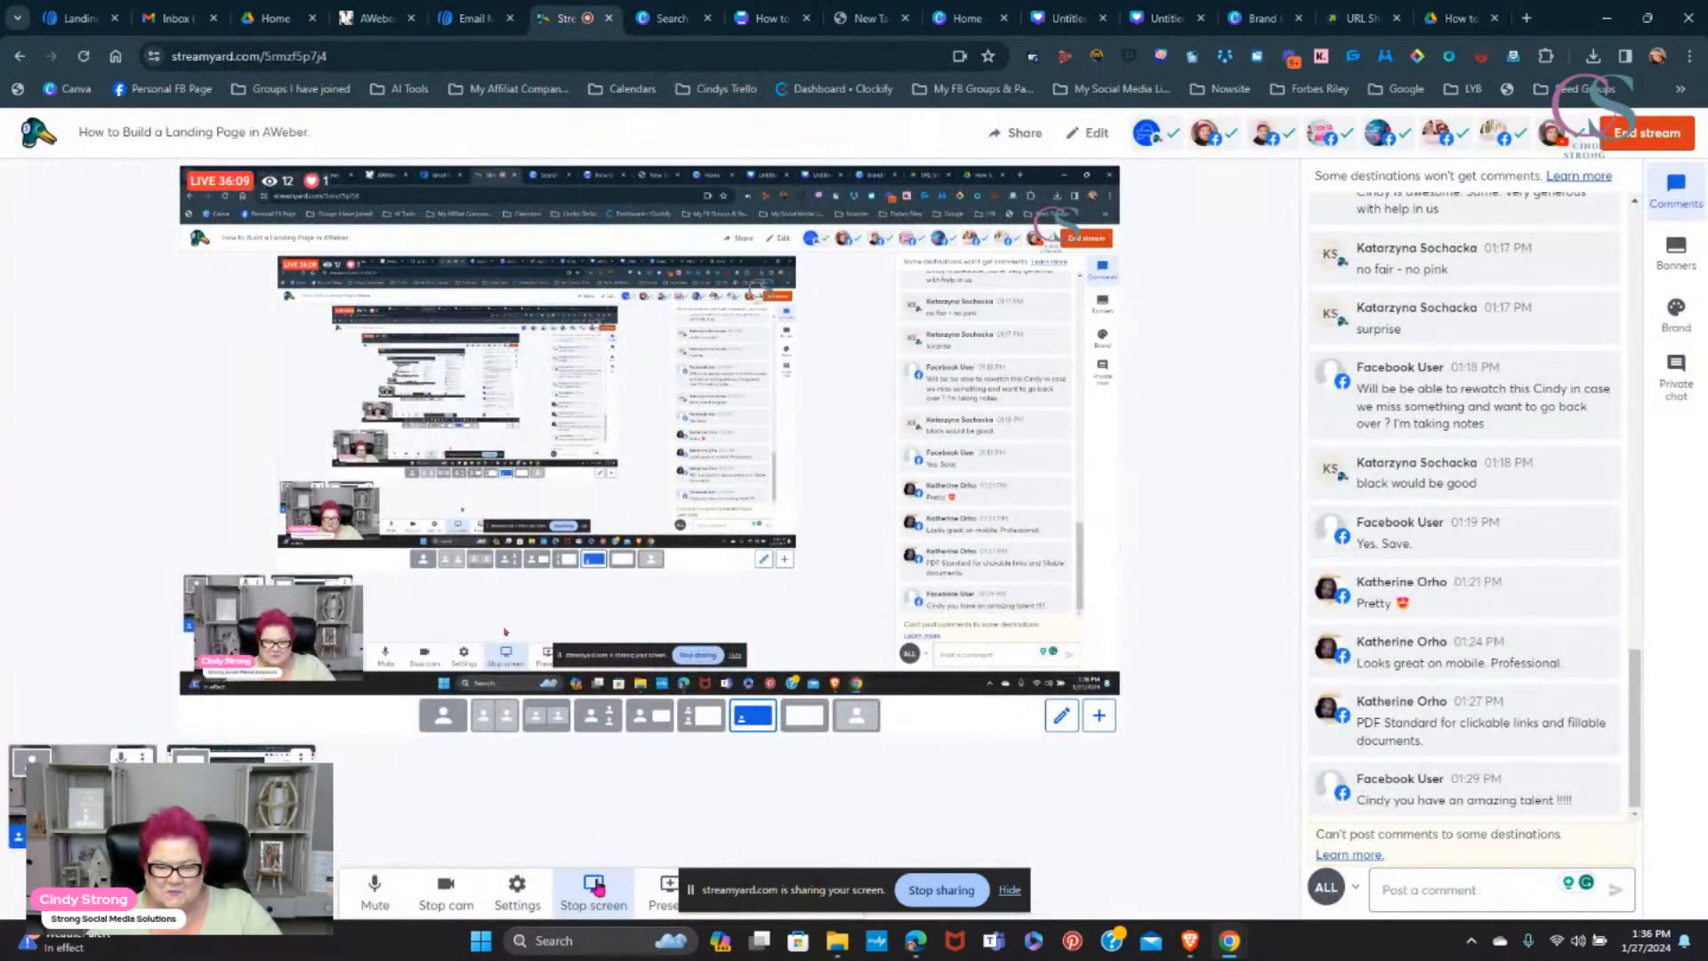